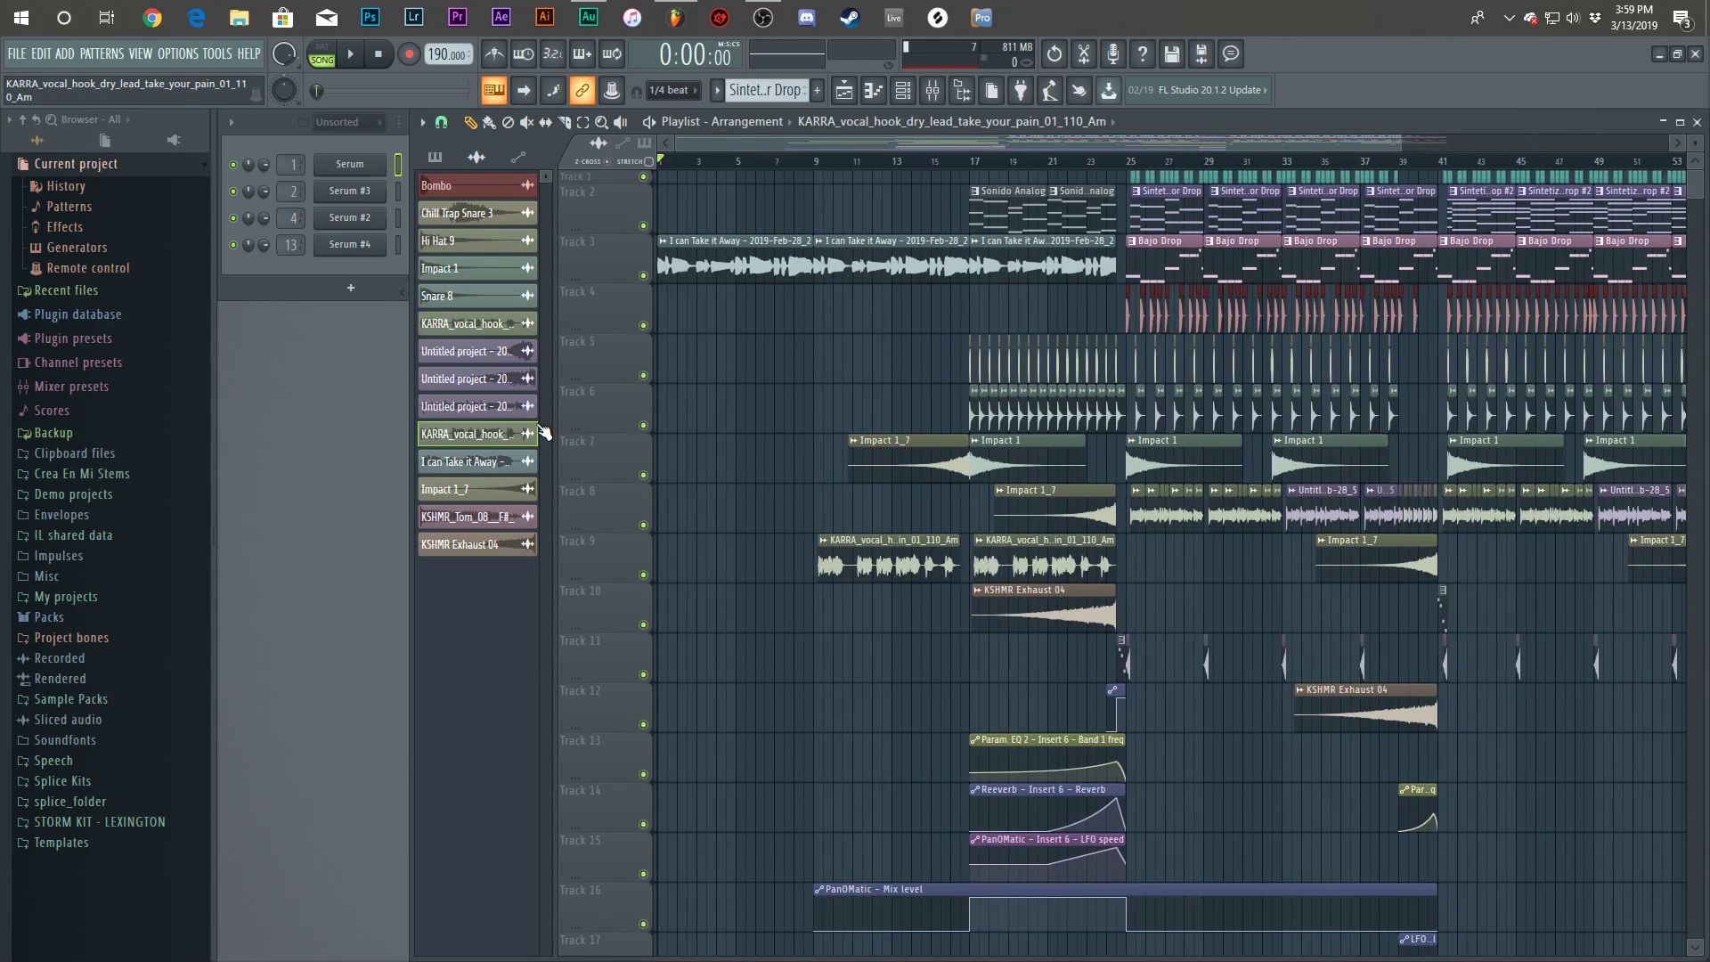
Examine the complete playlist arrangement and play the song through to its end around bar 56.
left_click_drag(1527, 147, 1474, 138)
scroll(765, 440, "down", 2)
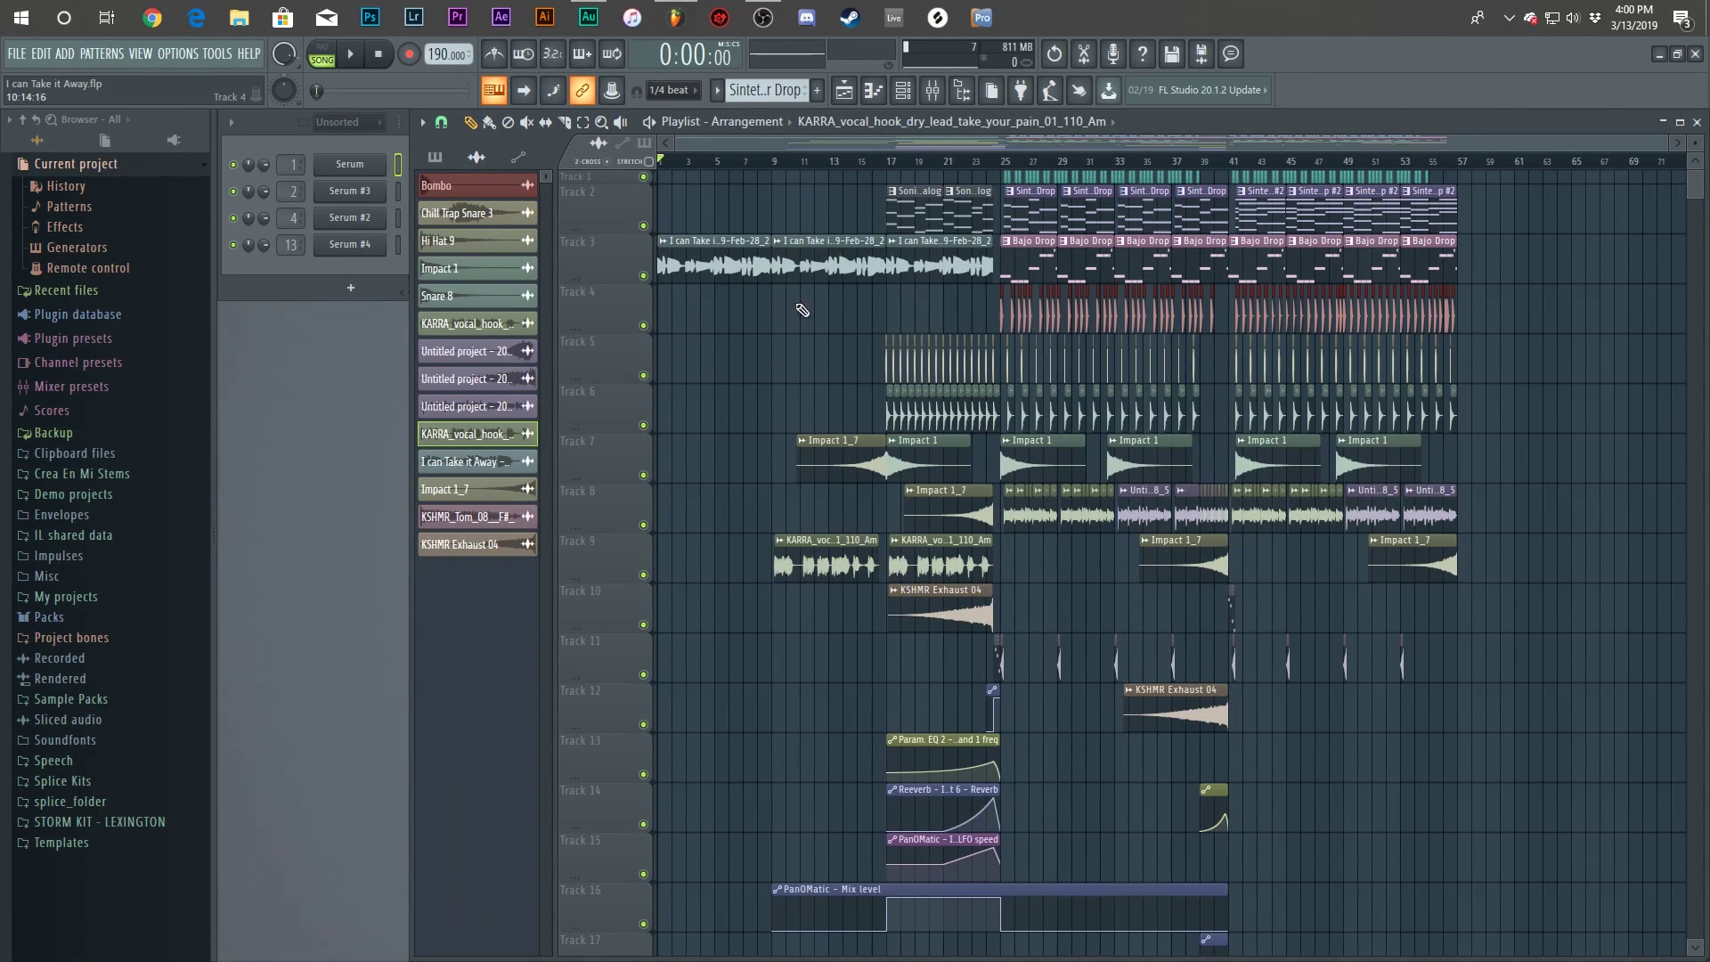
scroll(802, 307, "up", 2)
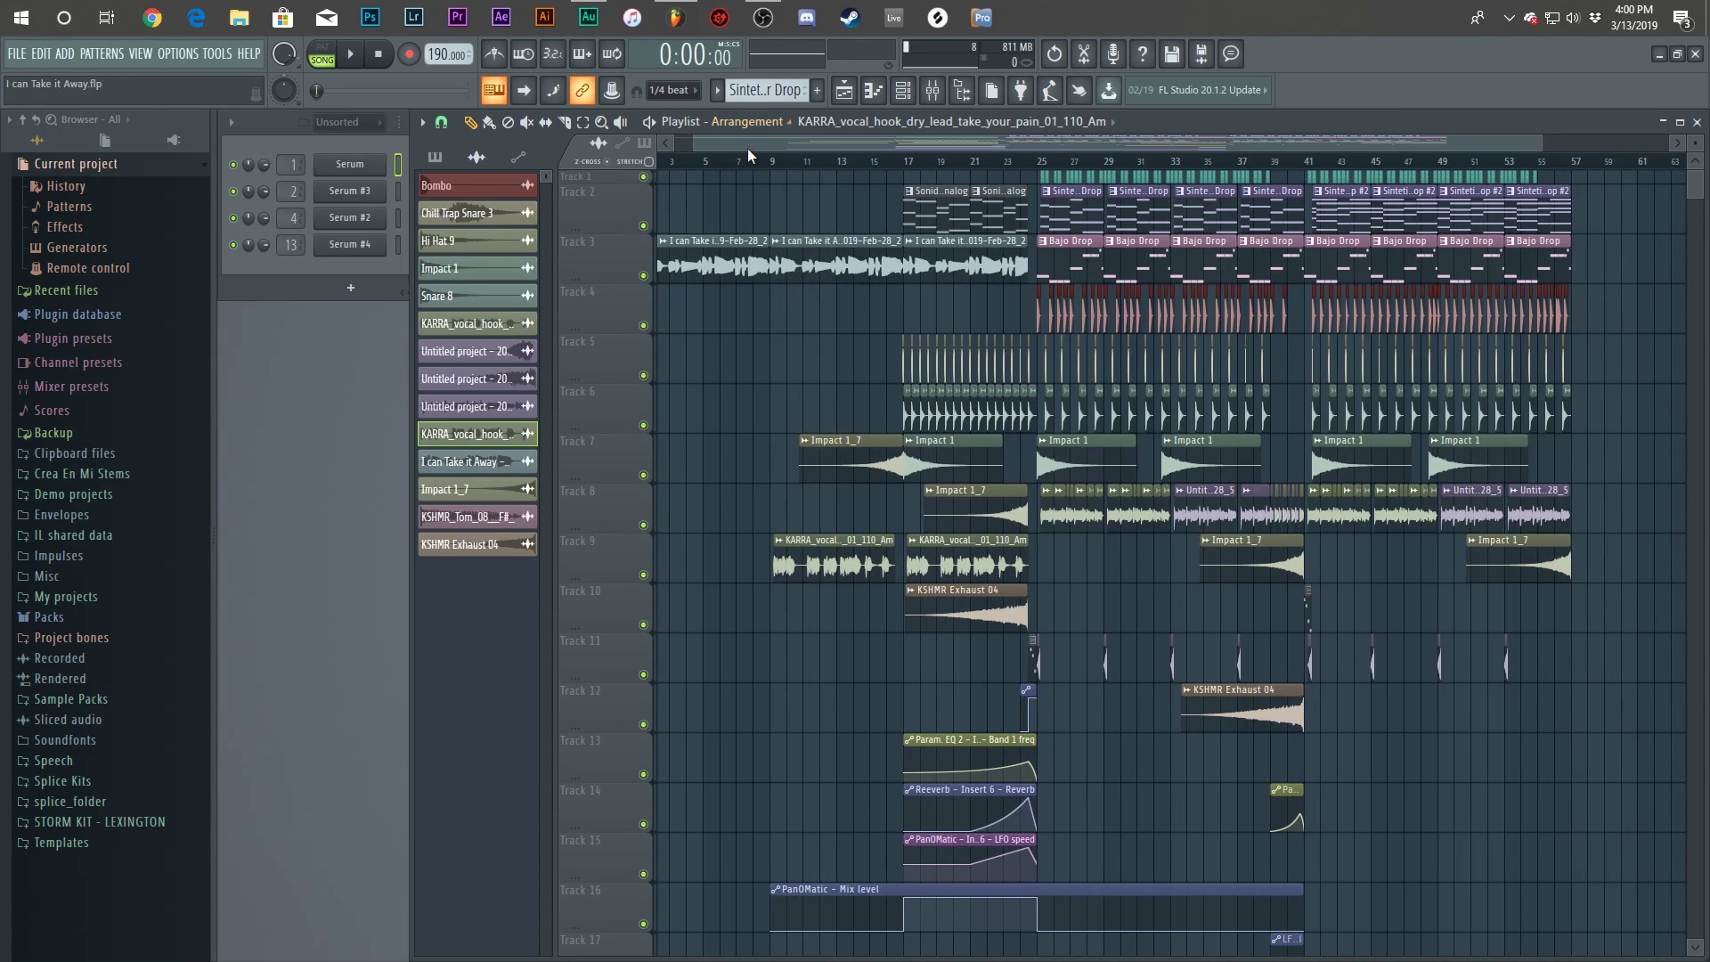
scroll(784, 348, "down", 2)
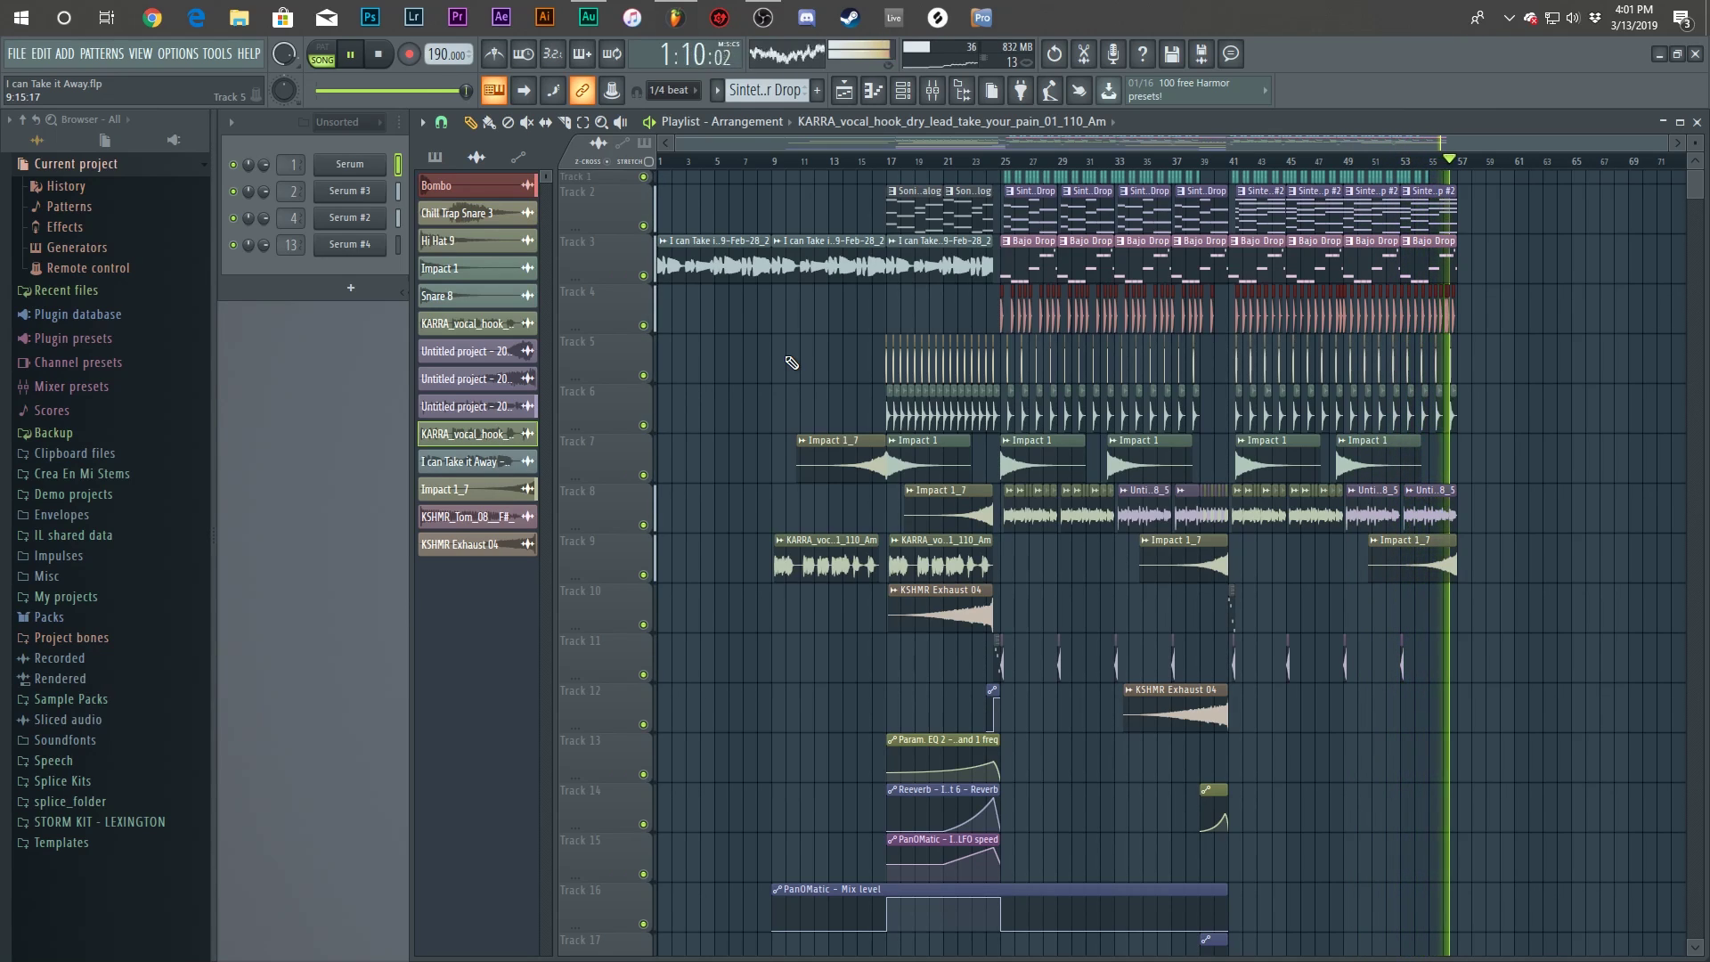
key("space")
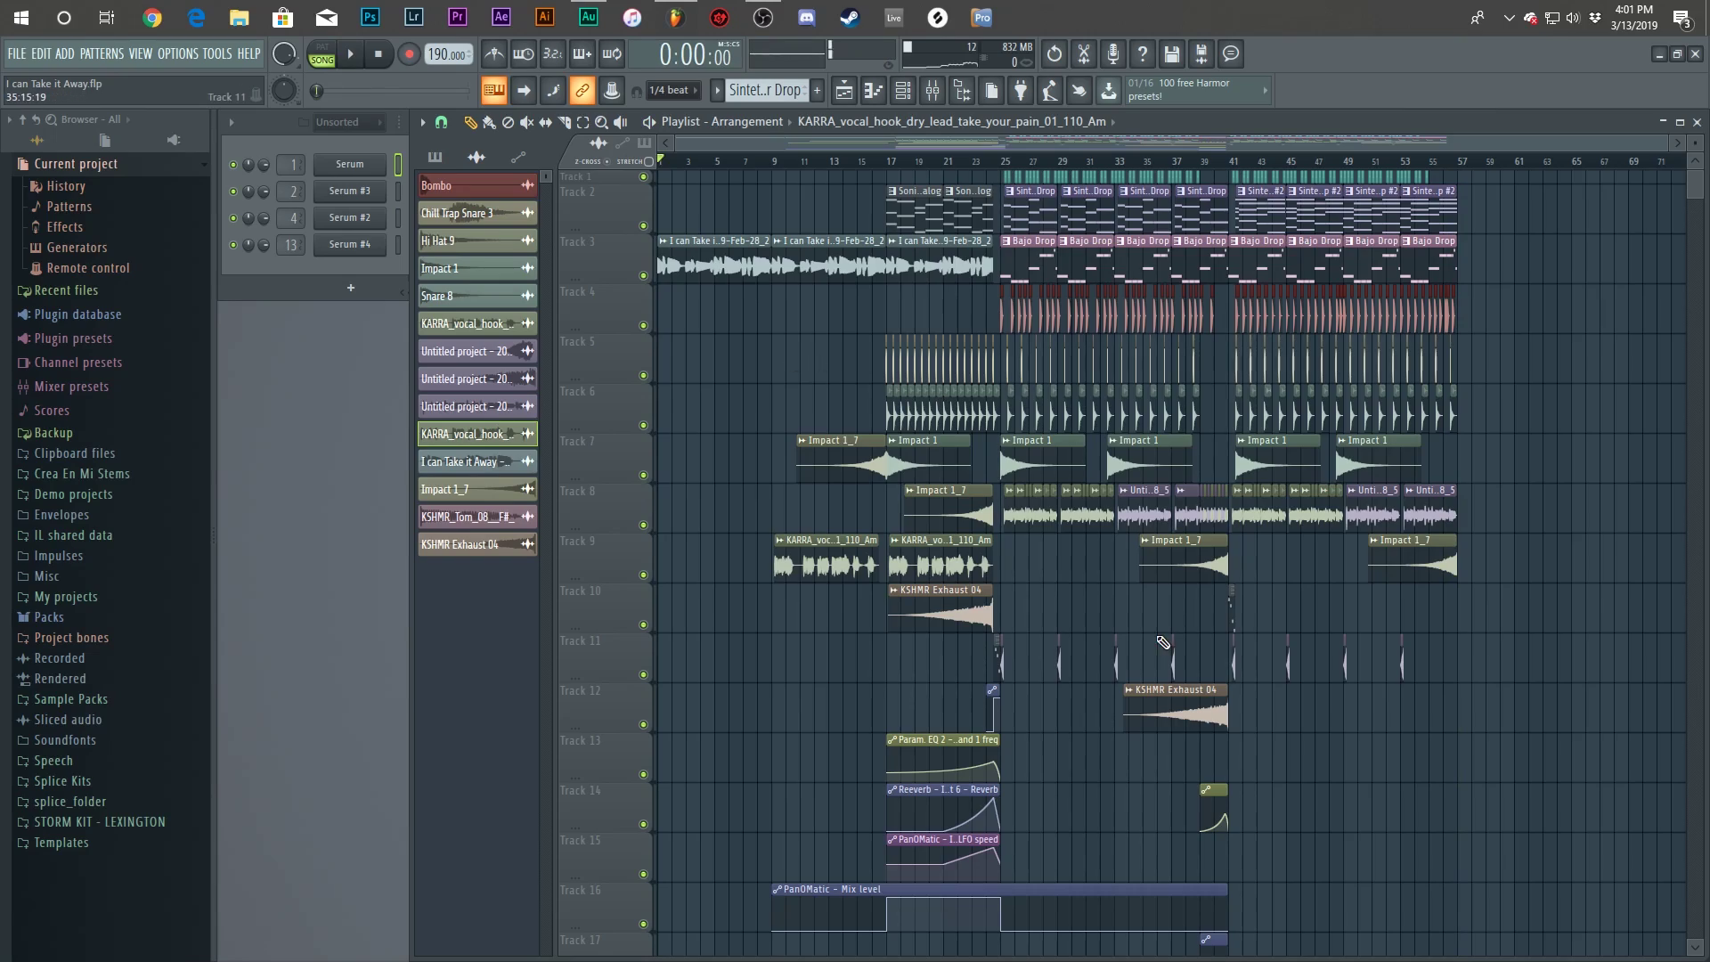
Solo Track 3 with the "I can Take it Away" clips and select bars 1 to 8 as the playback region.
scroll(719, 272, "up", 3)
scroll(719, 273, "down", 3)
scroll(1507, 230, "up", 4)
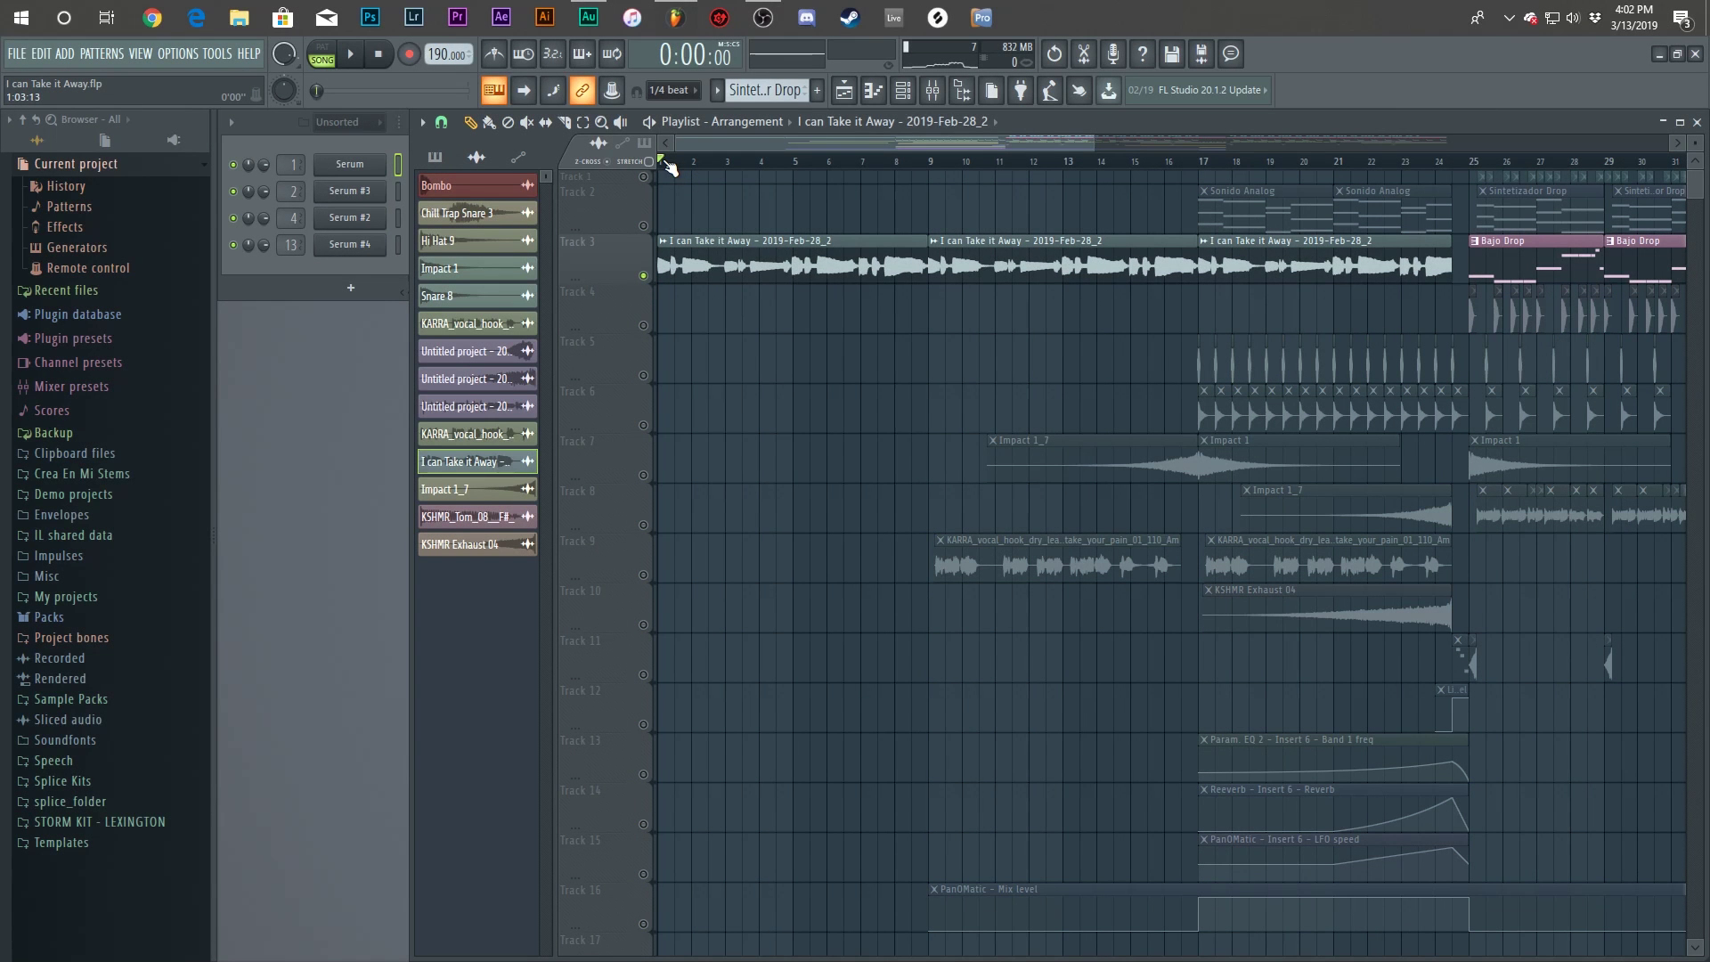
left_click_drag(670, 168, 930, 169)
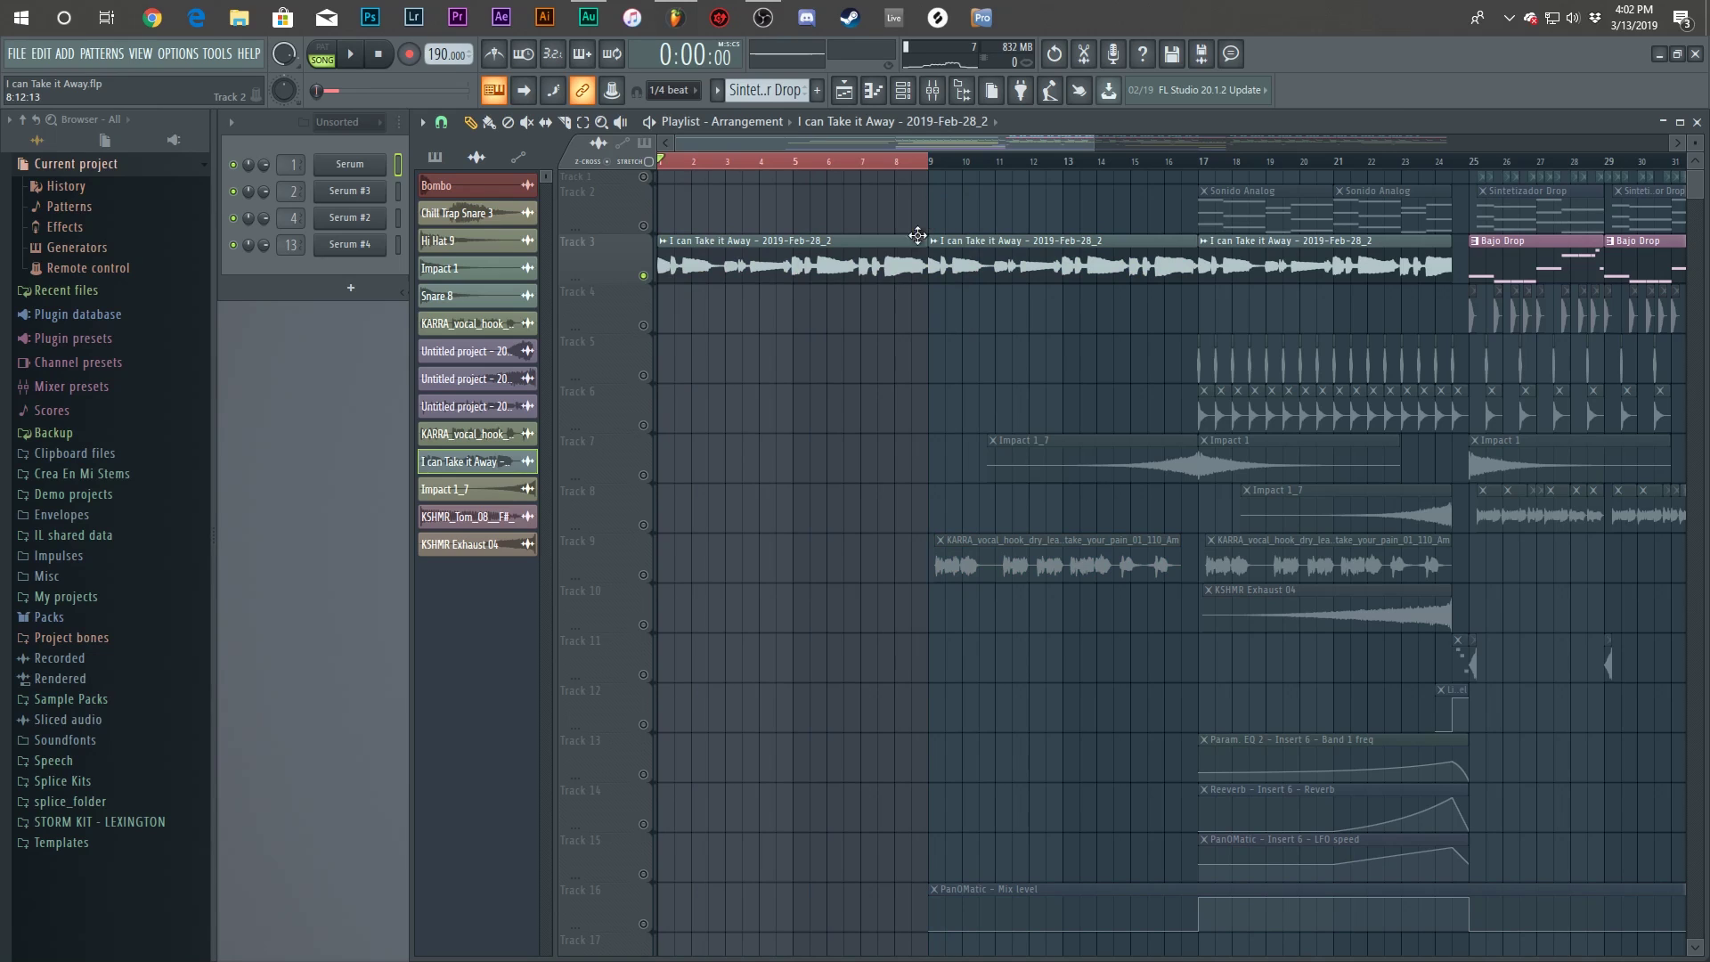
left_click(607, 210)
scroll(605, 212, "up", 4)
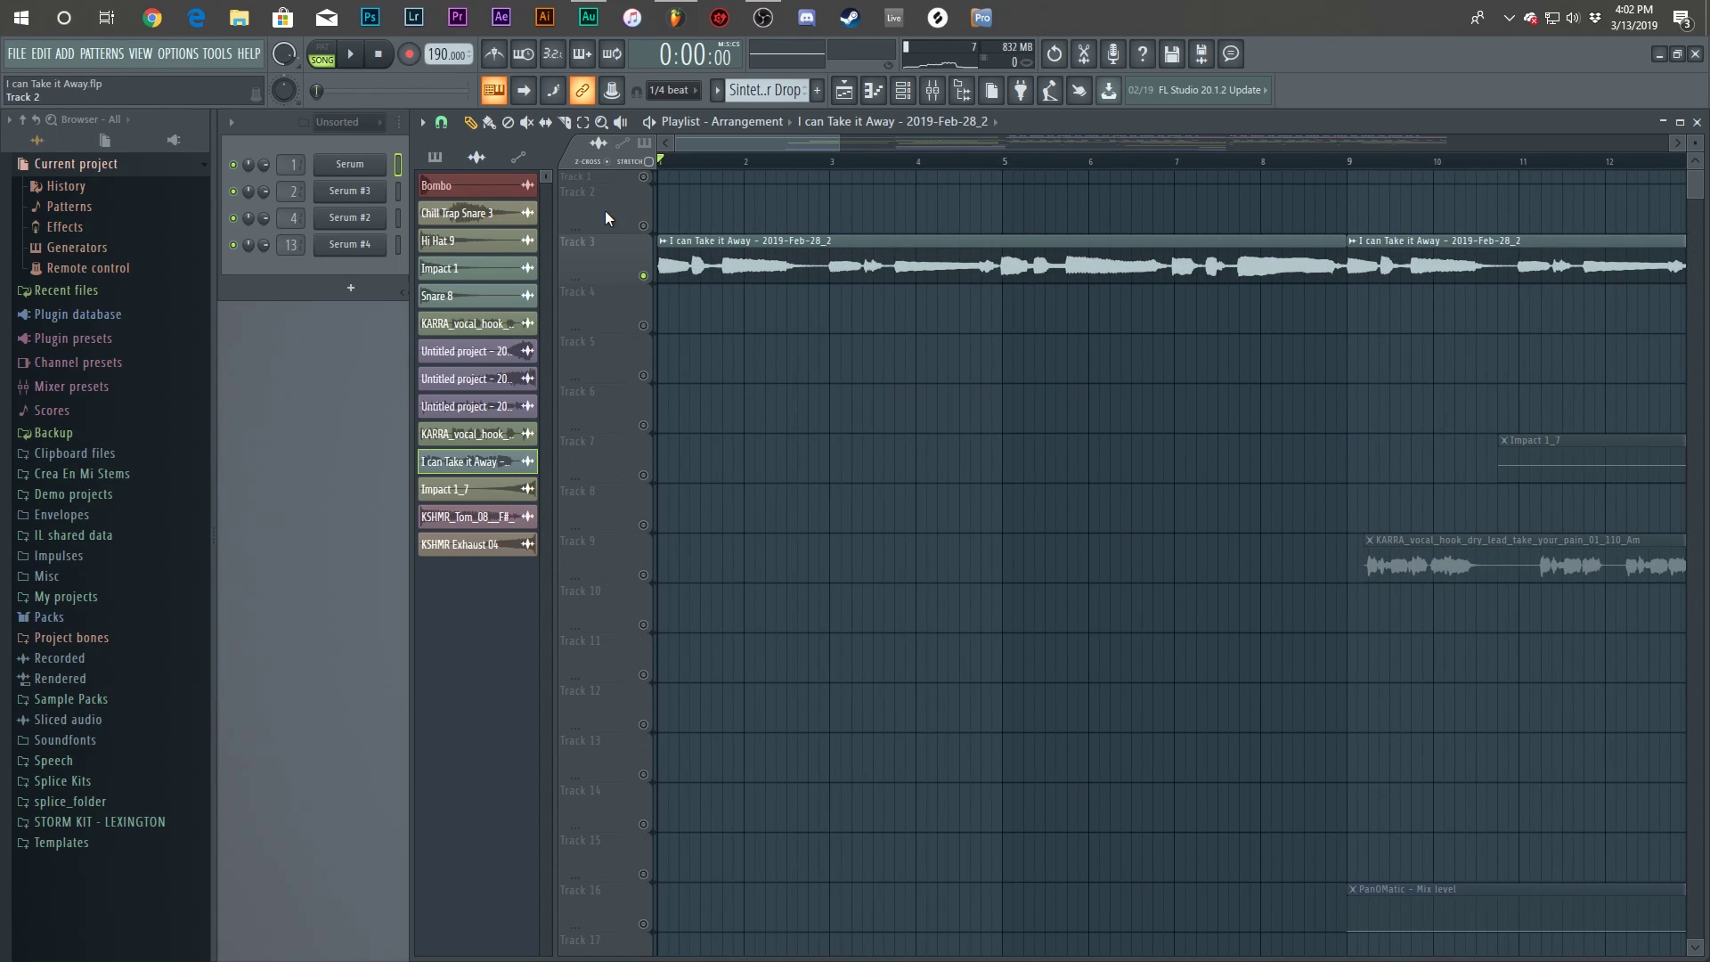
Bring up mixer Insert 15 for the "I can Take it Away" clip and play the soloed section.
double_click(702, 241)
left_click(843, 195)
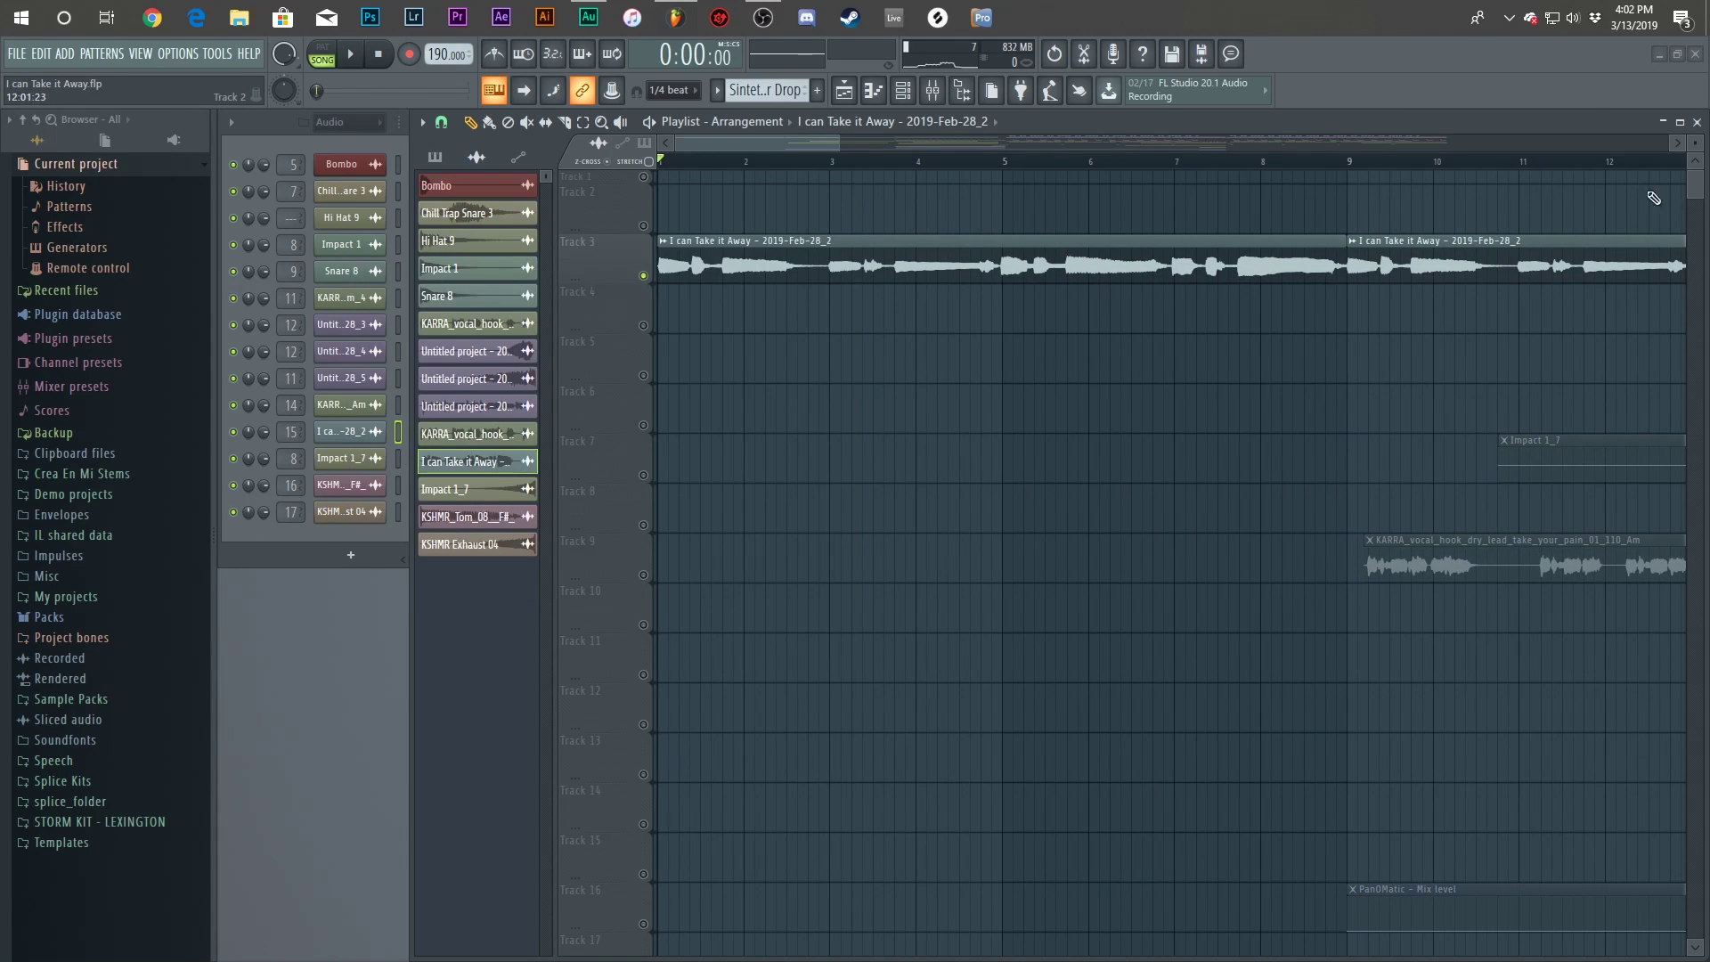
key("F9")
key("space")
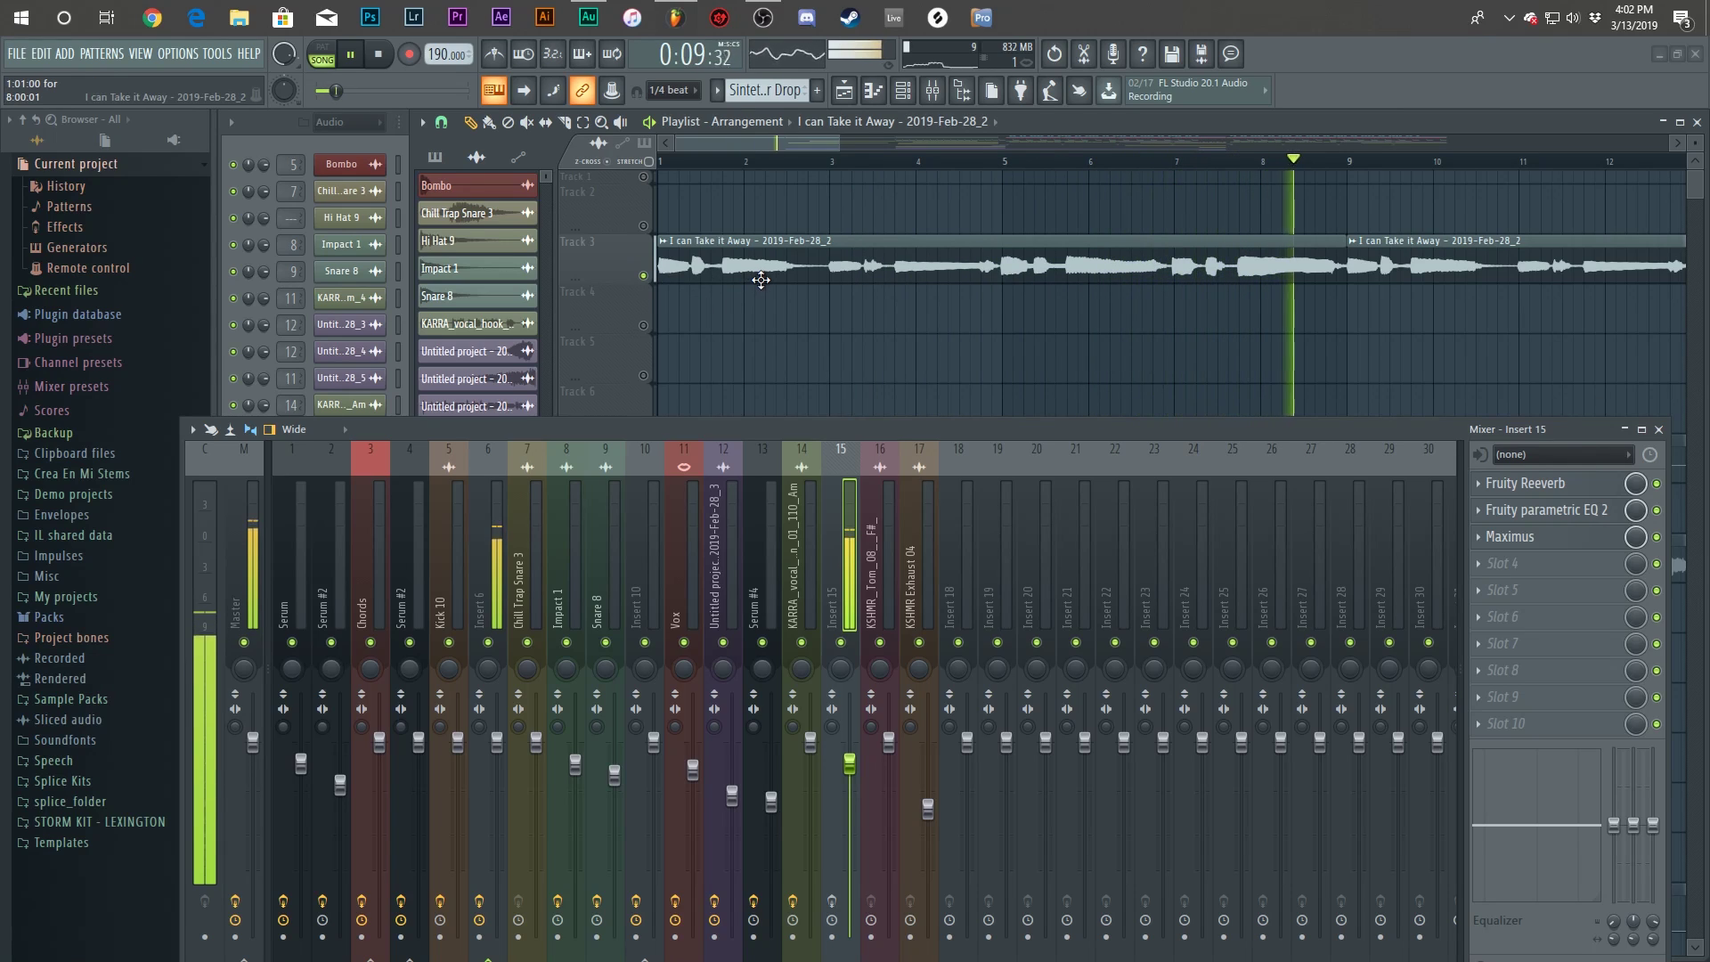
key("space")
Examine the Fruity Reeverb settings on Insert 15, including low cut, decay, dry and reverb levels.
left_click(1550, 484)
left_click_drag(593, 188, 625, 350)
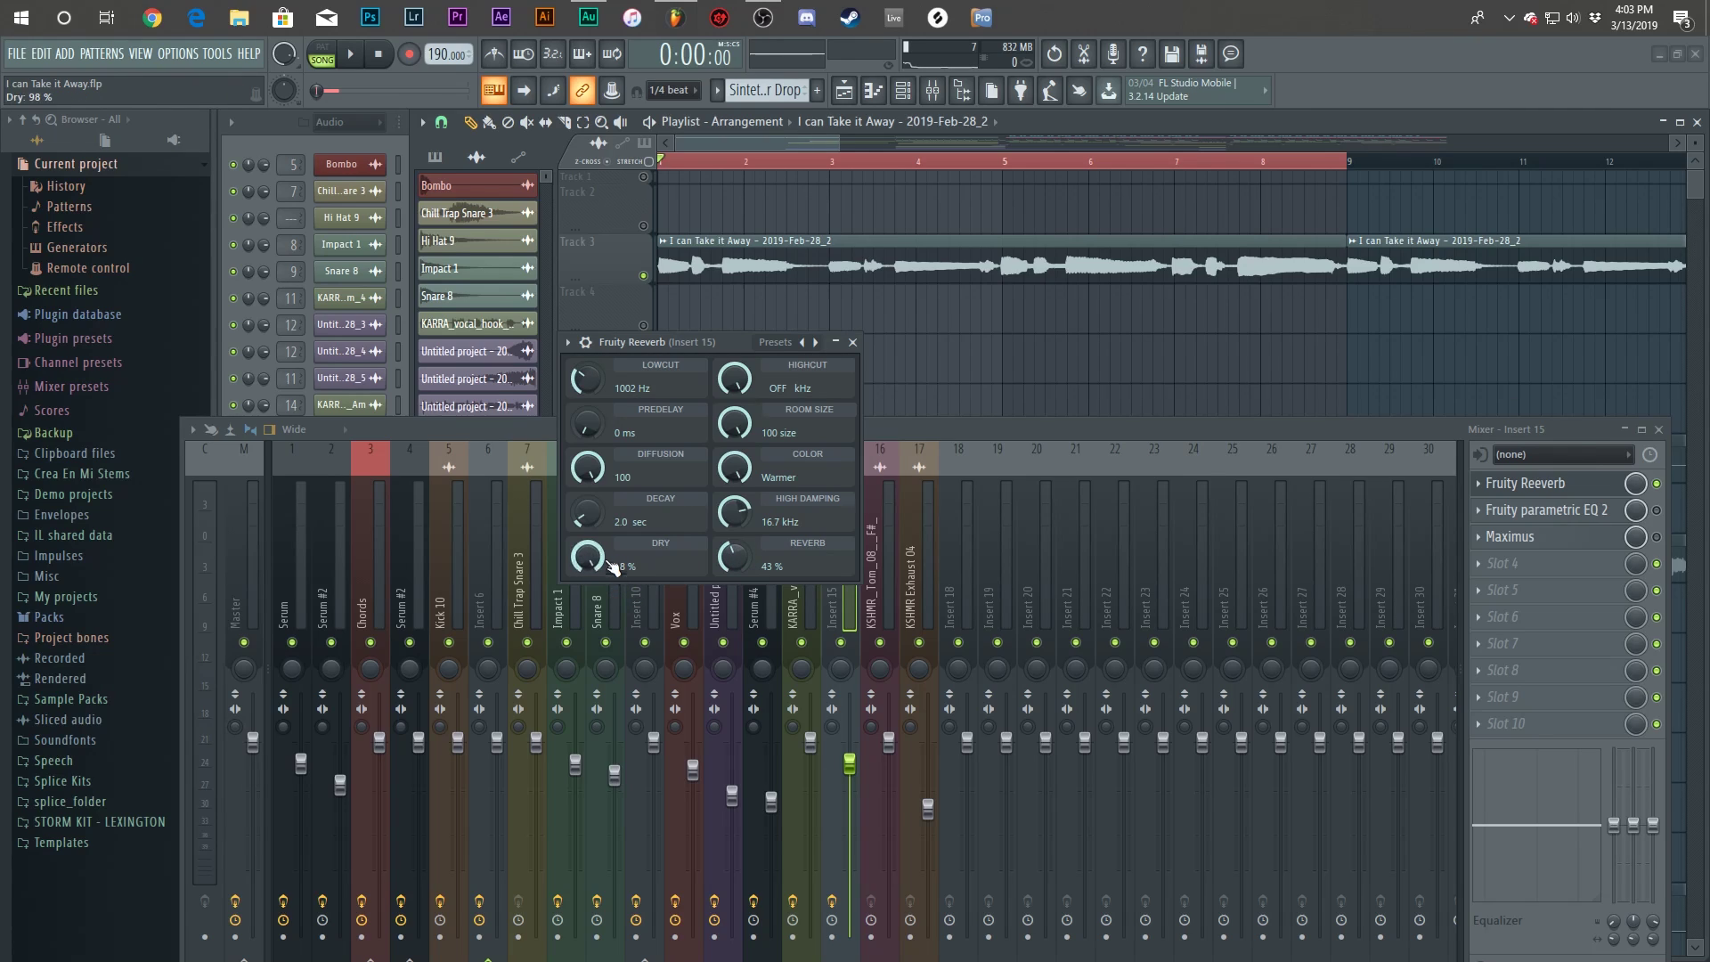
left_click_drag(641, 447, 787, 449)
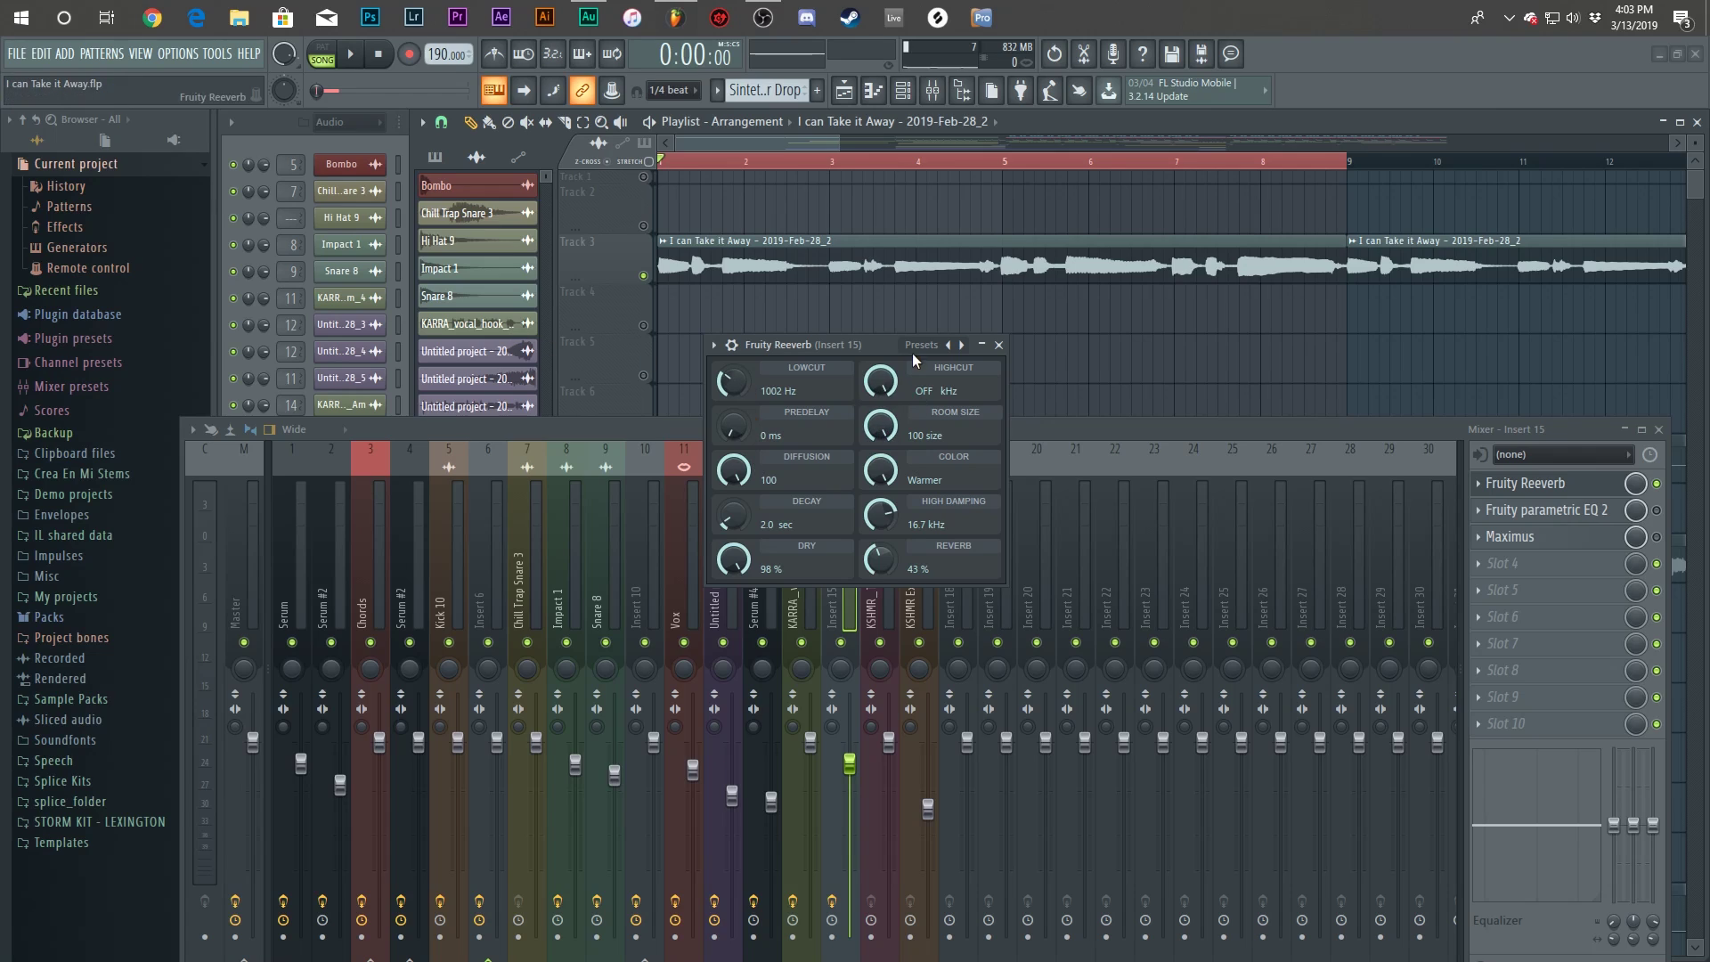
left_click(999, 345)
Examine the EQ curve of Fruity parametric EQ 2 on Insert 15.
left_click(1579, 513)
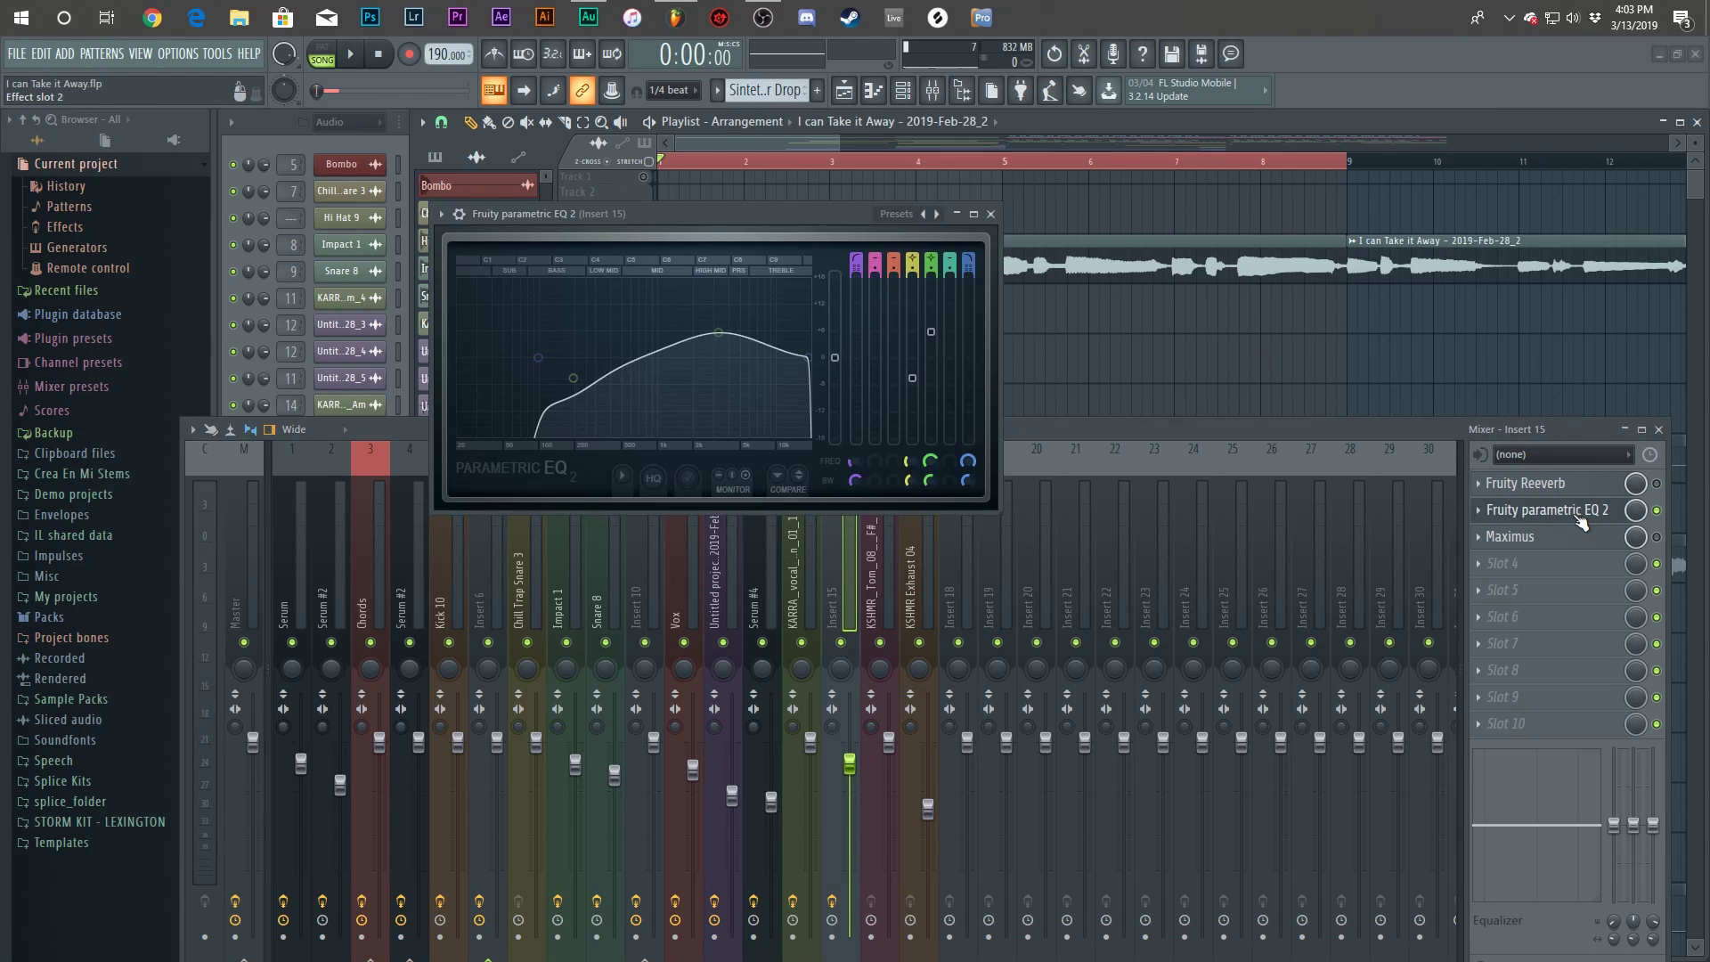
left_click_drag(783, 214, 932, 253)
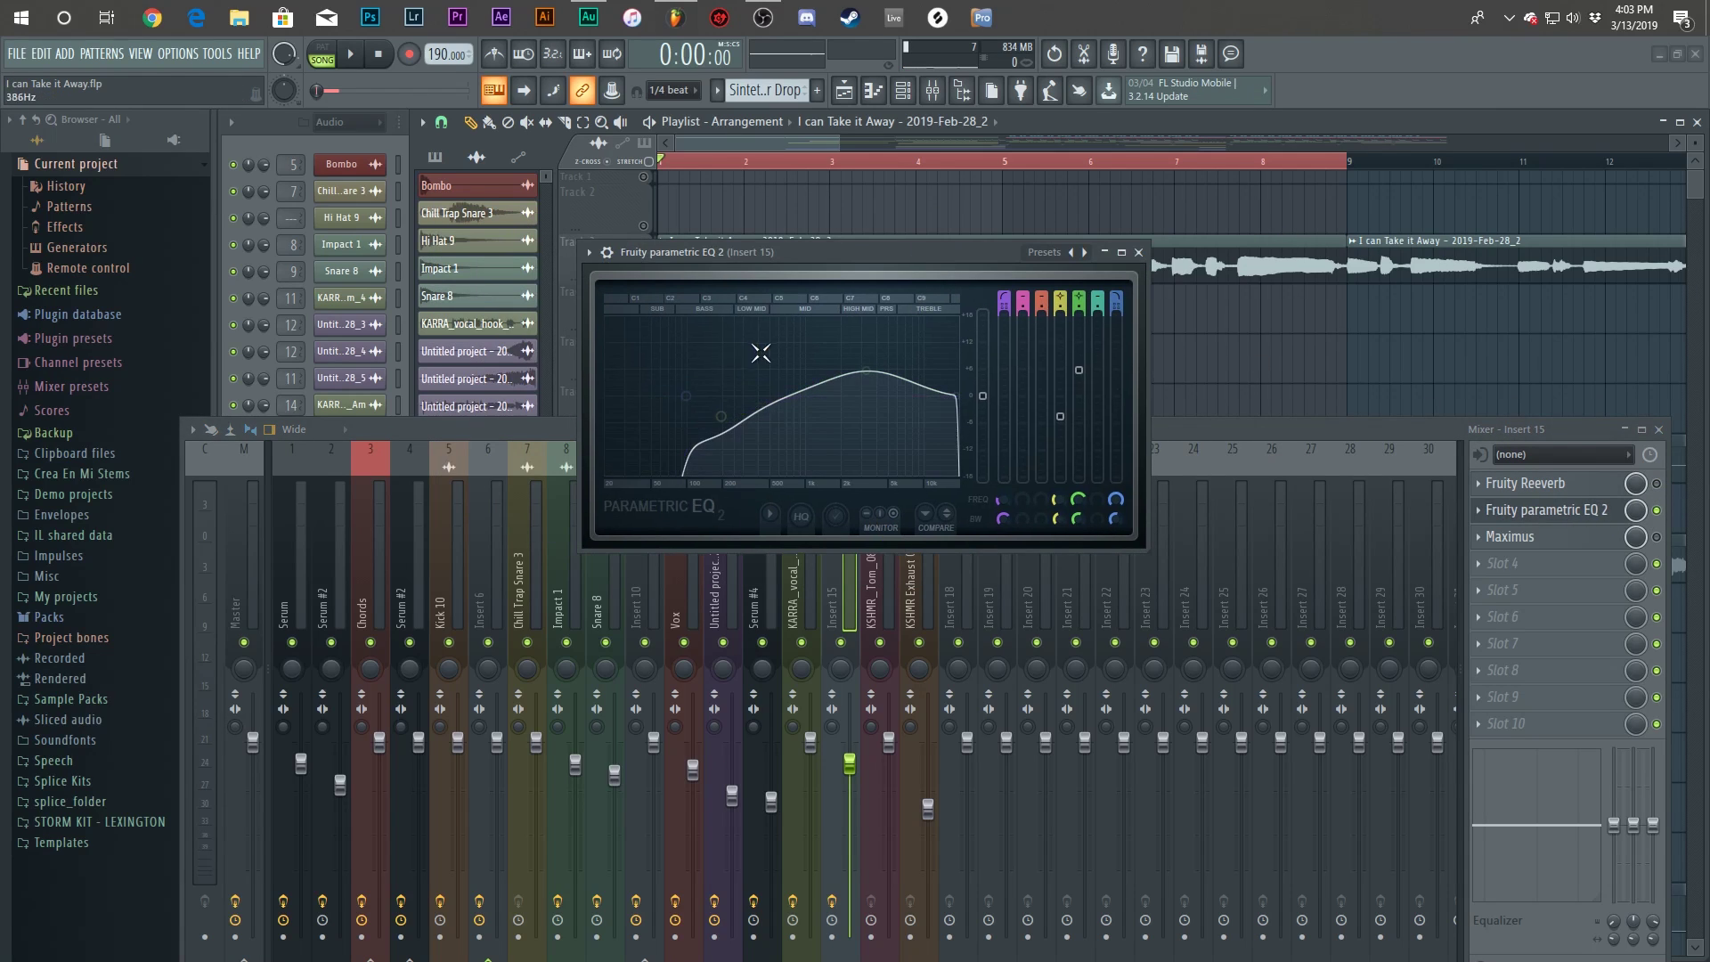
key("Escape")
left_click(1553, 514)
Examine the master band compression curve of Maximus on Insert 15.
left_click(1513, 536)
left_click_drag(648, 238, 902, 328)
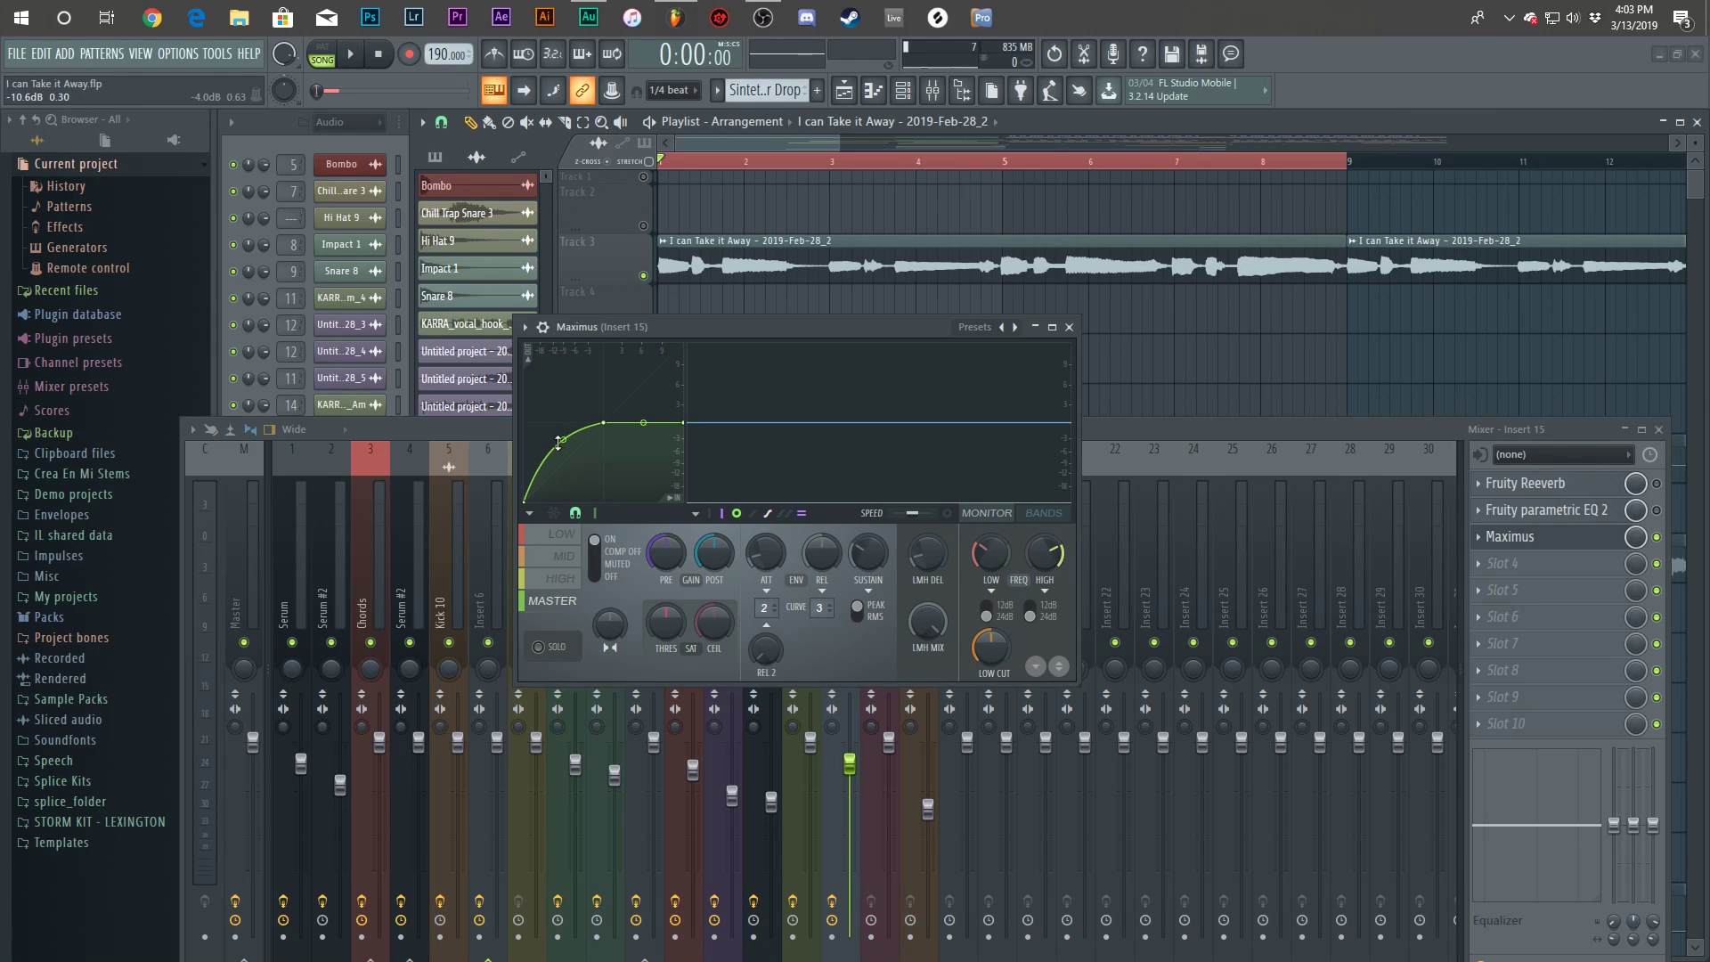
left_click(1554, 536)
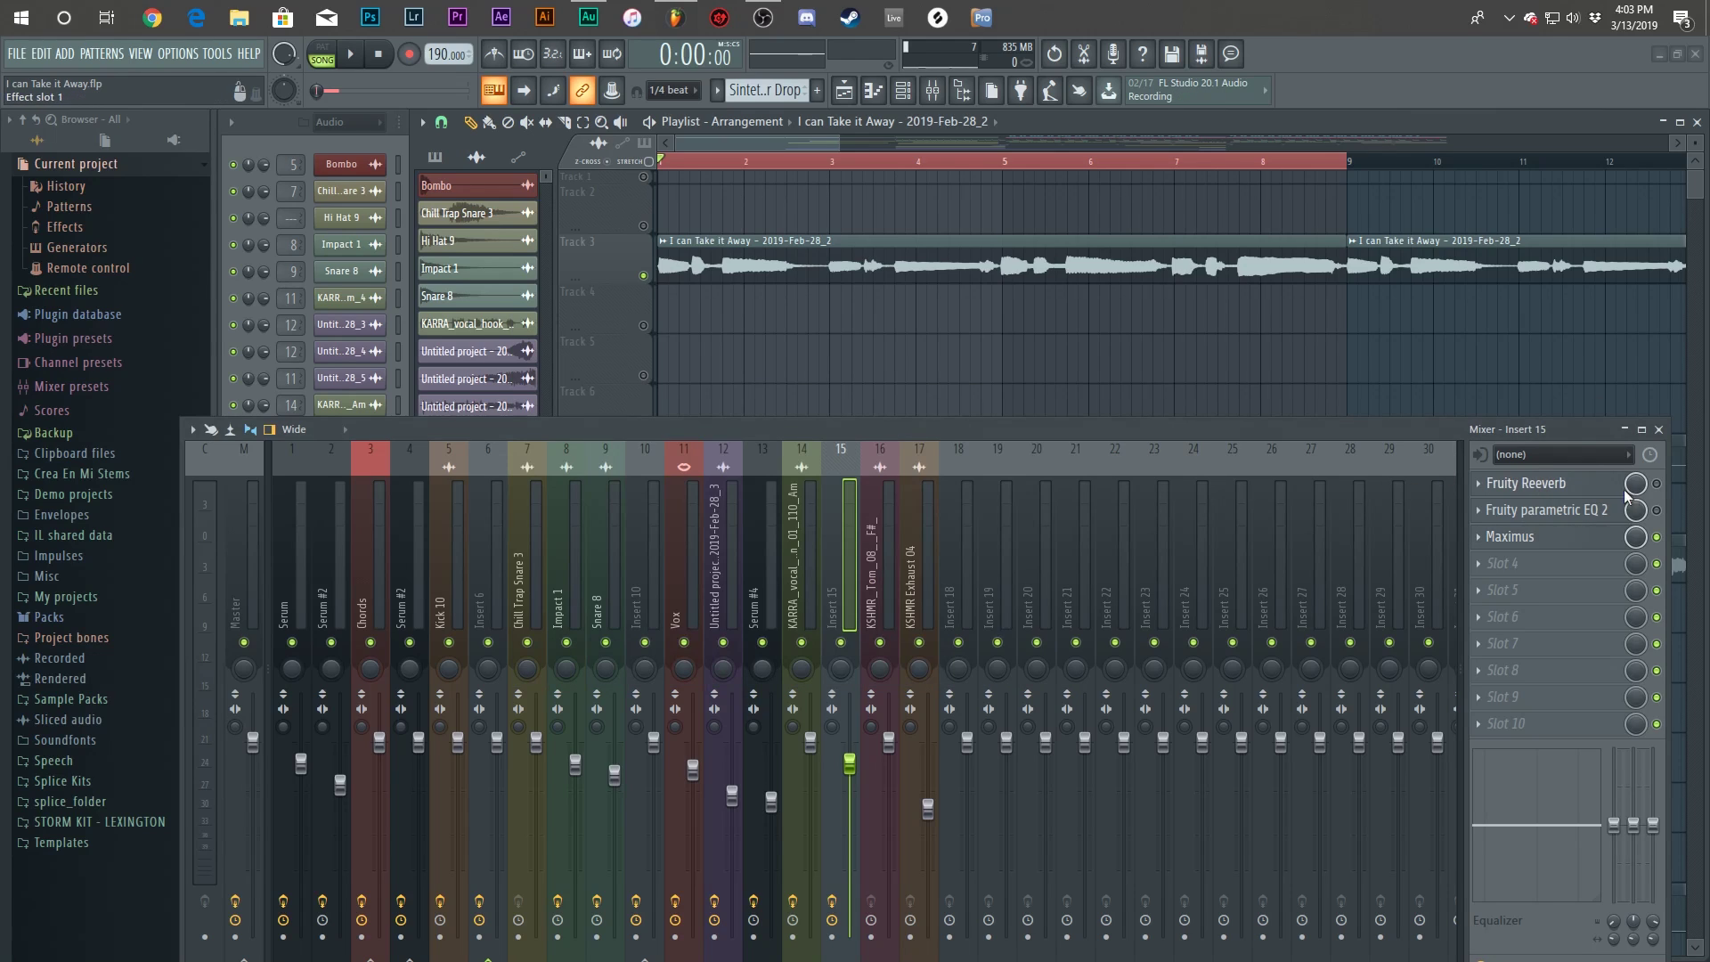
Play the bars 1 to 8 loop to compare Insert 15 with and without its effects, then hide the mixer.
key("space")
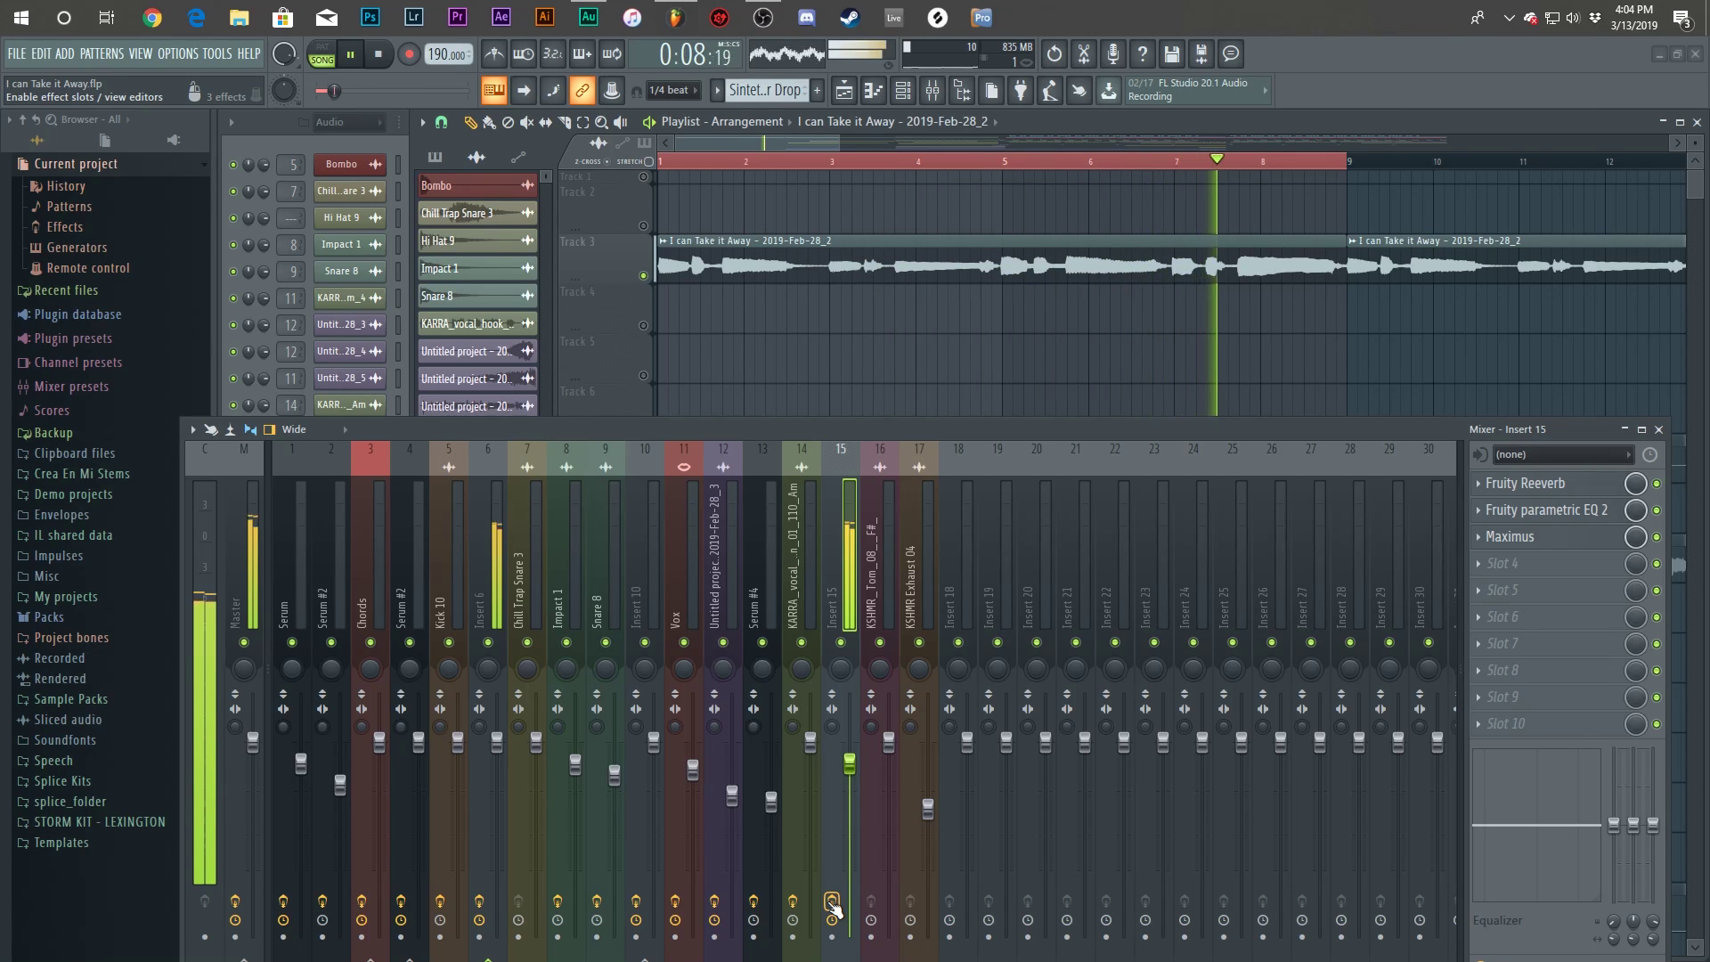
key("space")
key("F9")
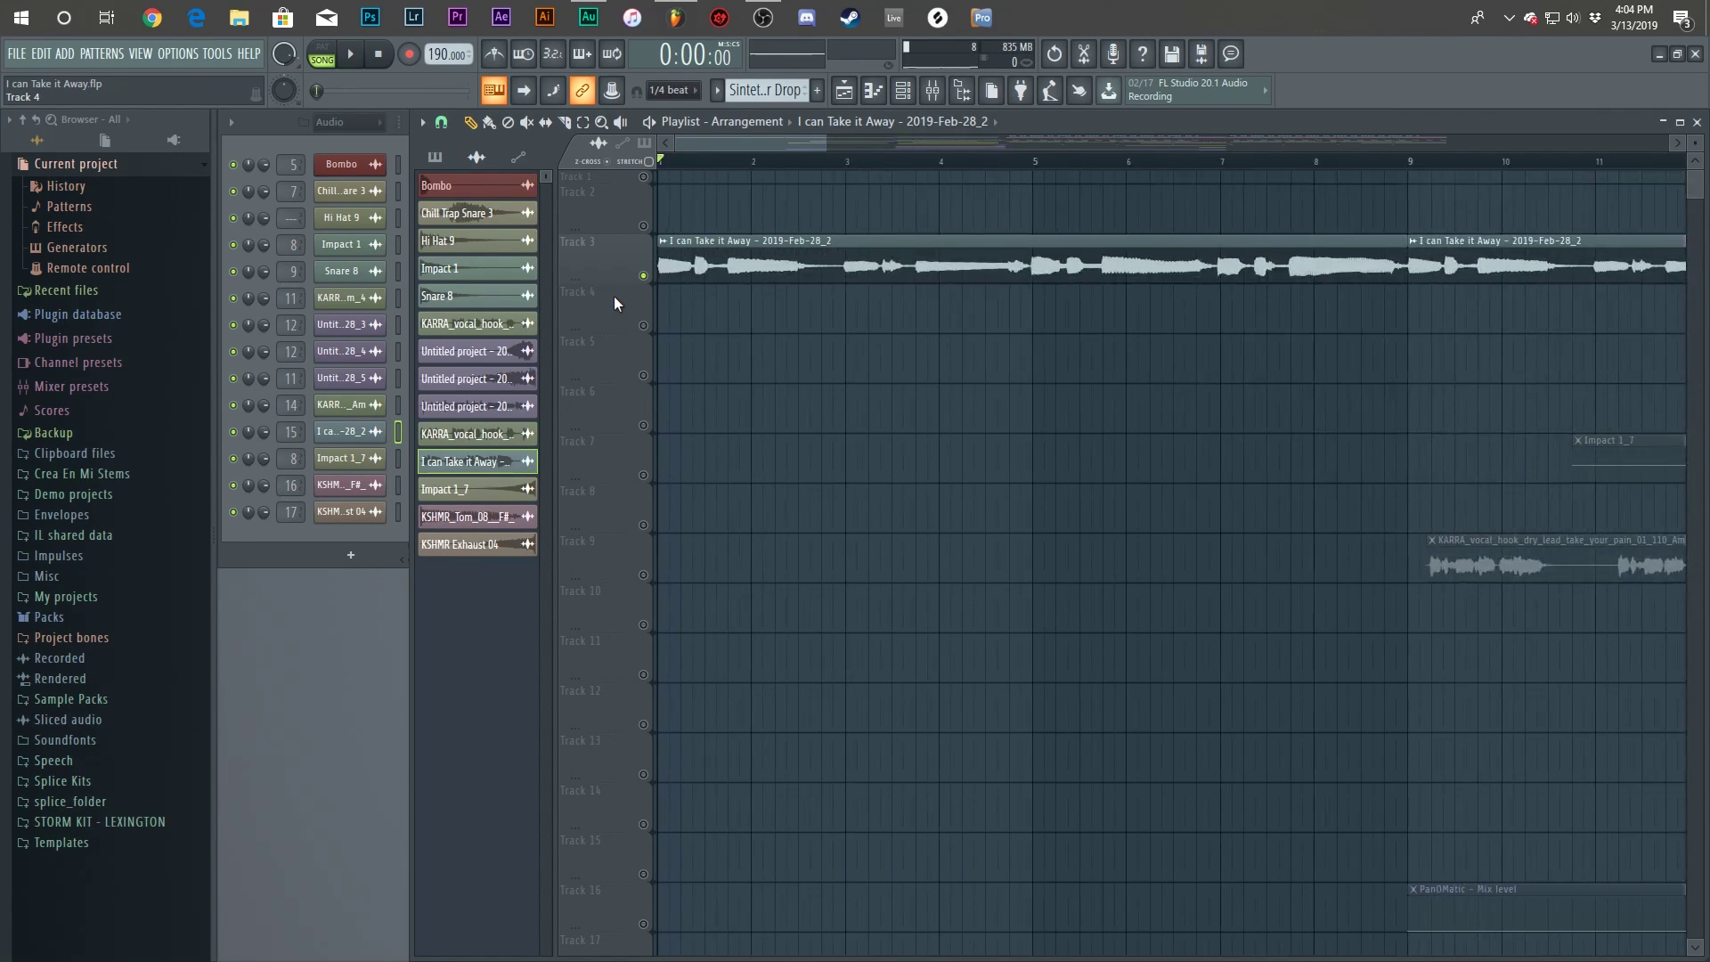
Solo Track 9 with the KARRA vocal hook instead of Track 3 and select bars 9 to 16 for playback.
scroll(887, 299, "down", 5)
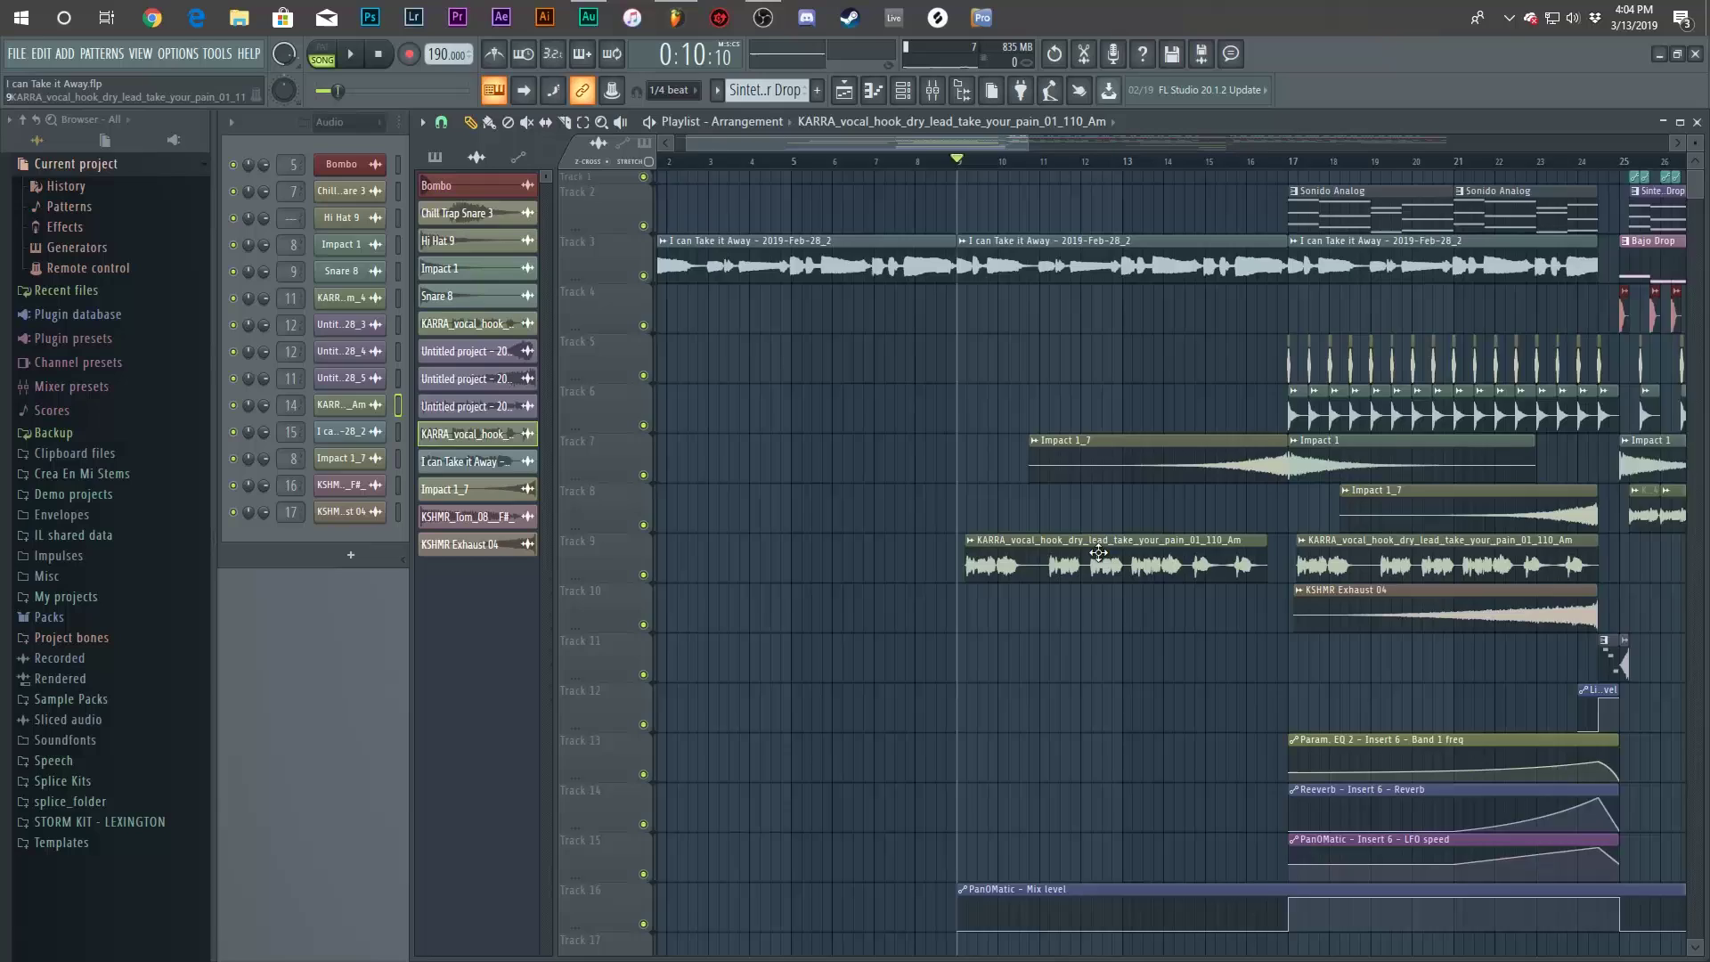
double_click(944, 570)
key("Escape")
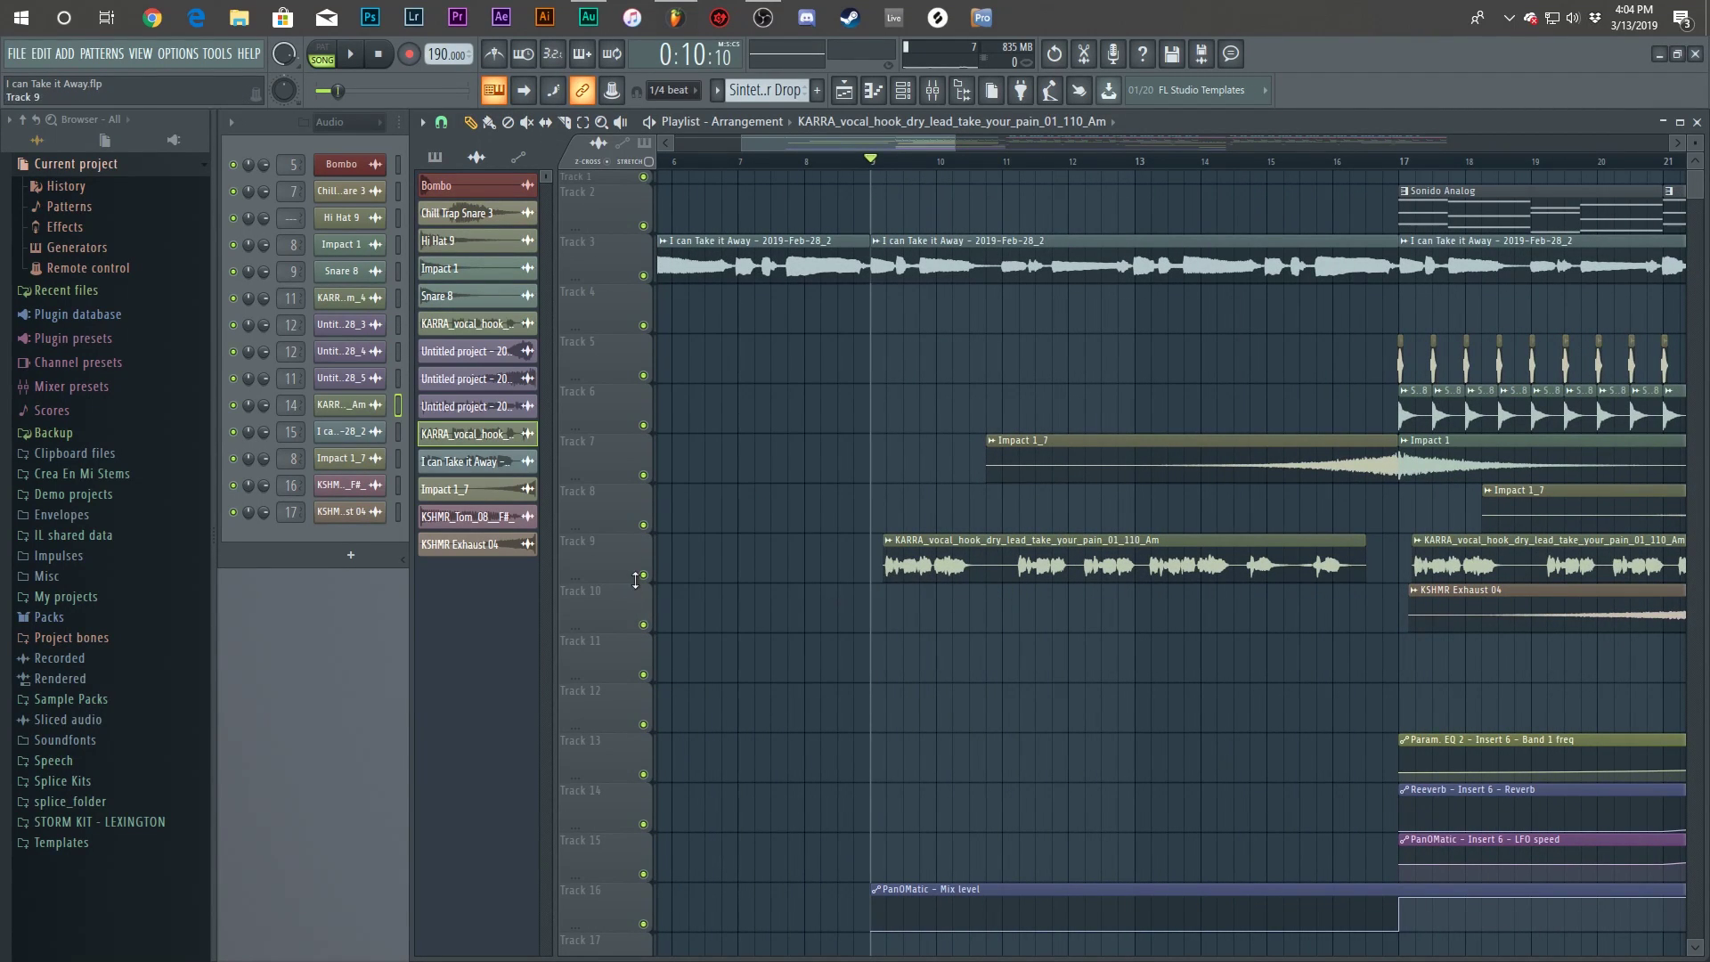
scroll(721, 479, "up", 2)
left_click_drag(774, 166, 1452, 196)
scroll(953, 624, "up", 2)
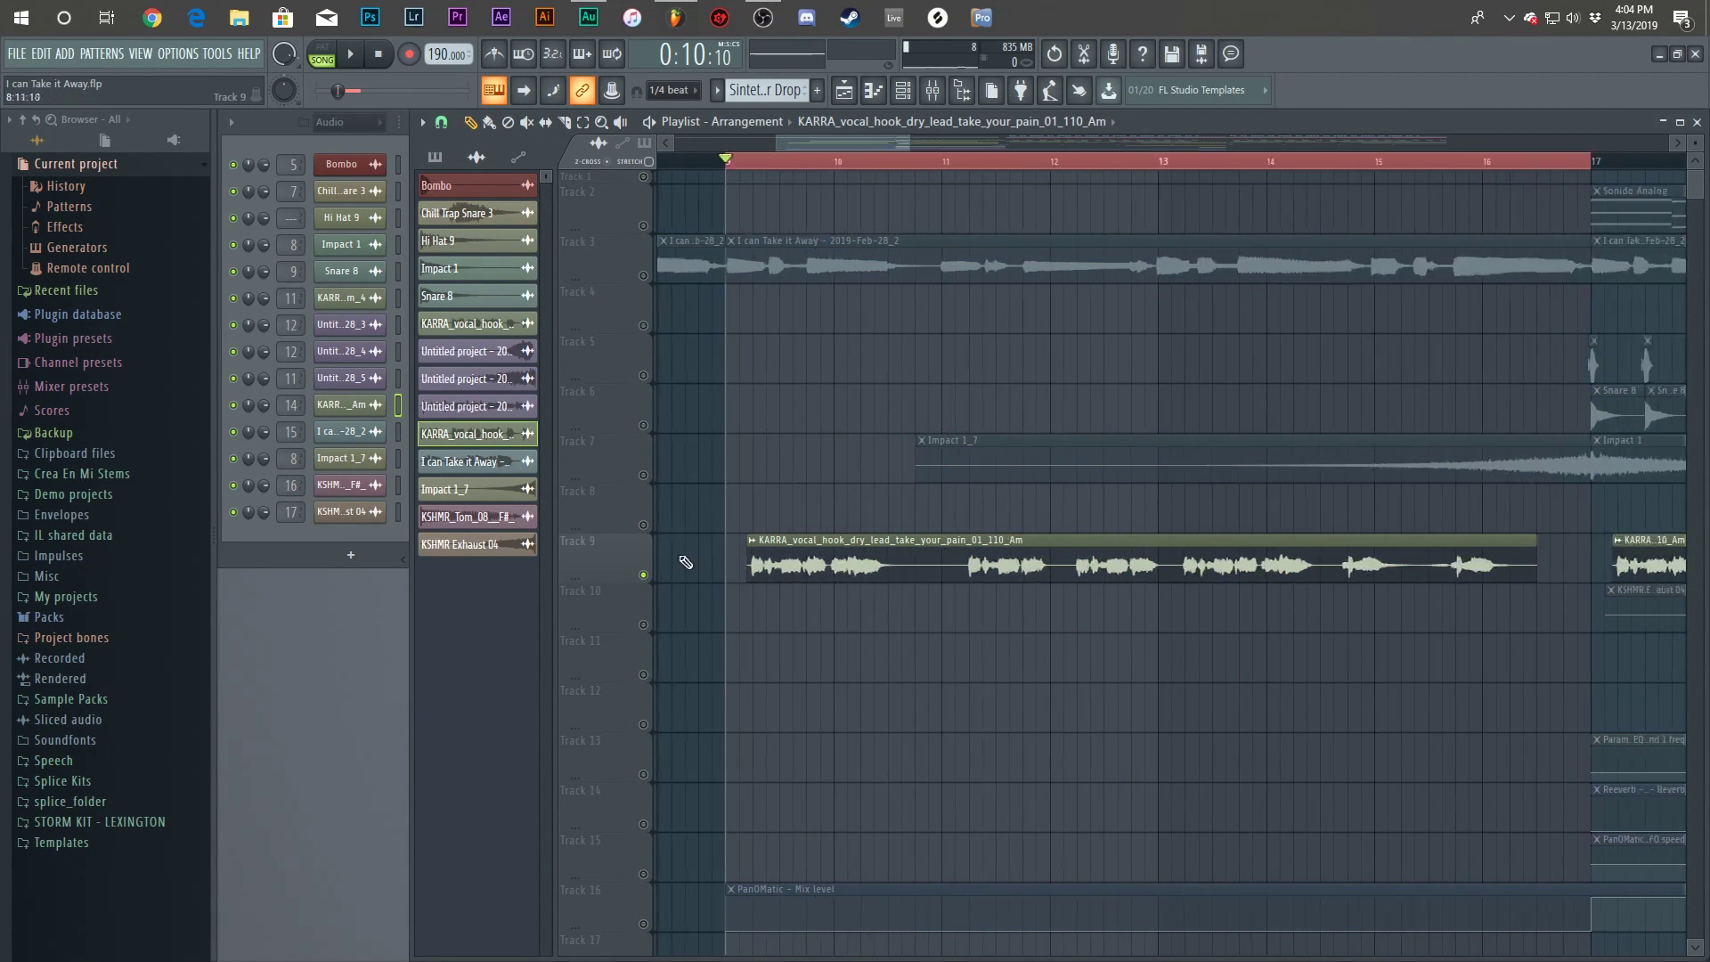
scroll(721, 559, "down", 4)
Bring up mixer insert 14 for the KARRA vocal hook clip and play the soloed vocal.
double_click(980, 557)
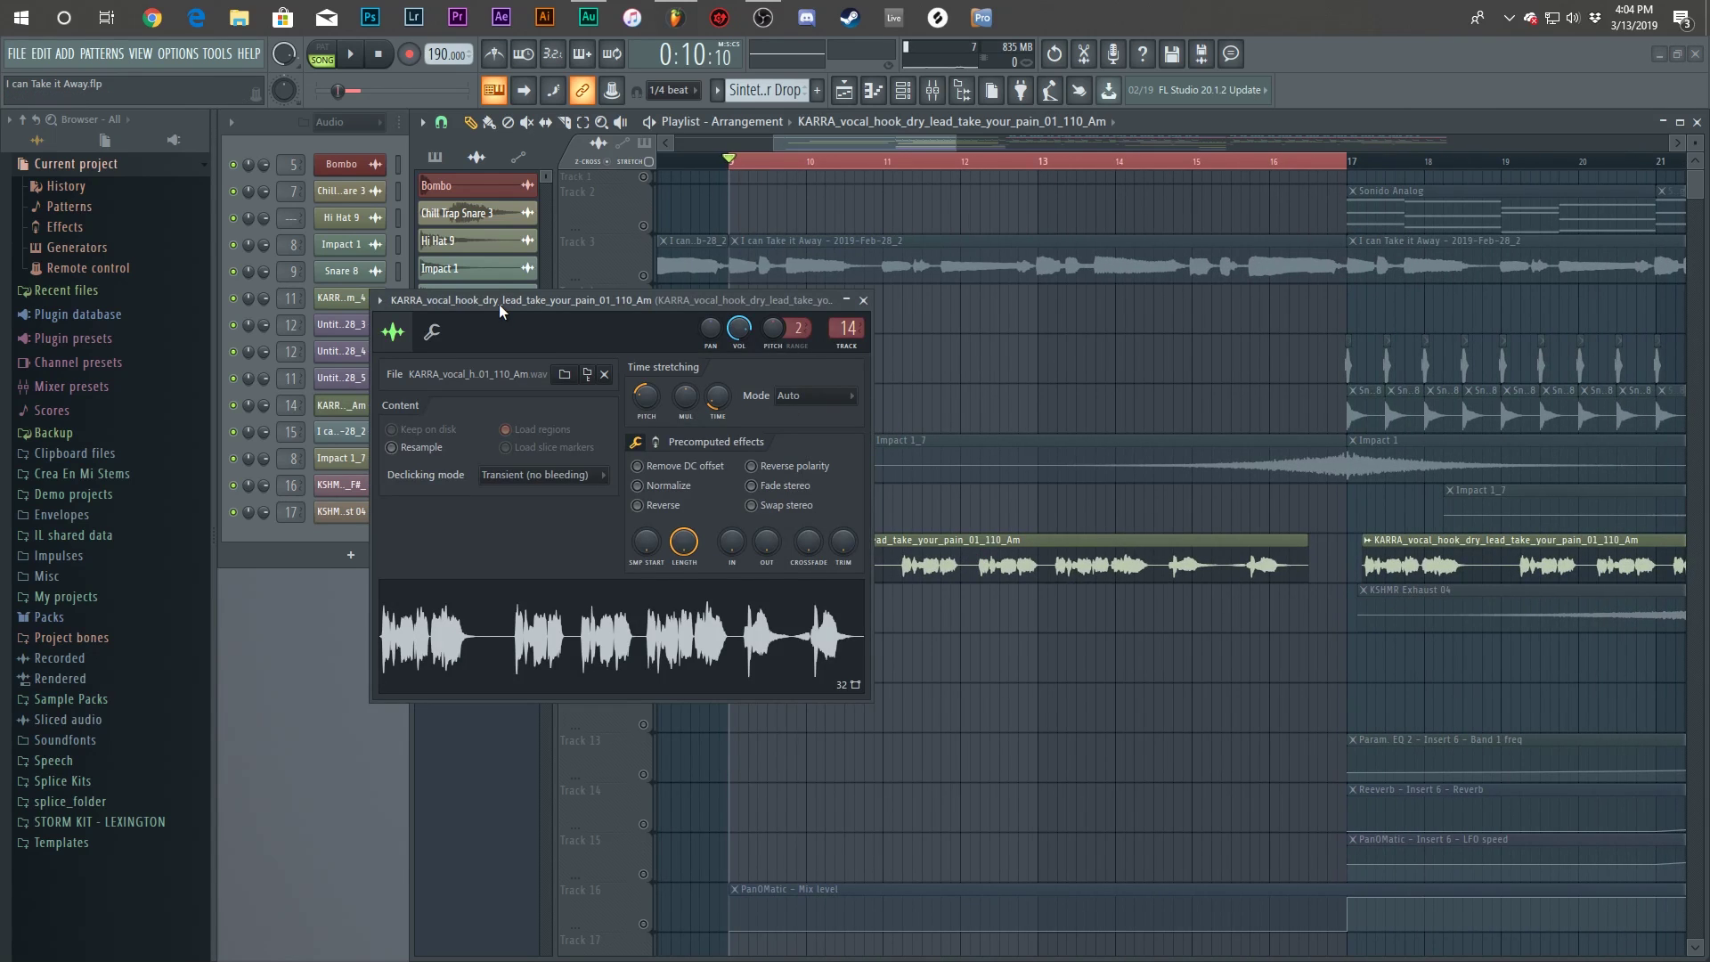
key("Escape")
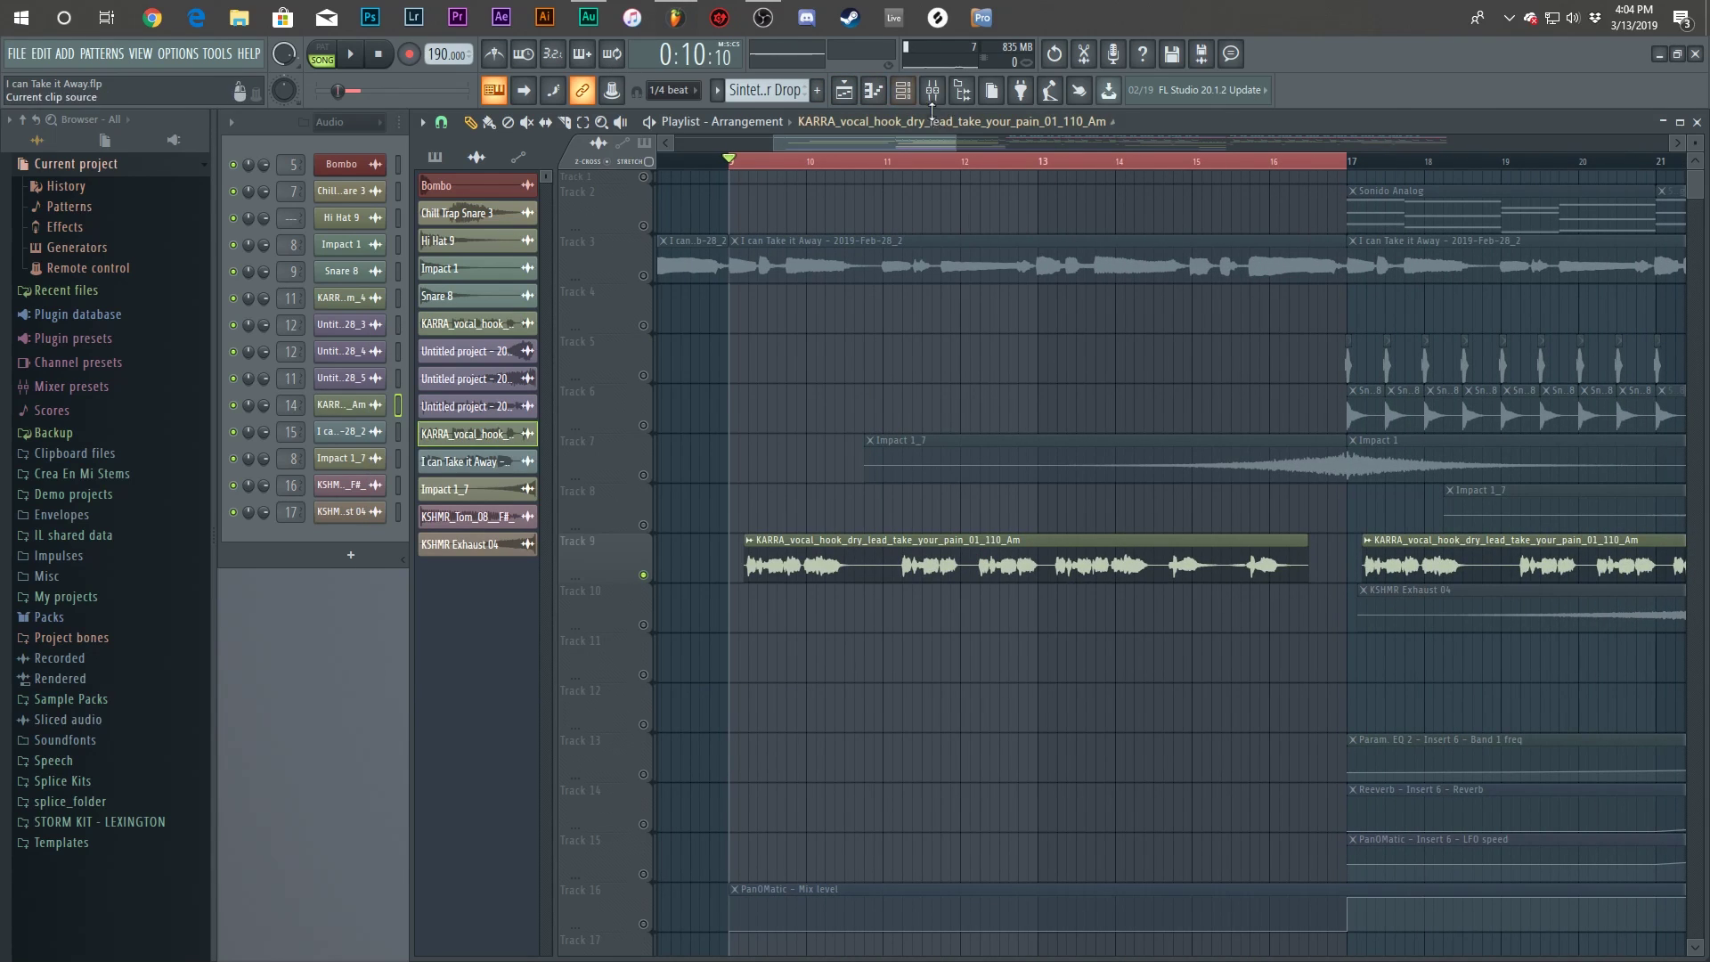
left_click(933, 92)
left_click_drag(822, 432, 862, 374)
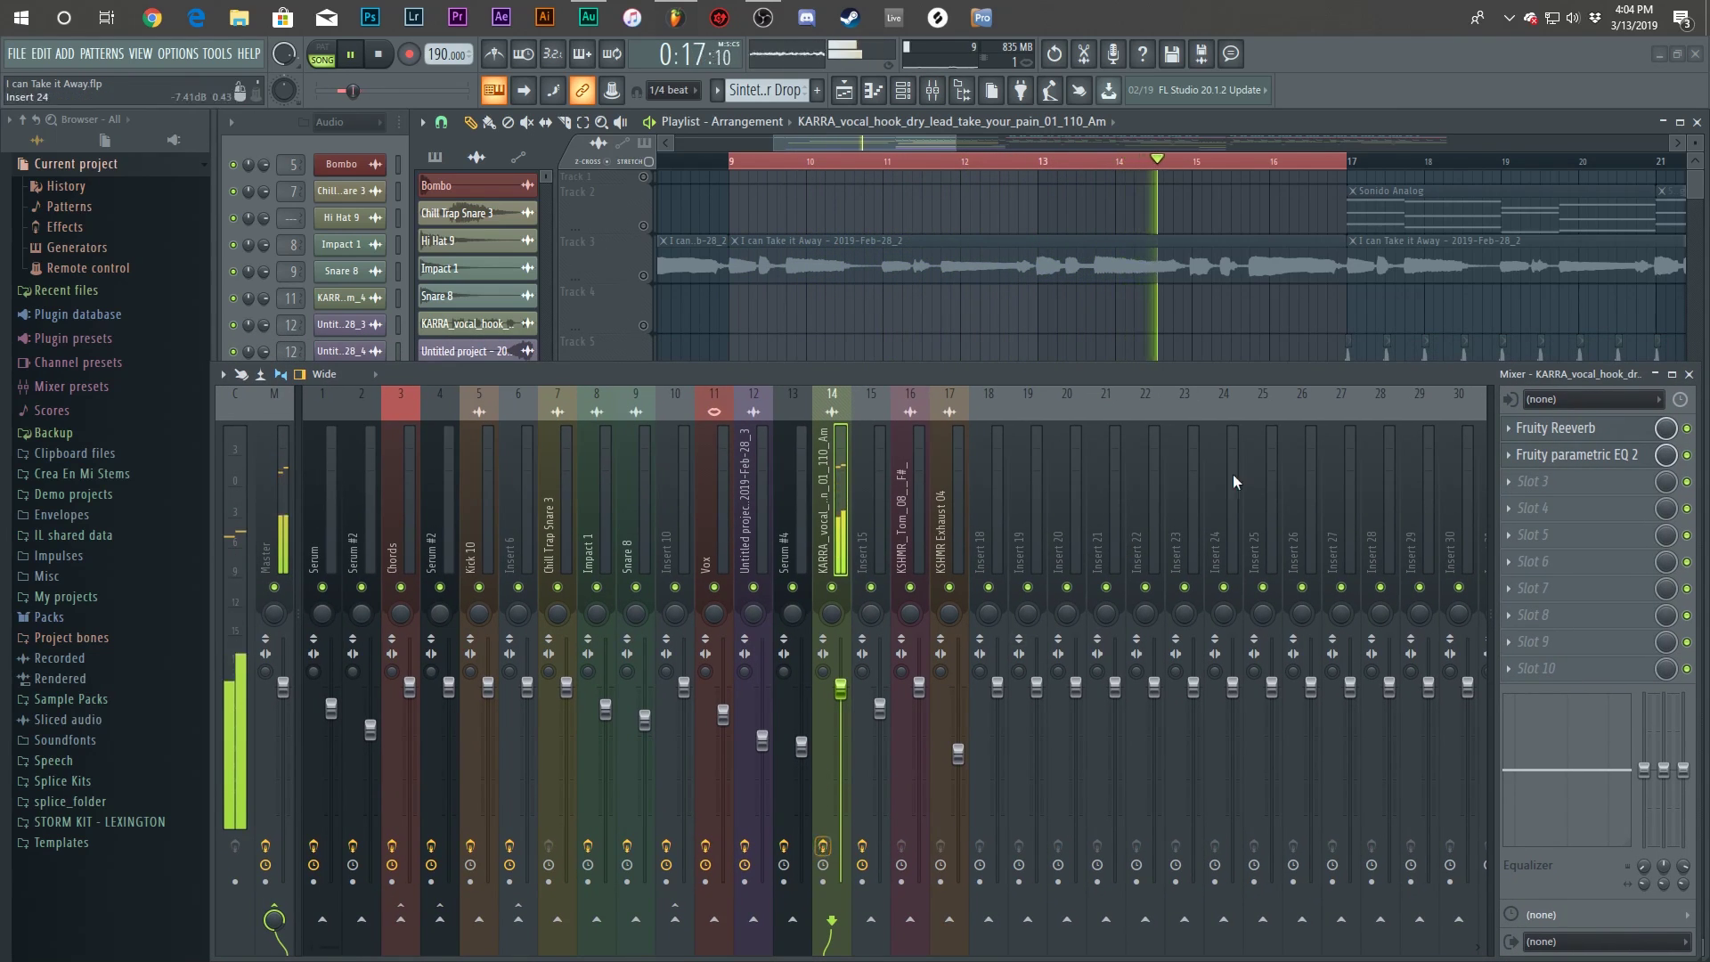
Stop playback and examine the Fruity Reeverb and Fruity parametric EQ 2 settings on the KARRA vocal insert.
left_click(1558, 429)
key("space")
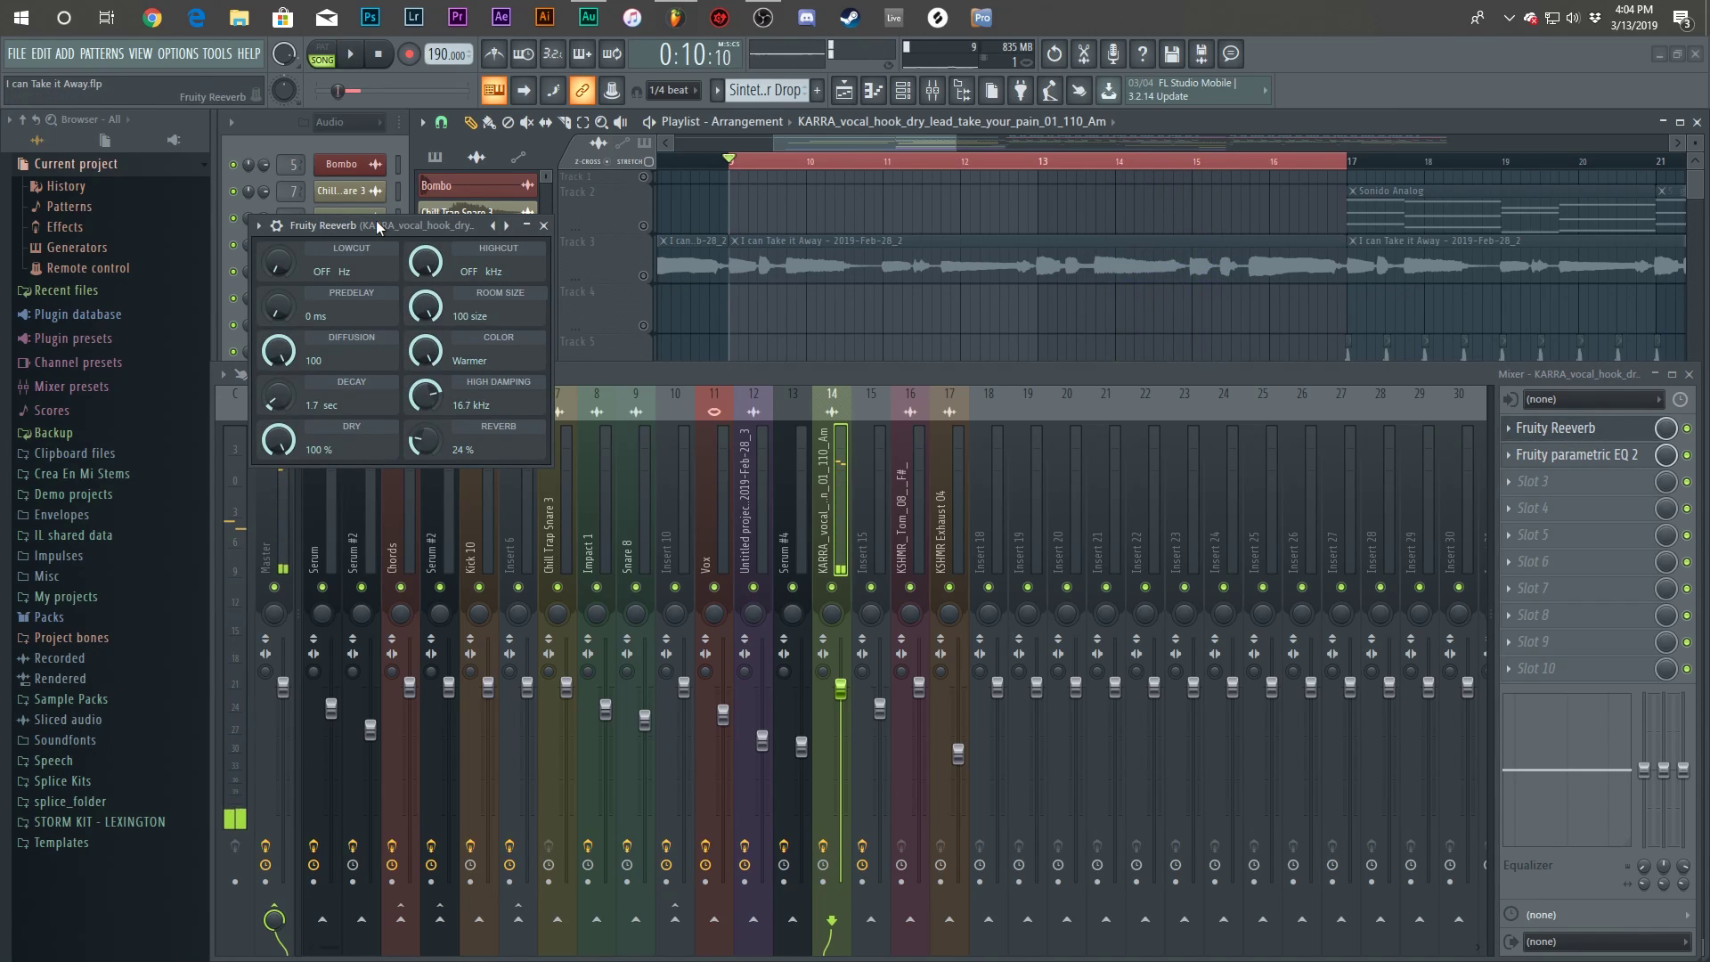
left_click_drag(376, 221, 594, 292)
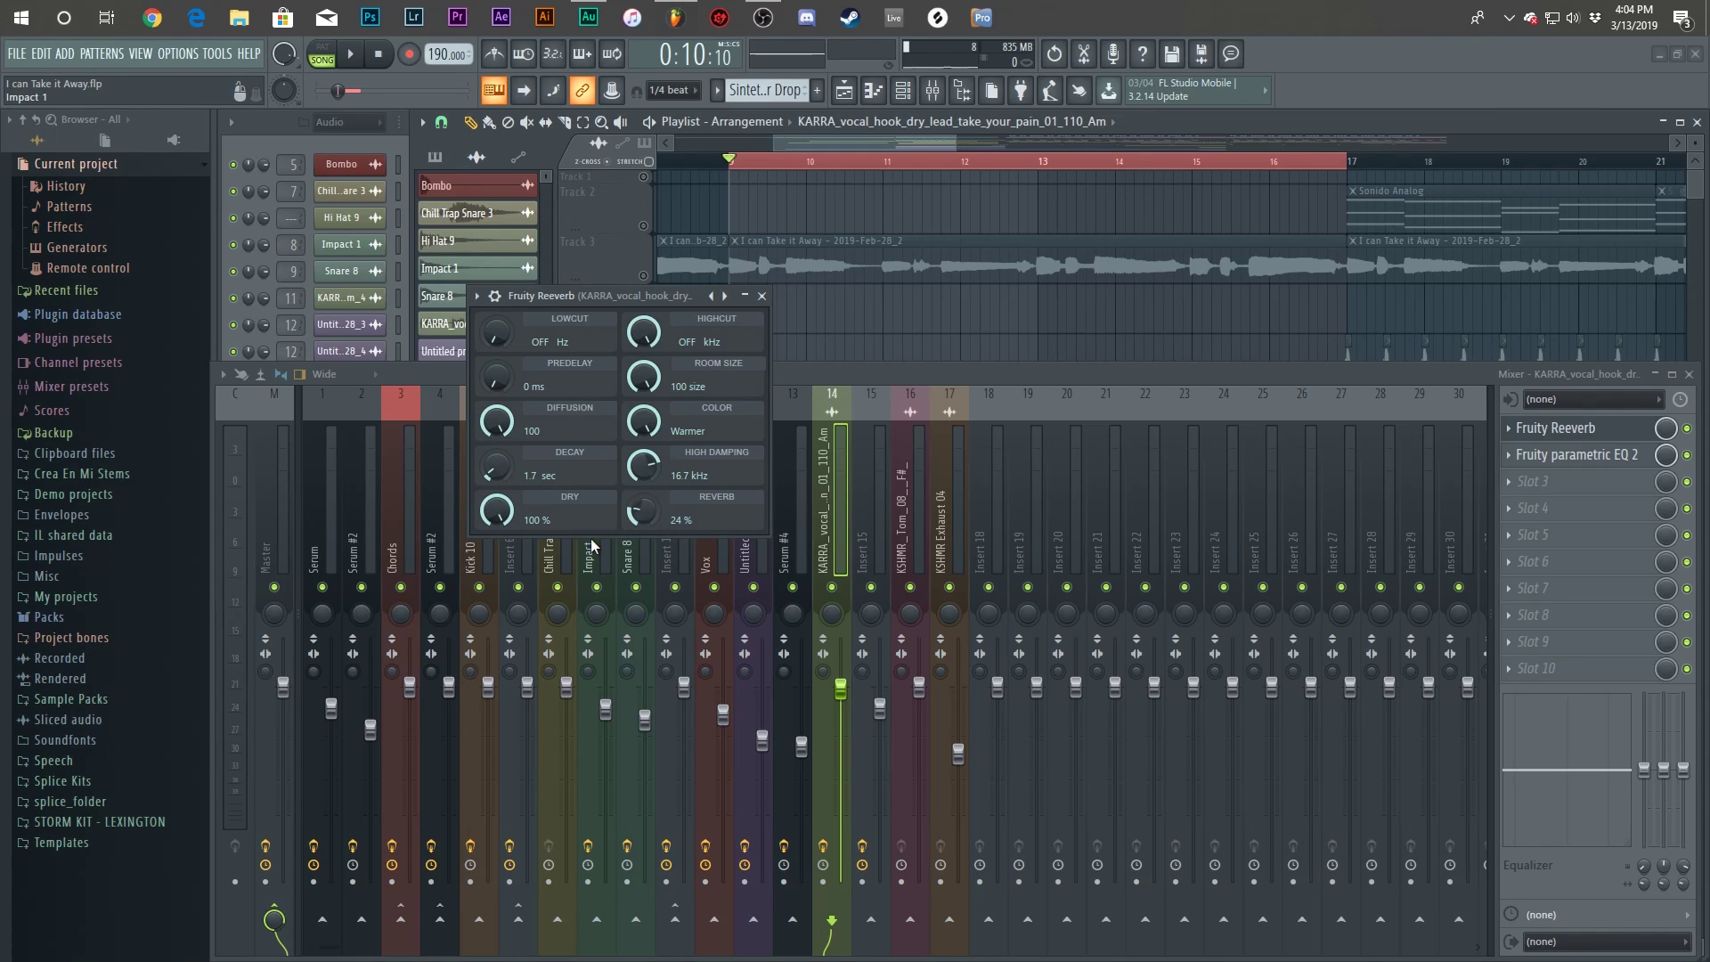
left_click(1550, 429)
left_click(1584, 454)
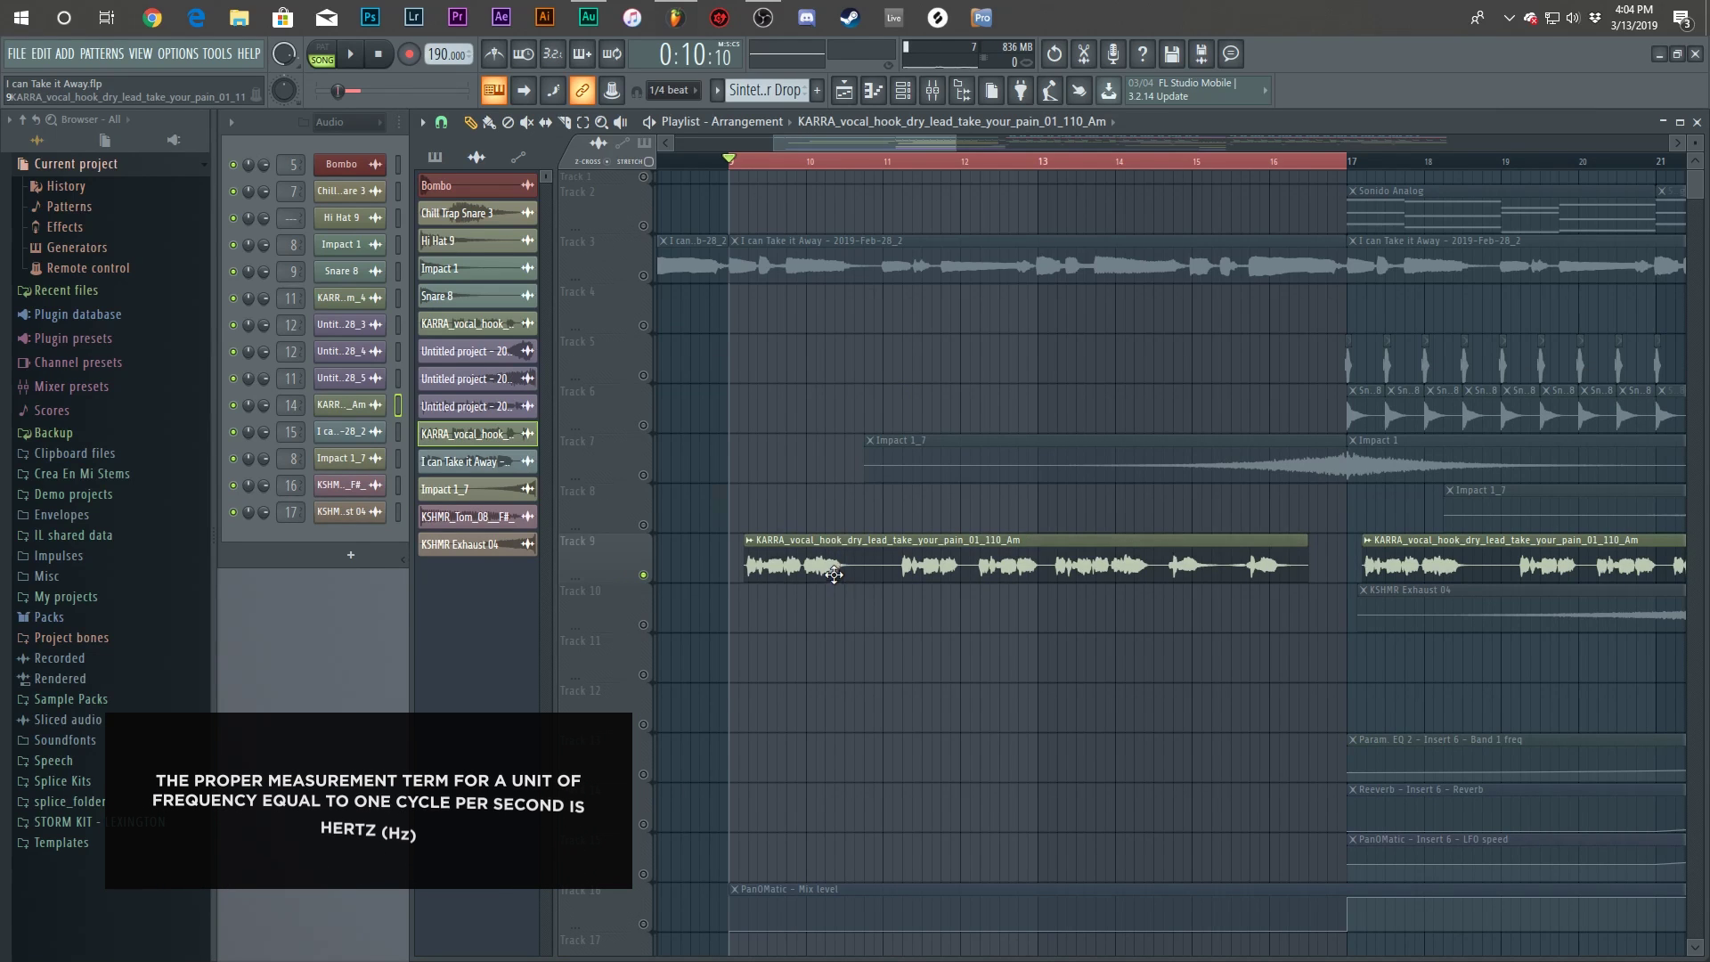
Reset the time-stretching pitch of the KARRA vocal hook sample to its default.
left_click(341, 406)
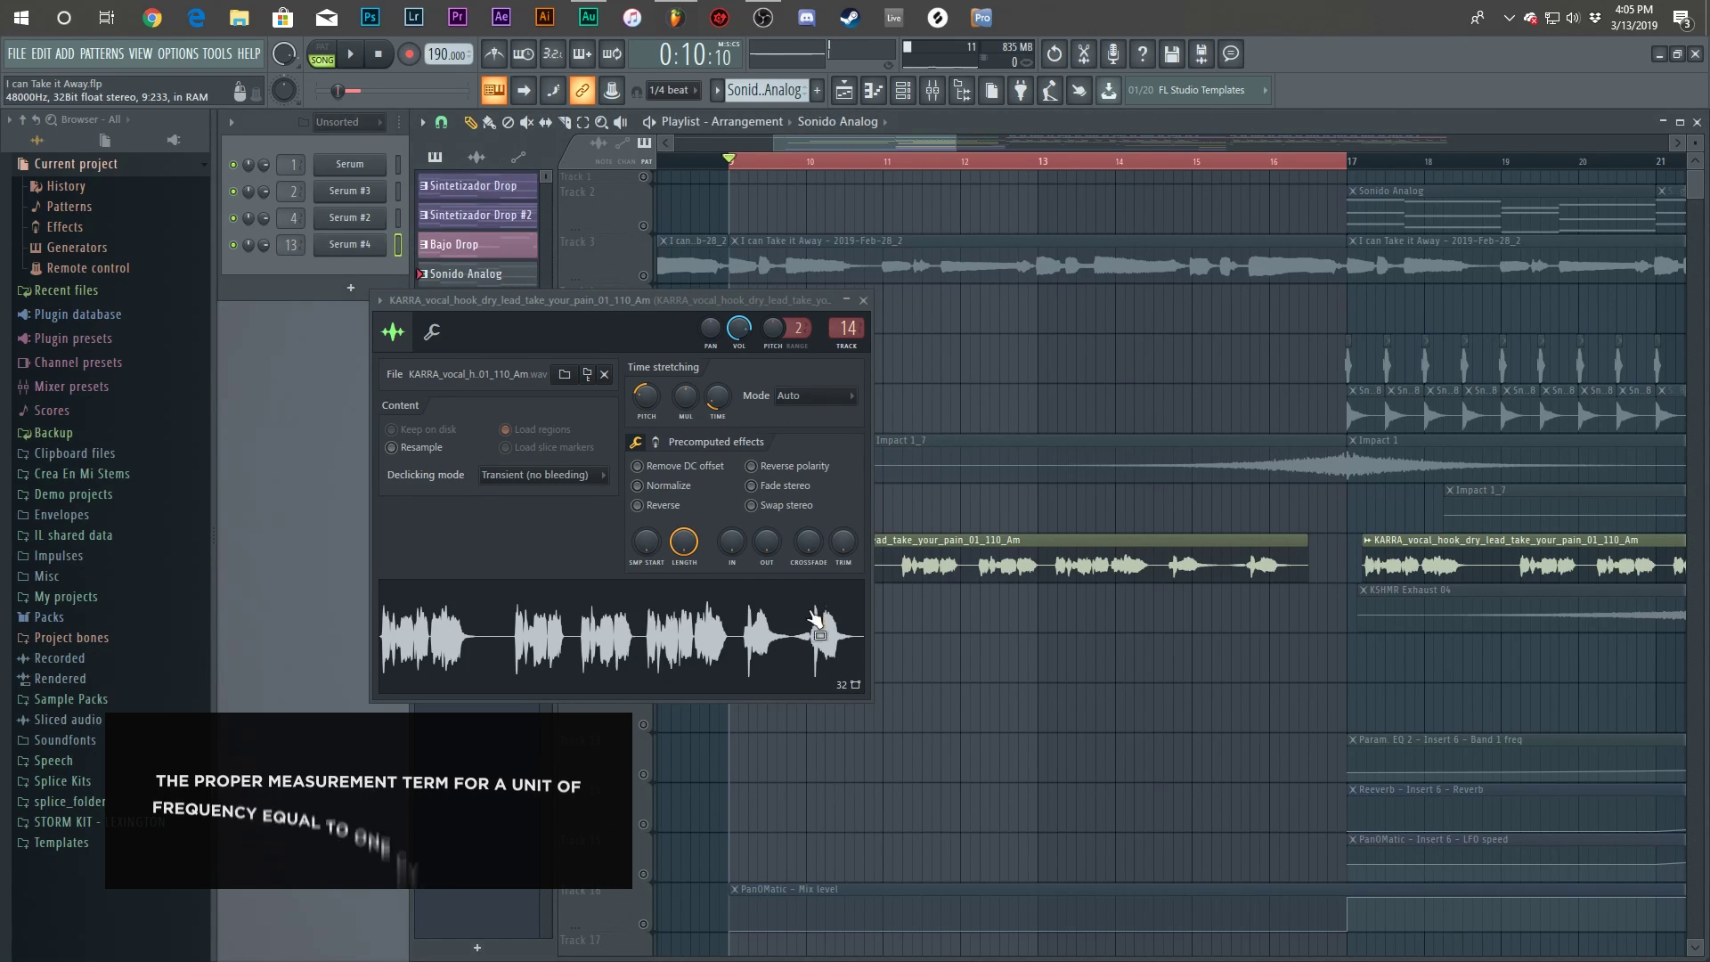
left_click(915, 574)
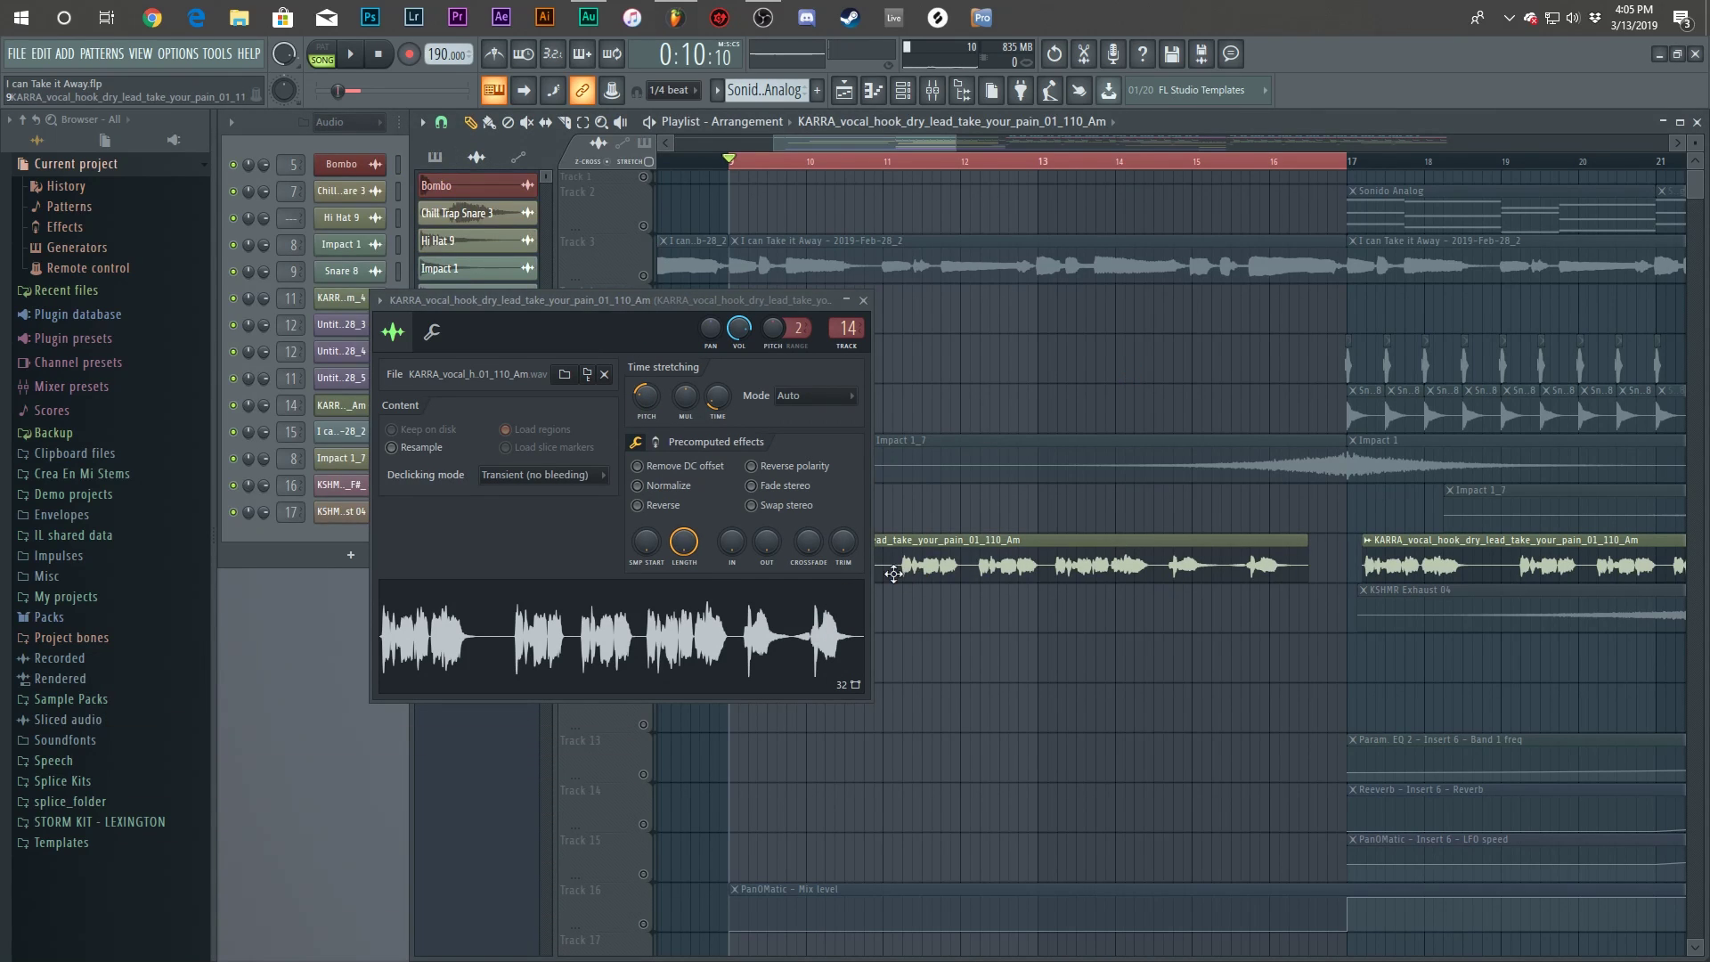
scroll(340, 132, "down", 2)
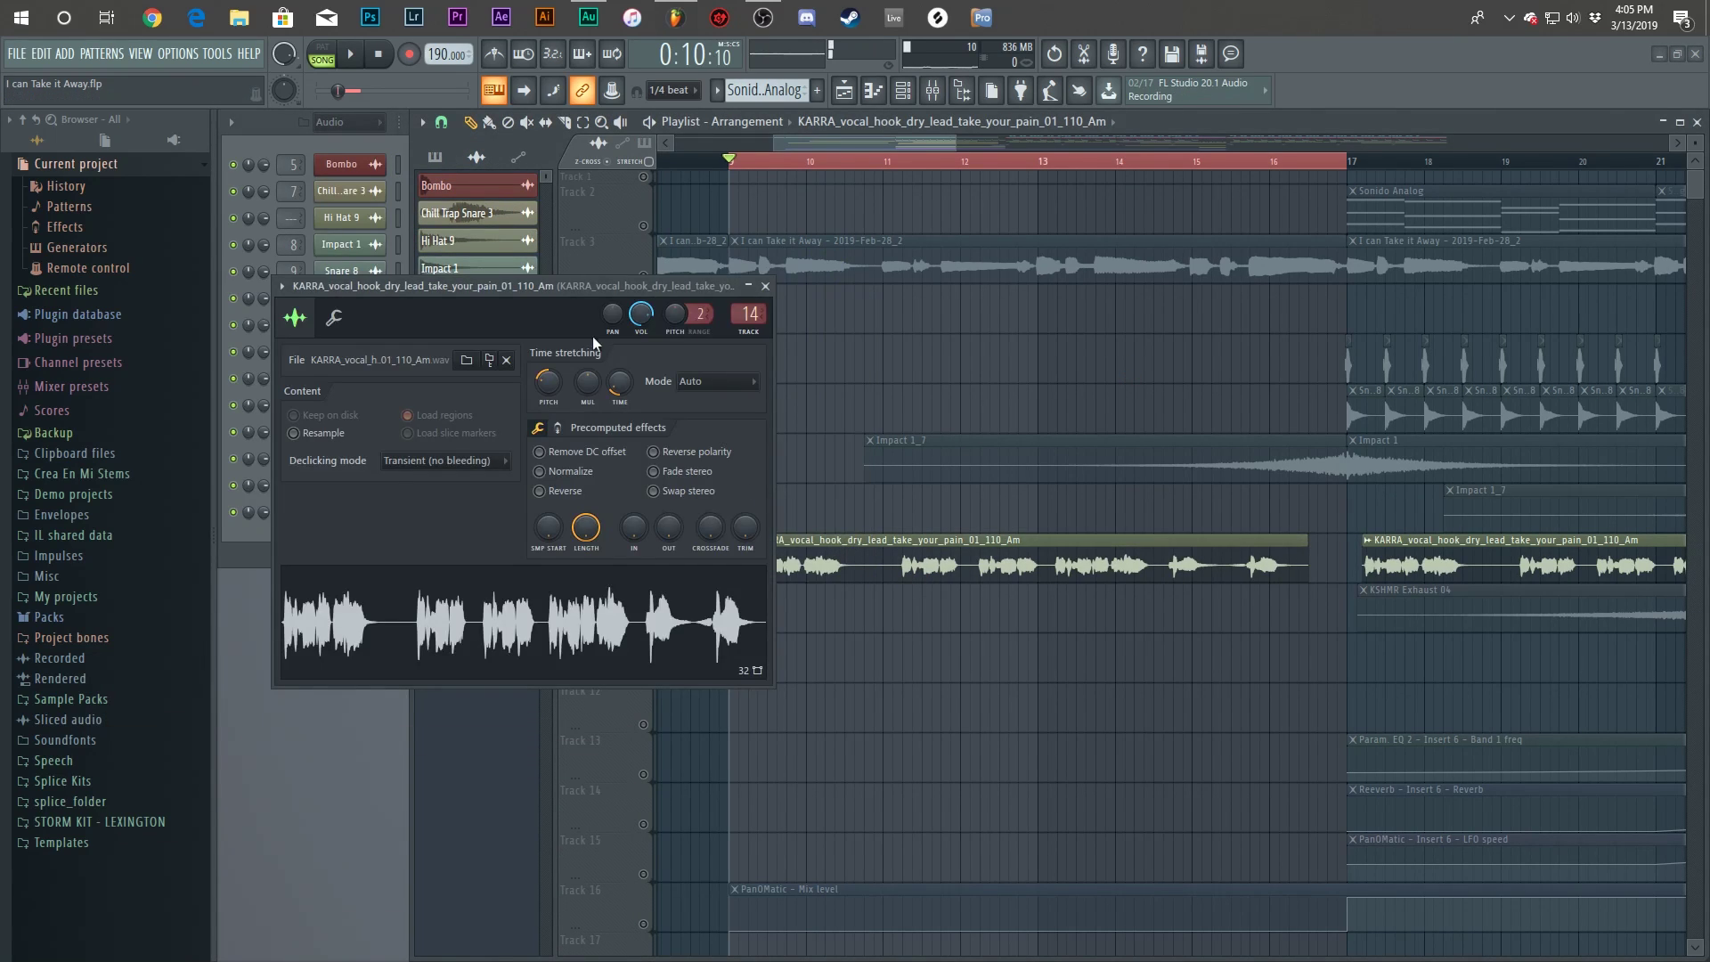
right_click(547, 389)
left_click(573, 397)
Play the vocal at its original pitch, undo the pitch shift change and close the sample's settings.
key("space")
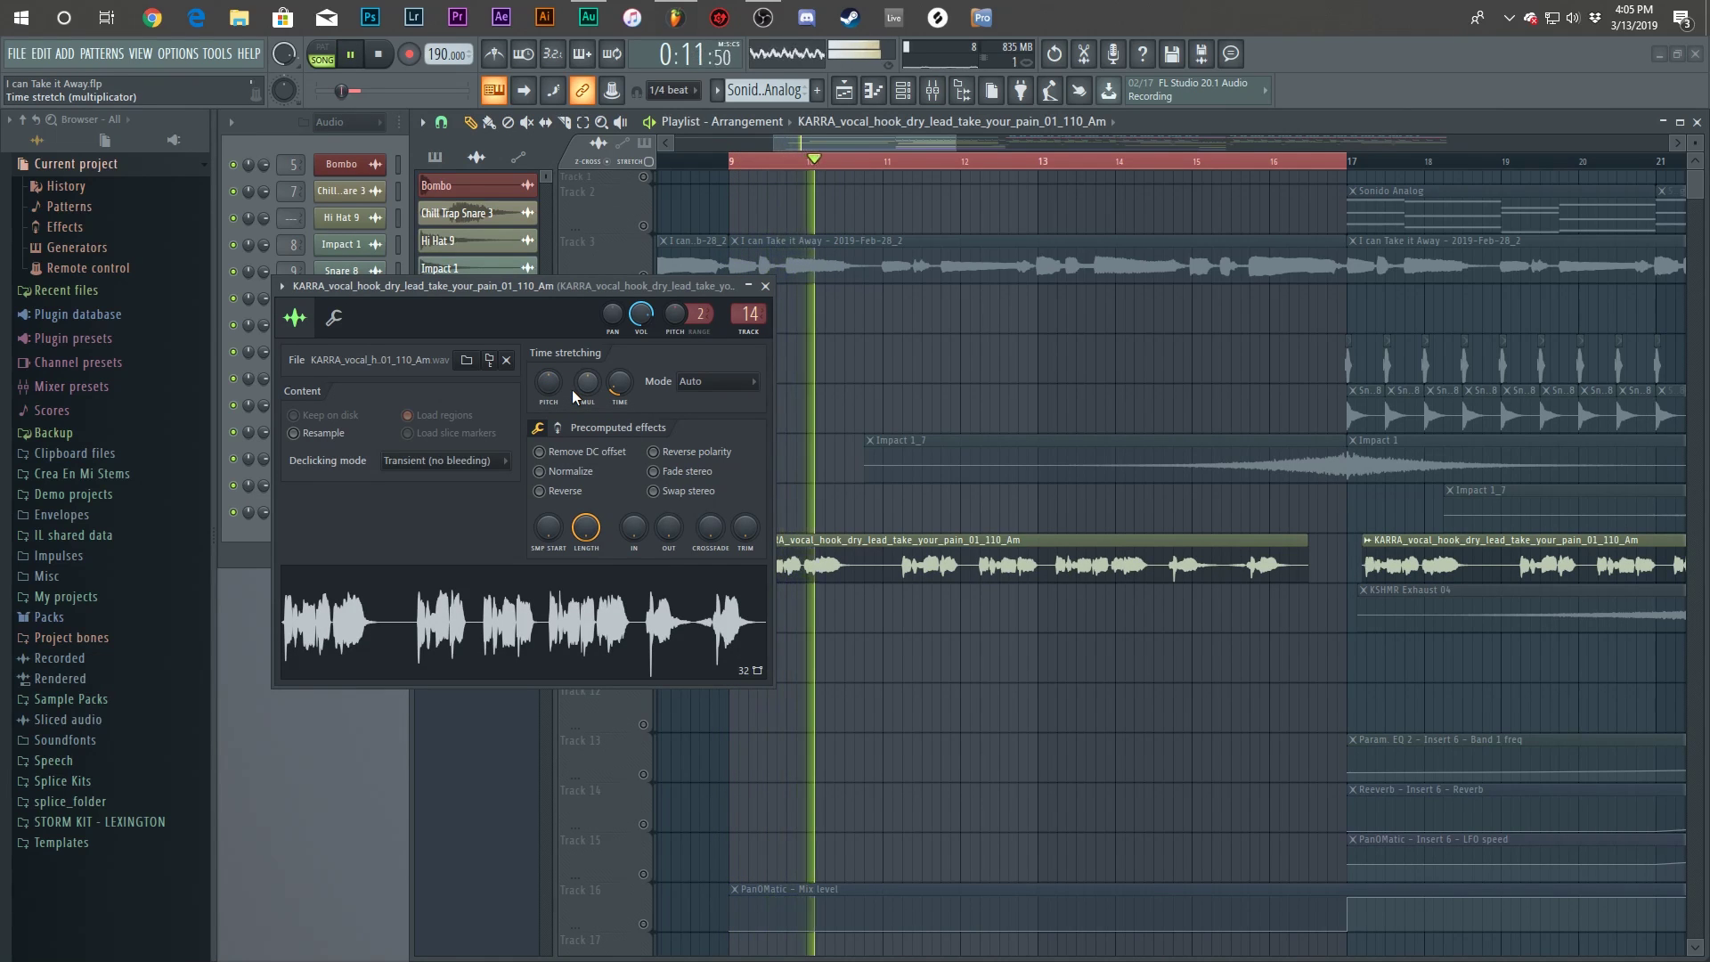
key("space")
key("ctrl+z")
left_click(765, 286)
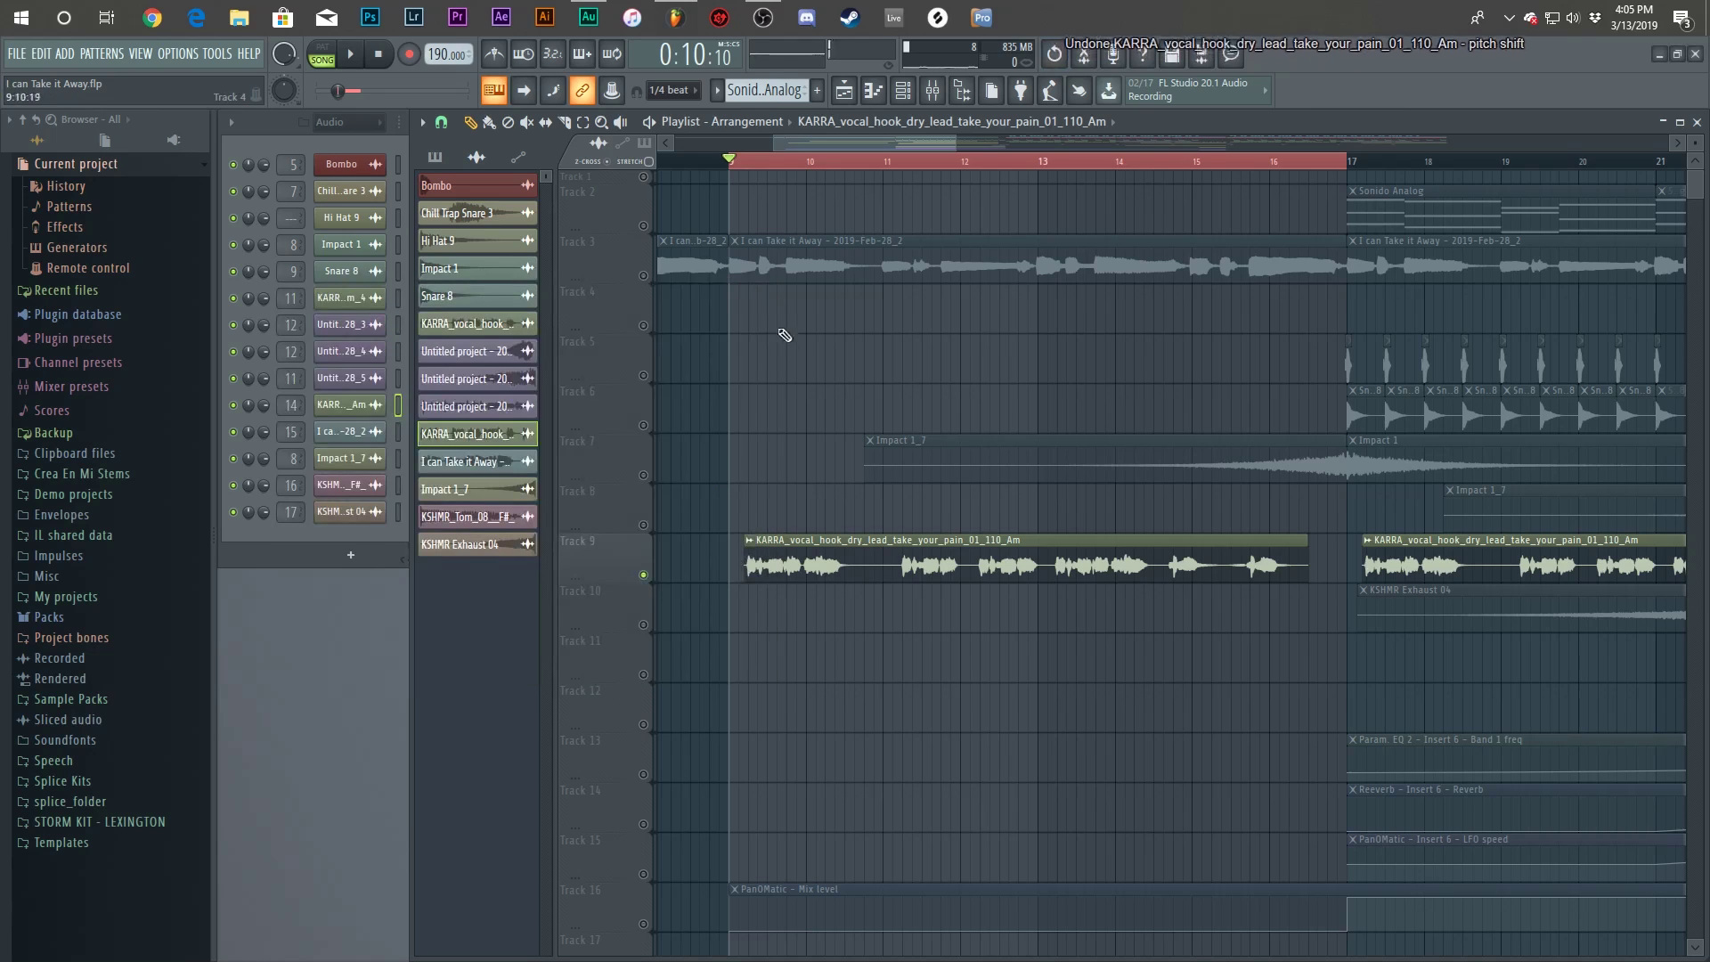
Solo Track 7, play the transition from the Impact 1_7 riser into Impact 1 at bar 17, and unsolo the track.
scroll(795, 386, "down", 3)
left_click(801, 386, "ctrl")
left_click(650, 487, "ctrl")
left_click(647, 473, "ctrl")
left_click(647, 473, "ctrl")
left_click_drag(993, 162, 991, 169)
left_click(643, 476, "ctrl")
key("space")
scroll(1045, 476, "up", 3)
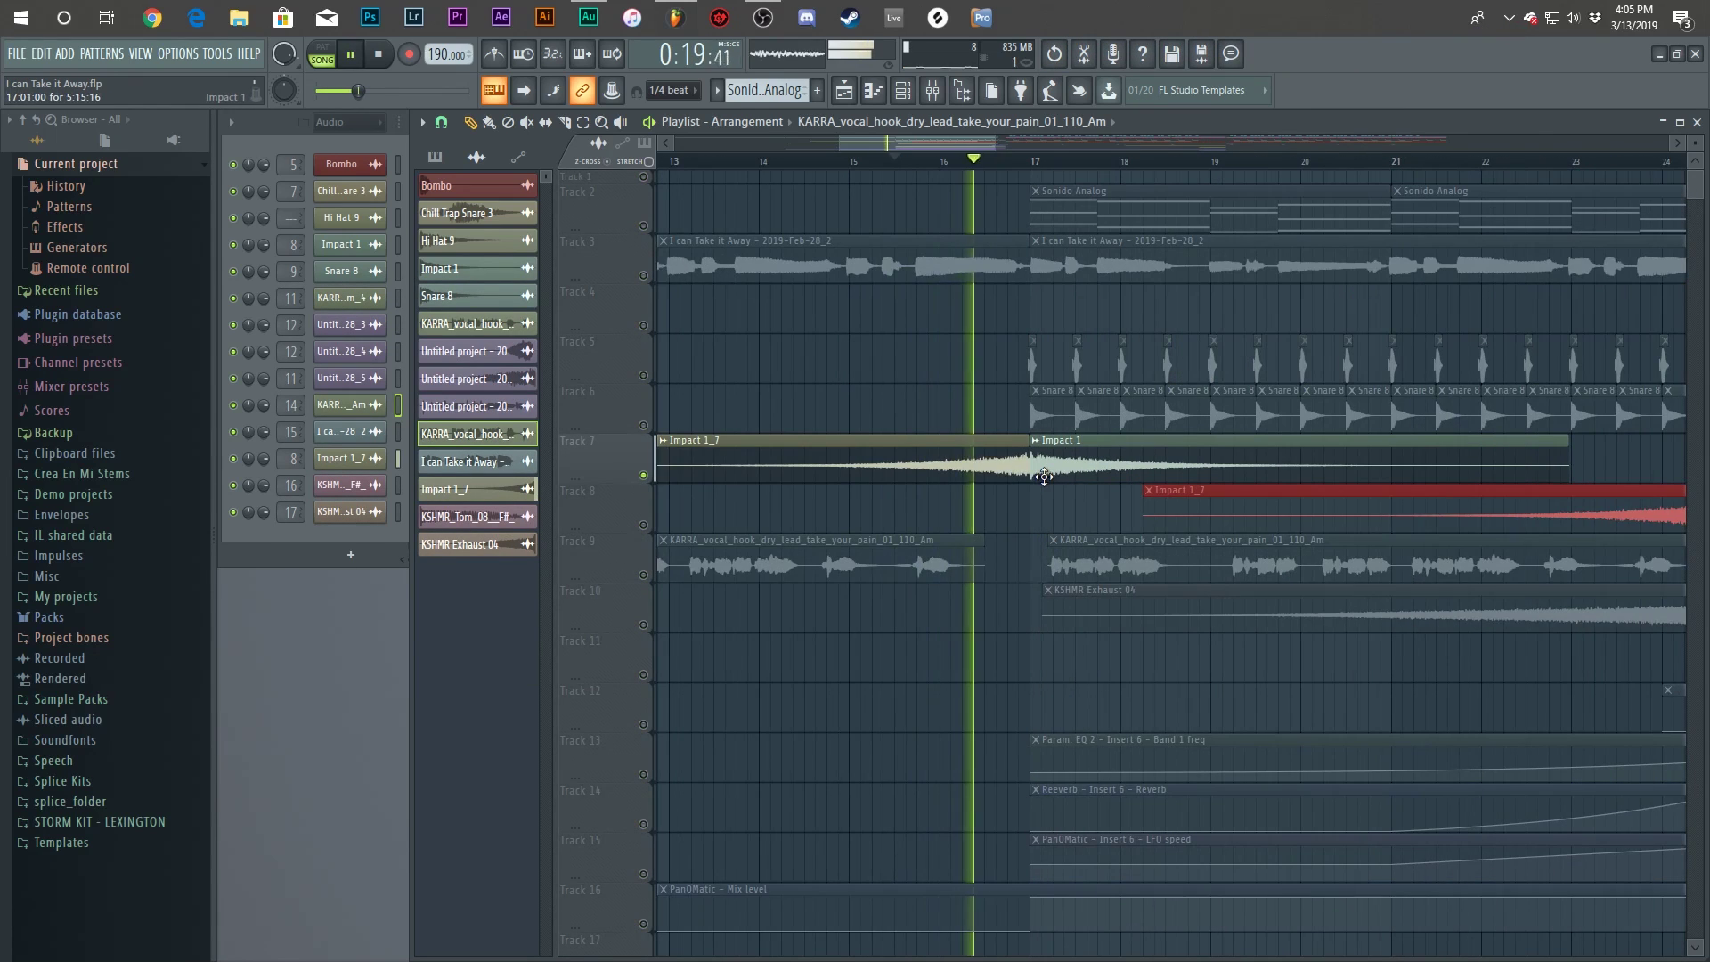
key("space")
left_click(643, 476, "ctrl")
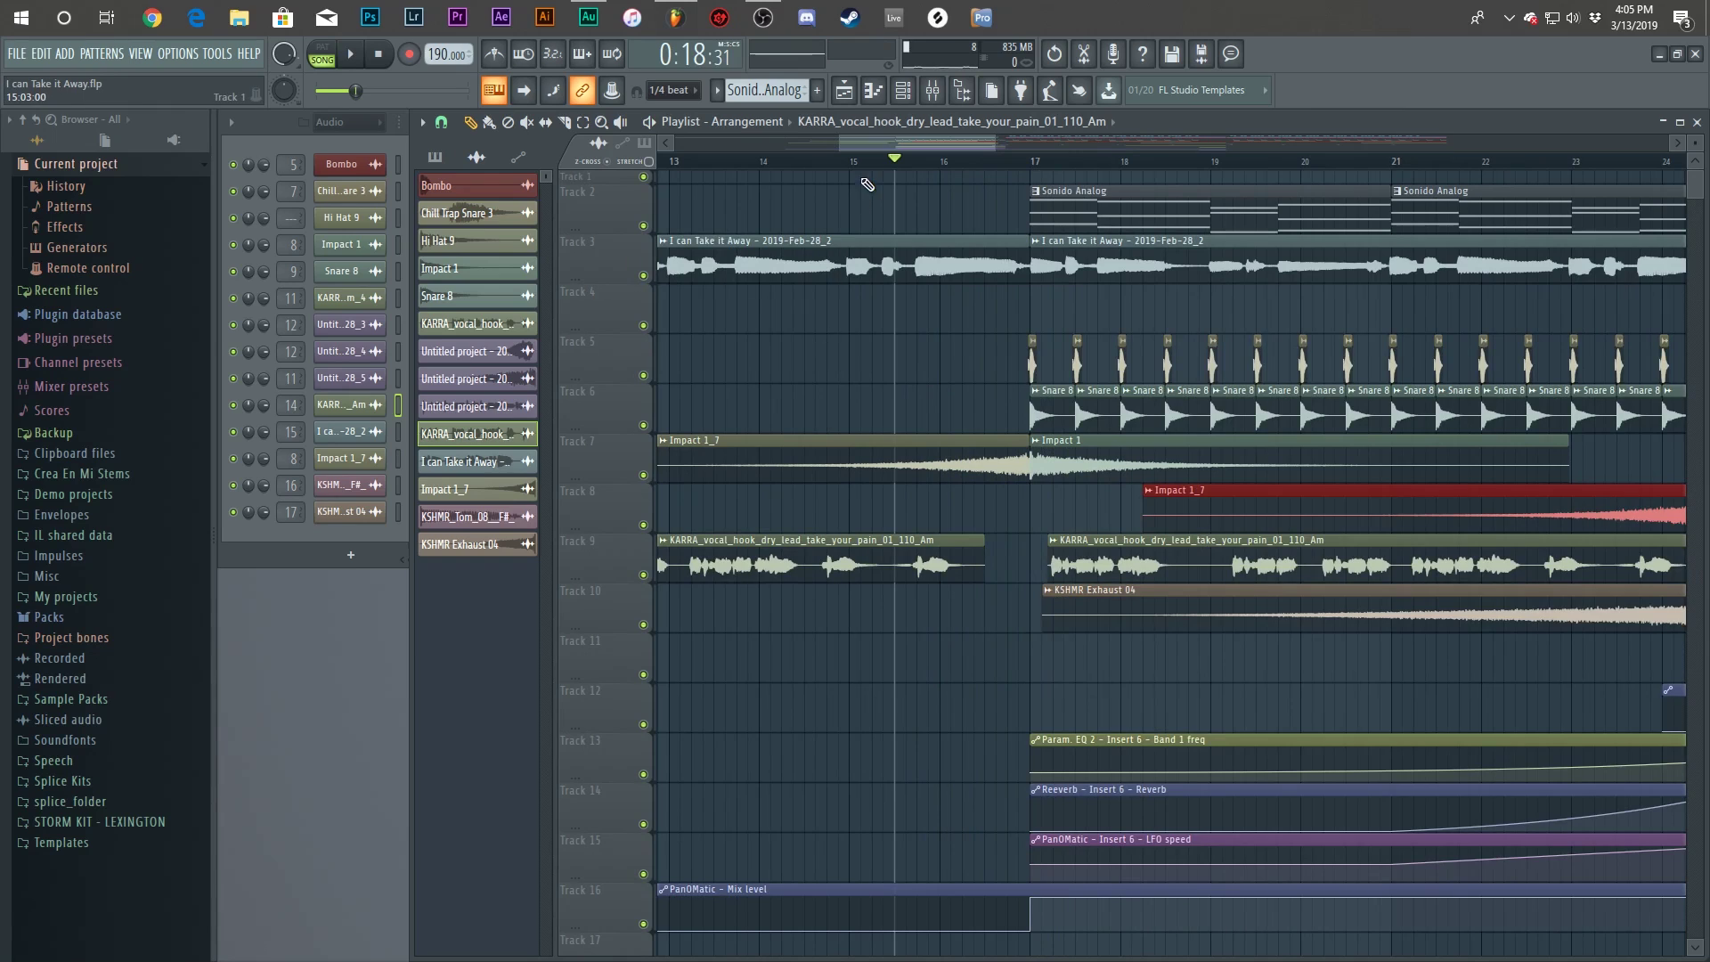
scroll(868, 170, "down", 3)
left_click_drag(862, 163, 1425, 178)
left_click(942, 506, "ctrl")
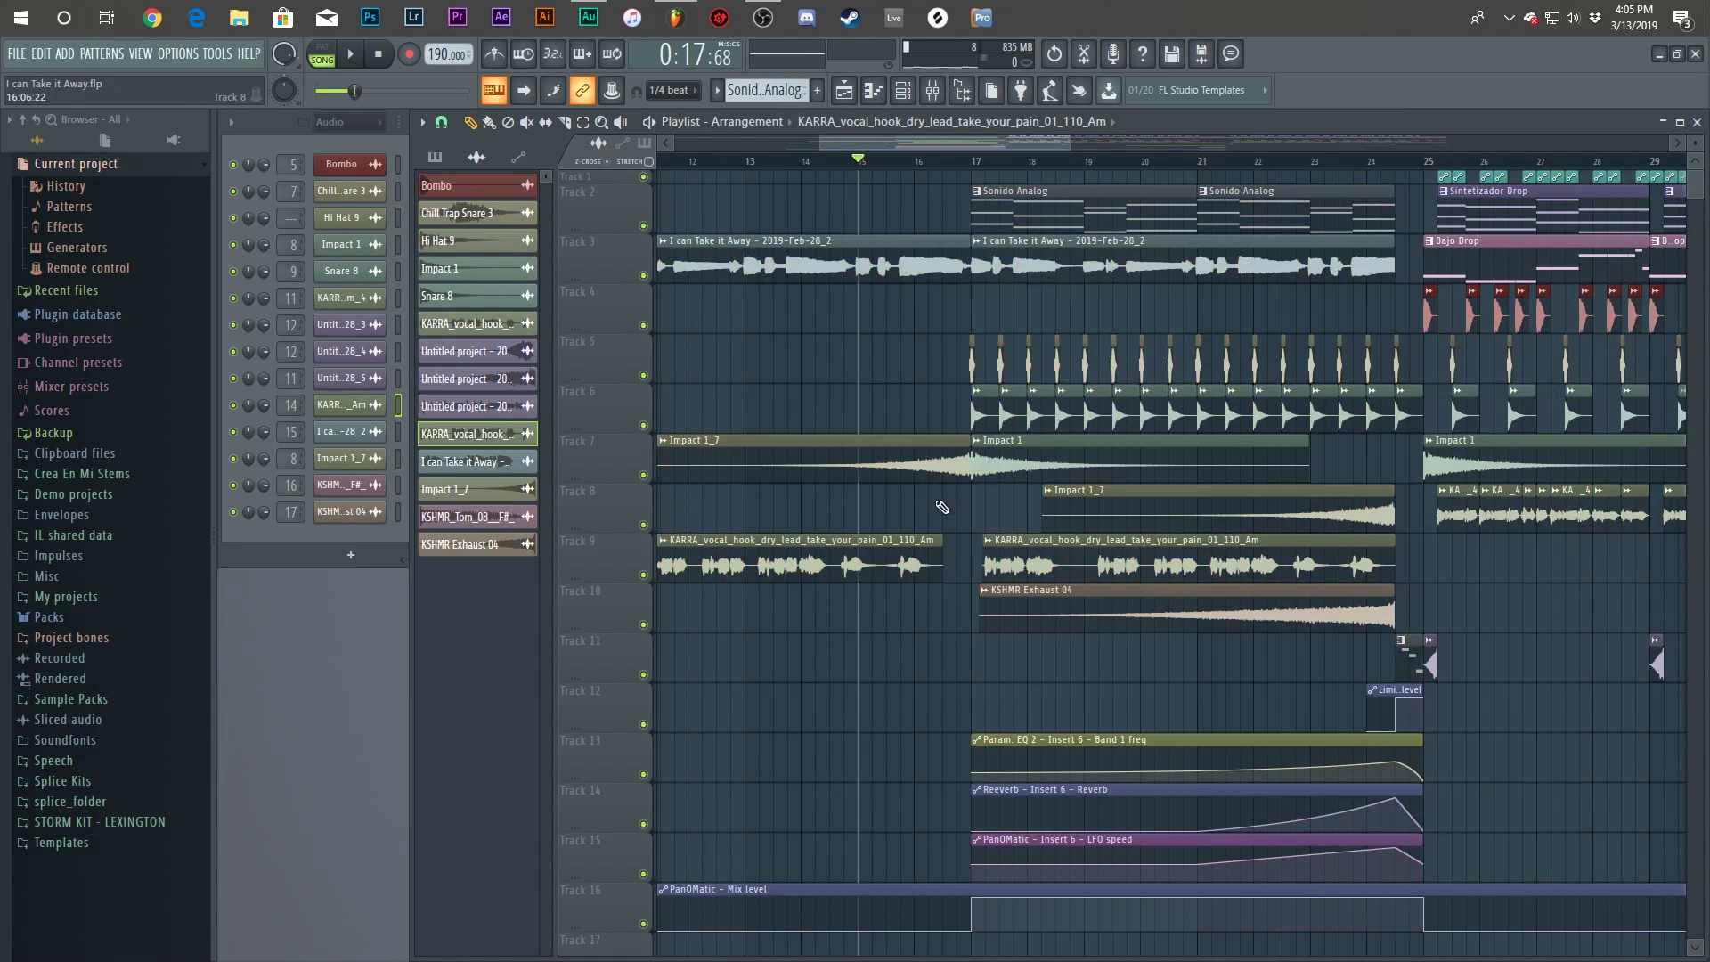
scroll(941, 512, "down", 3)
scroll(912, 595, "down", 3)
scroll(840, 637, "down", 6)
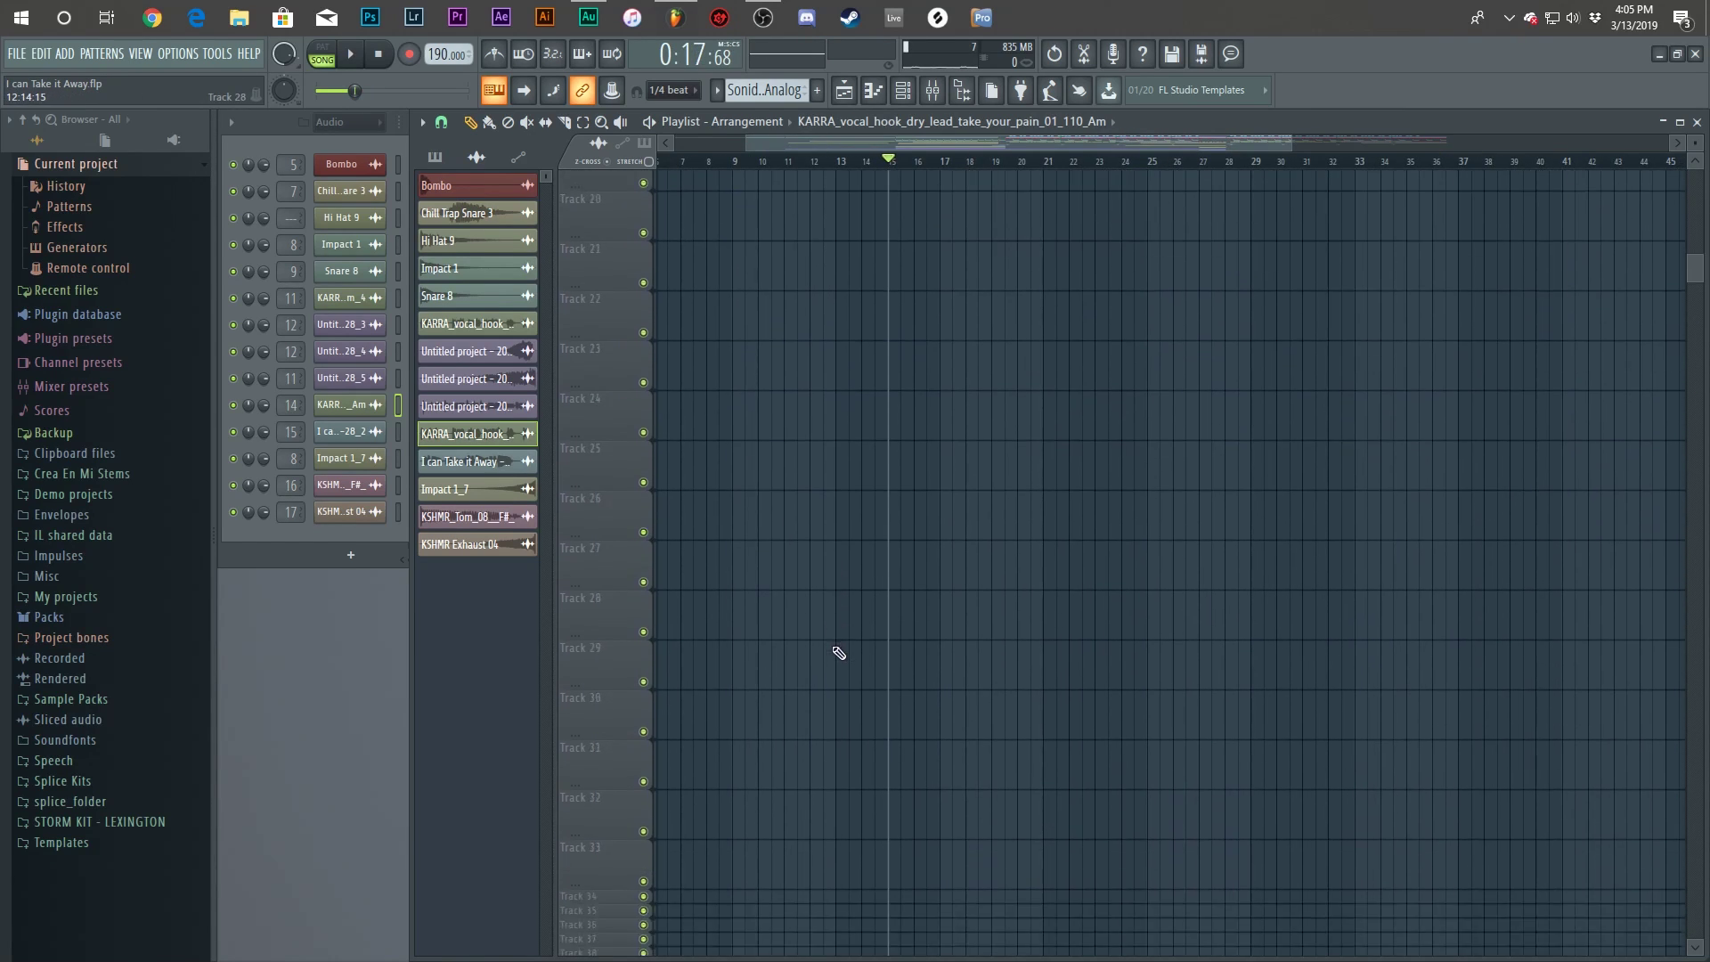
Preview the KSHMR Exhaust 04 riser sample that is placed on Track 10.
scroll(841, 646, "up", 9)
scroll(939, 299, "up", 4)
scroll(935, 301, "down", 3)
scroll(881, 426, "up", 5)
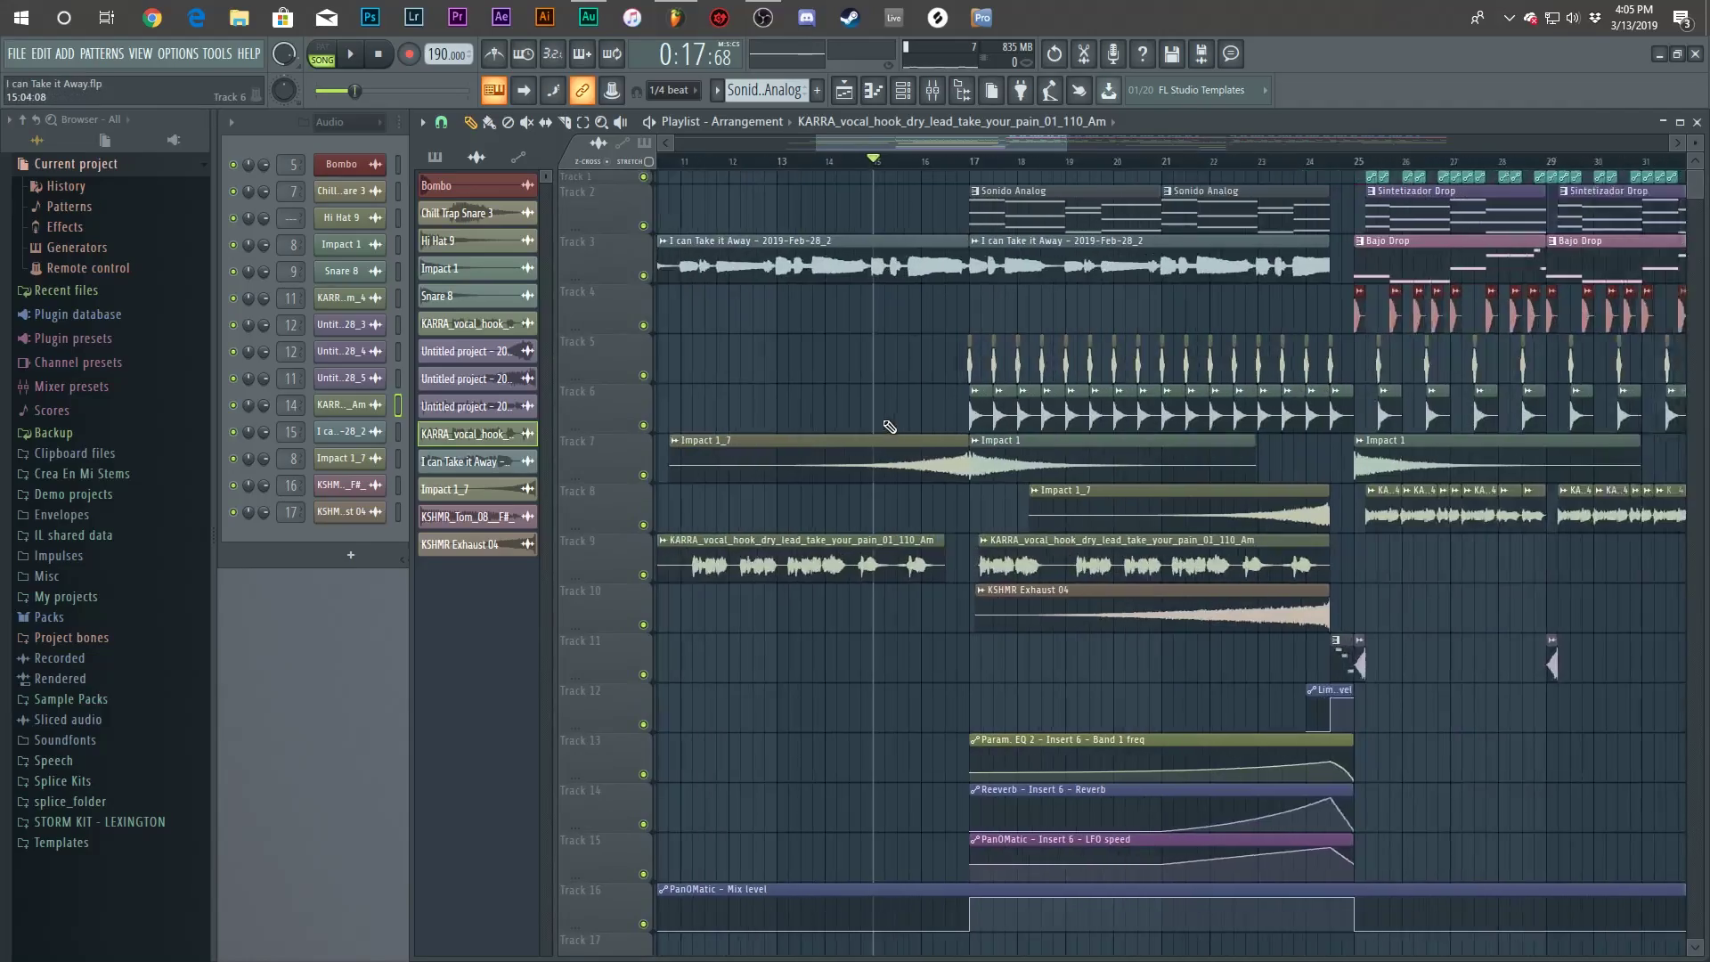
scroll(1156, 379, "down", 3)
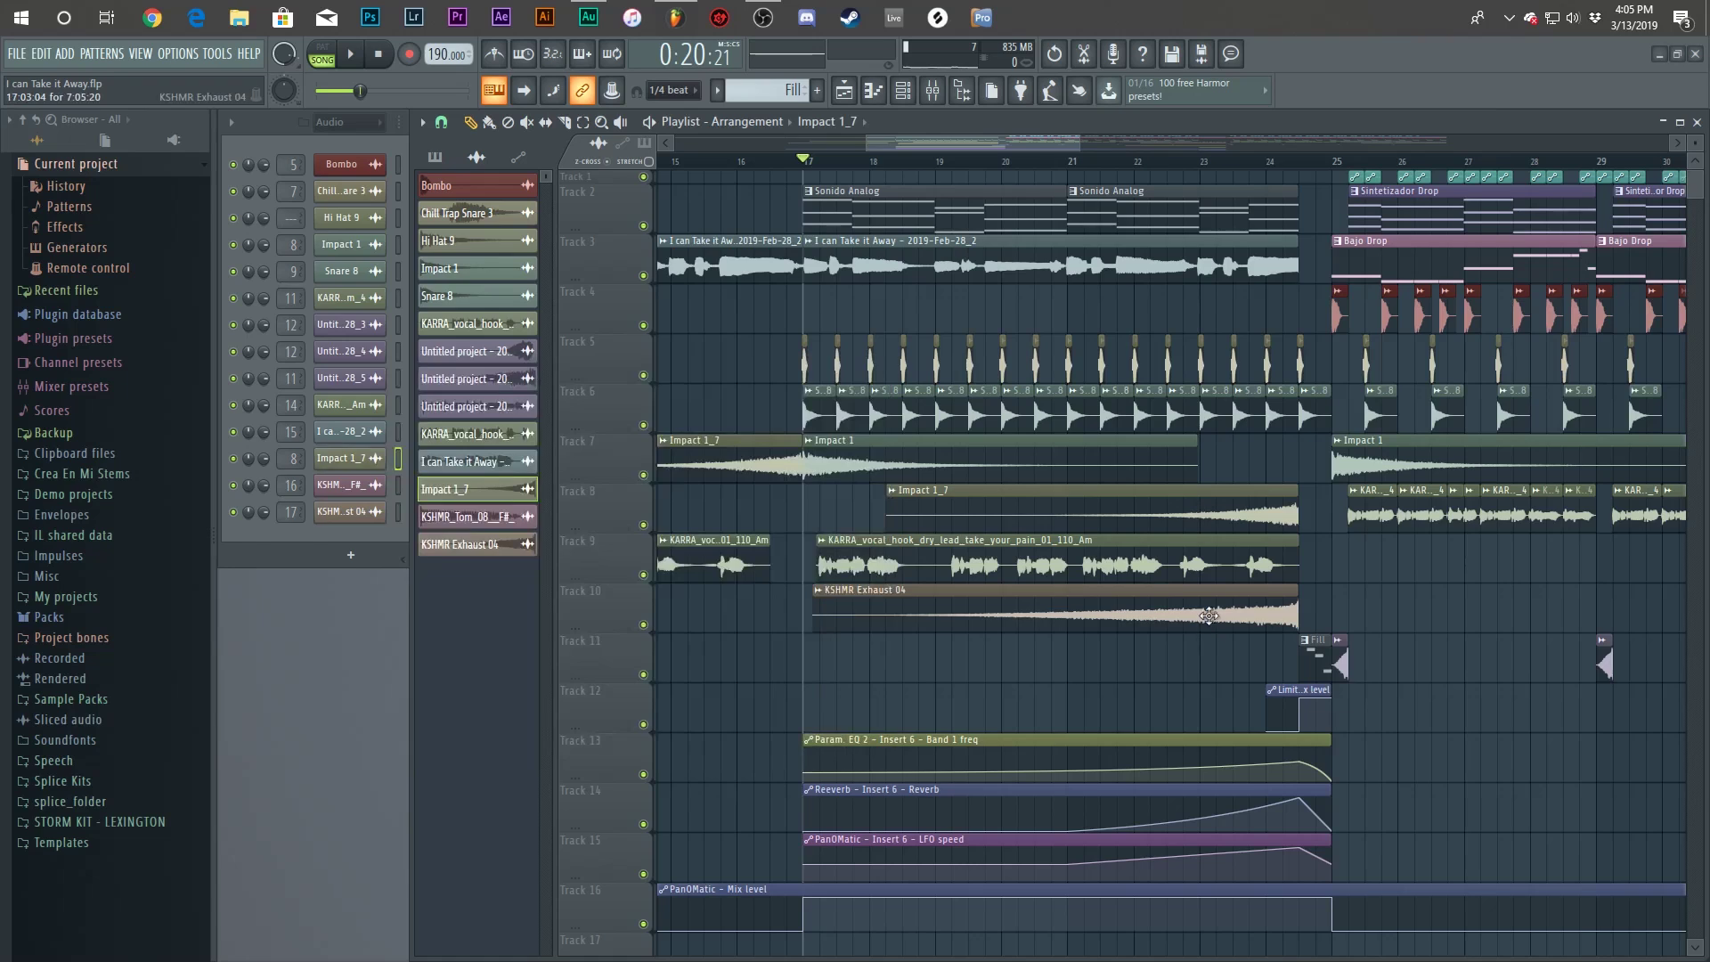
left_click(463, 544)
left_click(464, 544)
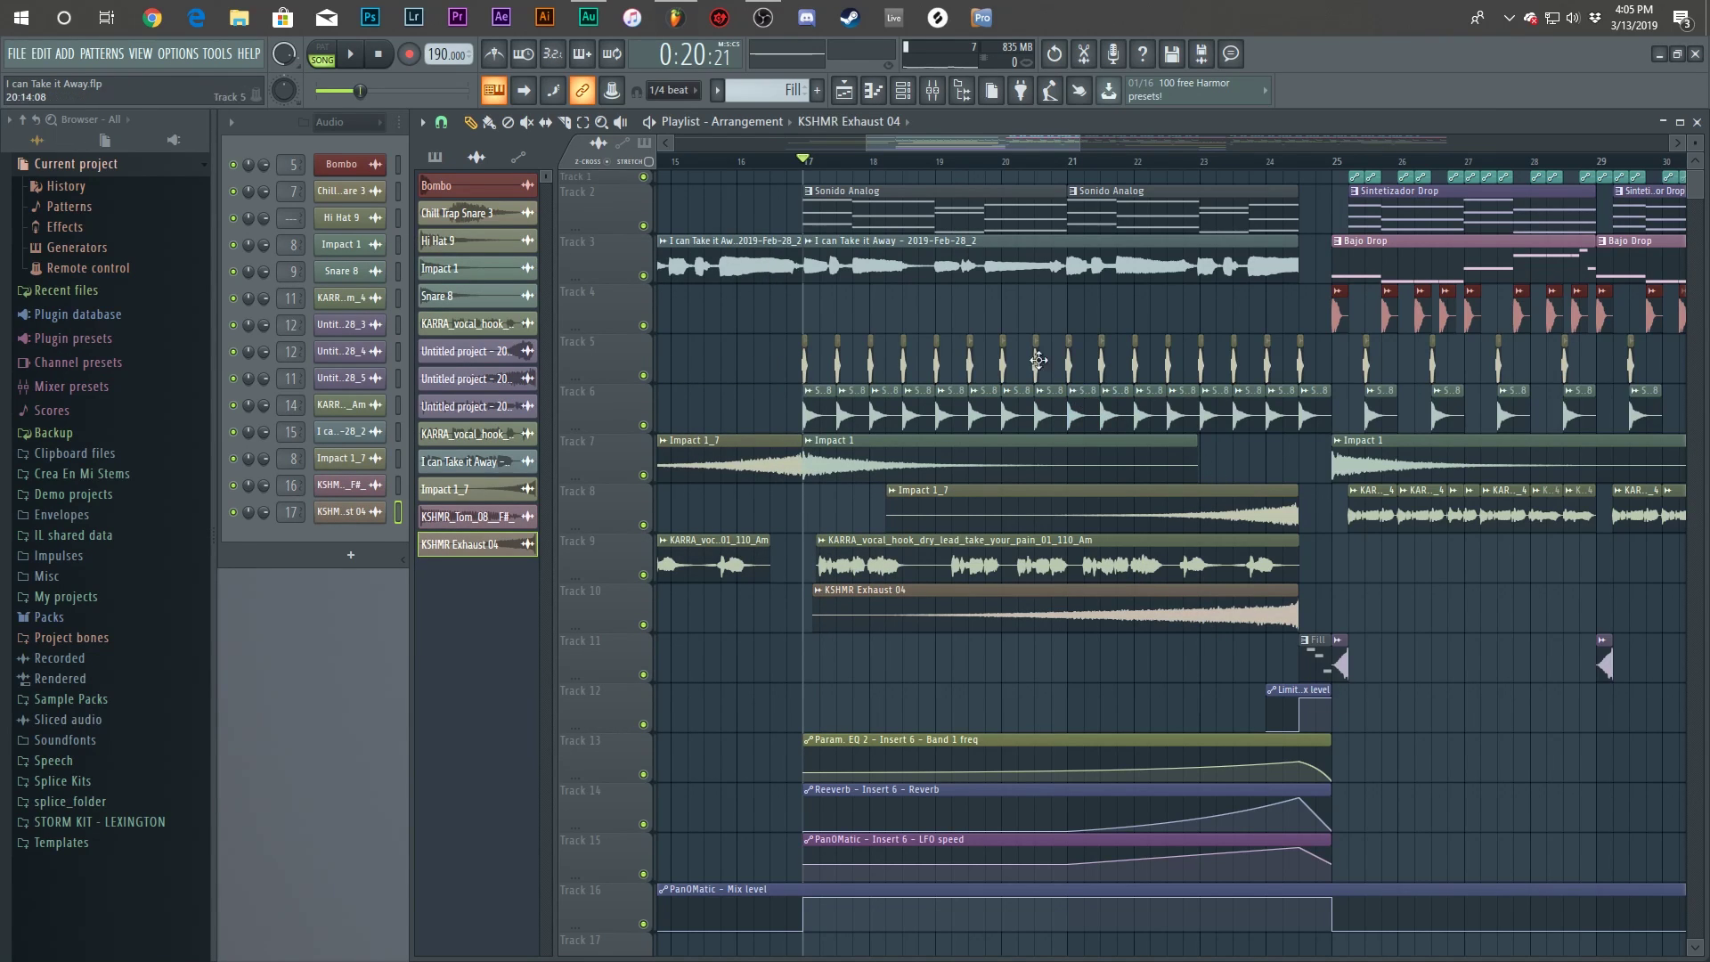
Bring up the Sonido Analog pattern in the channel rack and switch playback to pattern mode.
scroll(1318, 327, "up", 2)
scroll(1301, 334, "down", 2)
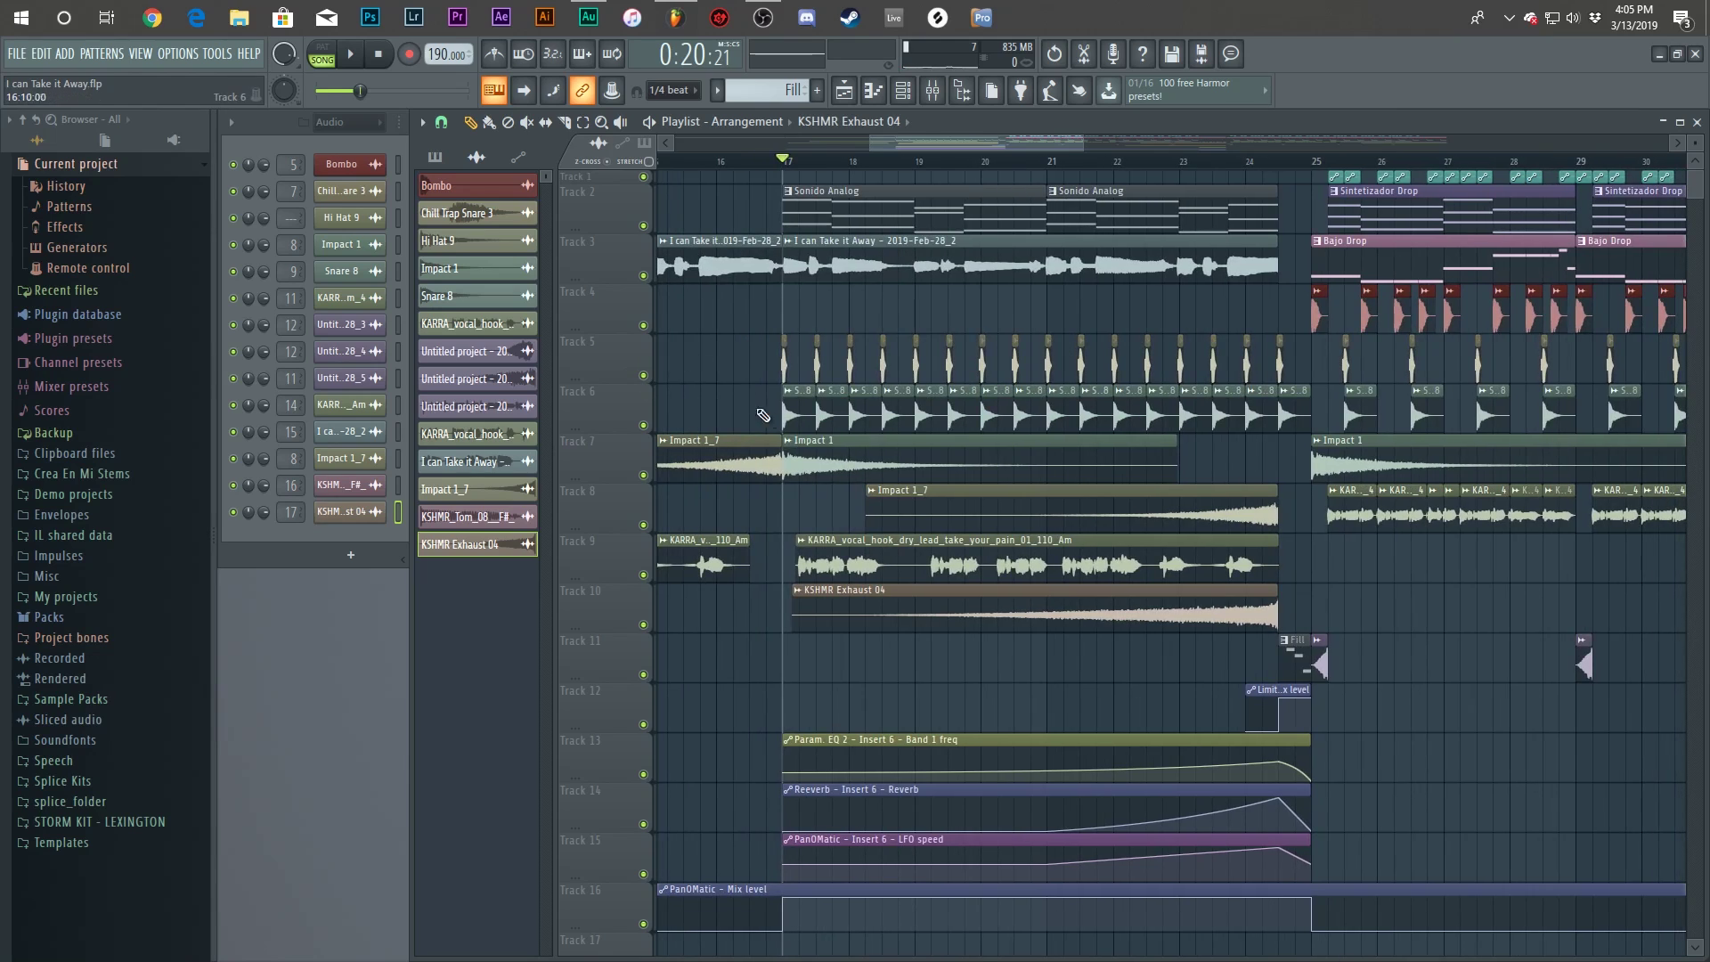
left_click(434, 157)
left_click(466, 274)
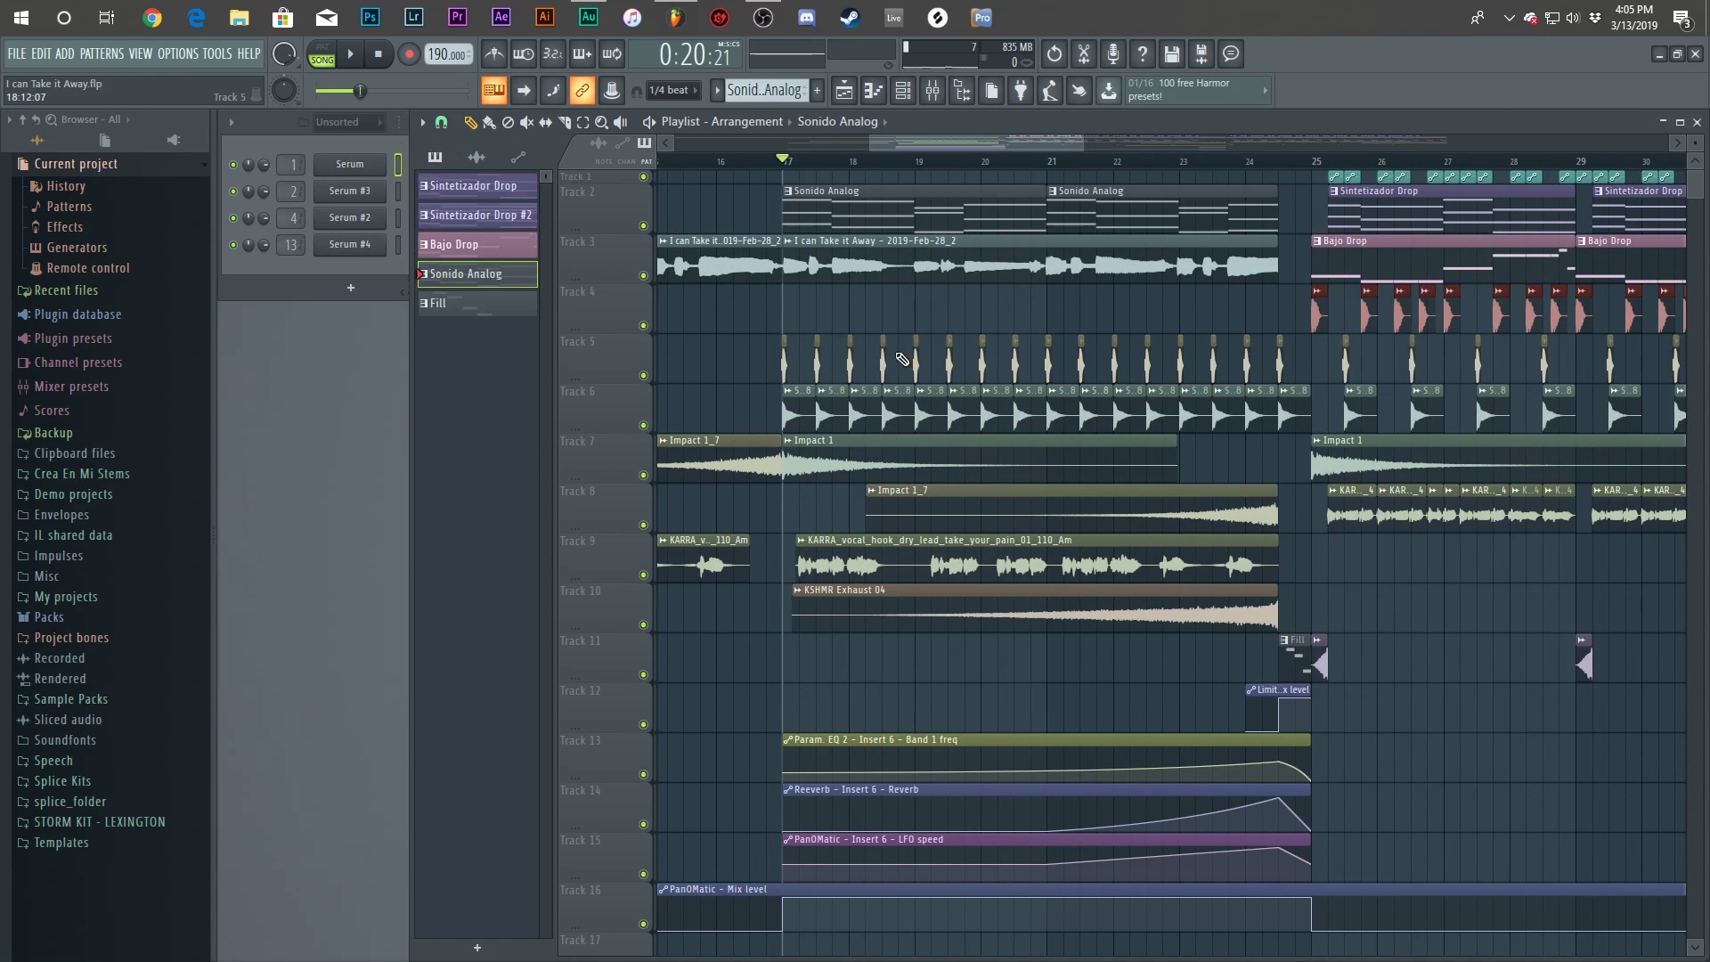
double_click(931, 214)
left_click(332, 55)
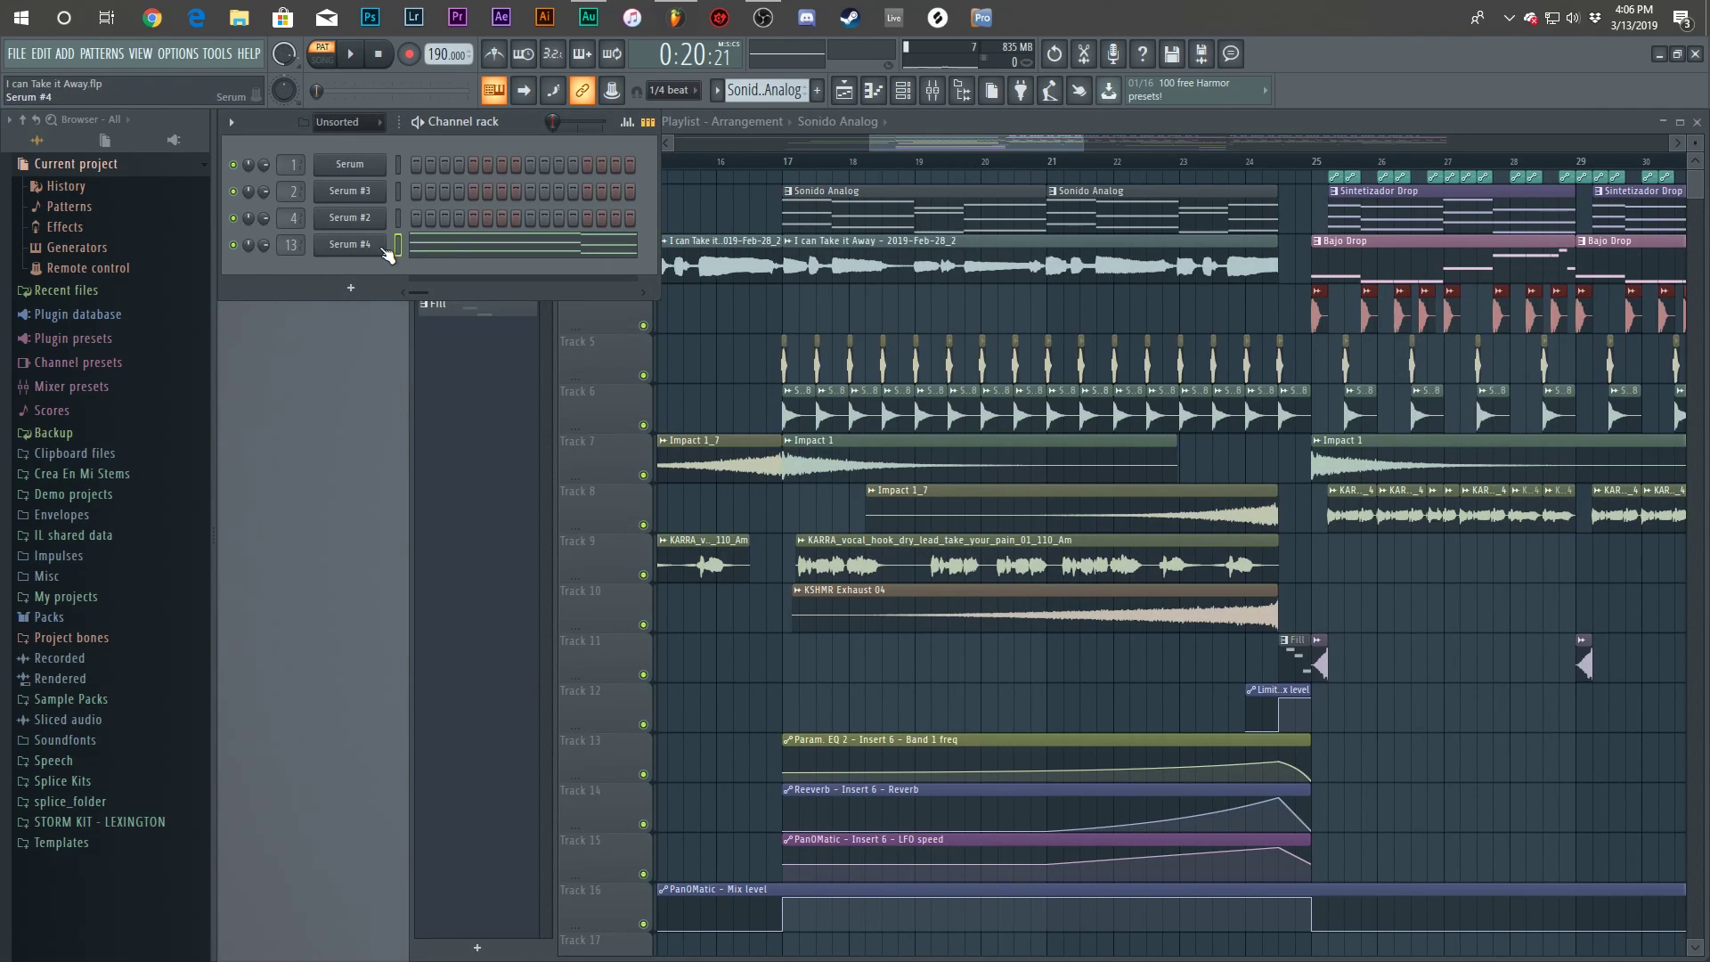
Open the Serum #4 synth with its Flower Chord preset and play the Sonido Analog pattern.
left_click(350, 244)
left_click_drag(782, 258, 903, 212)
key("space")
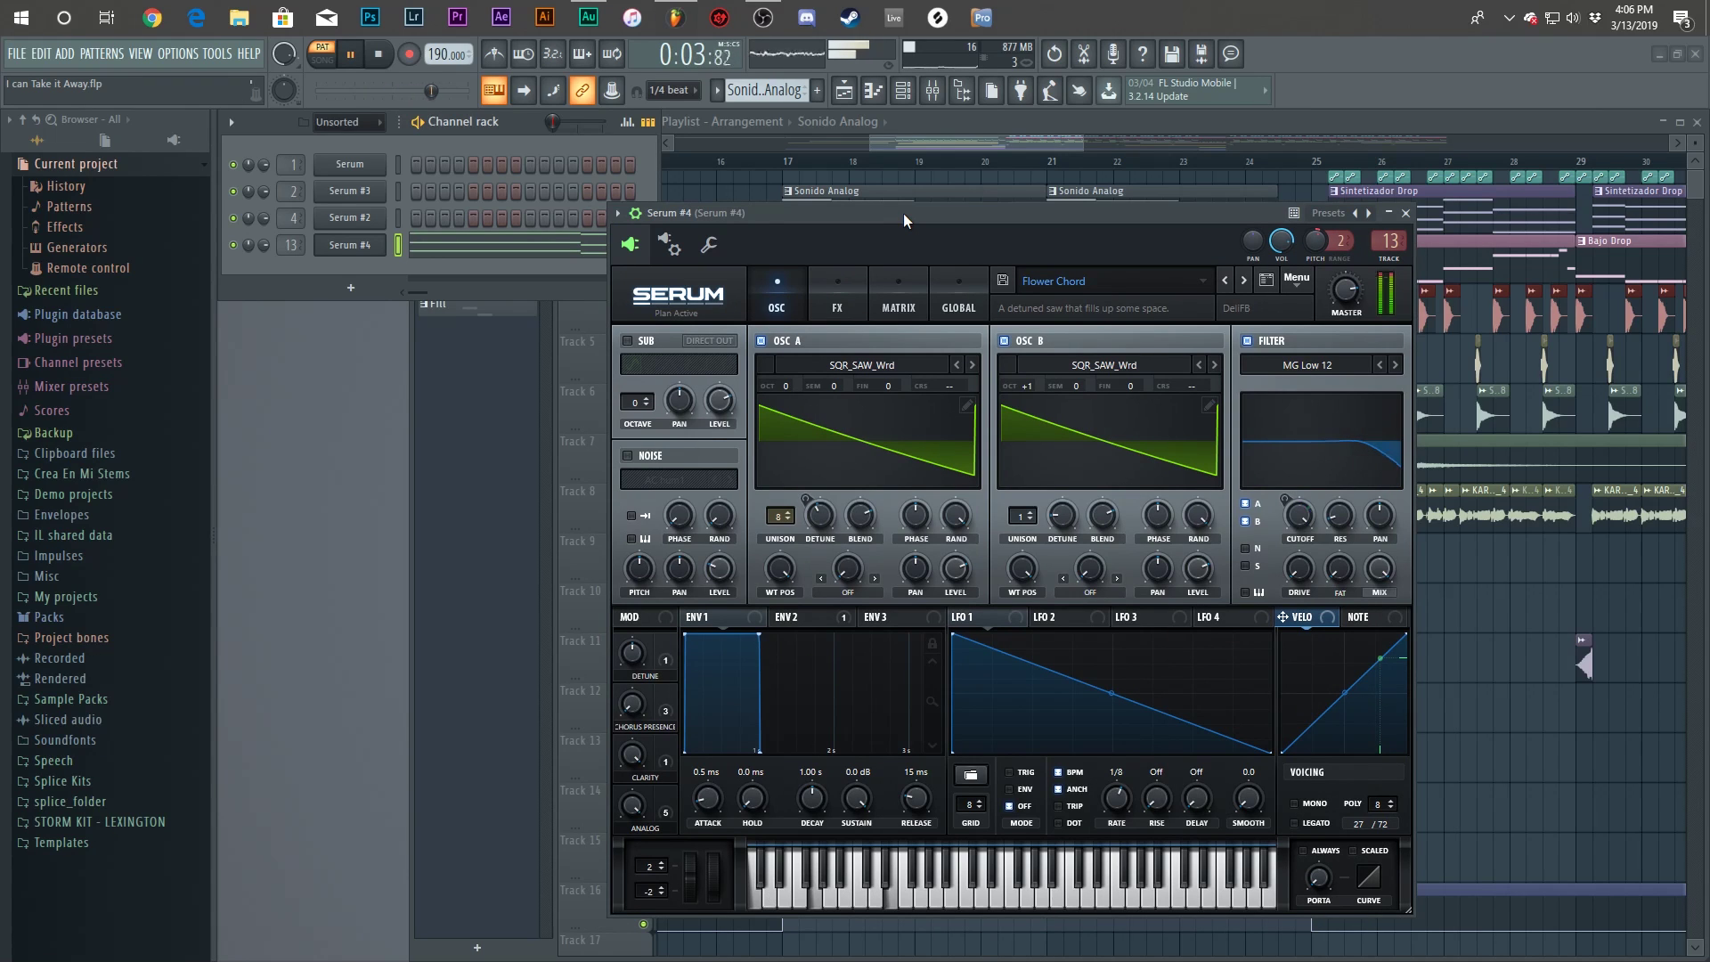
left_click_drag(903, 219, 885, 170)
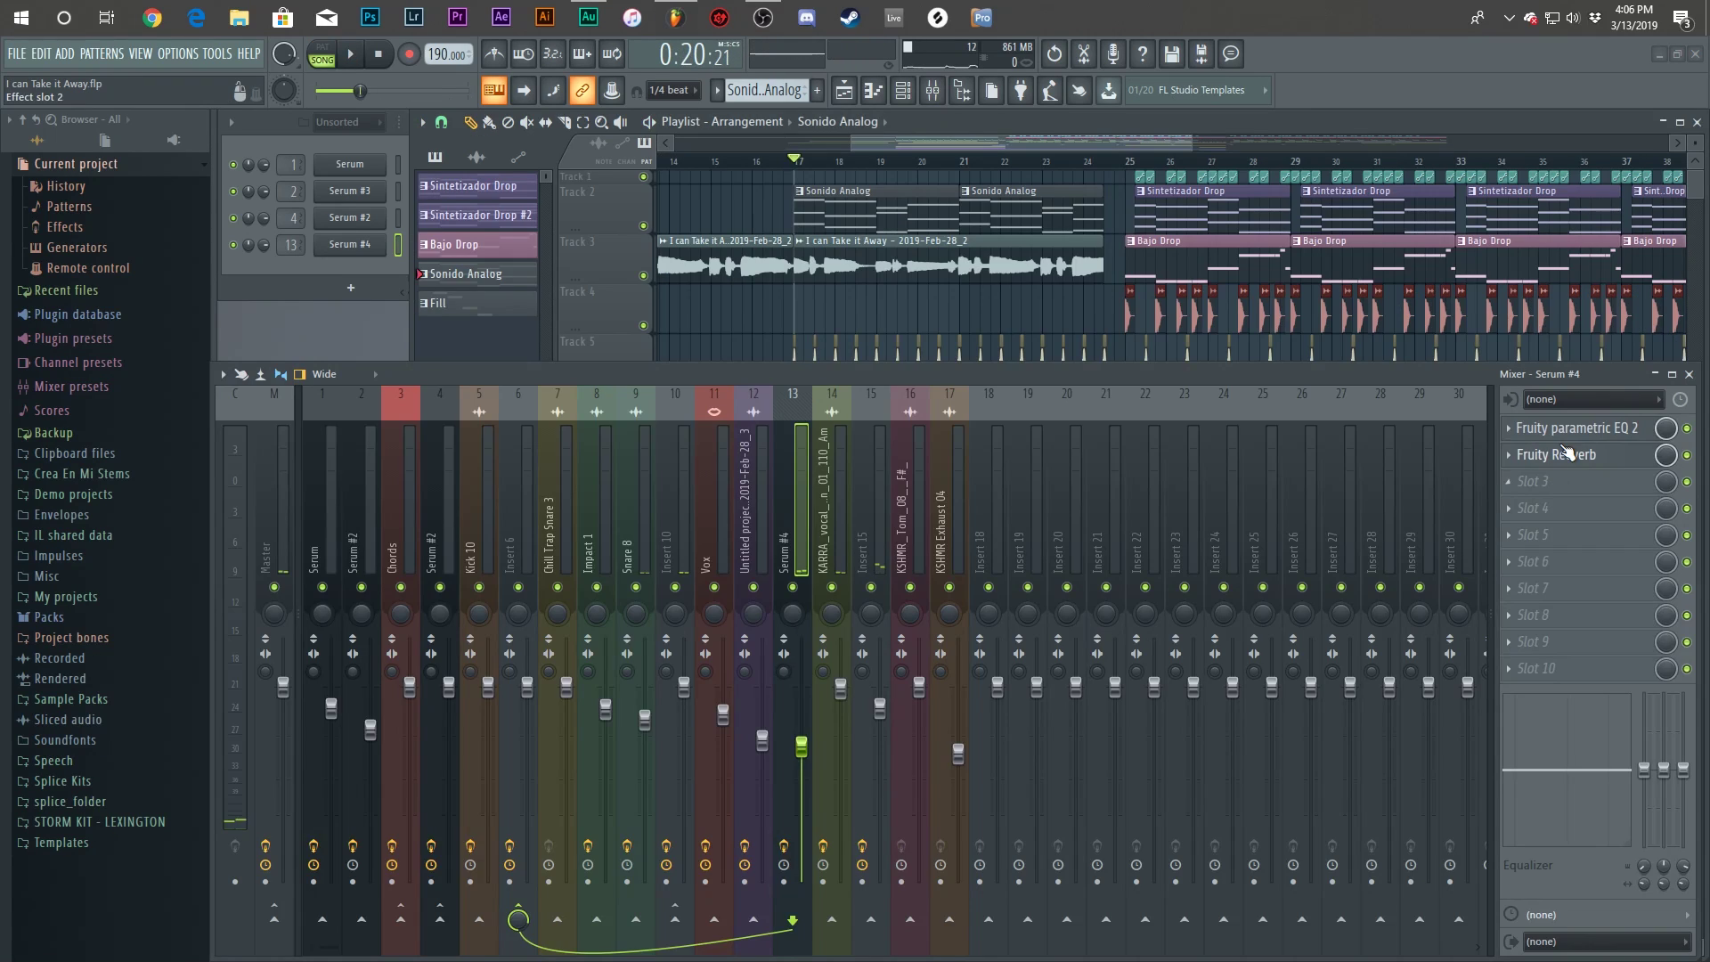
Examine the Fruity Reeverb and Fruity parametric EQ 2 settings on the Serum #4 insert, and play Track 2 soloed from bar 17.
left_click(1559, 454)
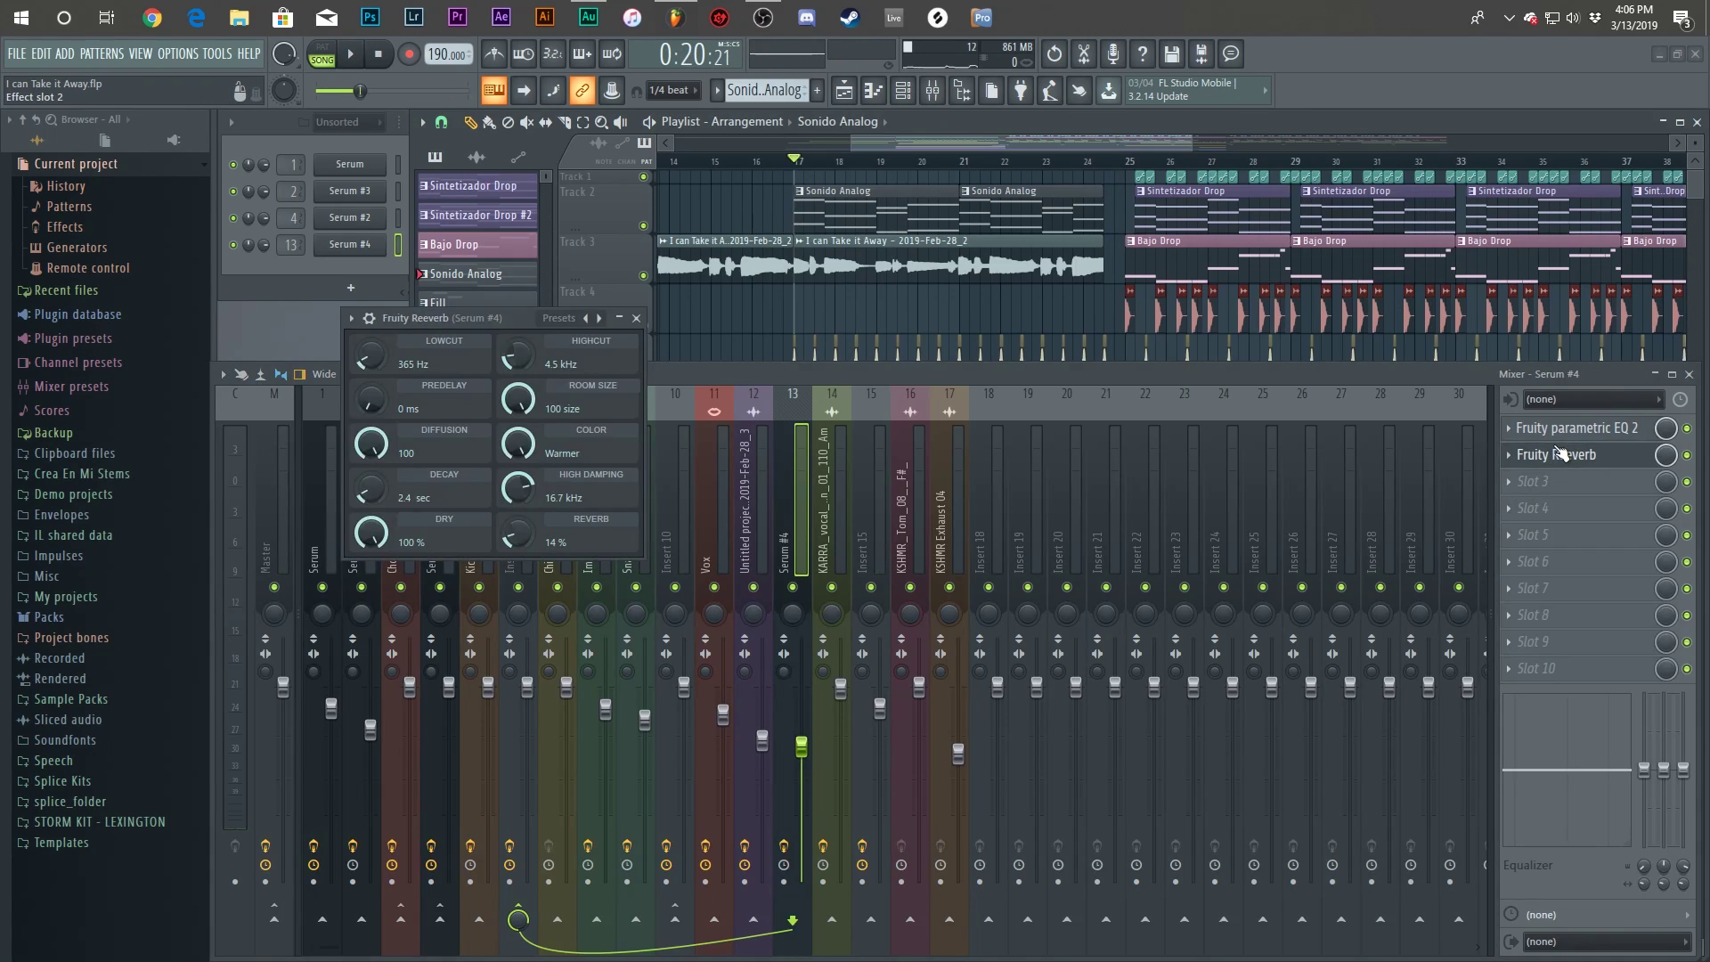
left_click_drag(445, 318, 792, 312)
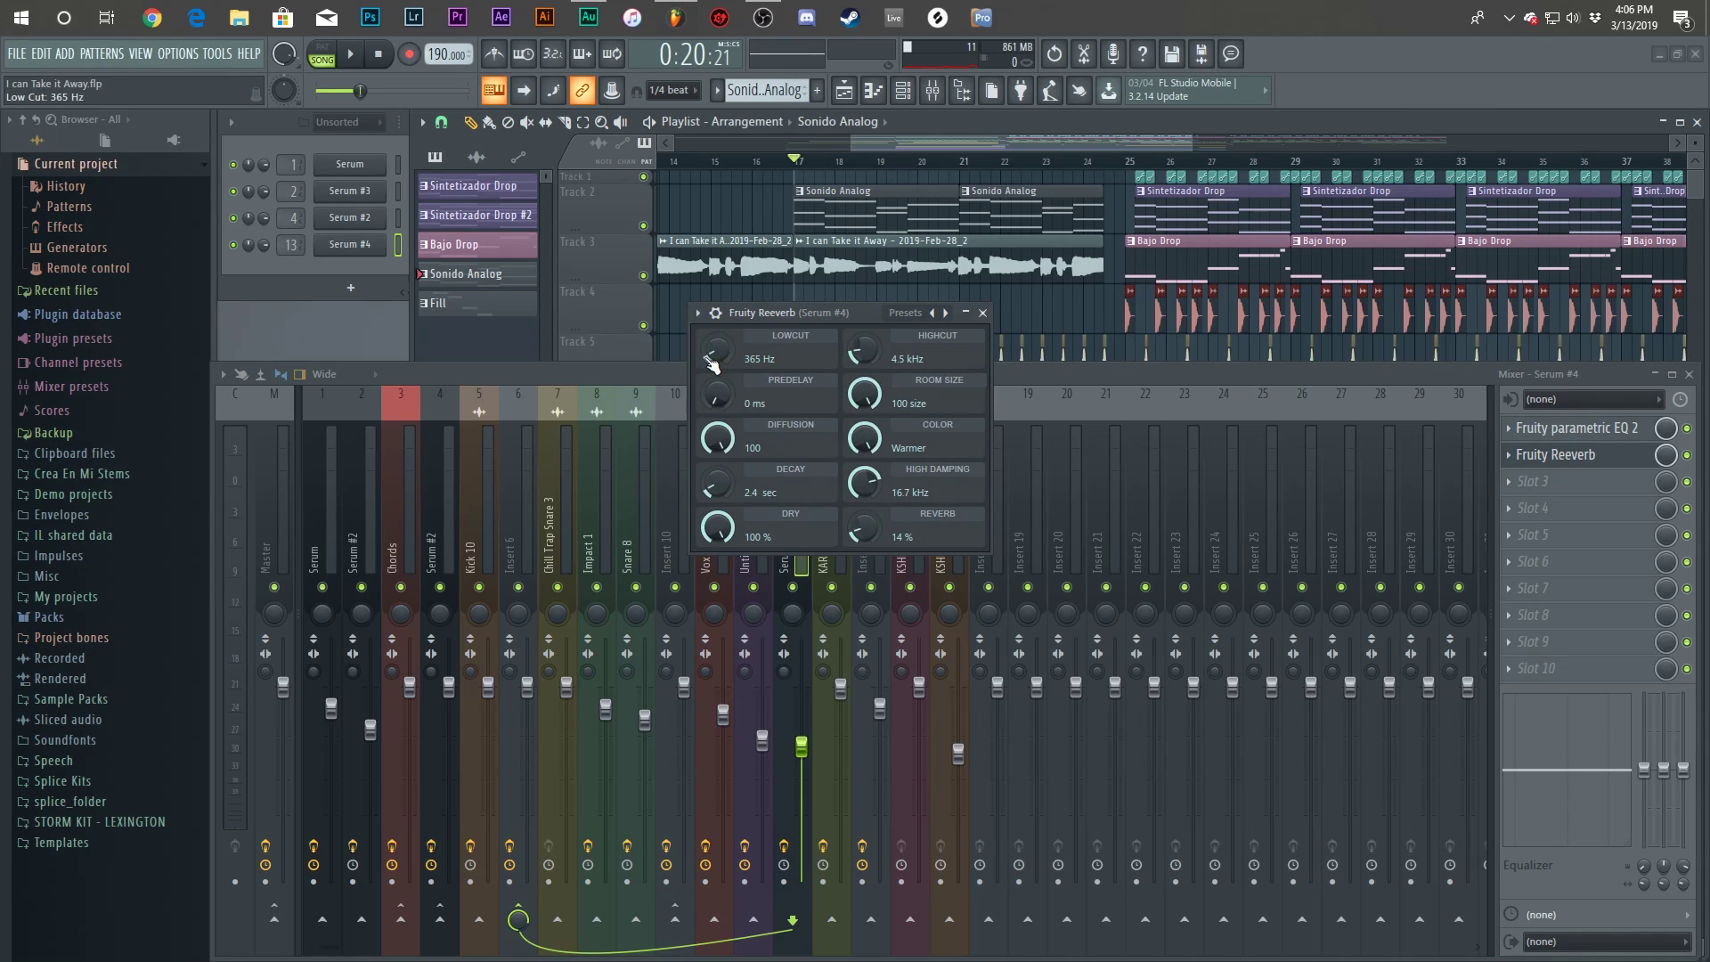
left_click(1559, 455)
left_click(1559, 428)
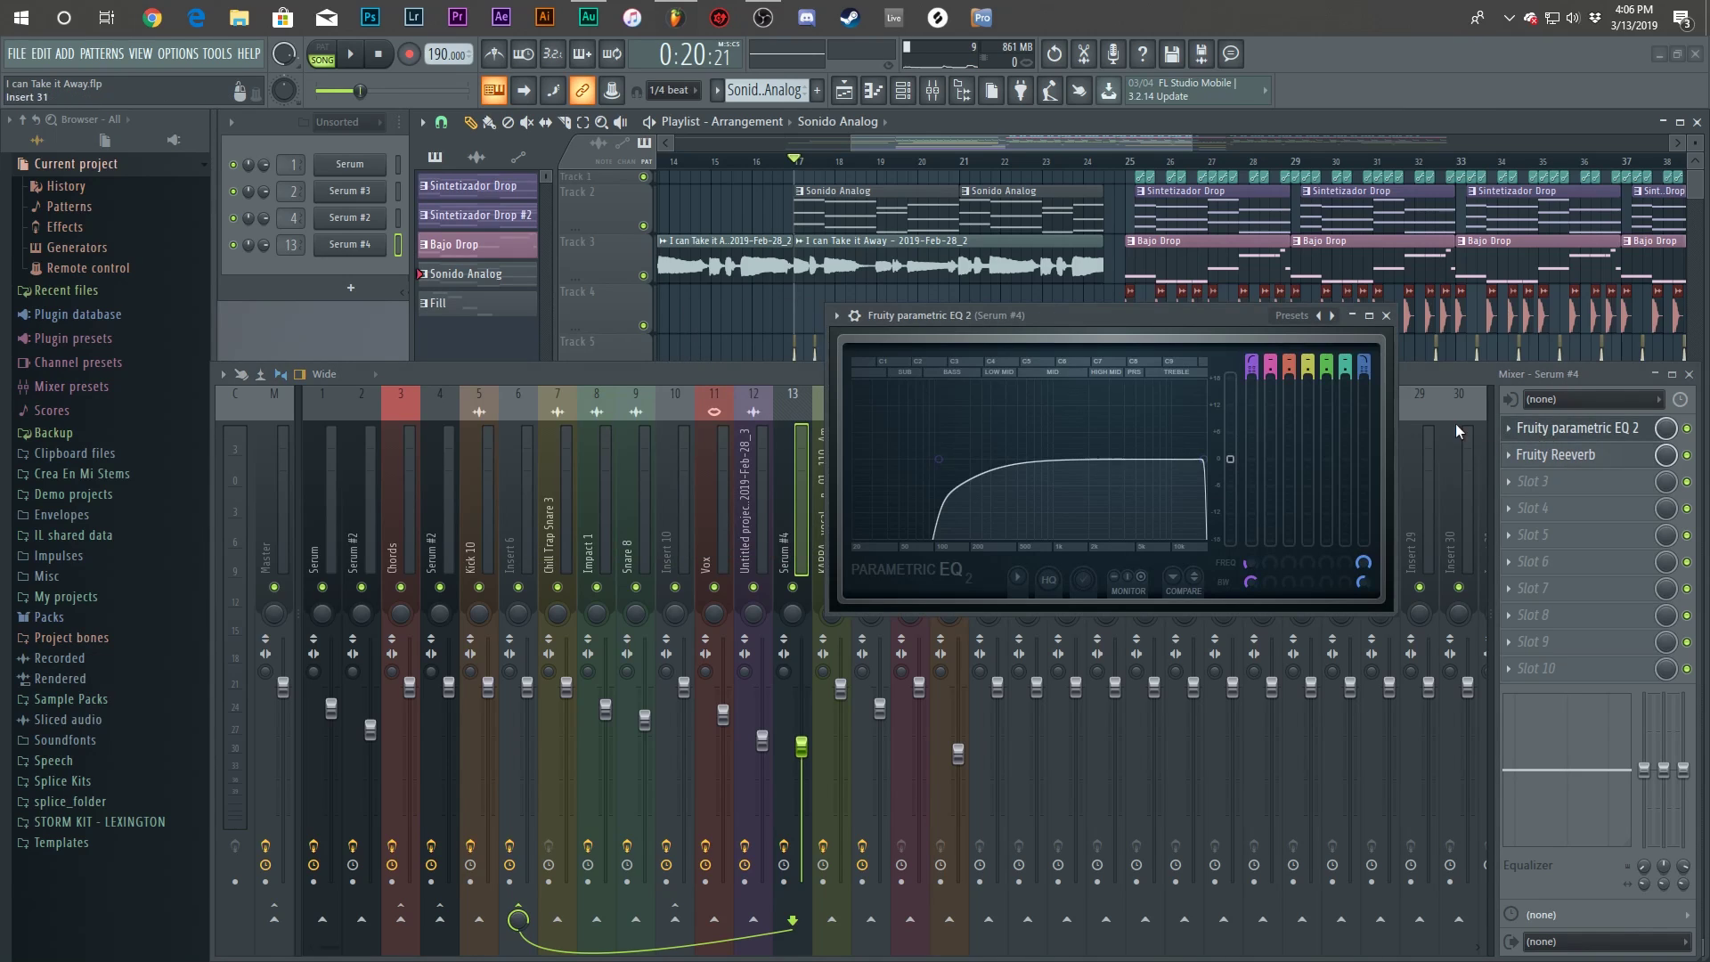
left_click_drag(1018, 316, 996, 311)
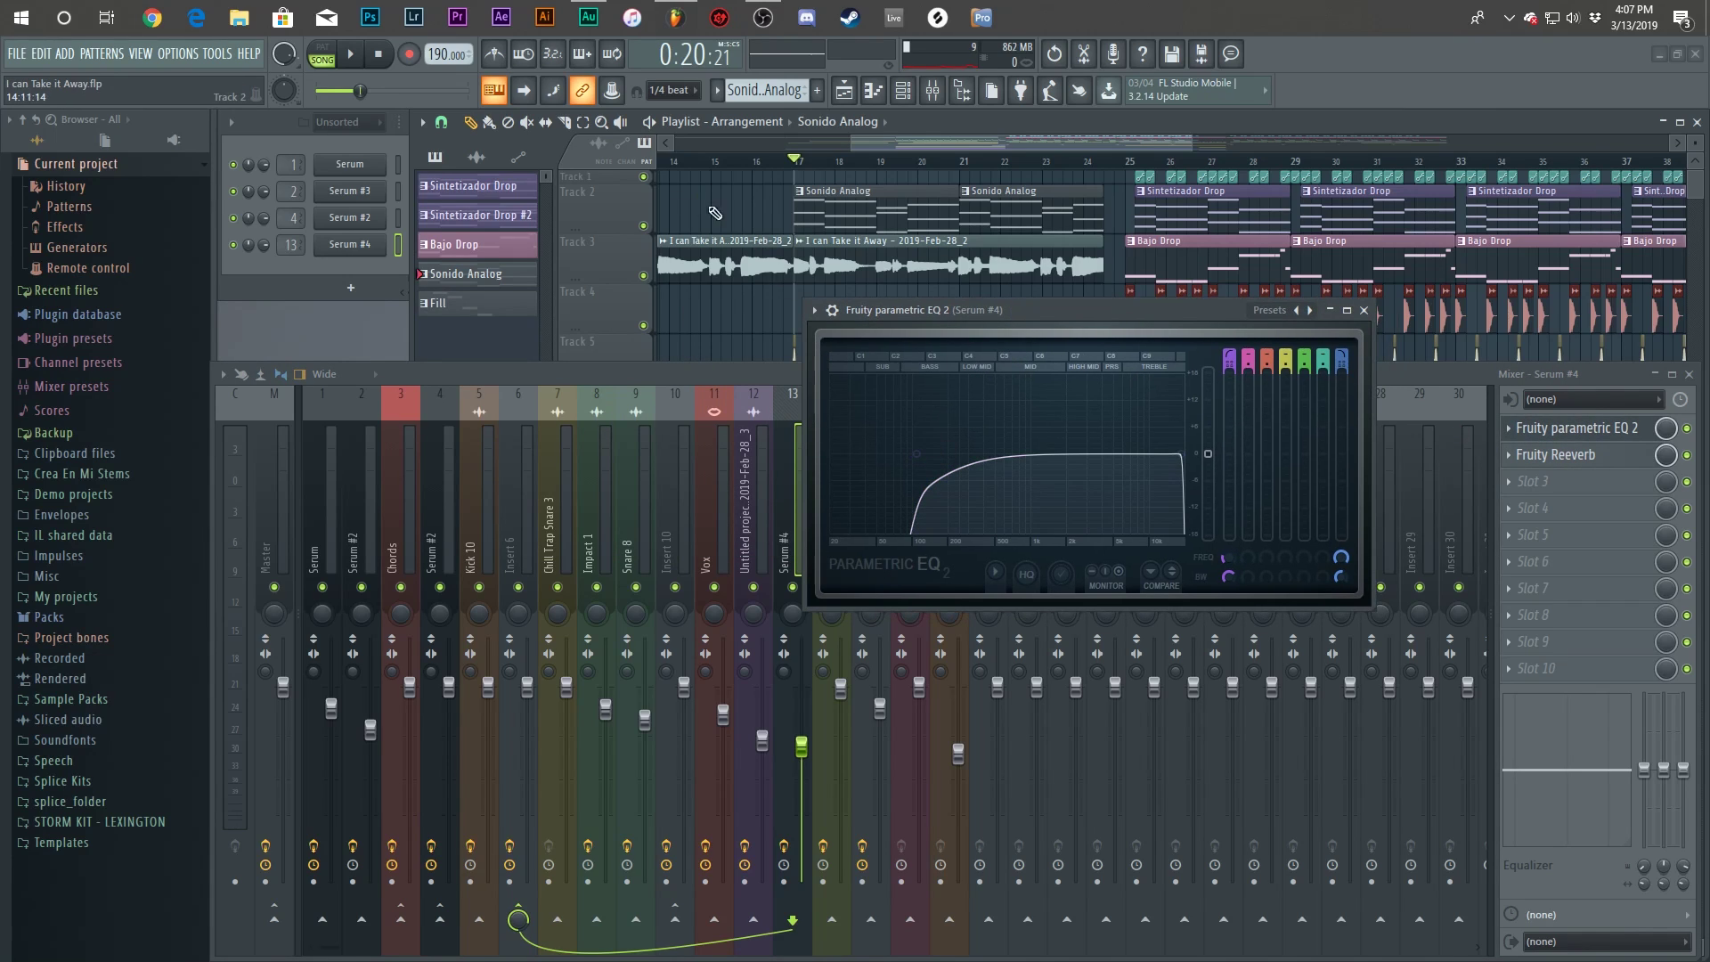
right_click(643, 224)
key("space")
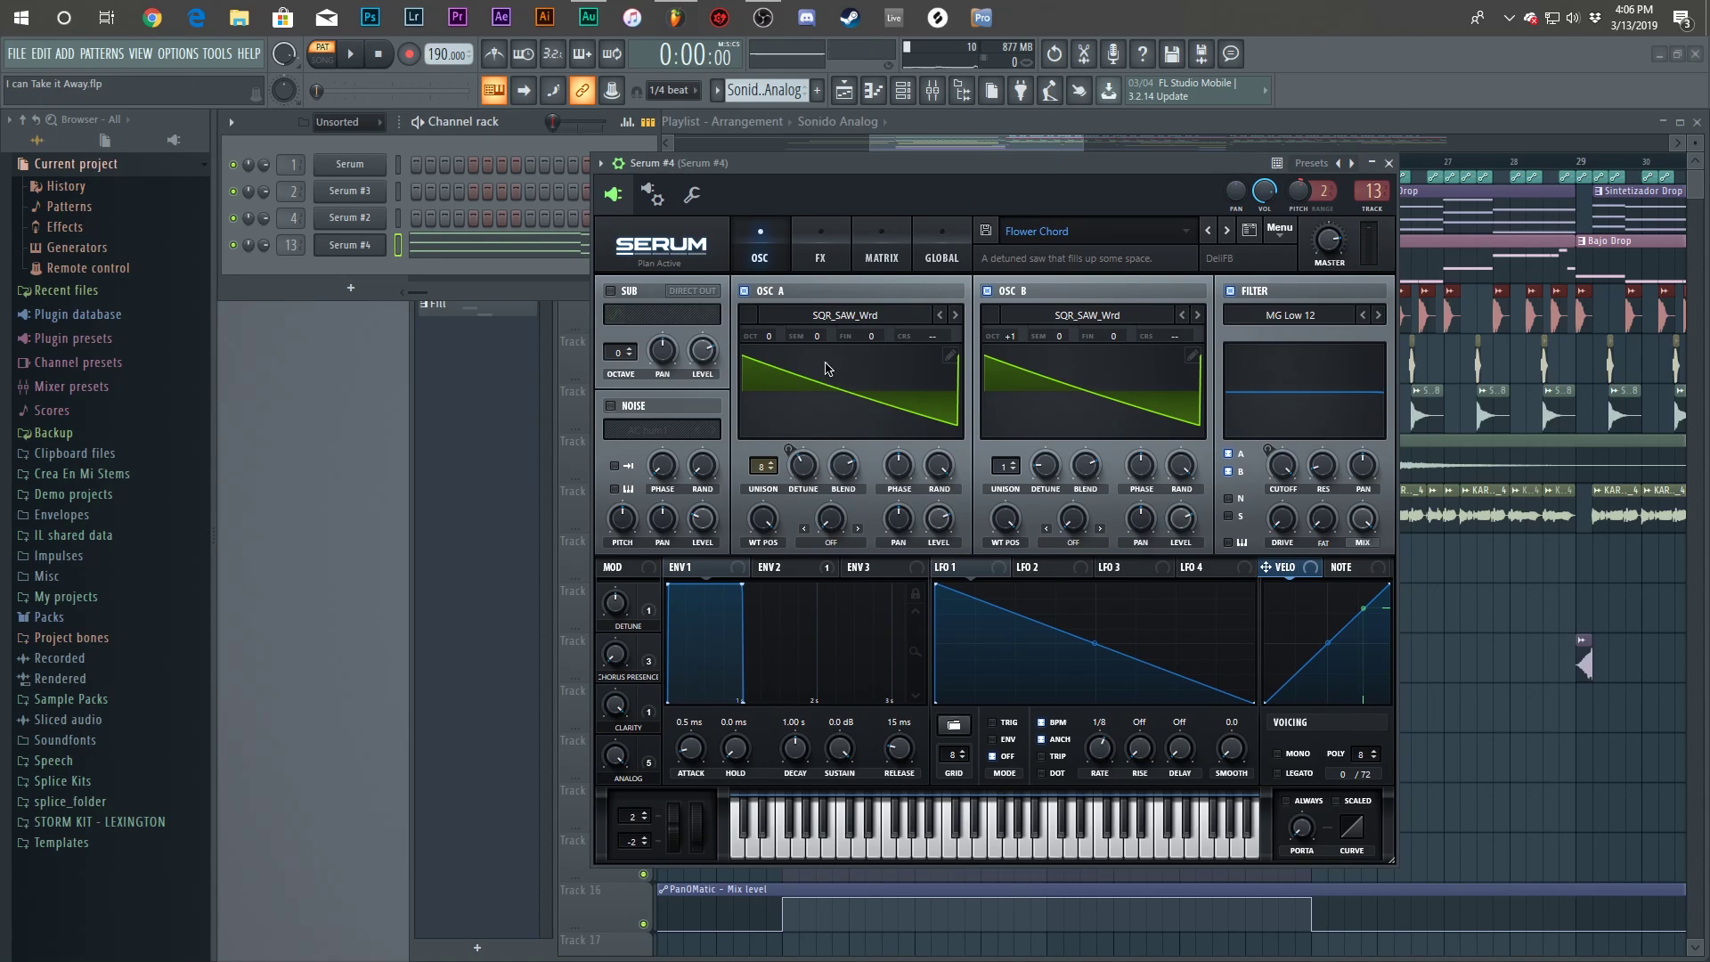
Close the Serum #4 synth, check its insert in the mixer and return to the playlist.
left_click_drag(853, 177, 781, 179)
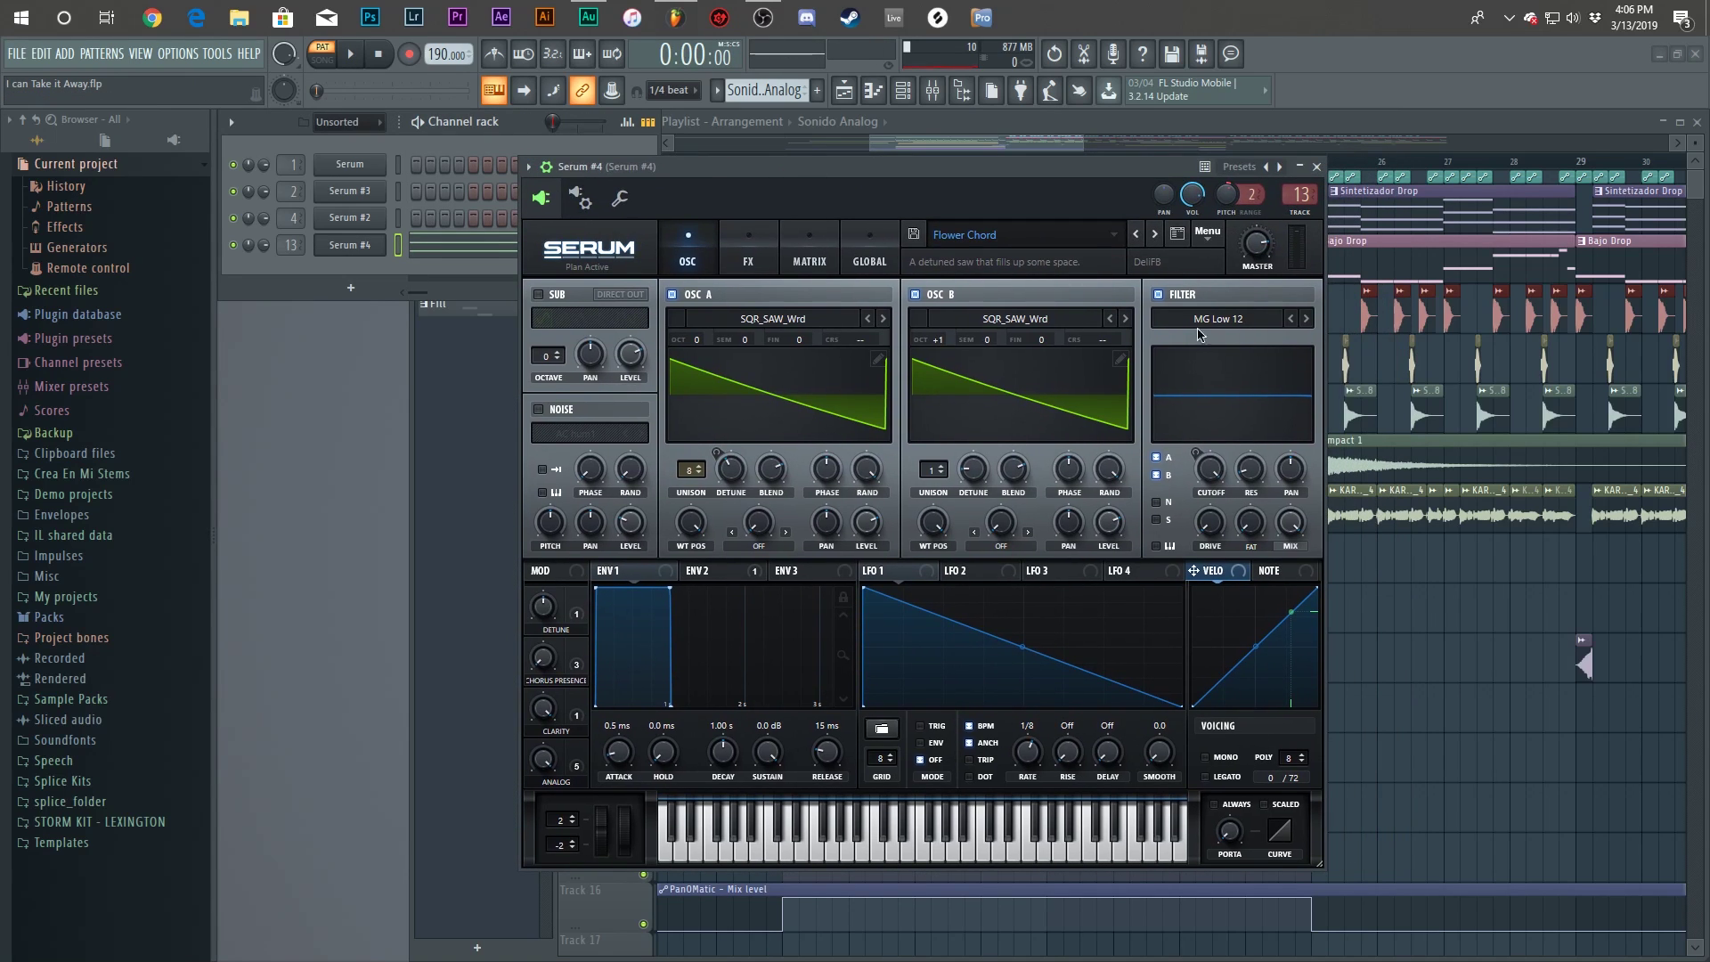
left_click(1318, 167)
key("F9")
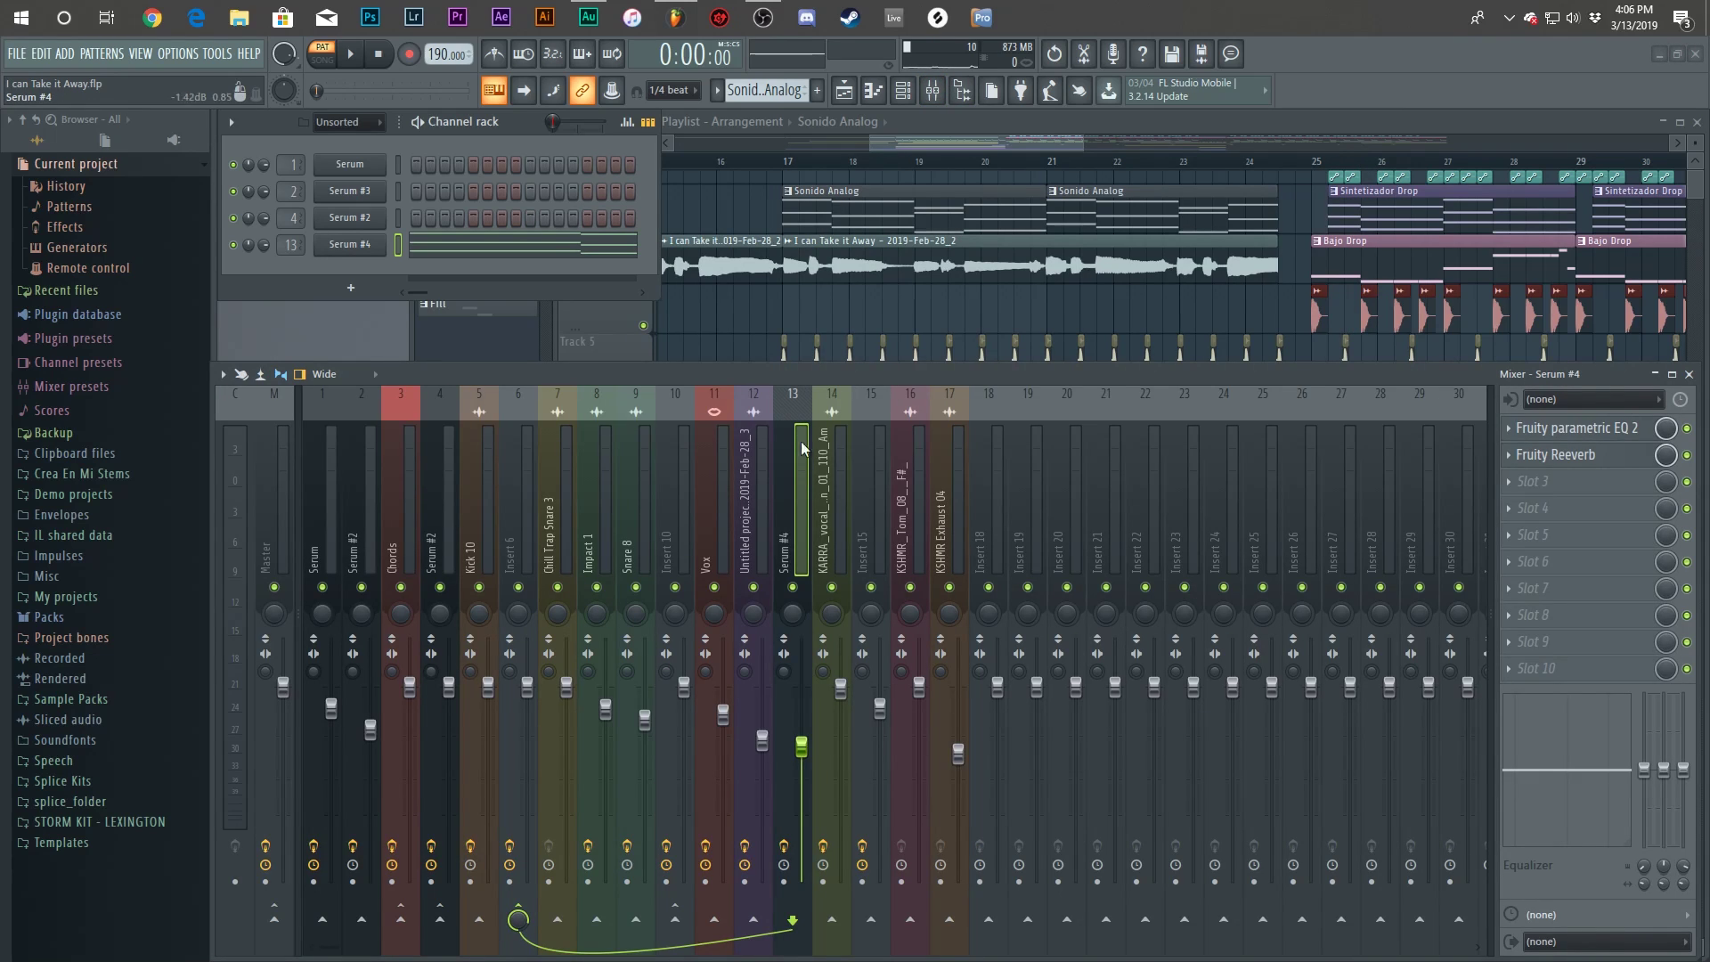
key("F9")
left_click_drag(786, 161, 1318, 262)
key("ctrl+d")
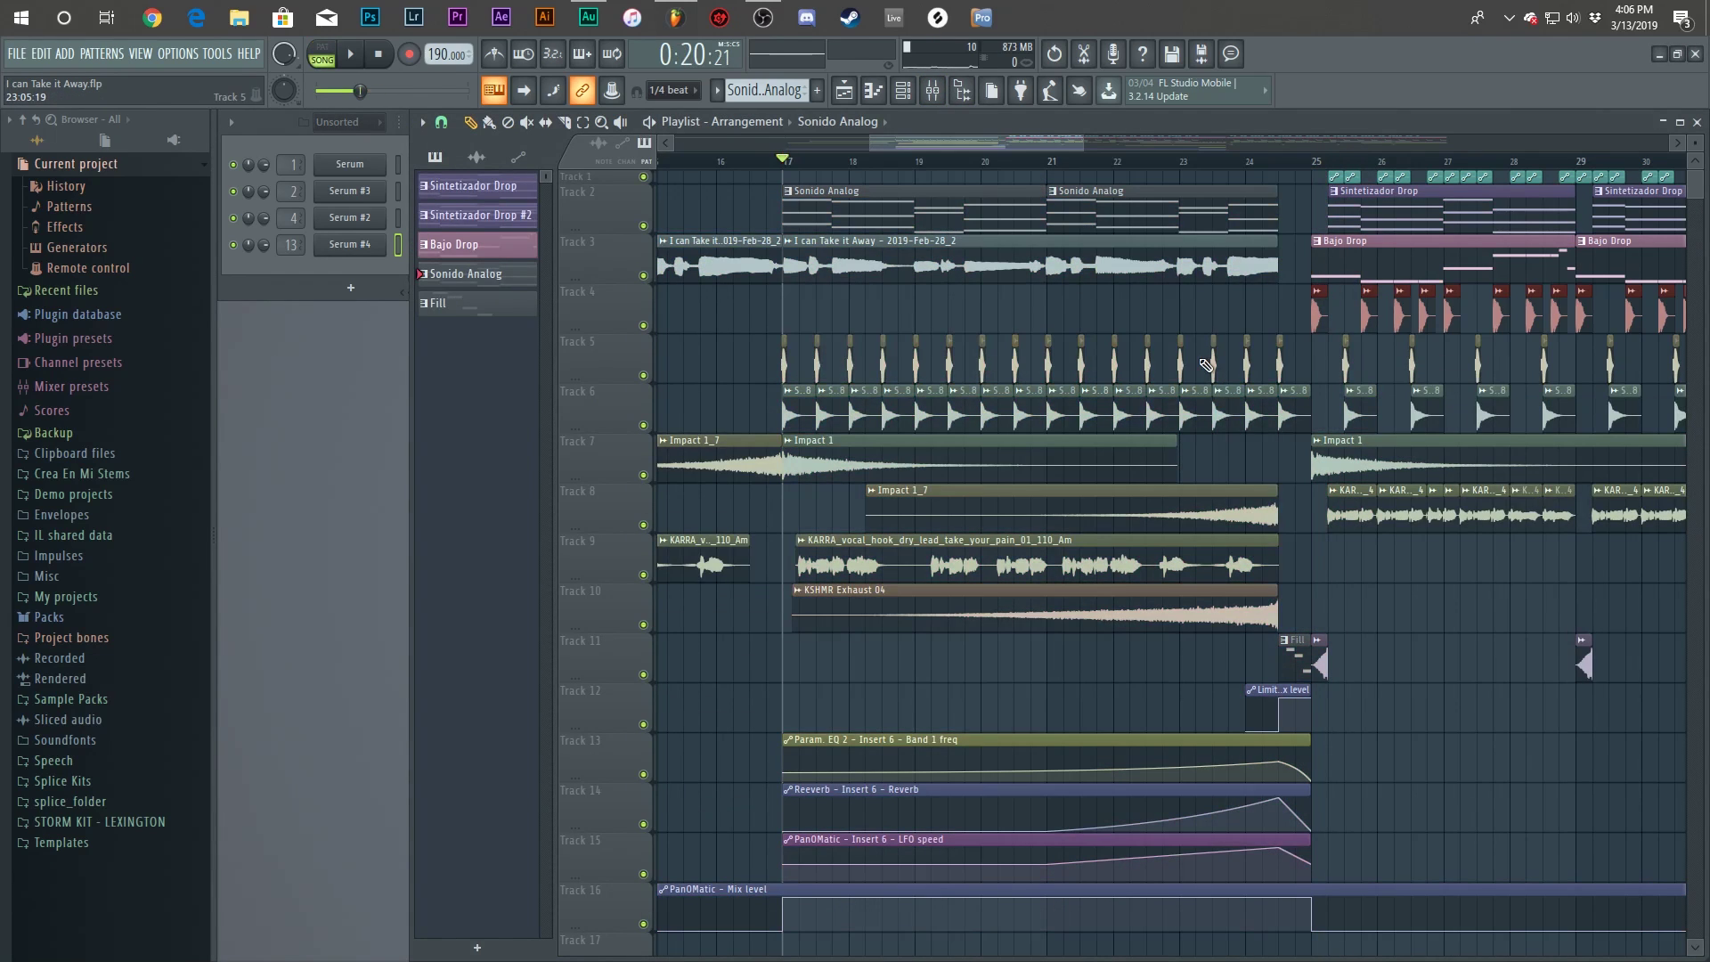
Select the I can Take it Away vocal clip on Track 3 and look over the automation clips on Tracks 12 to 16.
scroll(1230, 511, "down", 3)
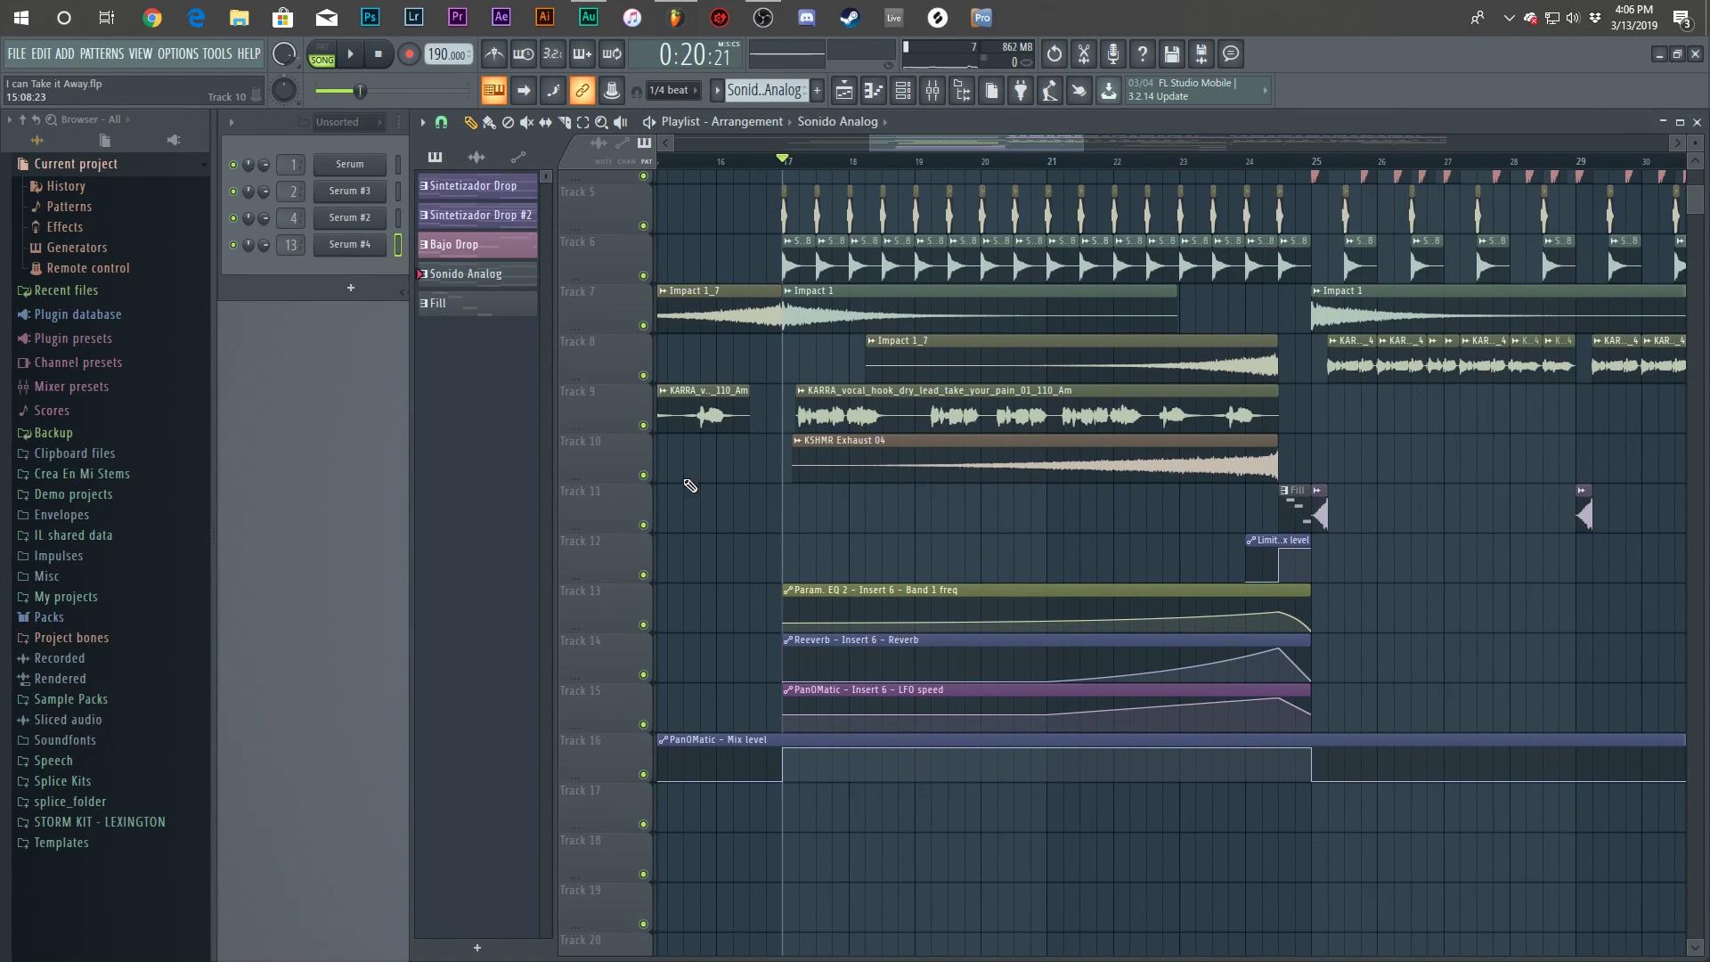
scroll(855, 469, "up", 3)
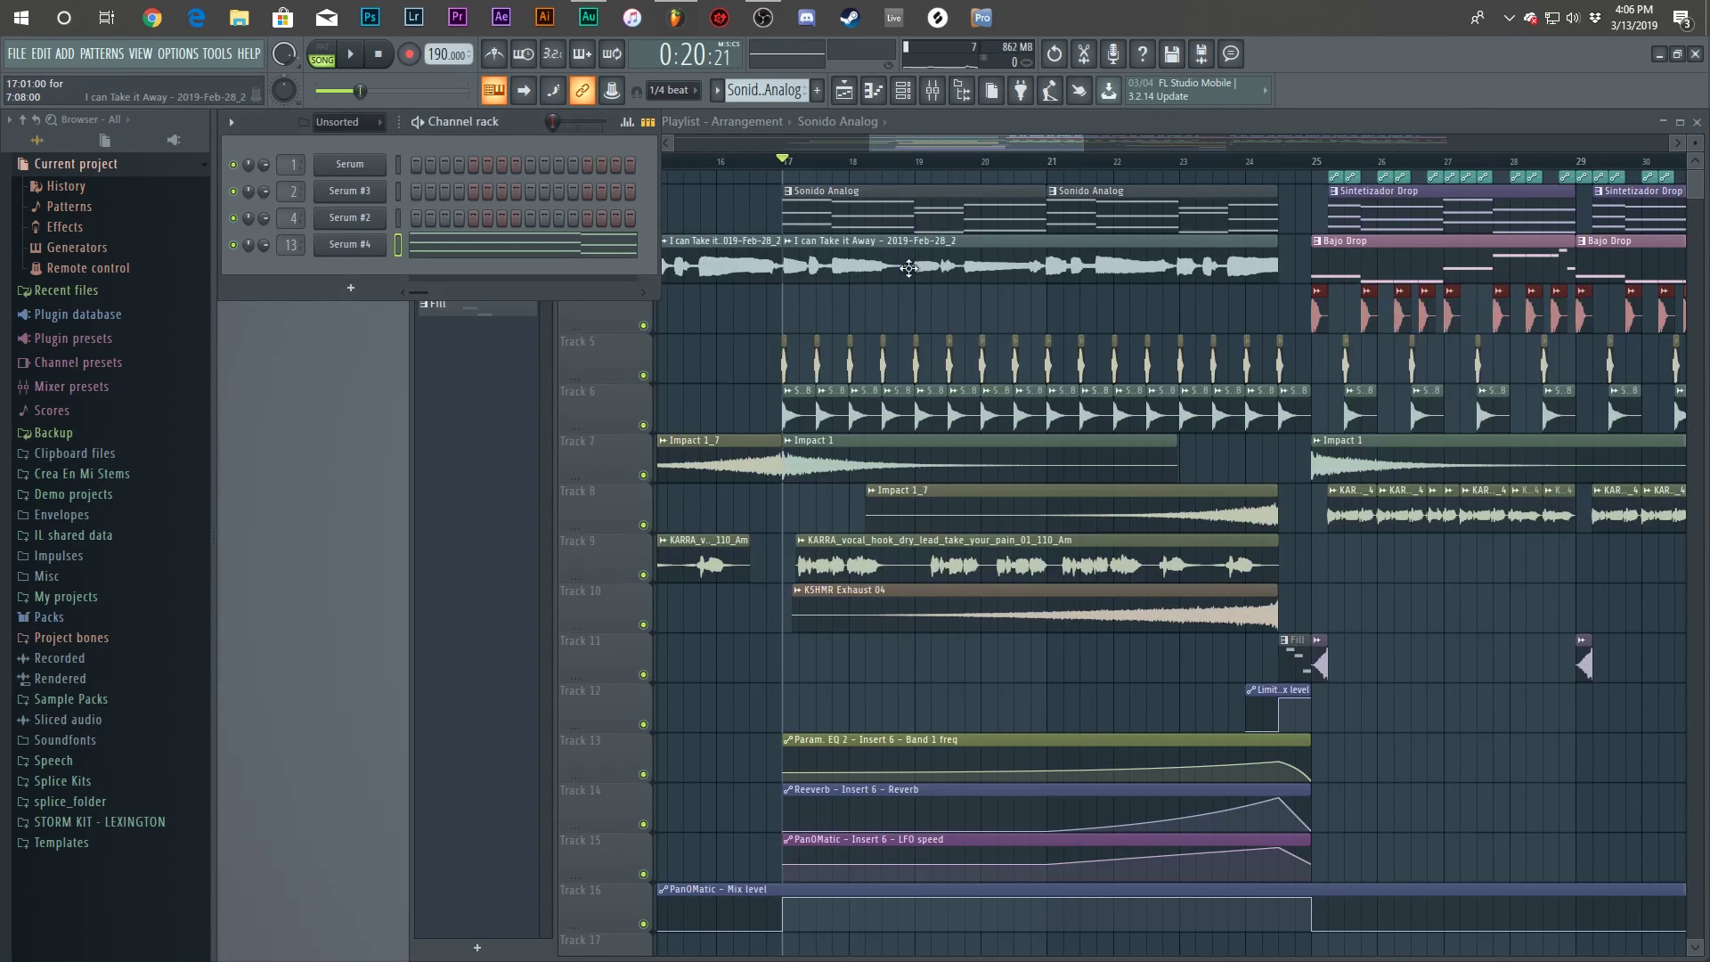
left_click(850, 268)
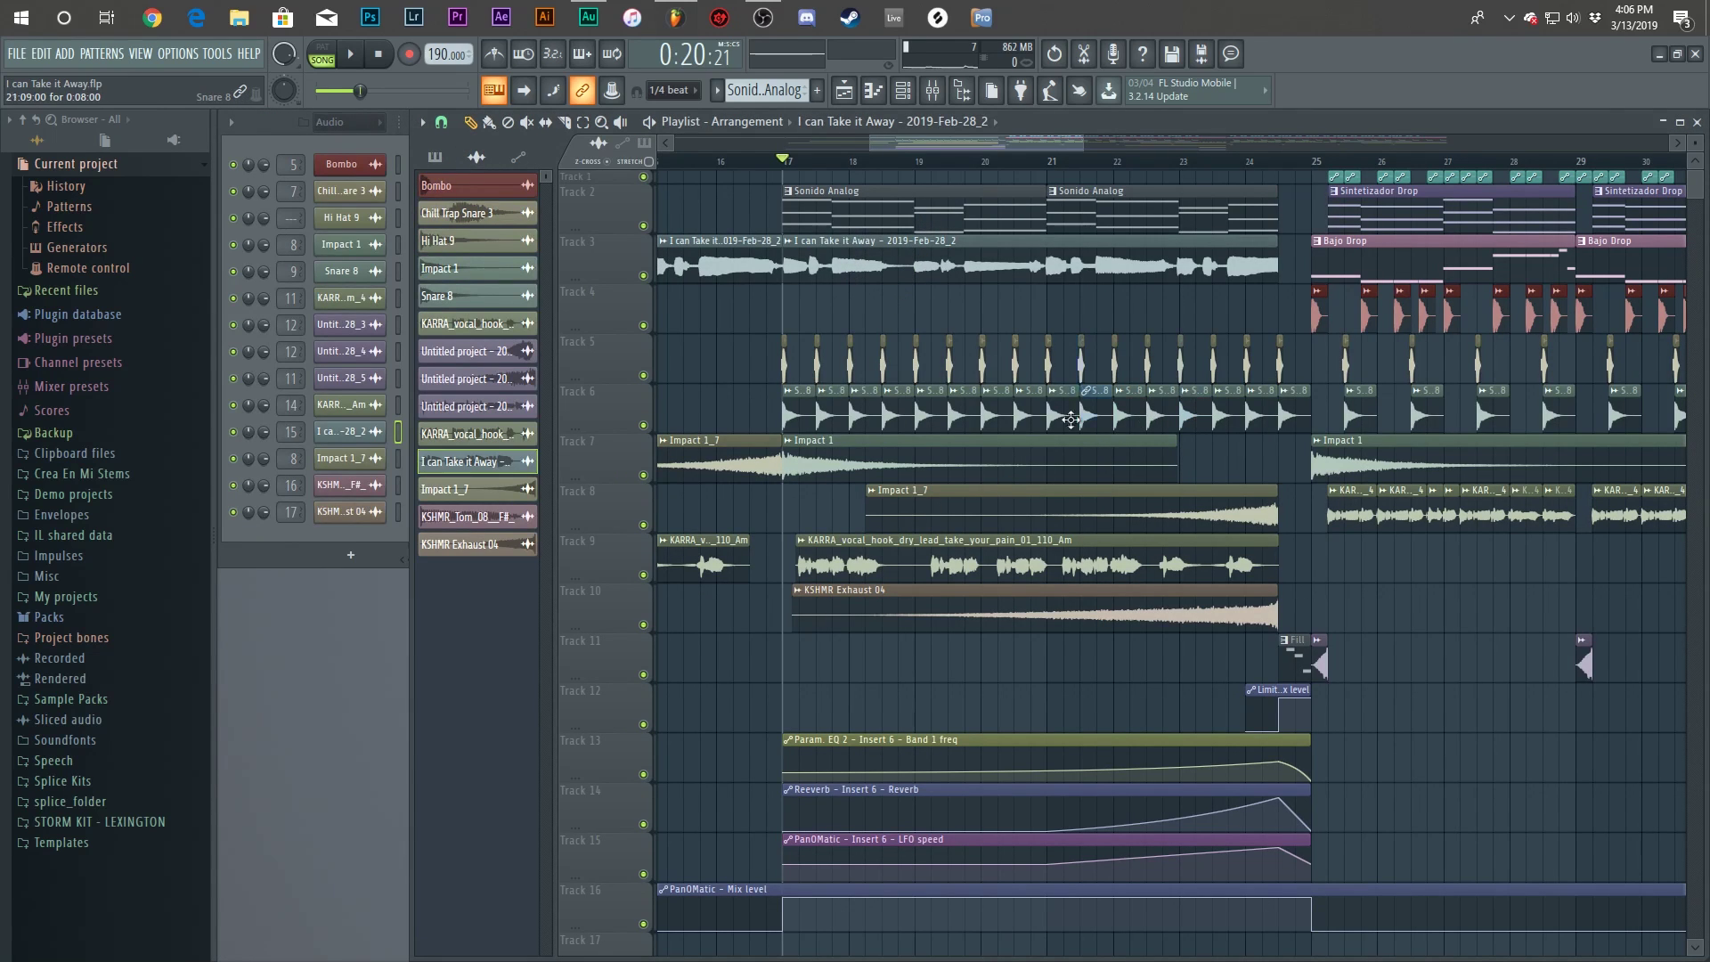
scroll(864, 465, "down", 3)
scroll(814, 408, "up", 1)
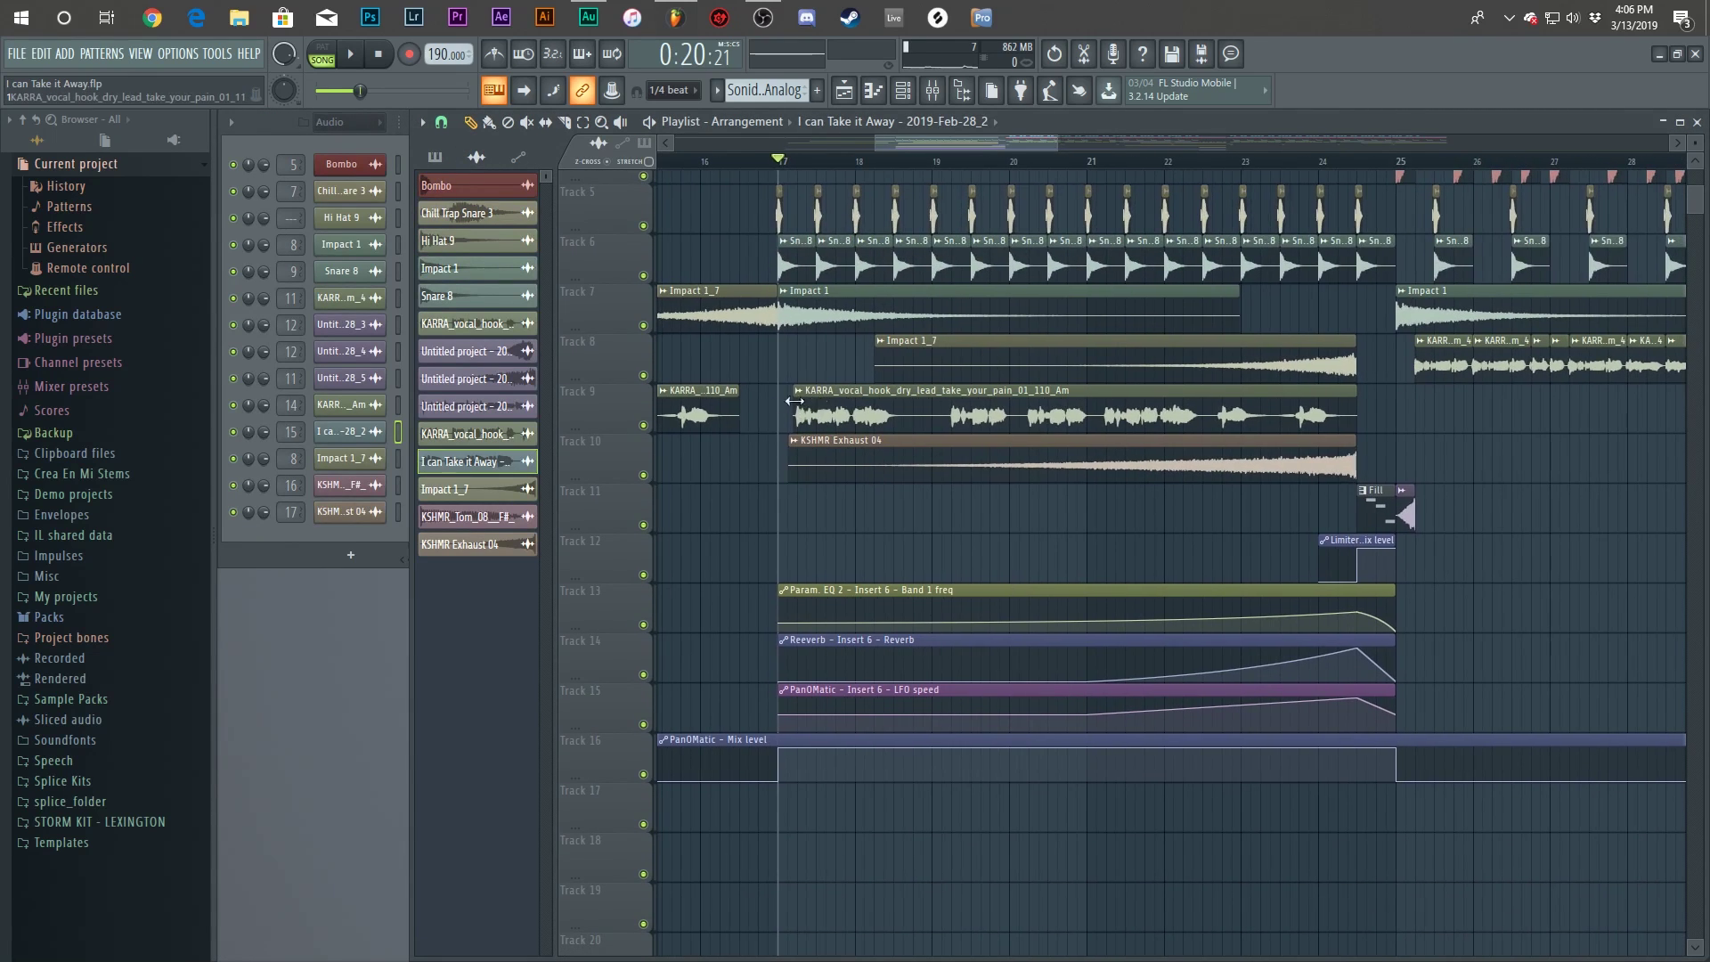
scroll(882, 399, "down", 1)
scroll(972, 620, "down", 3)
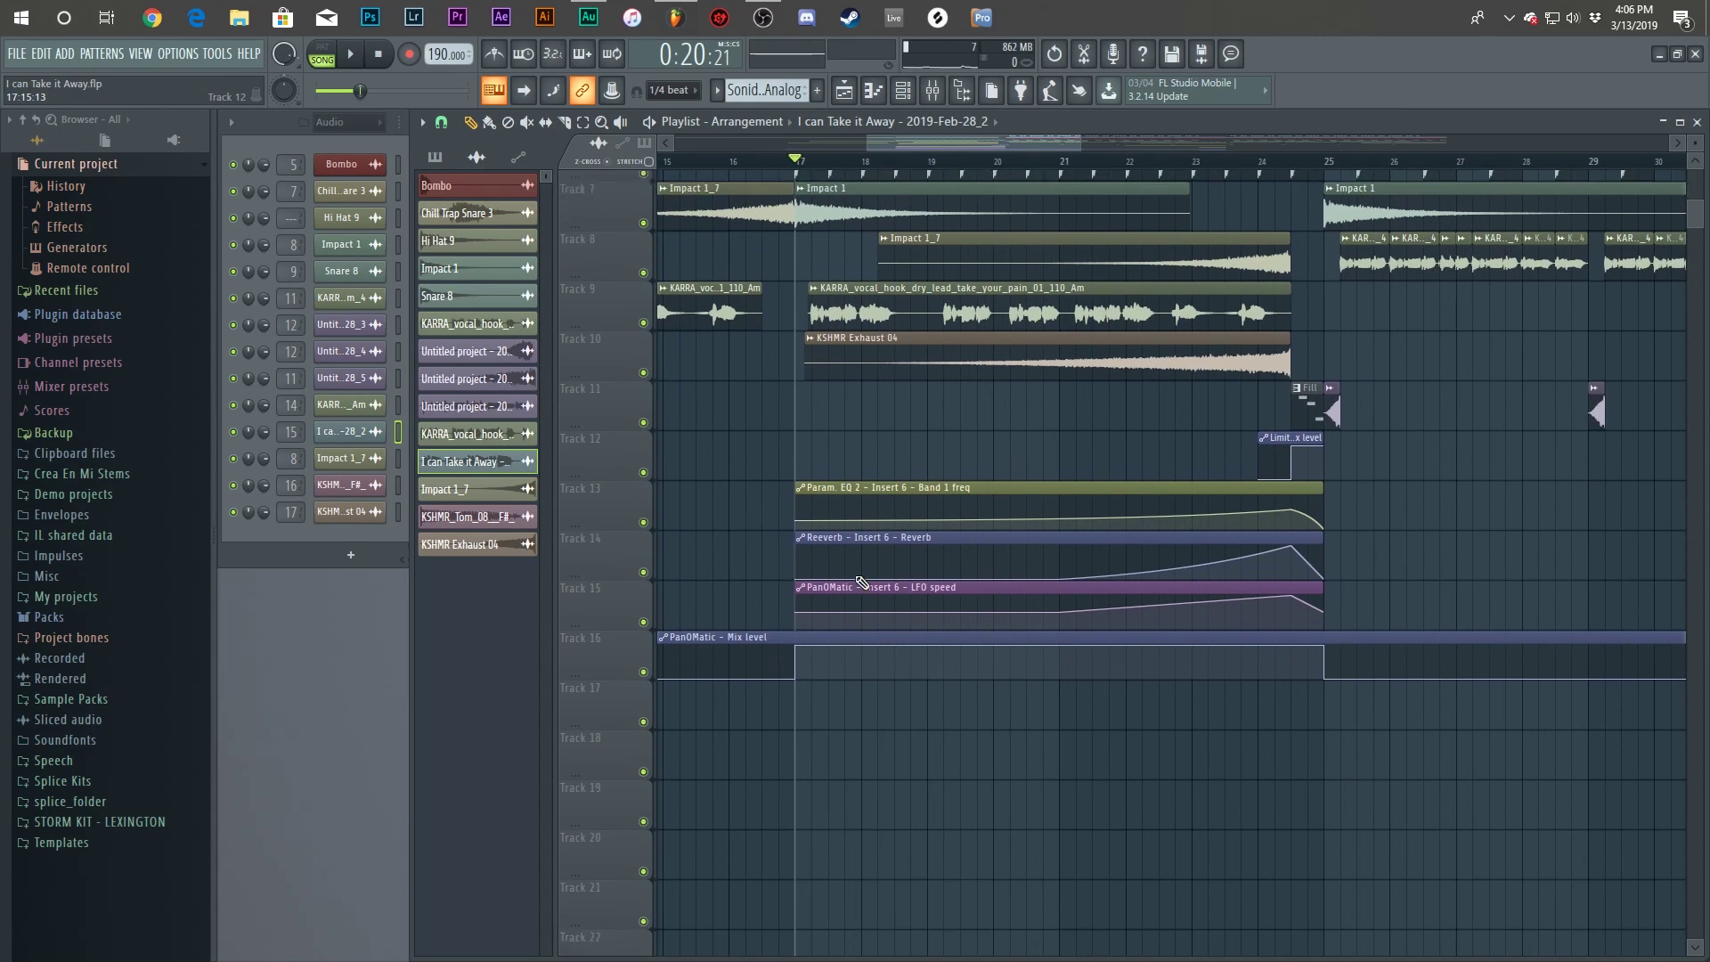
Select the Insert 6 Reeverb automation clip on Track 14 and compare the Insert 6 automation with the Sonido Analog clips above.
scroll(859, 499, "up", 2)
left_click(839, 490)
scroll(846, 212, "up", 6)
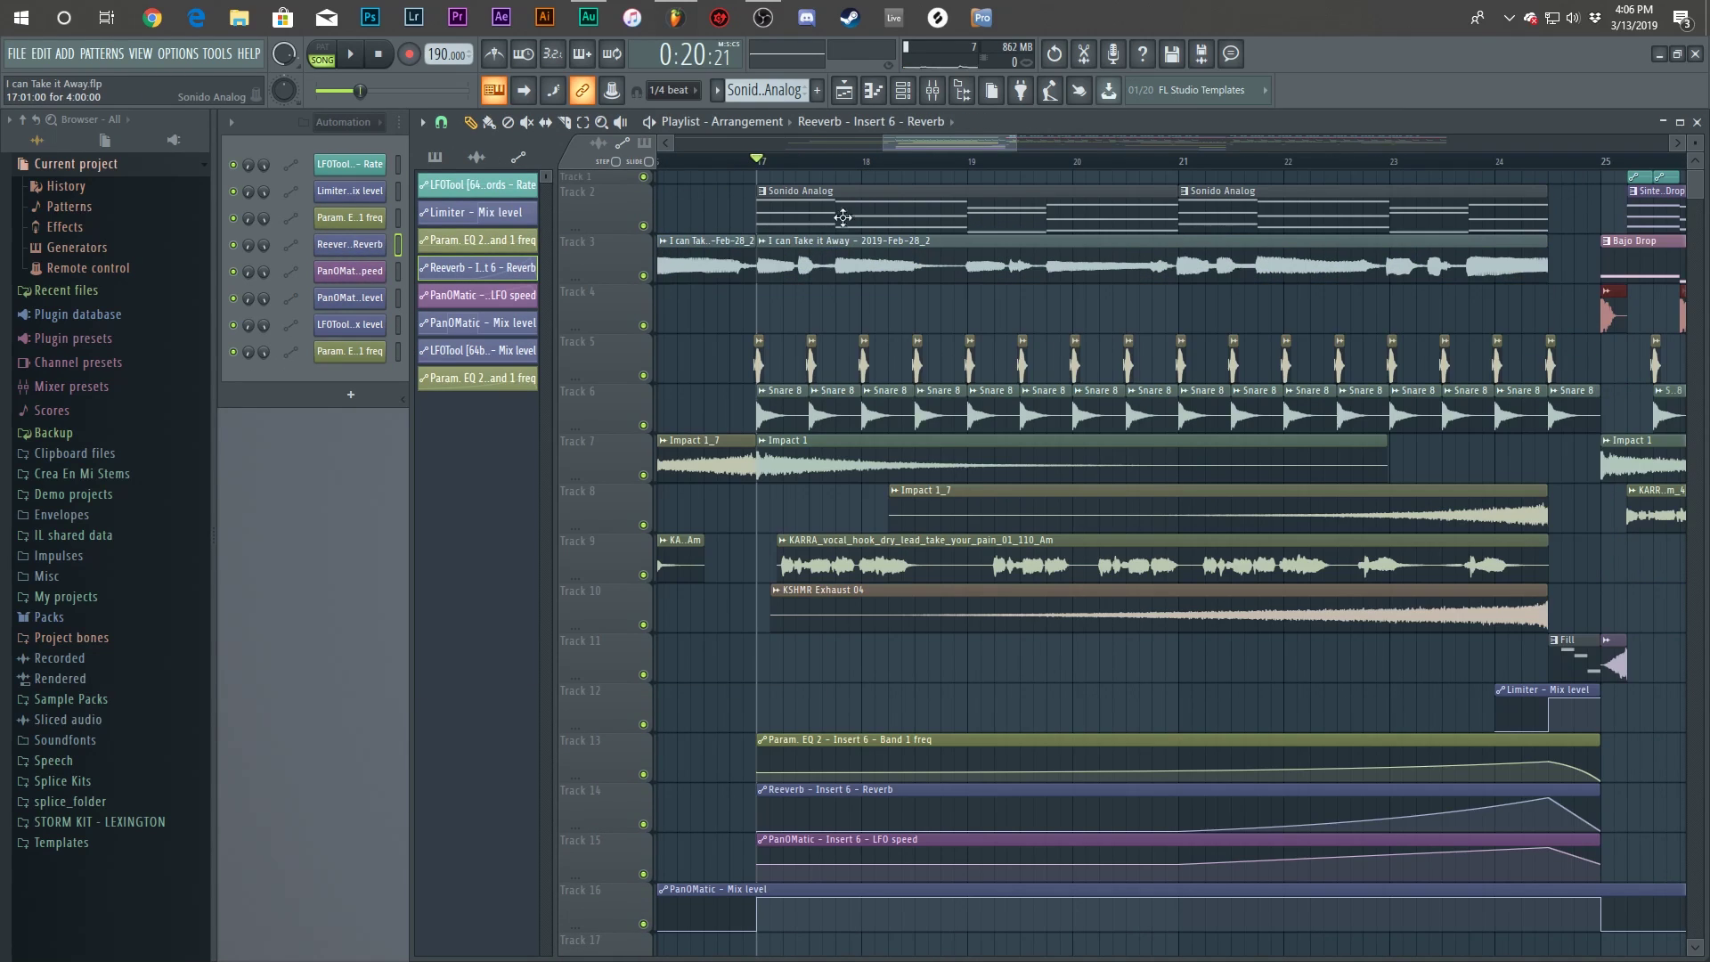
scroll(842, 221, "down", 4)
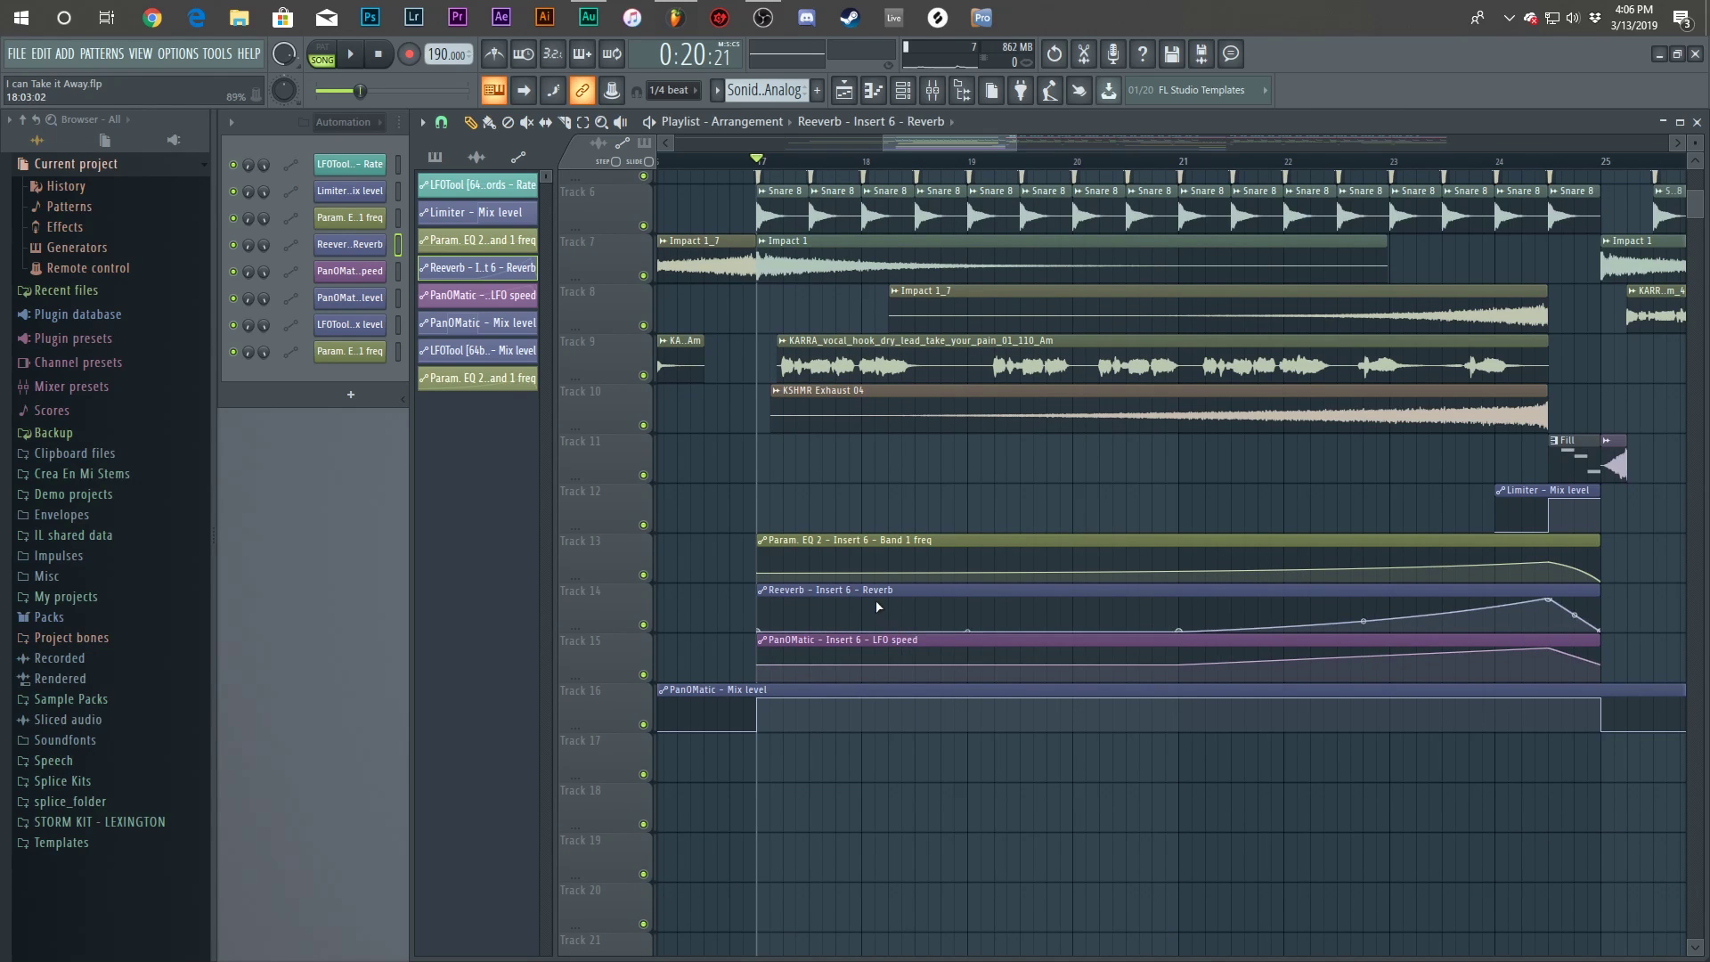
scroll(822, 679, "down", 1)
scroll(822, 679, "down", 2)
scroll(822, 678, "up", 4)
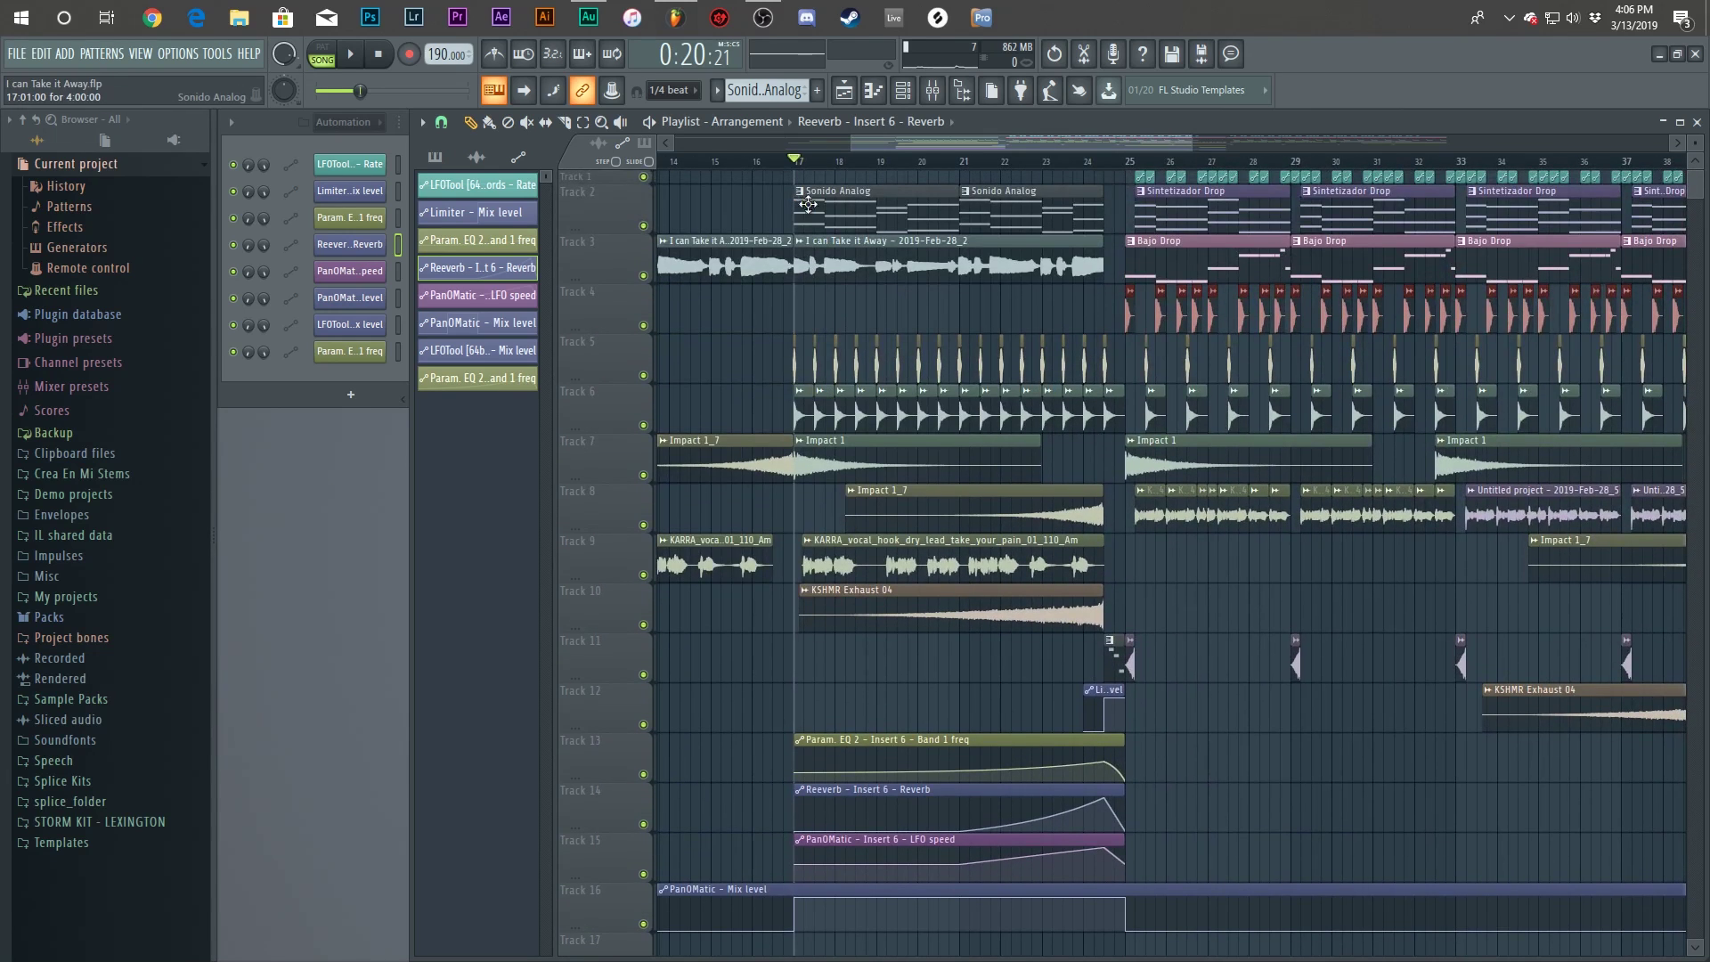
Play the build-up from bar 17 to watch the automated Insert 6 effects move, stop playback and close the effect windows.
key("space")
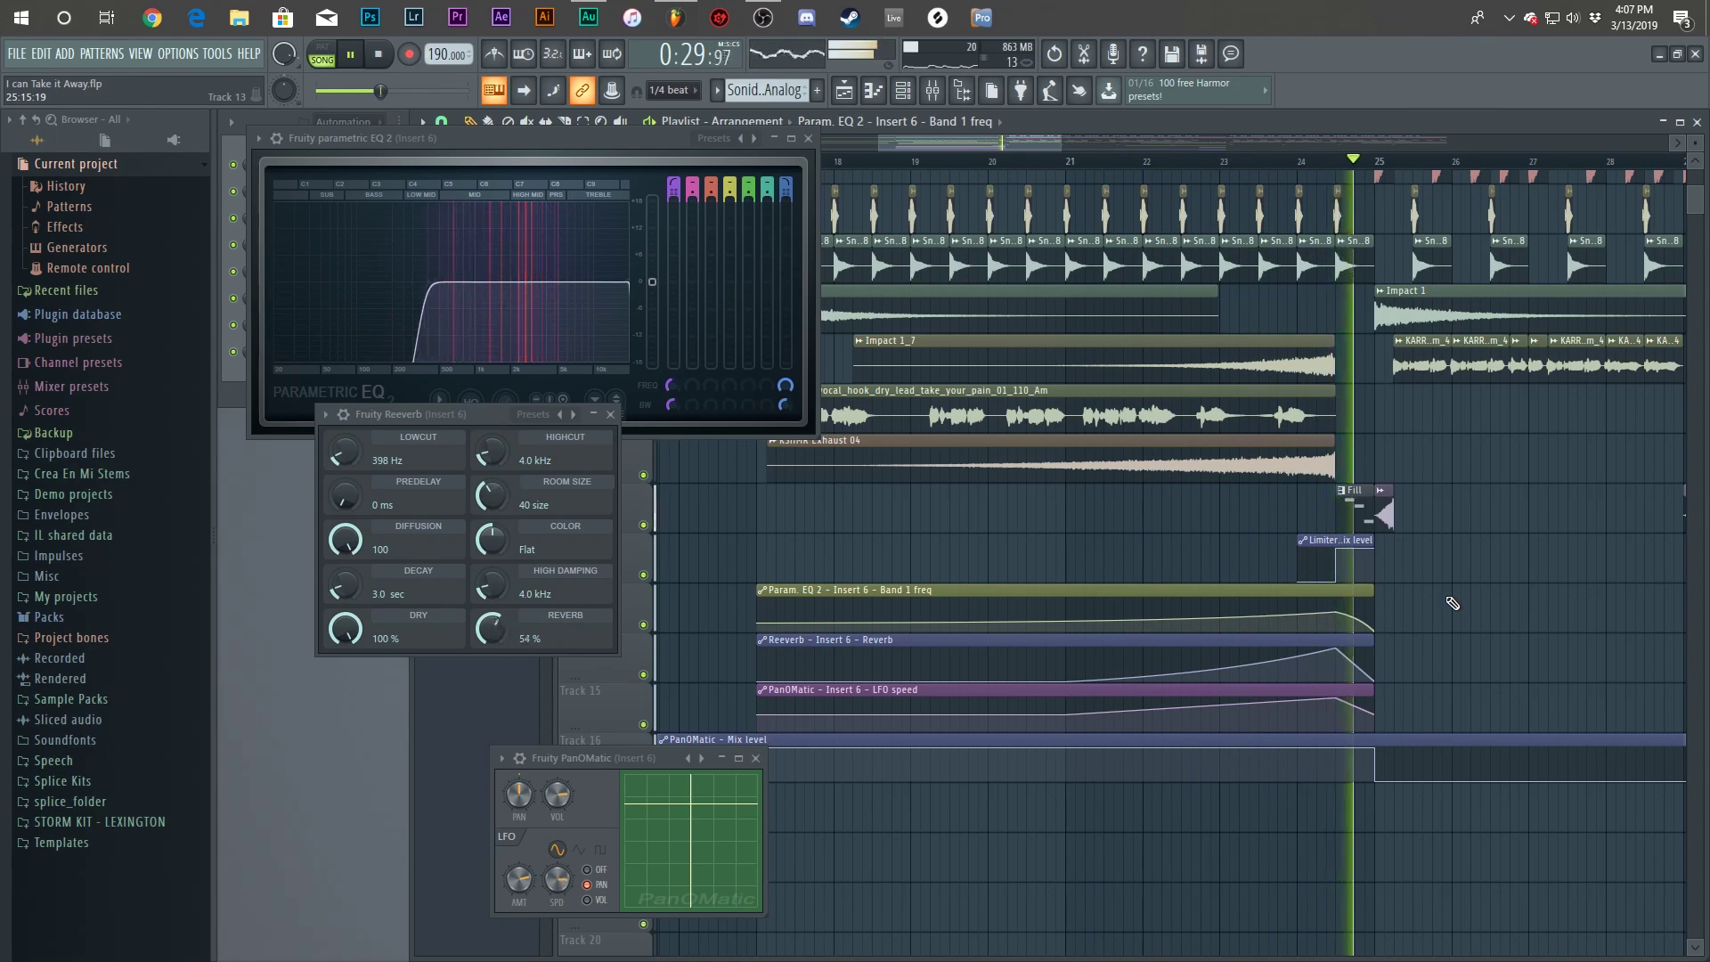
key("space")
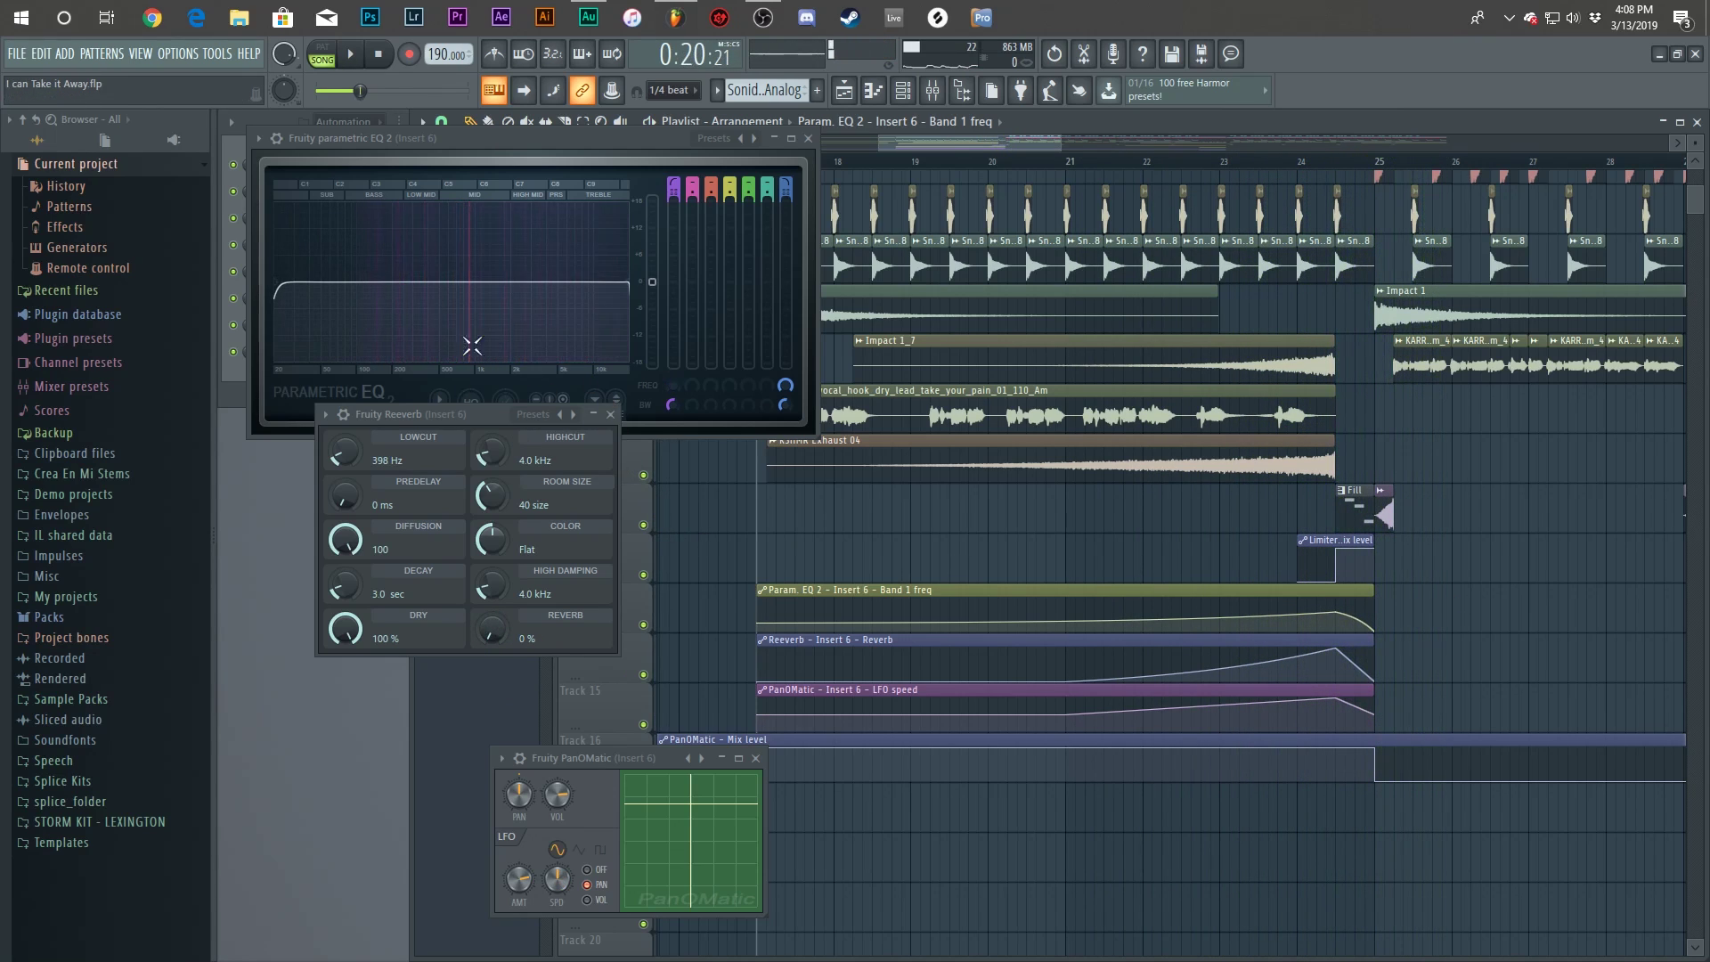
left_click(610, 414)
left_click(755, 758)
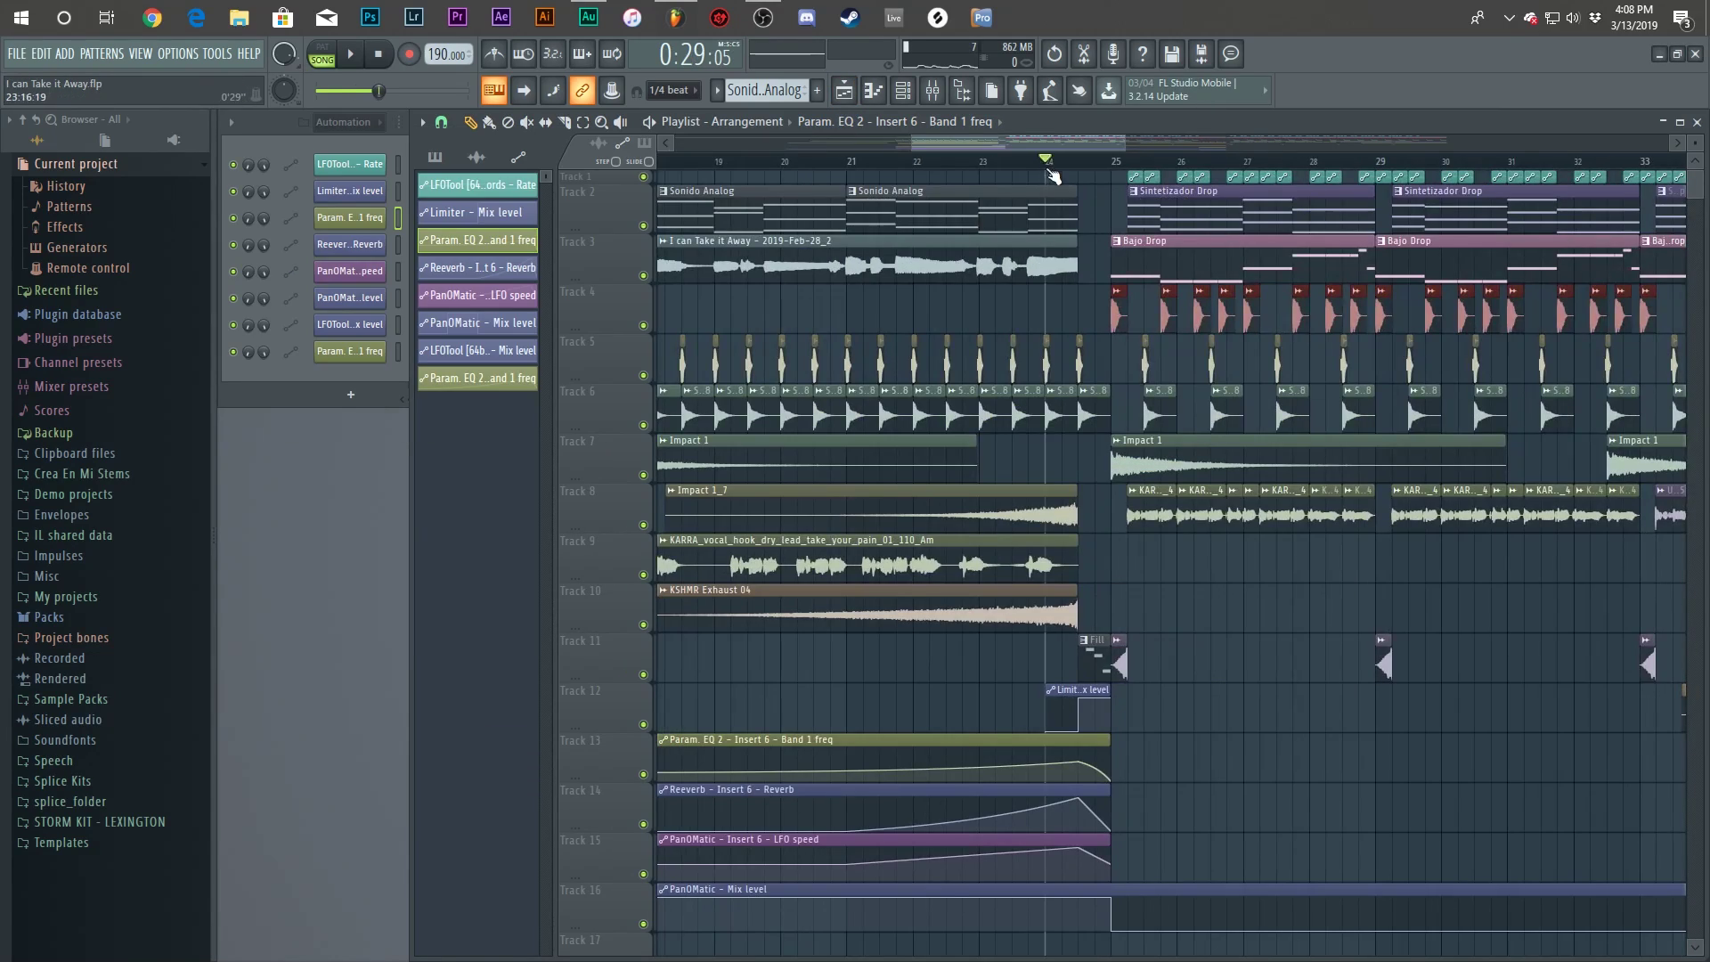
Look over the drop from bar 25 and play the Sintetizador Drop pattern with the Serum synth open.
scroll(1247, 298, "down", 6)
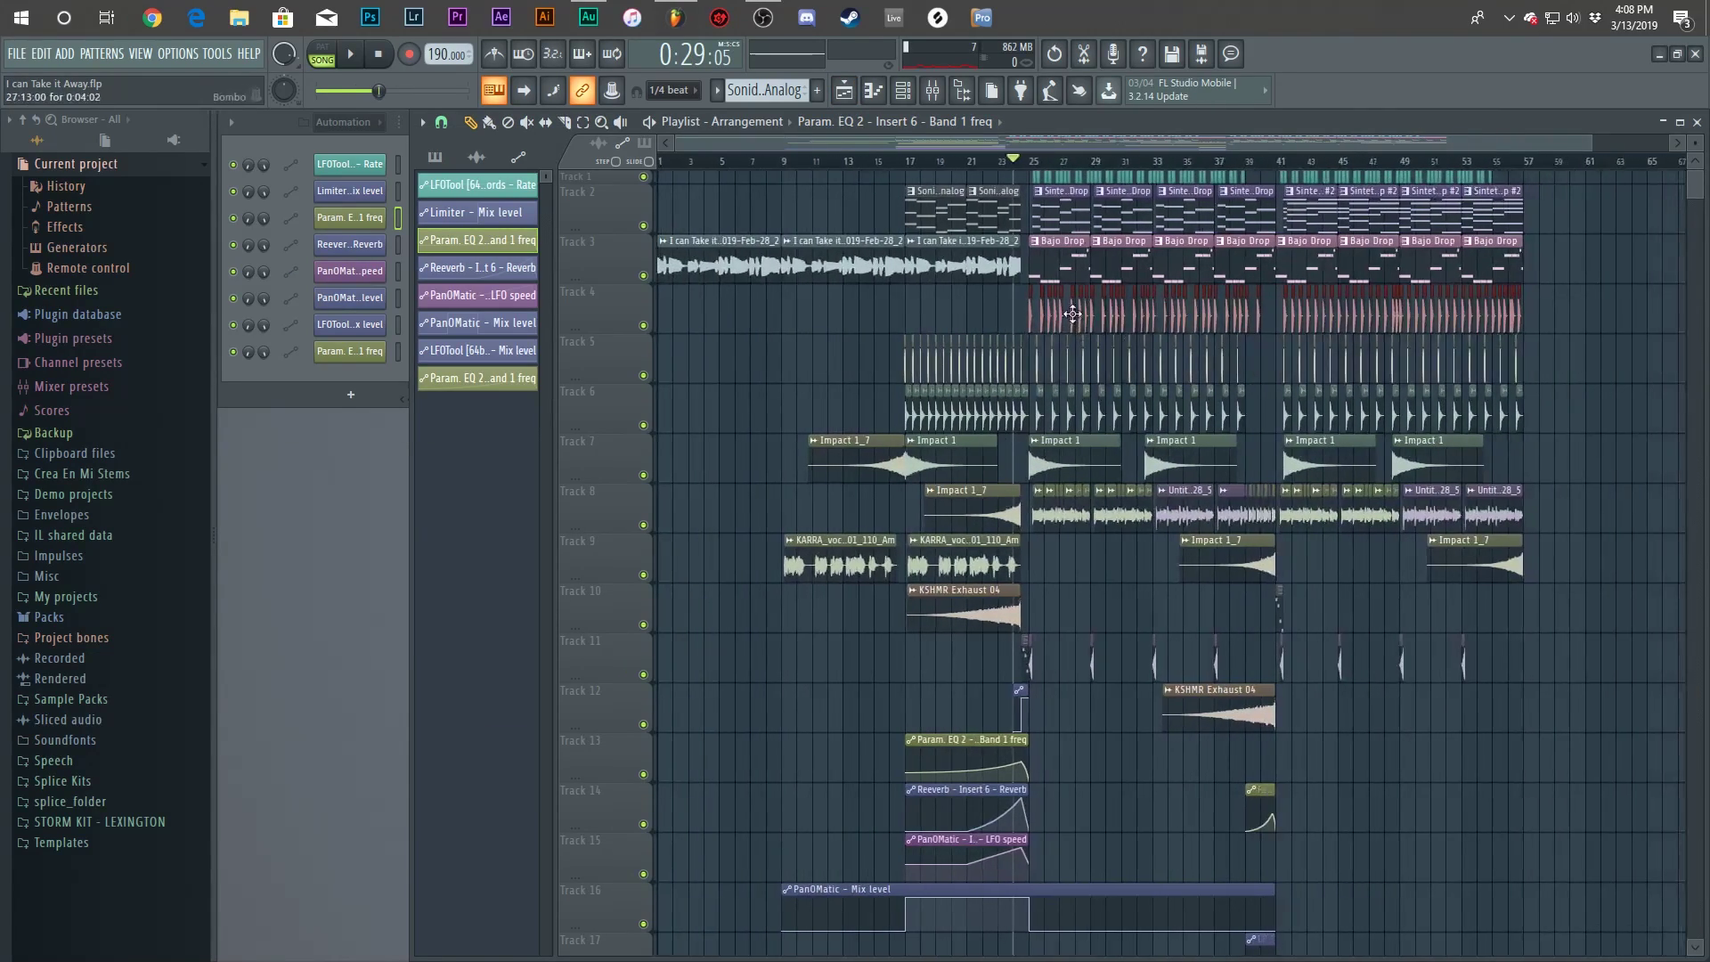
scroll(1072, 313, "up", 5)
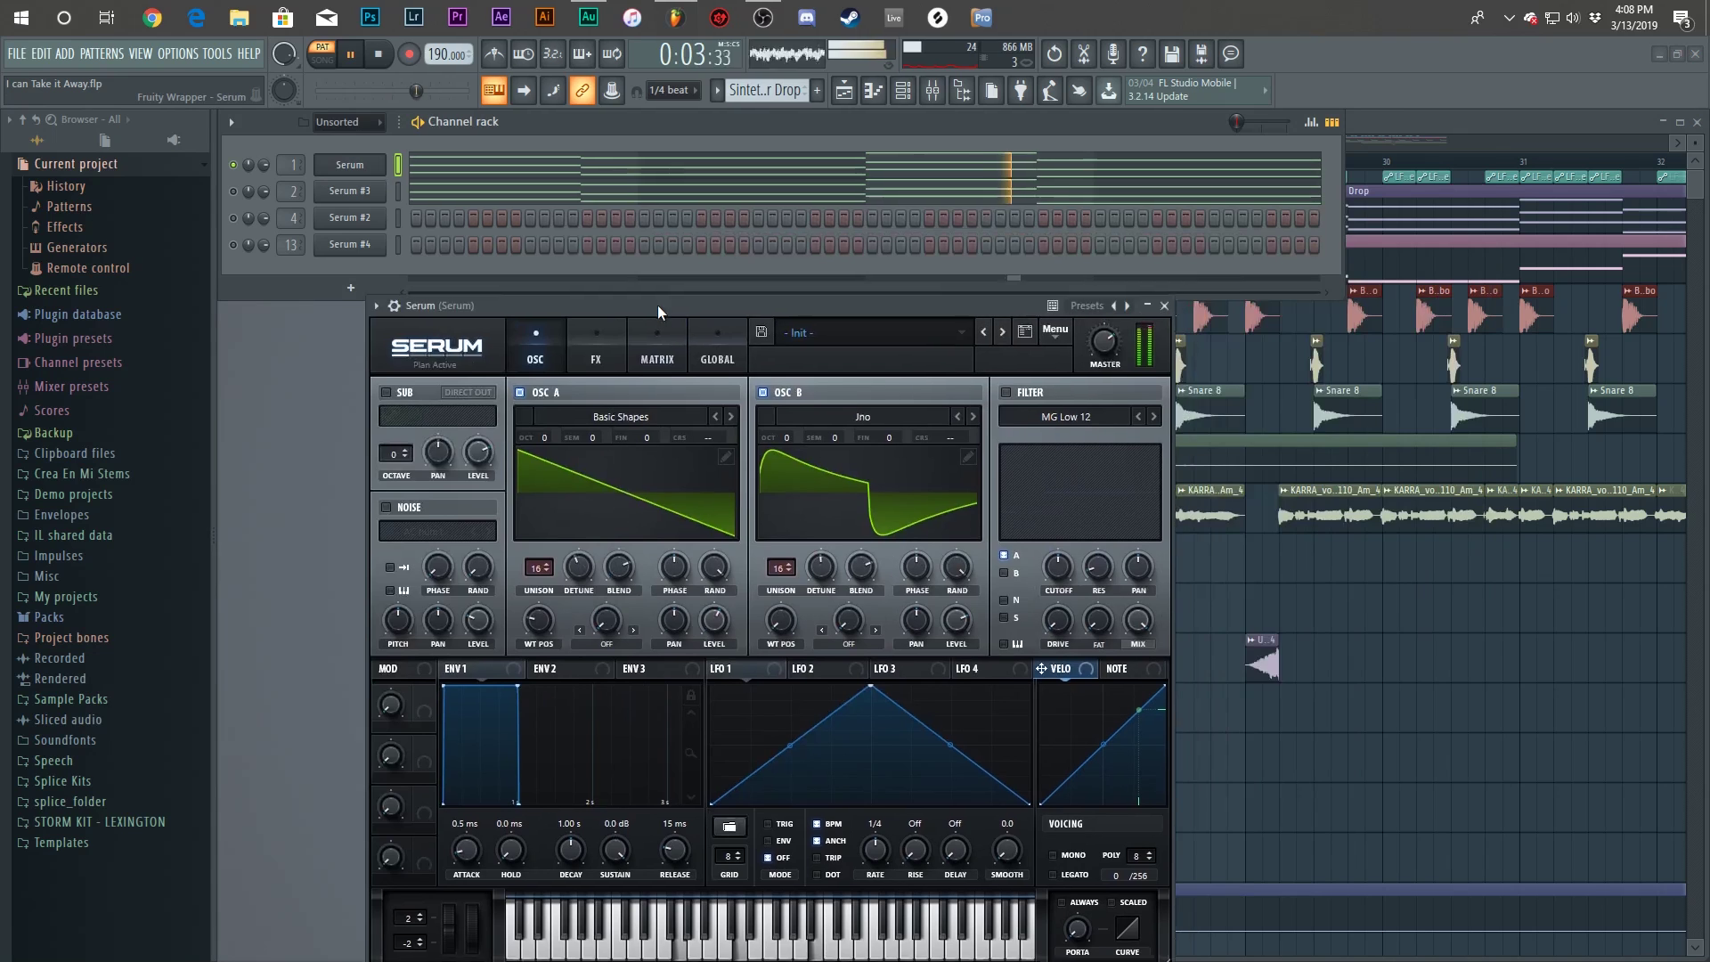
left_click_drag(657, 305, 621, 269)
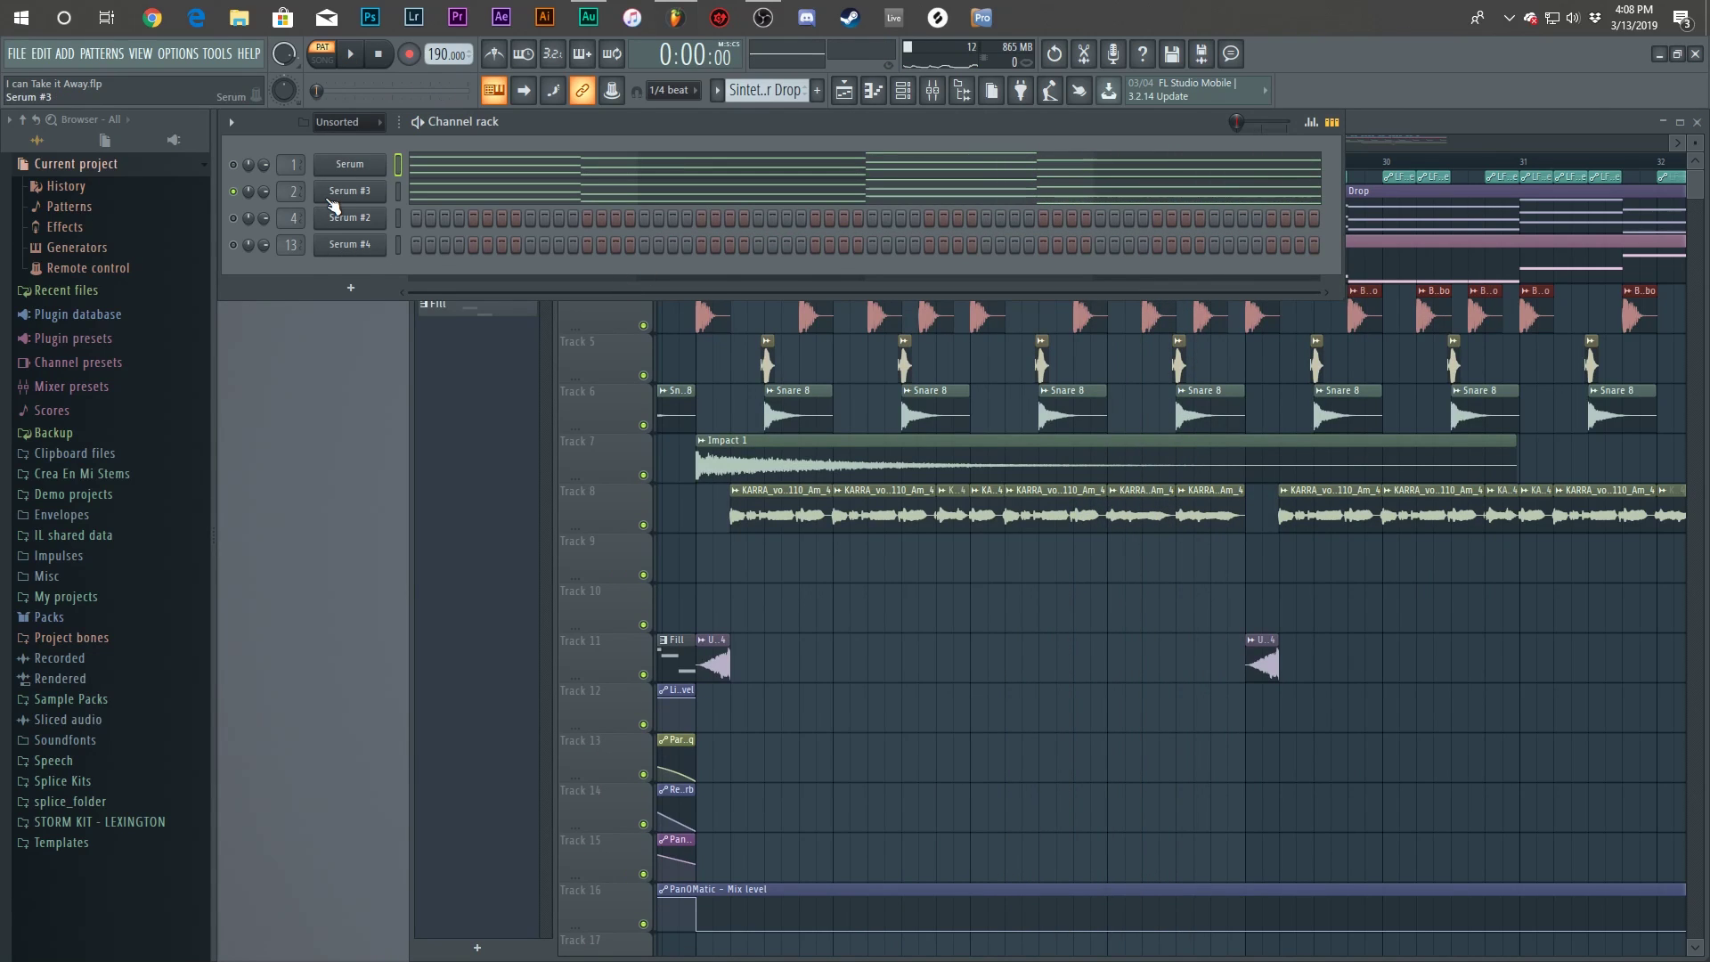
Solo the Serum #3 and Serum channels in turn while playing the Sintetizador Drop pattern, and examine Serum's oscillator settings.
left_click(333, 201)
key("space")
key("Escape")
key("space")
right_click(233, 165)
double_click(343, 173)
left_click(346, 171)
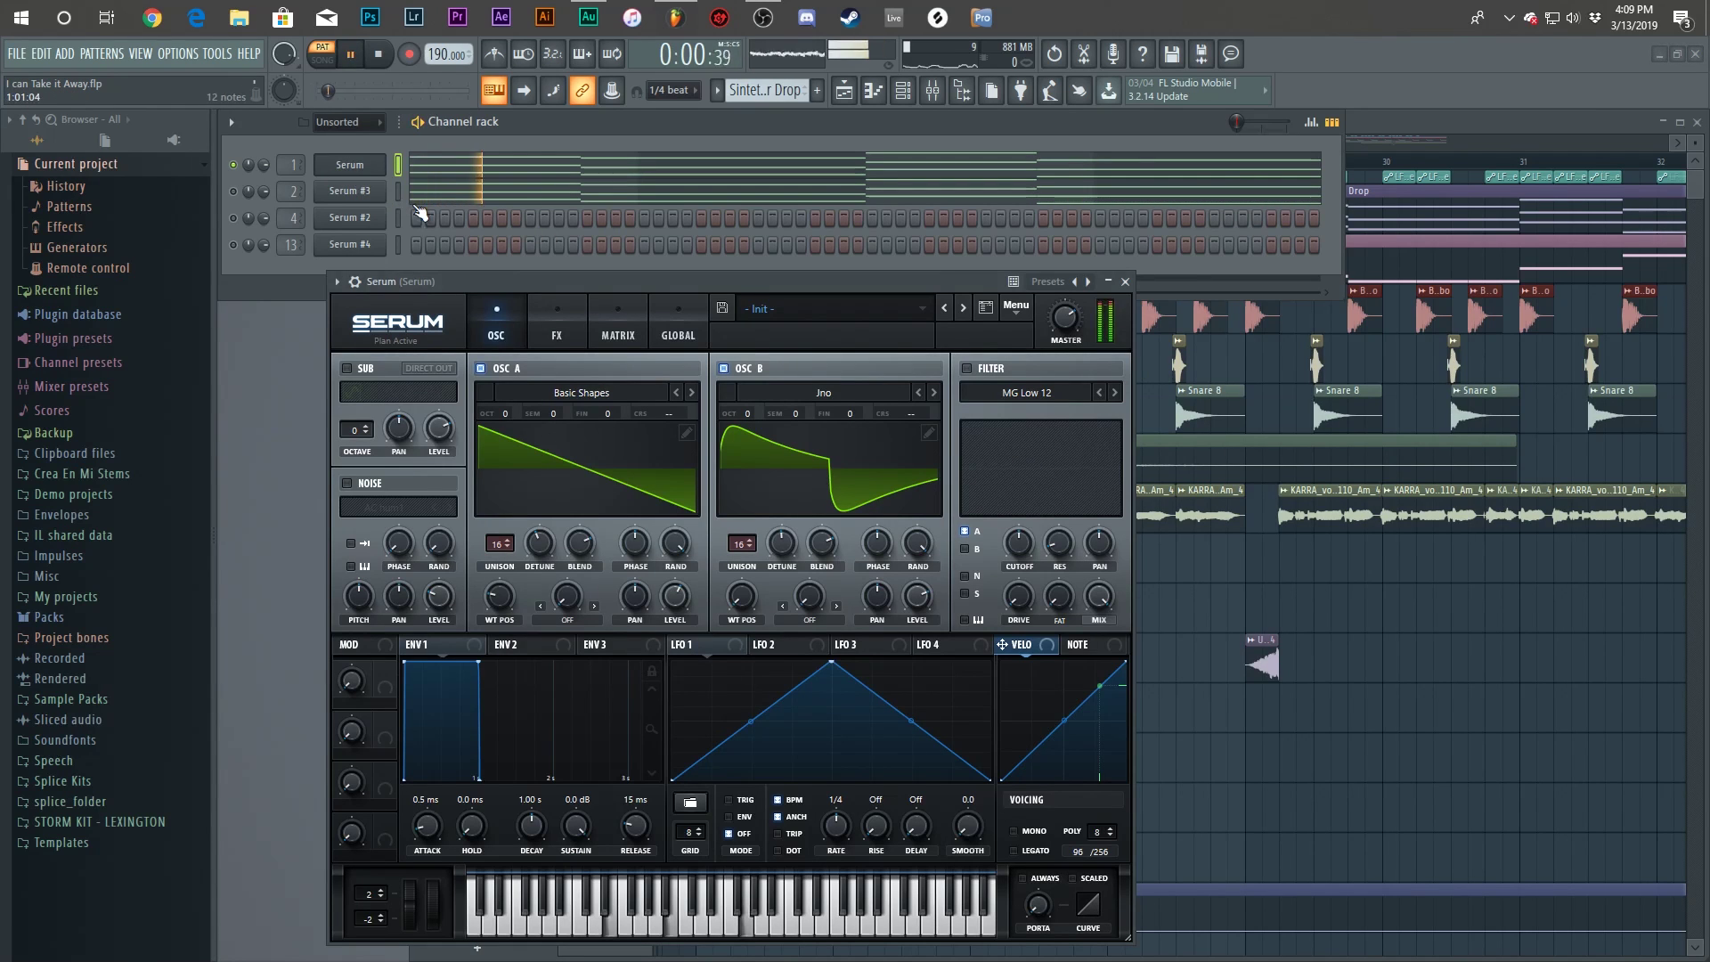
key("Escape")
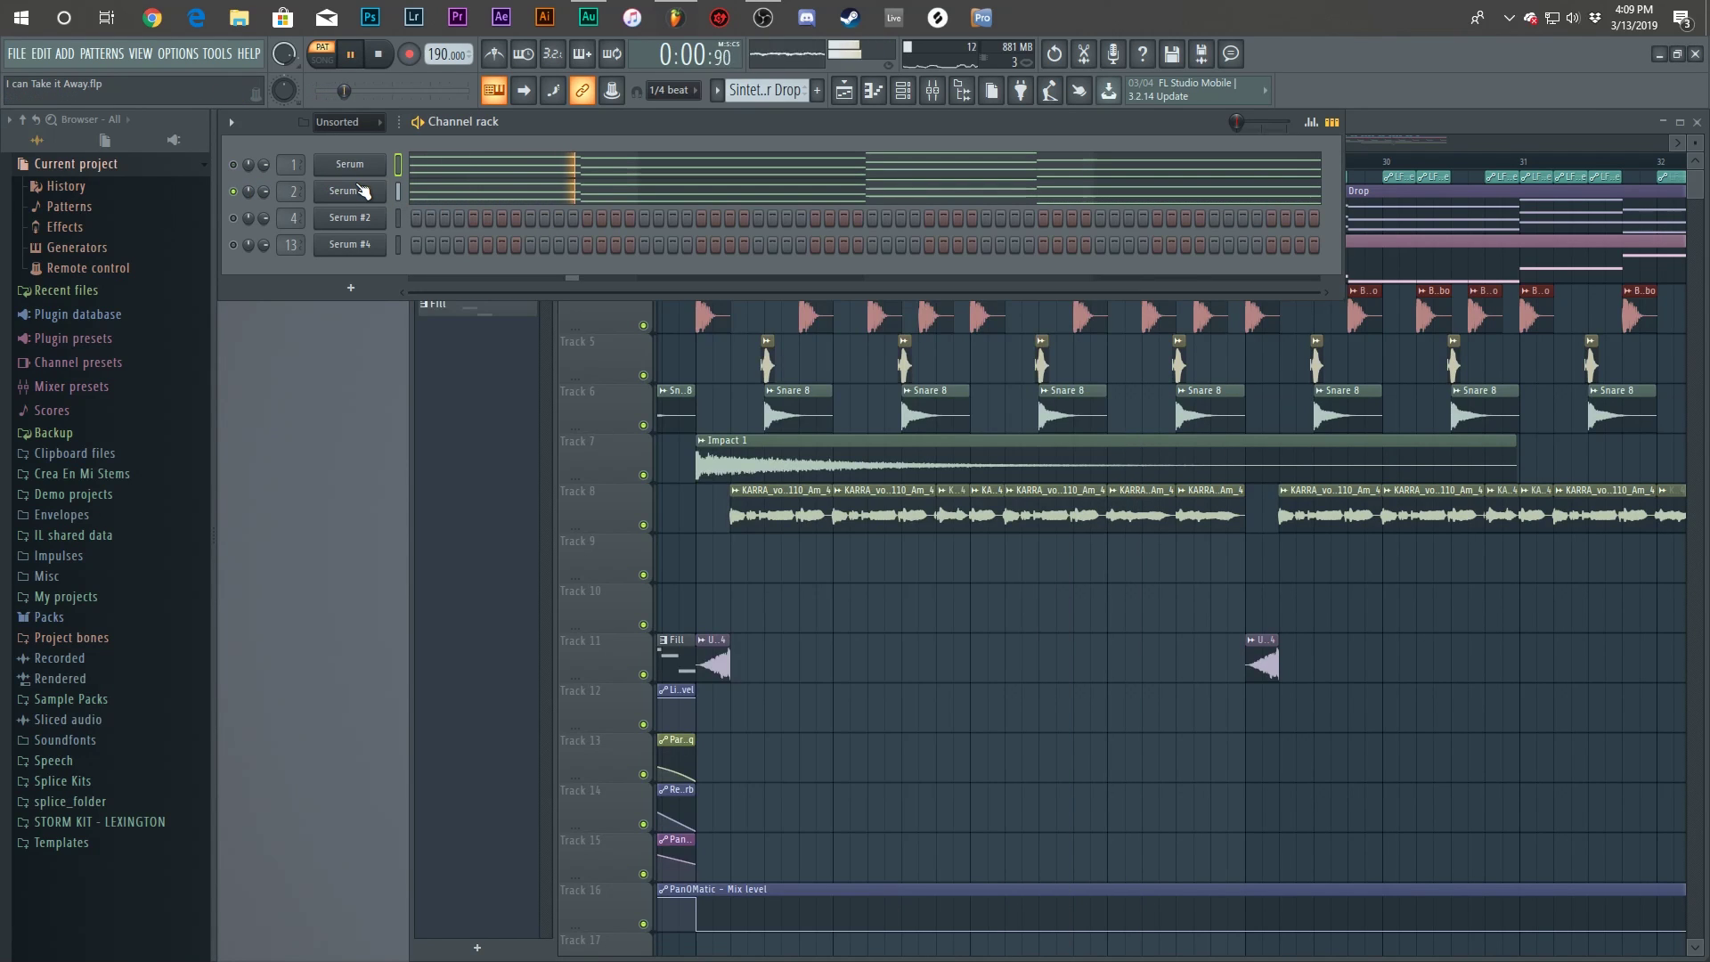
Open Soundgoodizer on the Serum insert in the mixer and play the Sintetizador Drop pattern through it.
left_click(934, 98)
left_click(317, 521)
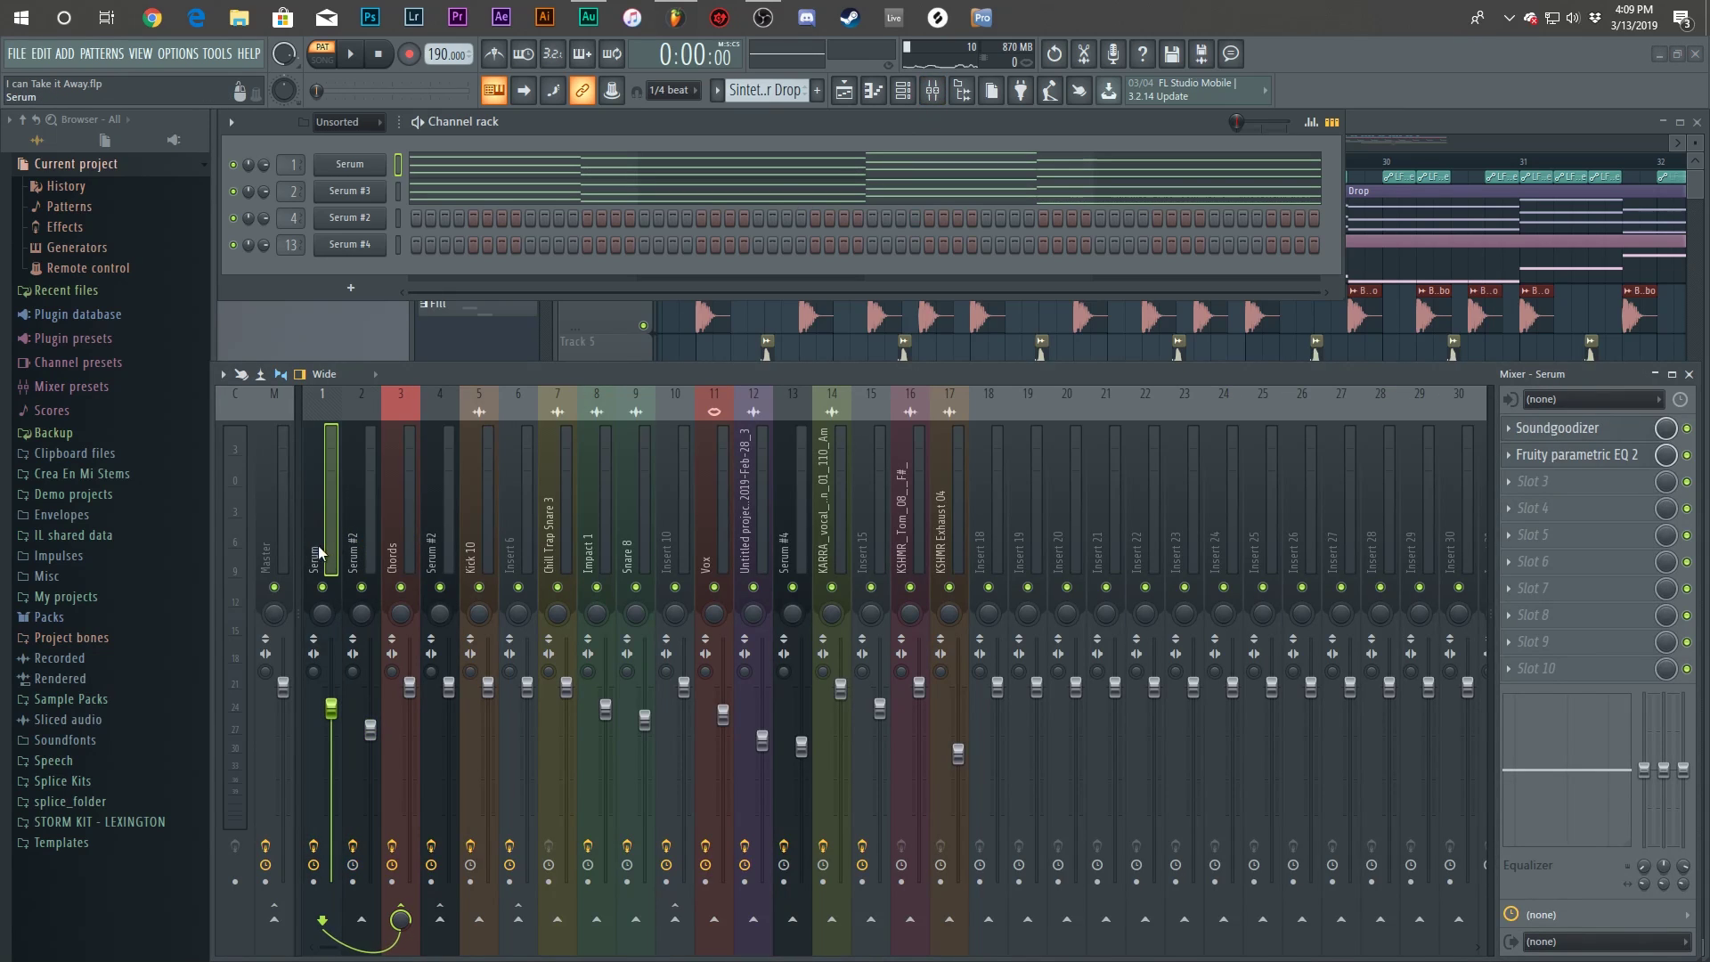
left_click(1594, 428)
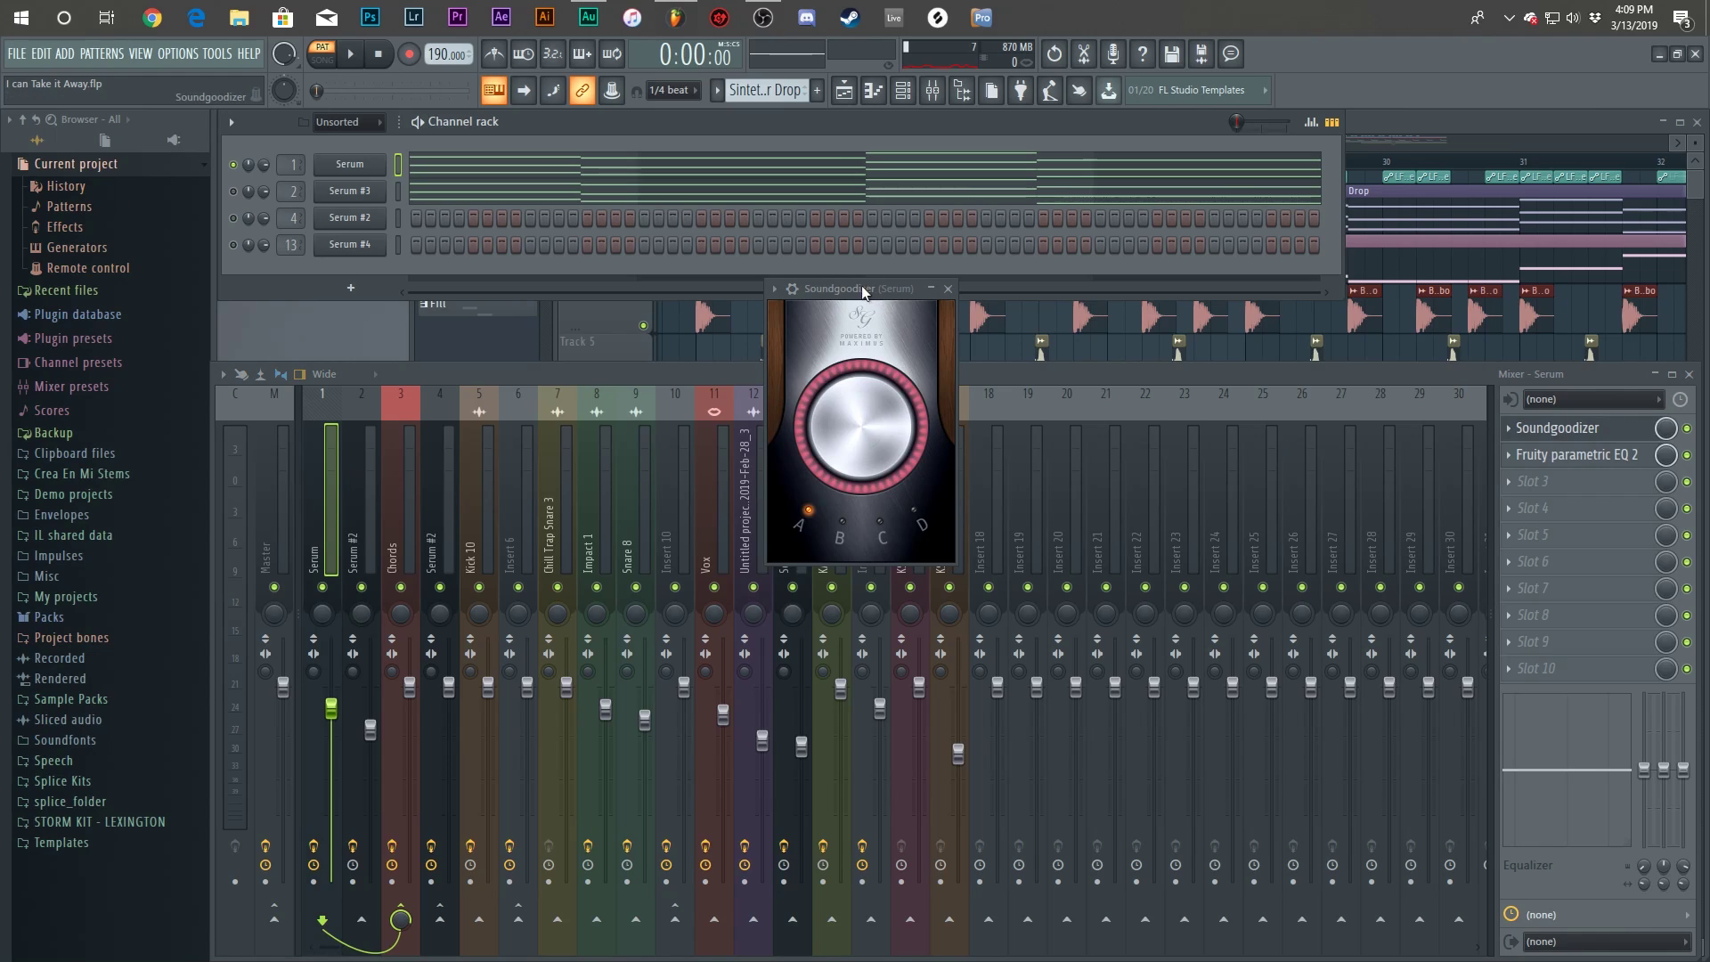
left_click_drag(862, 292, 914, 319)
key("space")
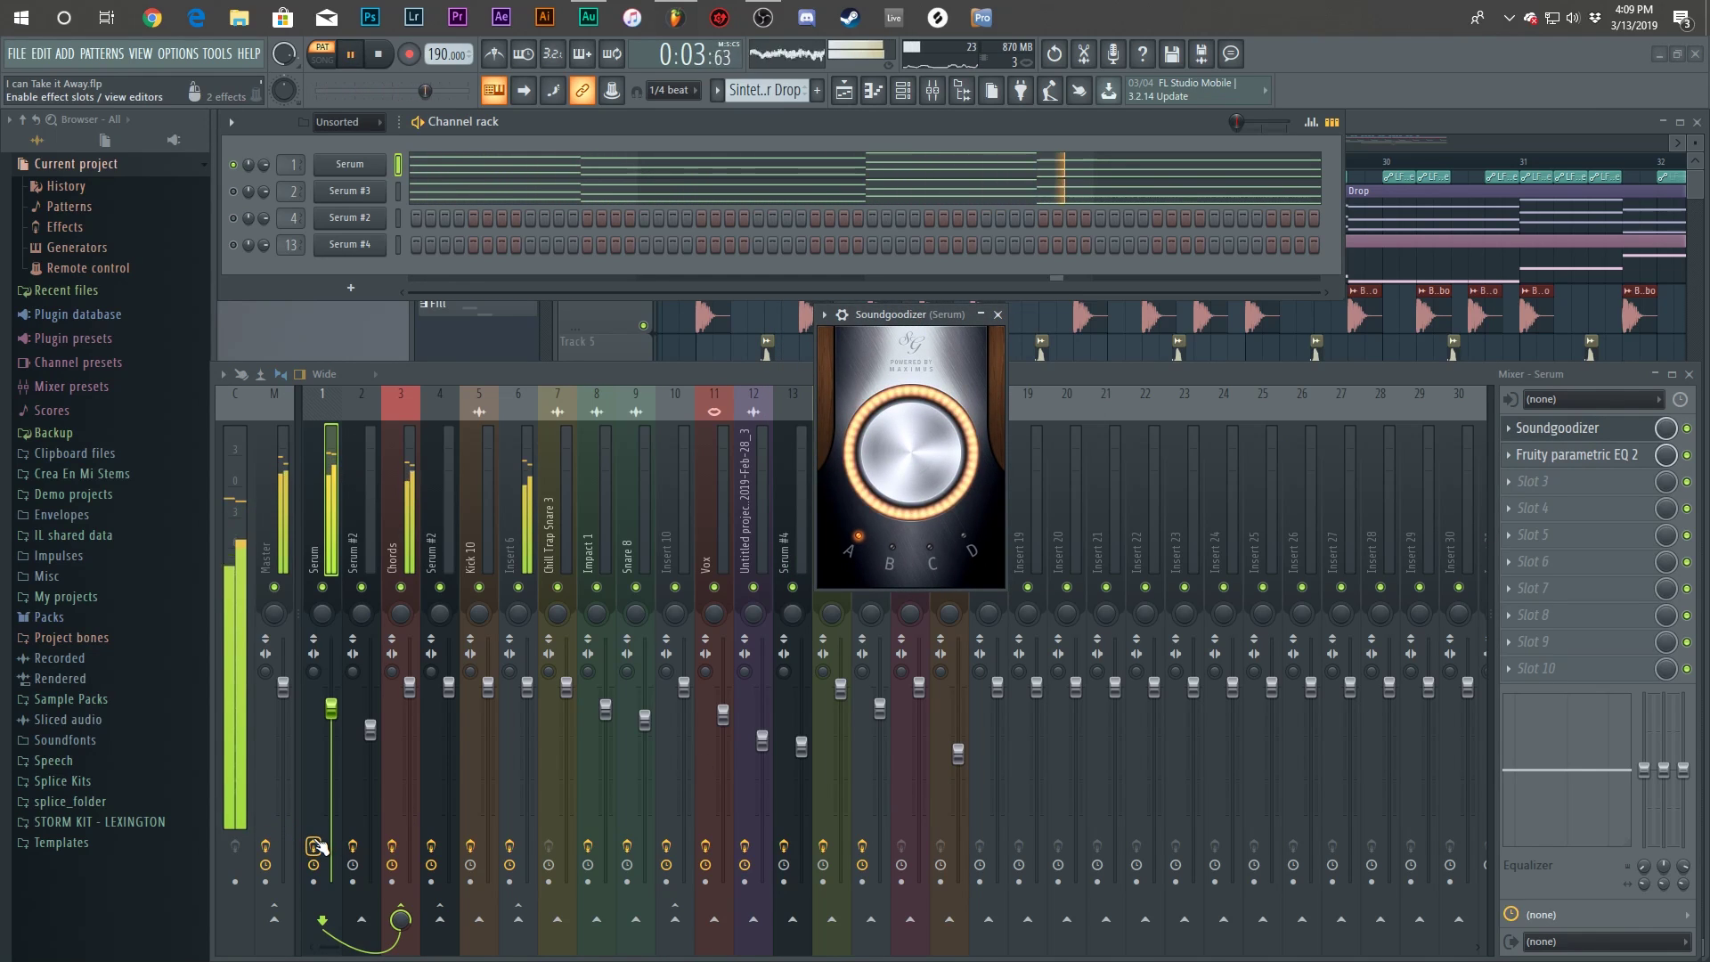
Stop playback and examine the Fruity parametric EQ 2 curves on the Serum and Serum #2 mixer inserts.
left_click(1543, 456)
key("space")
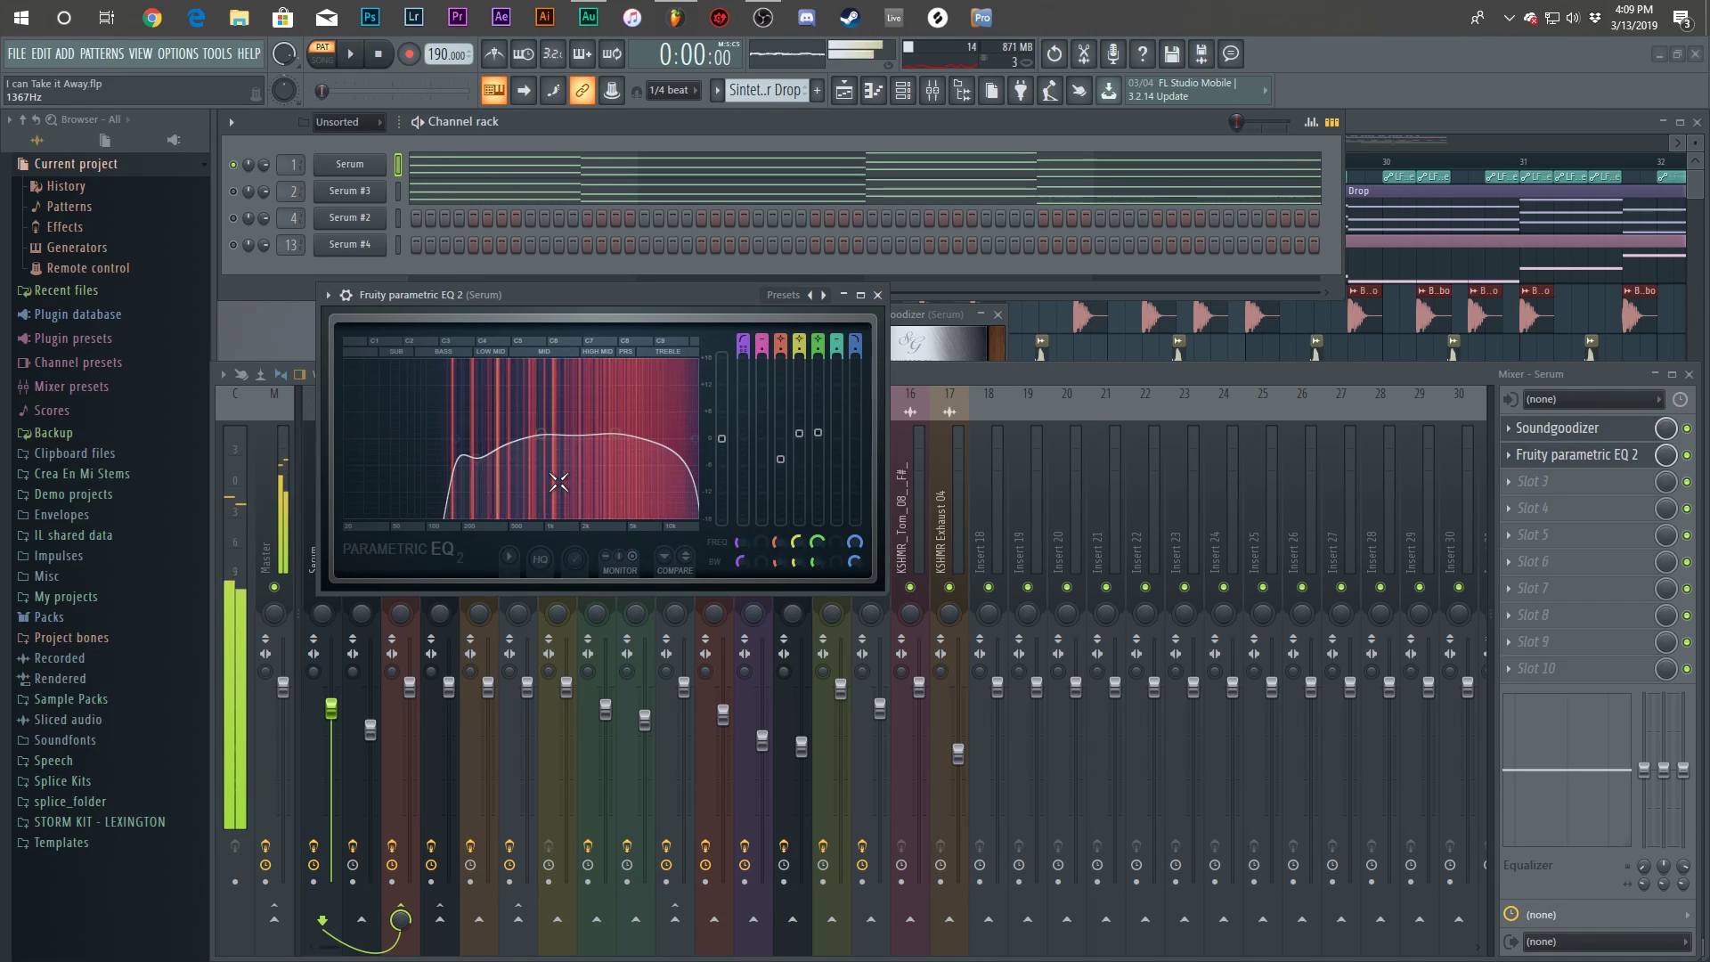
key("Escape")
left_click(350, 190)
key("Escape")
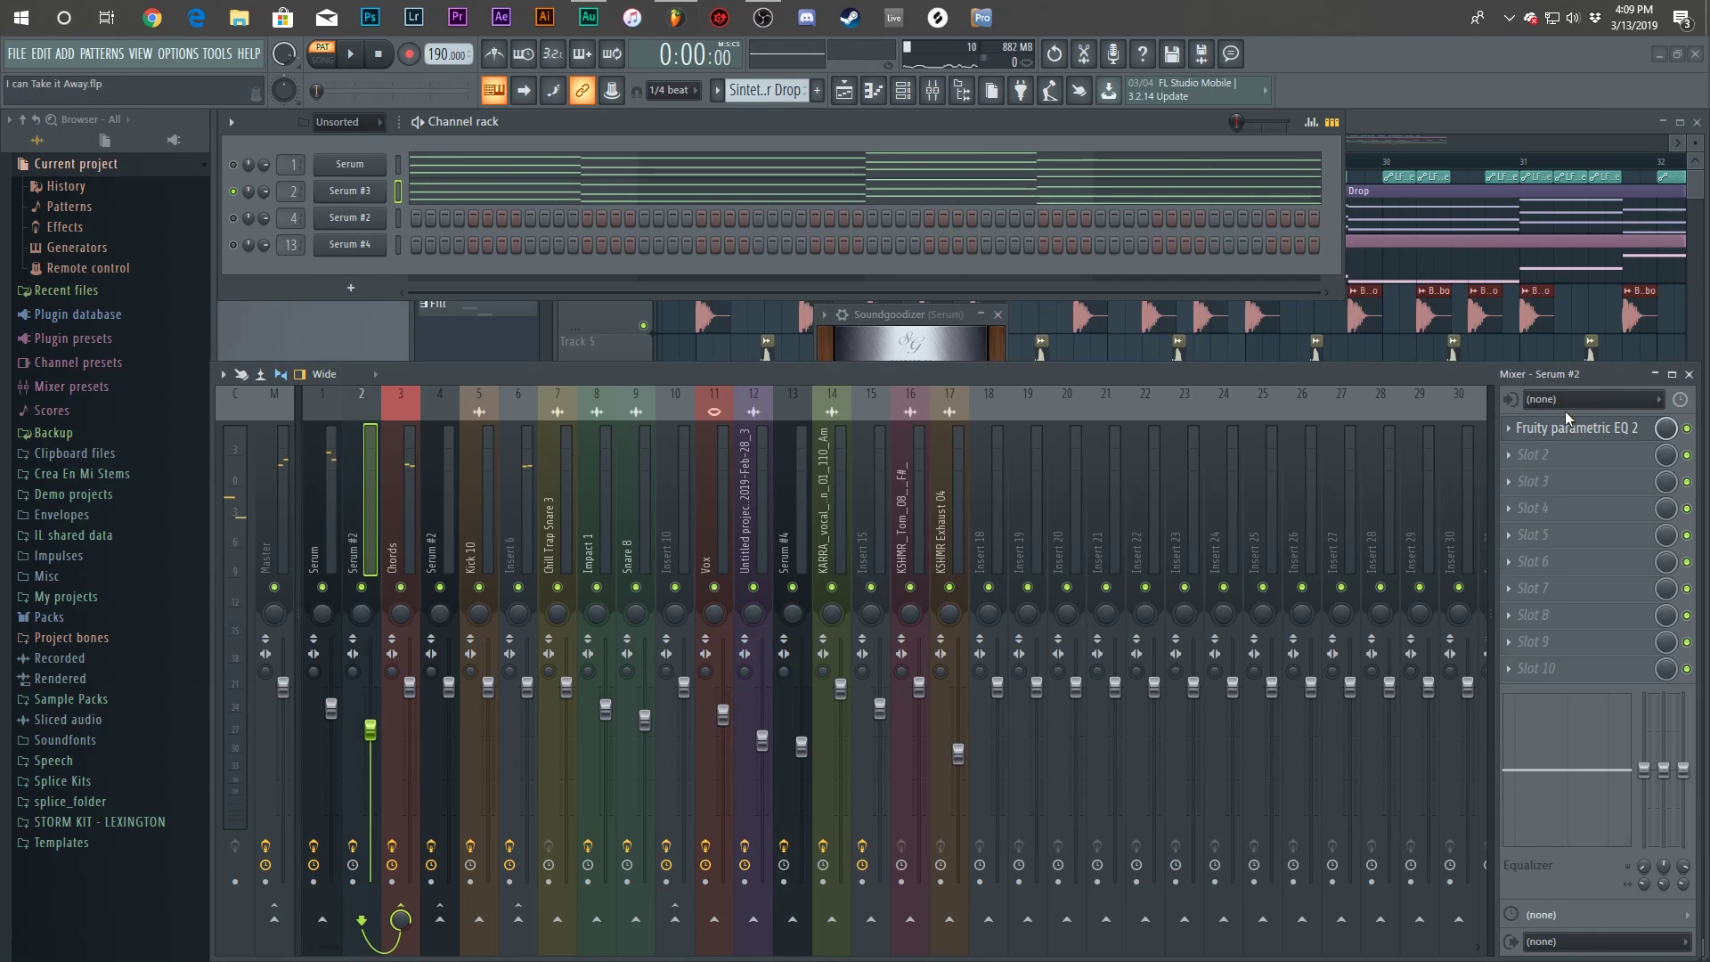
left_click(1565, 427)
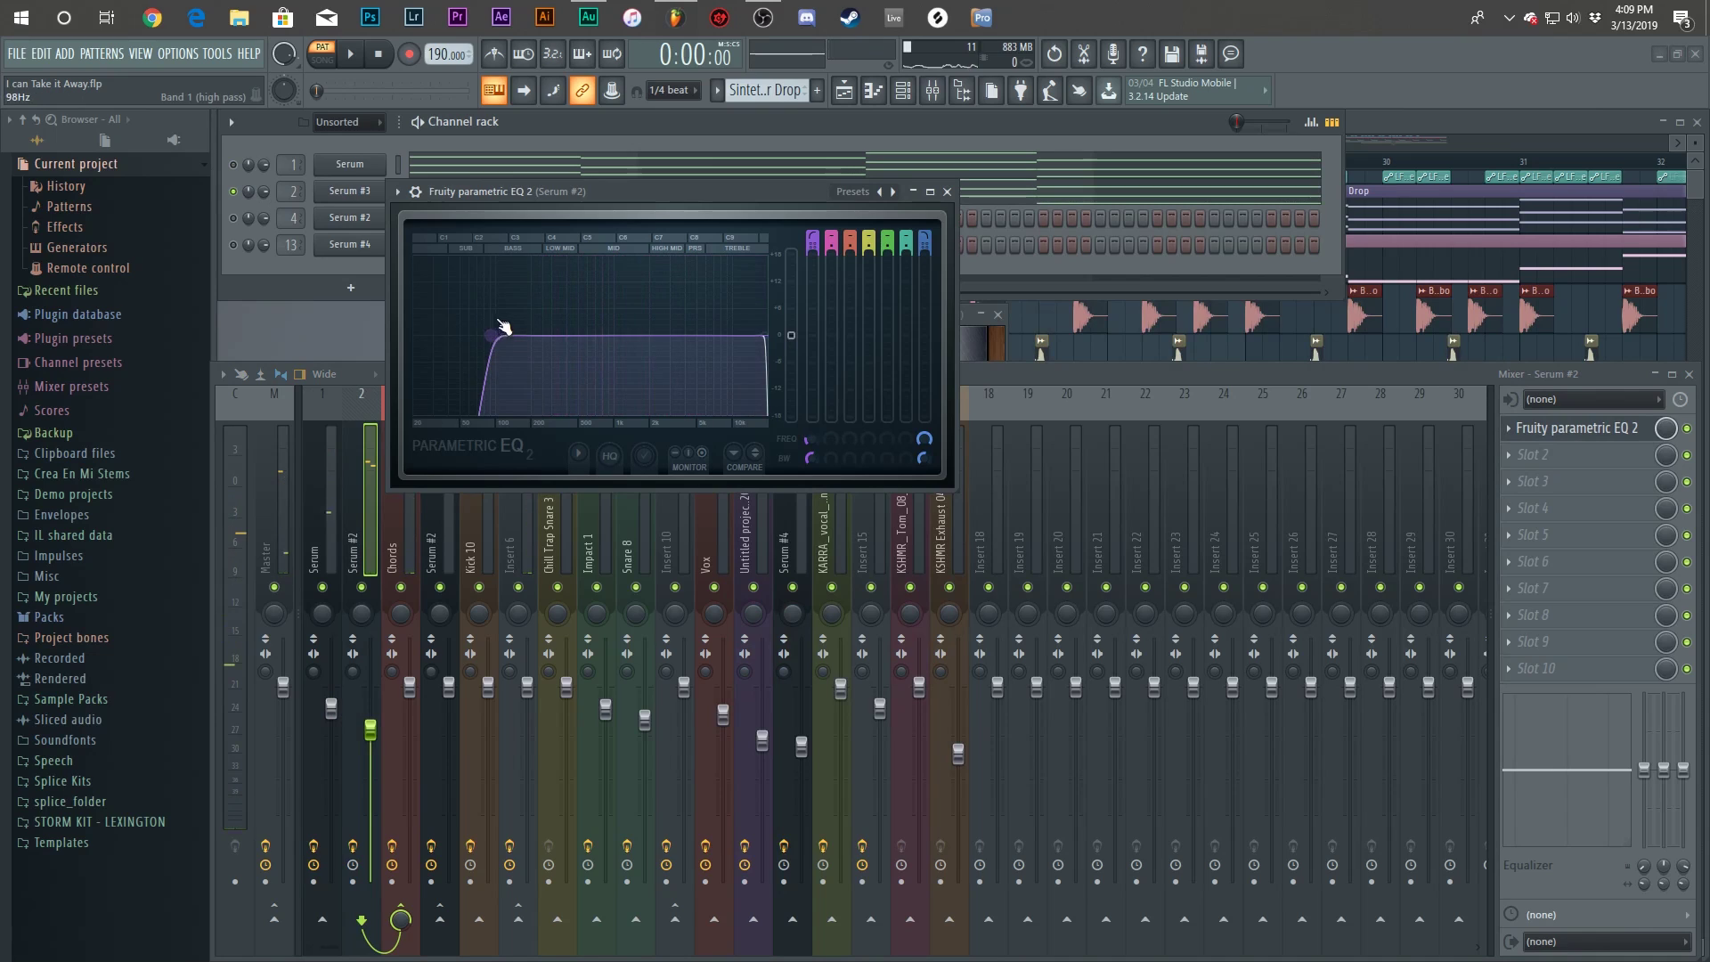
key("Escape")
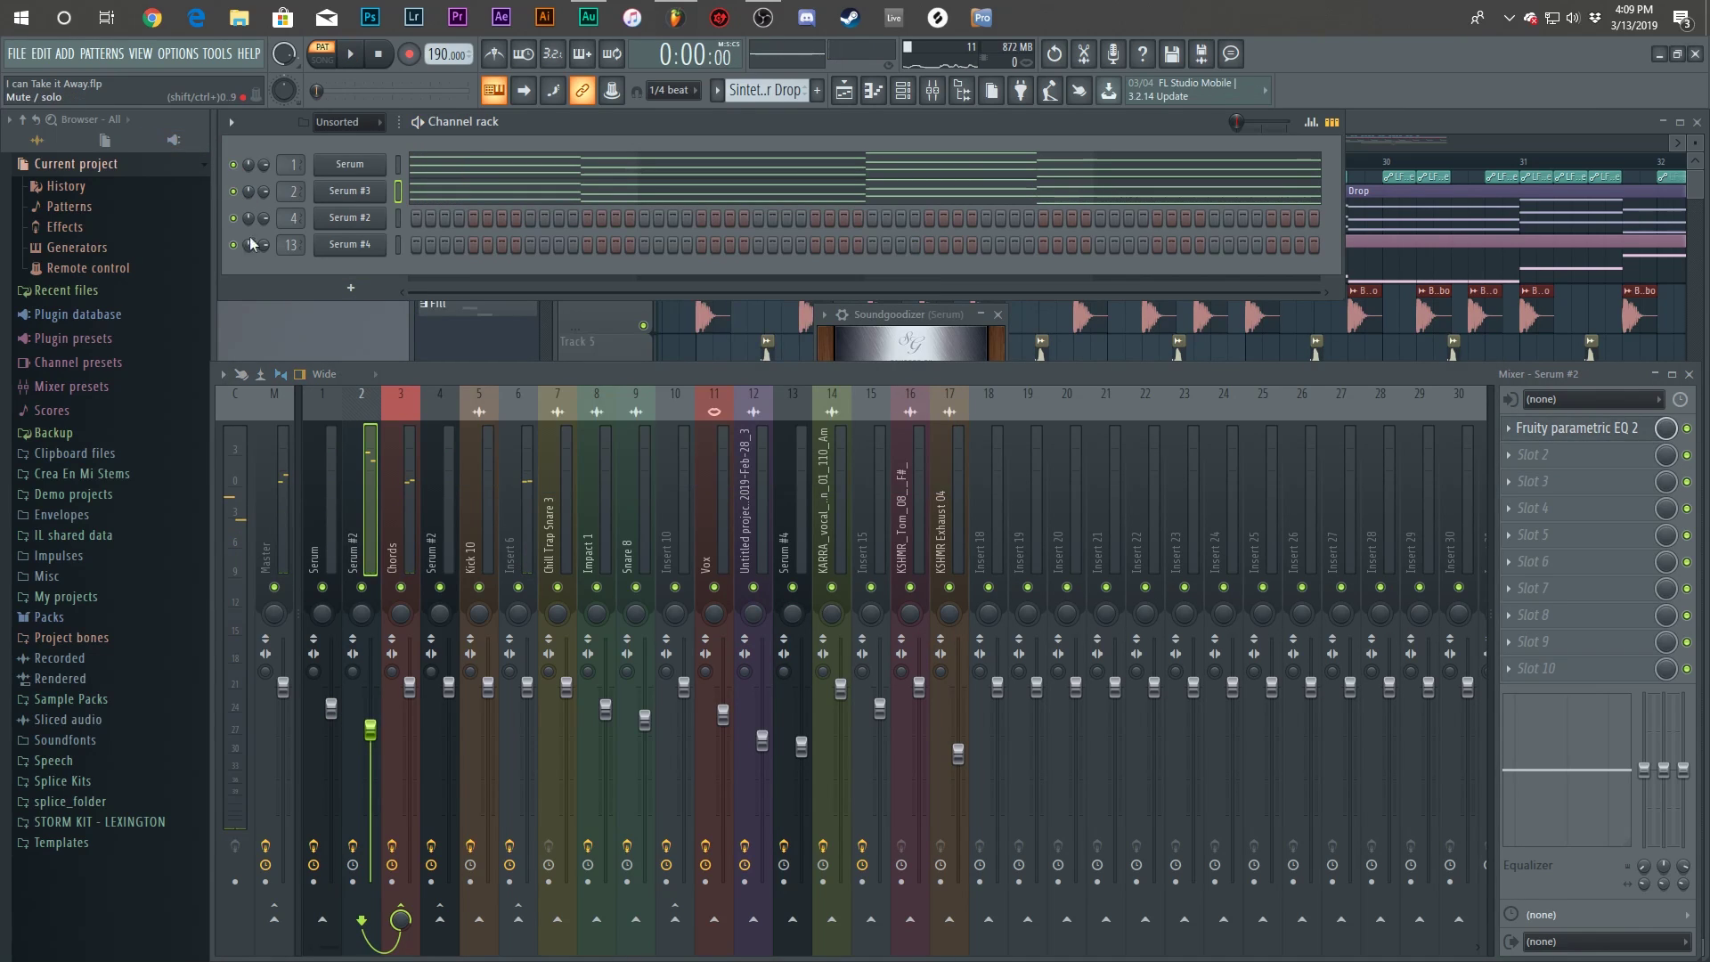
Select the Chords mixer insert, view its LFOTool effect, and close the LFOTool and Soundgoodizer windows.
left_click(417, 455)
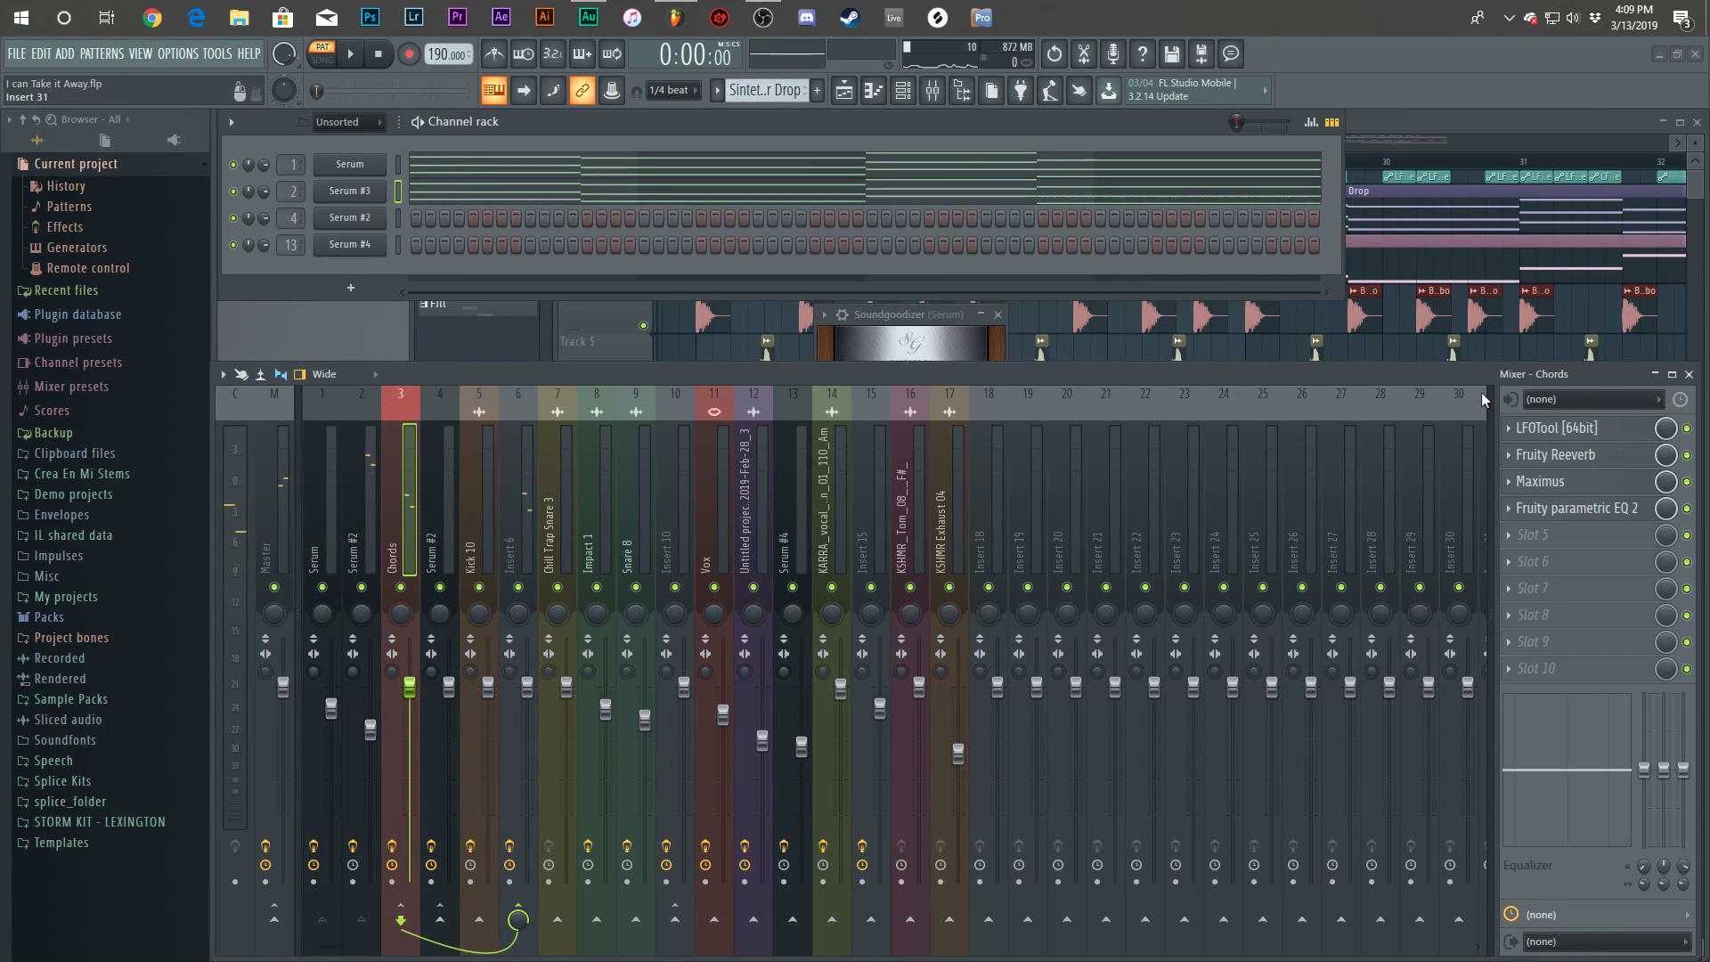
left_click(1528, 428)
left_click_drag(1007, 319, 848, 374)
left_click(983, 374)
left_click(998, 314)
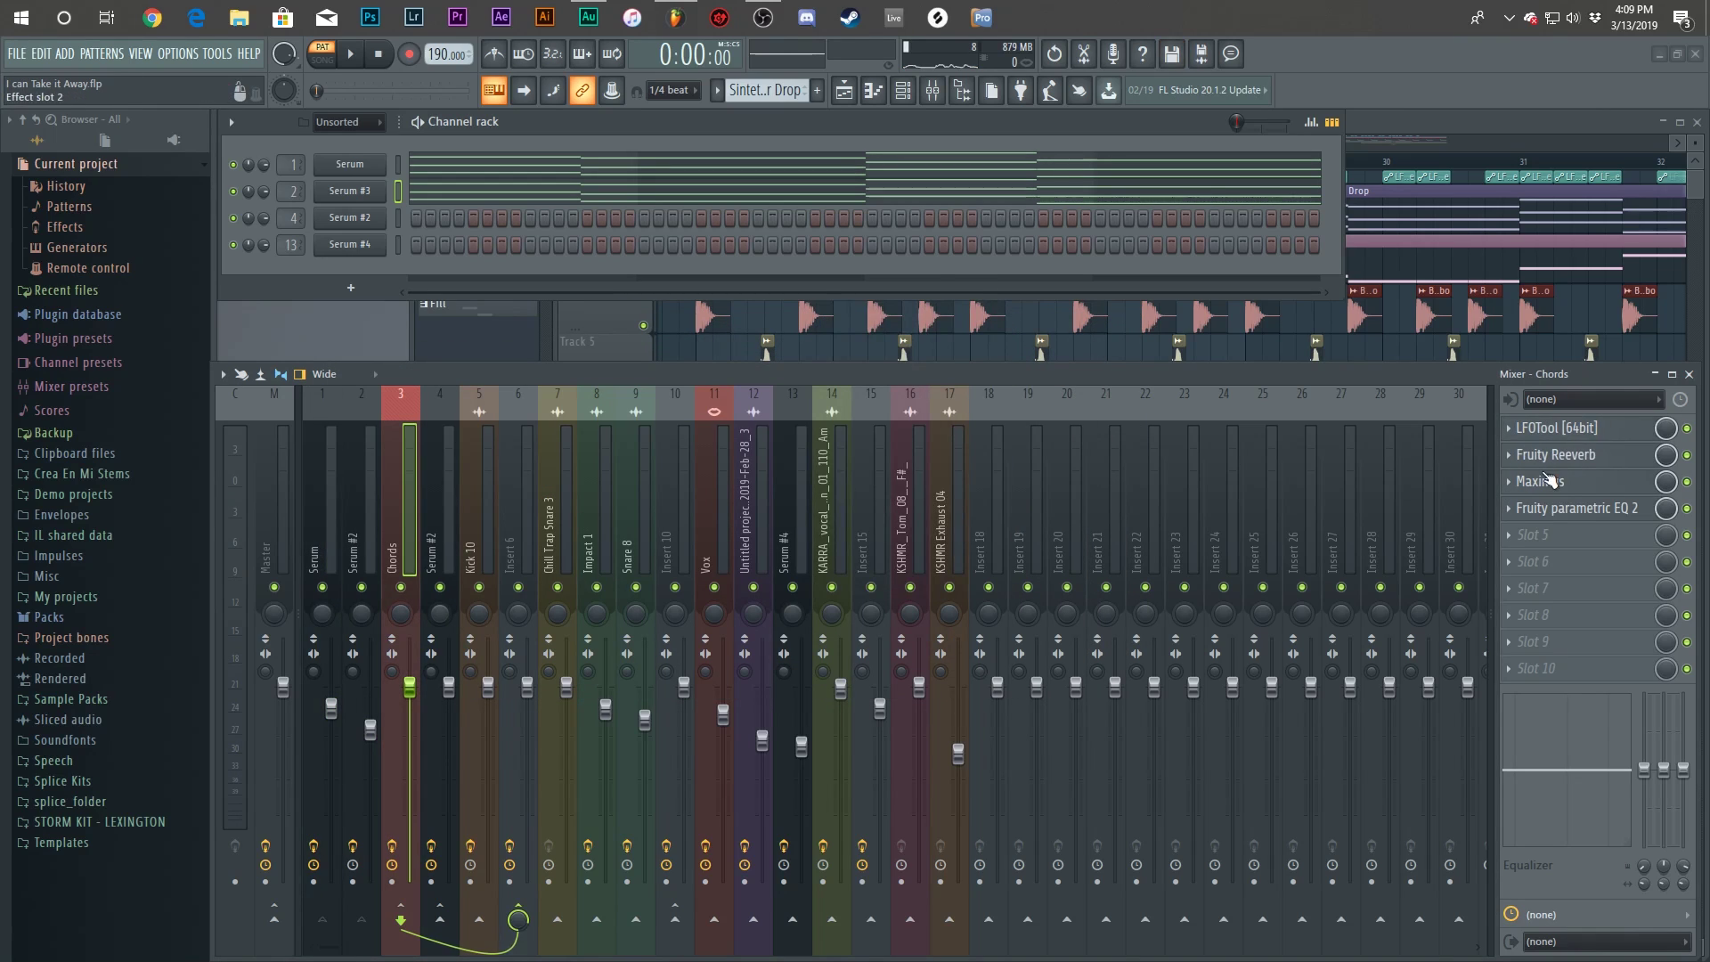
Examine the Fruity Reeverb, Maximus bands and Fruity parametric EQ 2 on the Chords insert, closing the EQ window.
left_click(1593, 456)
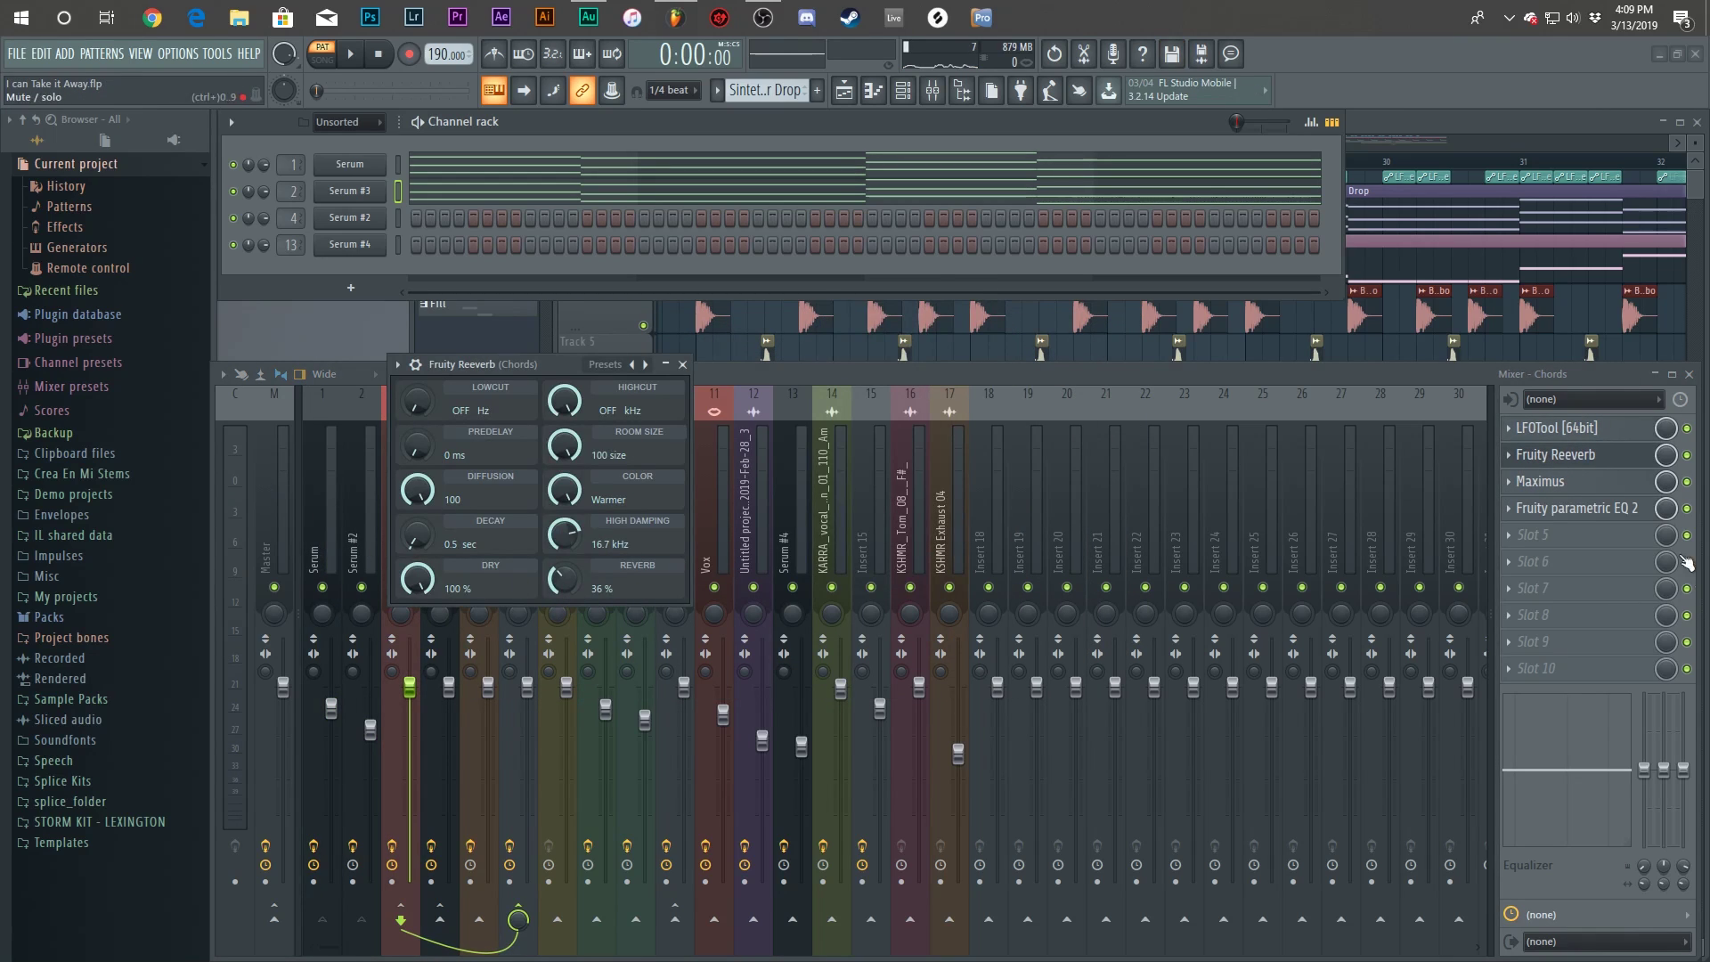
left_click(1571, 486)
left_click(529, 549)
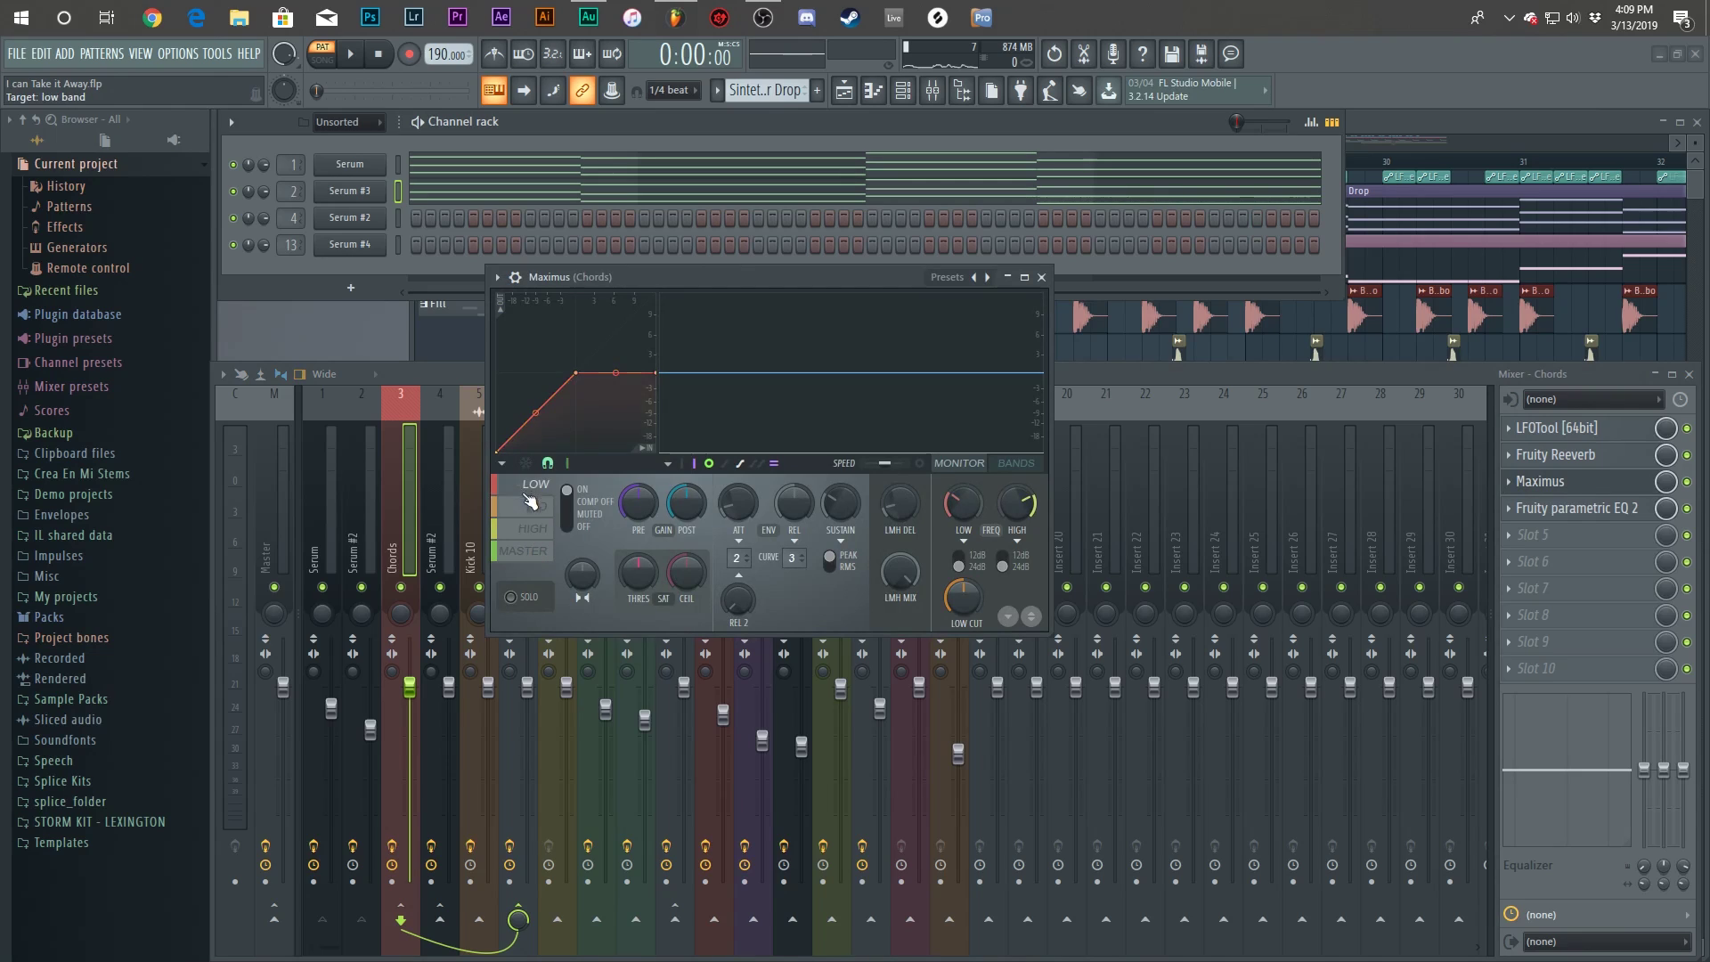
left_click(1013, 472)
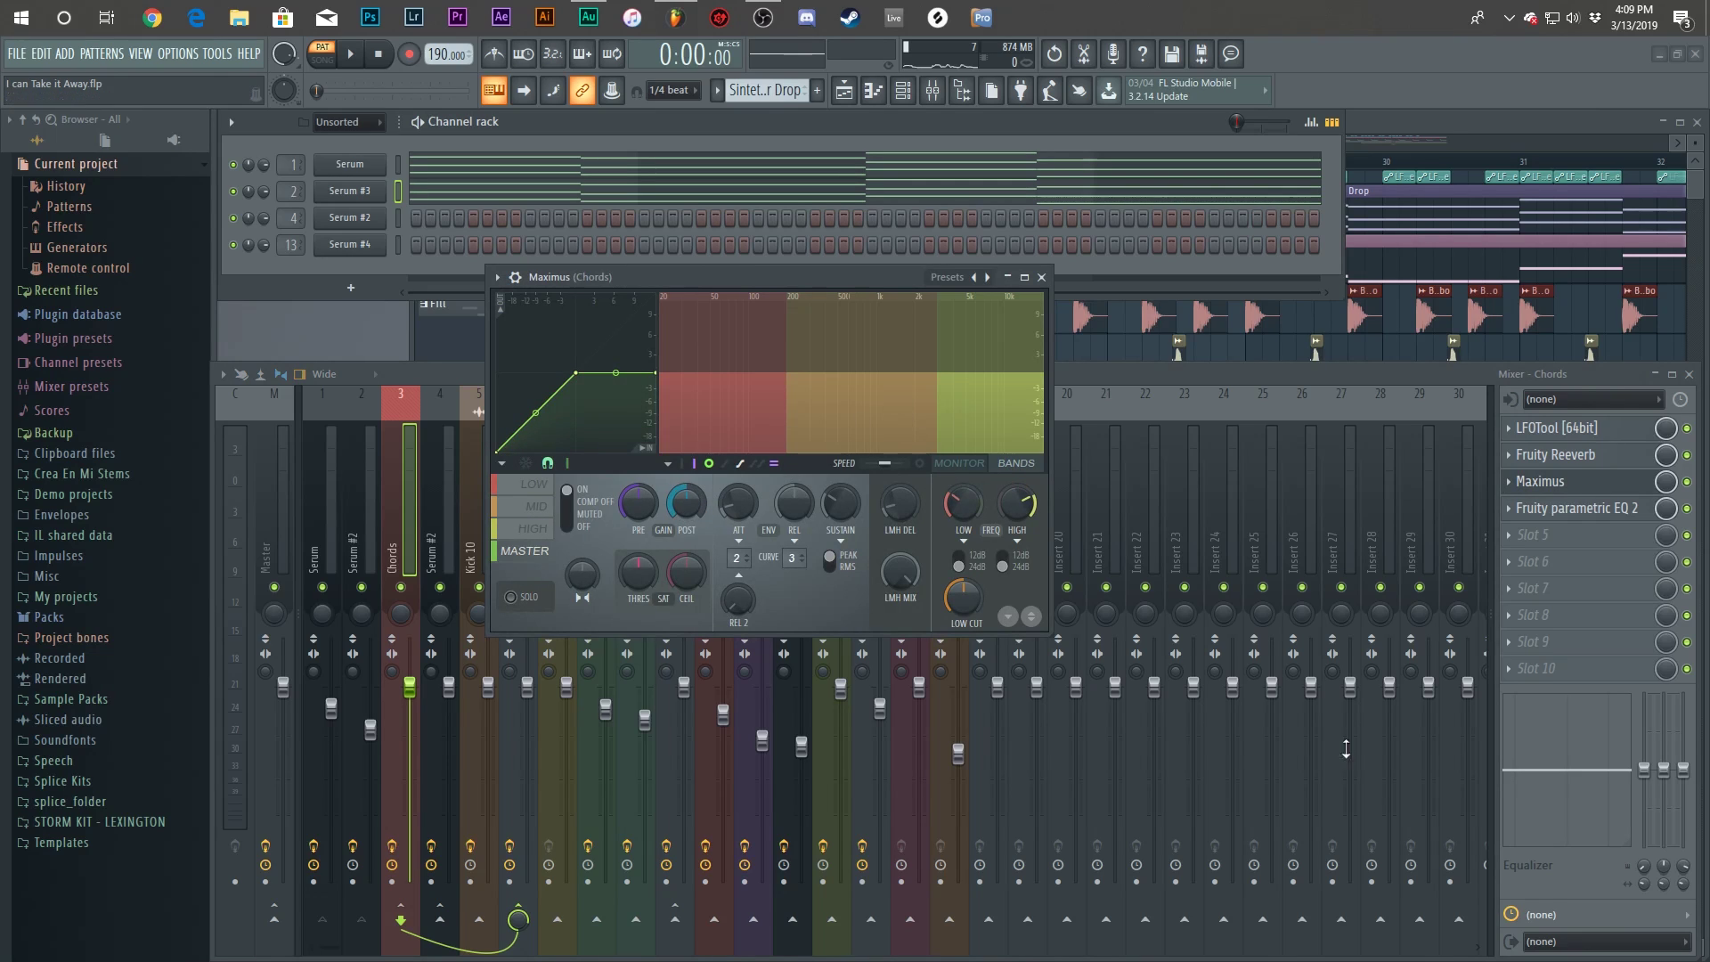
left_click(1572, 508)
mouse_move(648, 426)
left_mouse_down()
mouse_move(686, 401)
mouse_move(705, 475)
mouse_move(664, 430)
left_mouse_up()
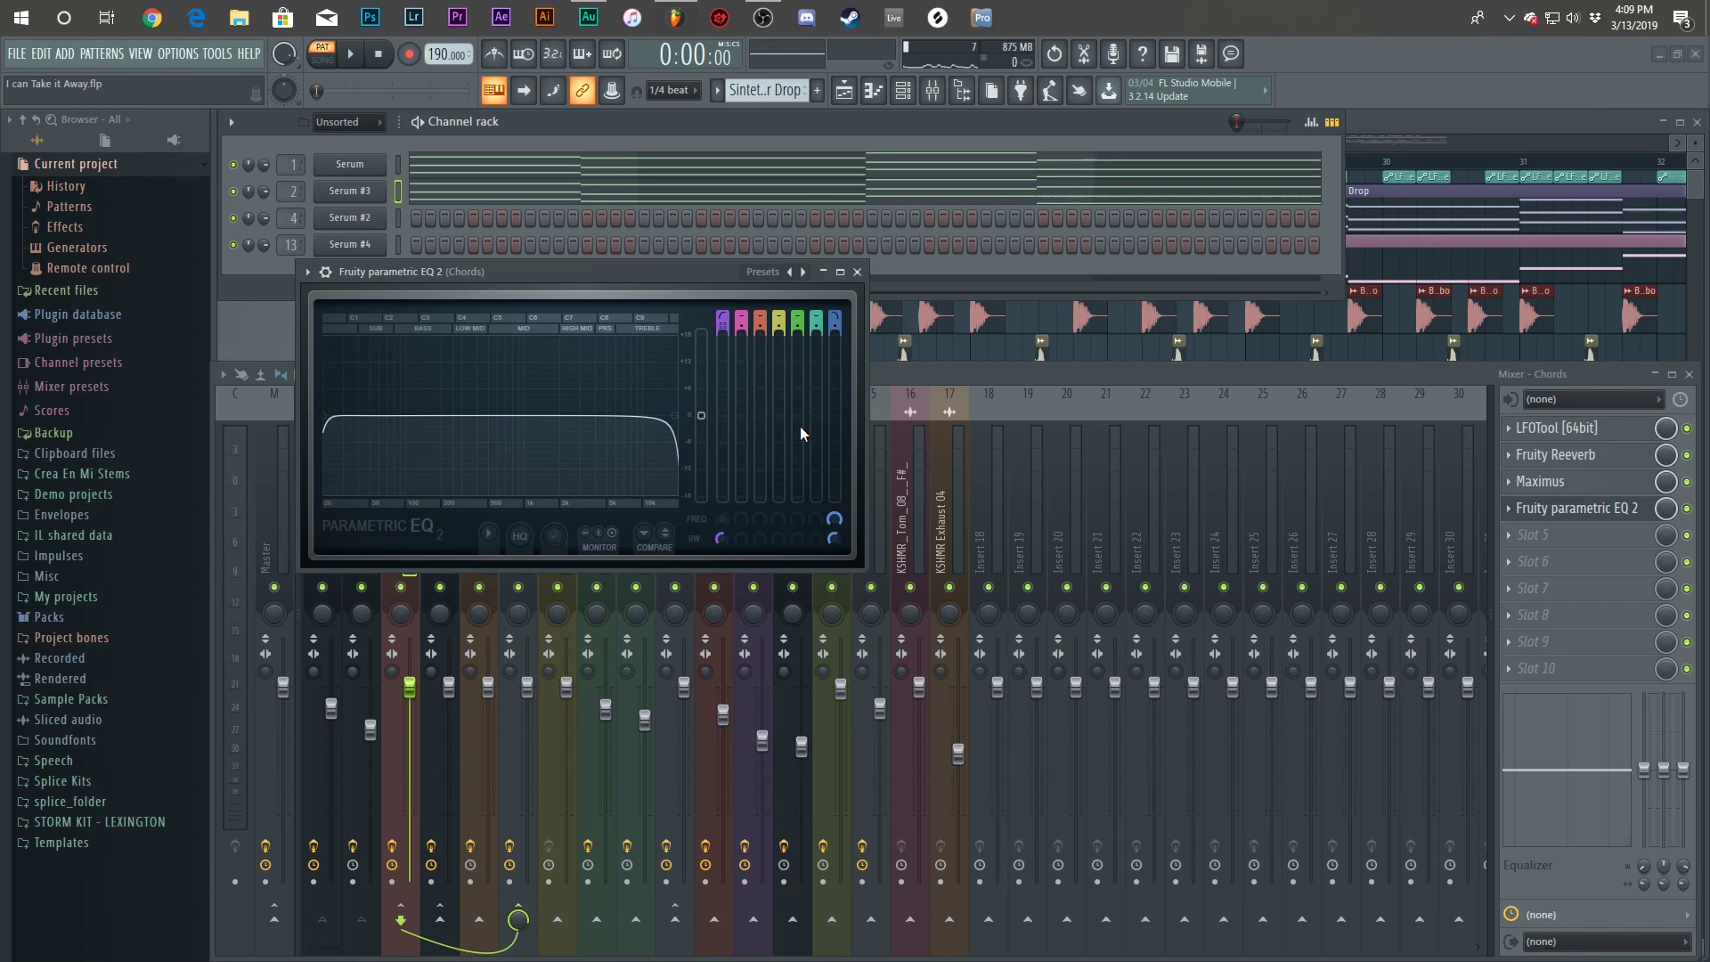
left_click(857, 272)
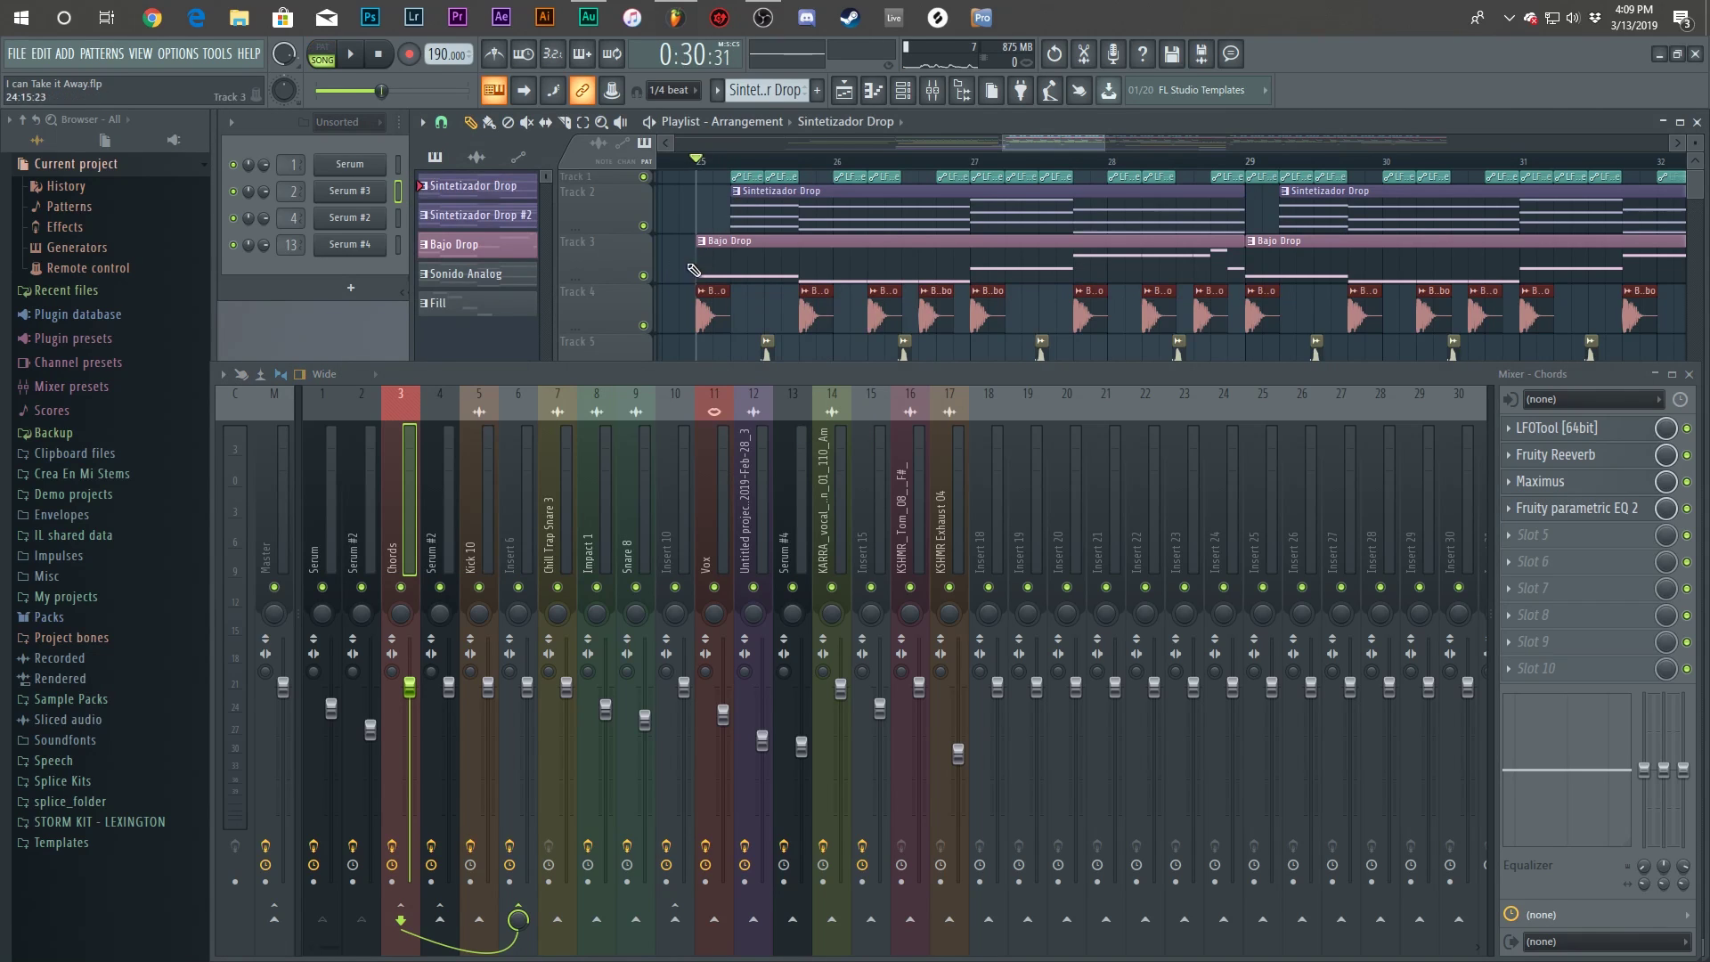
Solo the Bajo Drop track and play it from bar 25 with the Serum #2 mixer insert selected.
right_click(643, 277)
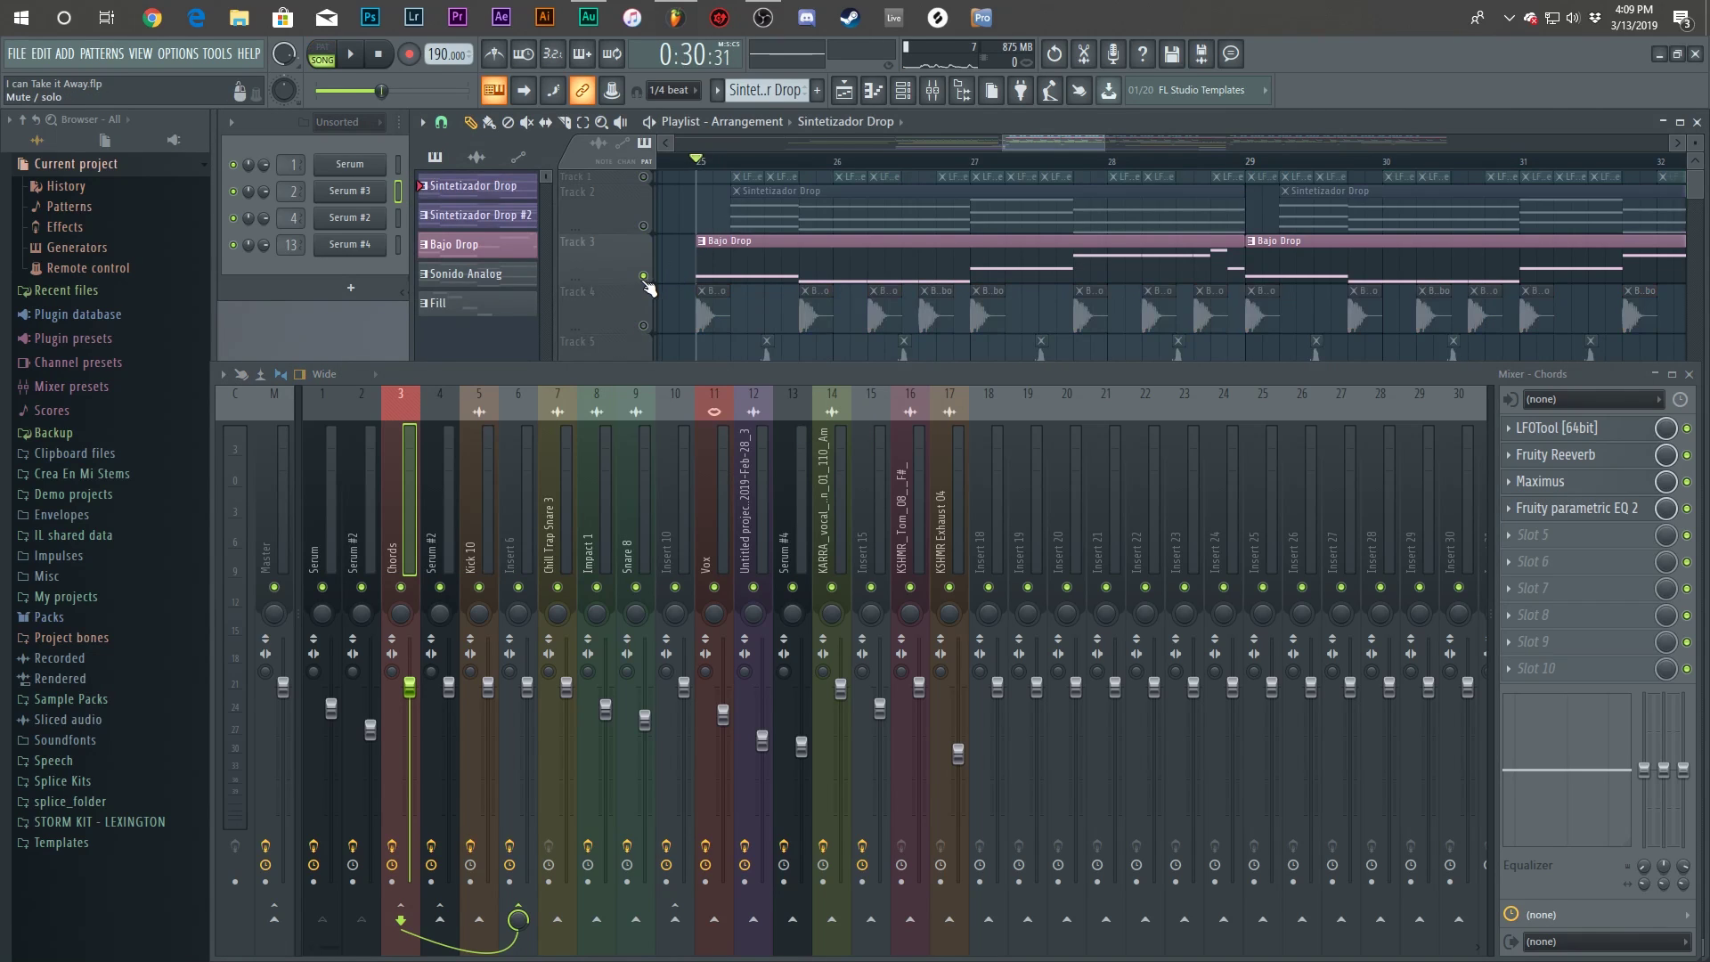
key("space")
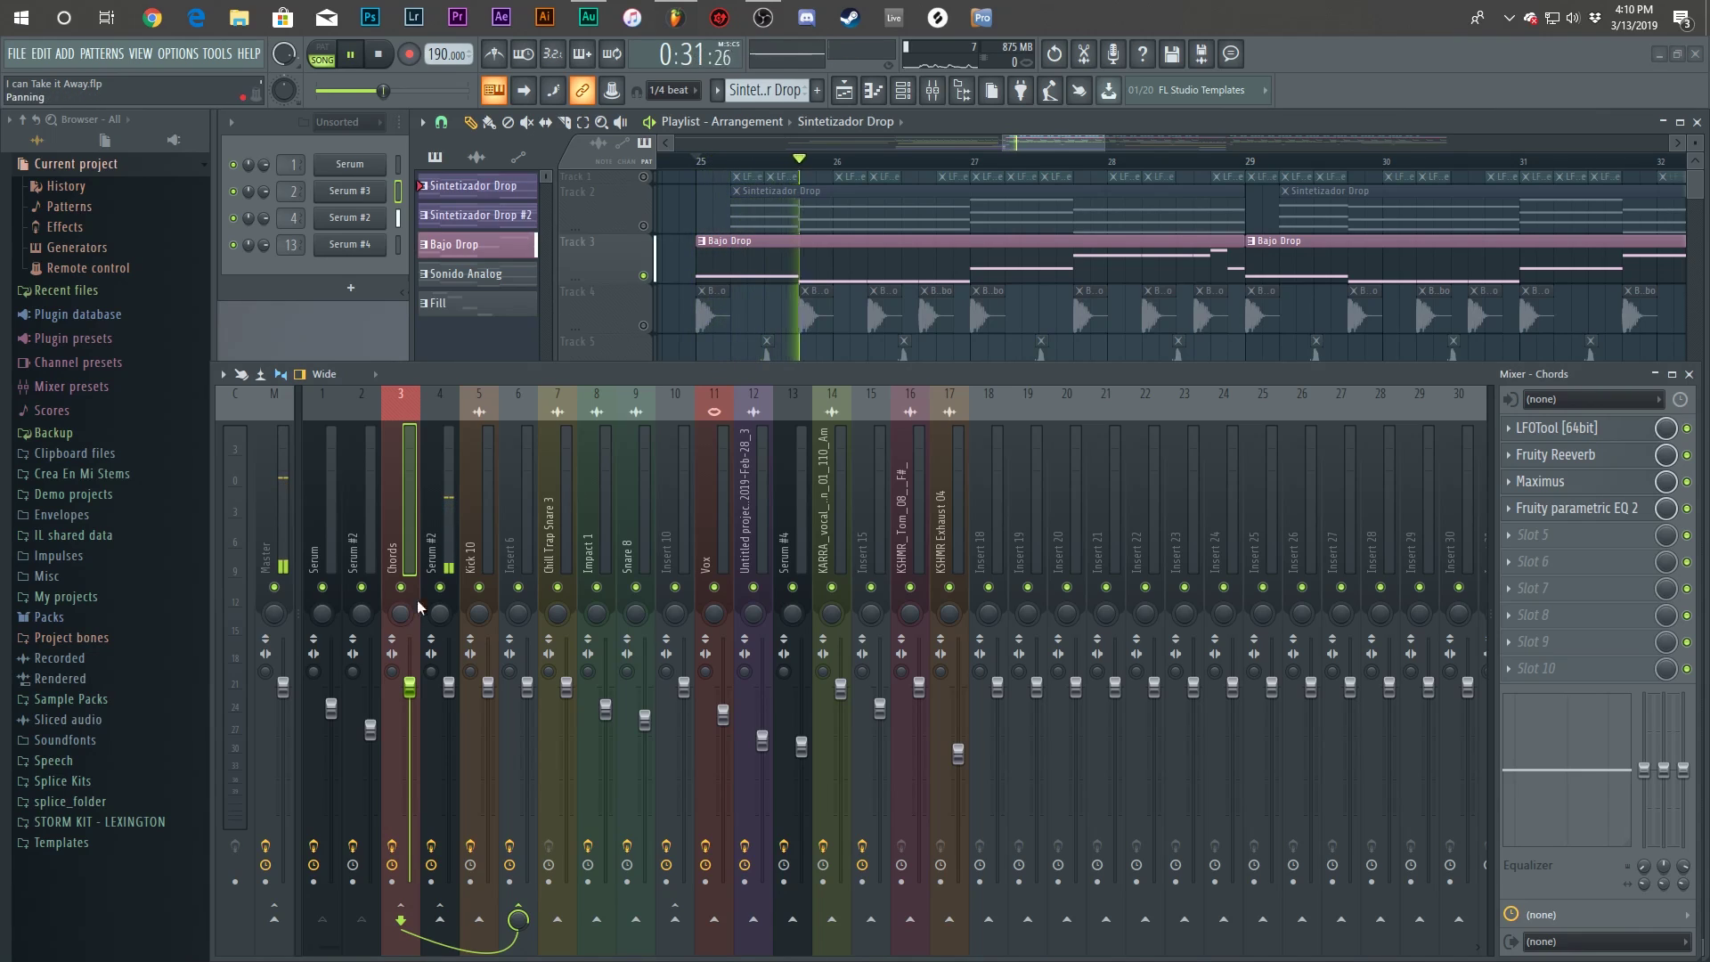
left_click(461, 517)
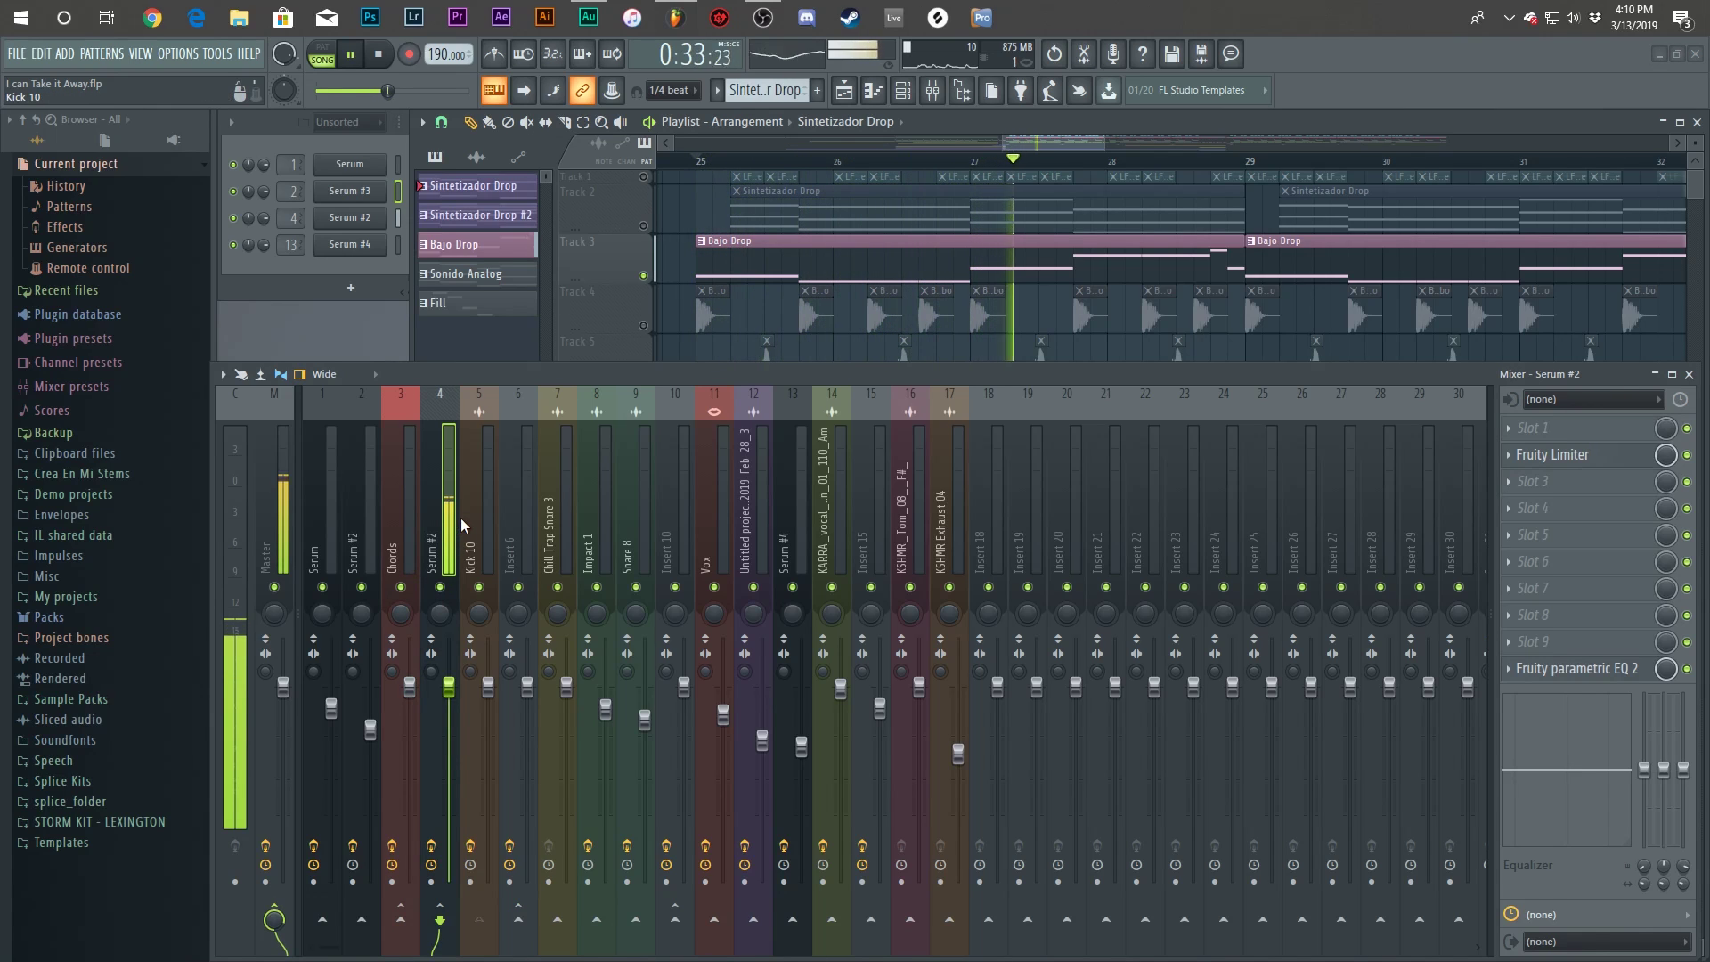
scroll(877, 258, "down", 2)
scroll(855, 260, "down", 1)
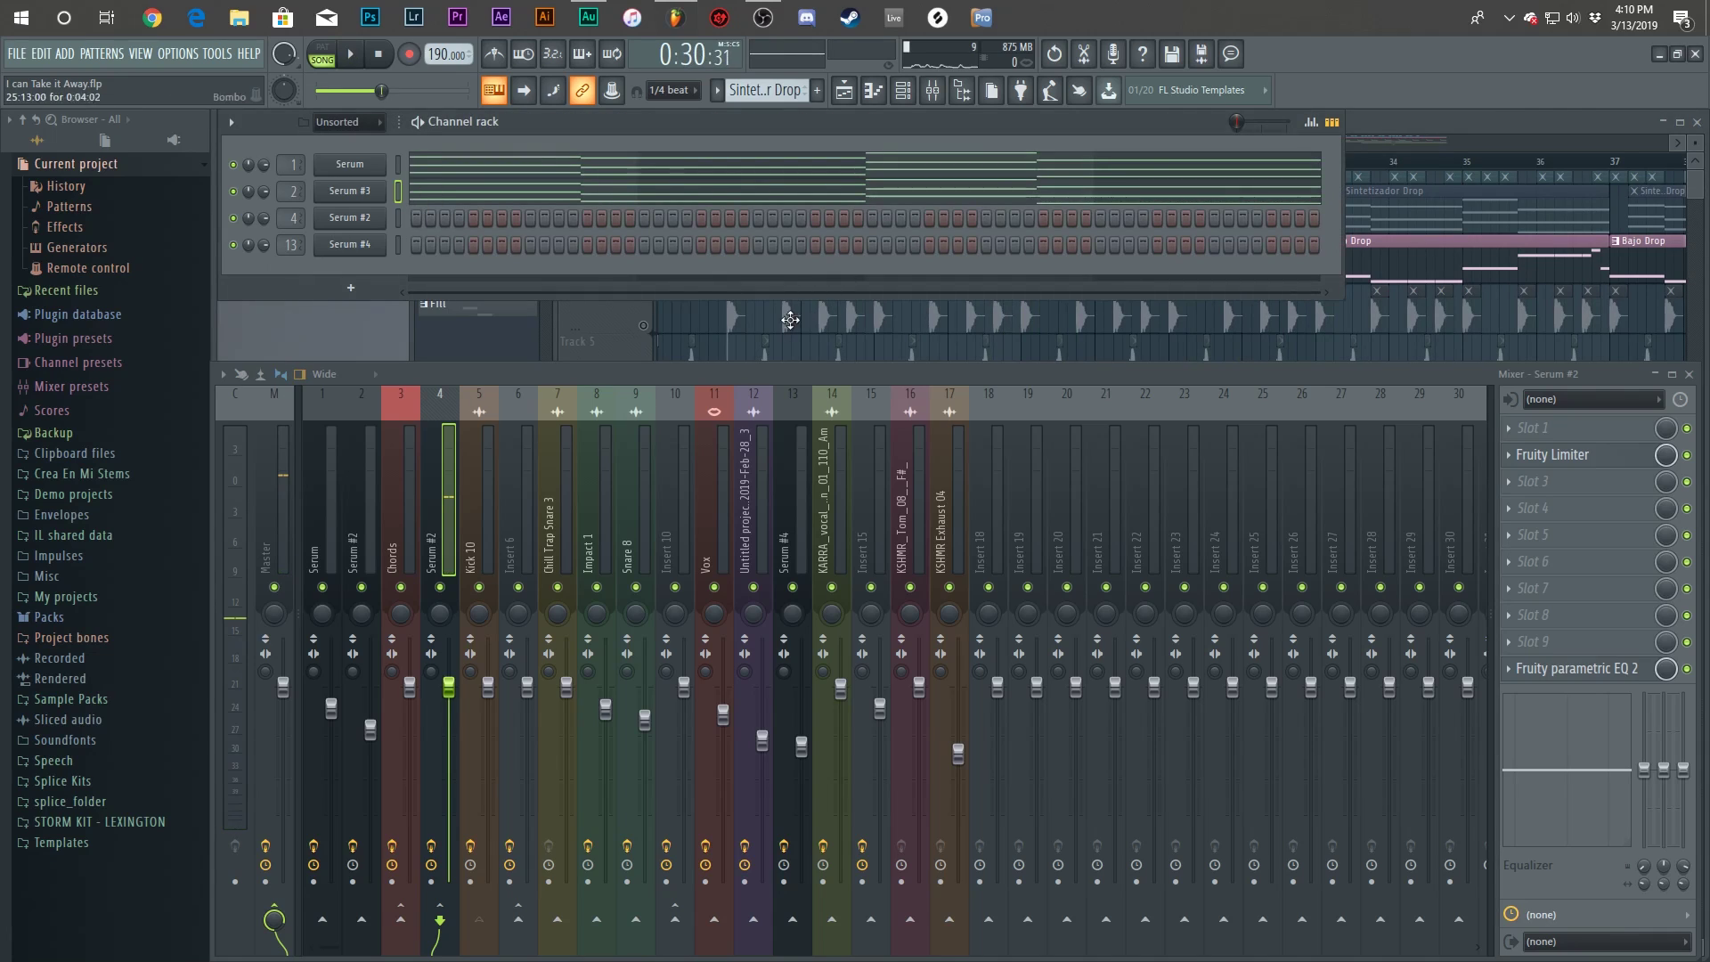
Open the Serum #2 synth from the Bajo Drop pattern, check its effects and oscillators, and play the bass through it.
left_click(790, 320)
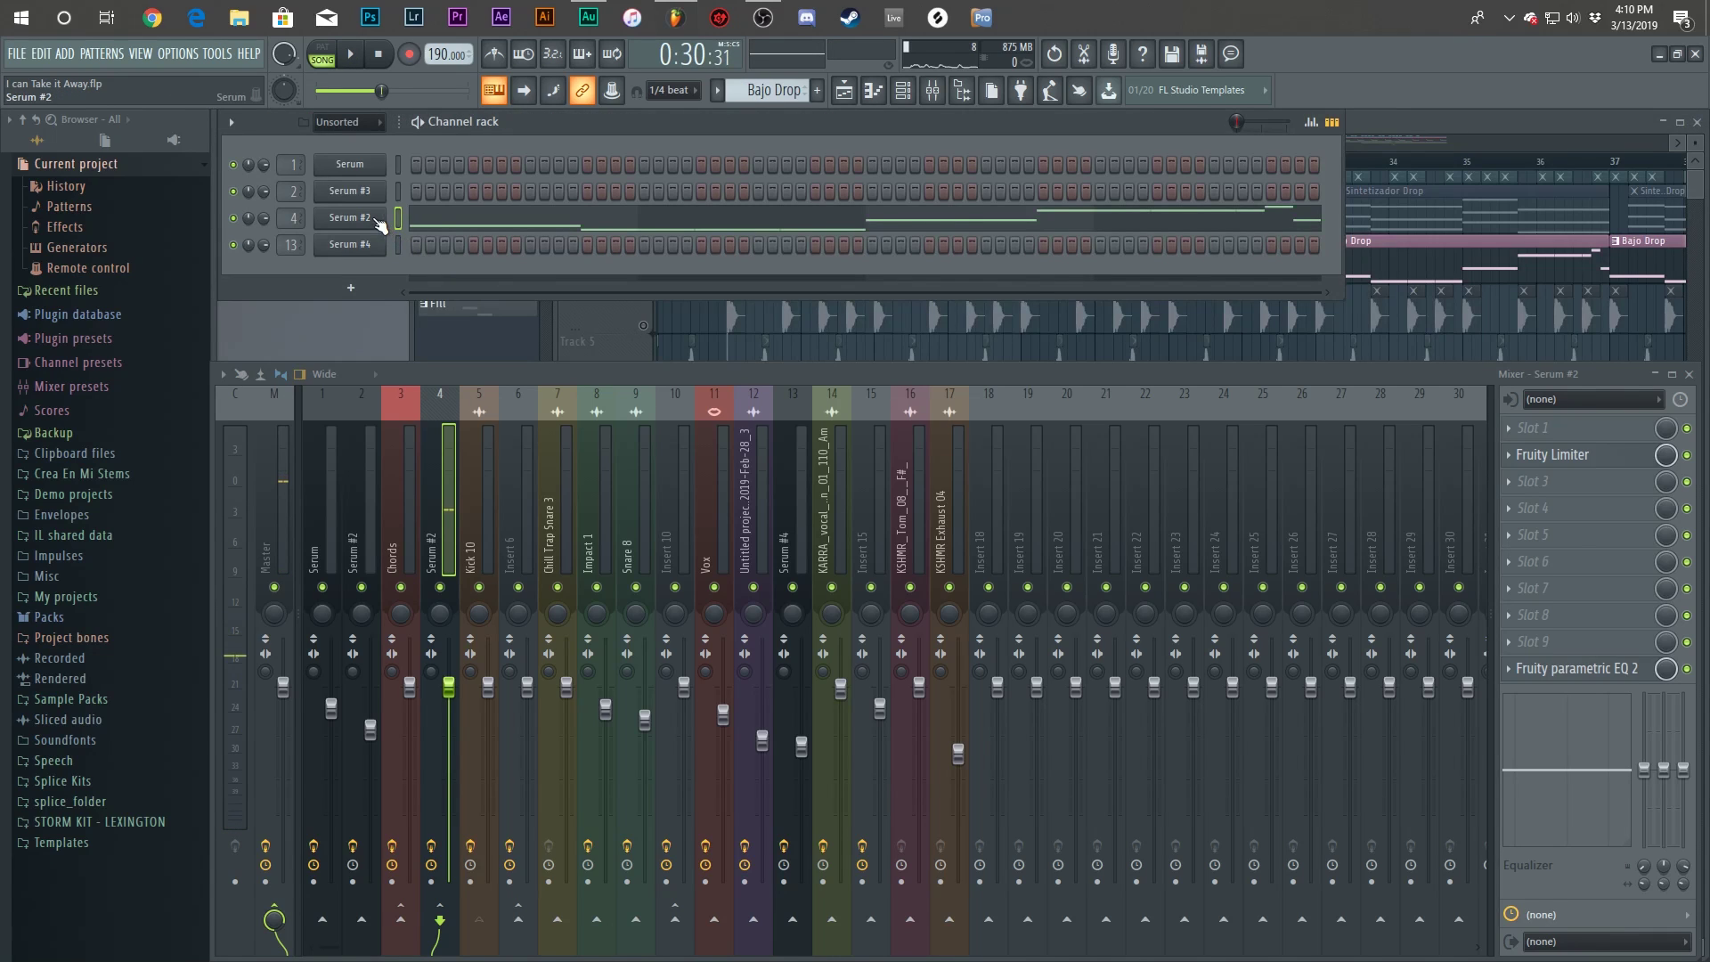
left_click(378, 222)
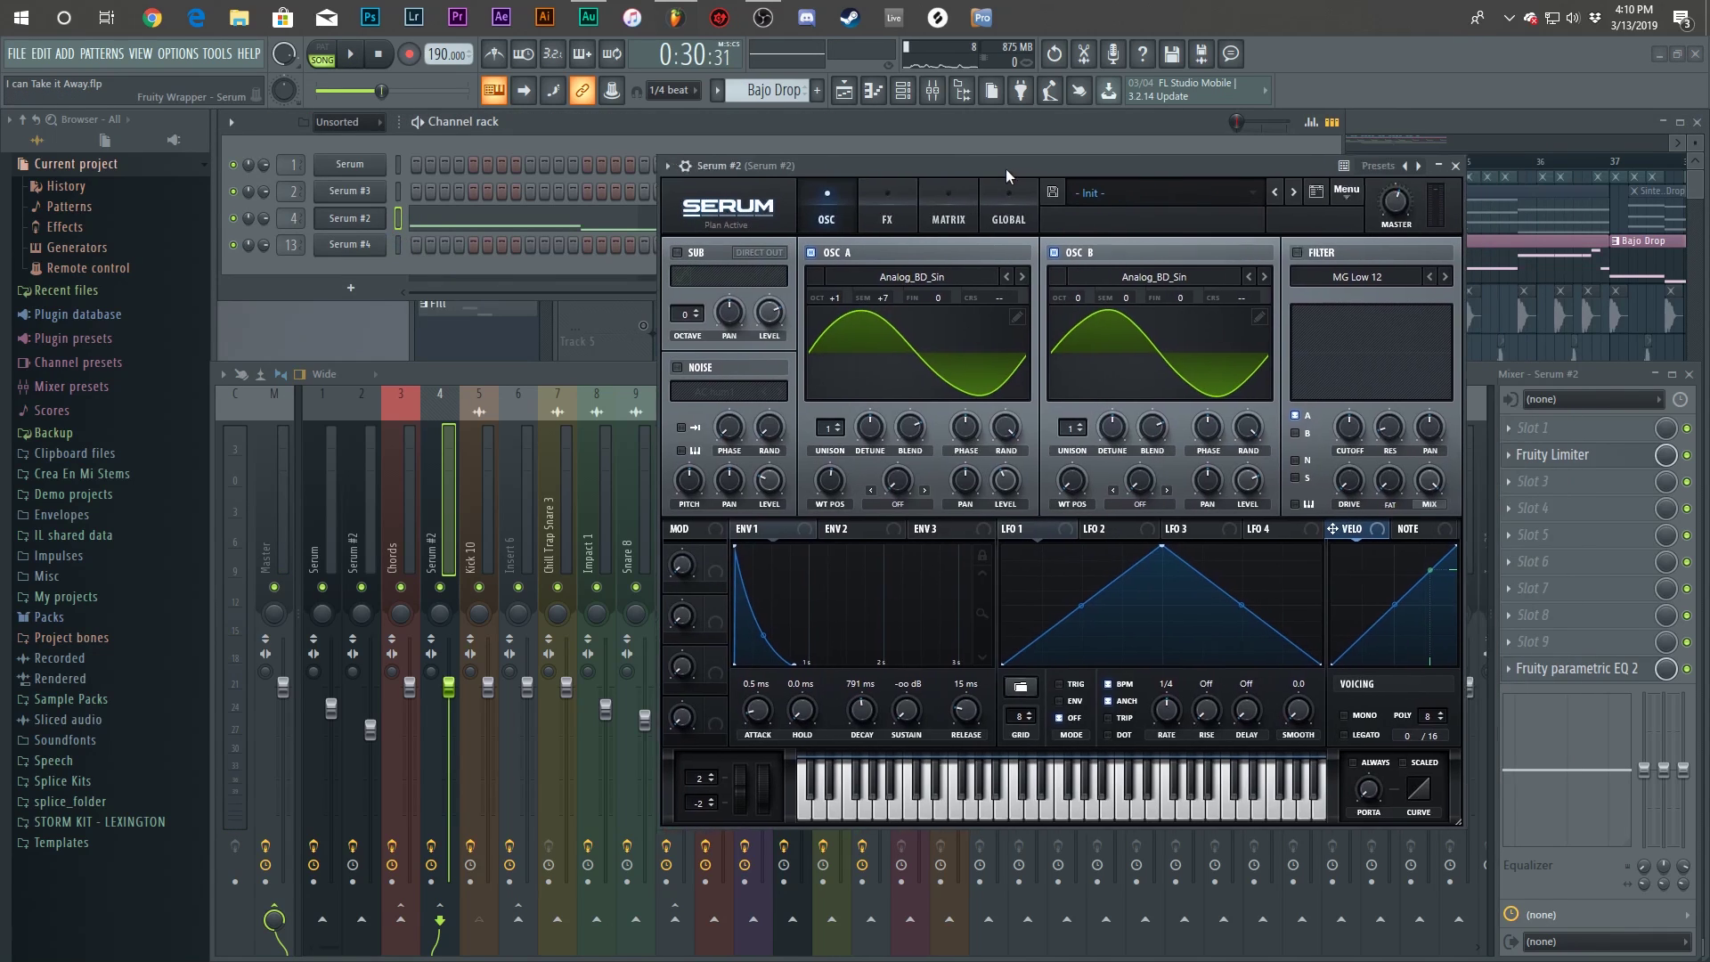
left_click(864, 213)
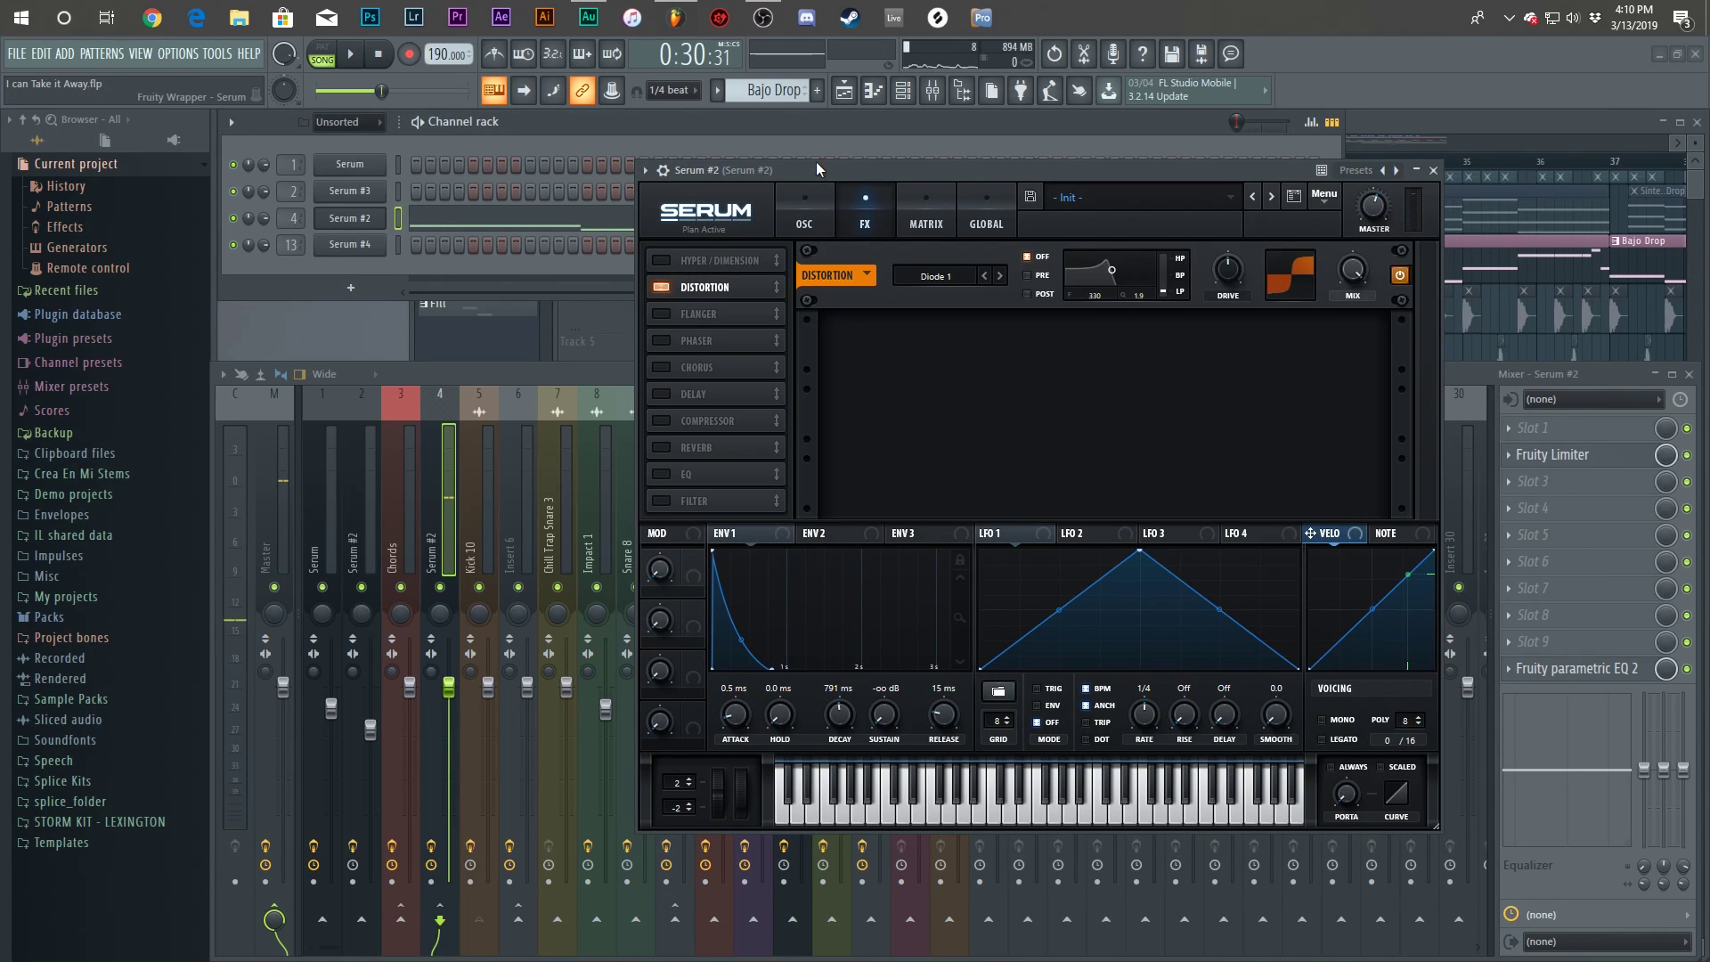
left_click(803, 214)
key("space")
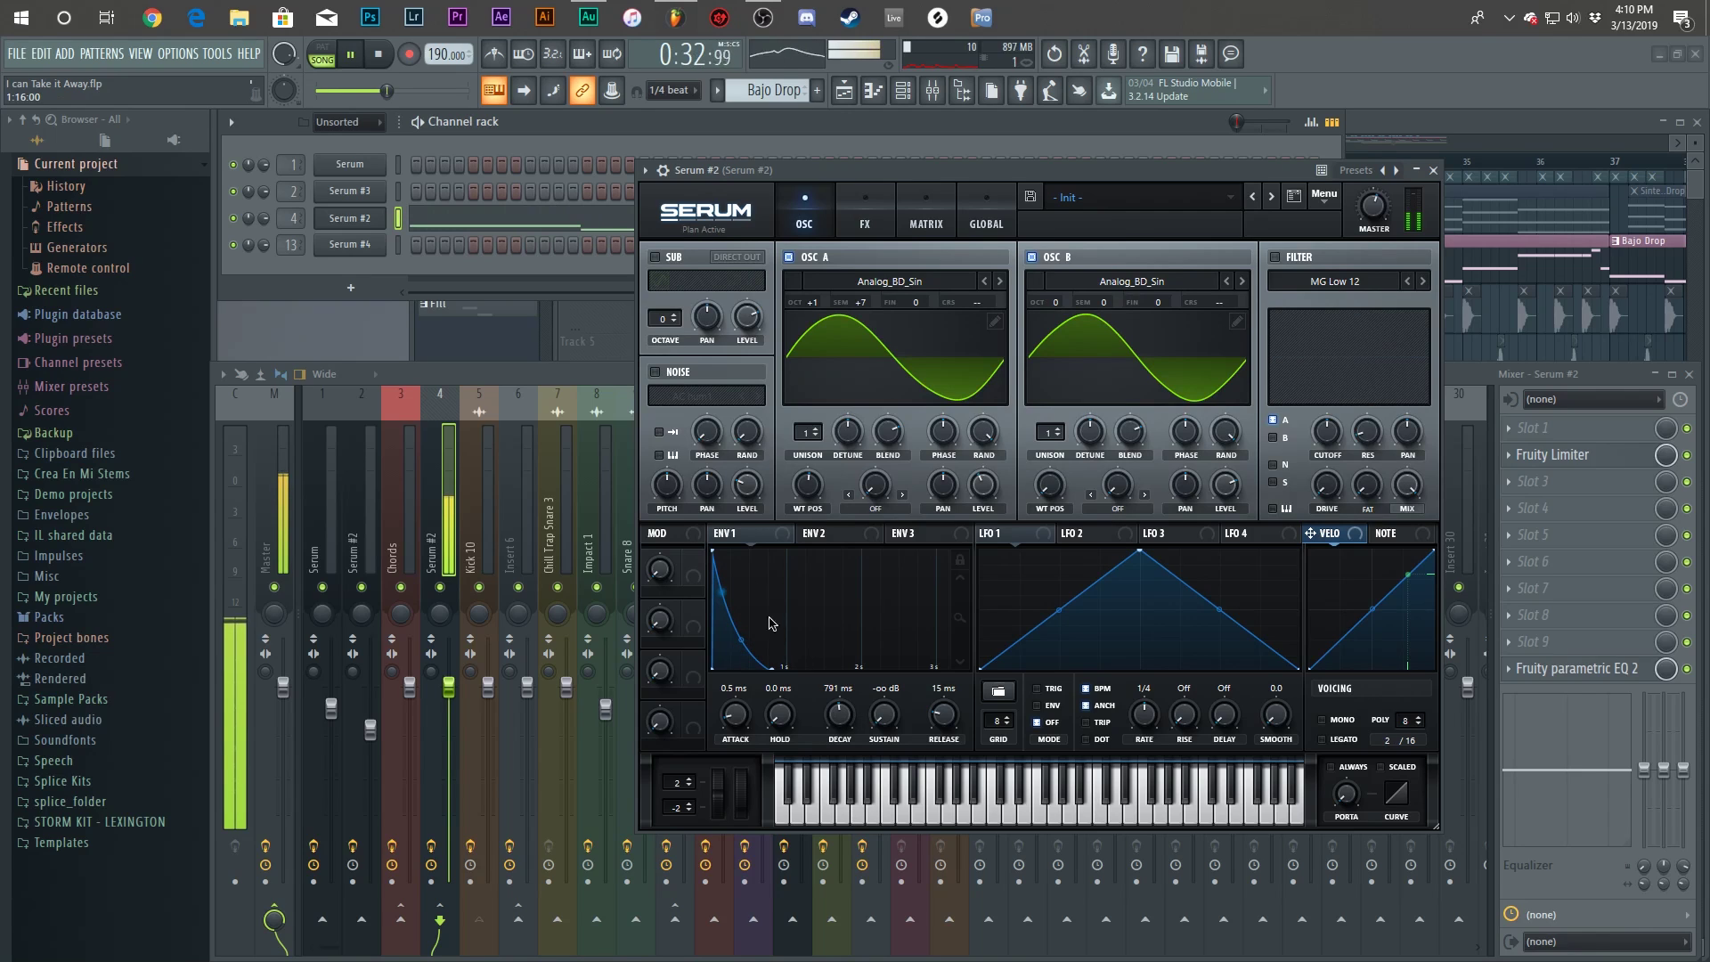
Close the Serum #2 synth, look over the Bajo Drop notes in the piano roll, and close the piano roll.
left_click(505, 222)
left_click(1433, 170)
scroll(876, 336, "down", 4)
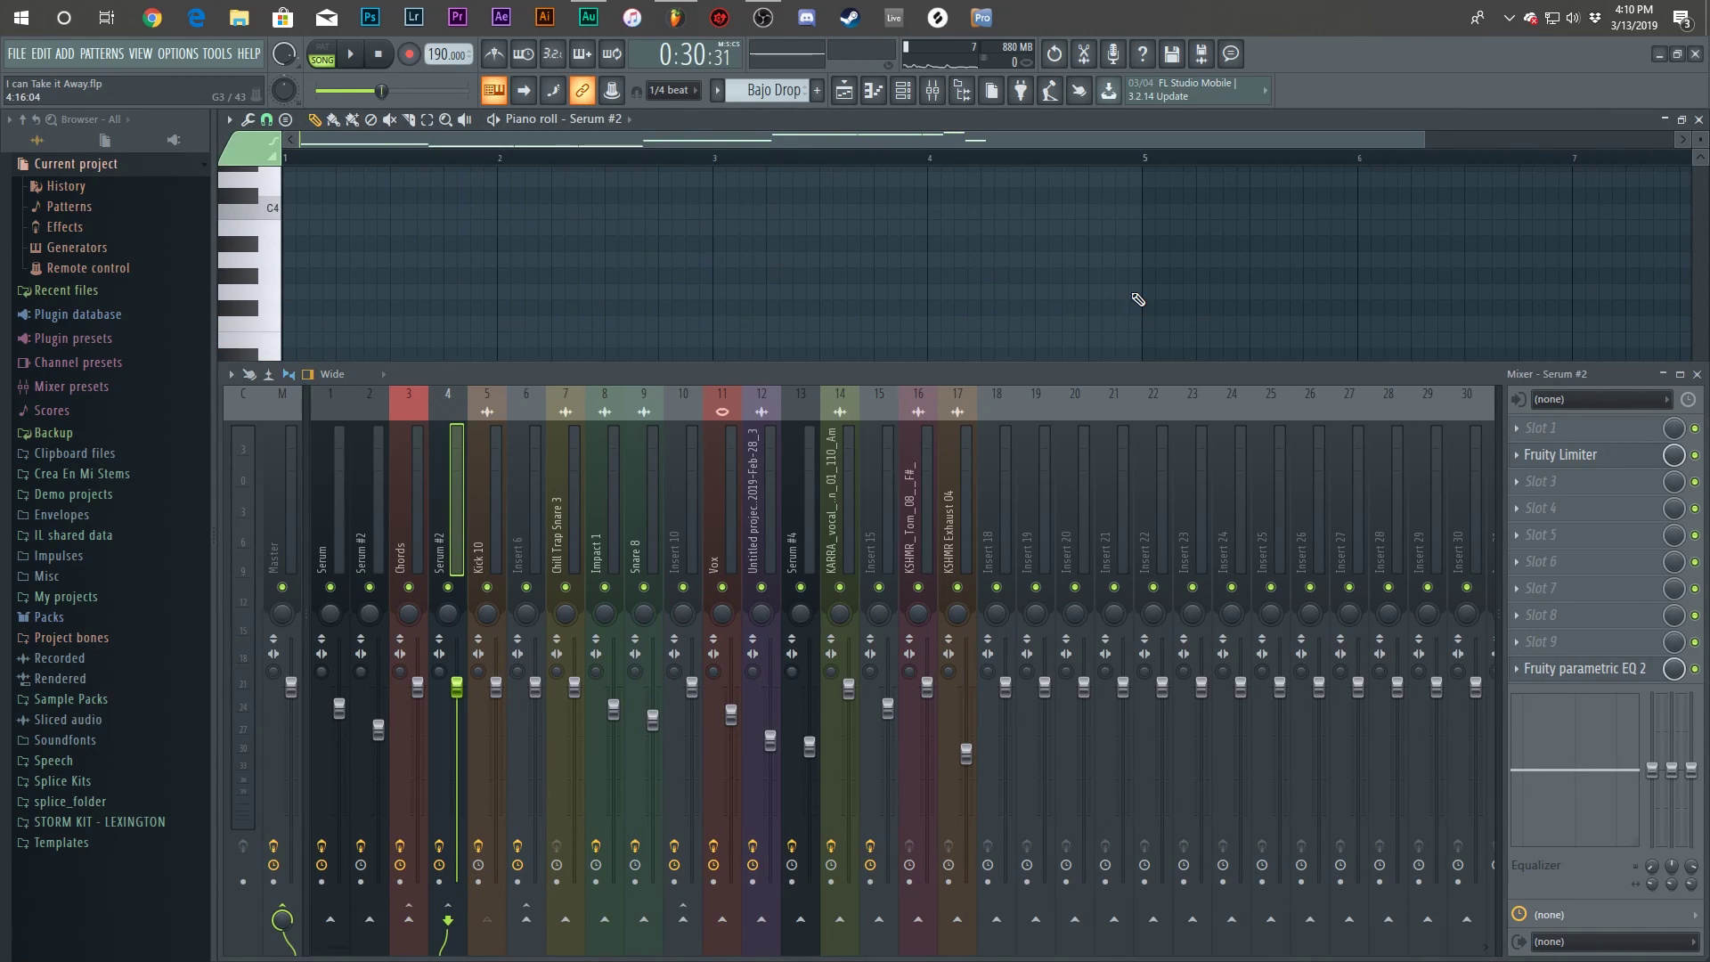
key("Escape")
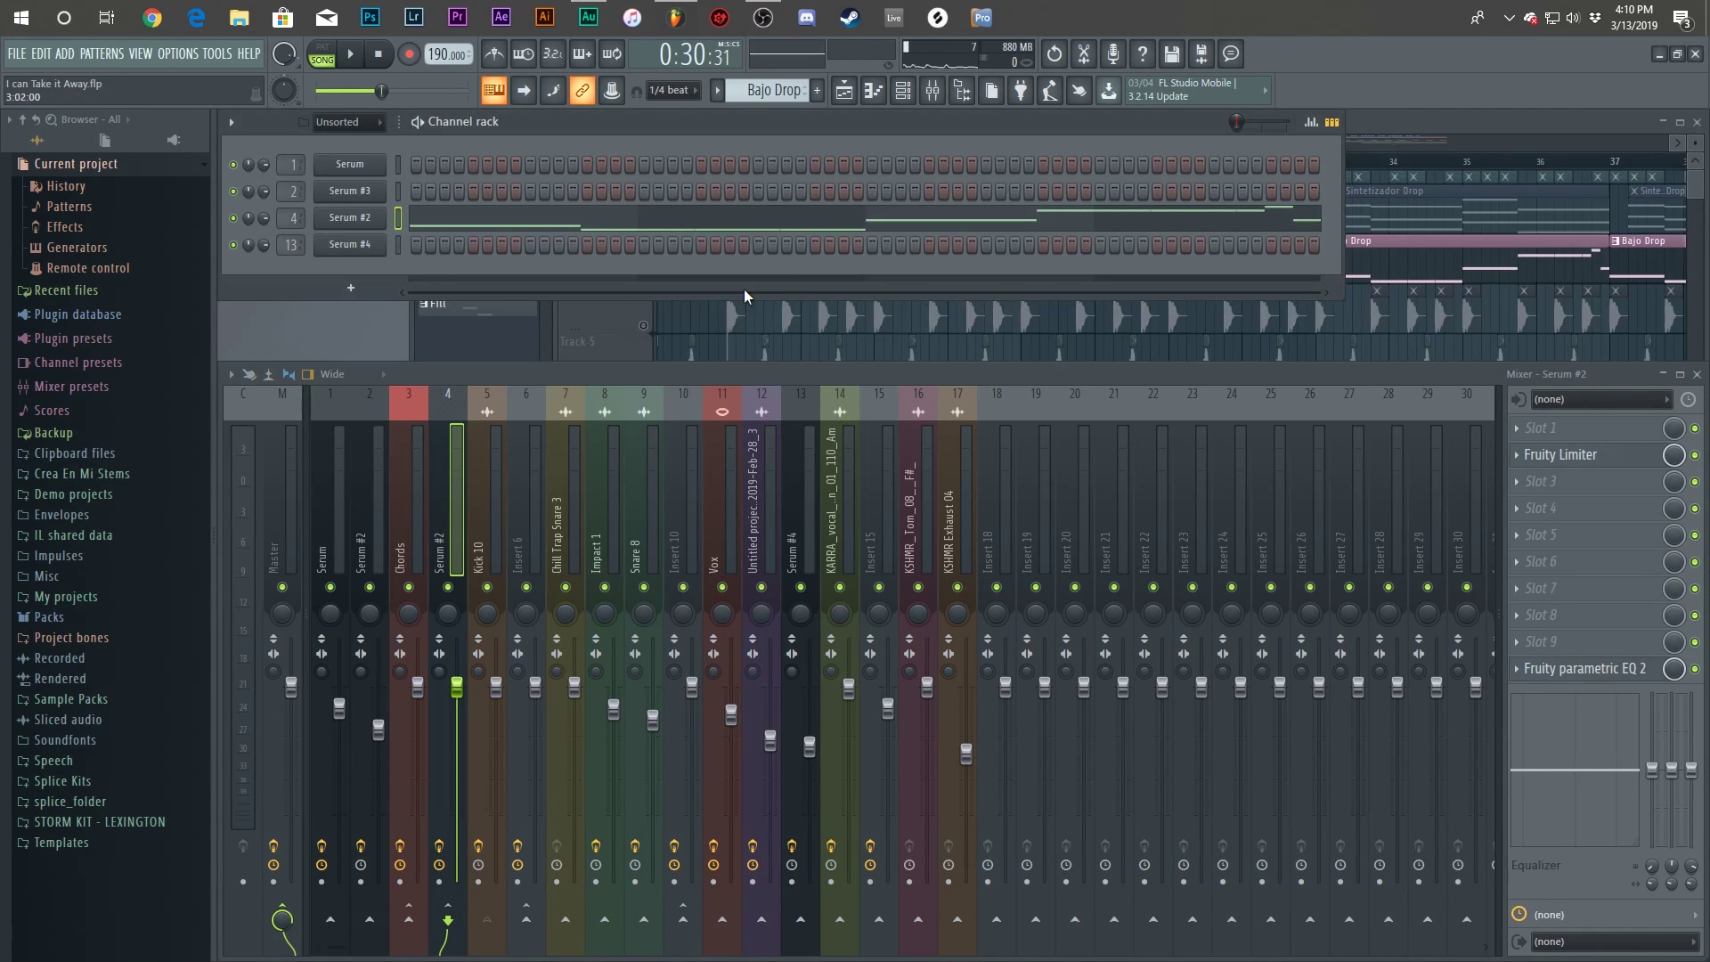
Inspect the Fruity Limiter sidechain compression on the Serum #2 insert and its routing from the Kick 10 insert.
left_click(1559, 453)
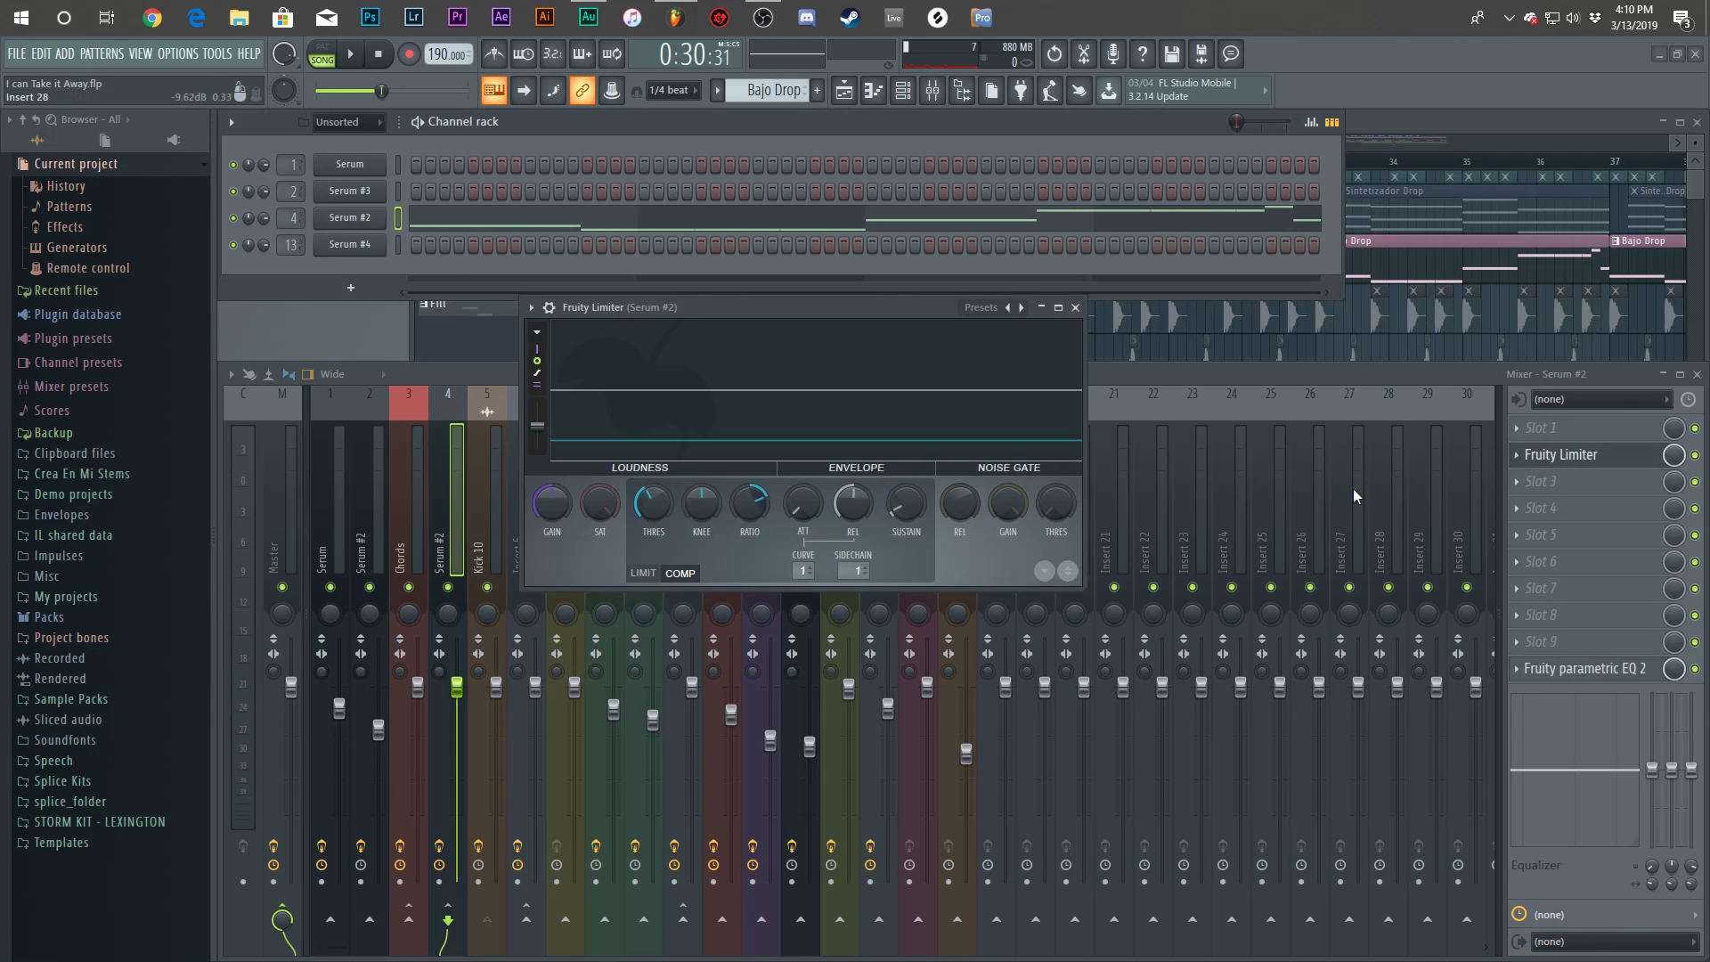
key("Escape")
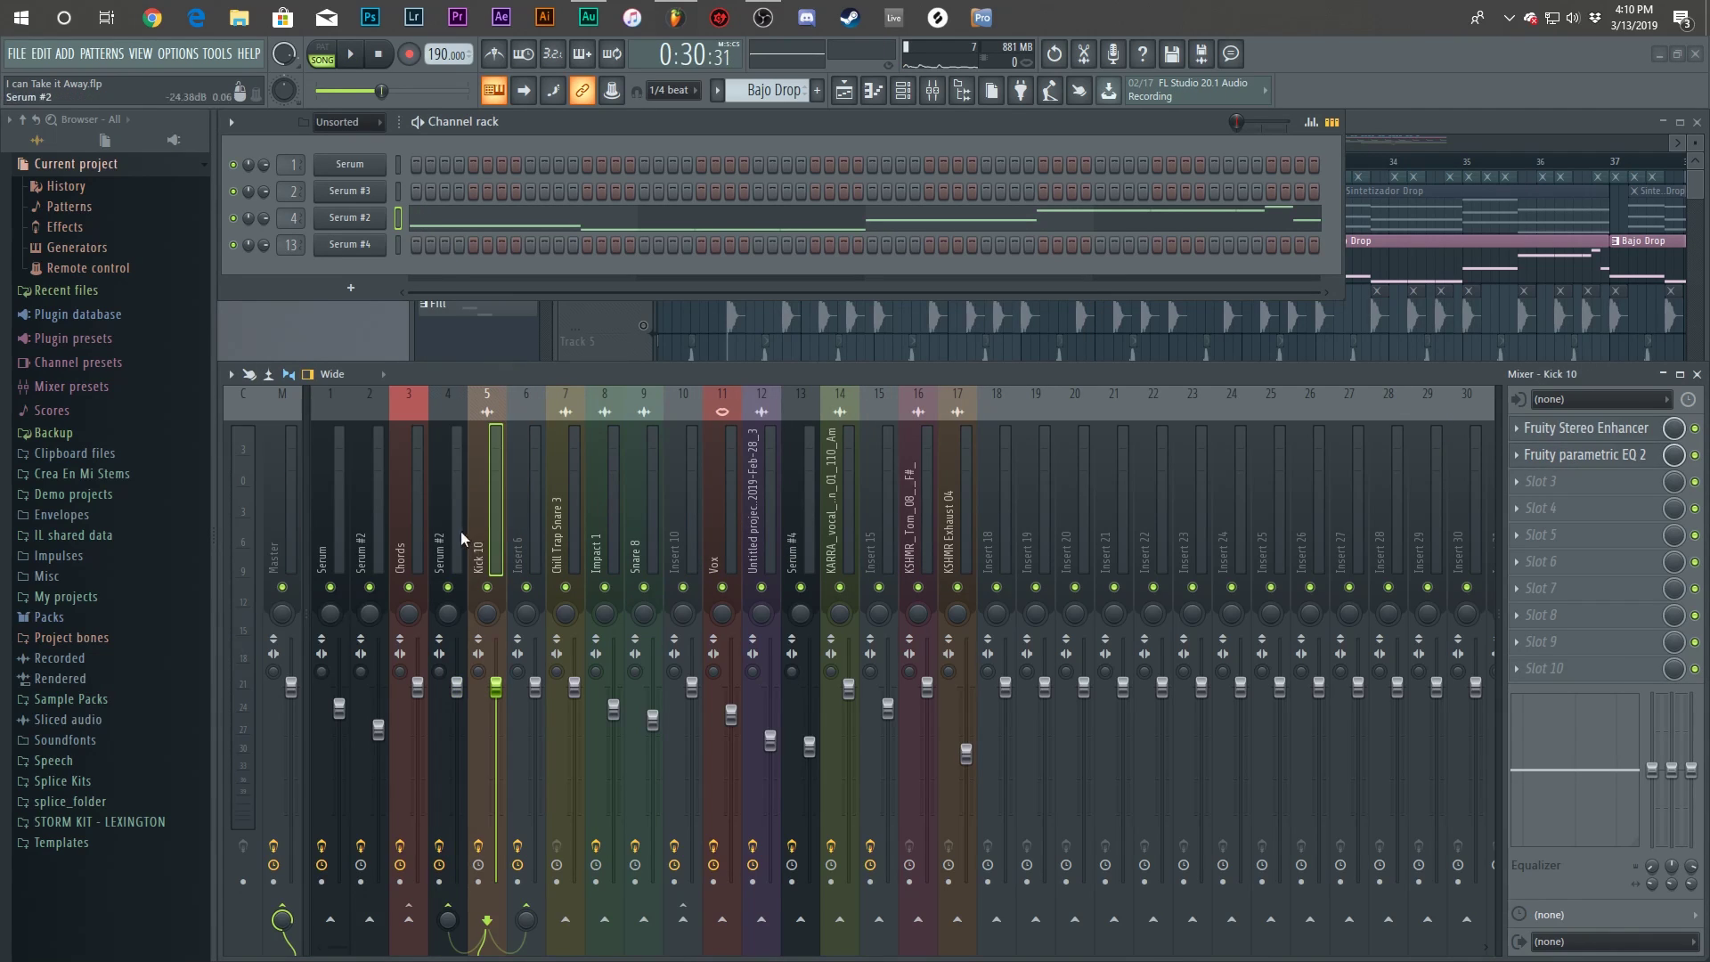
left_click(499, 511)
left_click(431, 526)
left_click(1522, 454)
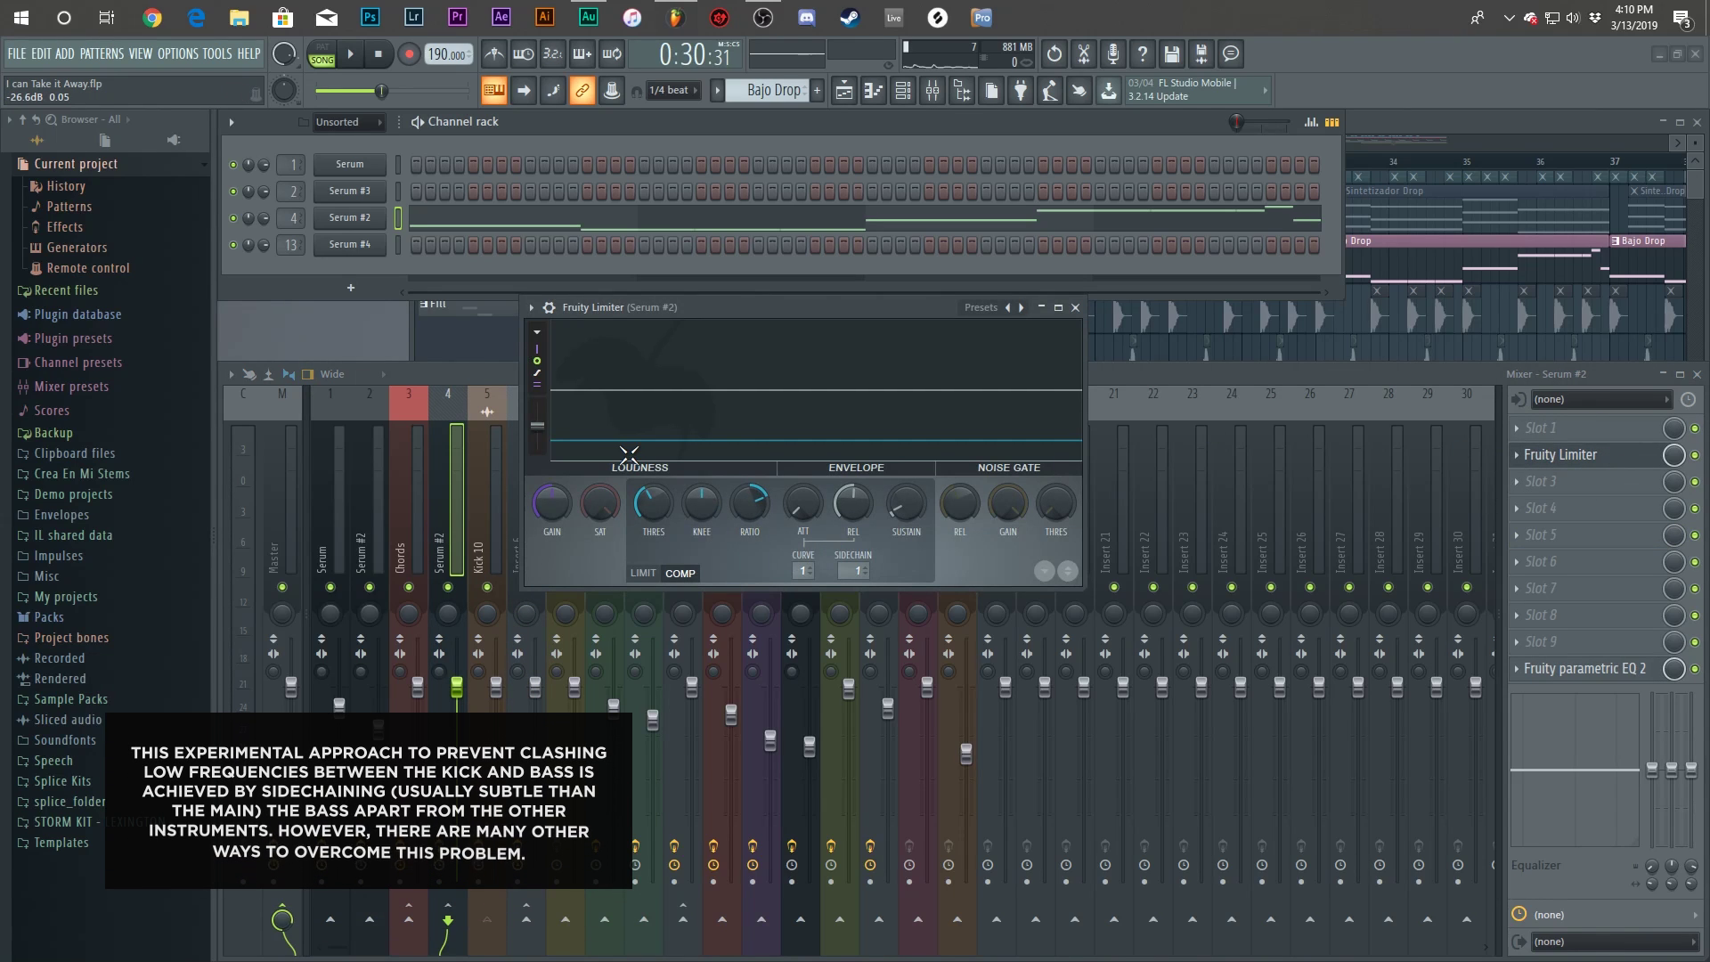
left_click_drag(720, 308, 941, 382)
left_click(529, 503)
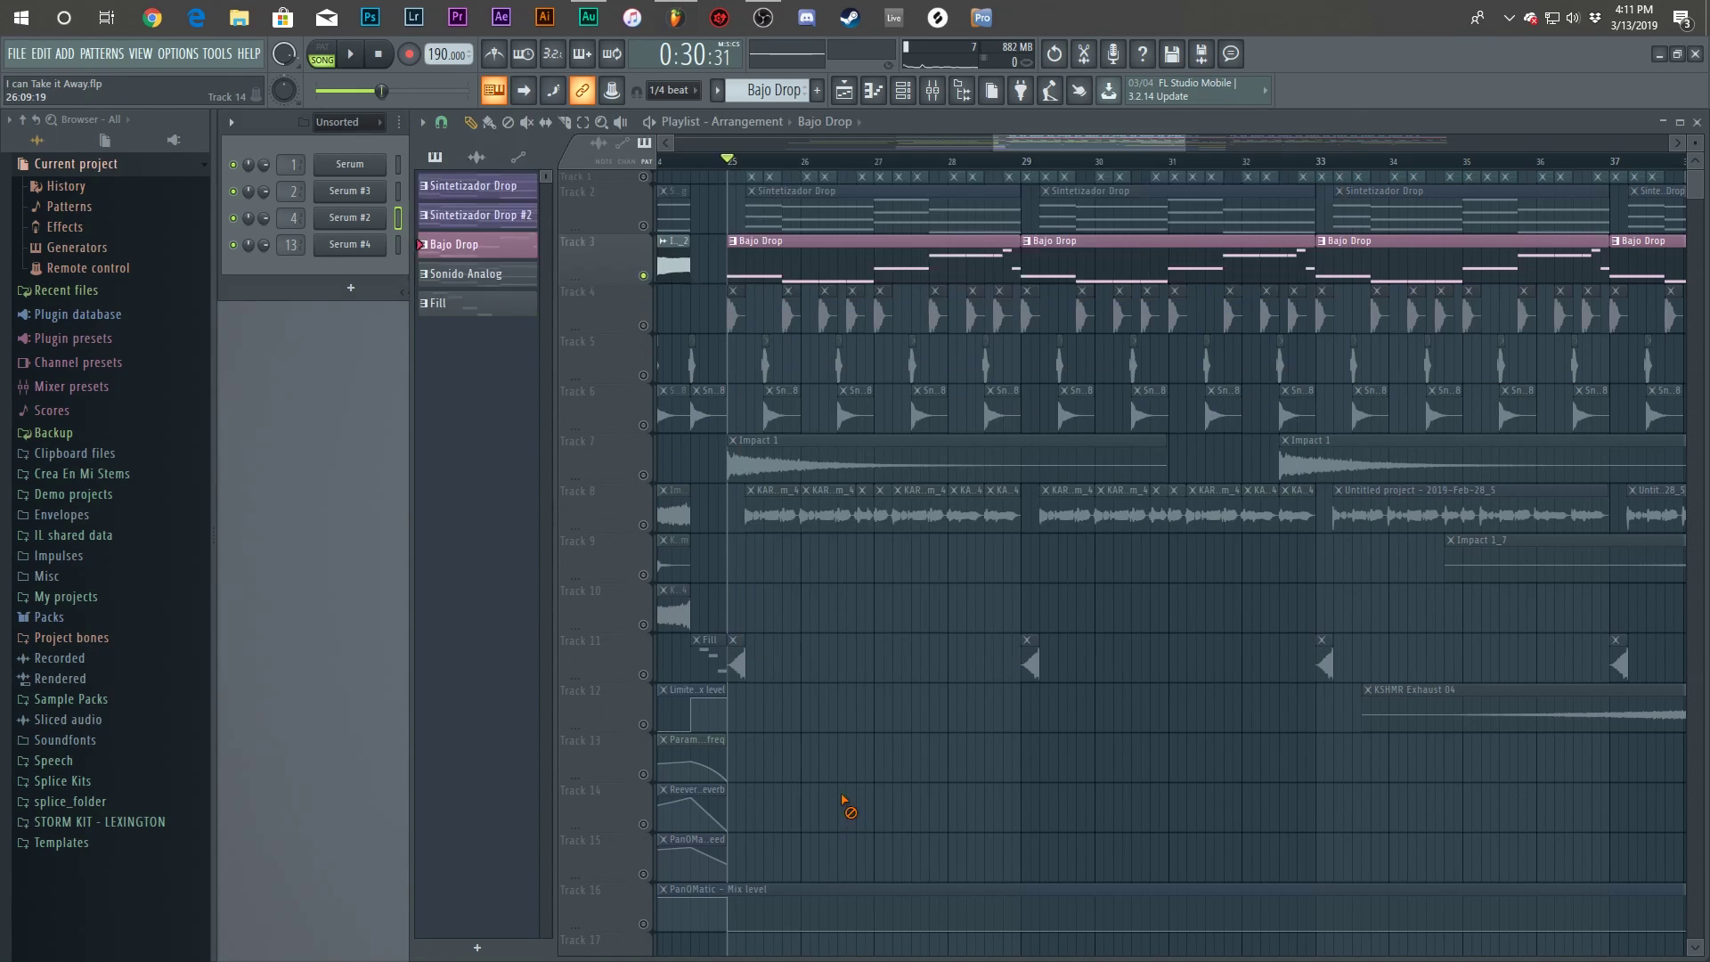
Play the Sintetizador Drop and Bajo Drop tracks together from bar 25 and stop playback.
scroll(763, 256, "up", 3)
key("space")
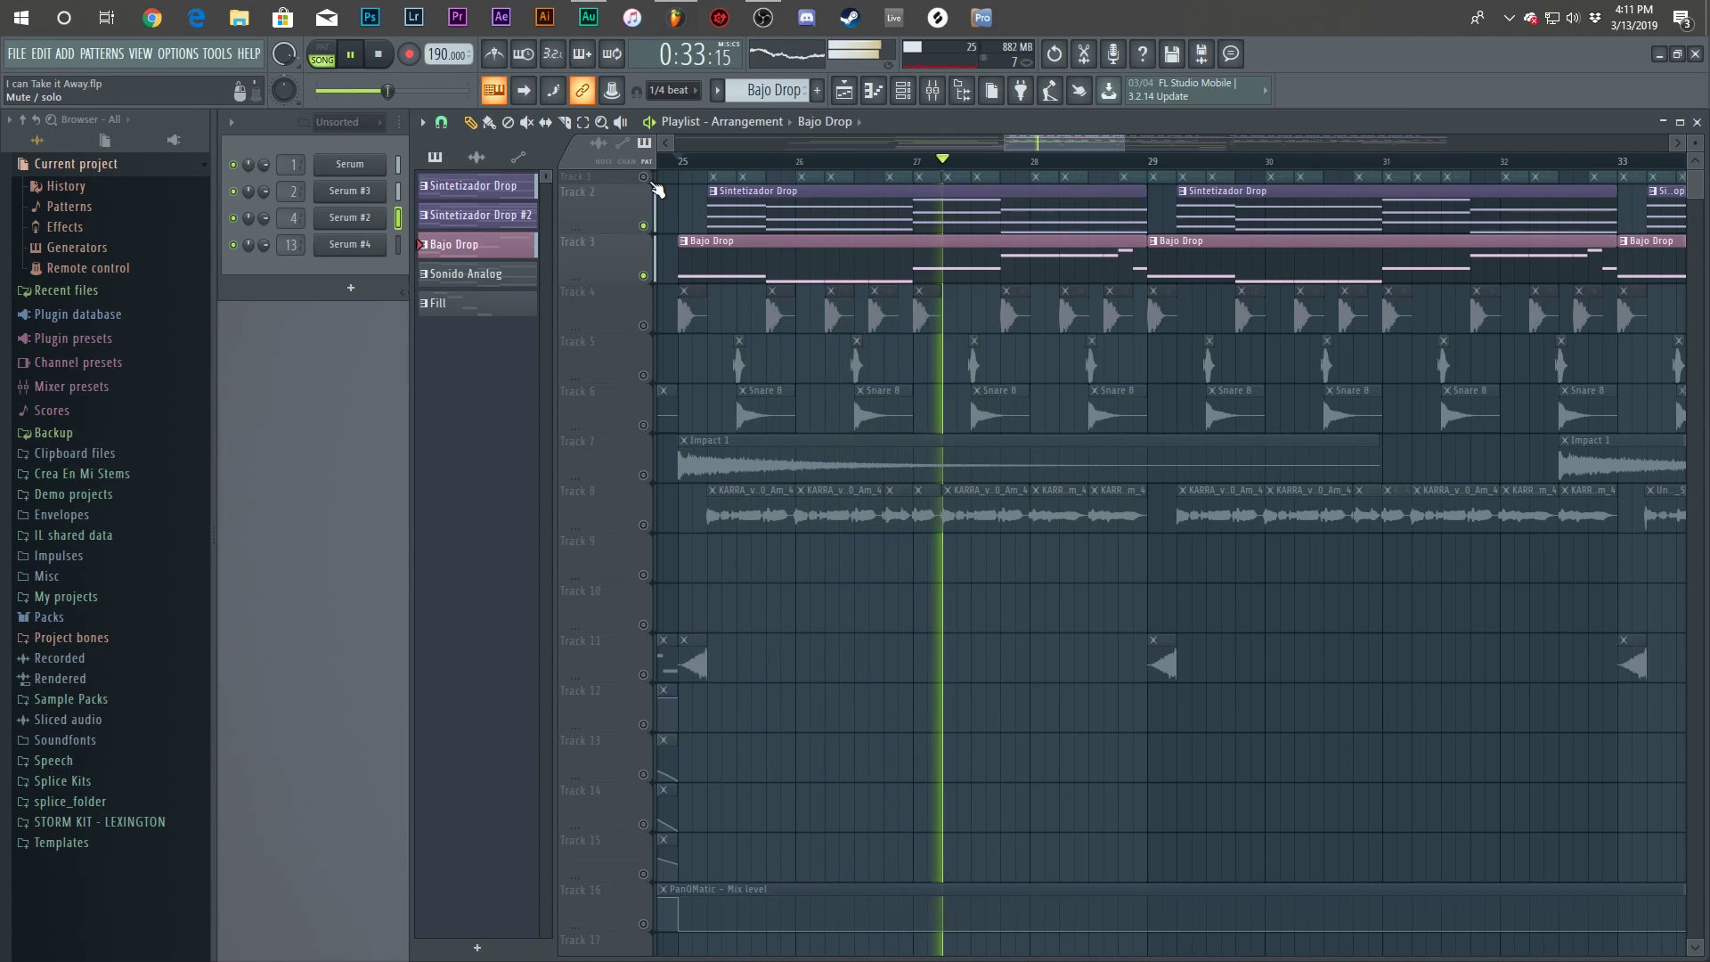
key("space")
Solo Track 1 with the LFOTool automation clips and enlarge the track height to 420%.
left_click(643, 176)
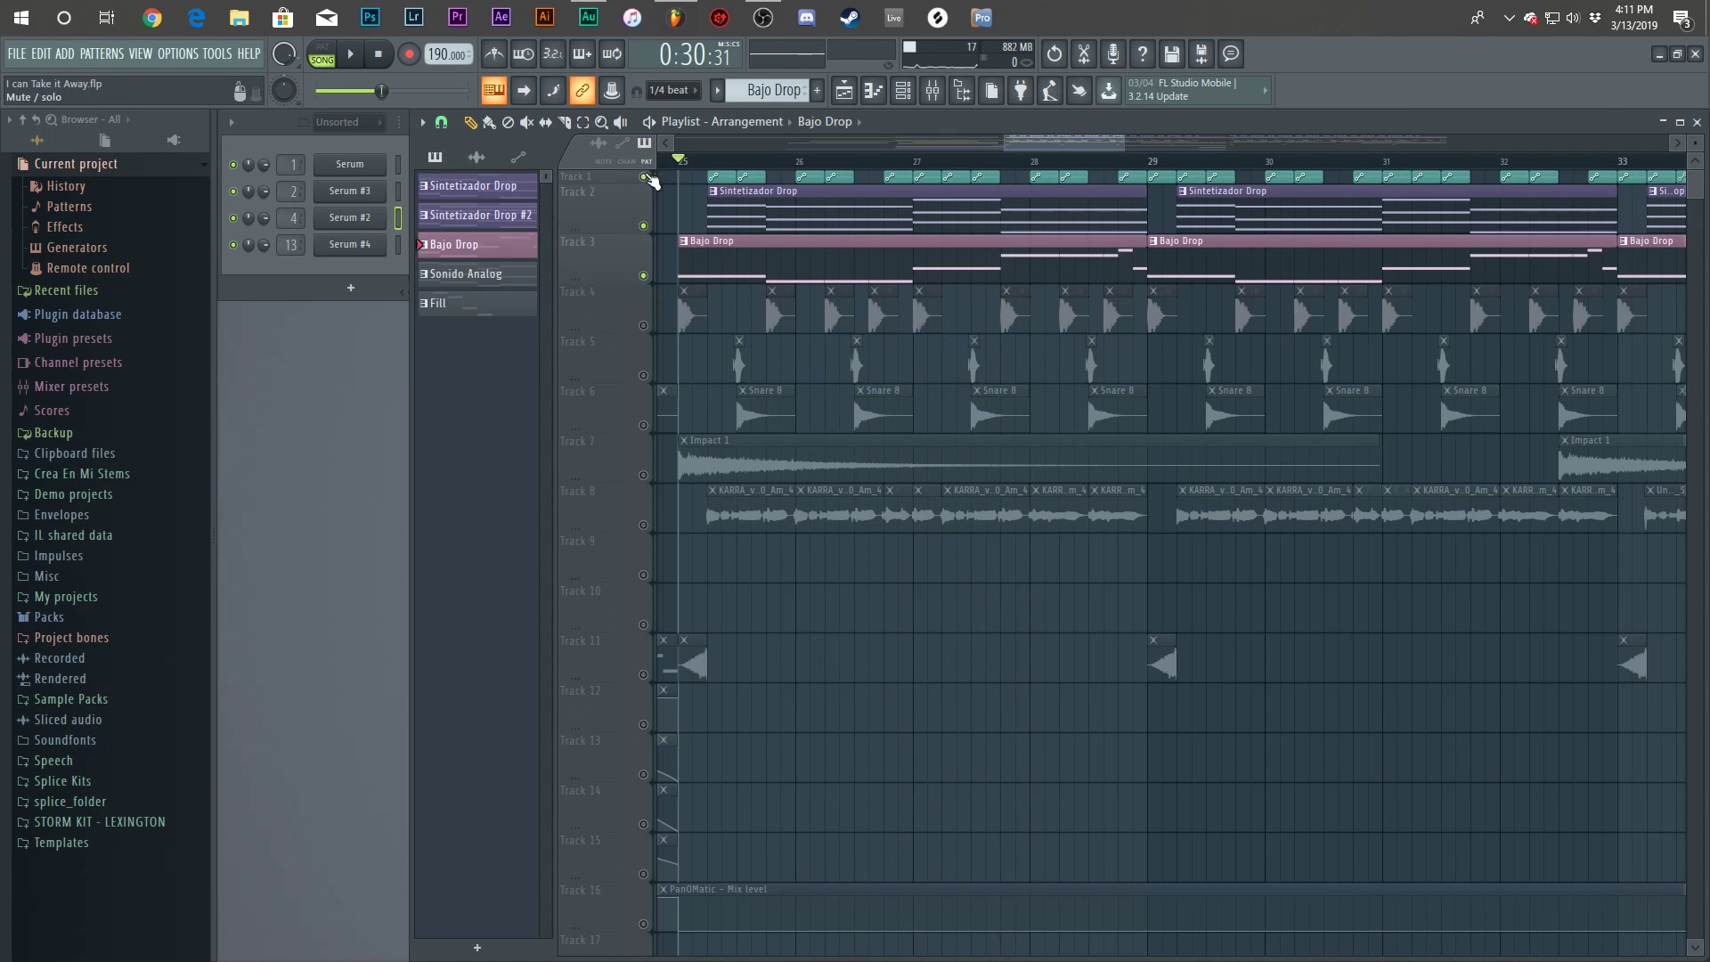
left_click(645, 176)
right_click(645, 178)
scroll(682, 212, "up", 3)
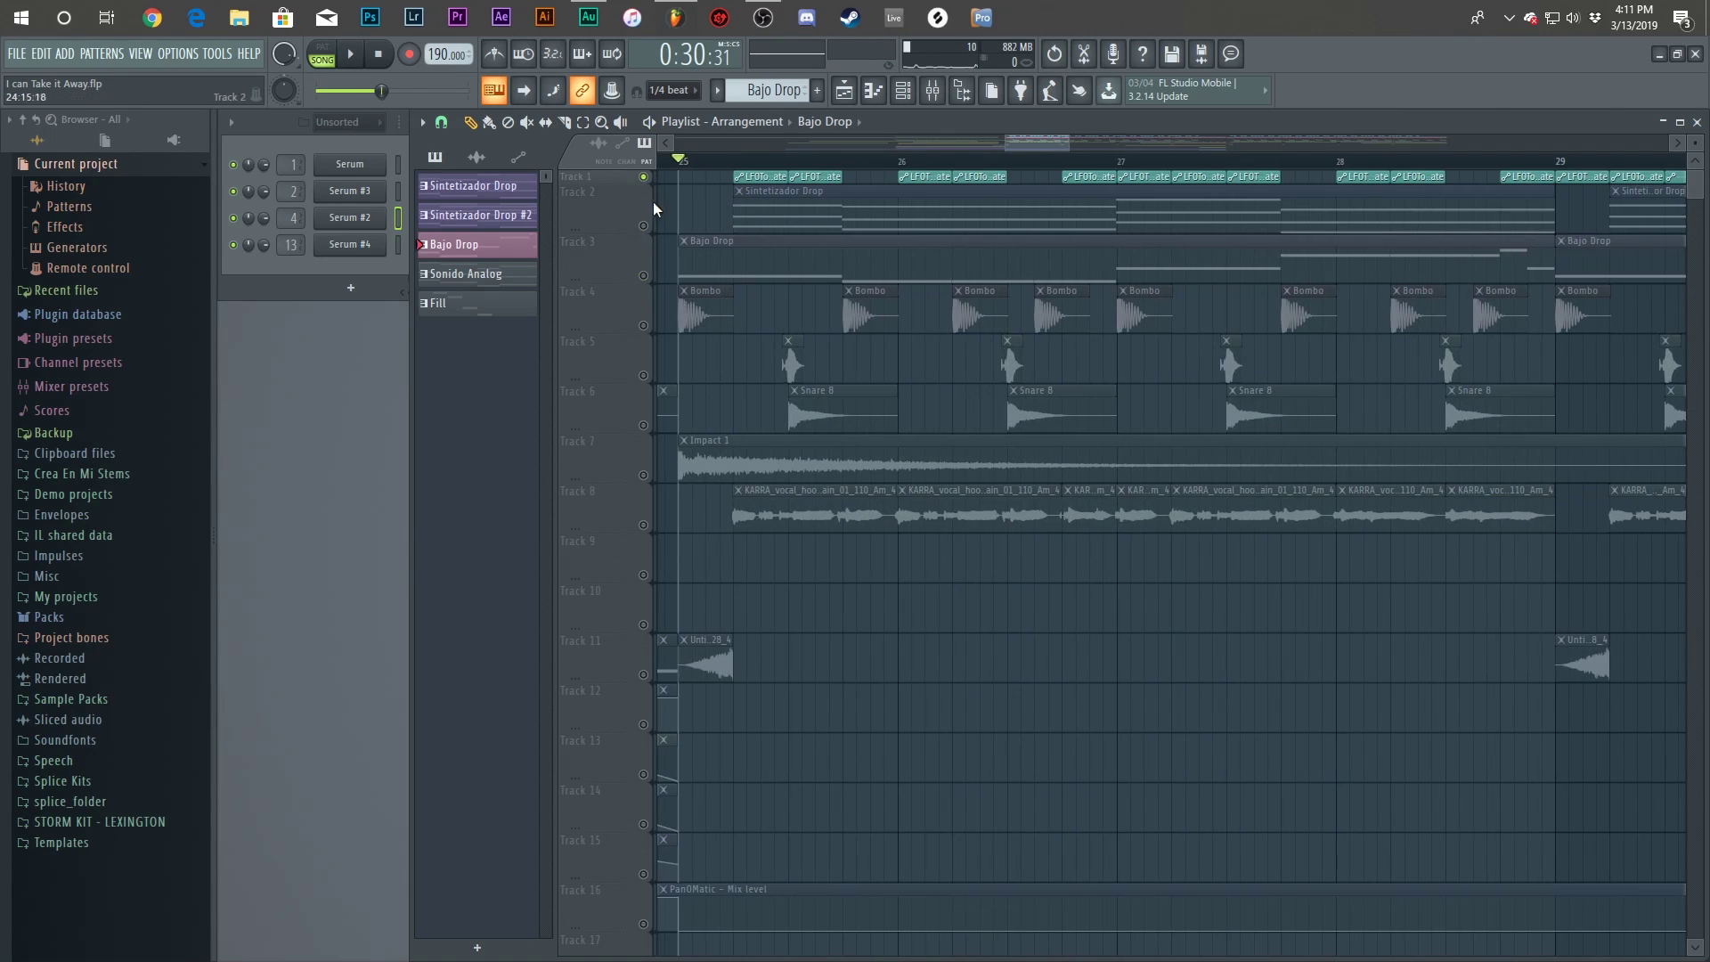
left_click_drag(629, 182, 639, 330)
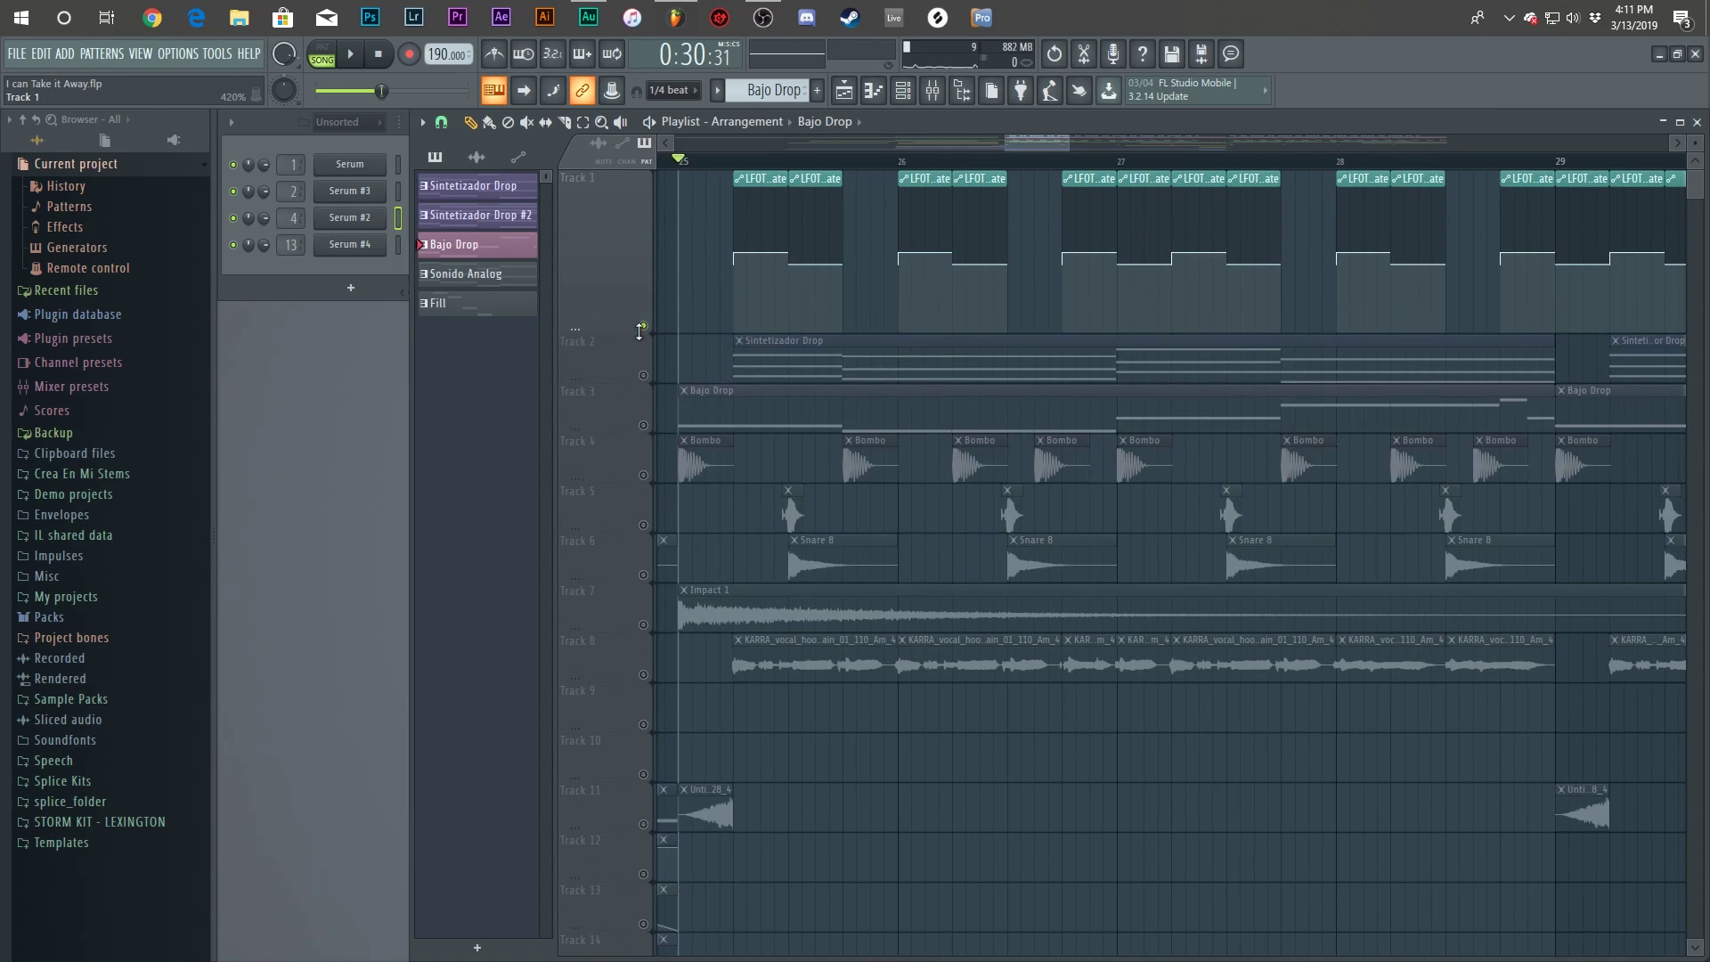
Open LFOTool on the Chords mixer insert beside the automation clips and play the drop to watch its LFO rate.
left_click(958, 93)
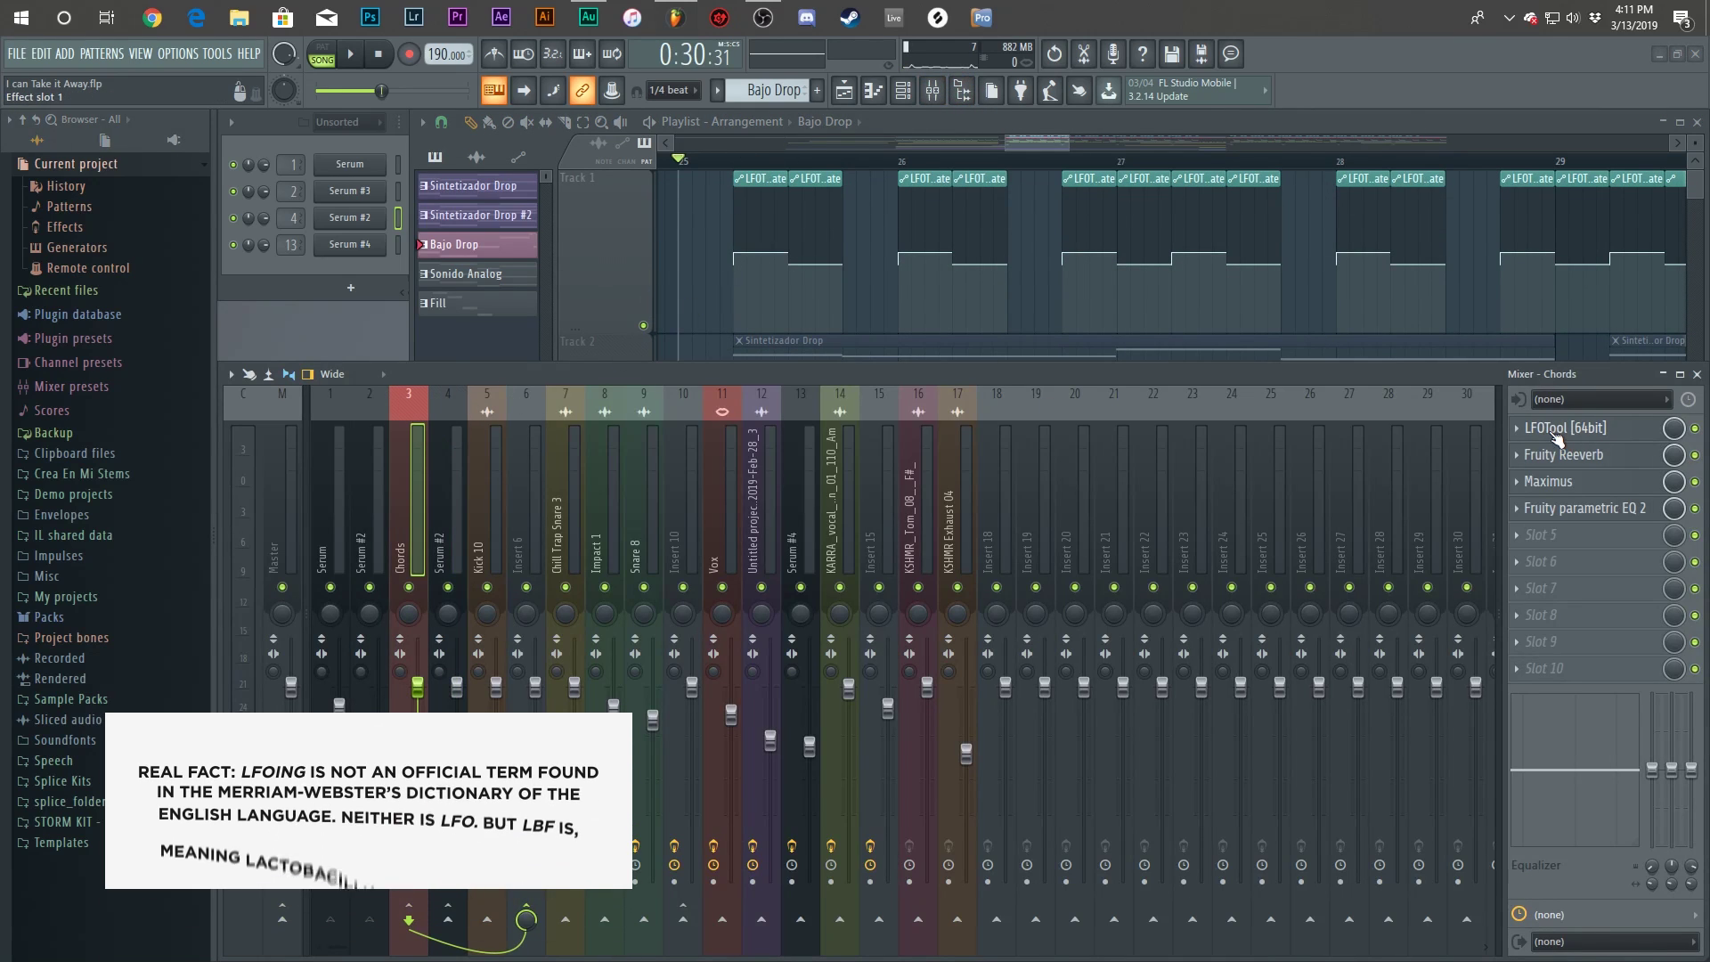
left_click(1556, 434)
left_click_drag(832, 399, 1162, 313)
left_click_drag(1160, 314, 1134, 373)
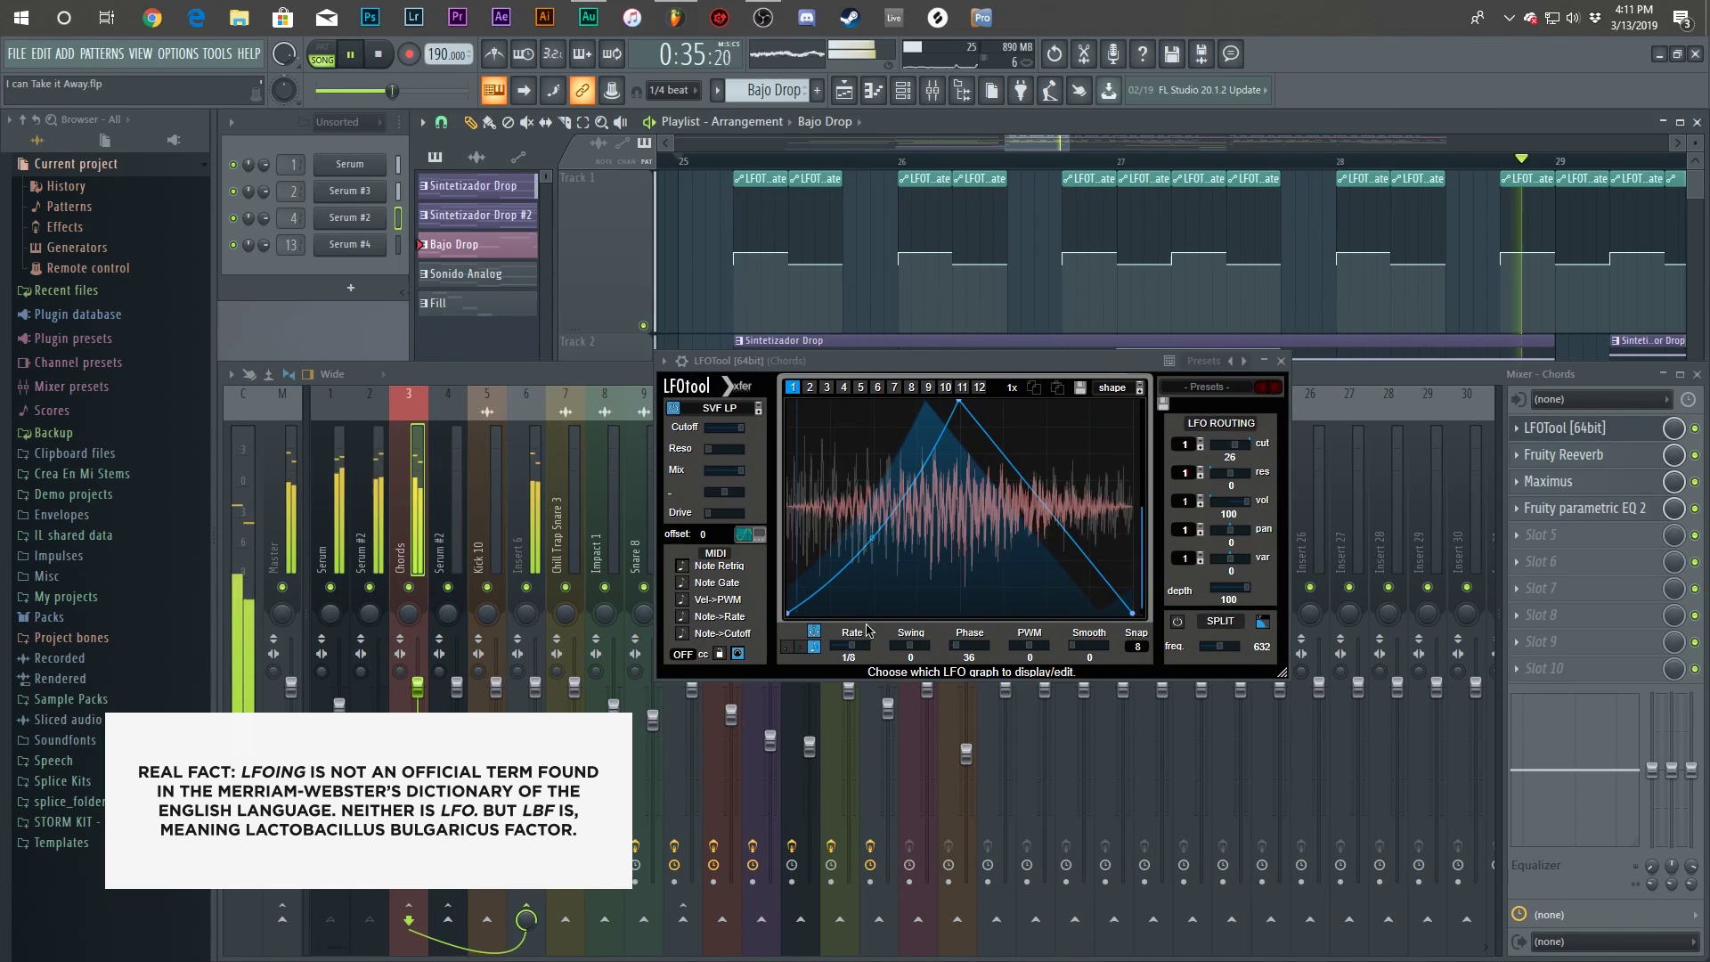
key("space")
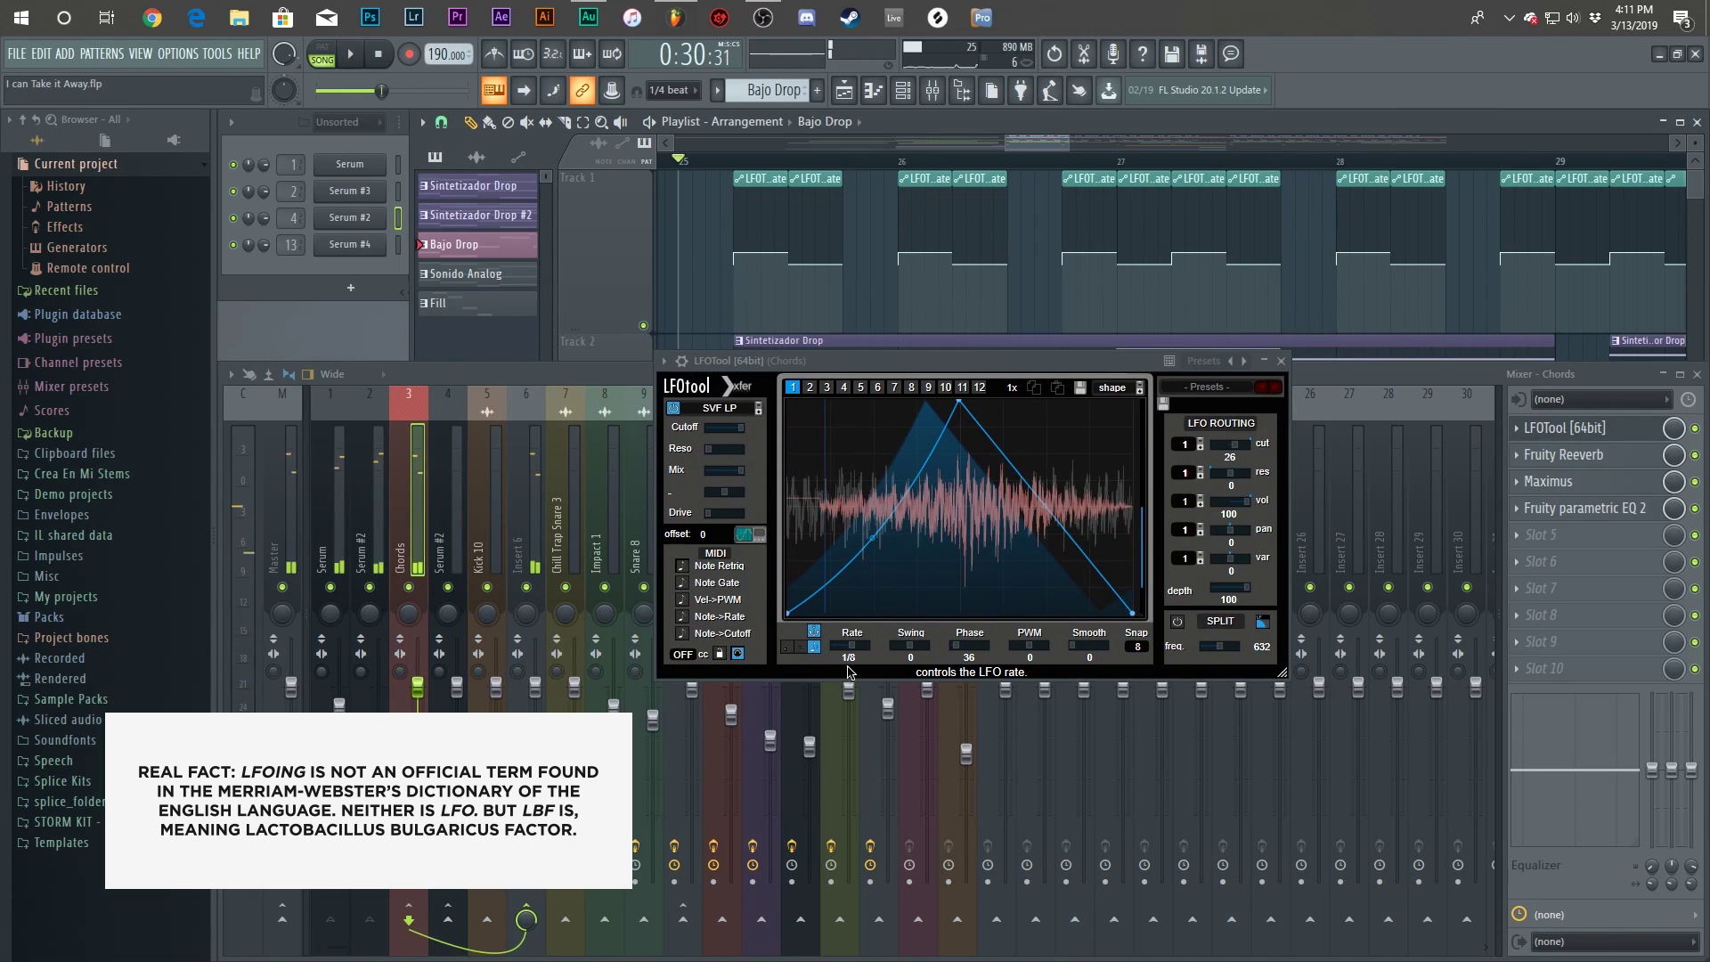
Select the first LFOTool automation clip's time range in bar 25 and play it to check the LFO rate.
left_click_drag(749, 163, 787, 163)
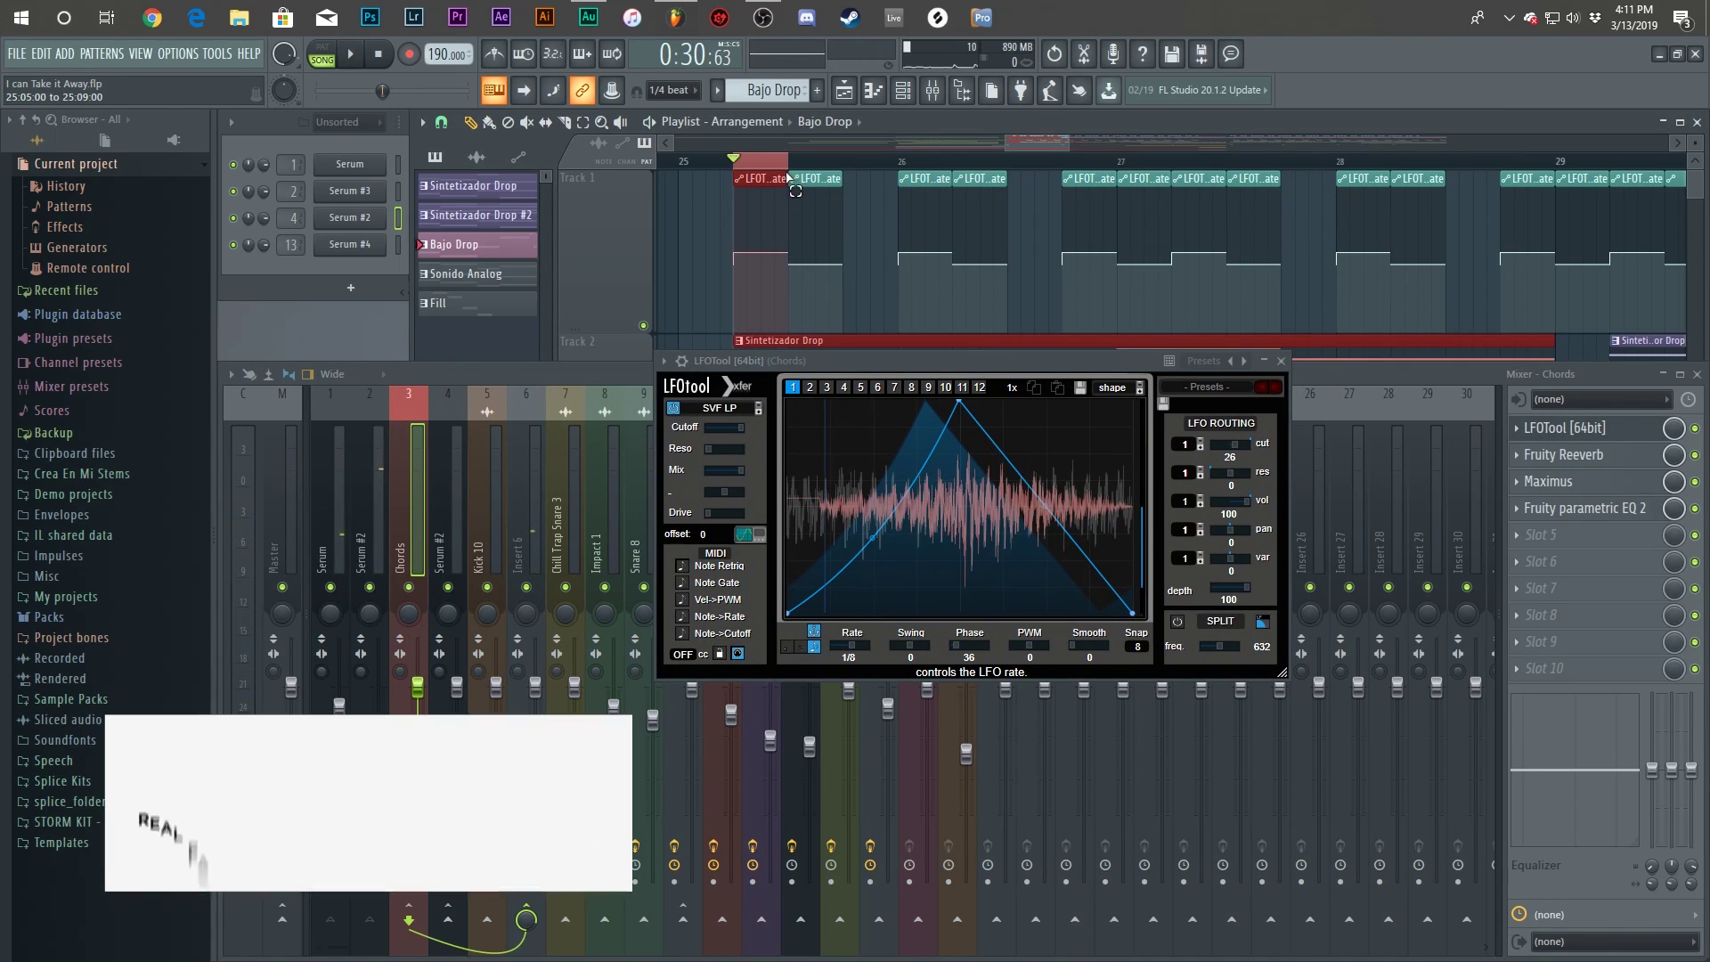
key("space")
key("space")
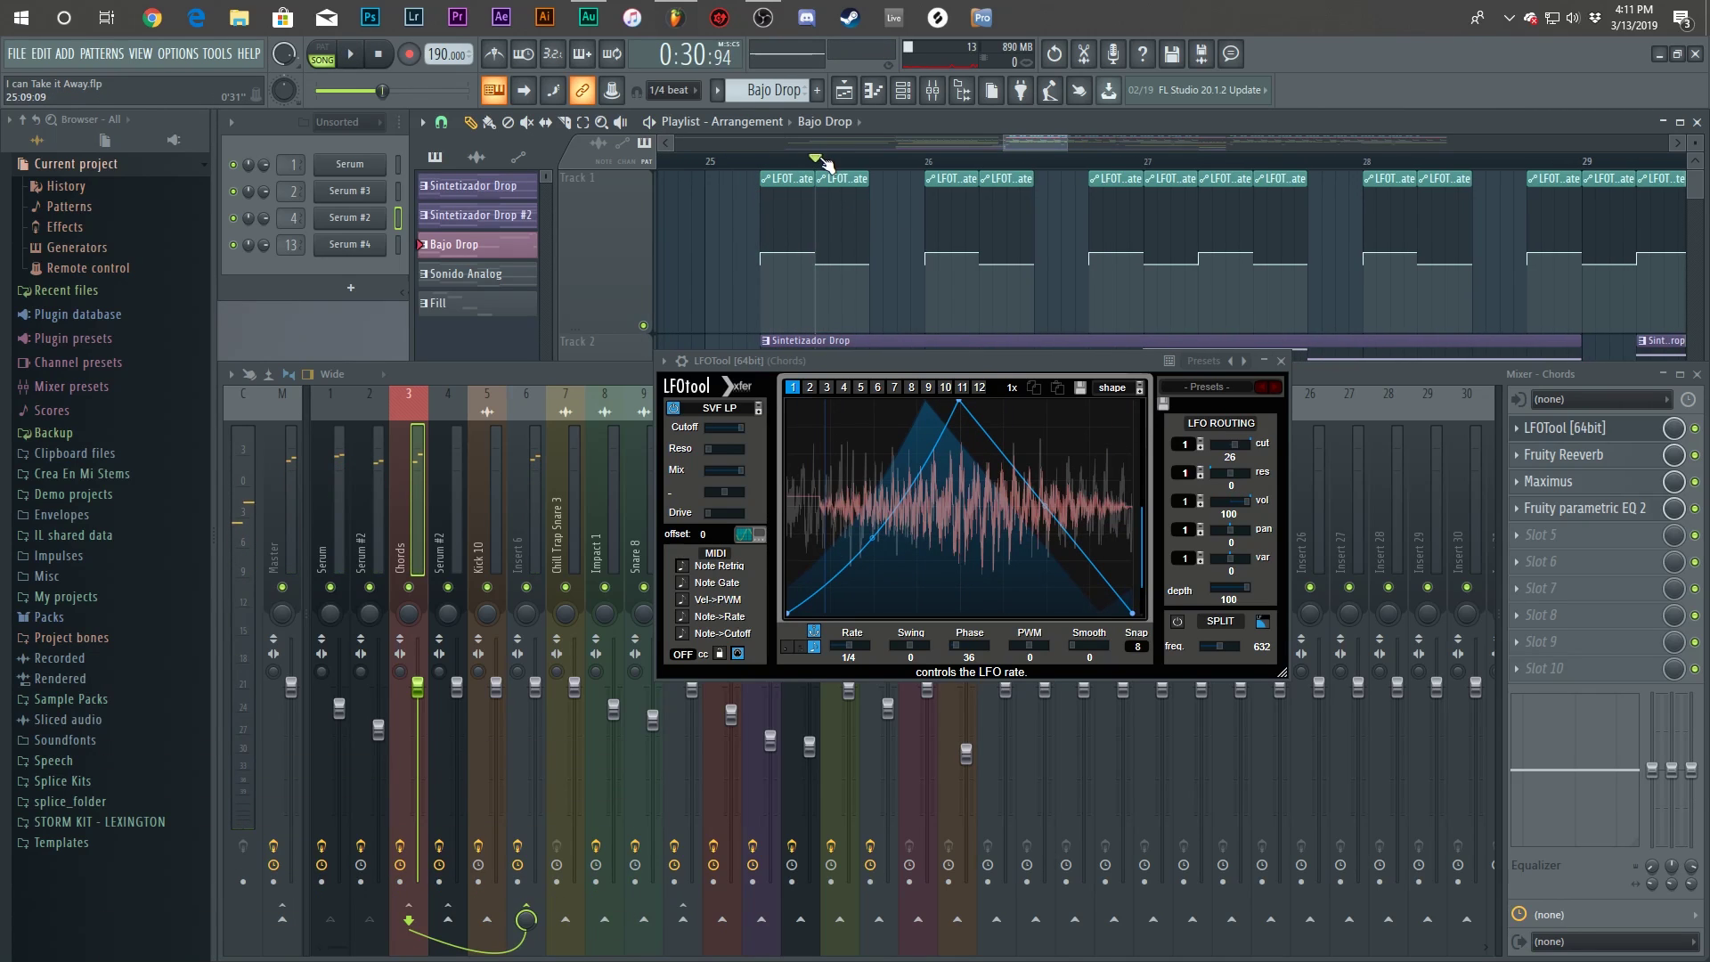
Select the second LFOTool automation clip's time range in bar 25 and play it to compare the LFO rate.
left_click_drag(818, 161, 886, 188)
right_click(893, 207)
key("space")
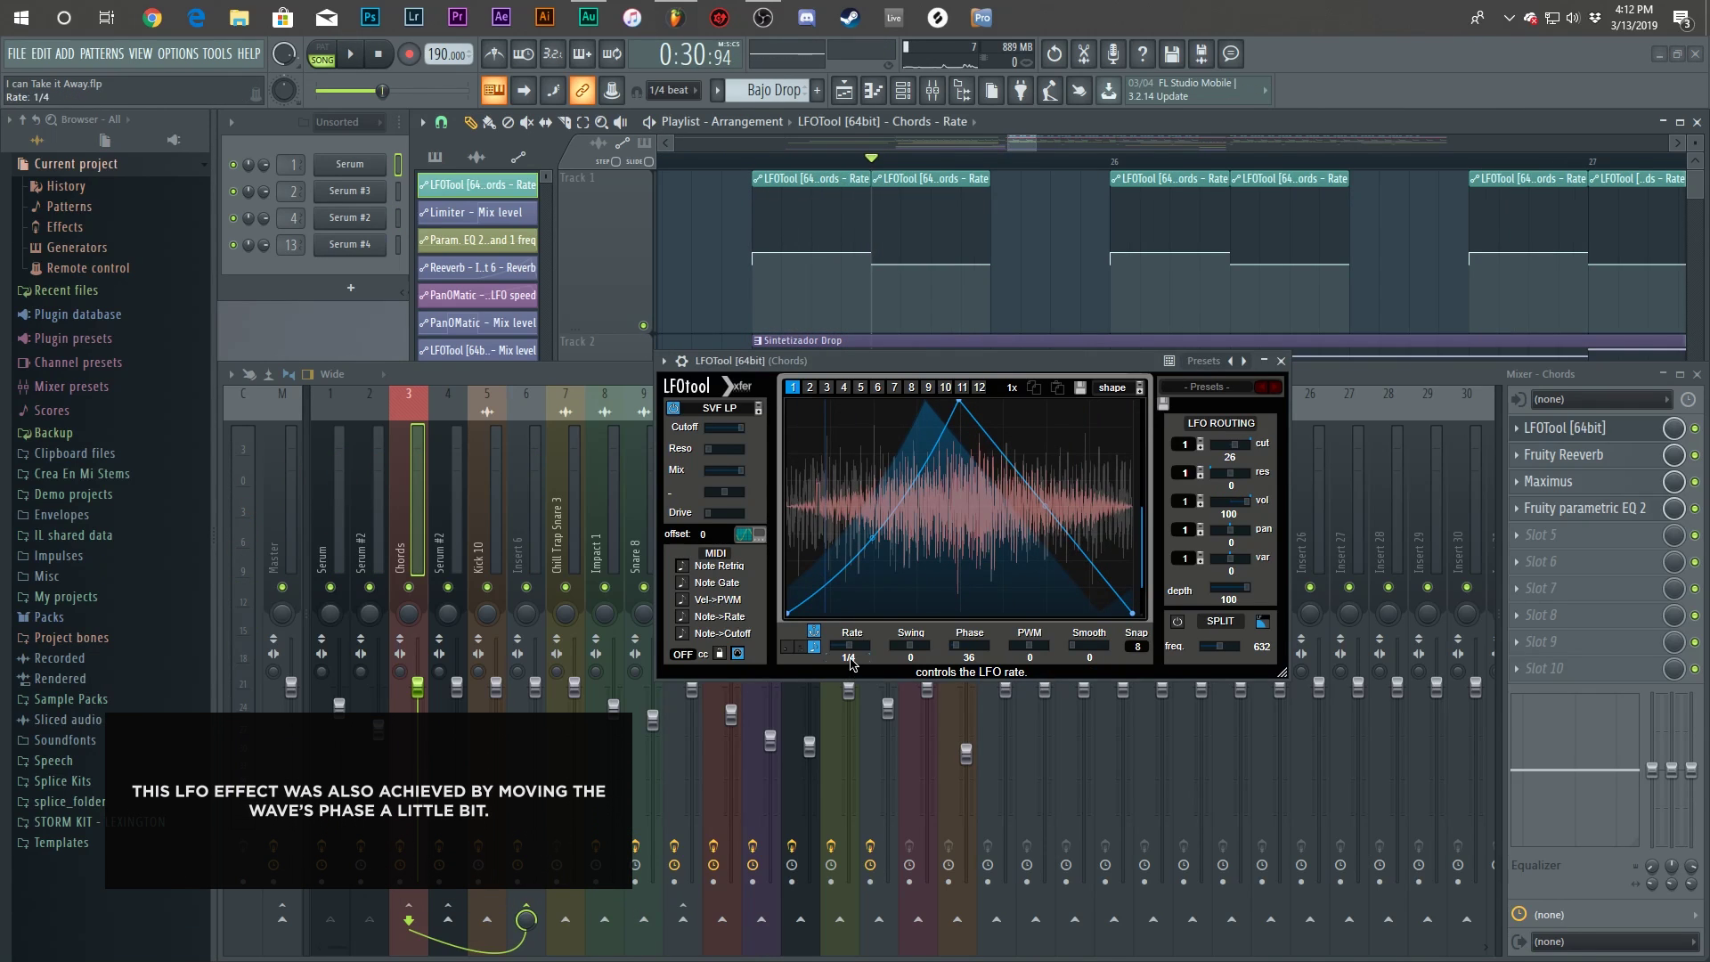
Return Track 1 to its normal height with Tracks 1 to 3 active, and try to shift an LFOTool automation clip.
left_click(614, 94)
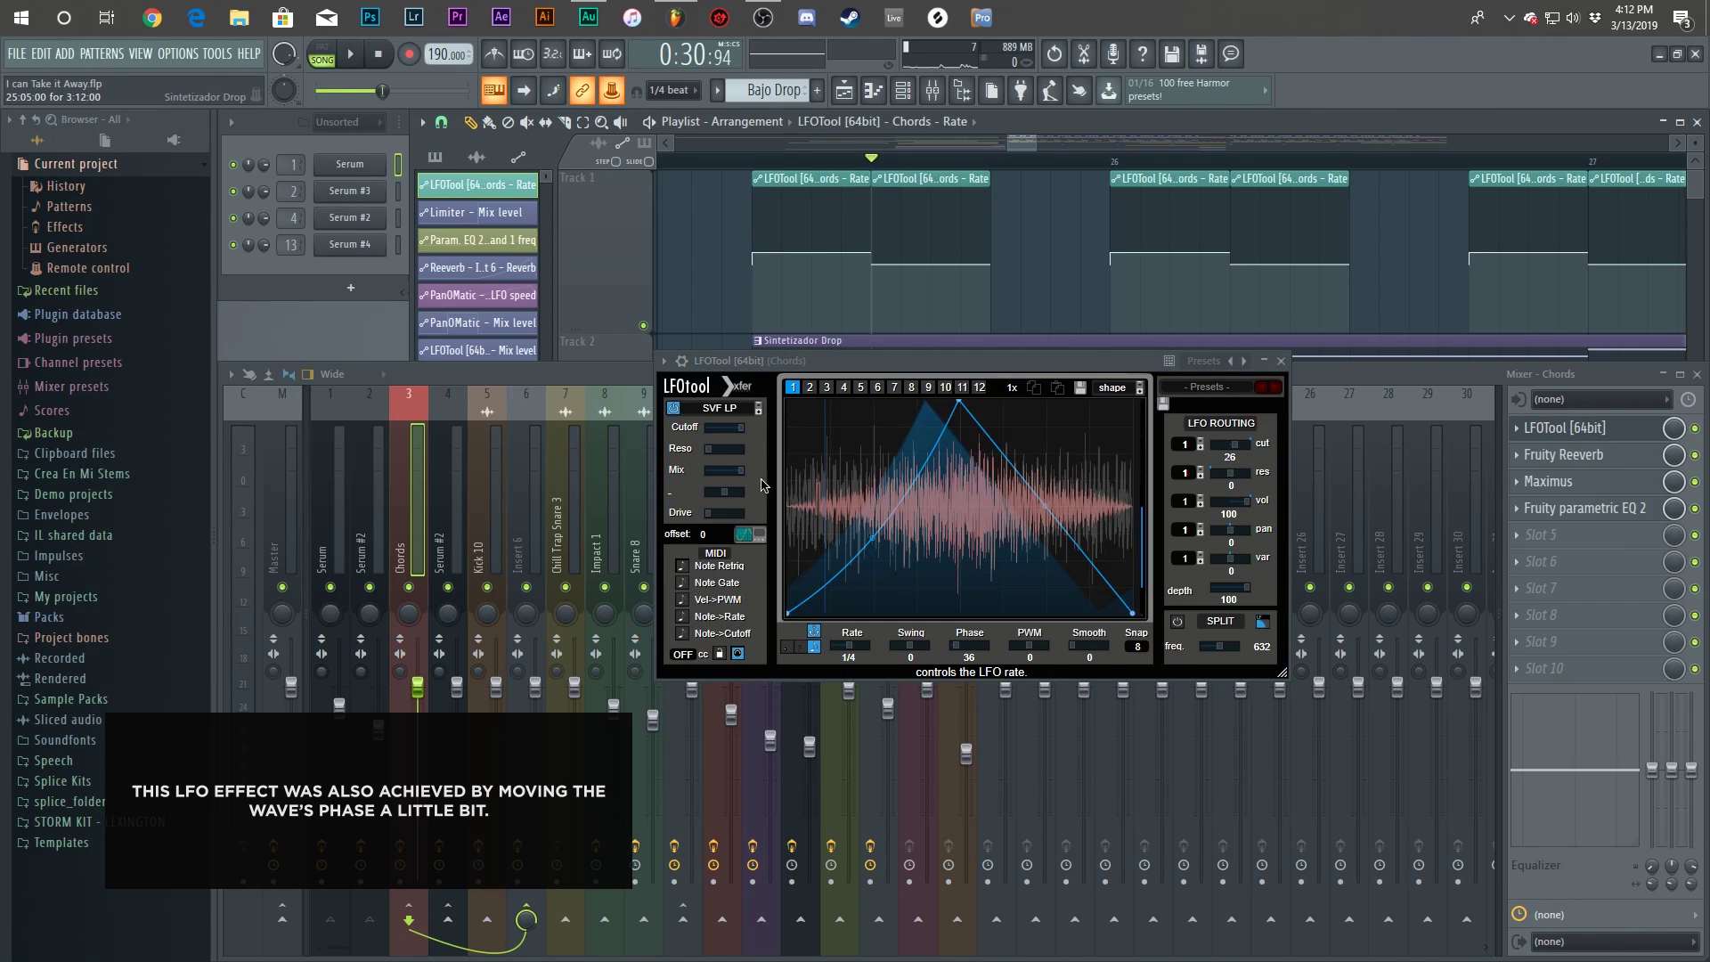
right_click(613, 92)
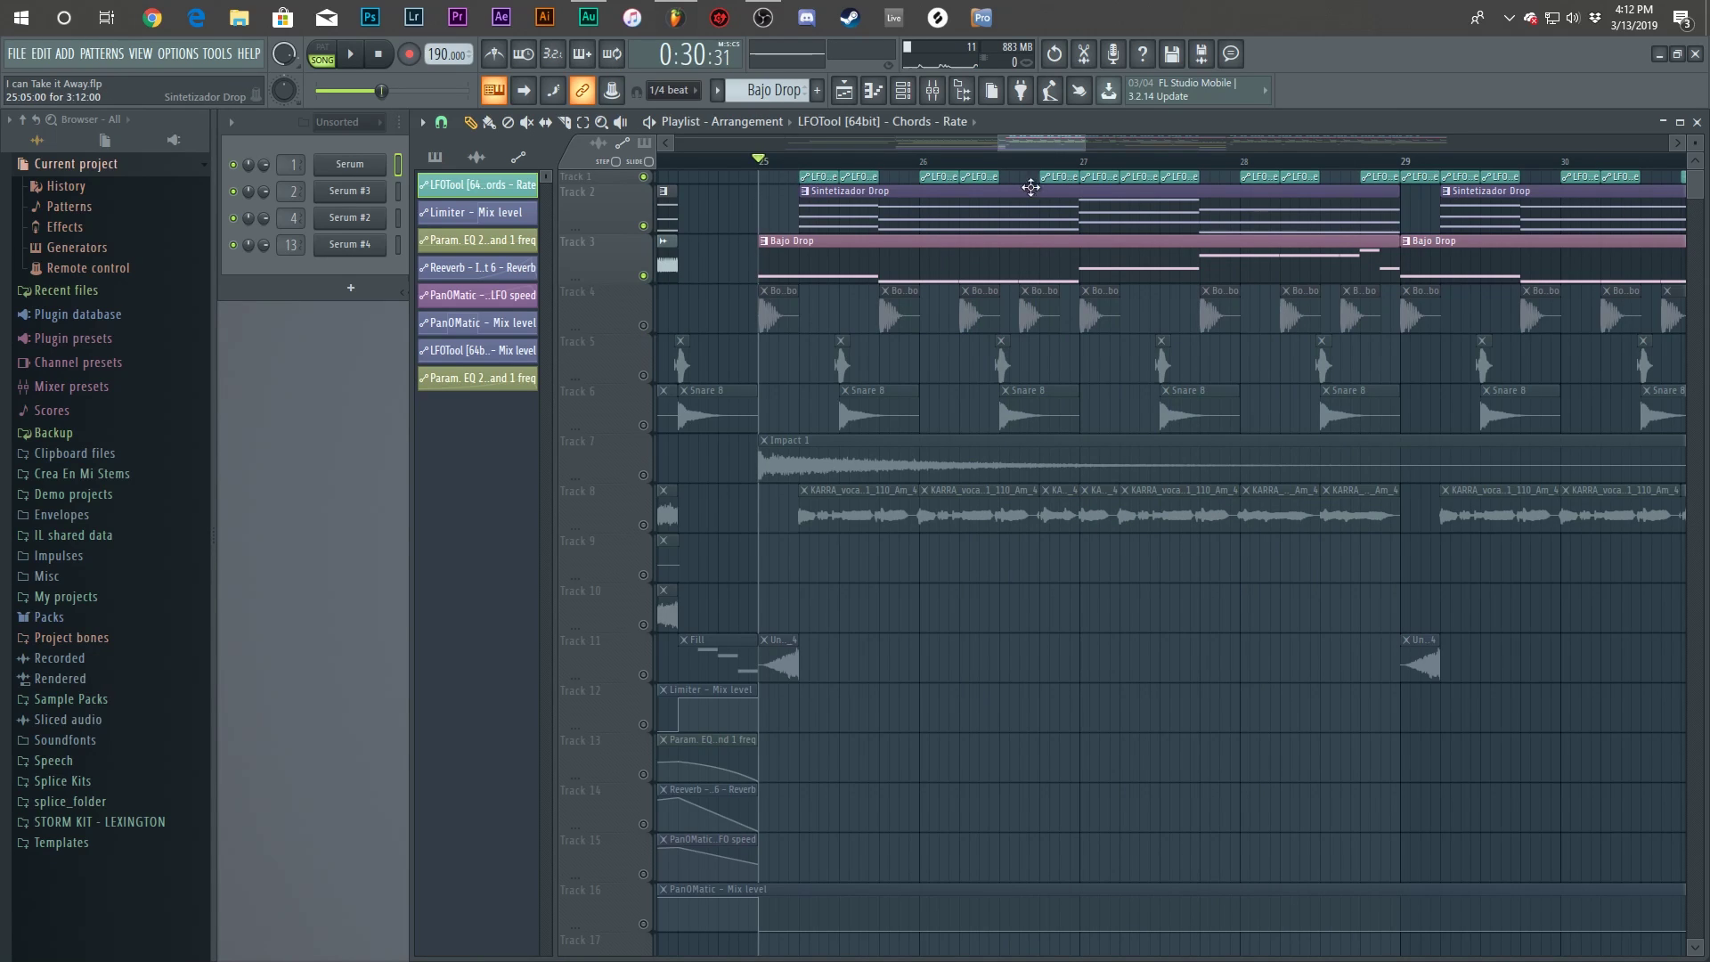
left_click_drag(896, 178, 866, 179)
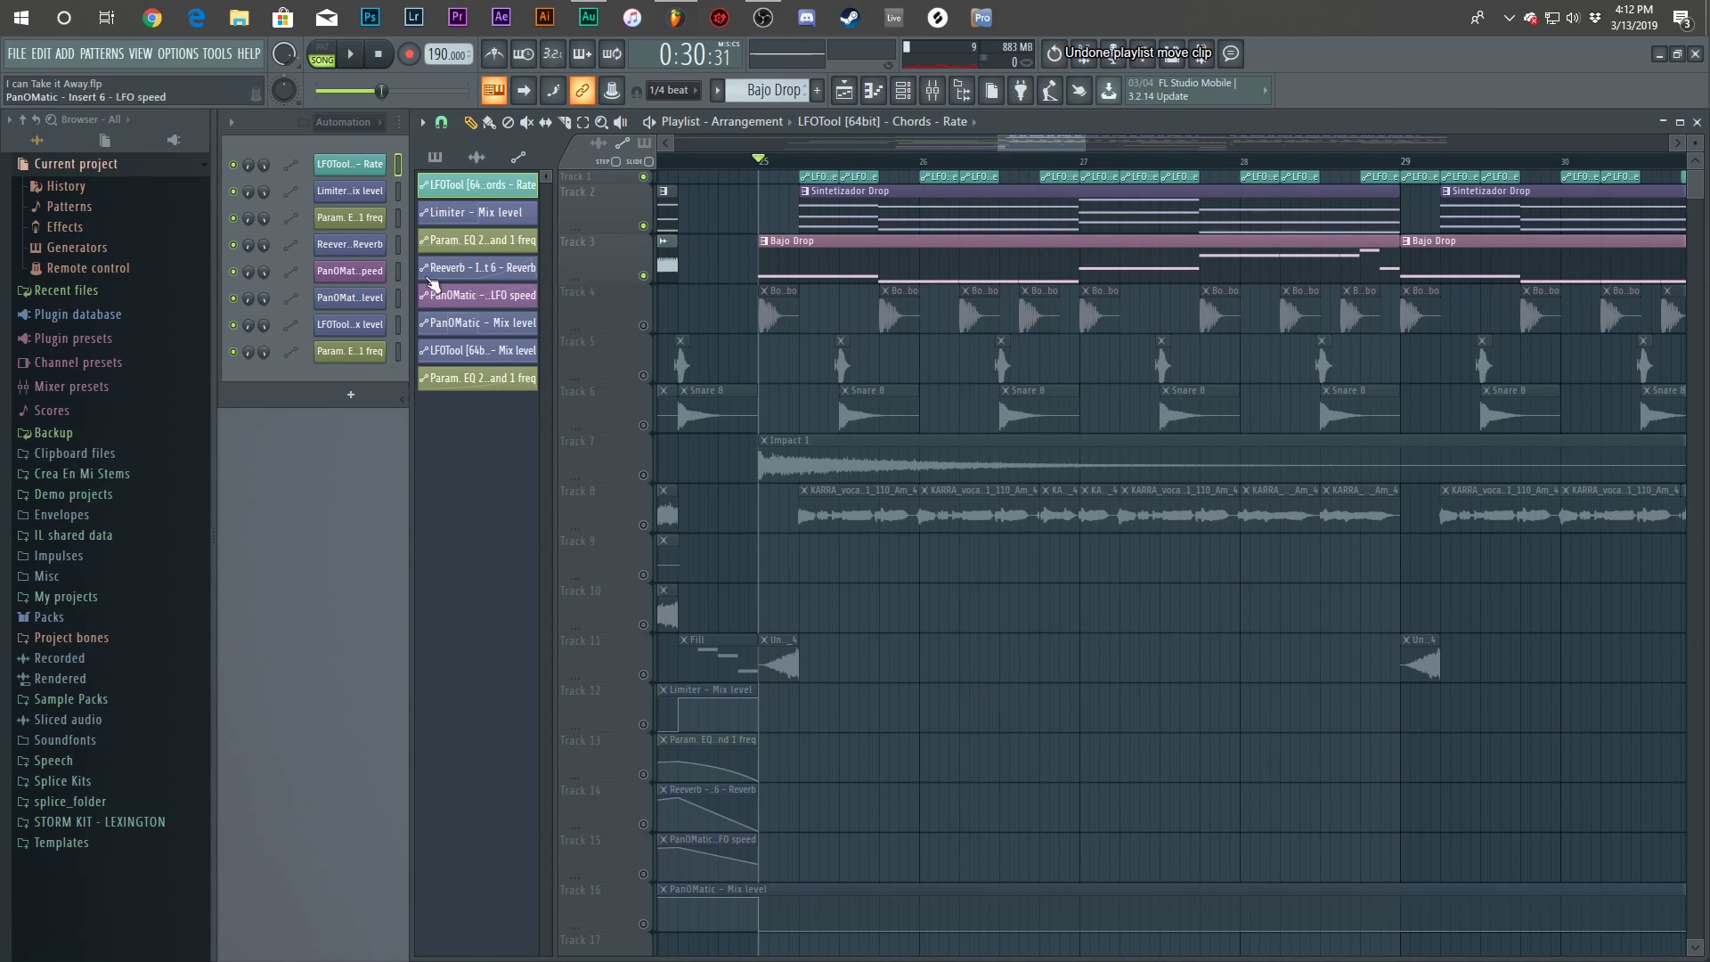
scroll(335, 126, "down", 2)
scroll(334, 126, "down", 1)
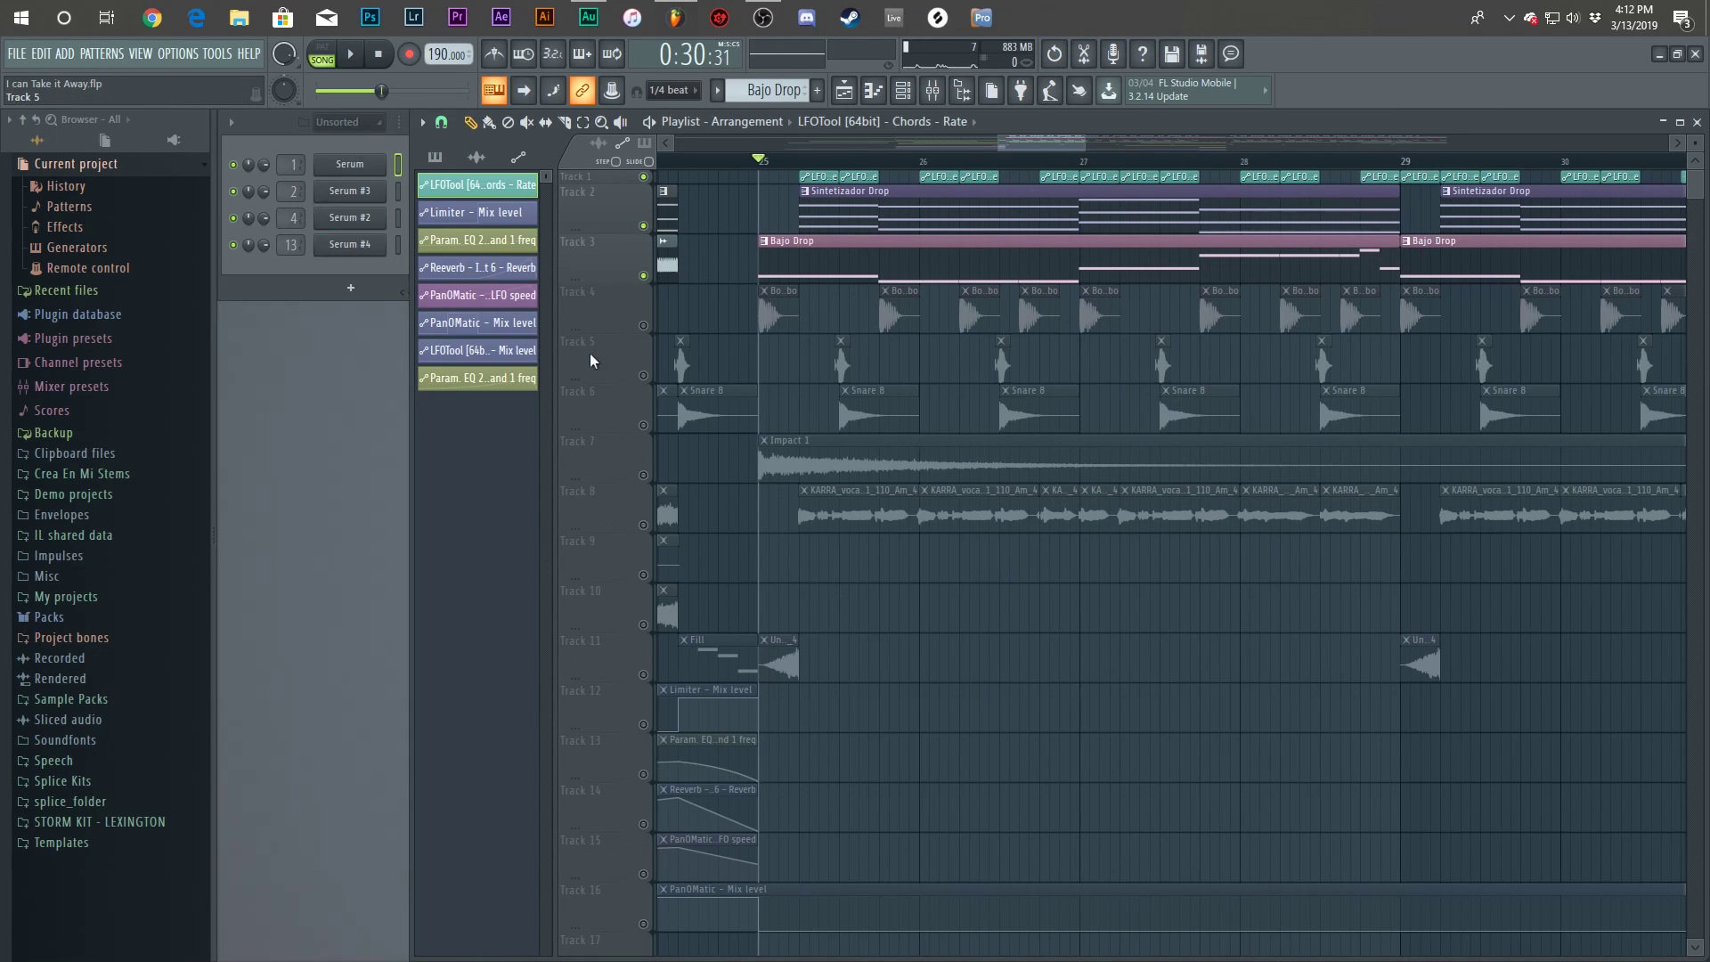
Solo Track 4 with the kick clips and unmute drum Tracks 5 to 7 alongside it.
right_click(643, 325)
left_click(643, 375)
left_click(643, 425)
scroll(690, 481, "up", 2)
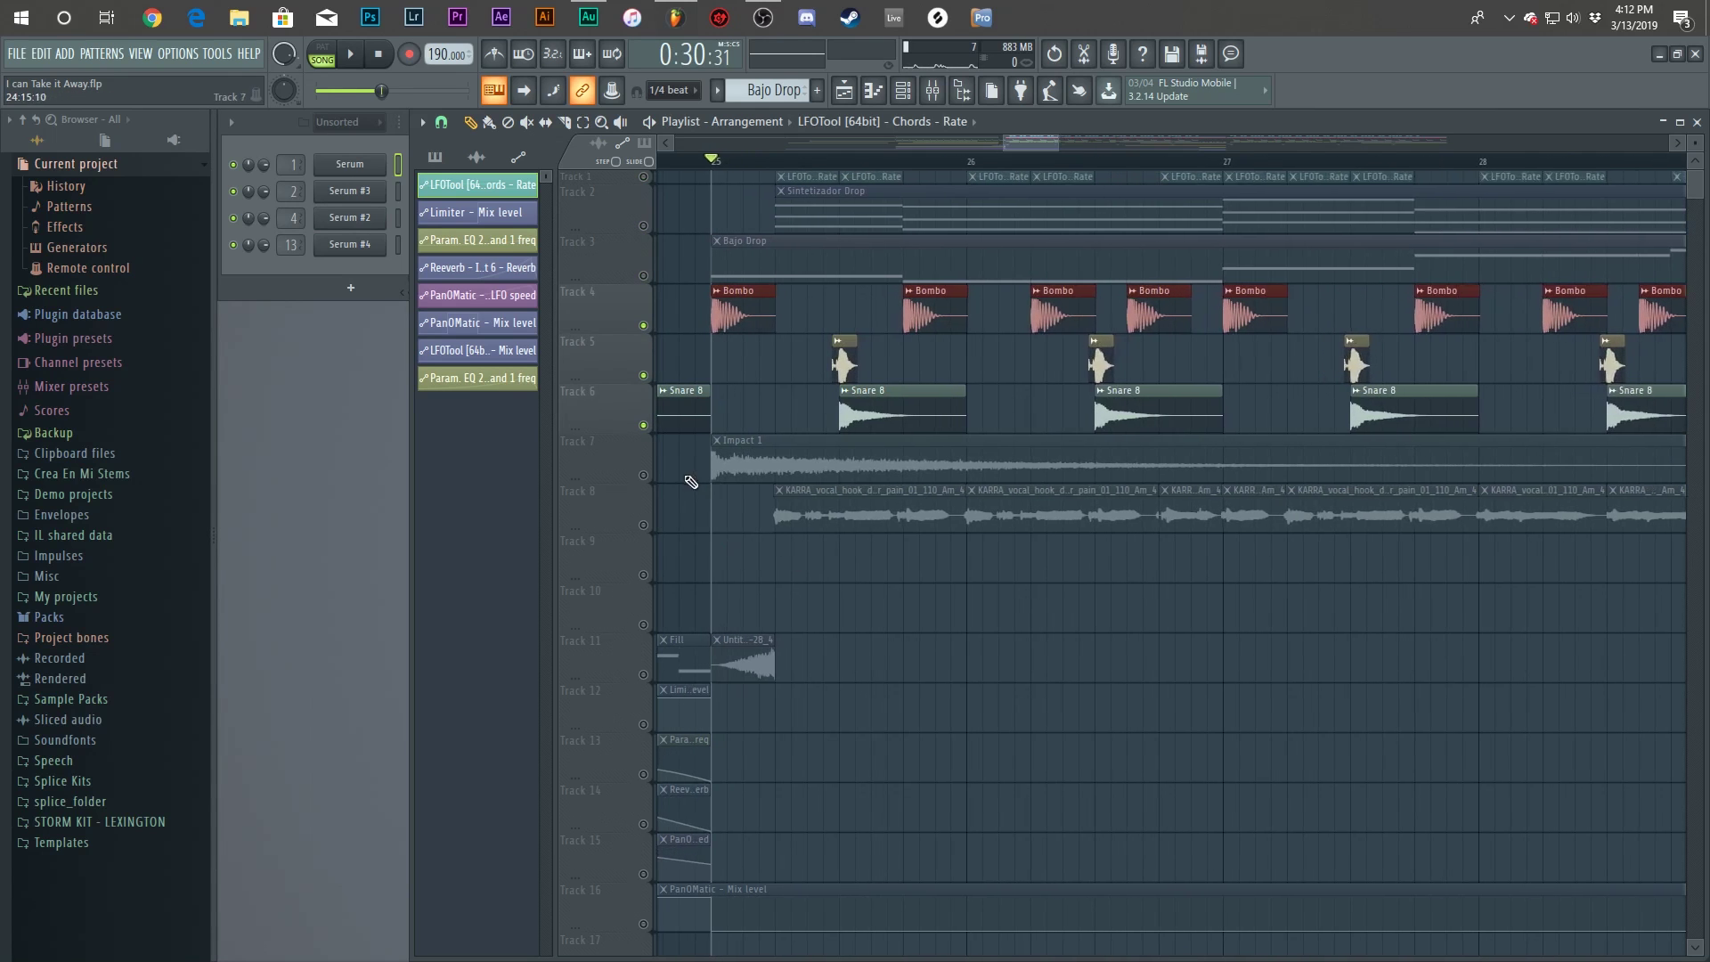
left_click(643, 475)
Play the drop from bar 25 to listen to the soloed drum and impact tracks.
scroll(992, 467, "down", 4)
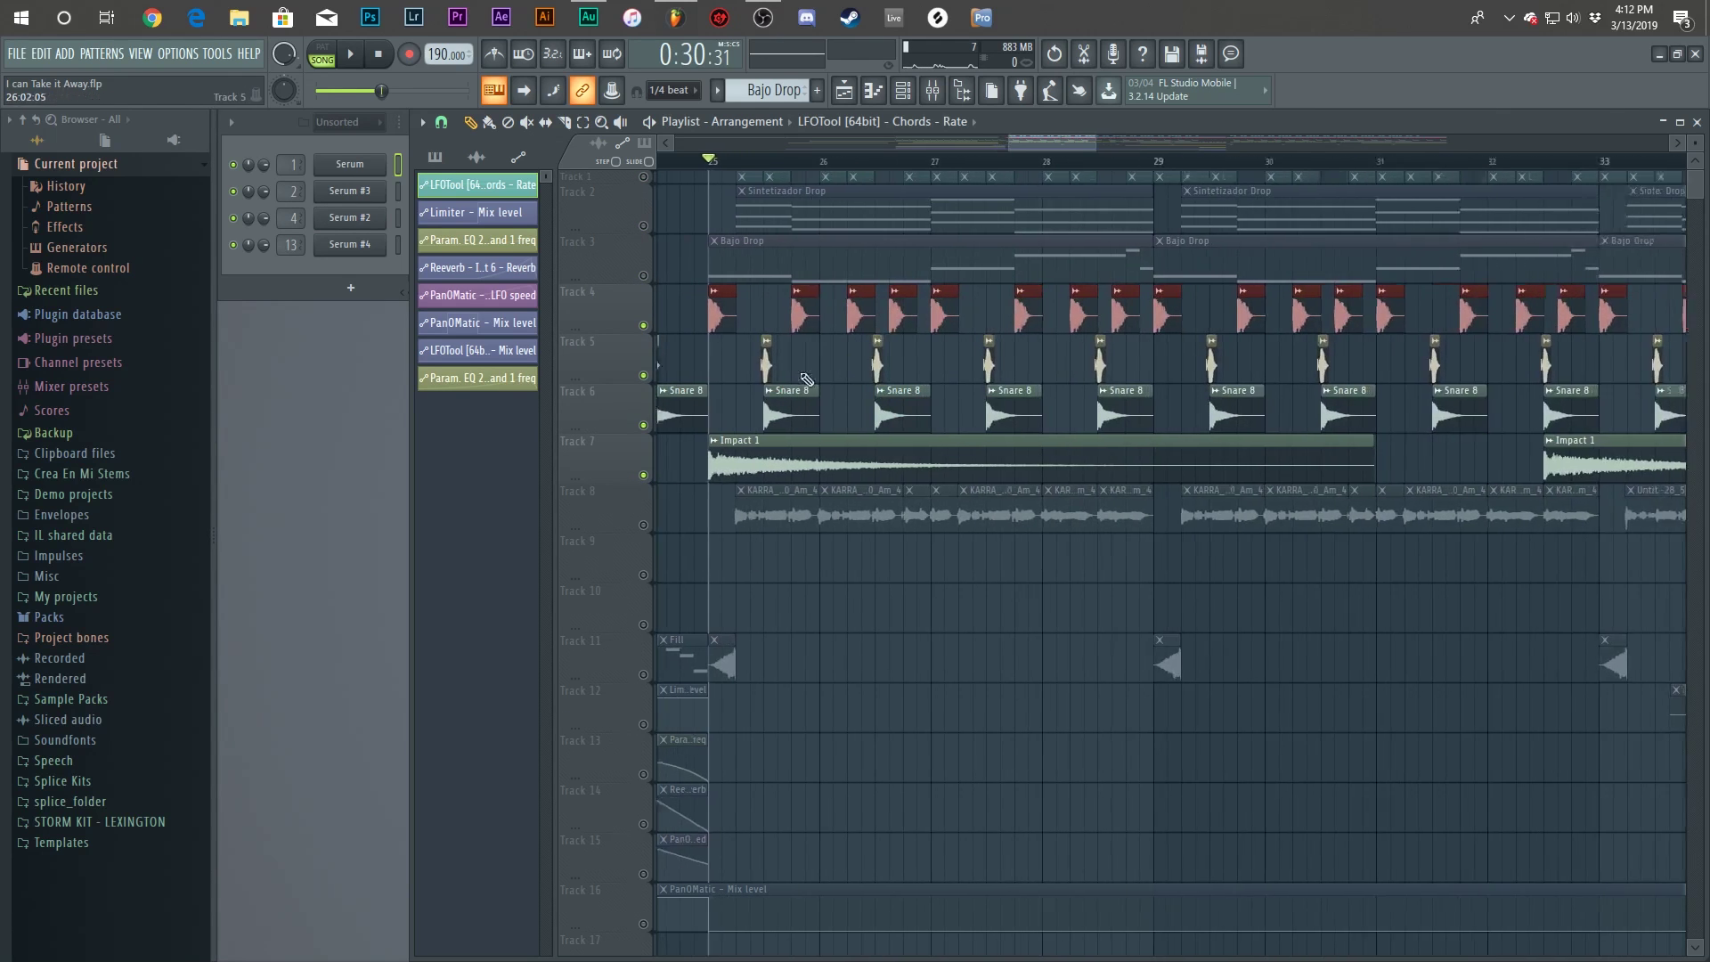
key("space")
scroll(968, 453, "up", 4)
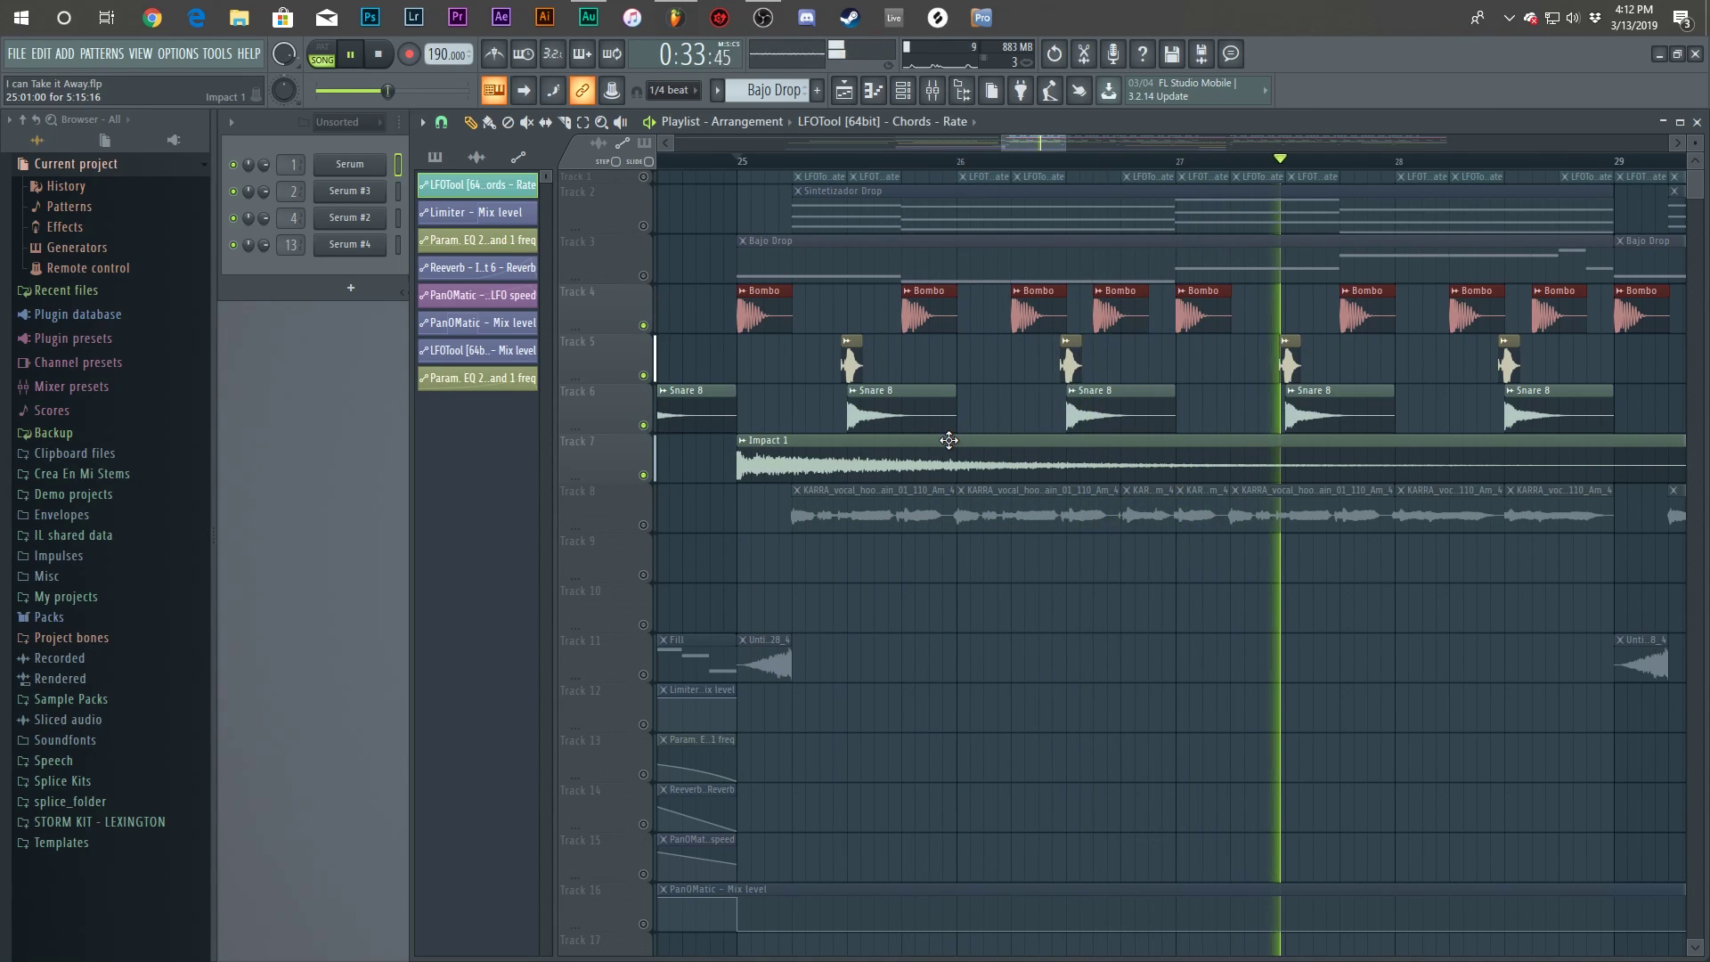
scroll(949, 439, "down", 4)
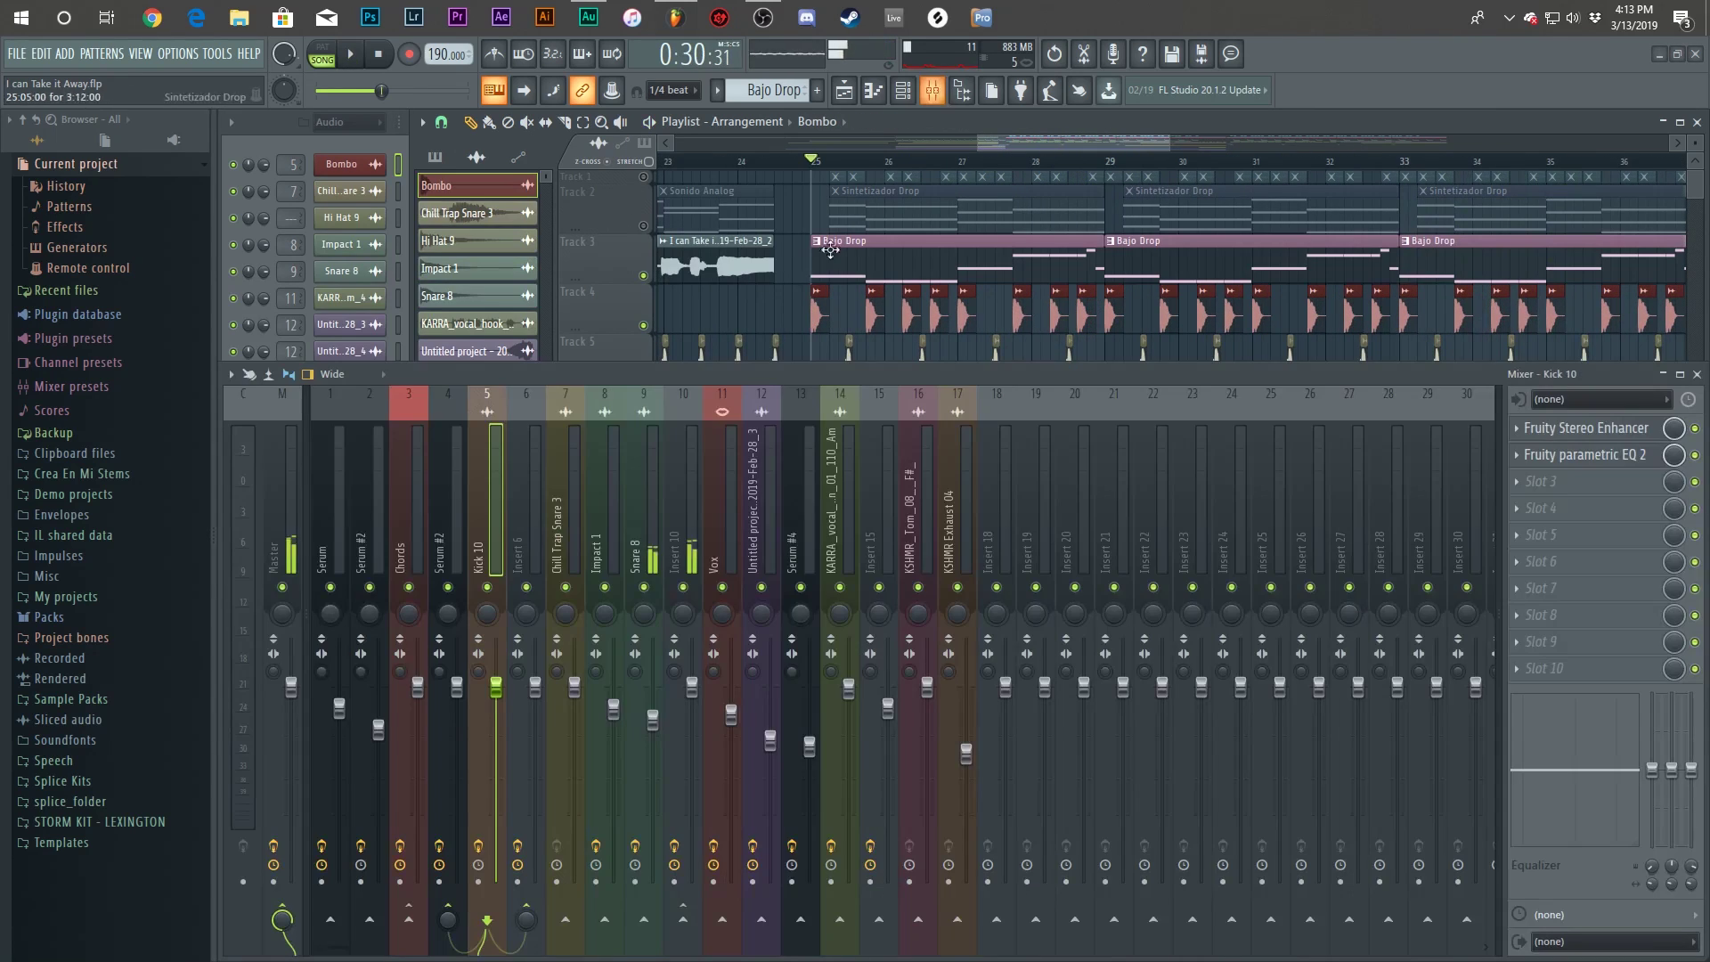
Play the bass and drums in the drop and inspect Fruity Limiter on the Serum #2 and Insert 6 mixer tracks.
left_click(444, 520)
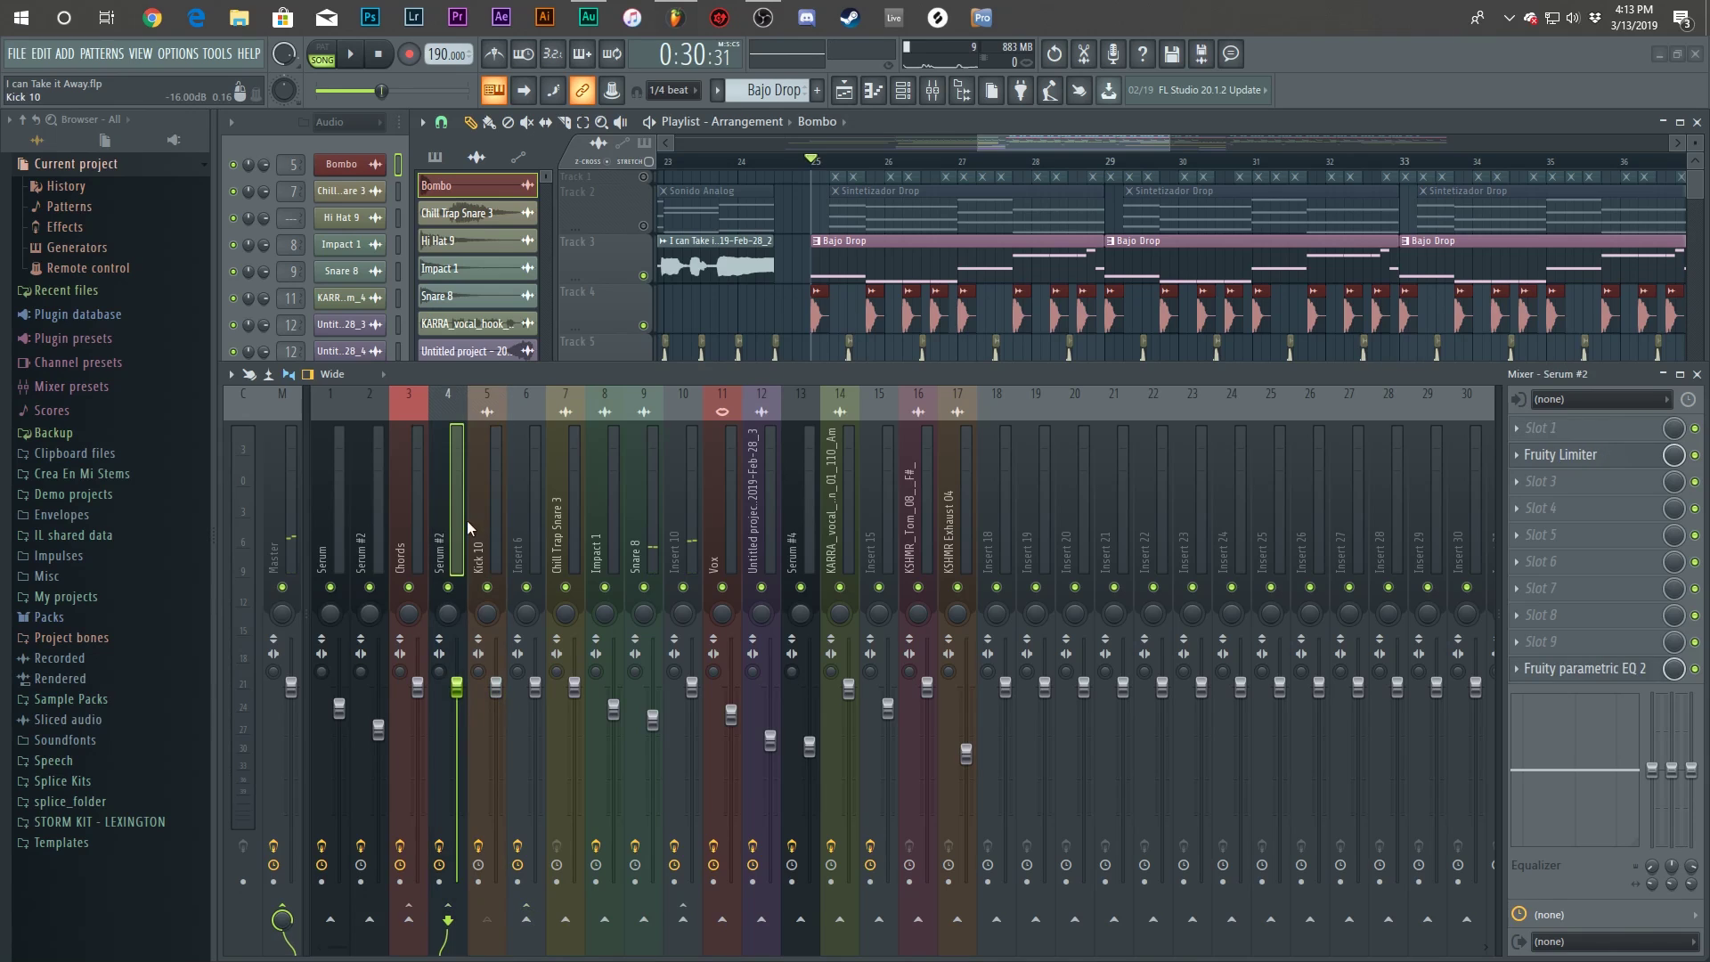
left_click(500, 531)
key("space")
left_click(460, 543)
left_click(1549, 455)
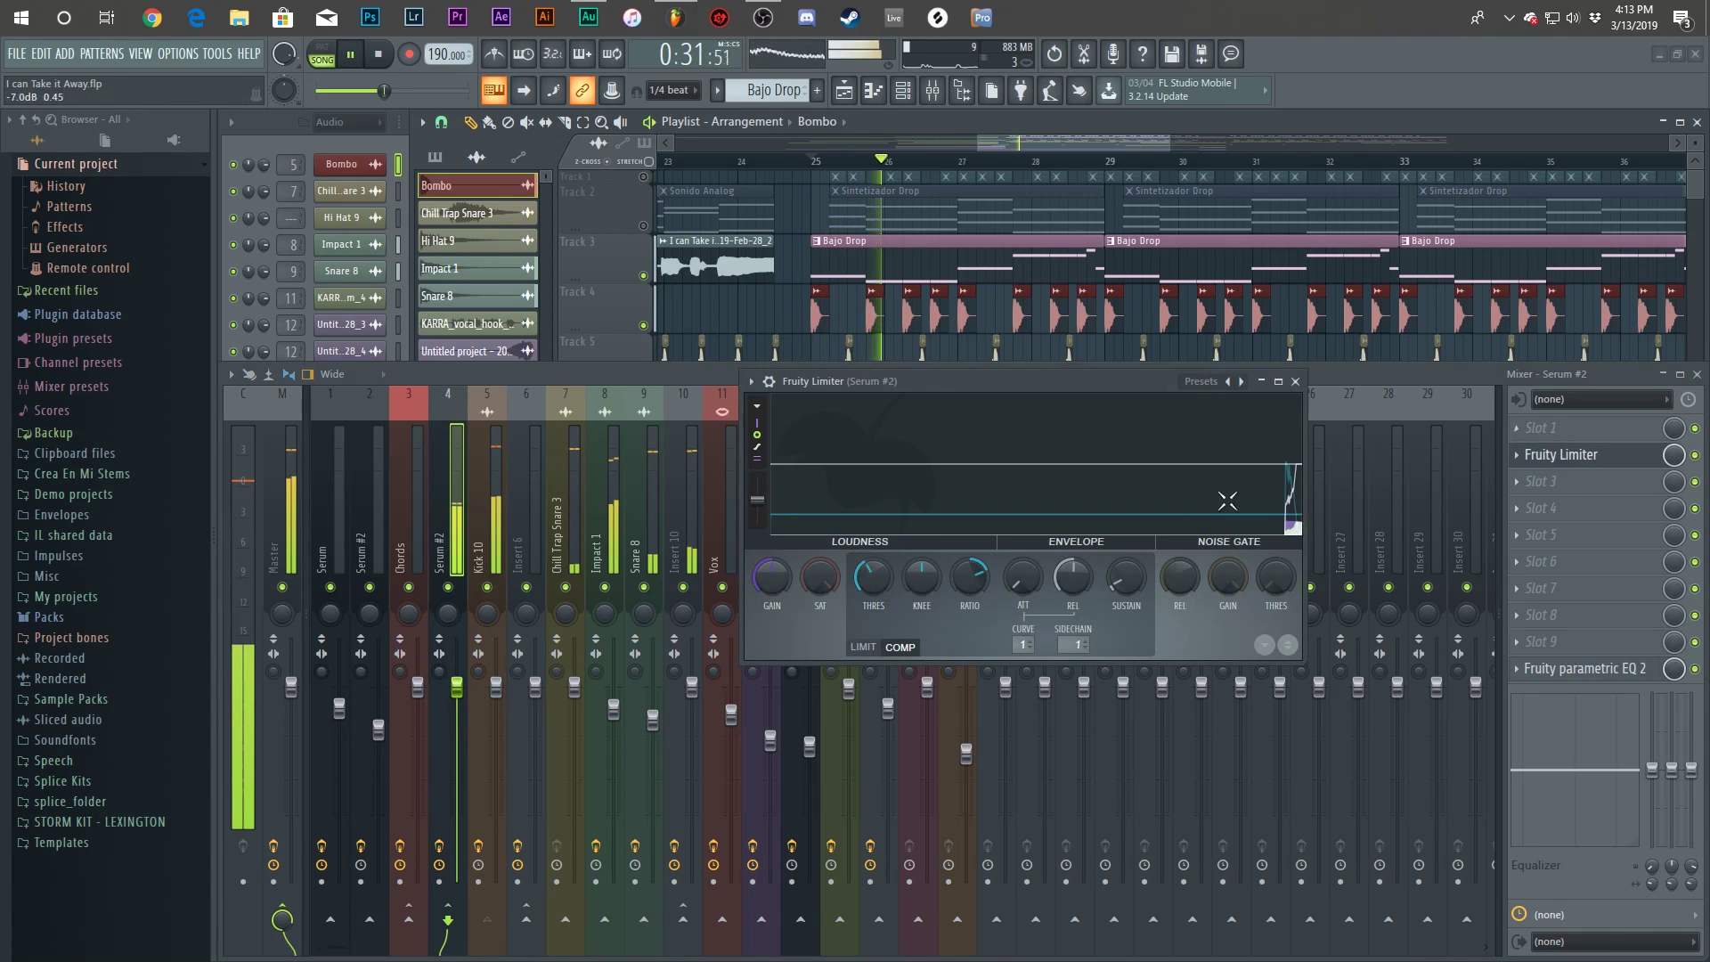
left_click(527, 524)
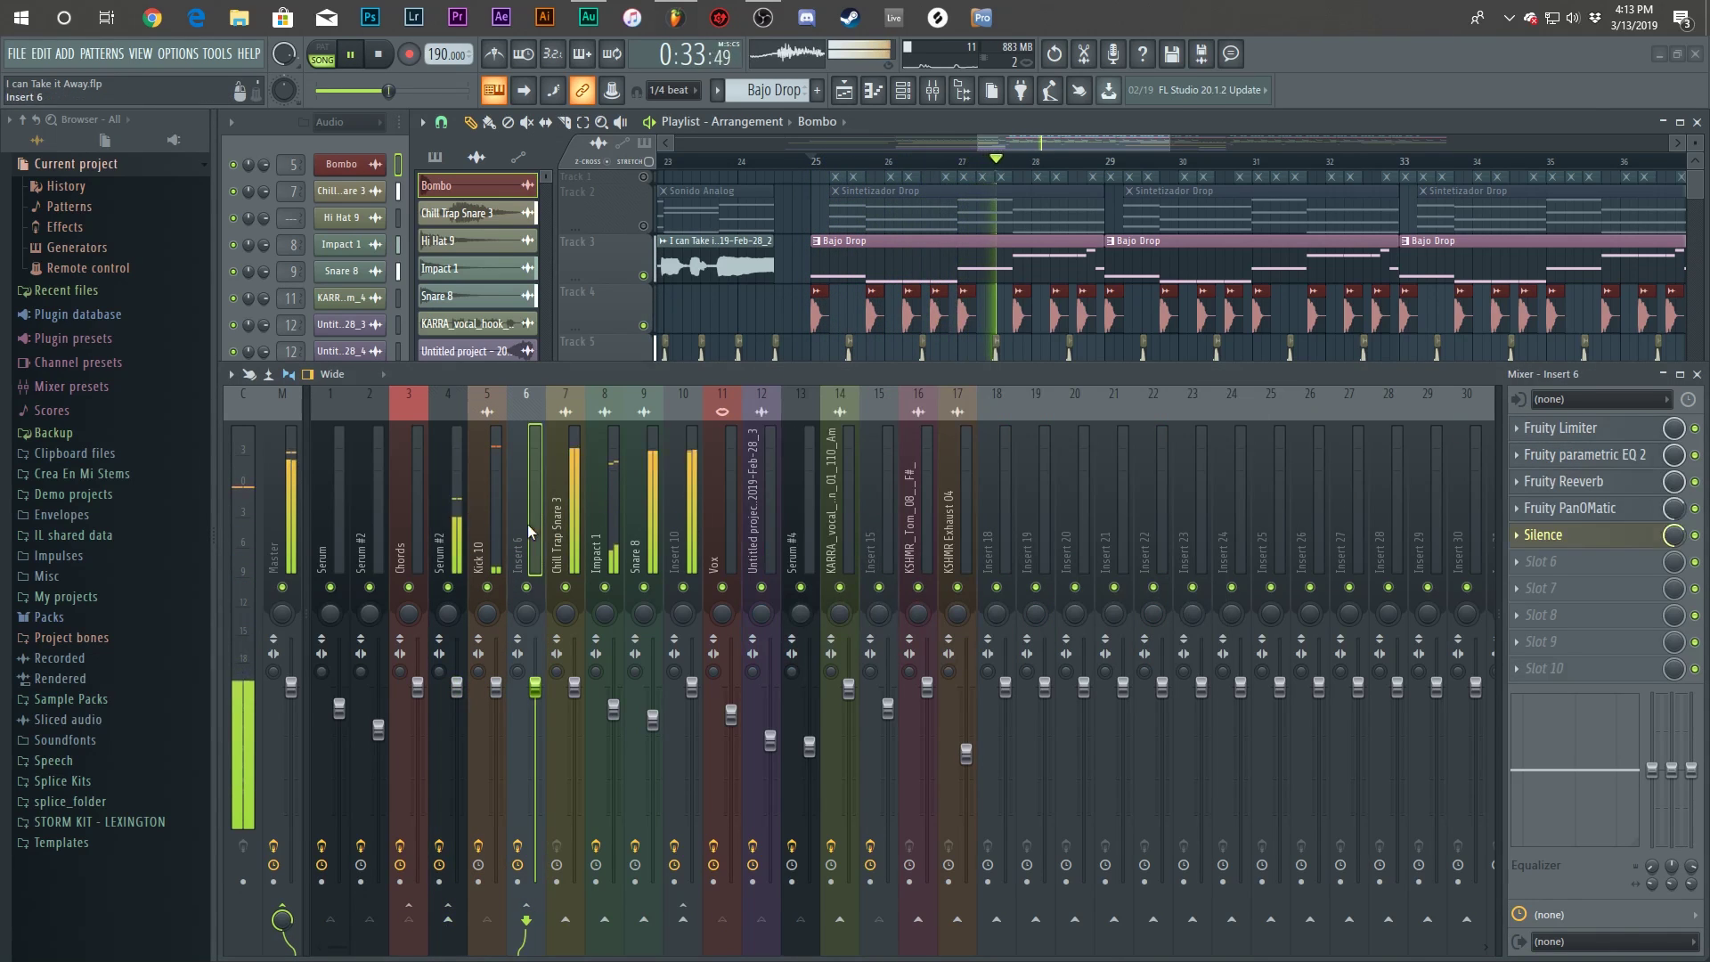
left_click(1630, 430)
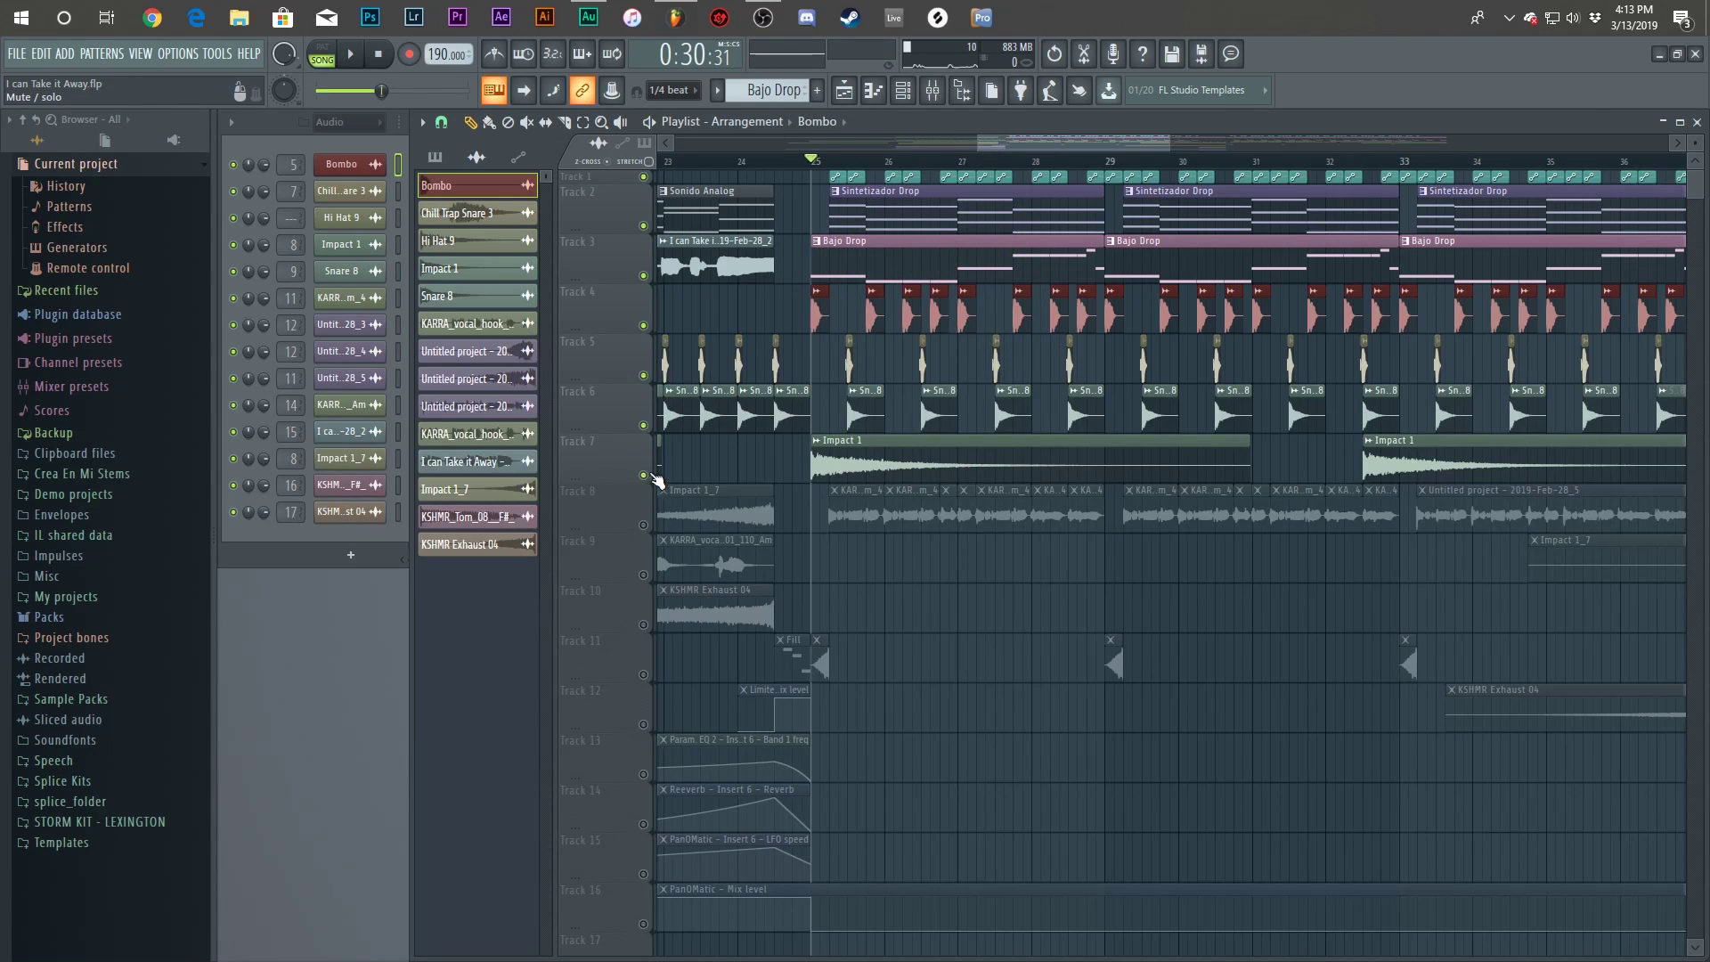
Unmute playlist Tracks 8 to 16 and select the KARRA_vocal_hook audio clip used on Track 8.
left_click_drag(650, 476, 645, 927)
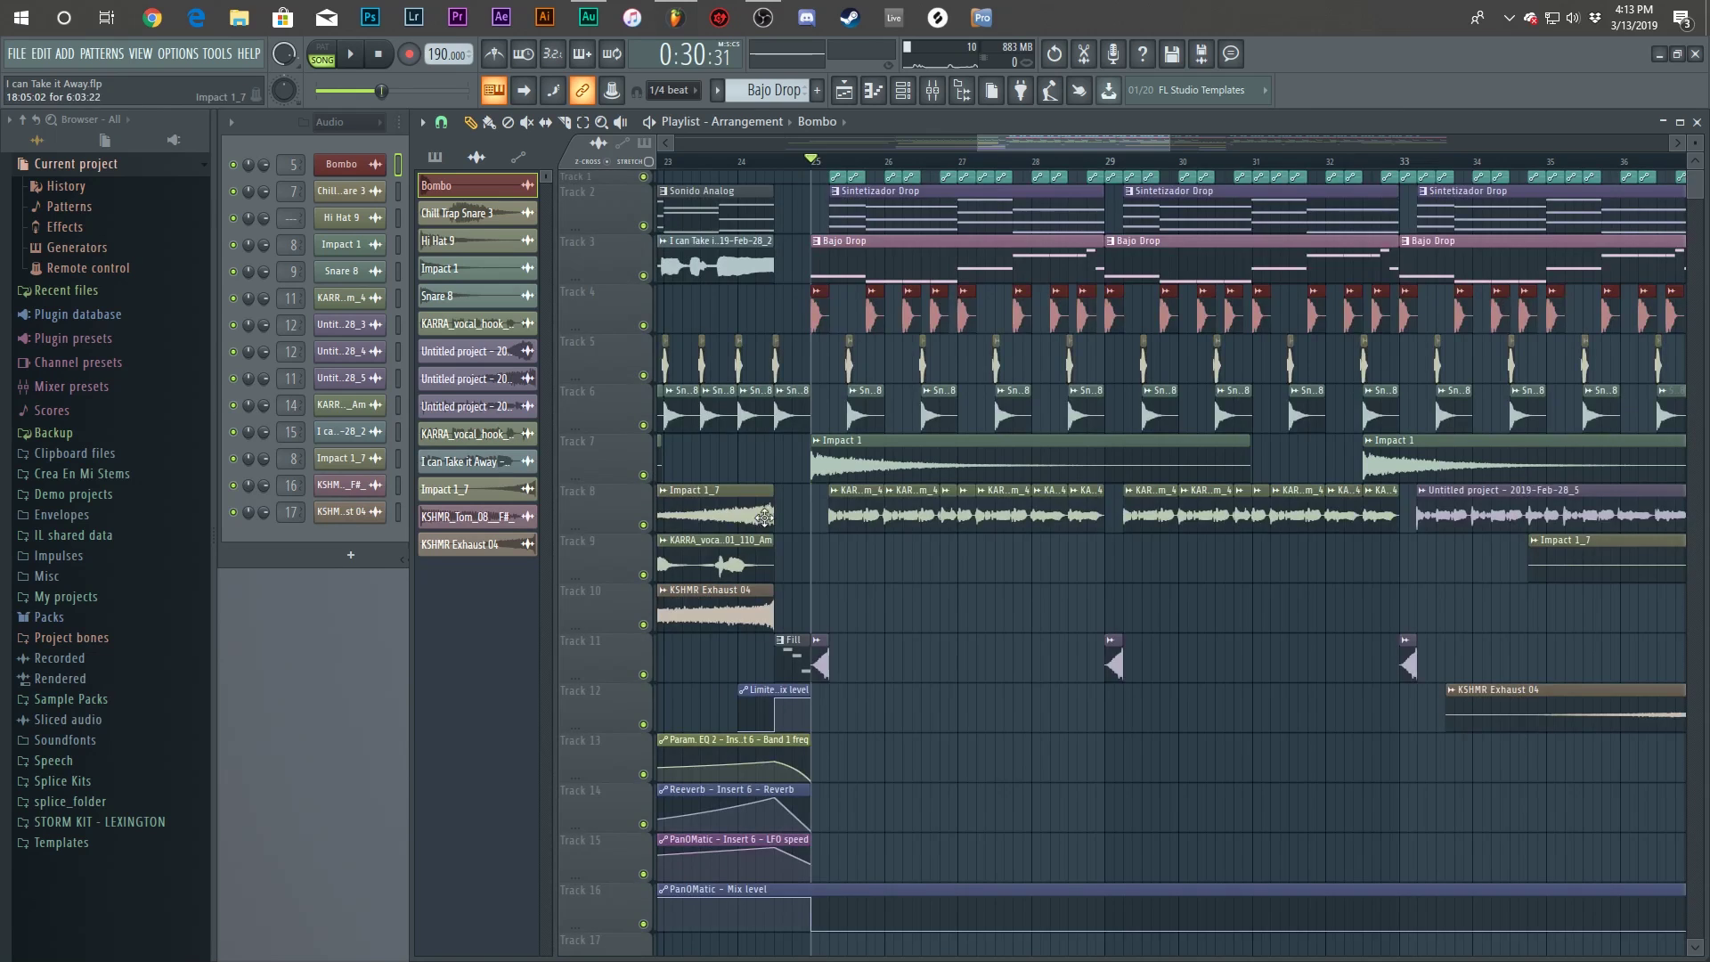
scroll(765, 516, "right", 1)
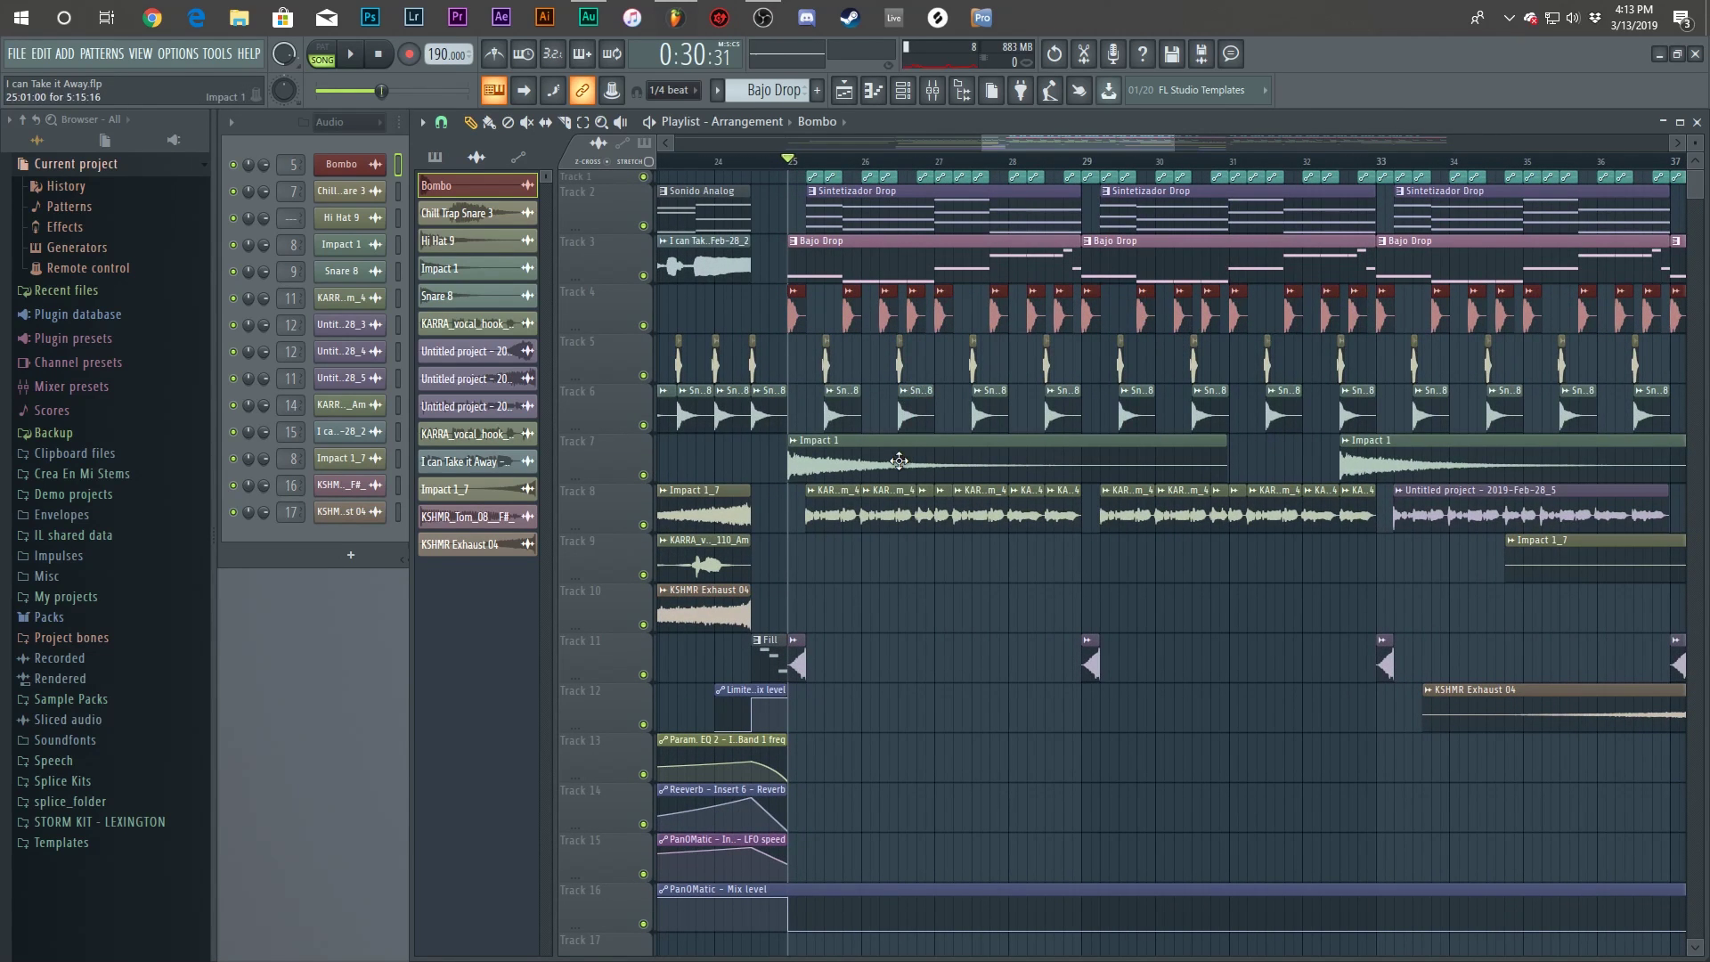
left_click(472, 324)
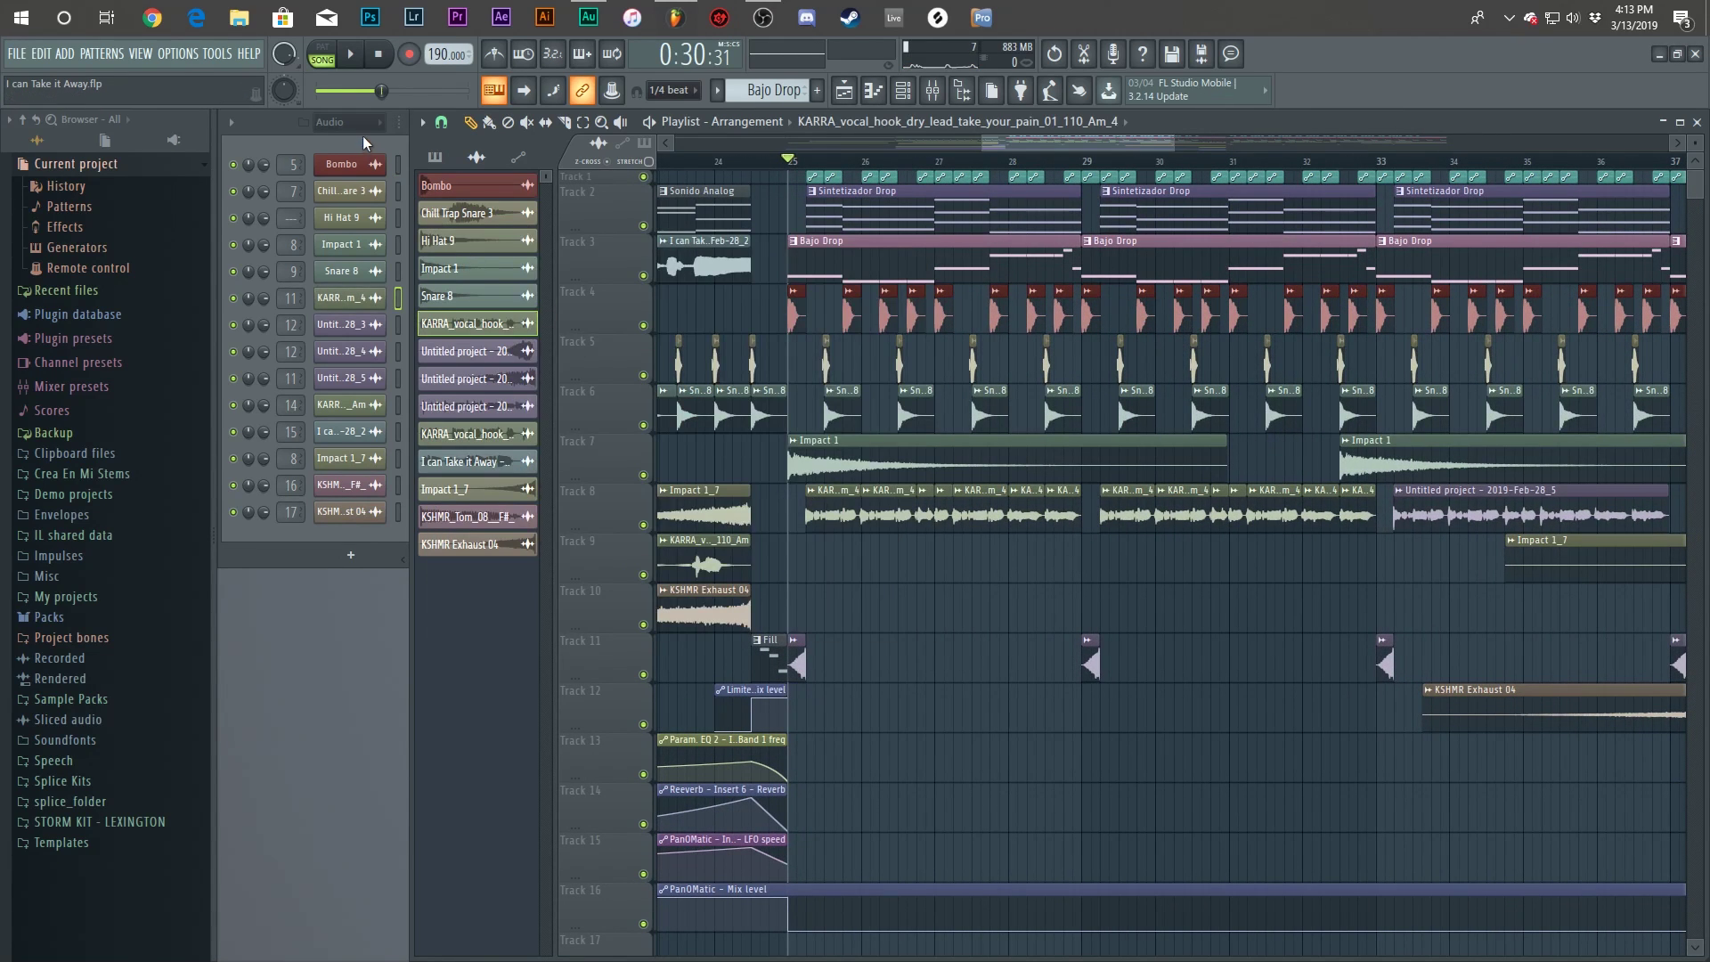
scroll(370, 130, "down", 1)
left_click(841, 501)
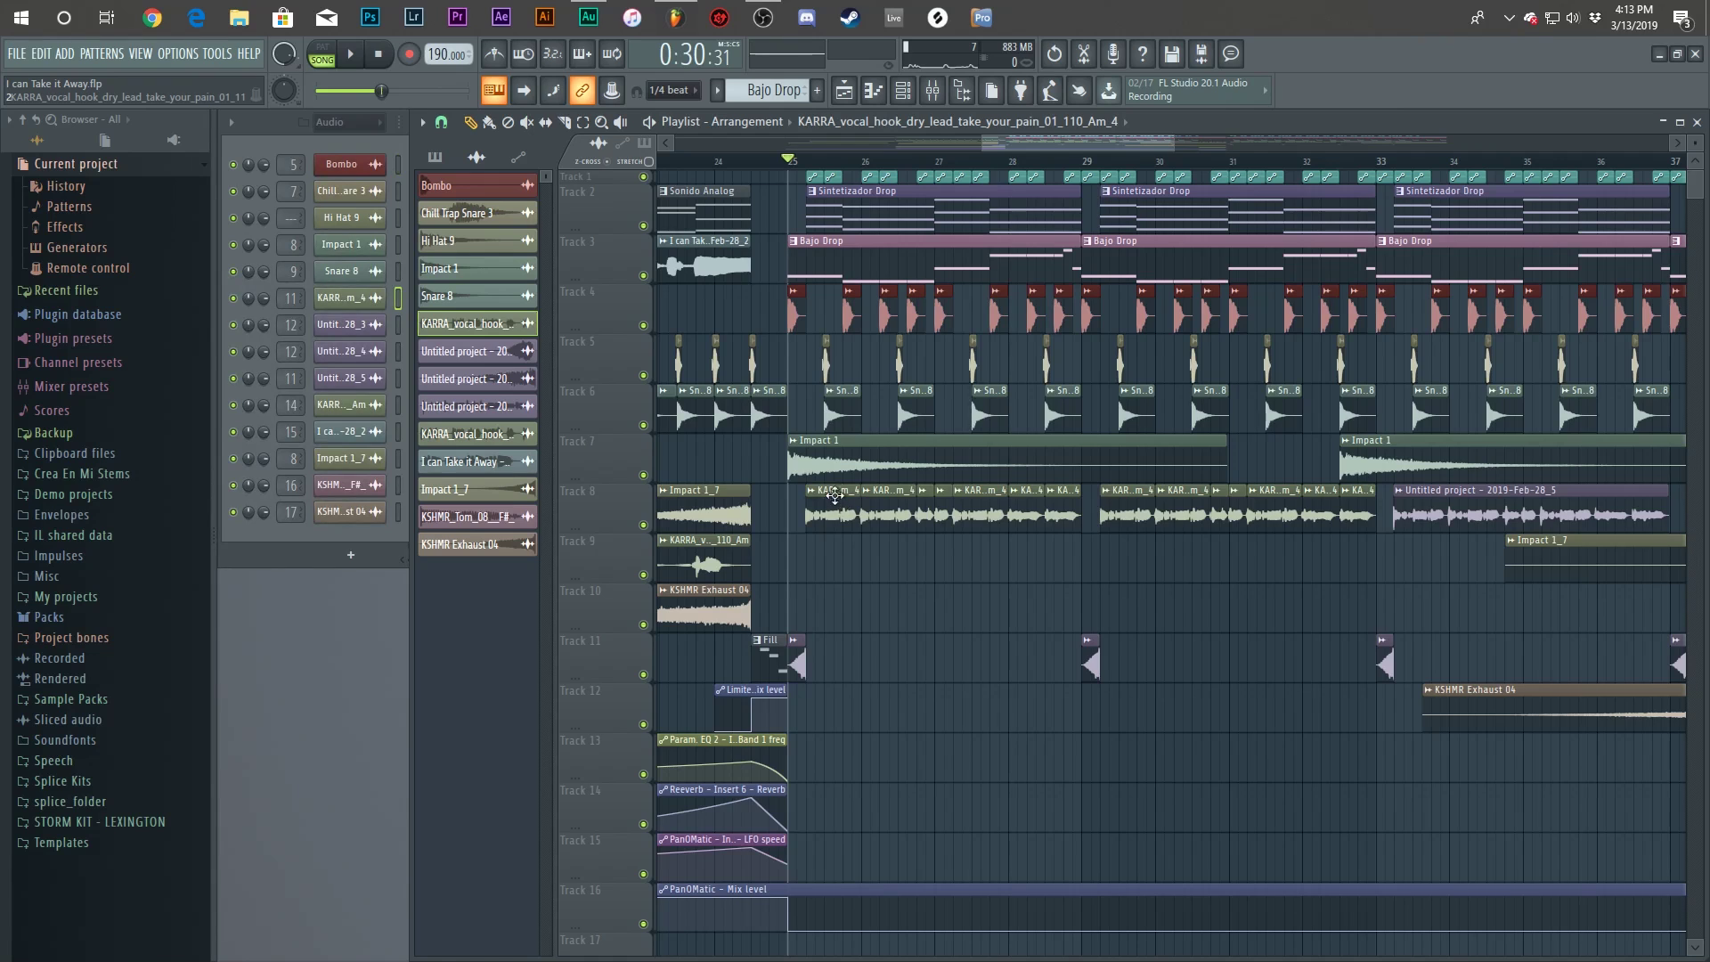
Solo Track 8 and play the vocal chops from bar 25.
left_click(643, 524, "ctrl")
key("space")
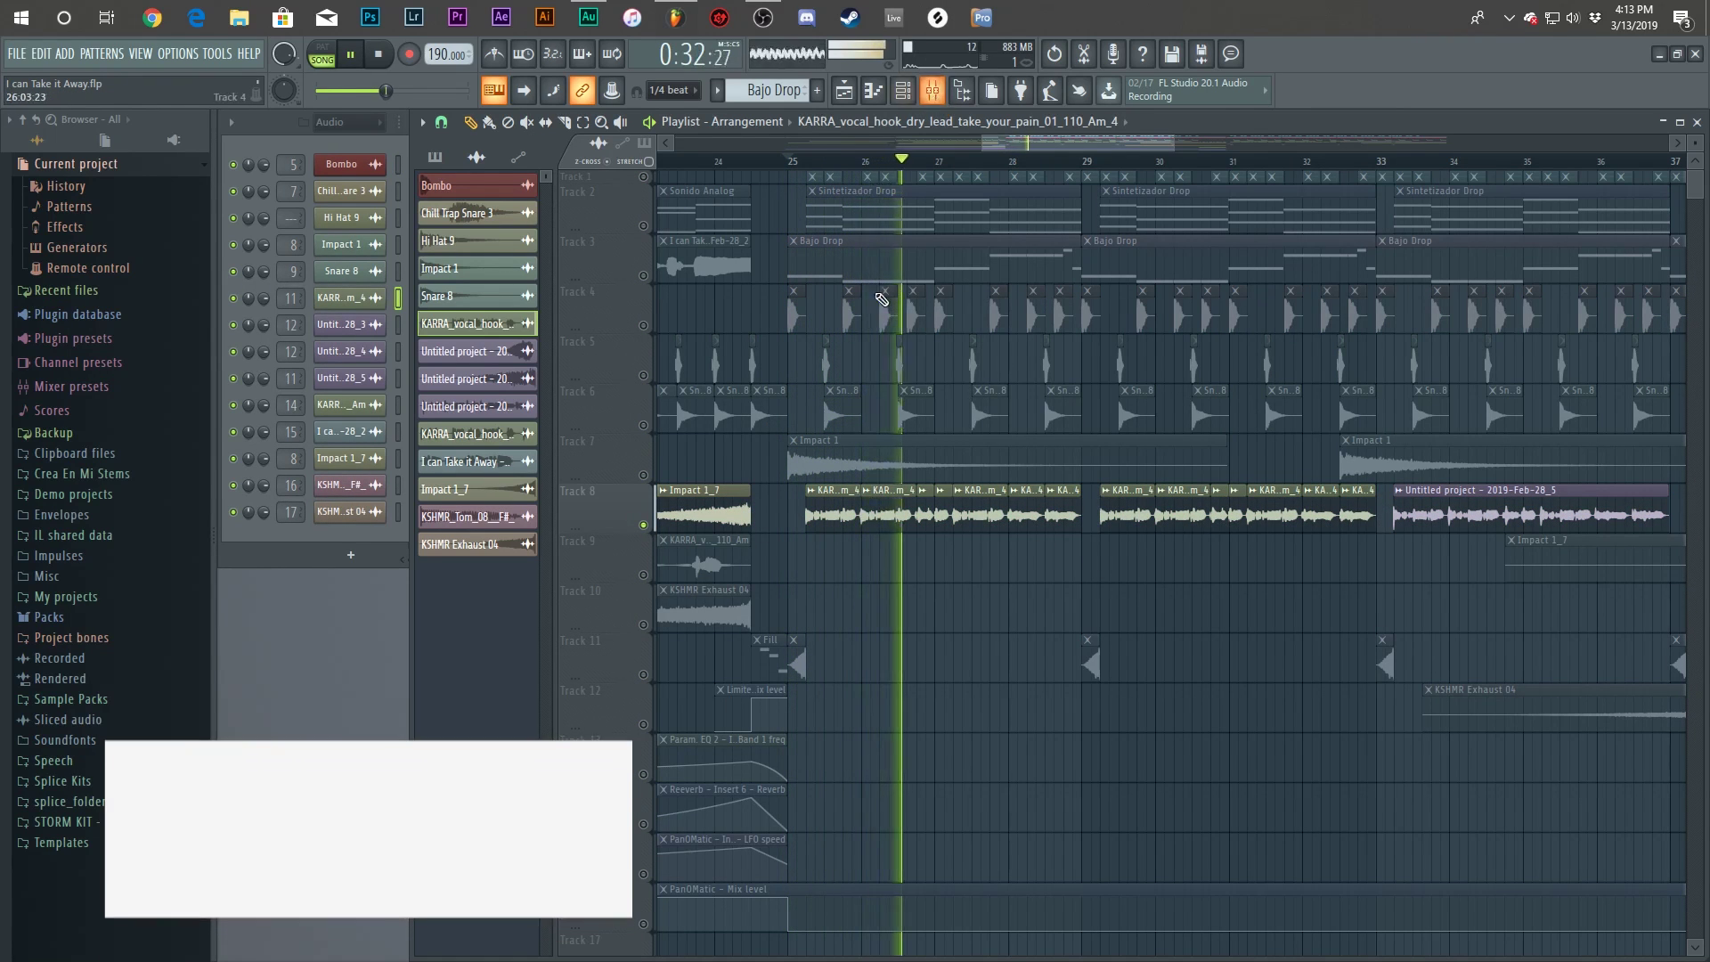
scroll(971, 427, "up", 3)
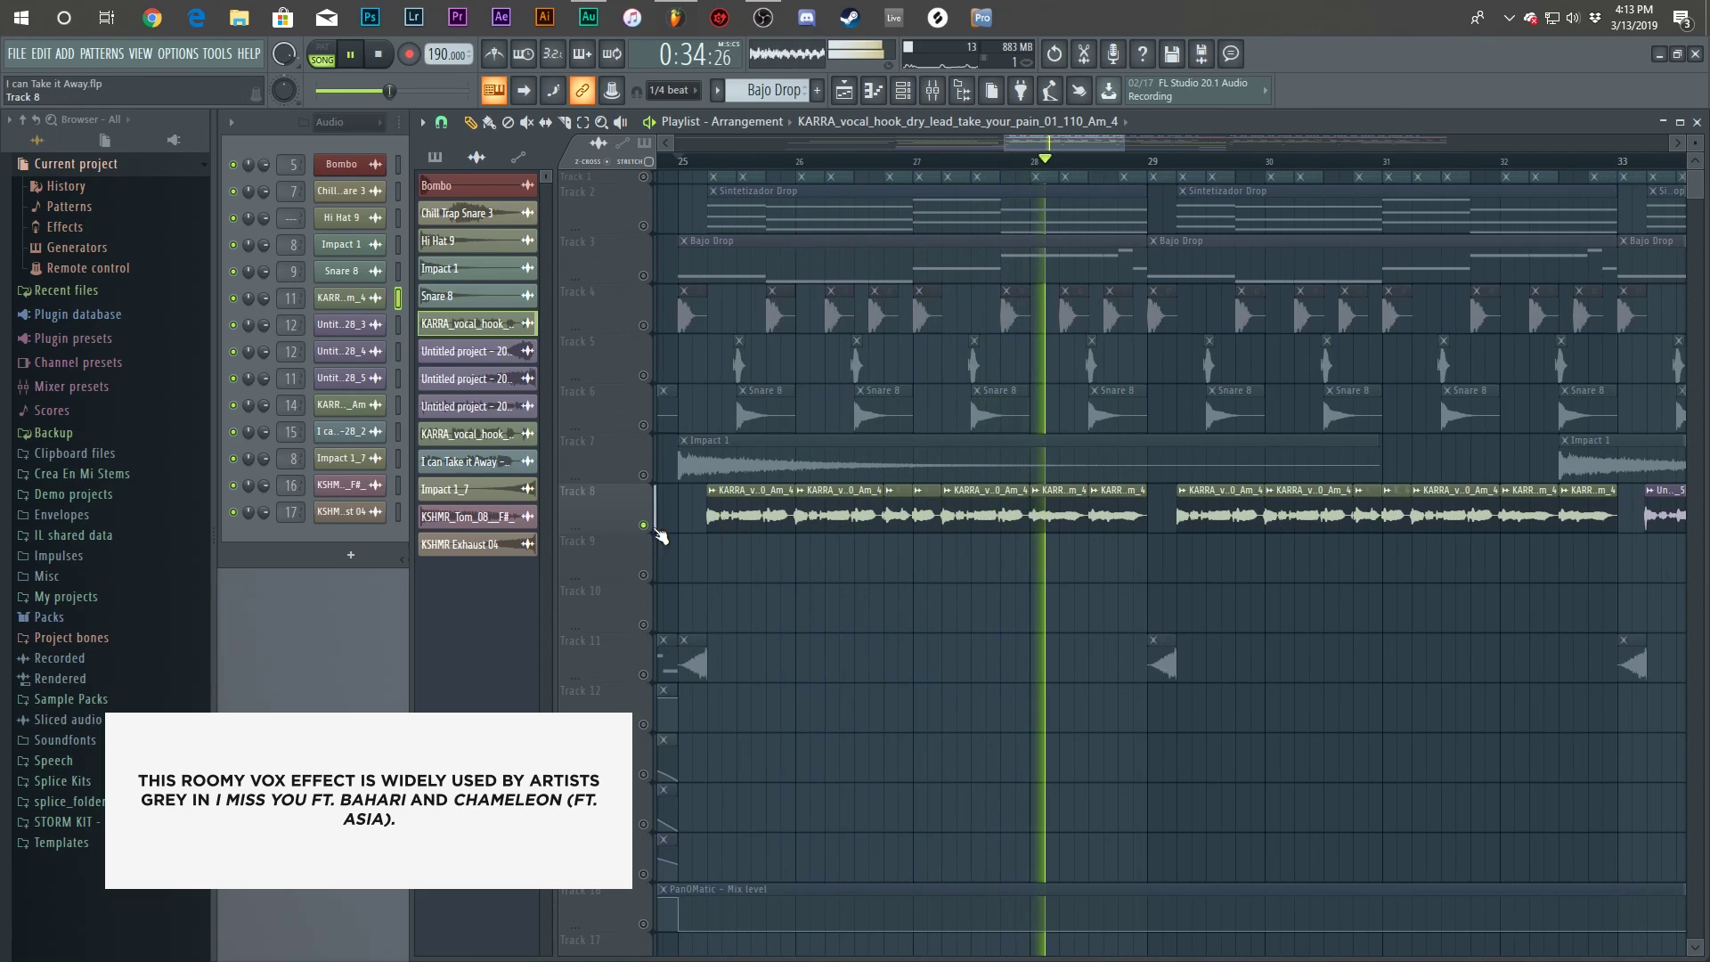
key("space")
Show the Vox mixer insert's effect chain and play the vocal chops through it.
key("F9")
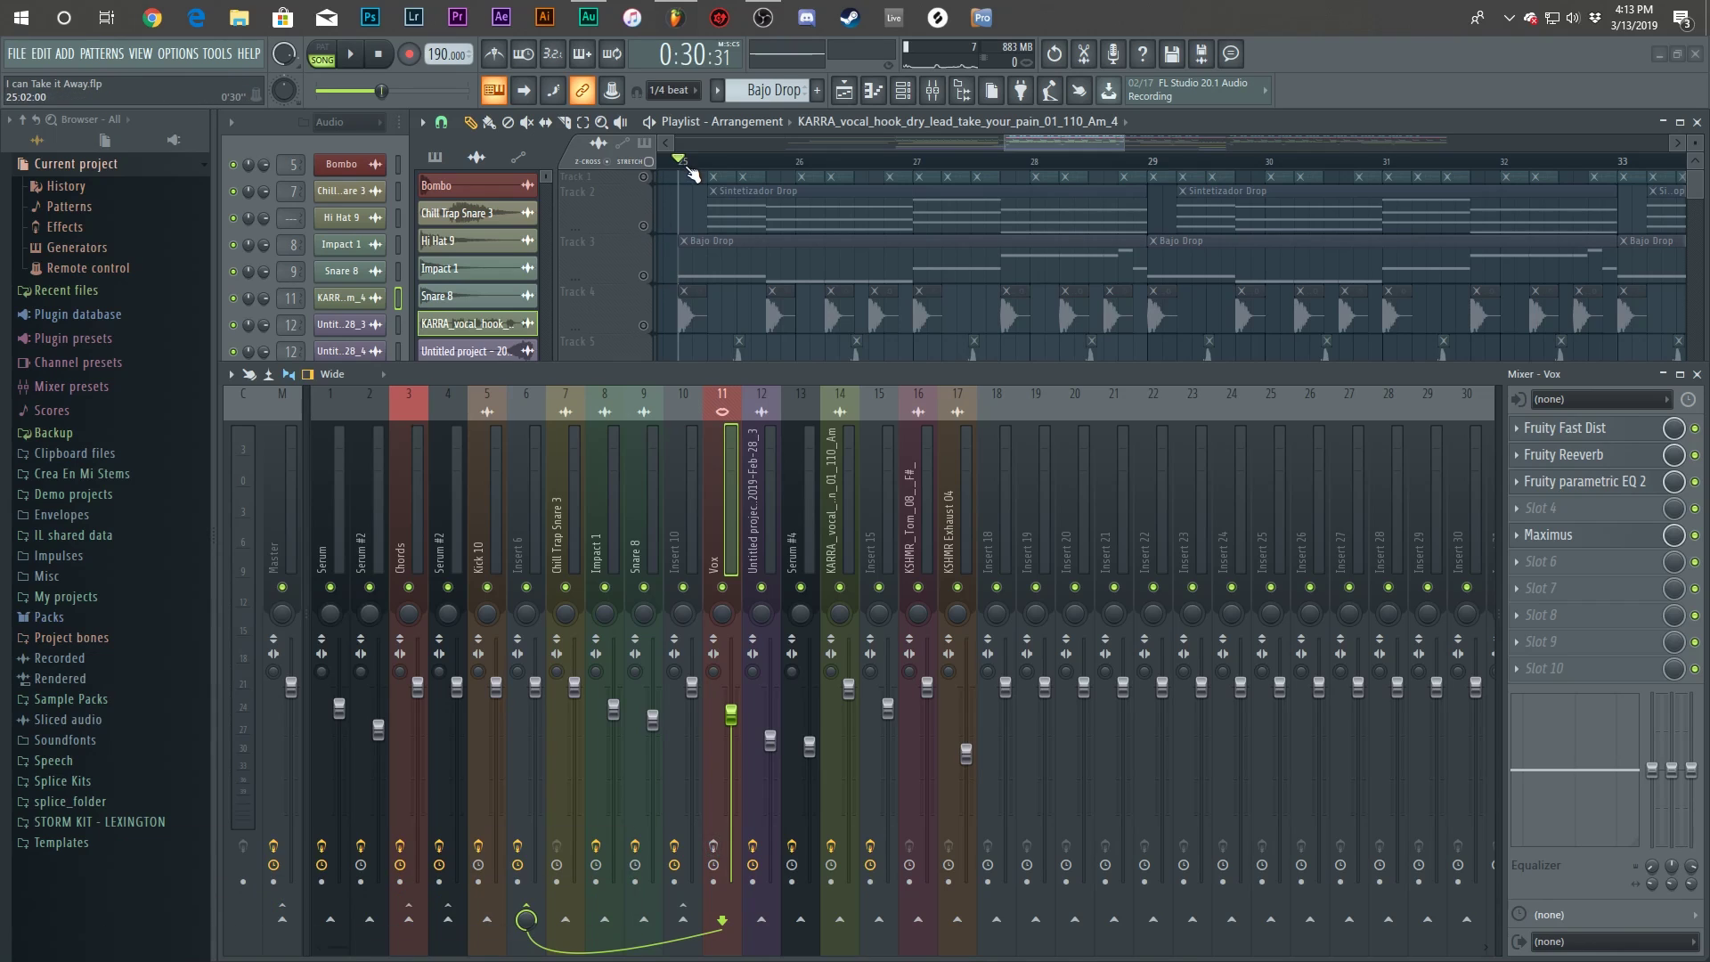
key("space")
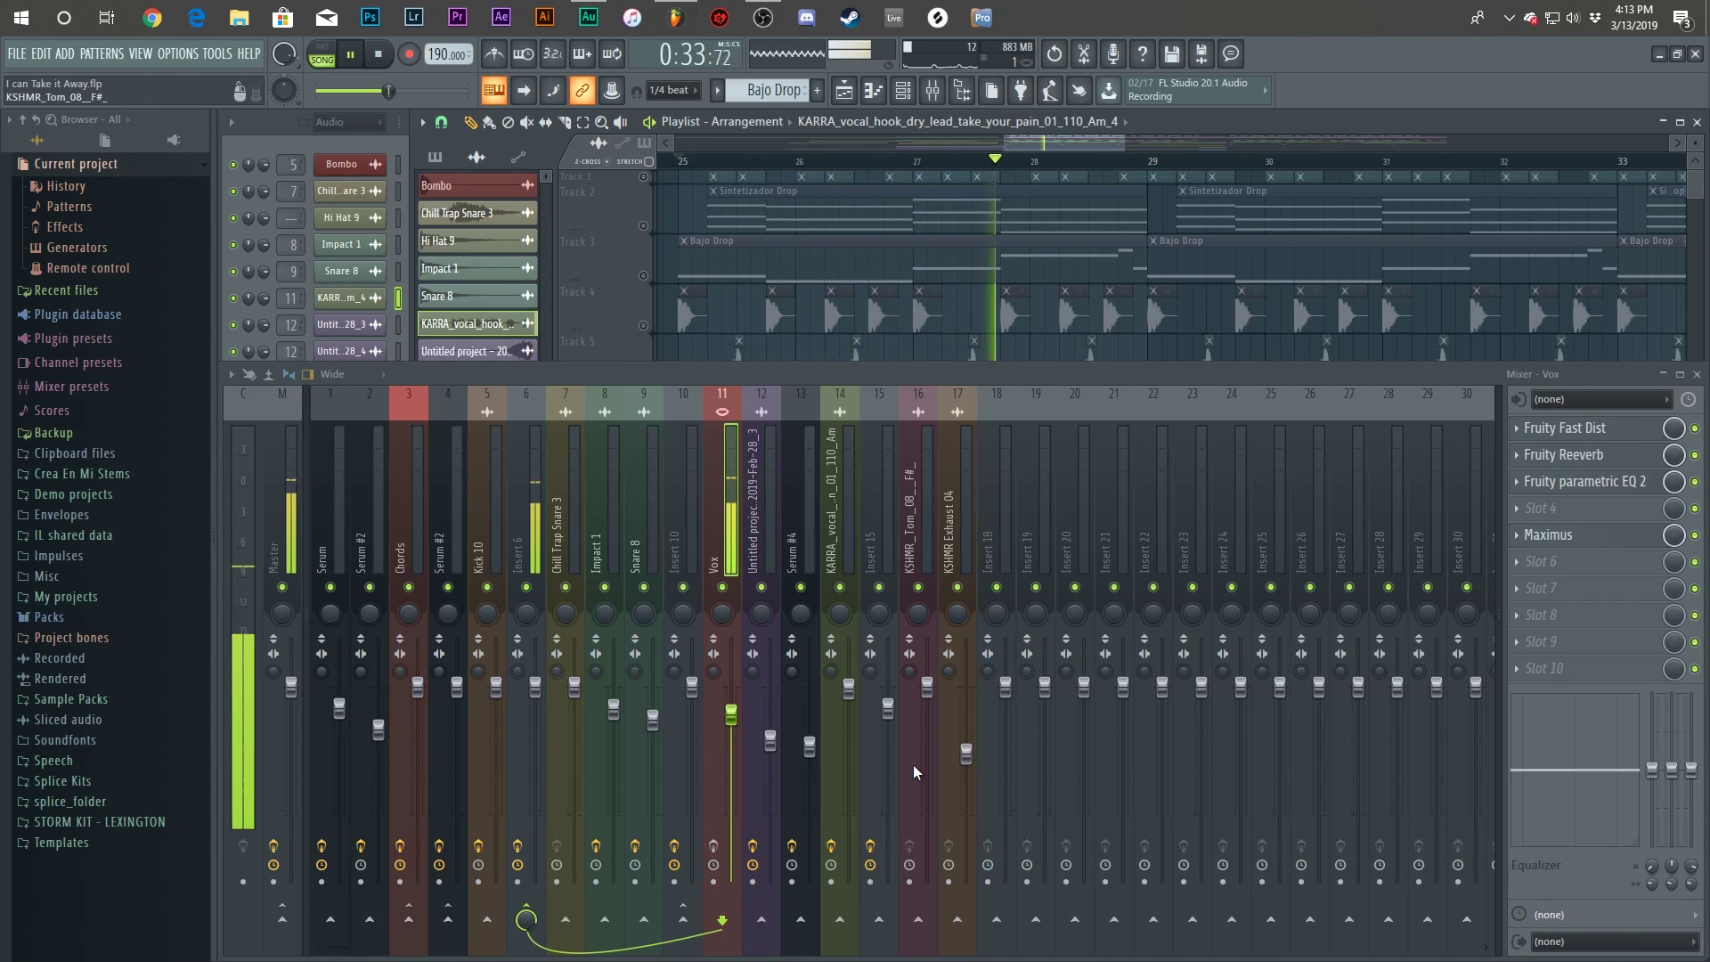
key("space")
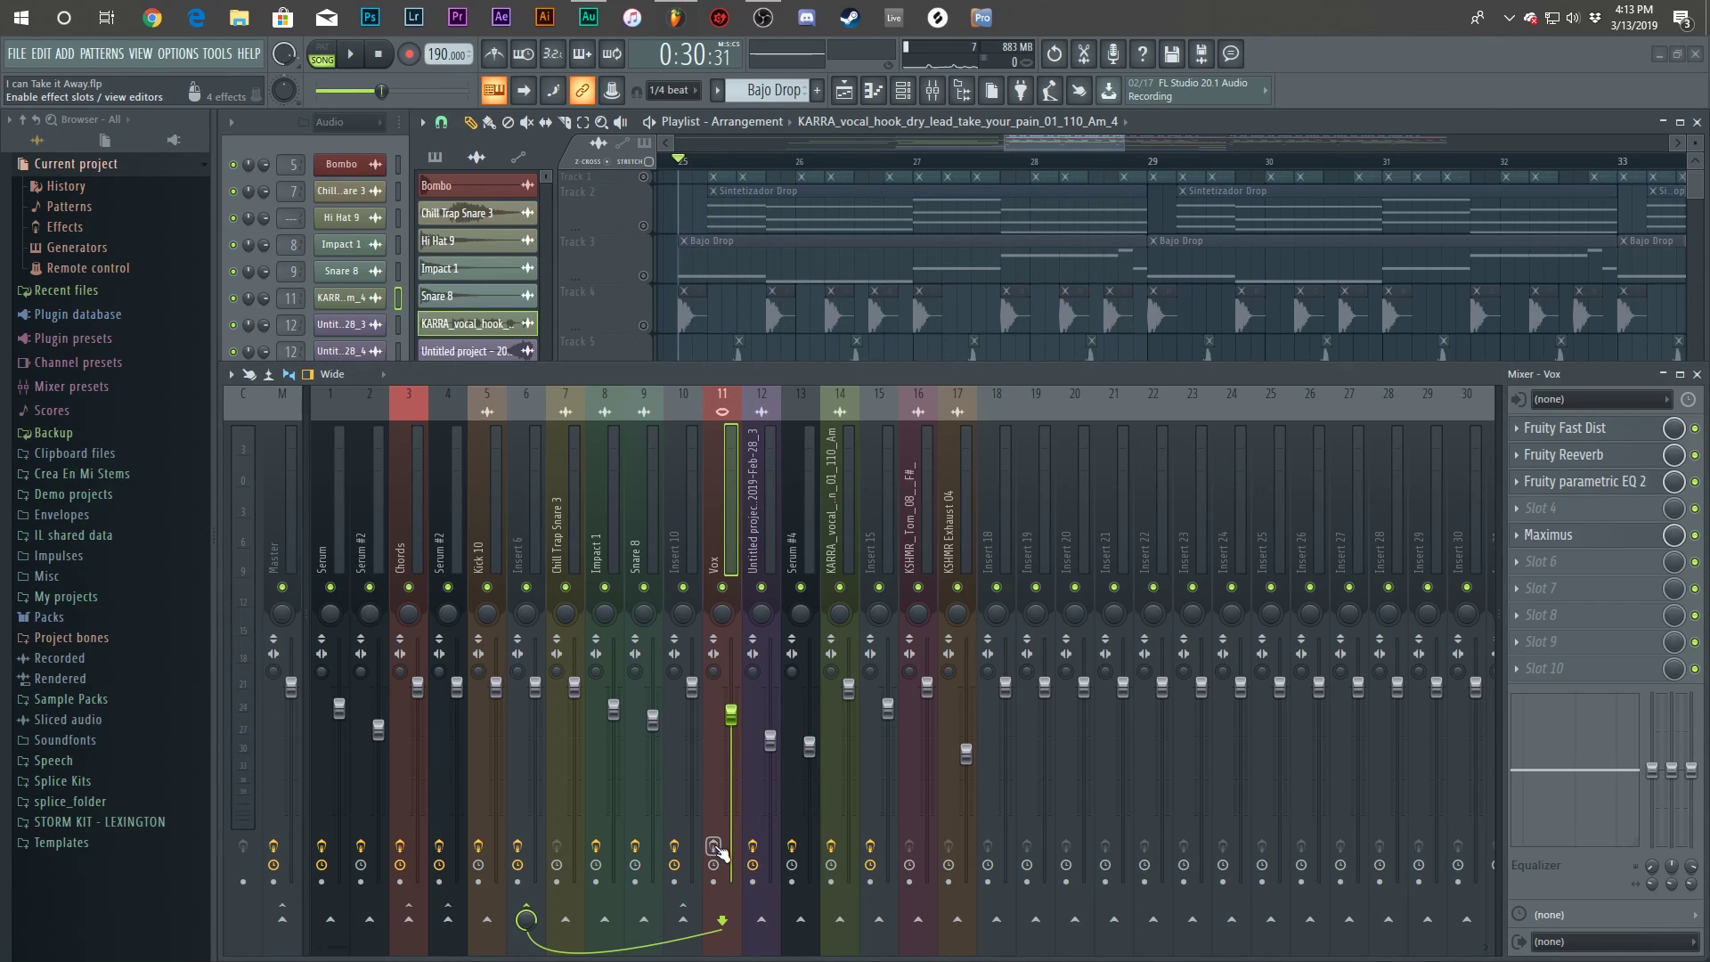
Open Fruity Fast Dist on the Vox insert and play the vocals with only that effect enabled.
left_click(1640, 435)
left_click_drag(729, 239, 870, 249)
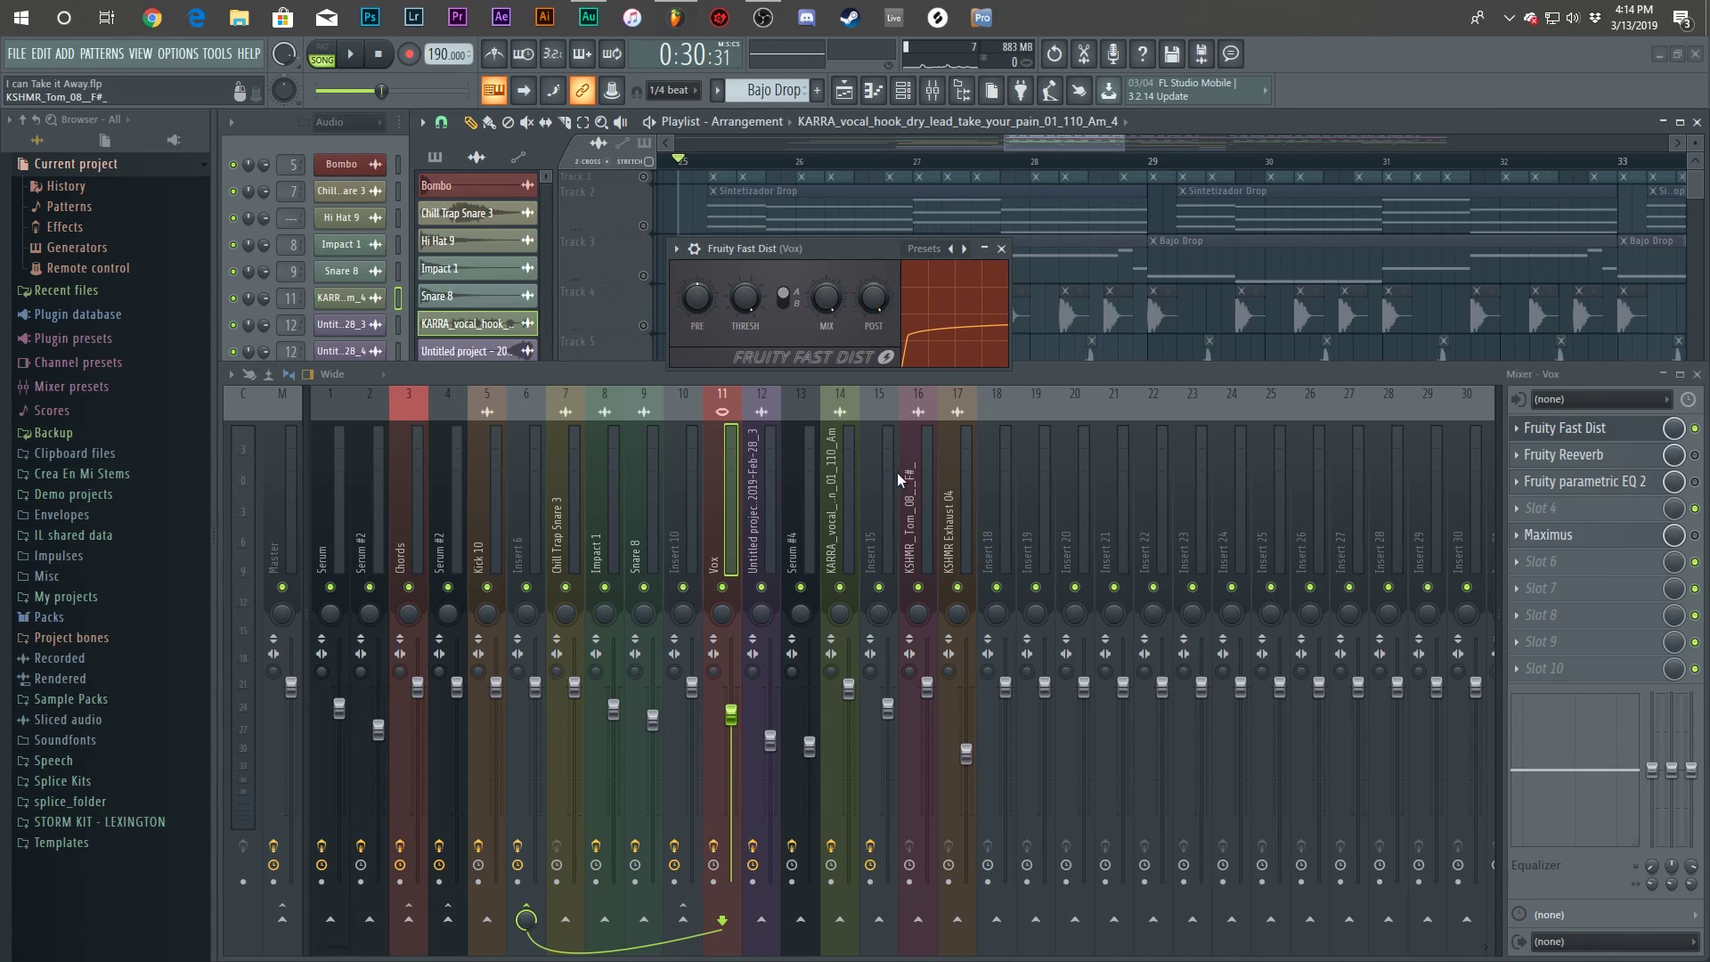
key("space")
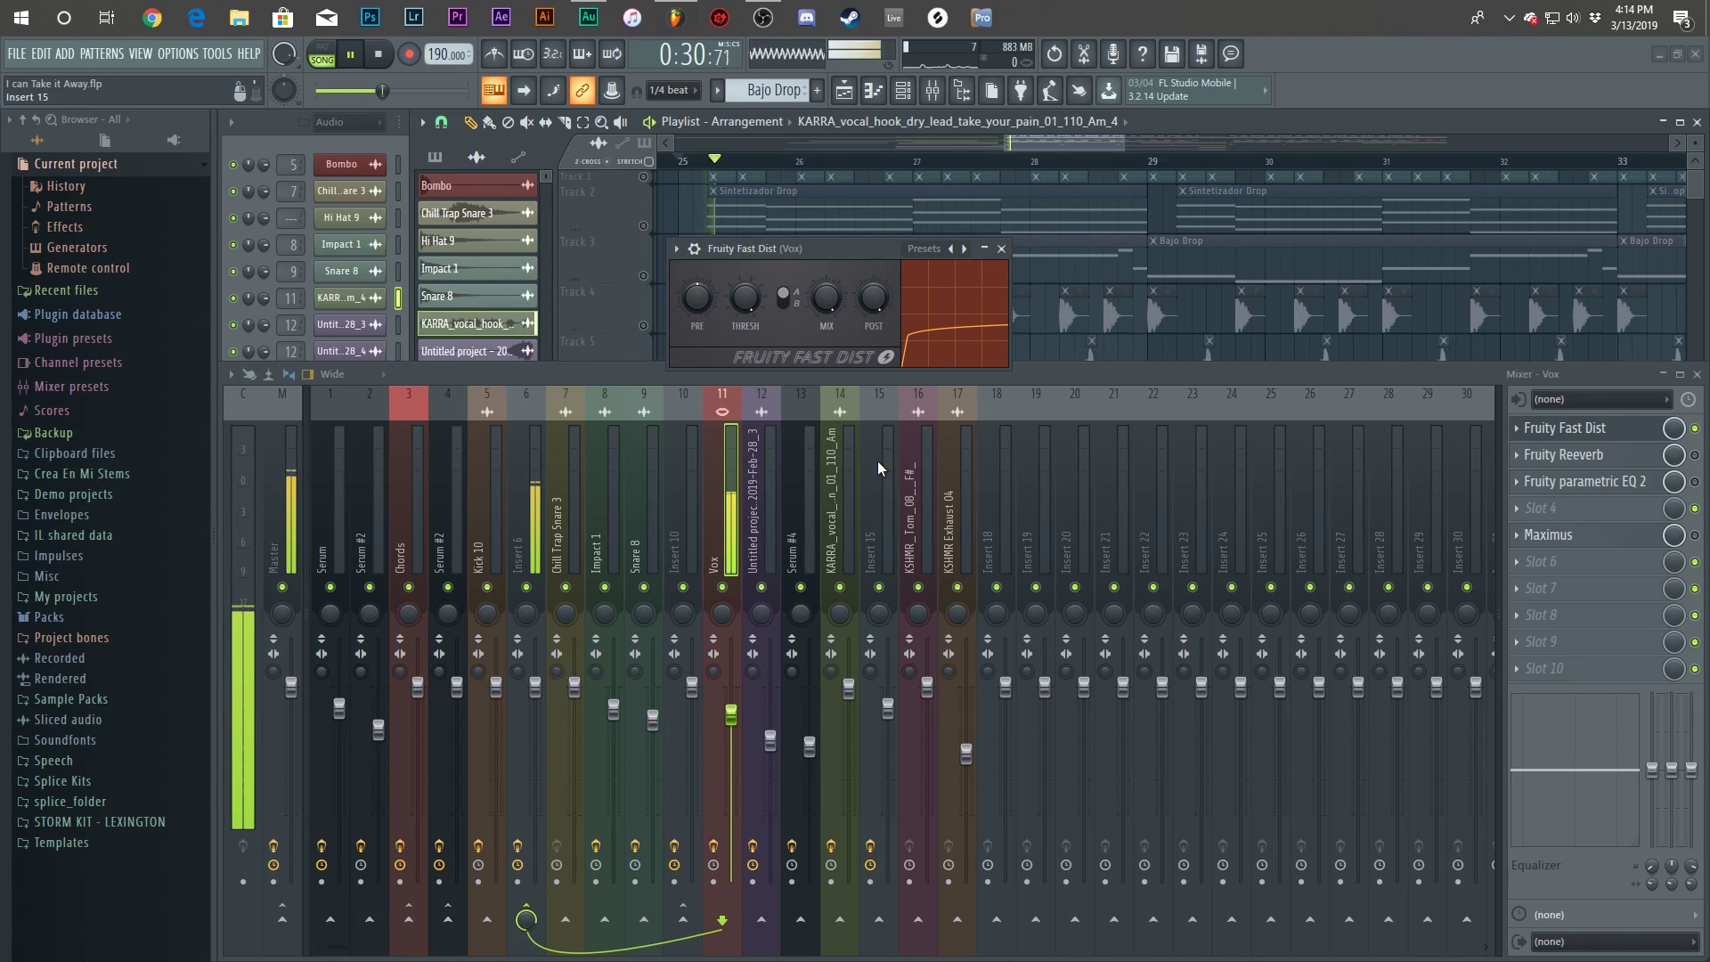
left_click(1001, 248)
key("space")
Inspect the Fruity Reeverb settings on the Vox insert and play the vocals, switching the reverb off to compare.
left_click(1575, 465)
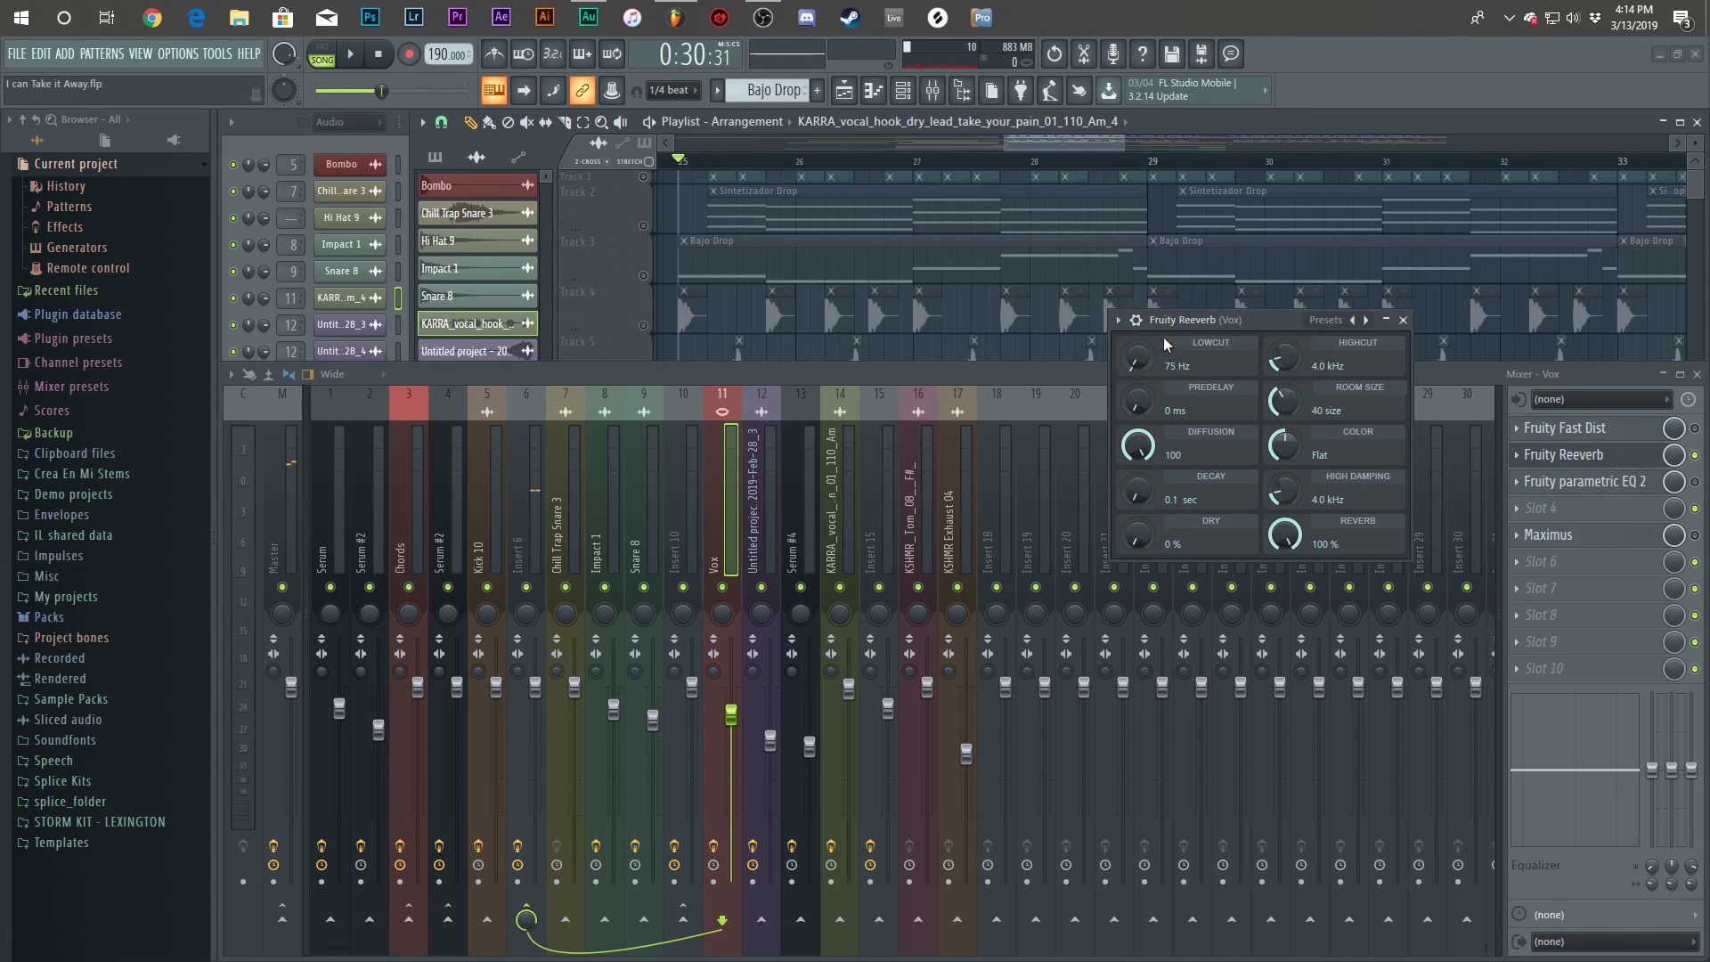
left_click_drag(1165, 321, 668, 214)
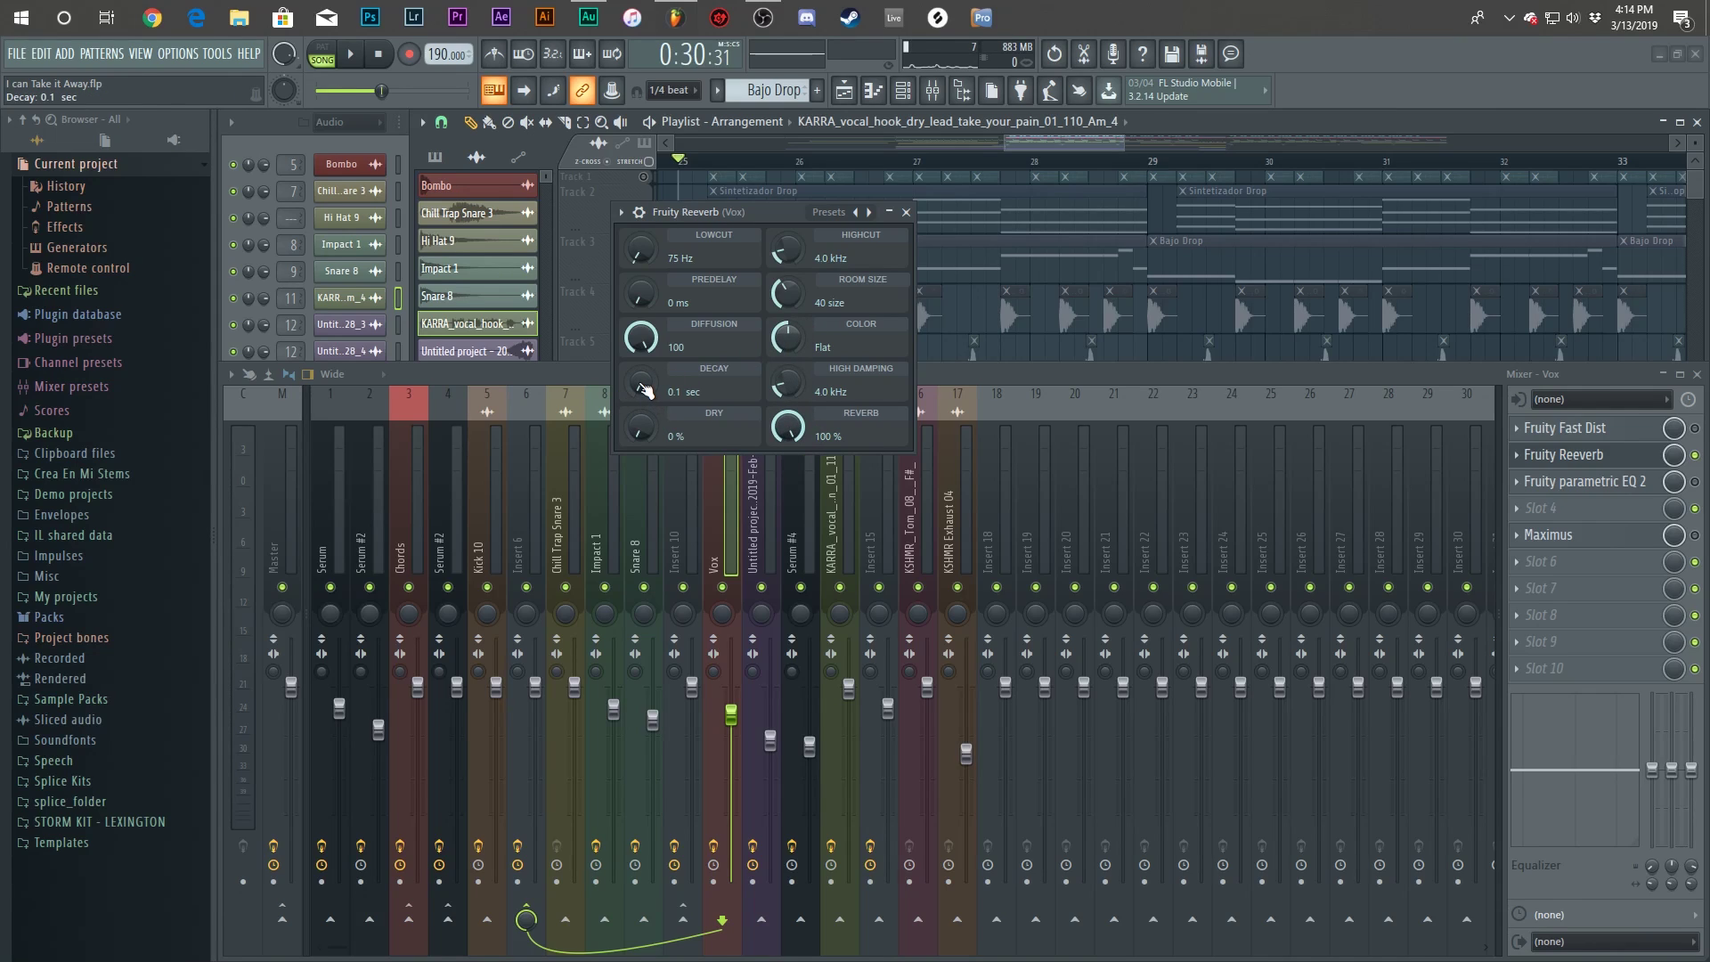
left_click_drag(717, 212, 671, 221)
key("space")
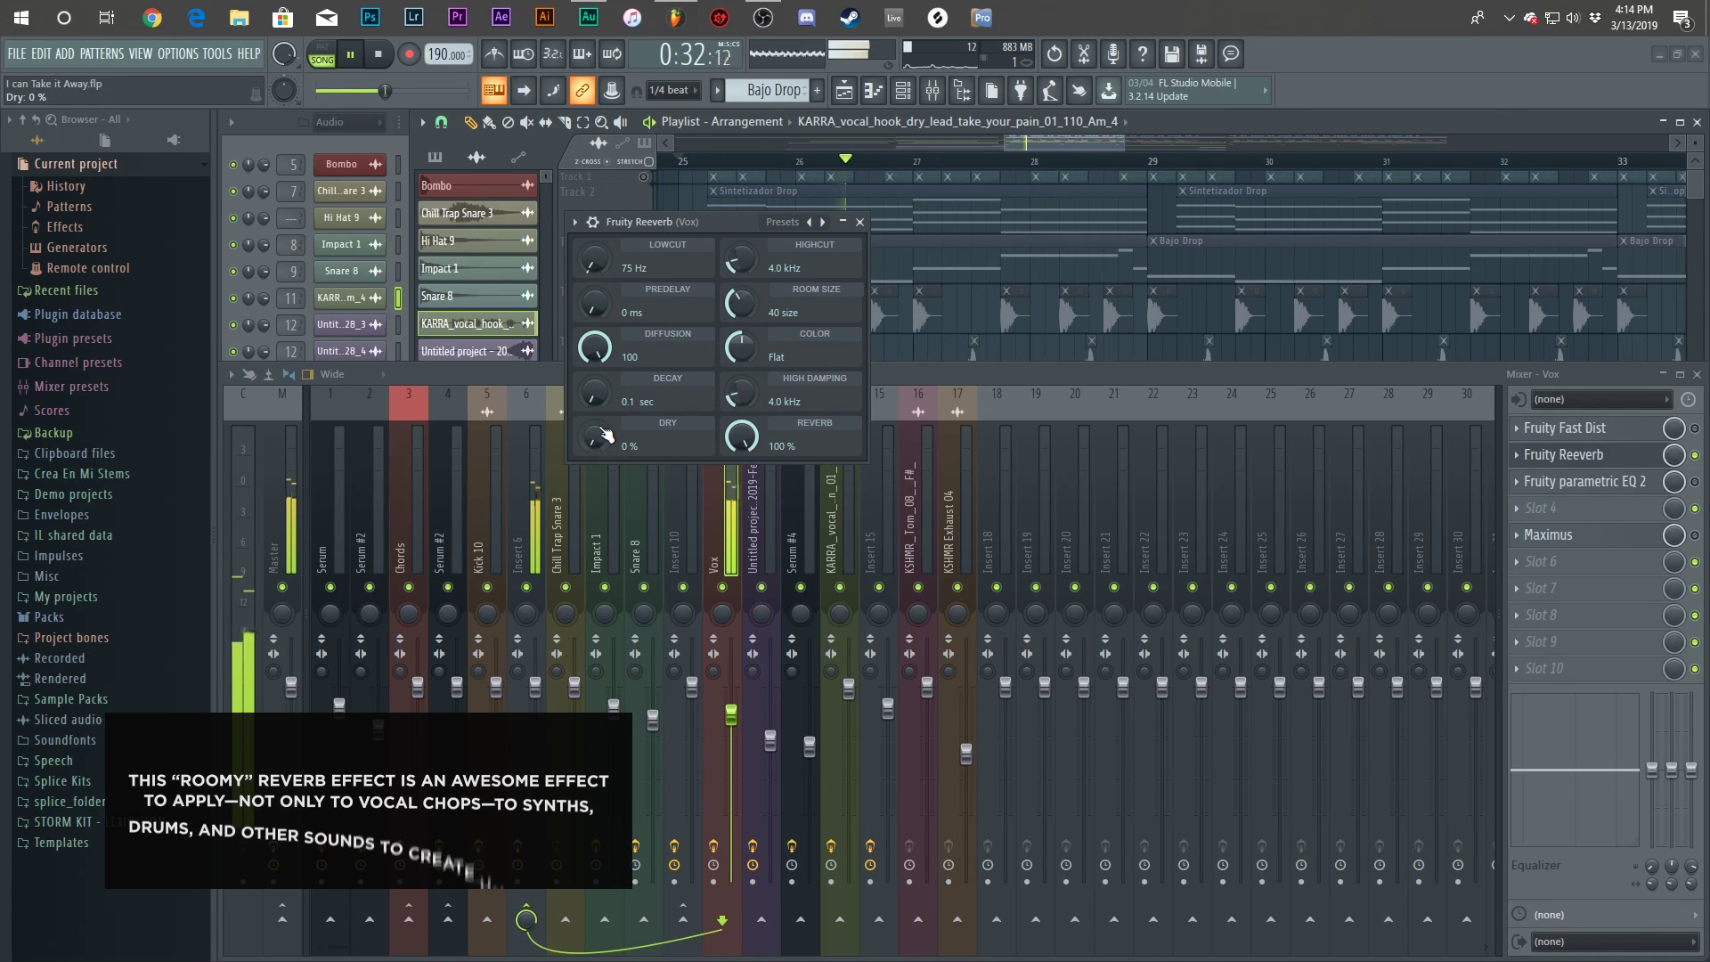
left_click(1694, 455)
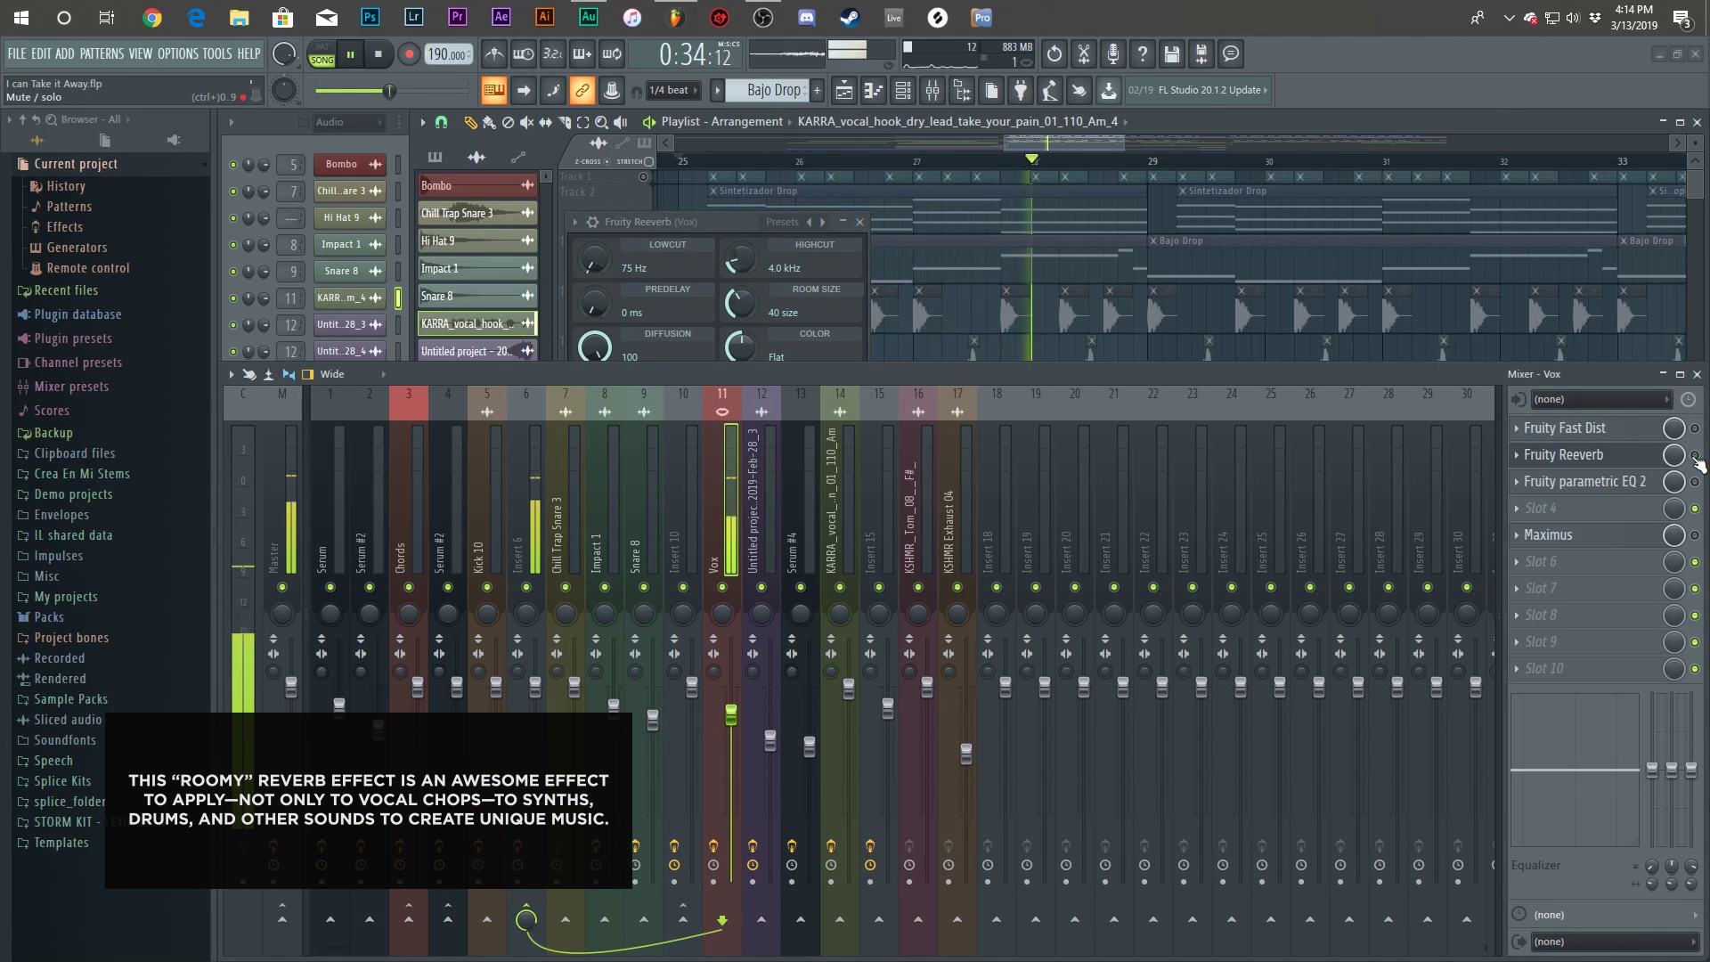
left_click_drag(723, 225, 1008, 252)
key("space")
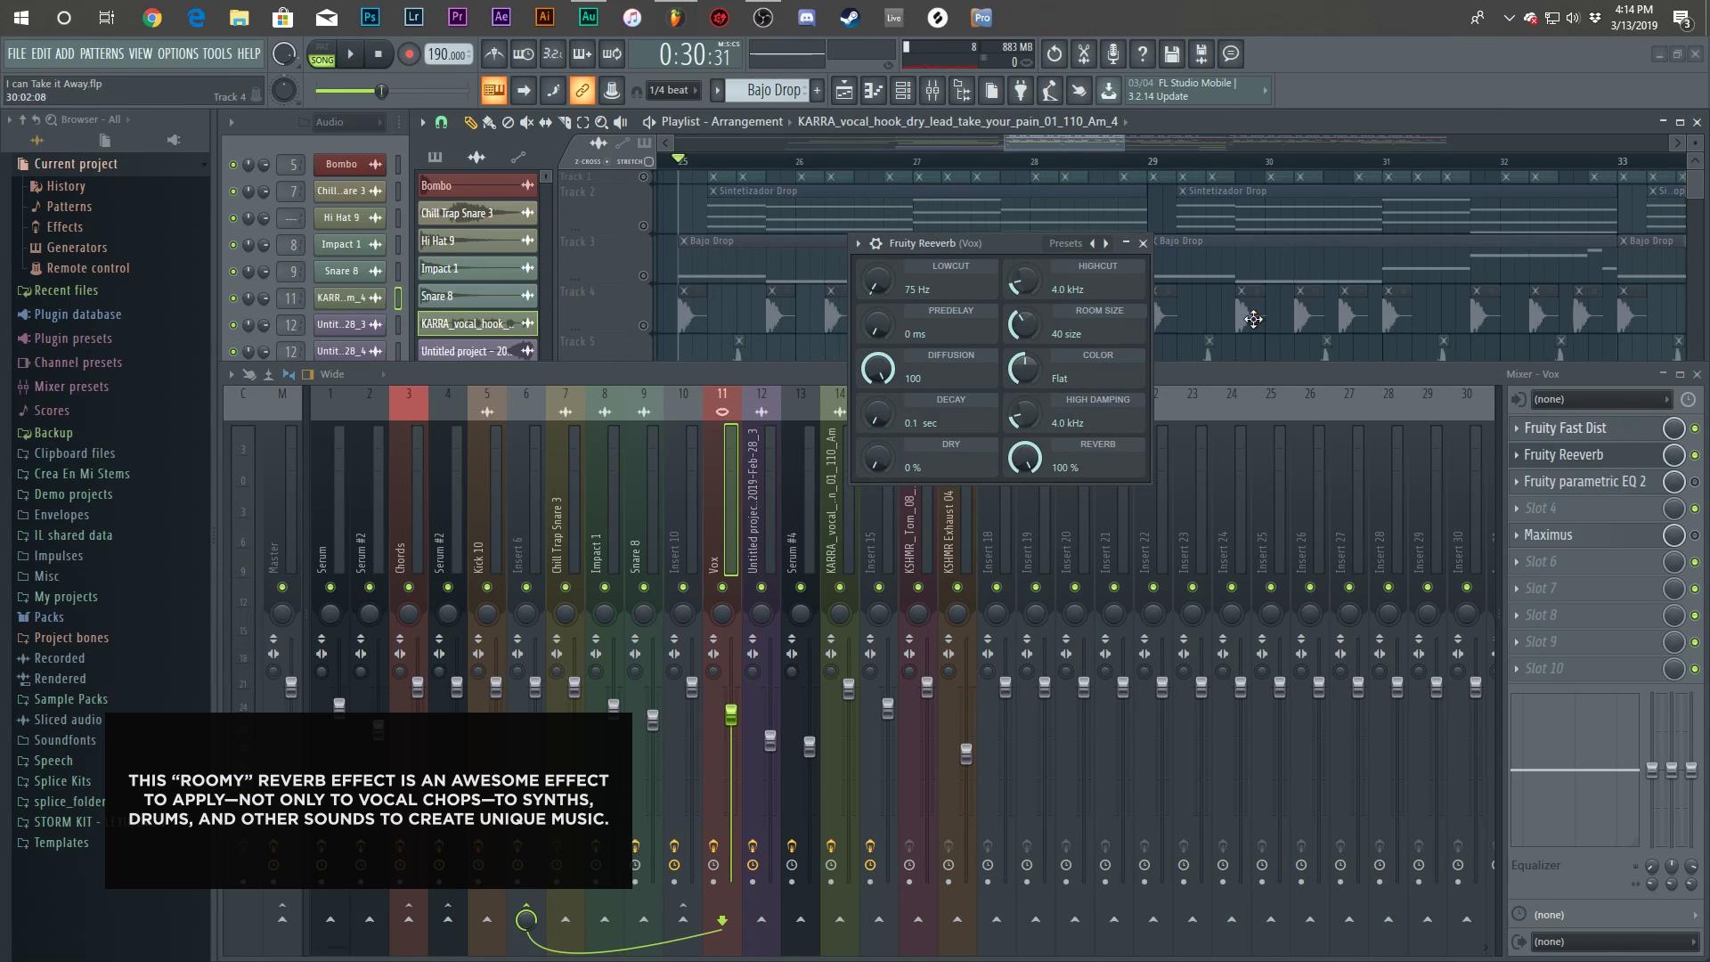
Play the vocals with distortion and reverb together, trying Fruity Fast Dist one slot below Fruity Reeverb.
left_click(1145, 244)
key("space")
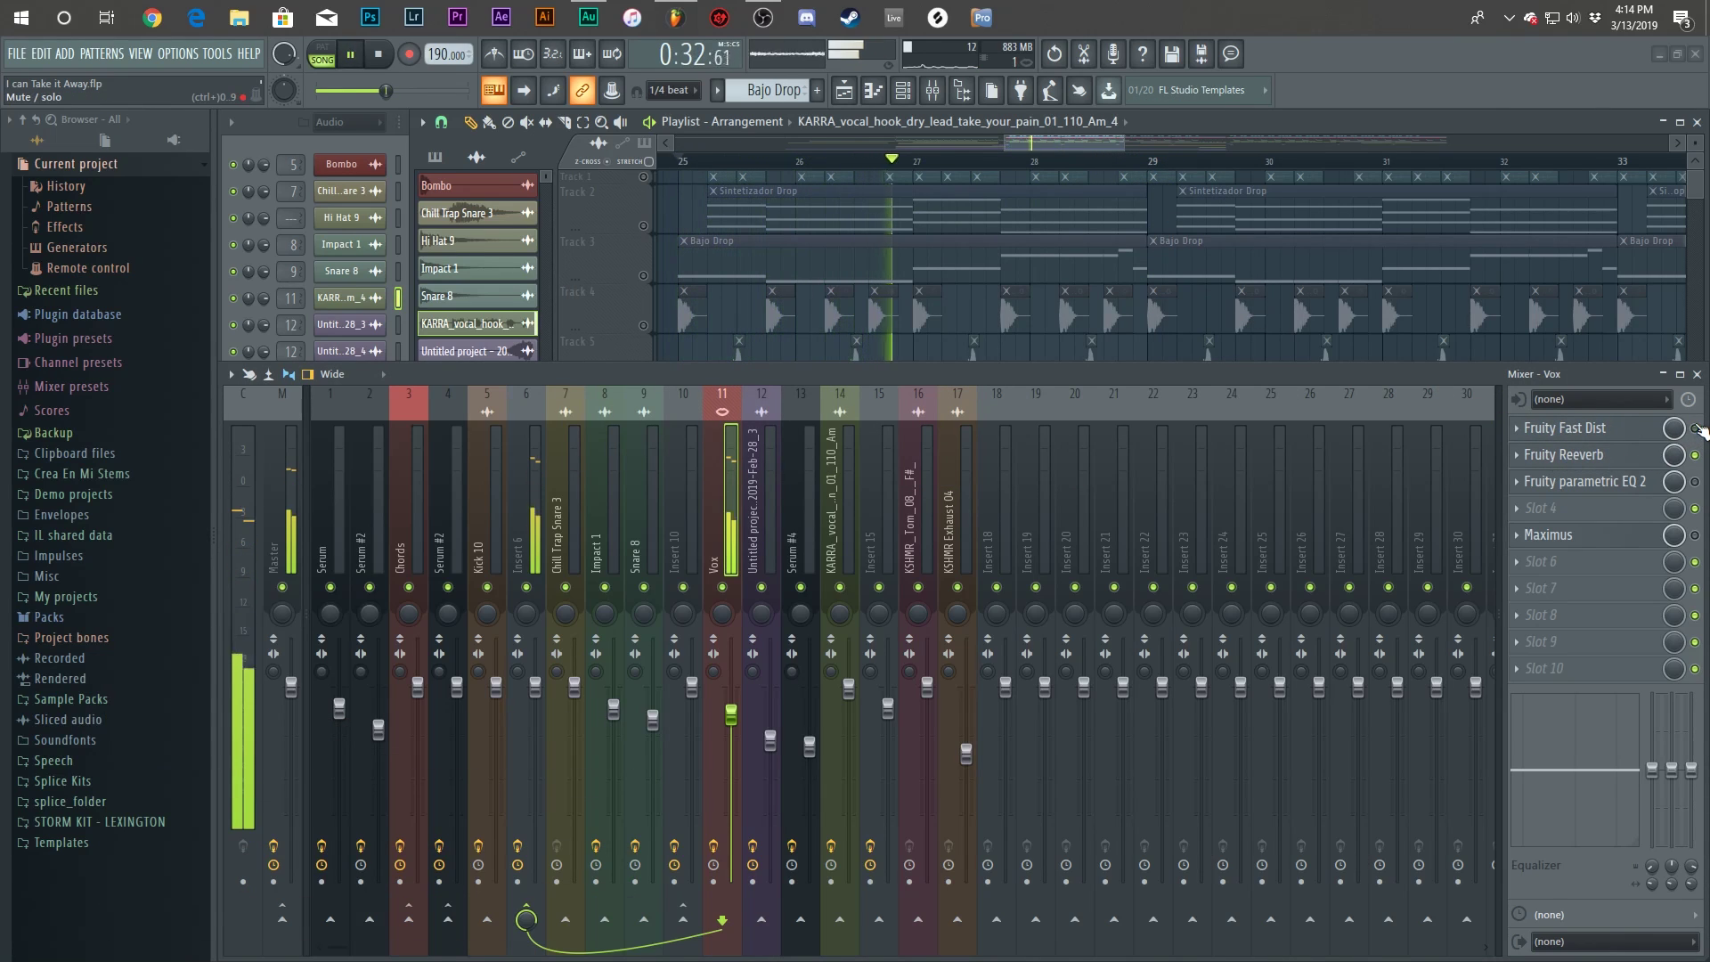
scroll(1623, 434, "down", 1)
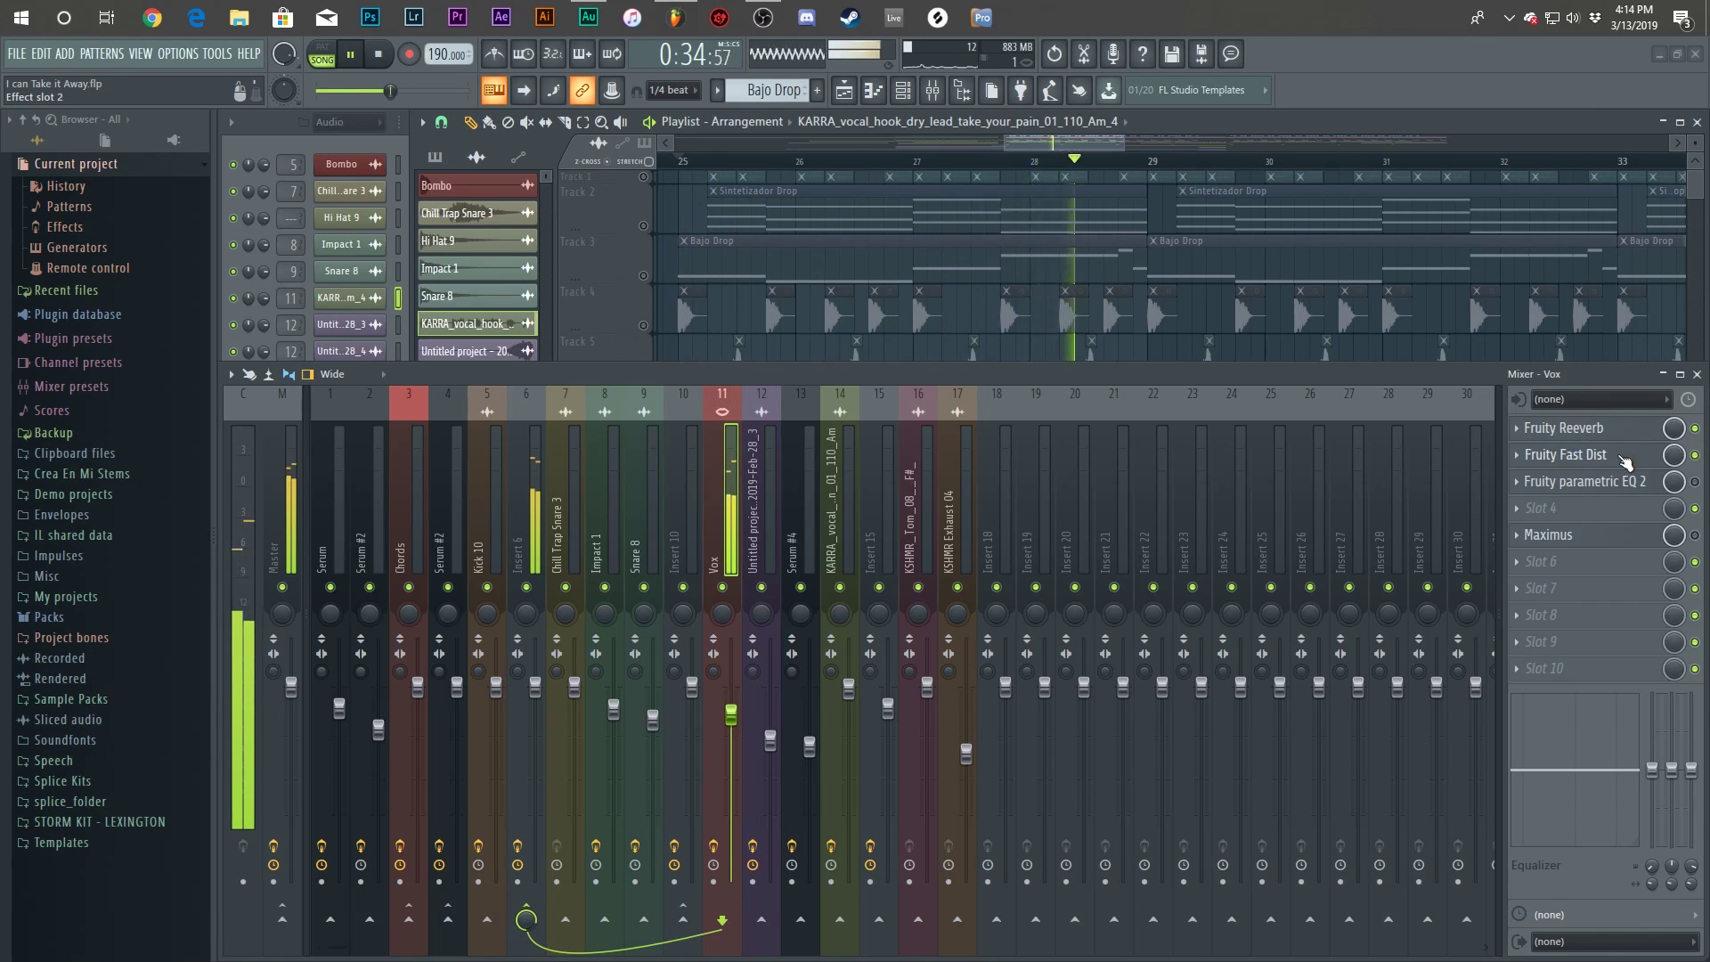
key("space")
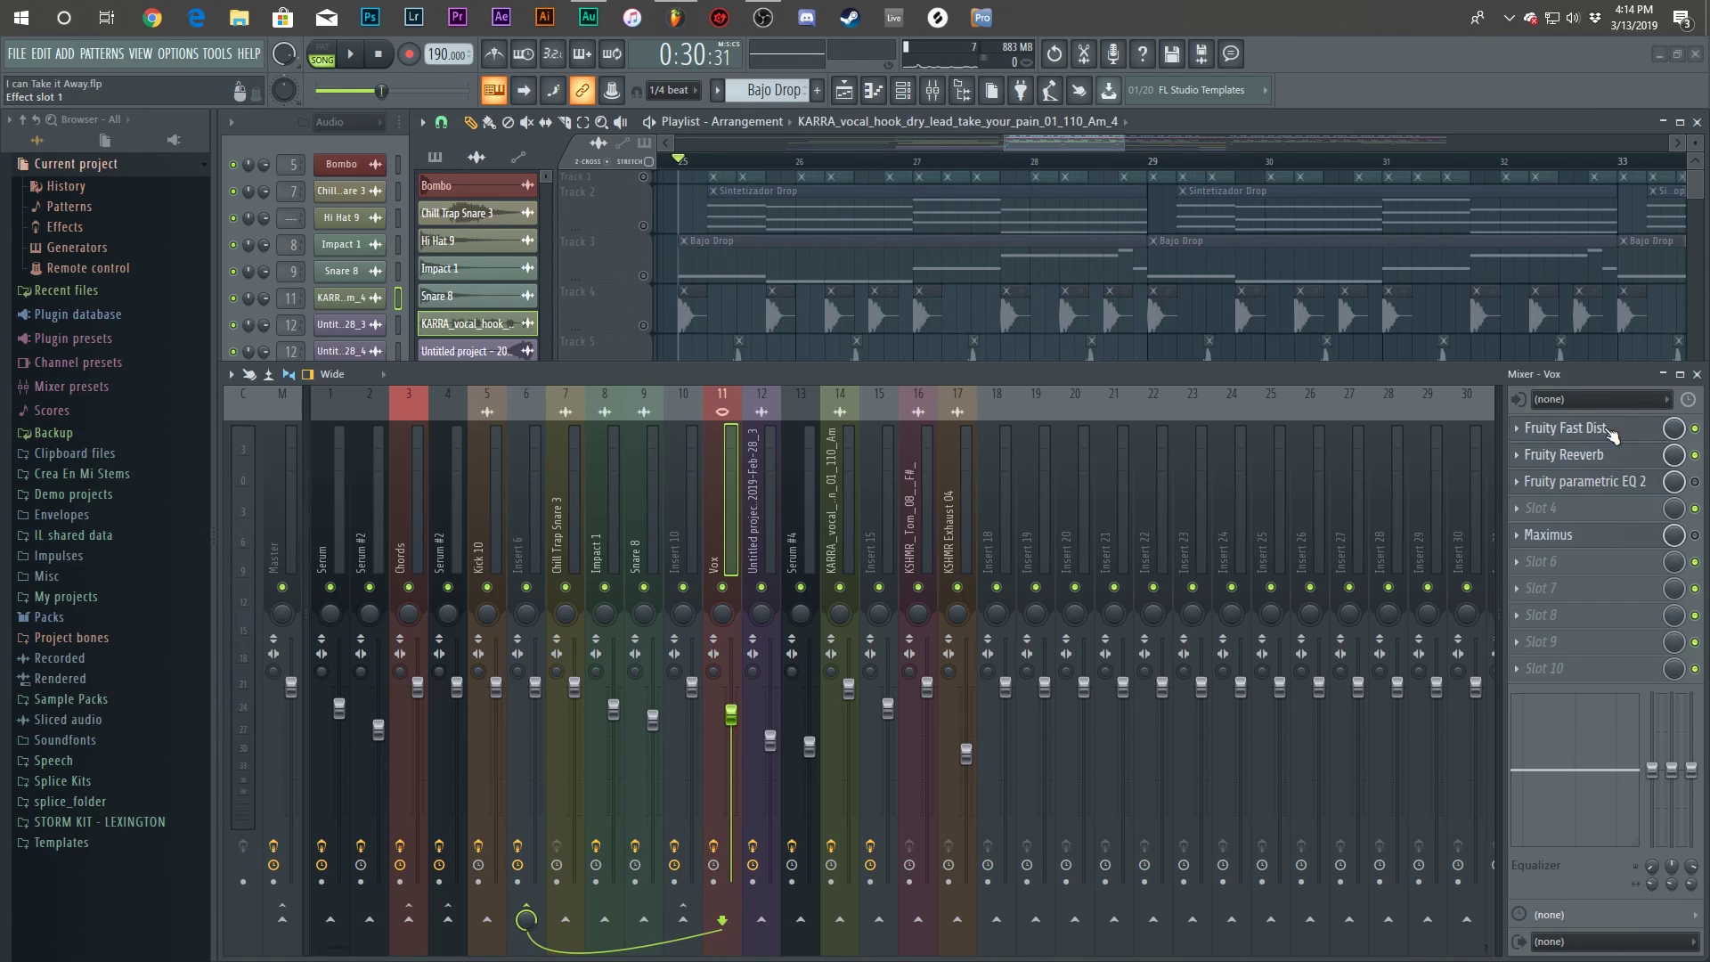
Open Fruity parametric EQ 2 on the Vox insert and play the vocals to examine its high-pass and treble boost.
left_click(1614, 486)
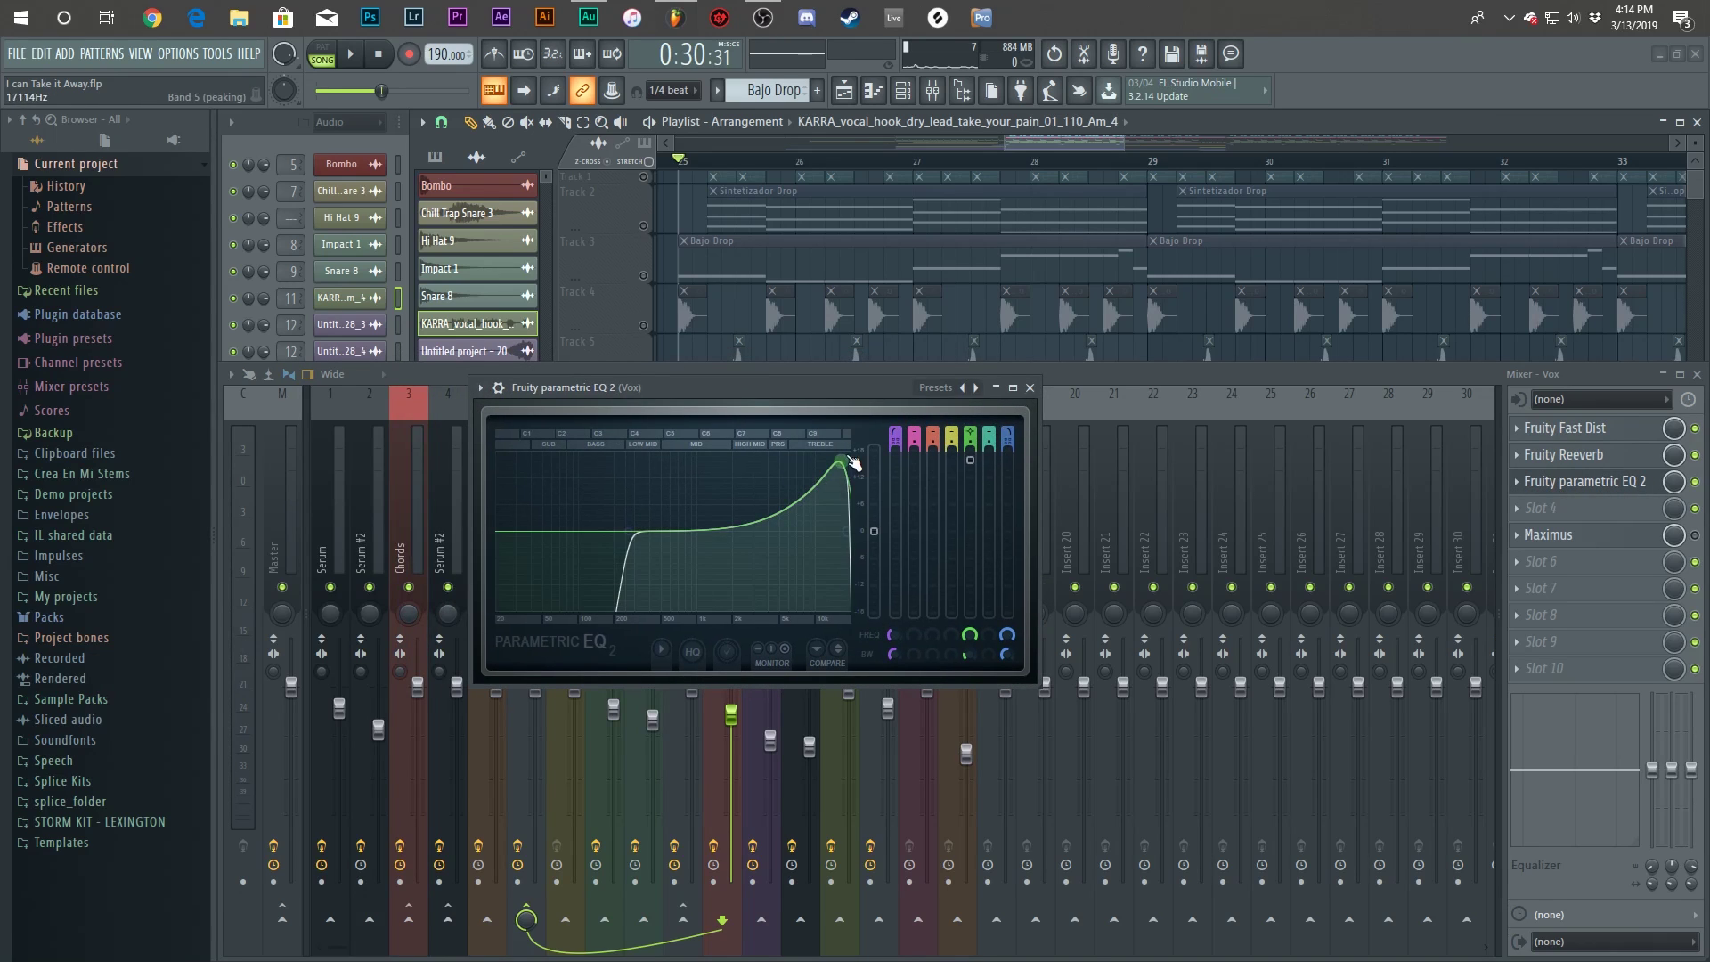
key("space")
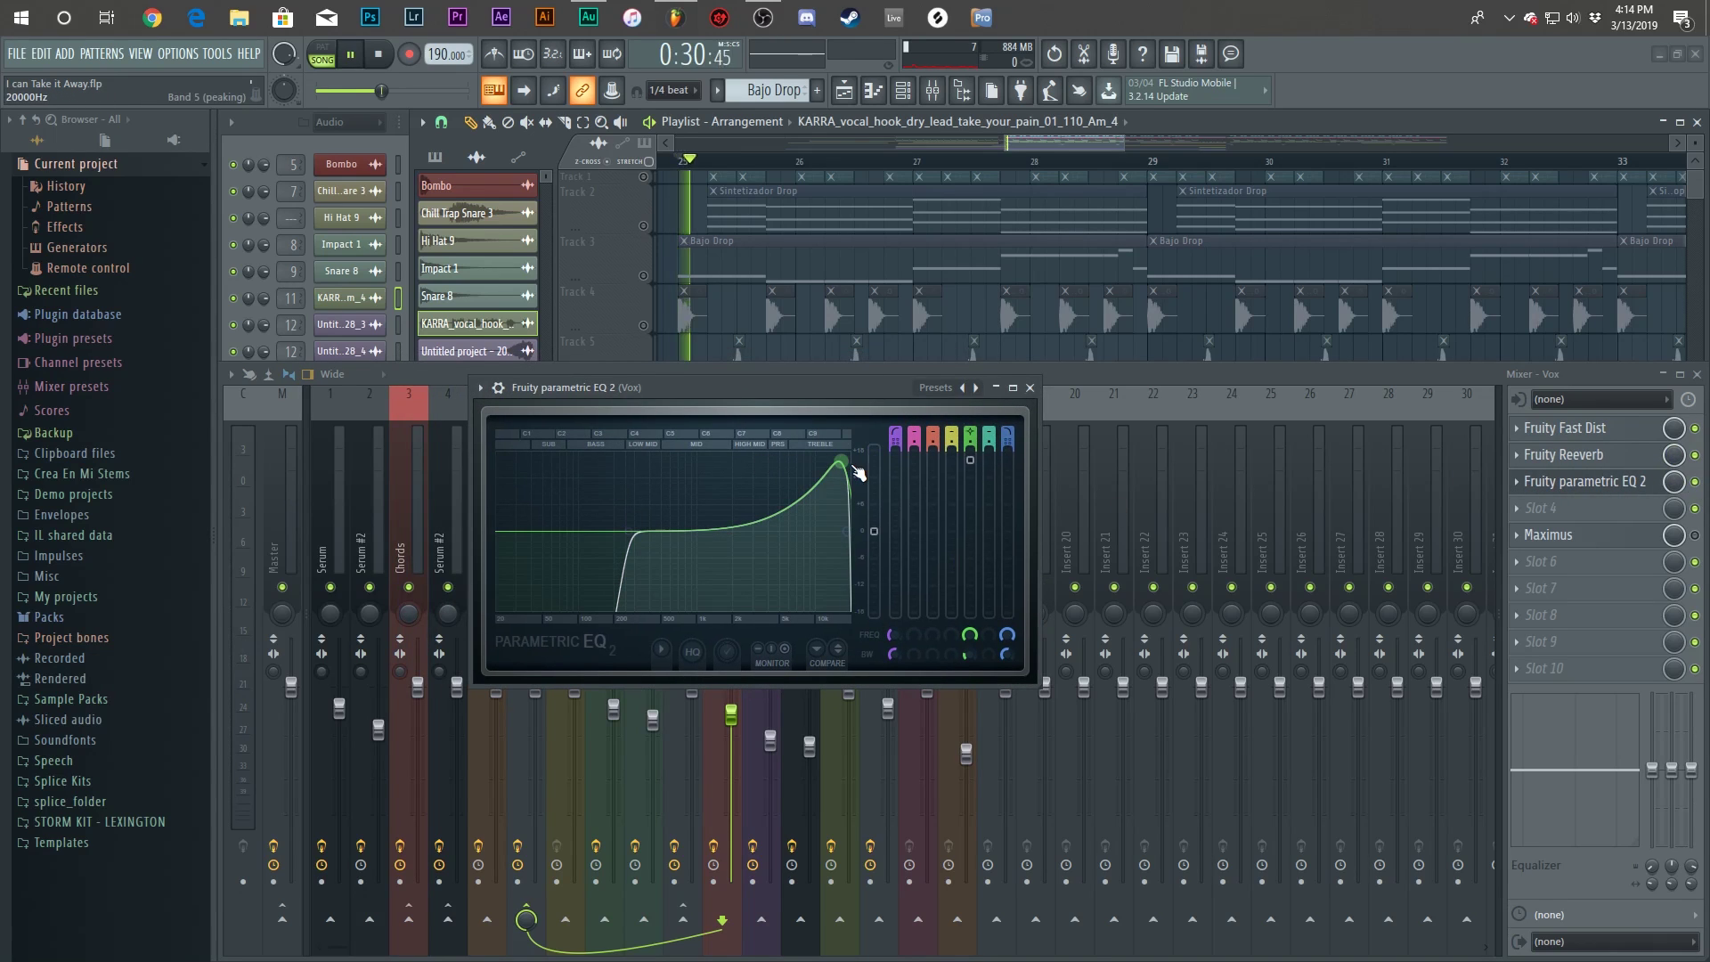
left_click(1590, 482)
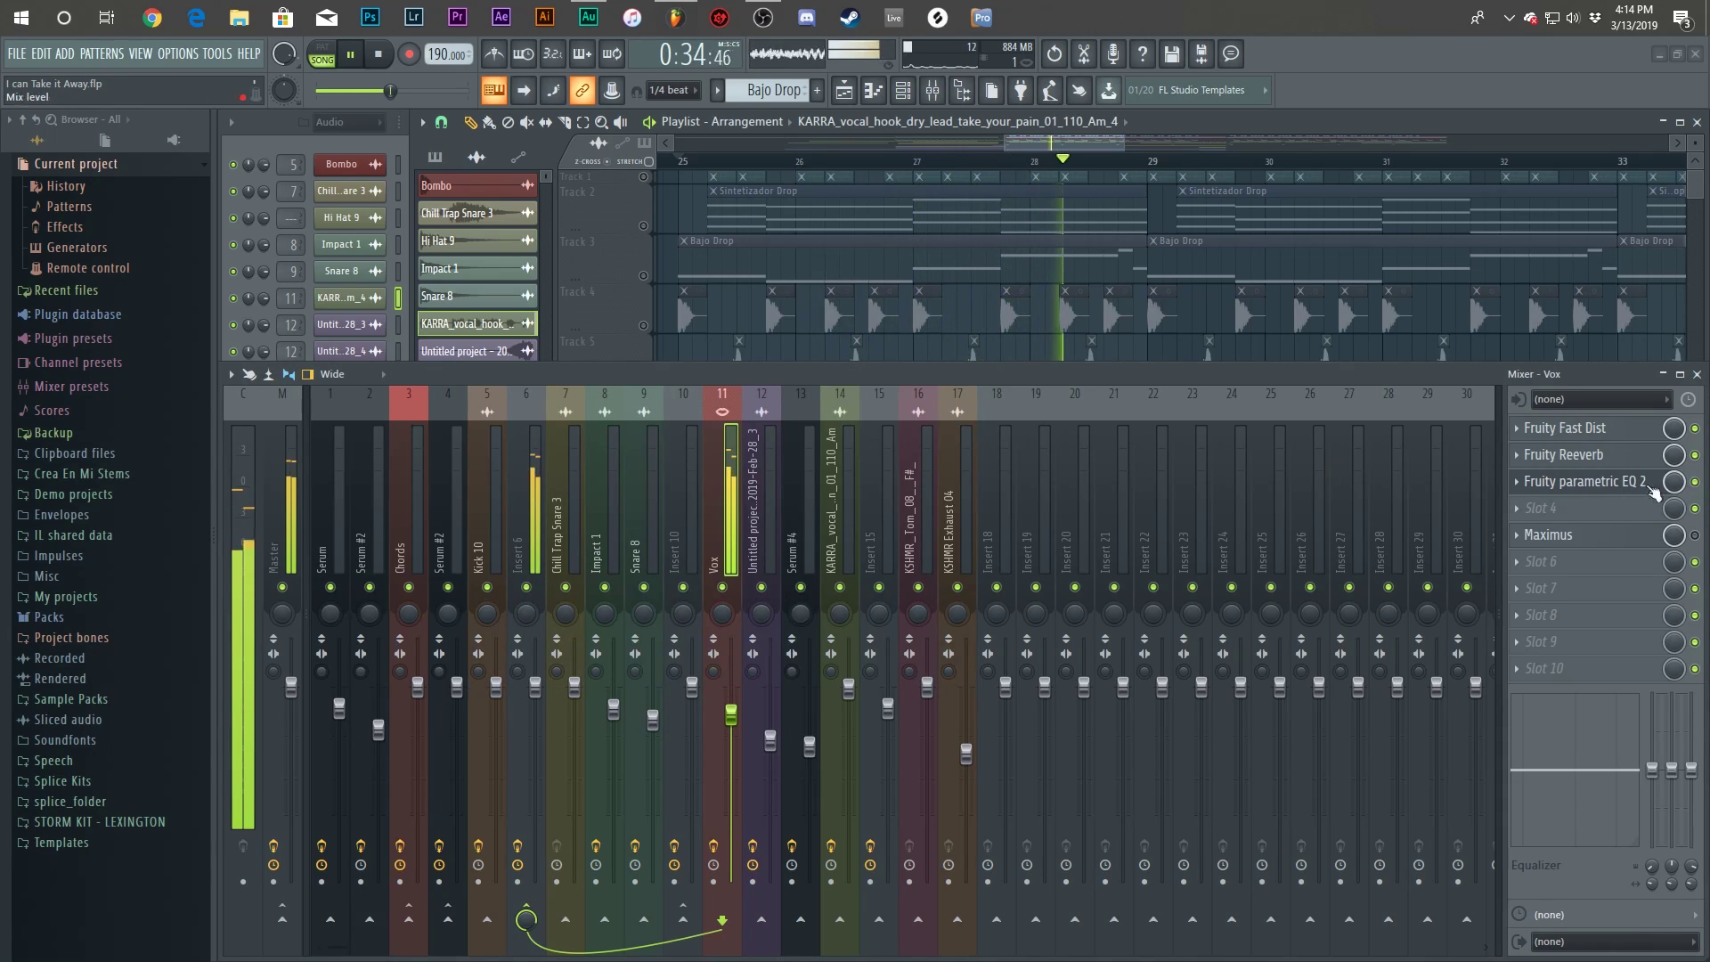
left_click(1585, 482)
key("space")
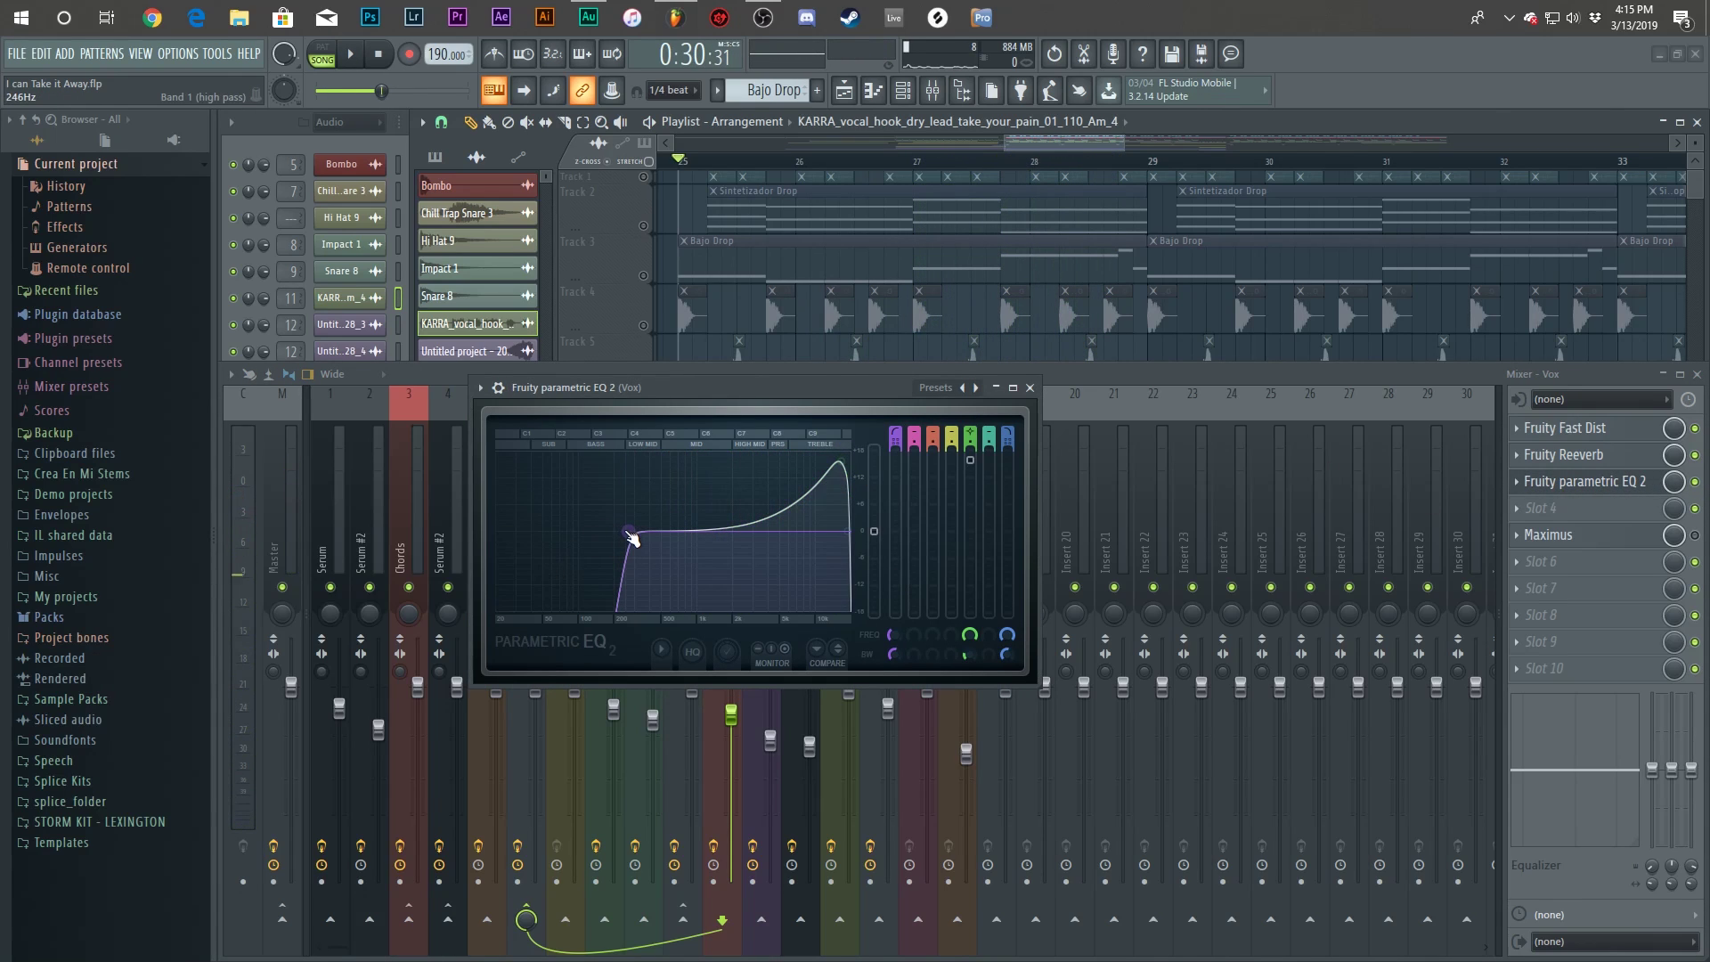
Open Maximus on the Vox insert and play the vocals with the compressor enabled.
left_click(1558, 535)
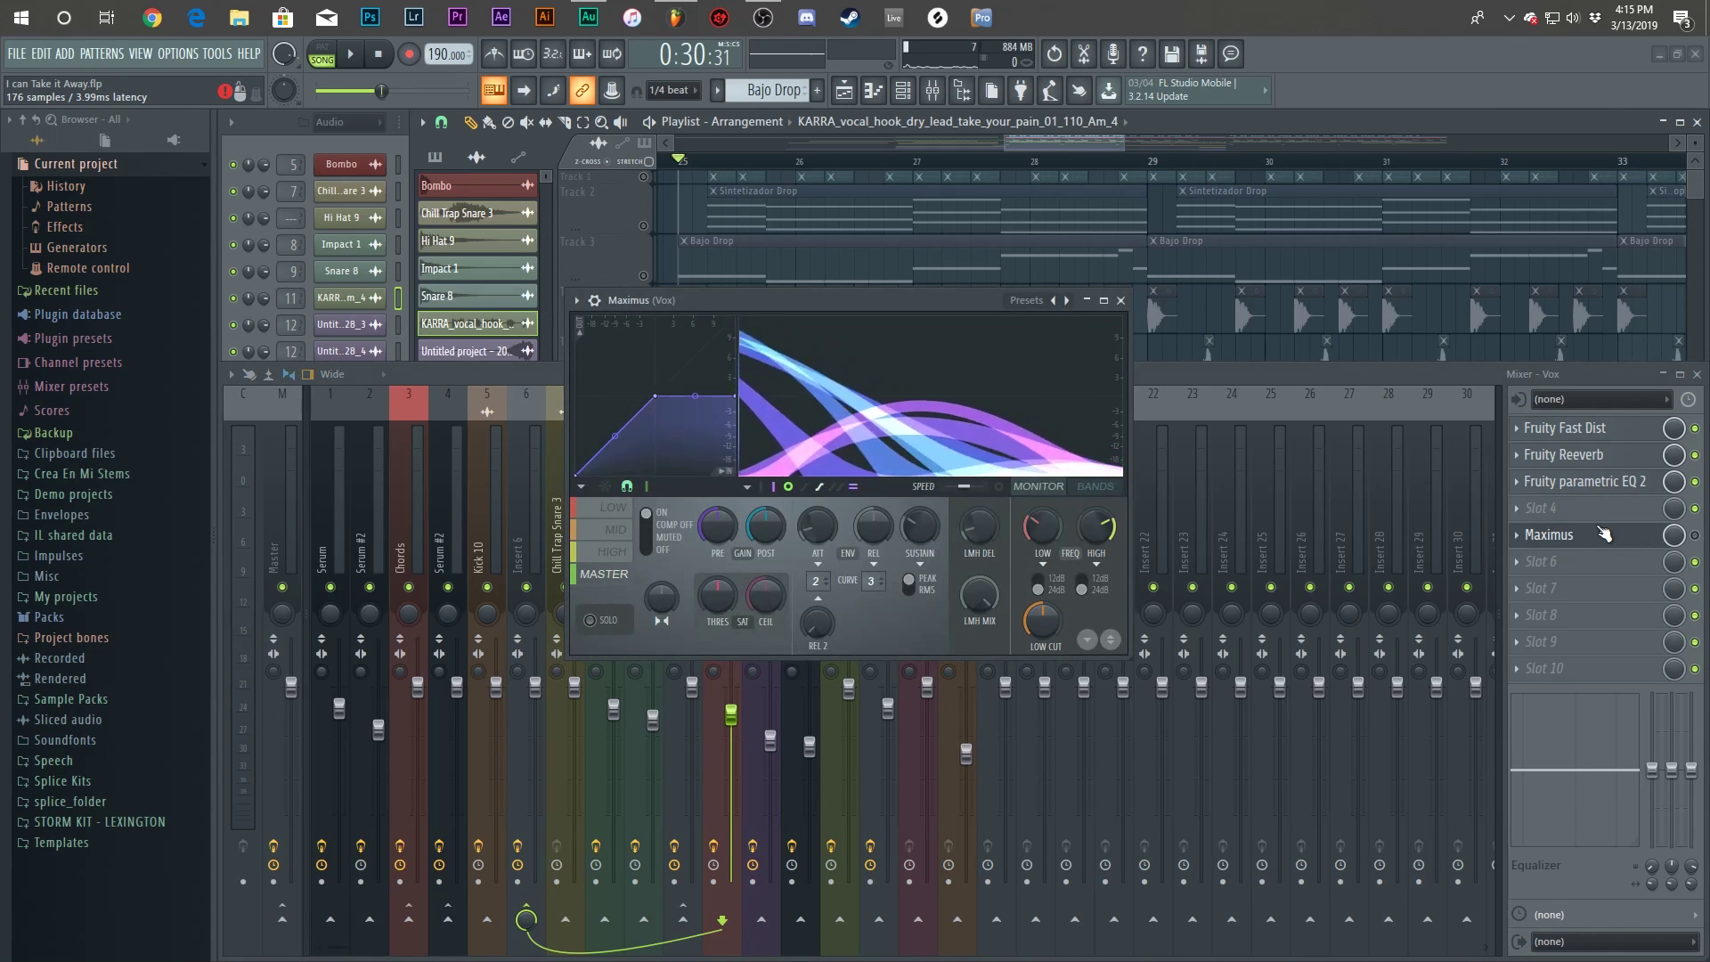
left_click_drag(899, 300, 1037, 331)
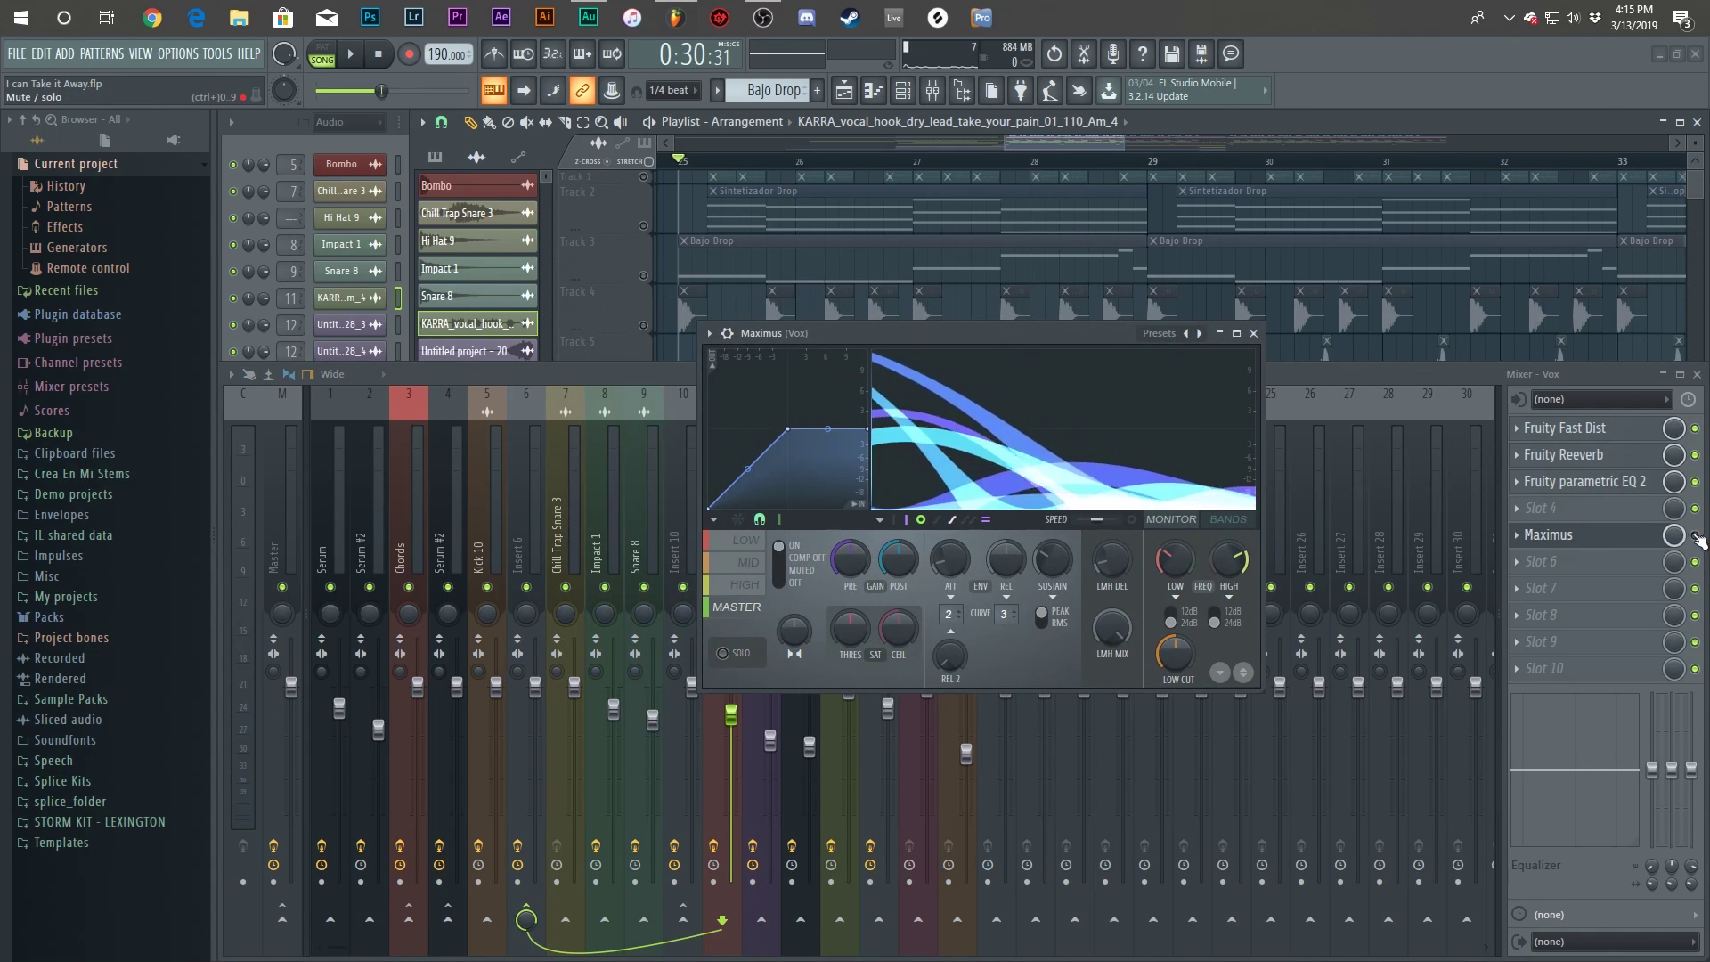
left_click(1027, 370)
left_click(1001, 352)
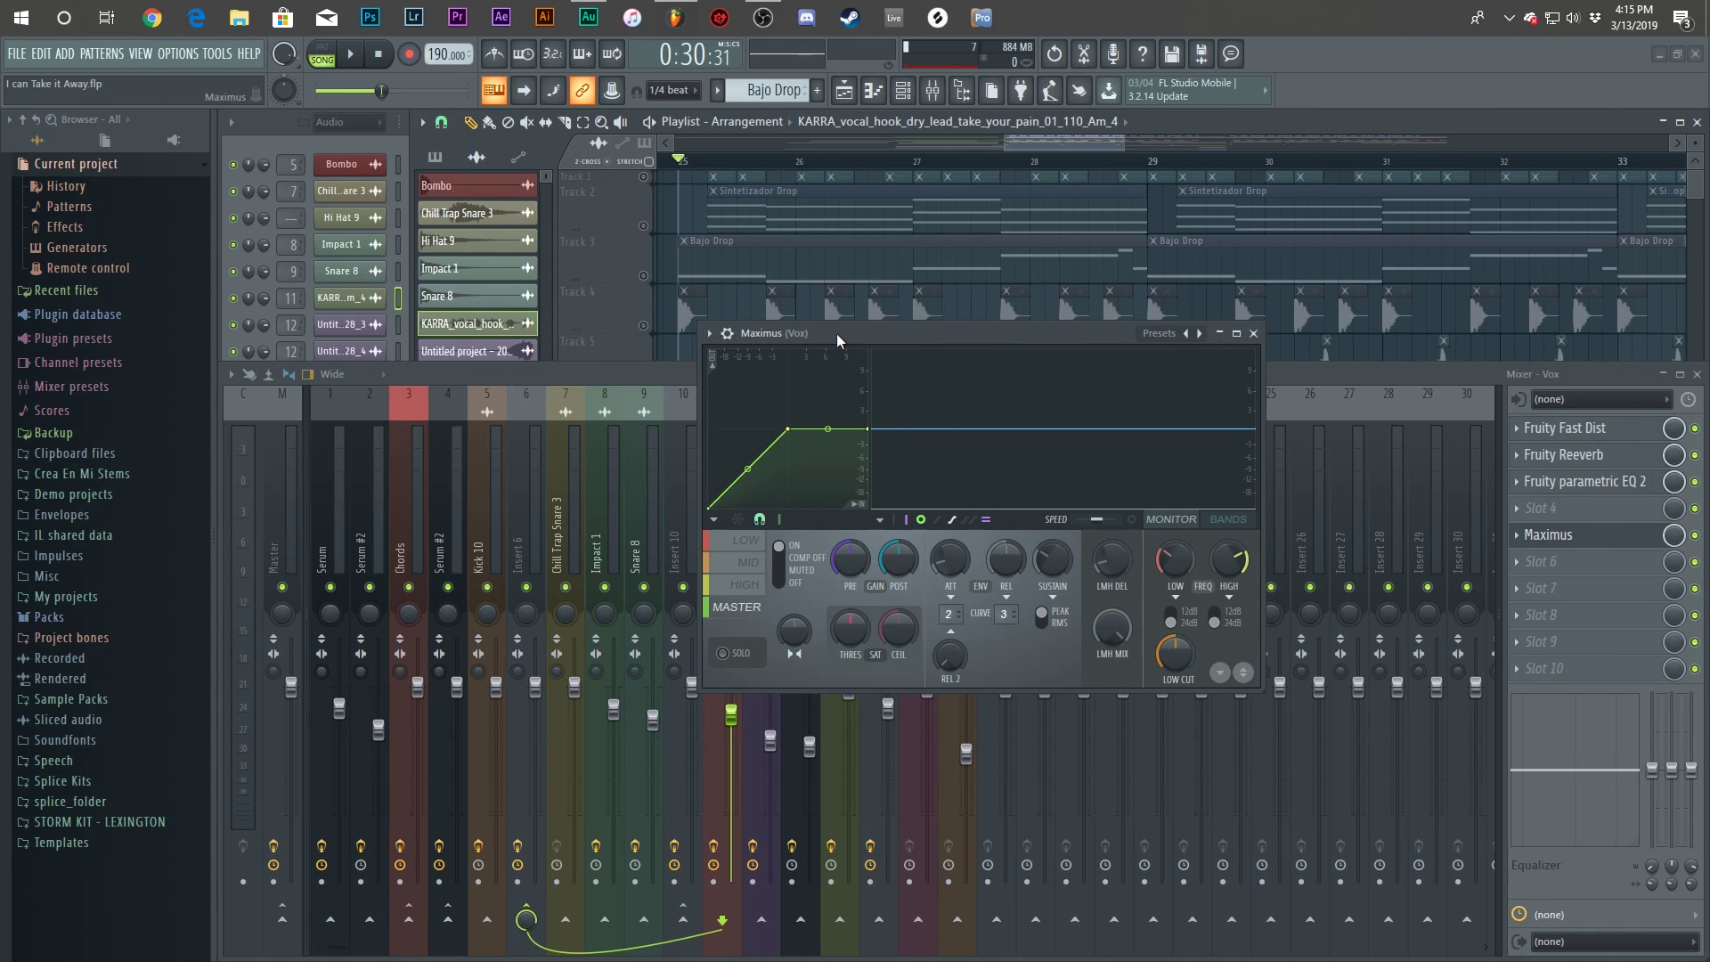
left_click_drag(837, 339, 965, 323)
key("space")
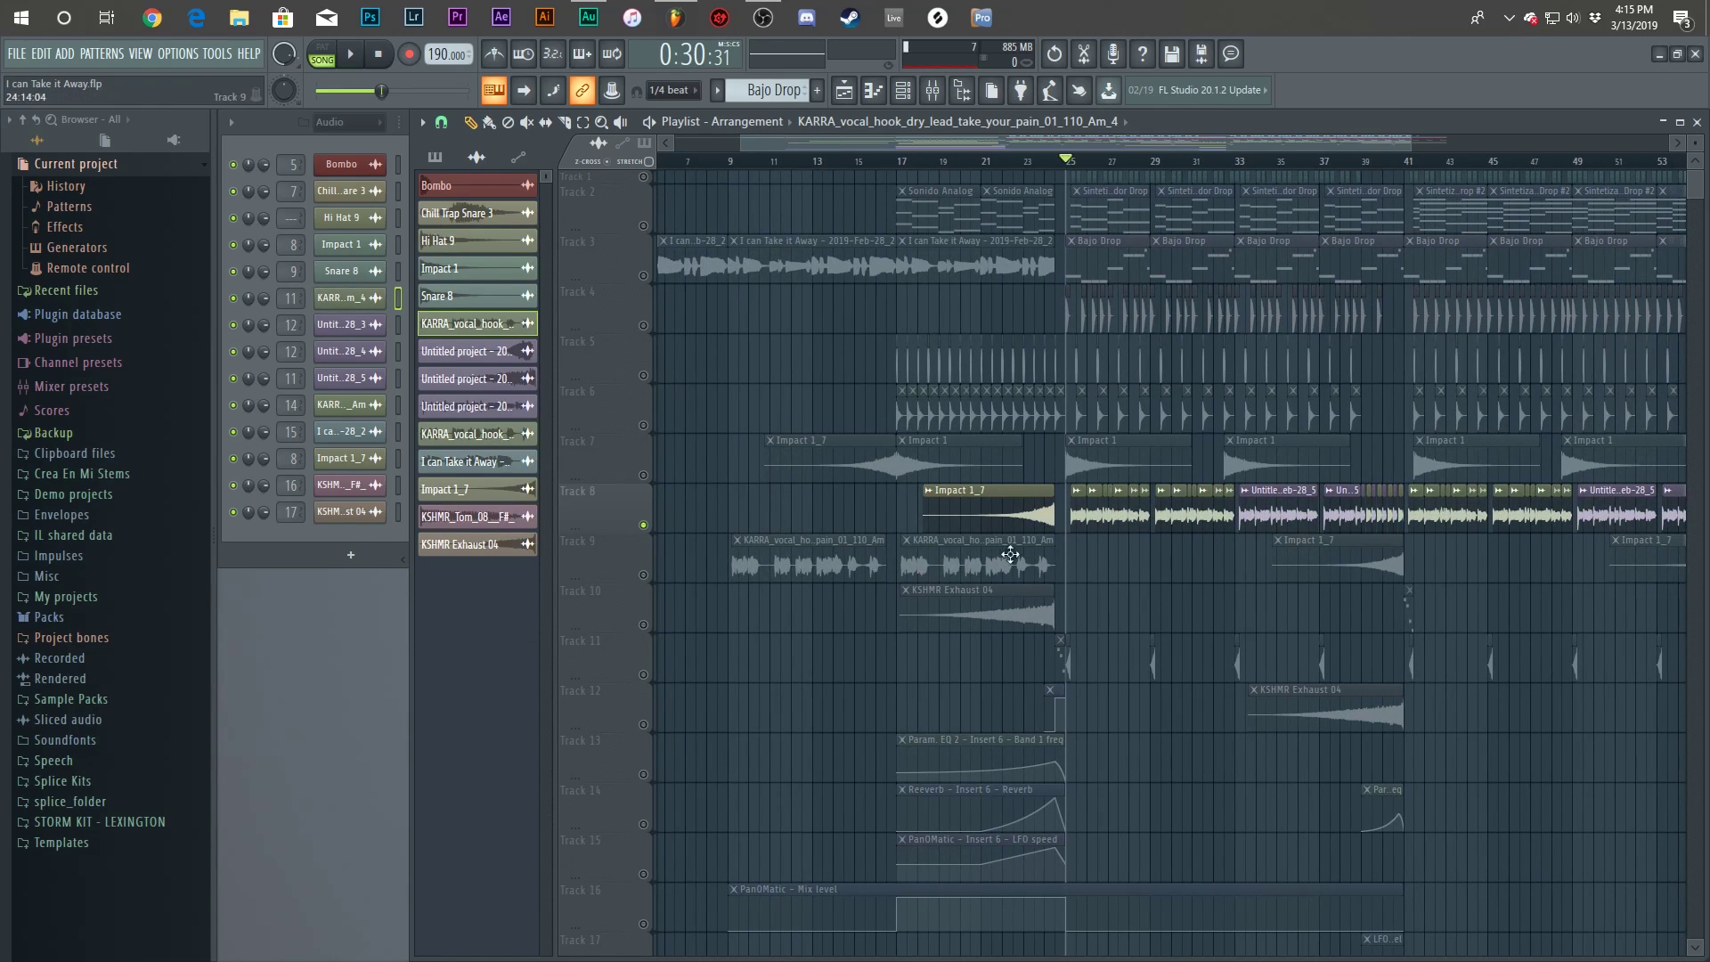
Load the vocal hook sample from Track 9 into Edison and open the time-stretch and pitch-shift tool for formant shifting.
double_click(829, 566)
key("ctrl+e")
left_click_drag(757, 288, 871, 286)
mouse_move(750, 288)
left_mouse_down()
mouse_move(760, 305)
mouse_move(741, 307)
left_mouse_up()
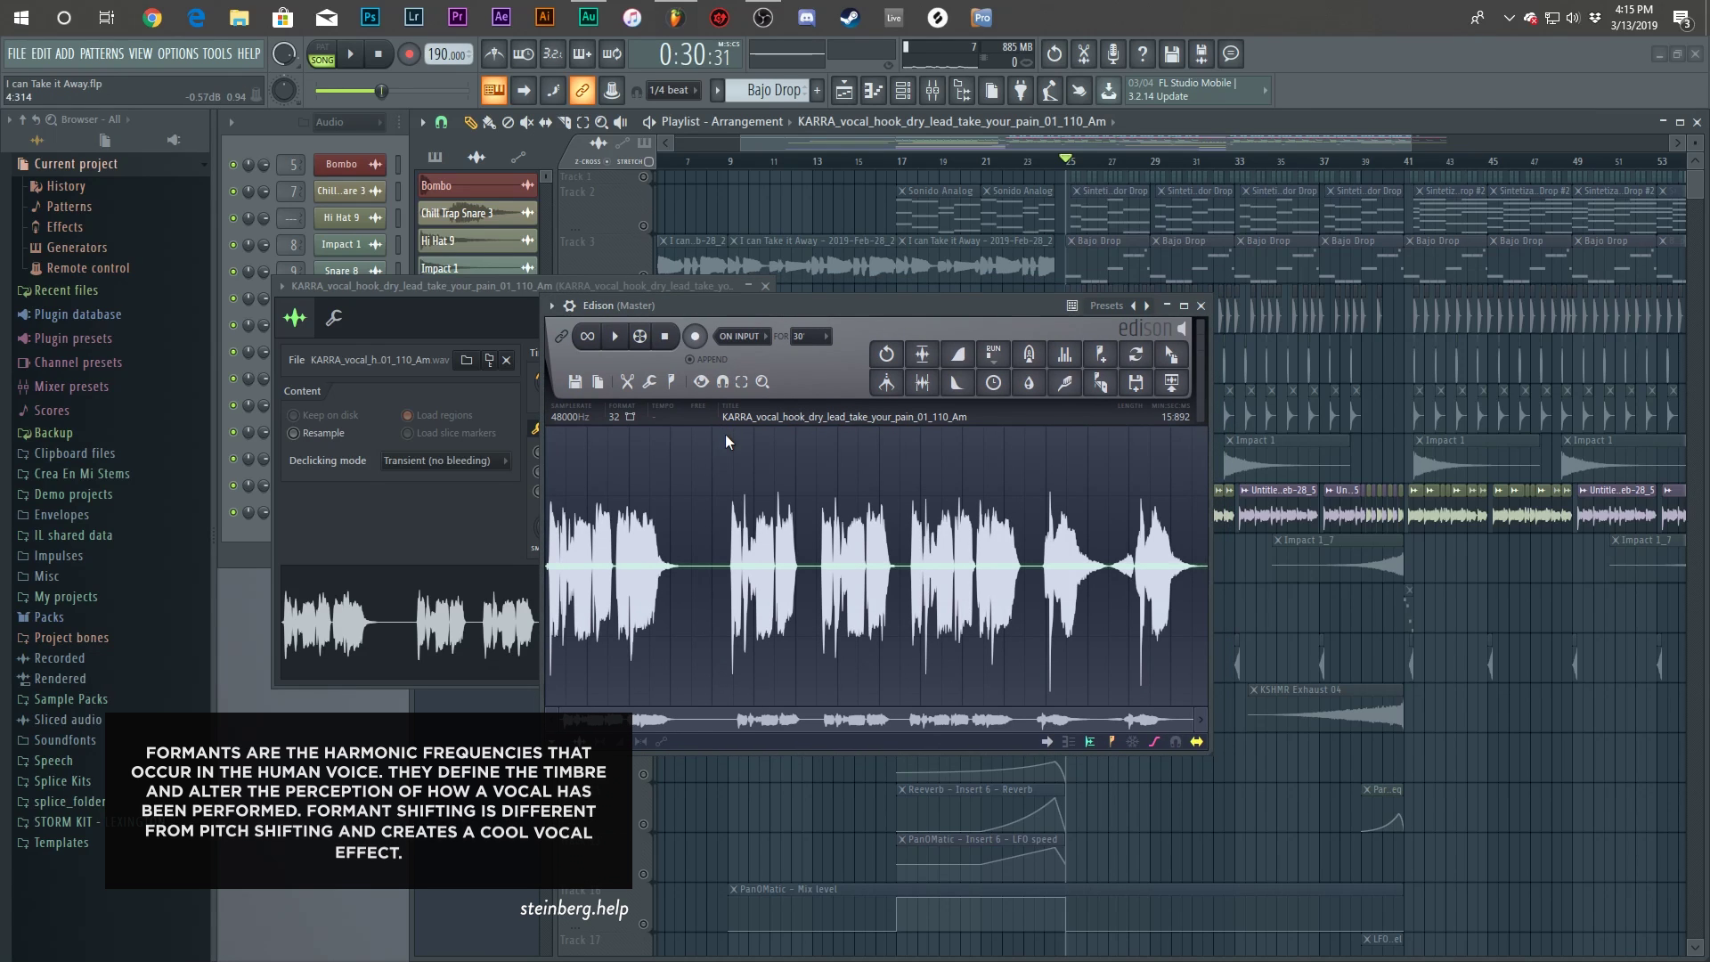
left_click_drag(837, 303, 940, 275)
key("alt+t")
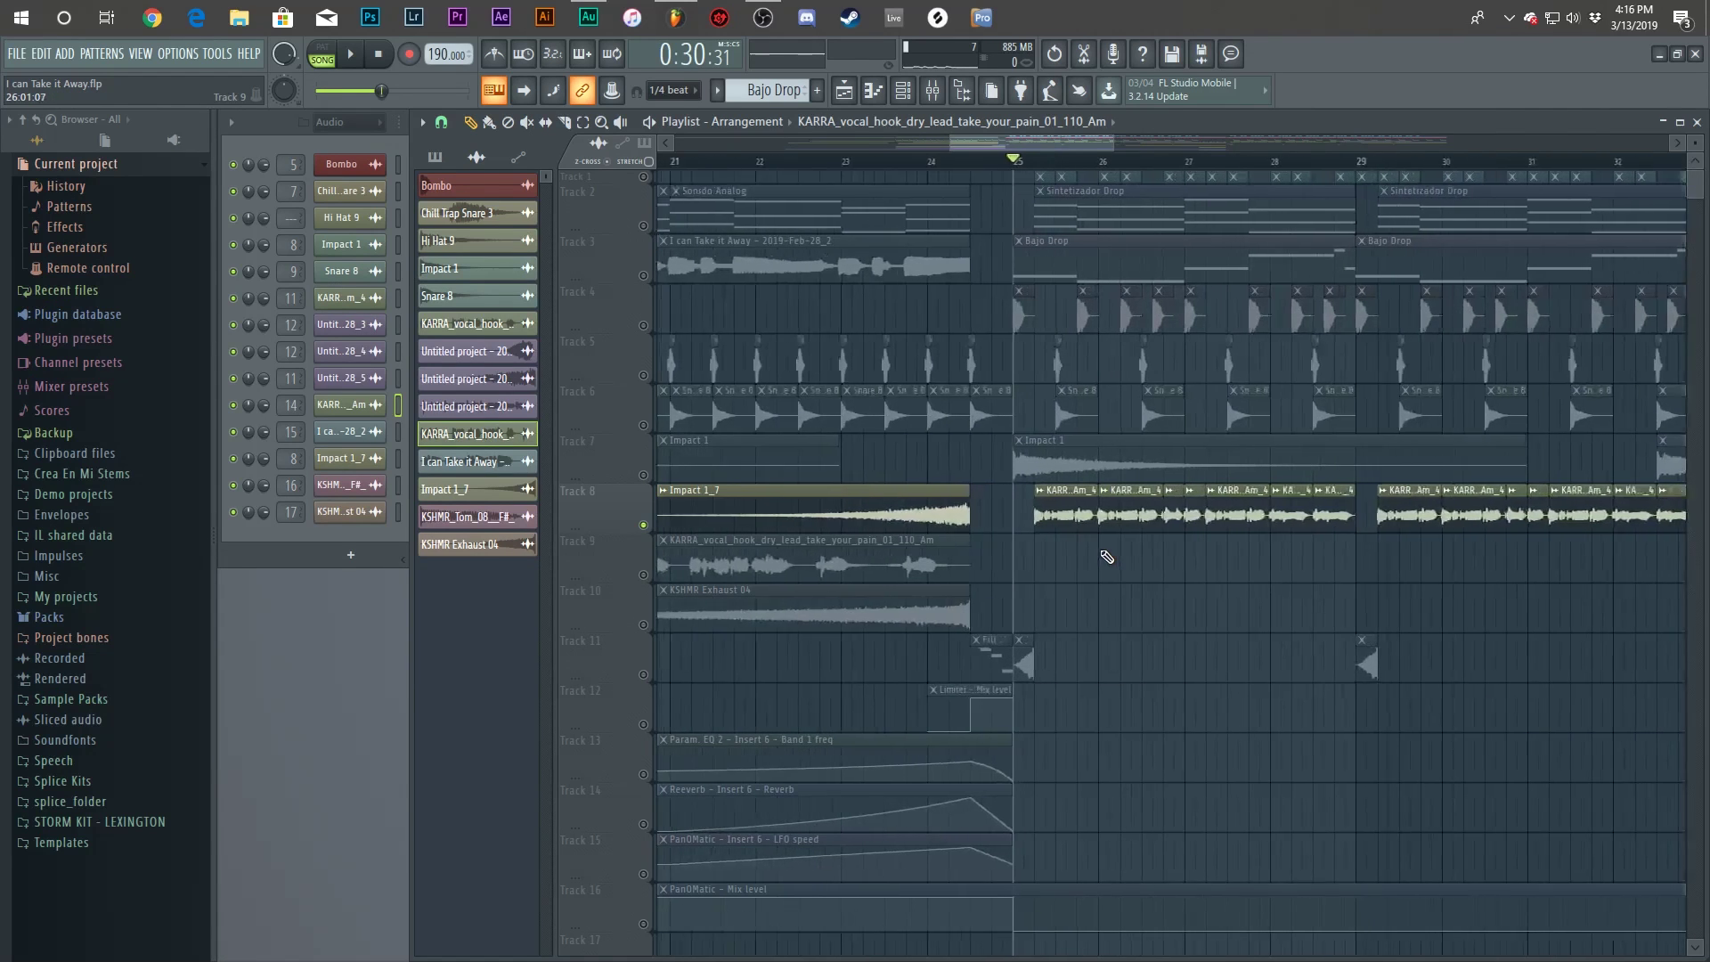
Open the processed vocal clips on Track 8 and play them from bar 33 while checking the Vox insert's effects.
scroll(1171, 506, "up", 3)
double_click(1171, 506)
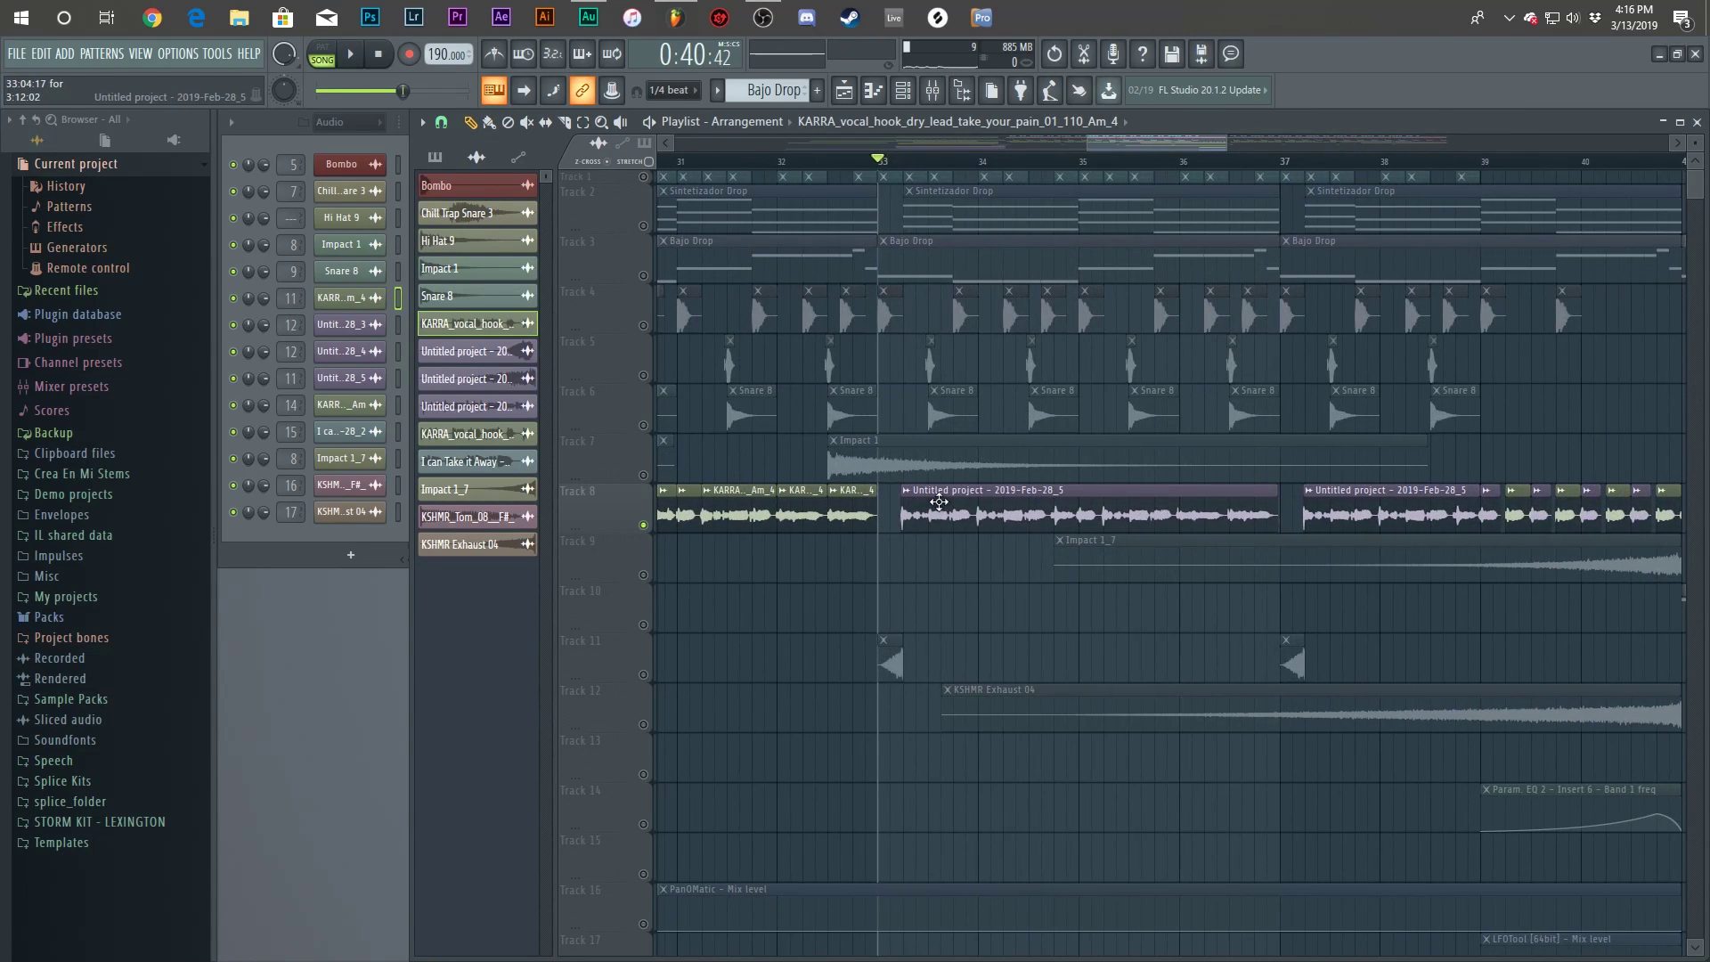
double_click(939, 502)
key("space")
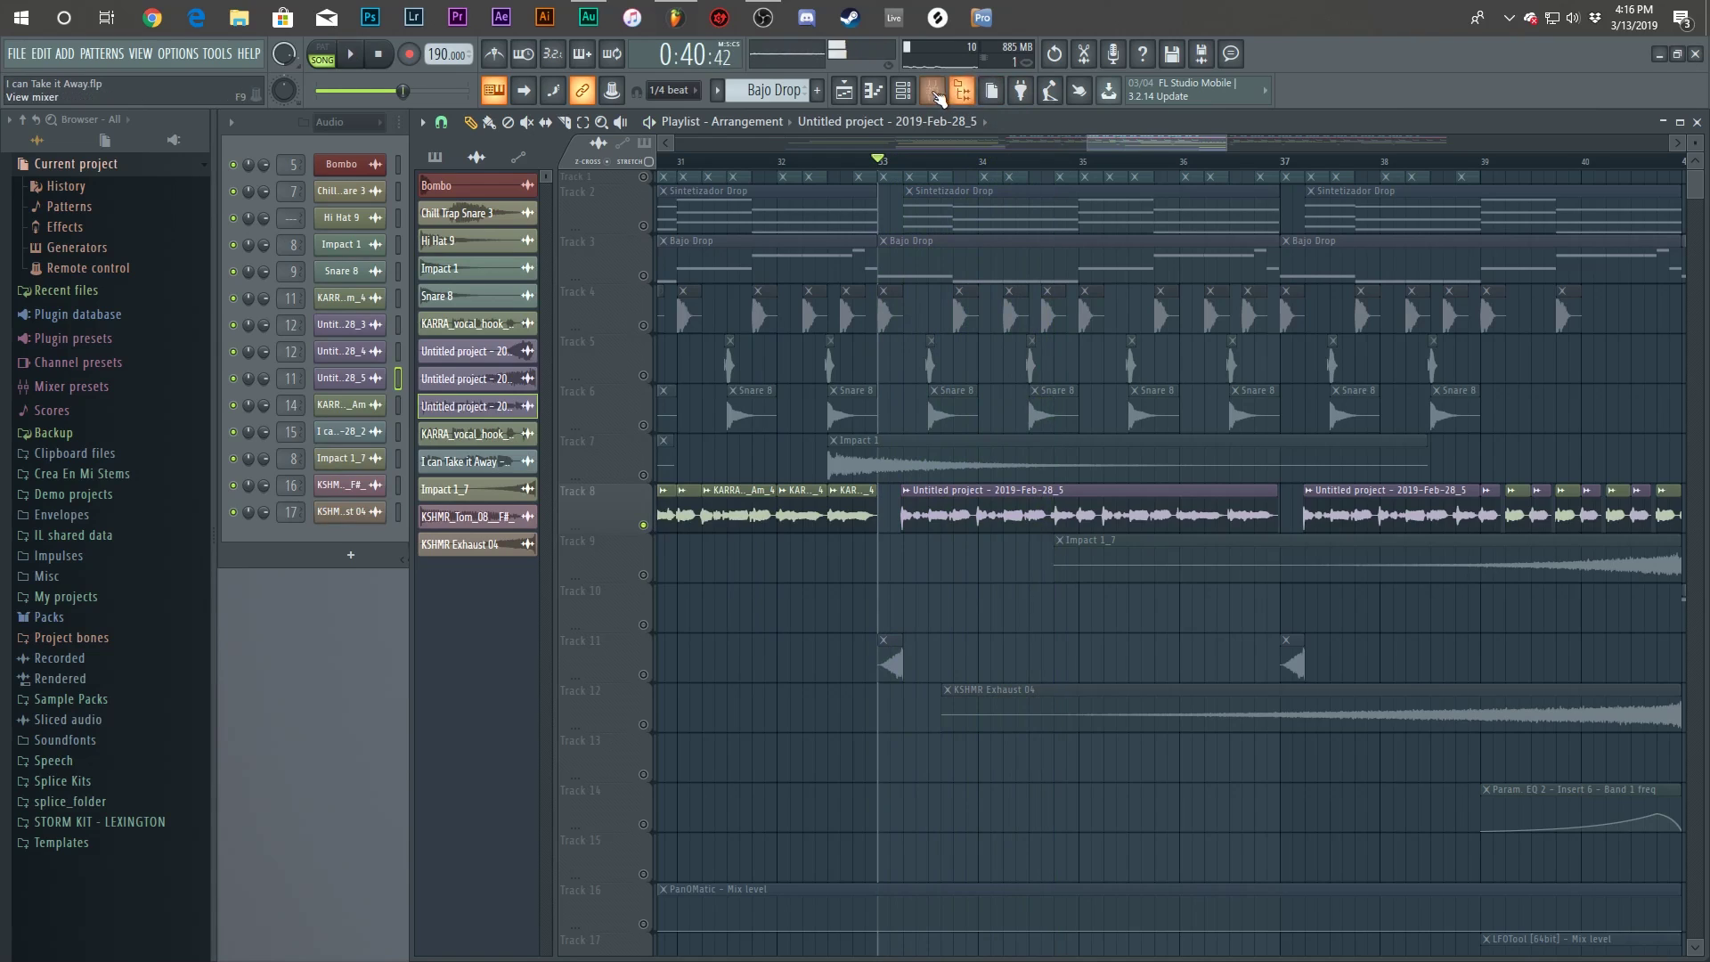
left_click(934, 90)
key("space")
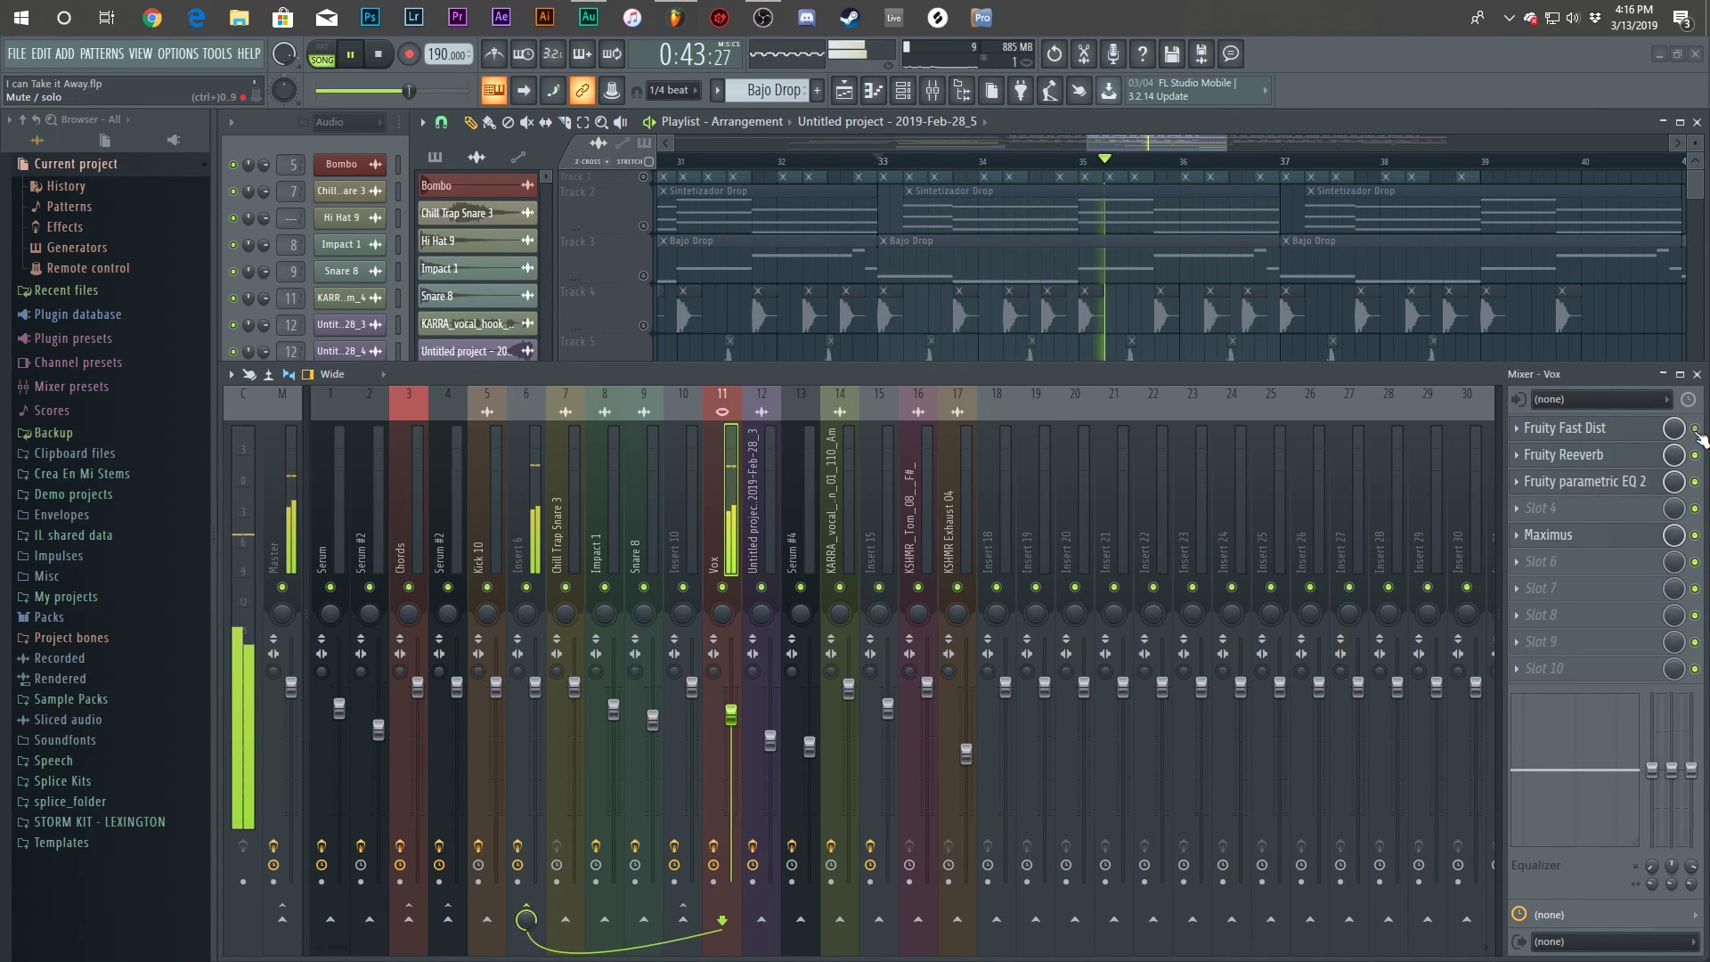
key("F9")
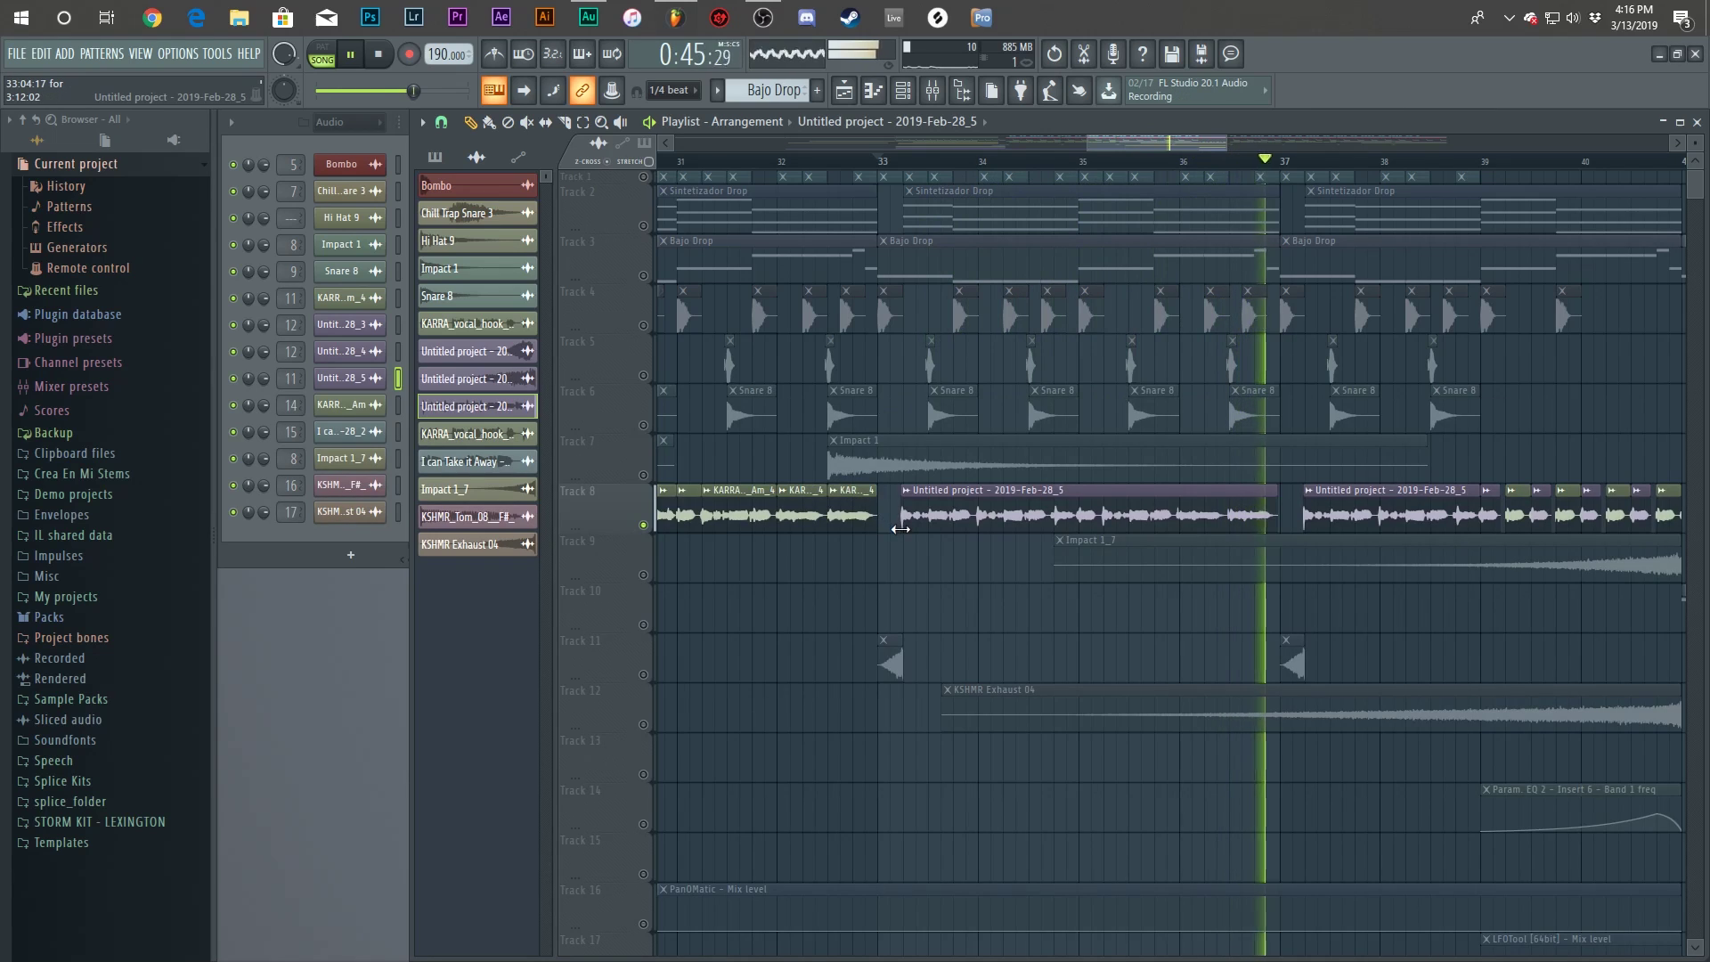
key("space")
Play the alternating chopped vocal clips on Track 8 from bar 39.
scroll(949, 504, "down", 3)
scroll(1227, 496, "up", 3)
left_click(1156, 162)
left_click(1178, 161)
scroll(1310, 546, "up", 2)
key("space")
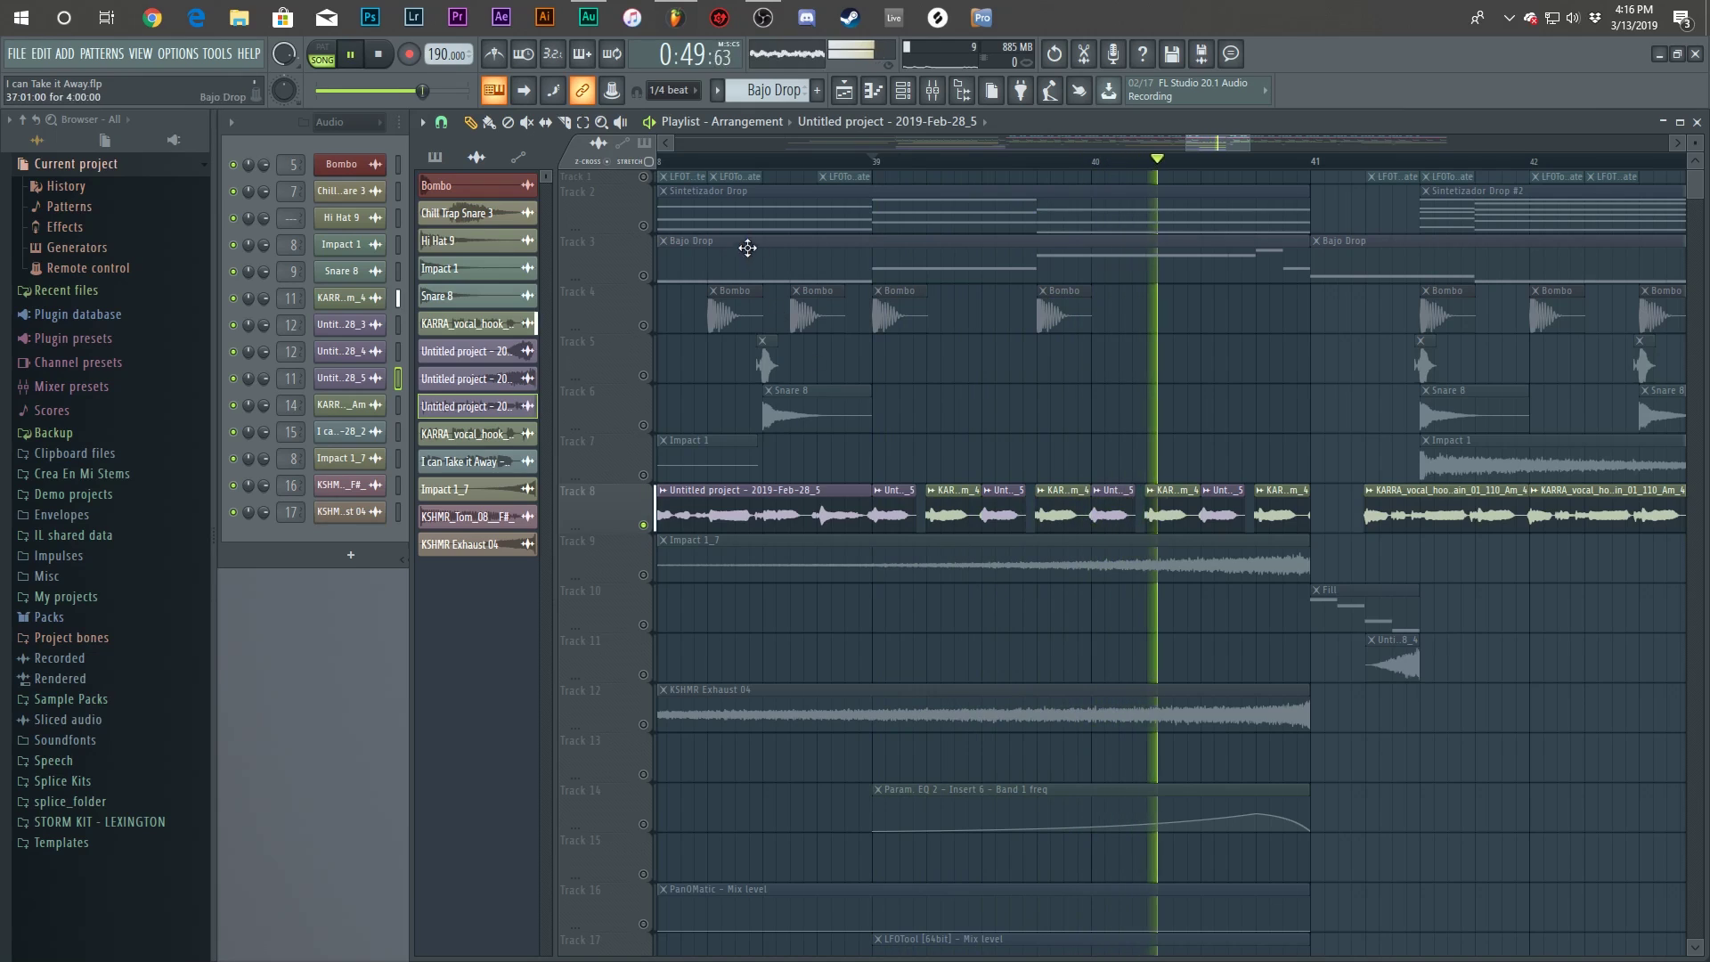
key("space")
scroll(368, 128, "down", 1)
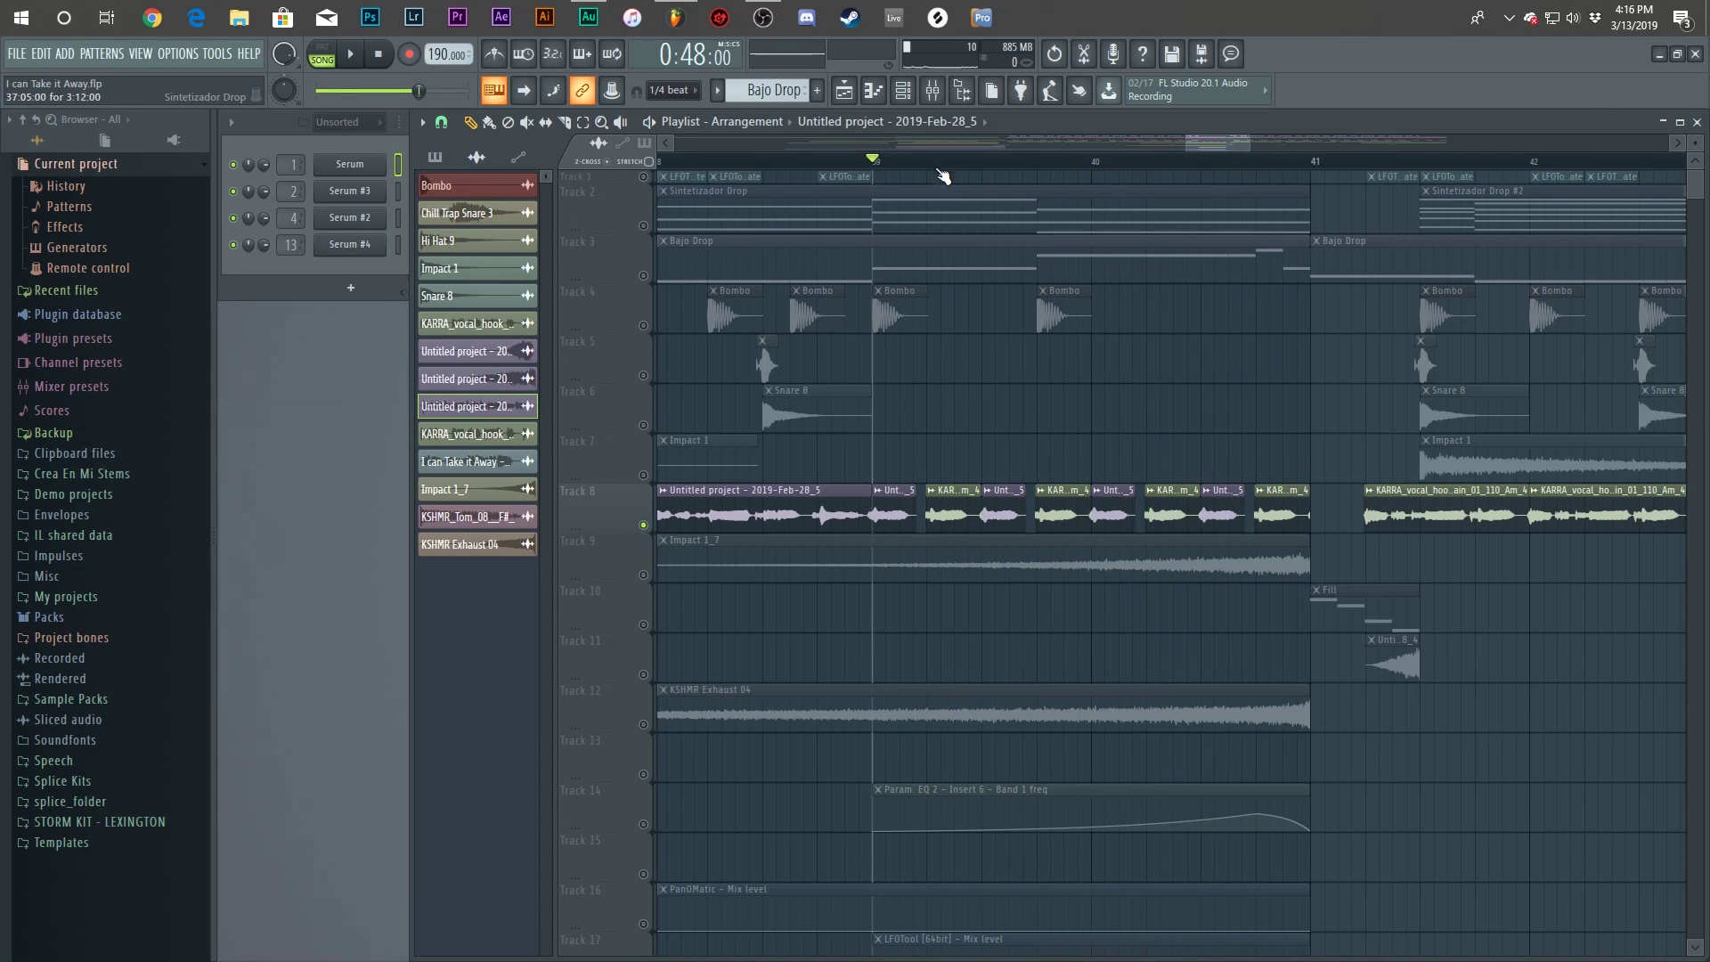
Select bars 39 to 41 for looped playback and add a 3x Osc channel.
left_click_drag(876, 161, 1312, 279)
key("space")
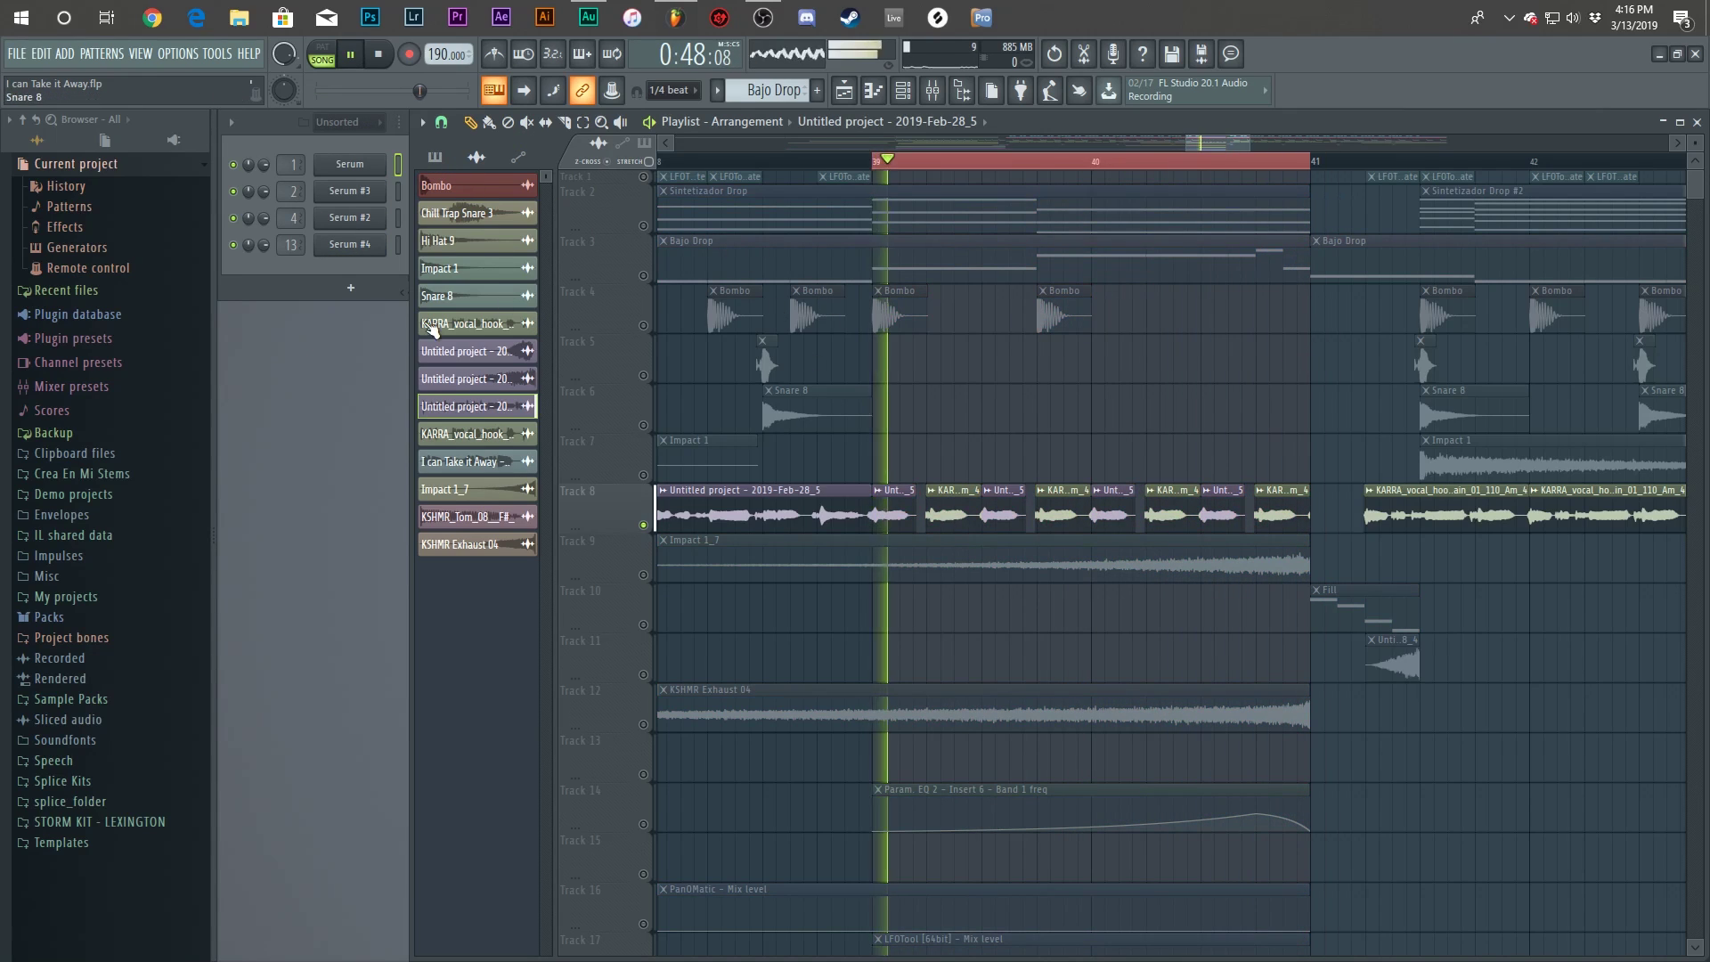
left_click(351, 289)
key("space")
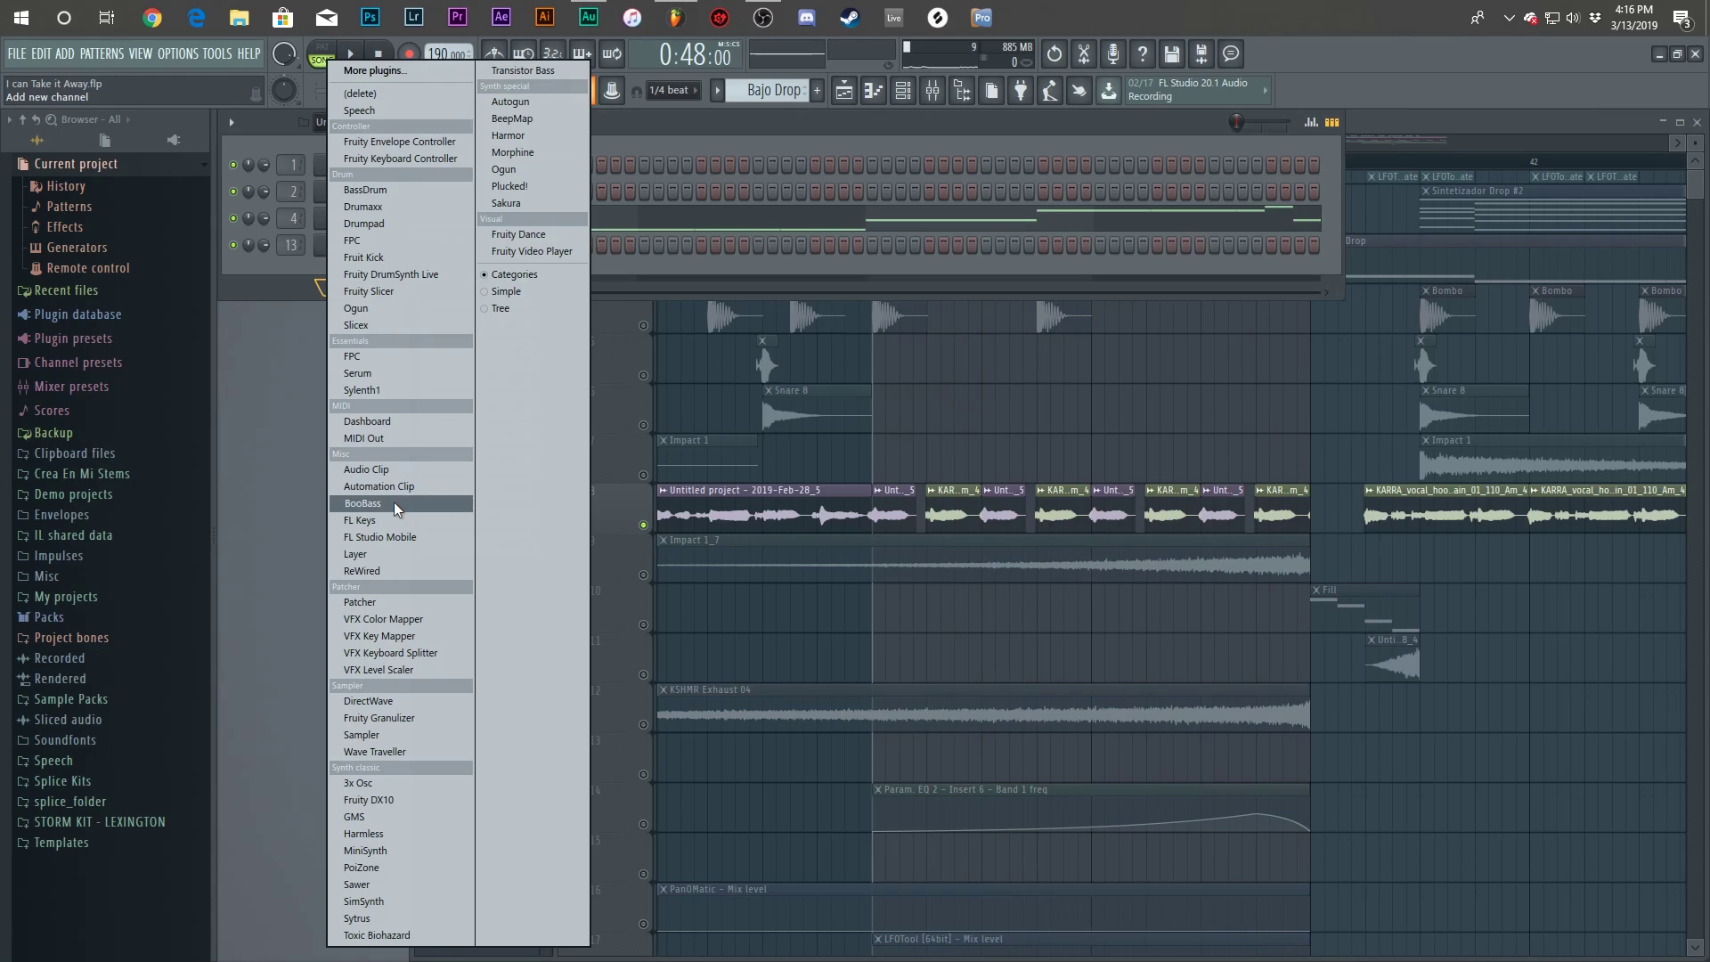
left_click(359, 782)
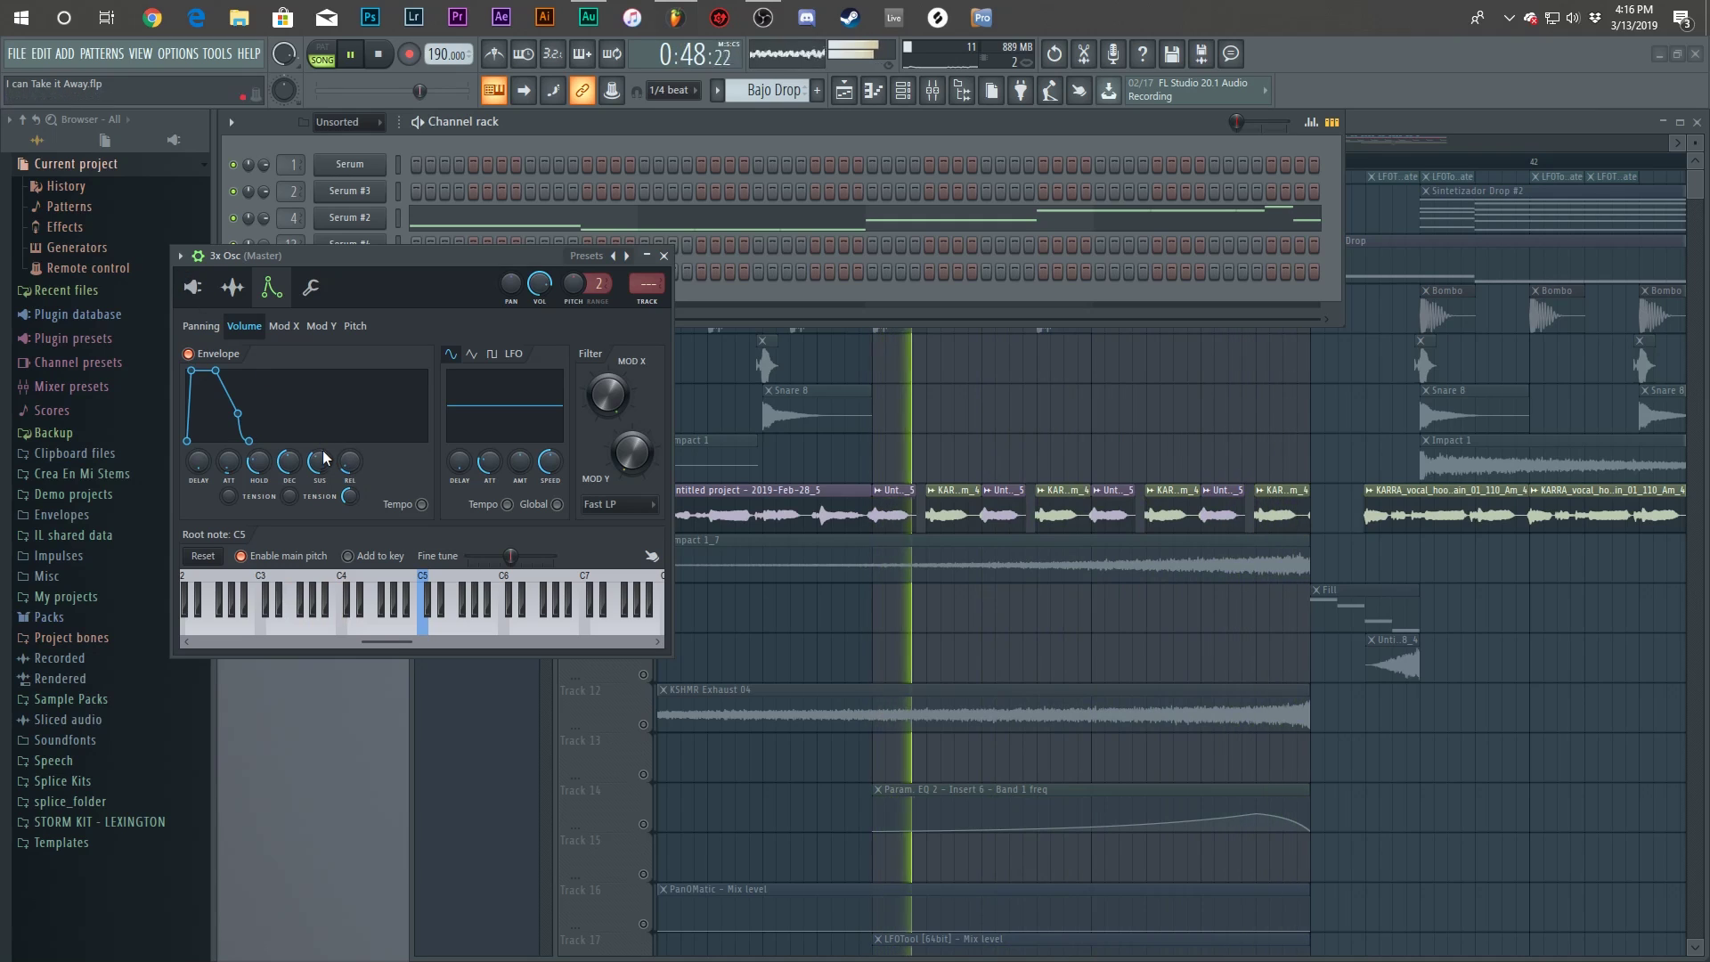
Set the 3x Osc coarse pitch to 12 for oscillator 1 and 24 for oscillator 2.
left_click(190, 287)
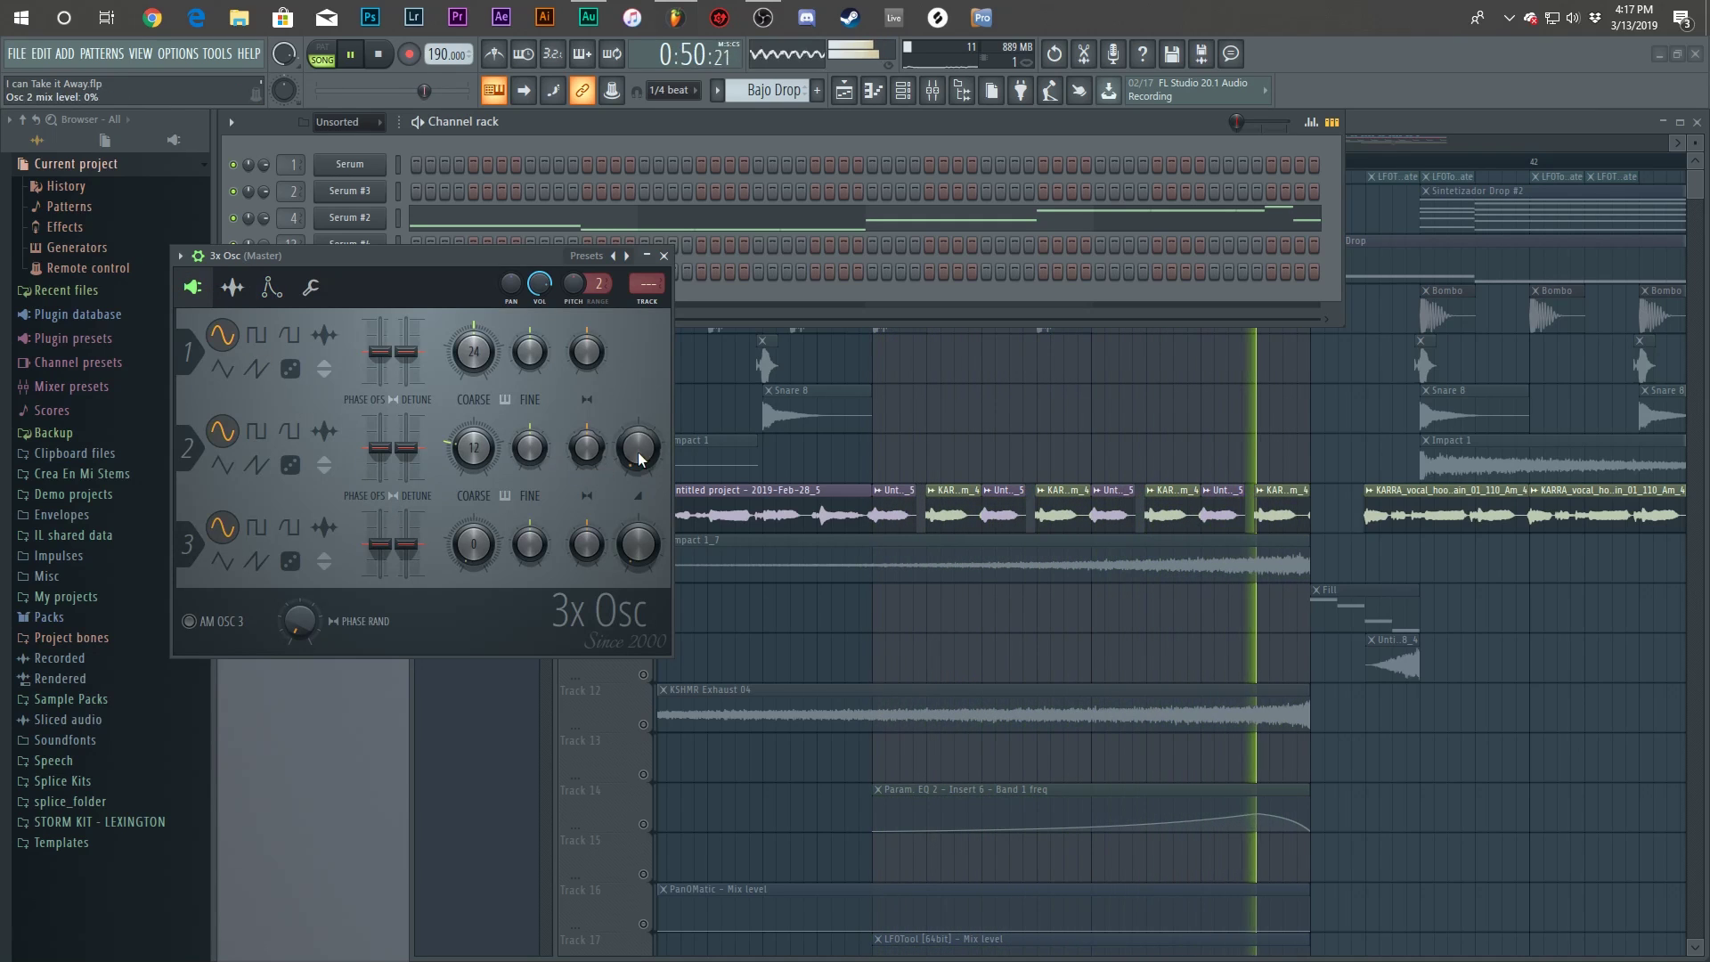
left_click_drag(477, 446, 453, 374)
left_click(474, 352)
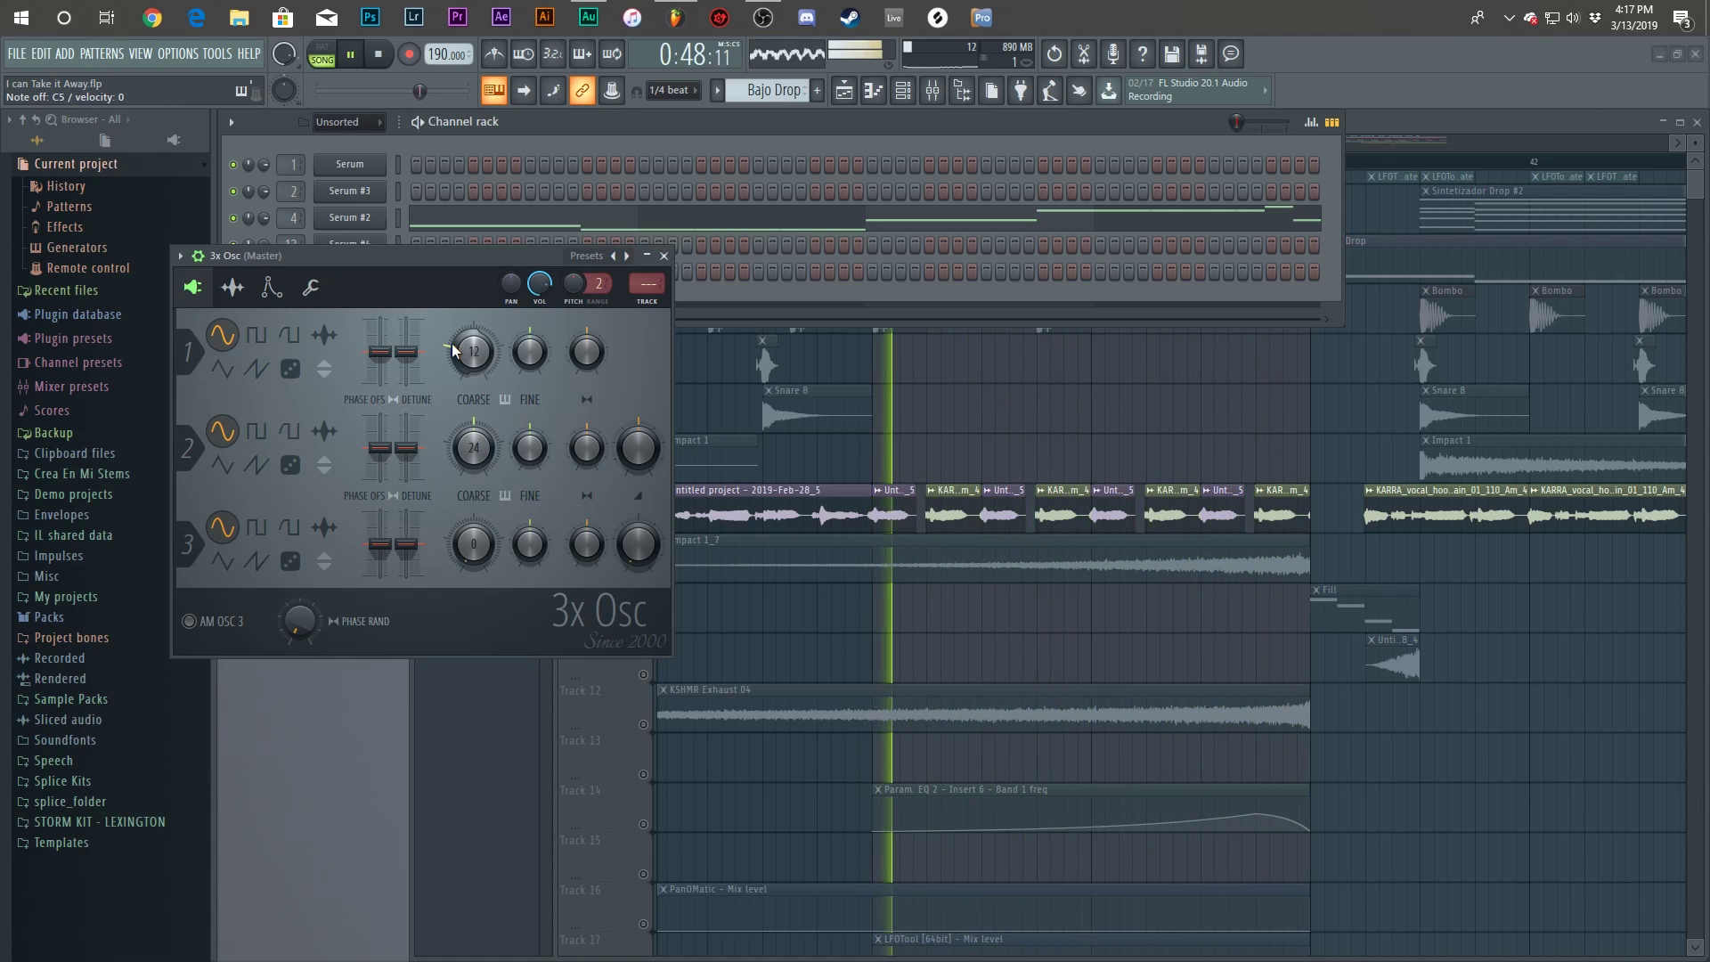
key("F12")
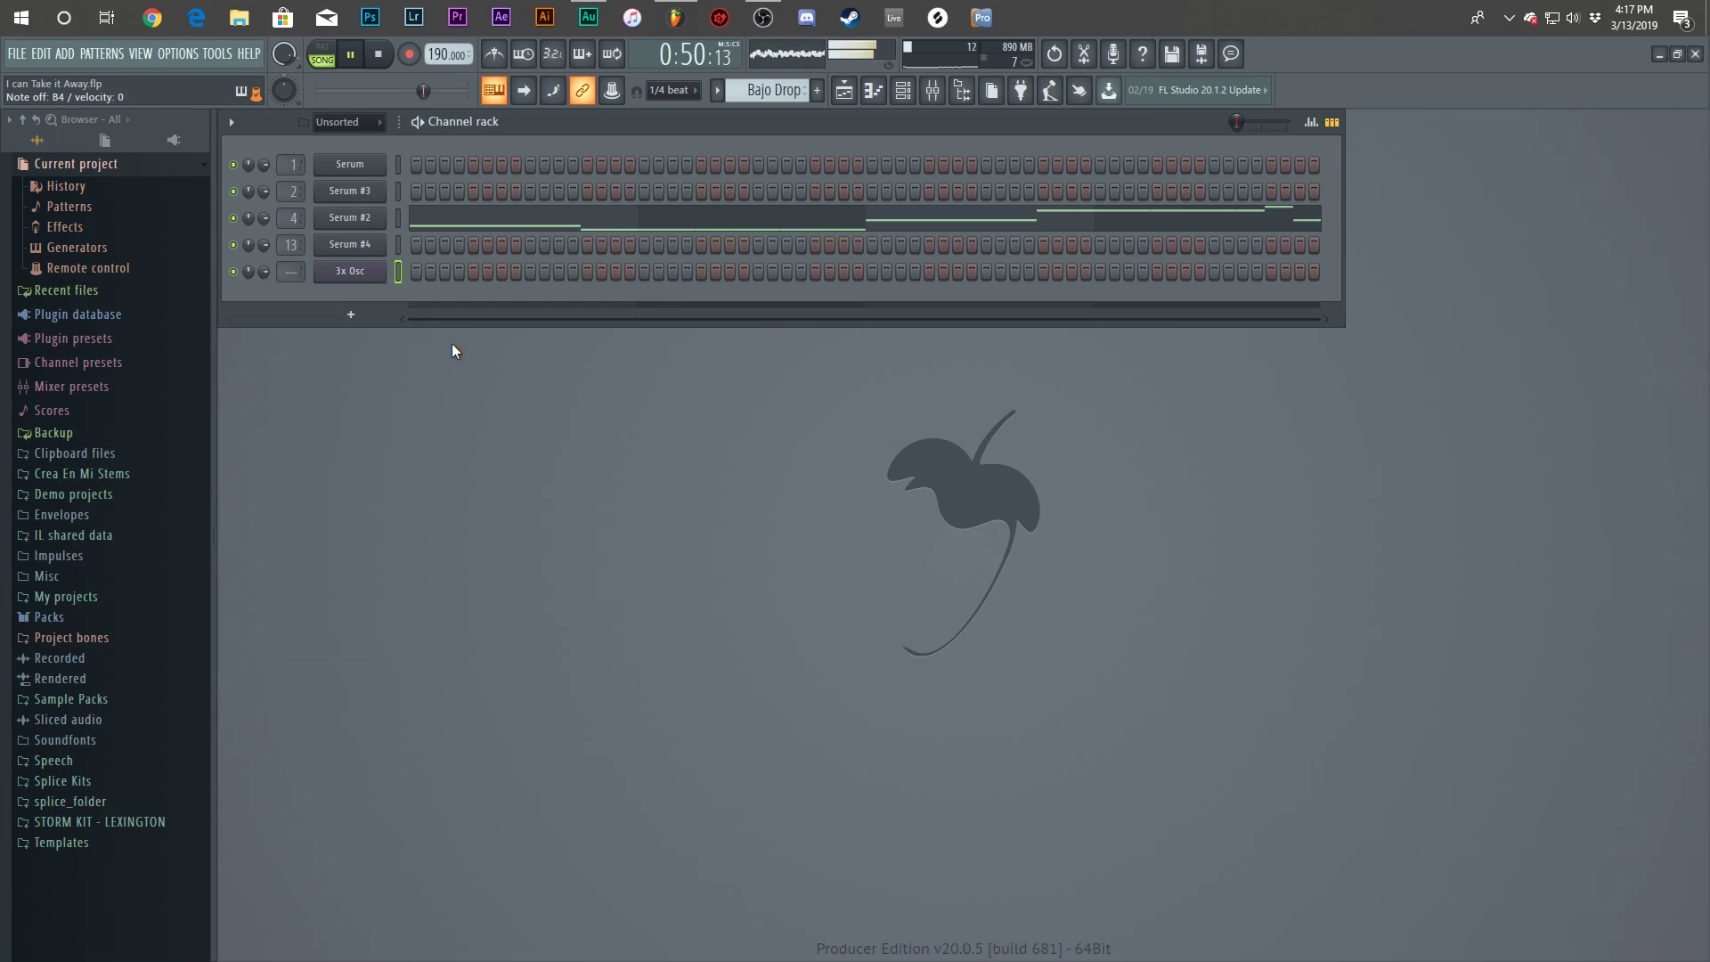
key("F11")
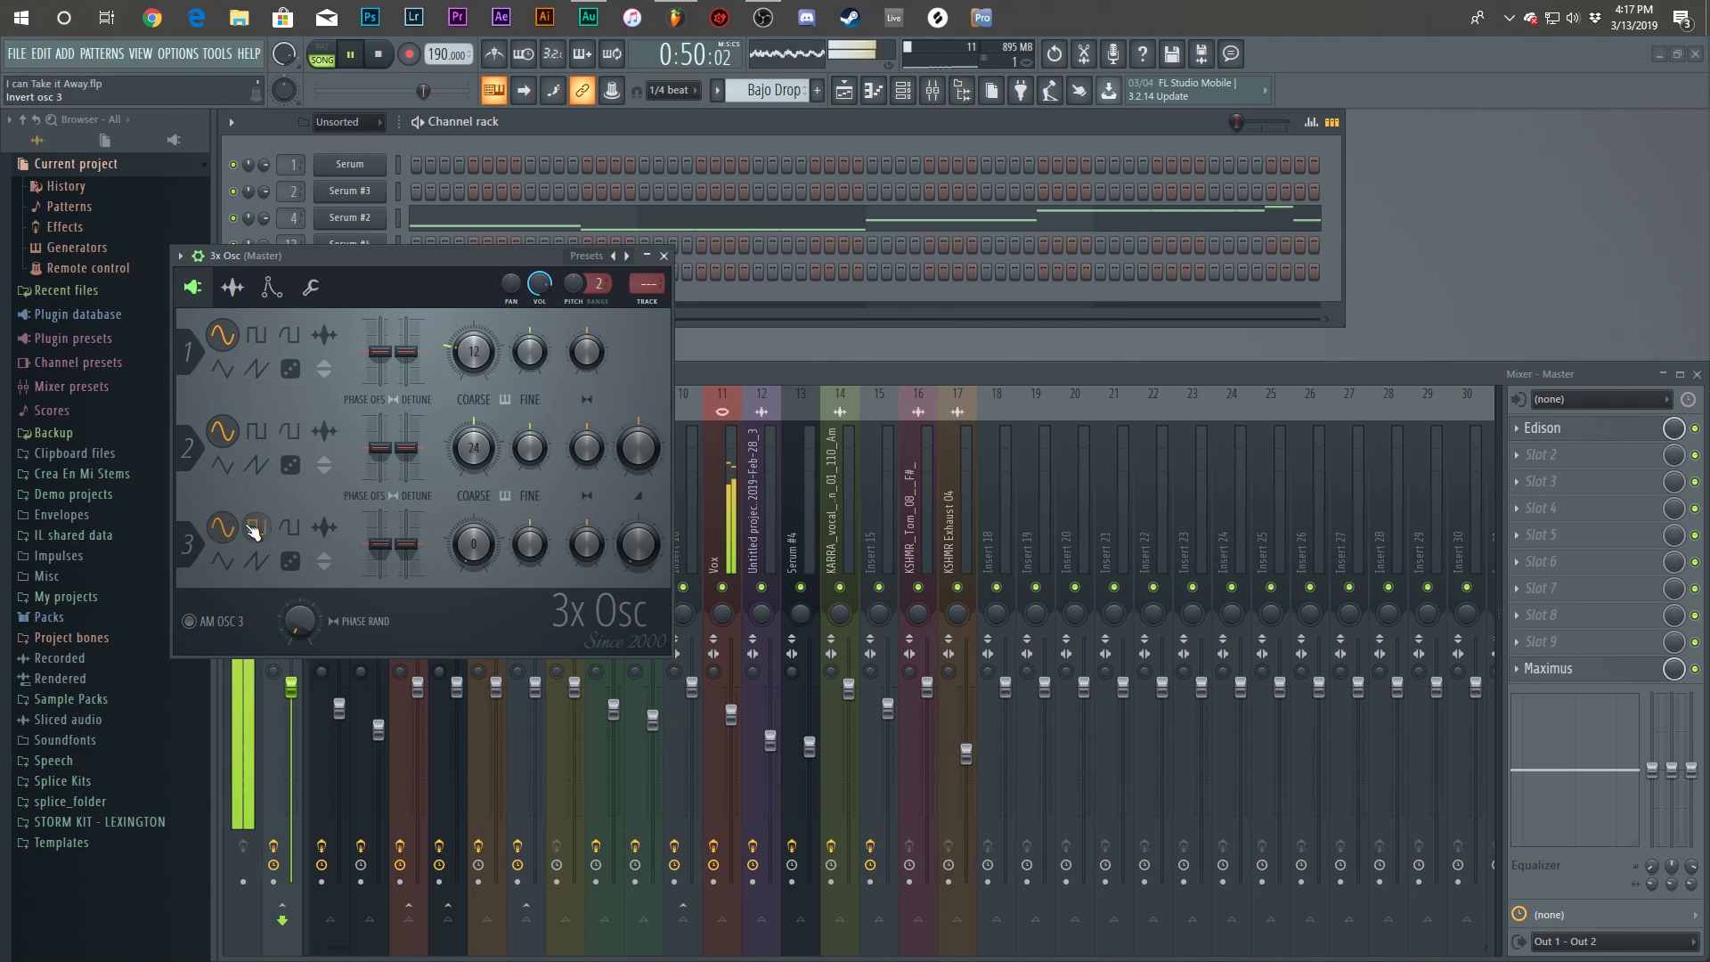
Try a square wave on 3x Osc oscillator 3, settling on noise with coarse pitch 24 and an adjusted mix level.
left_click(256, 527)
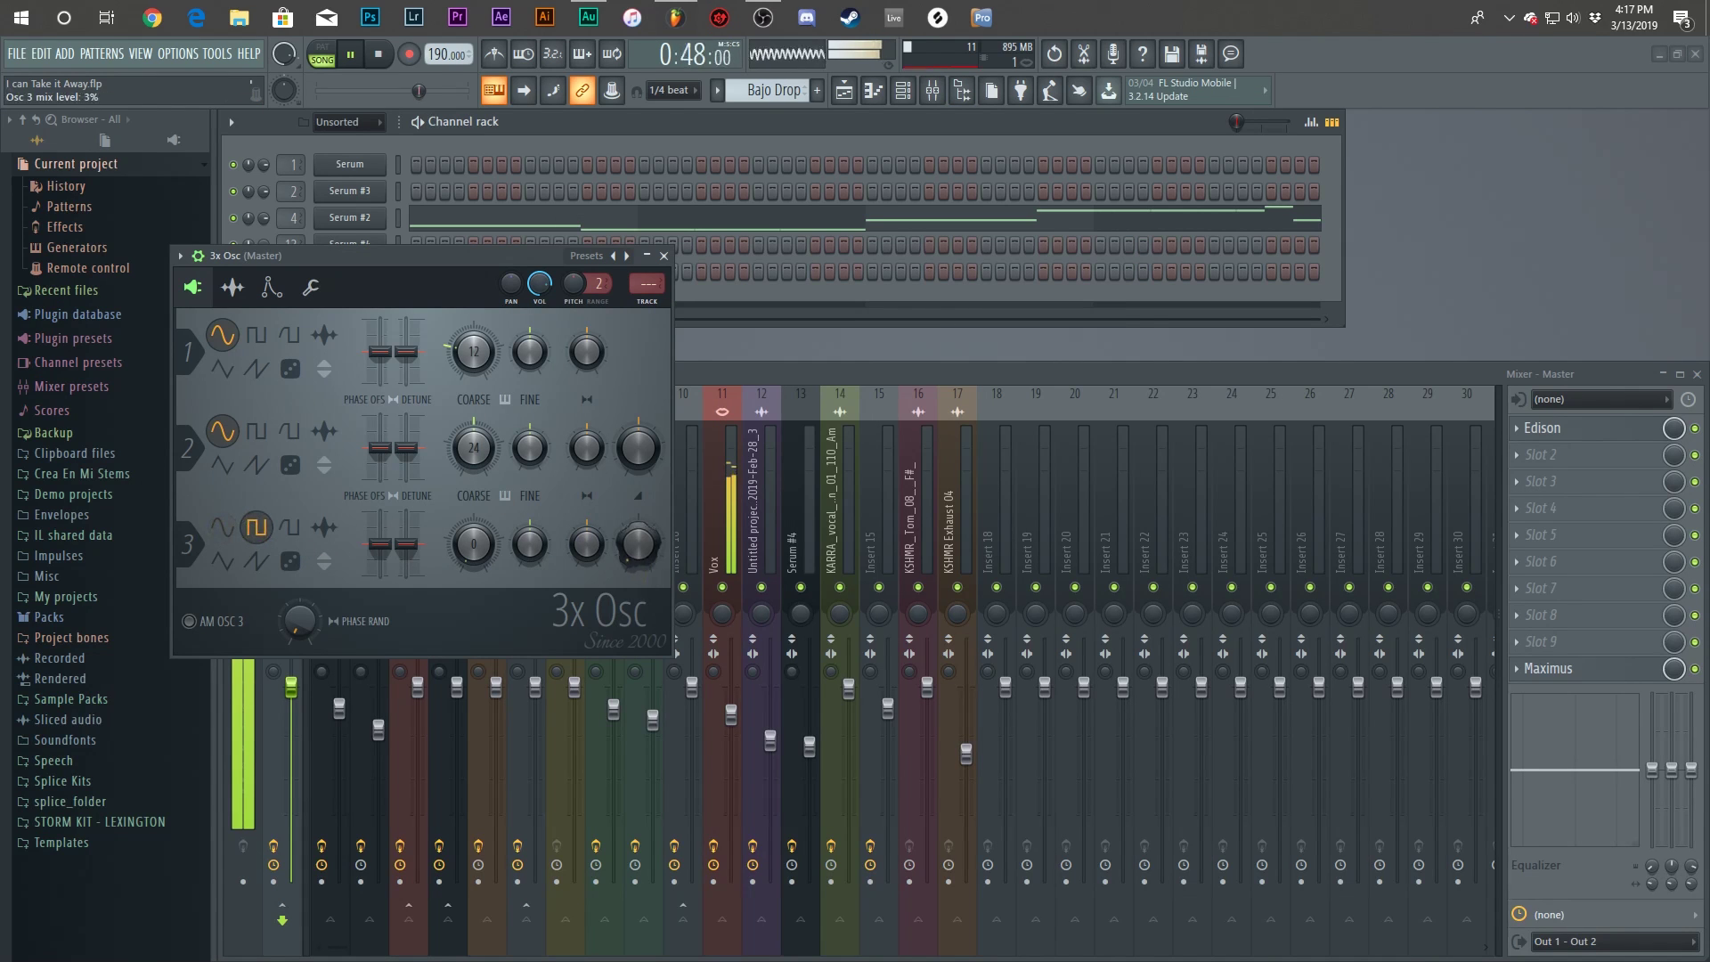
left_click_drag(473, 544, 406, 536)
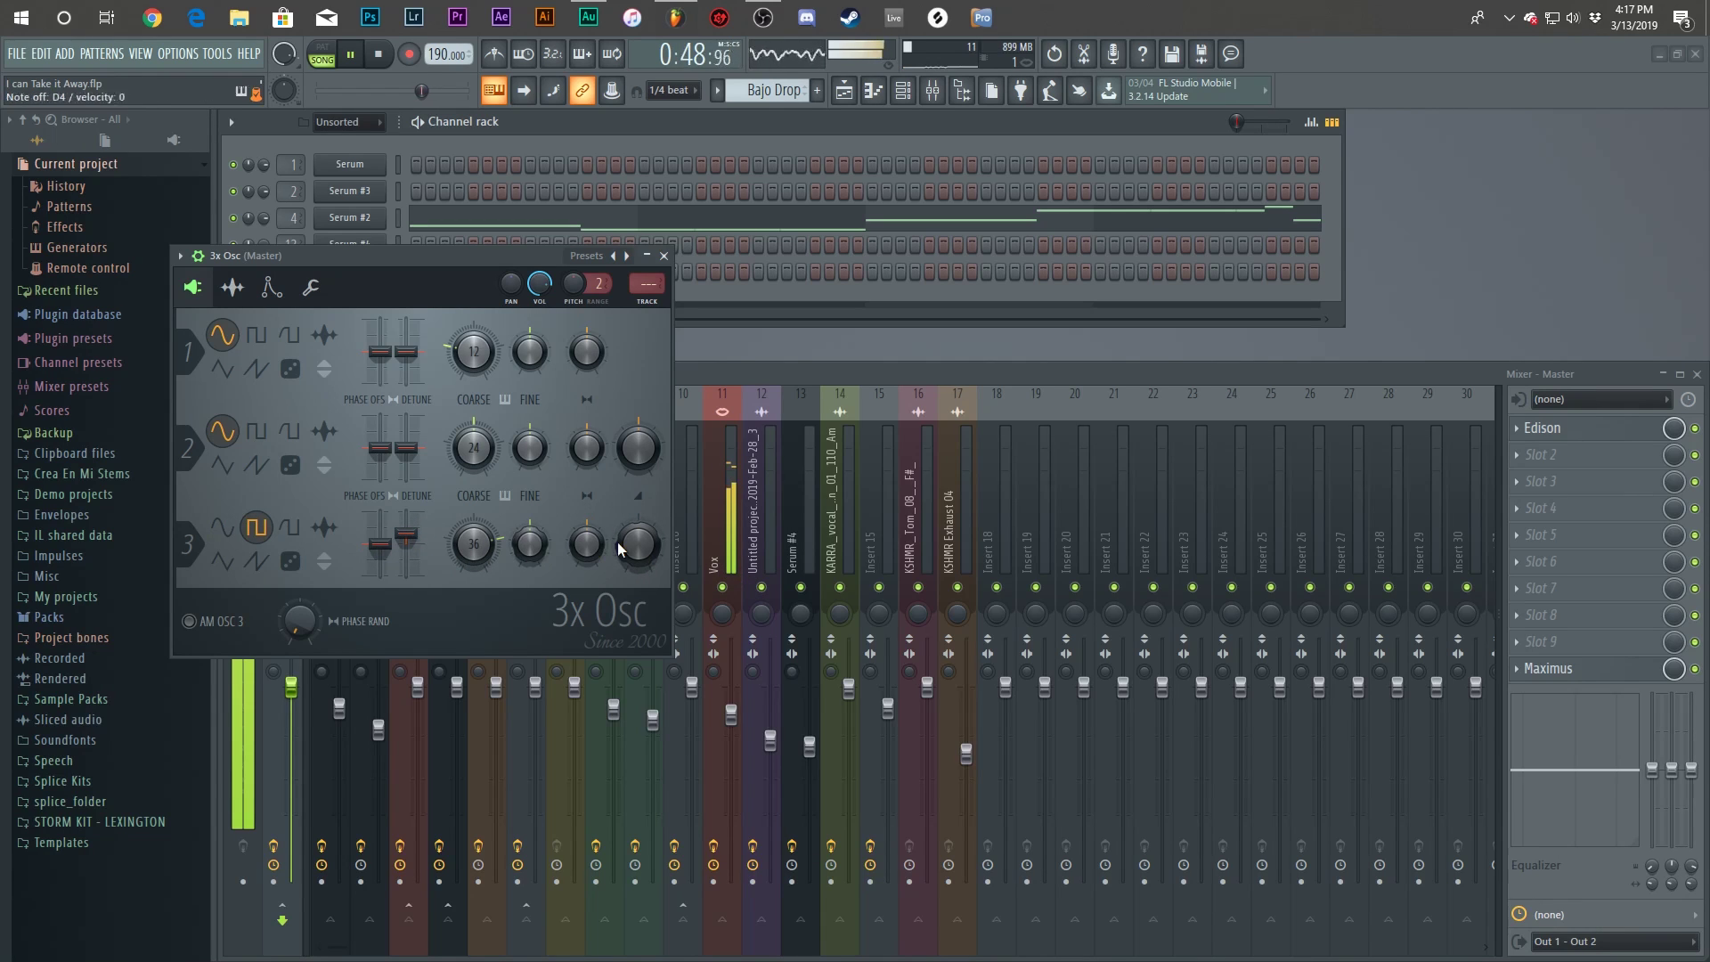
left_click_drag(628, 542, 629, 577)
left_click_drag(473, 543, 473, 554)
left_click(290, 562)
left_click_drag(655, 550, 655, 555)
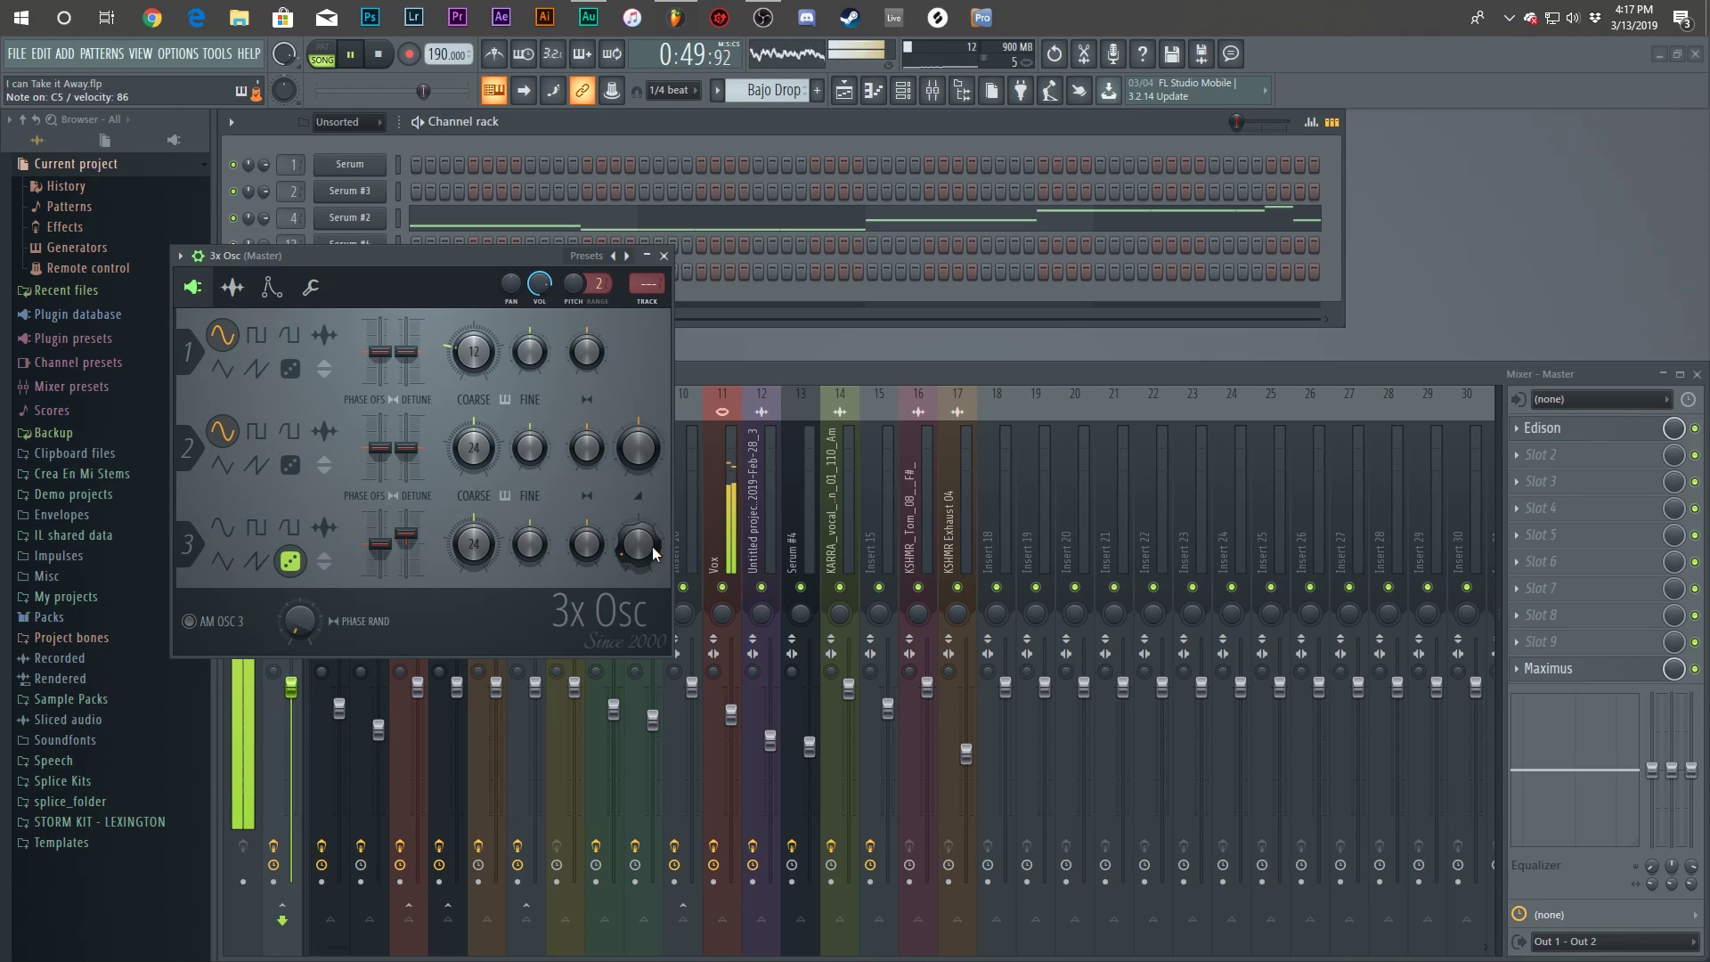
key("Escape")
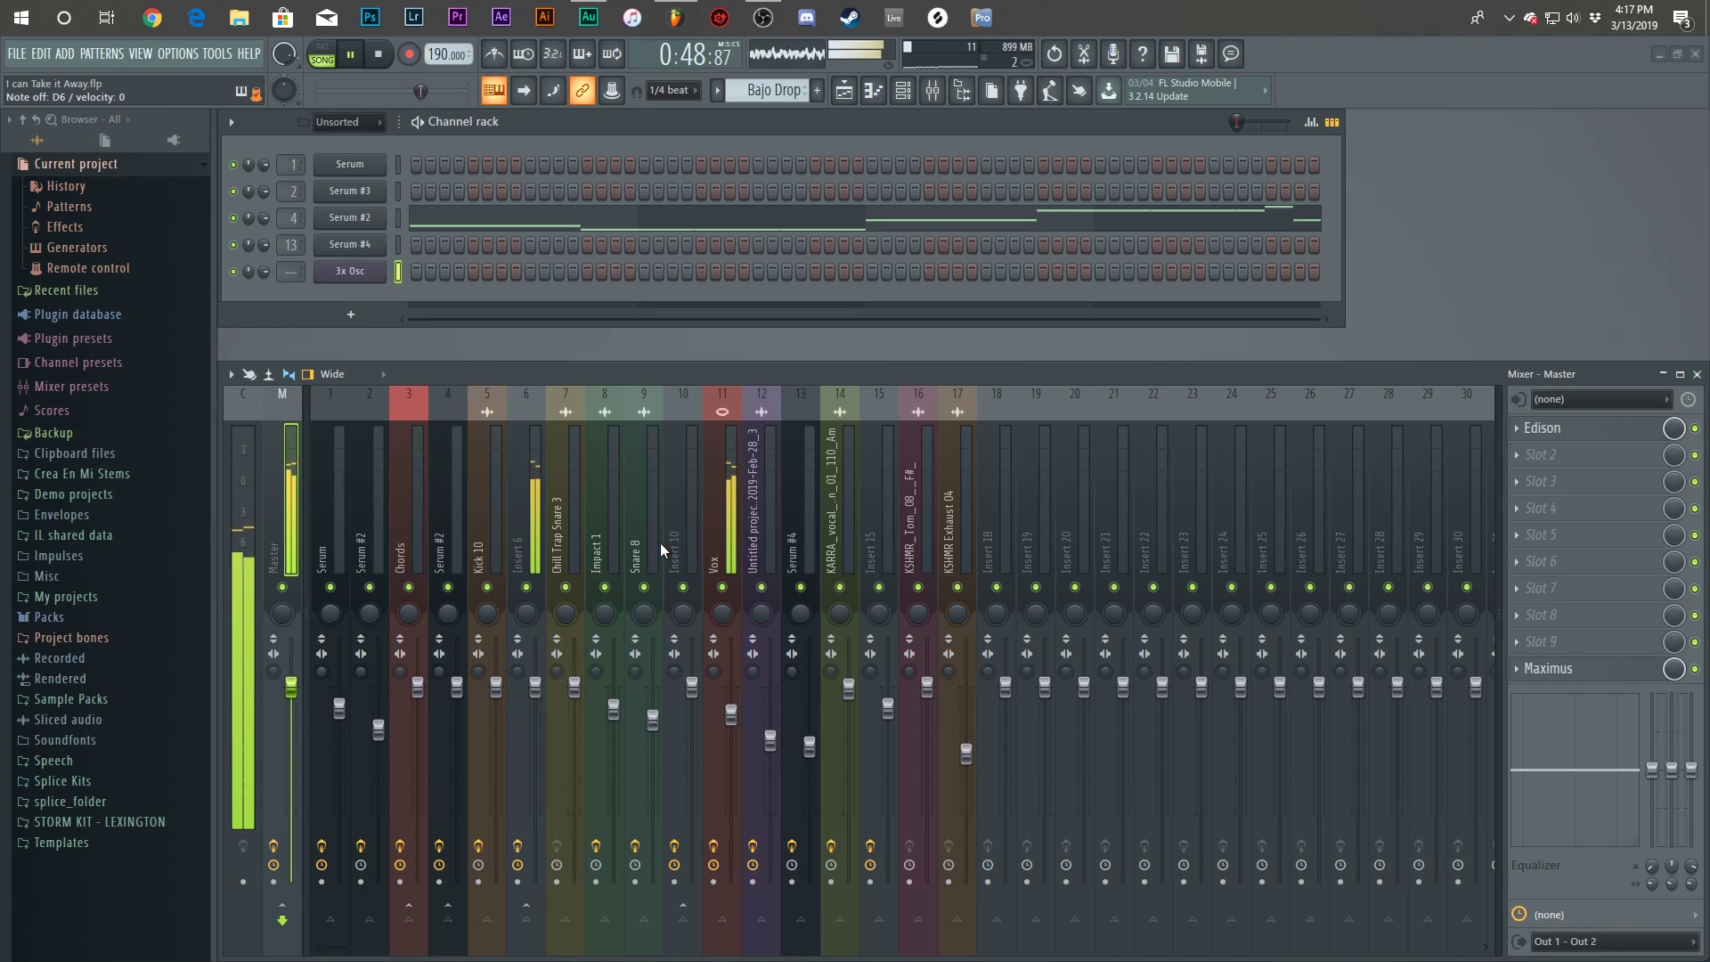
Review the 3x Osc volume envelope and oscillators during looped playback, stop playback and return to the playlist.
left_click(353, 271)
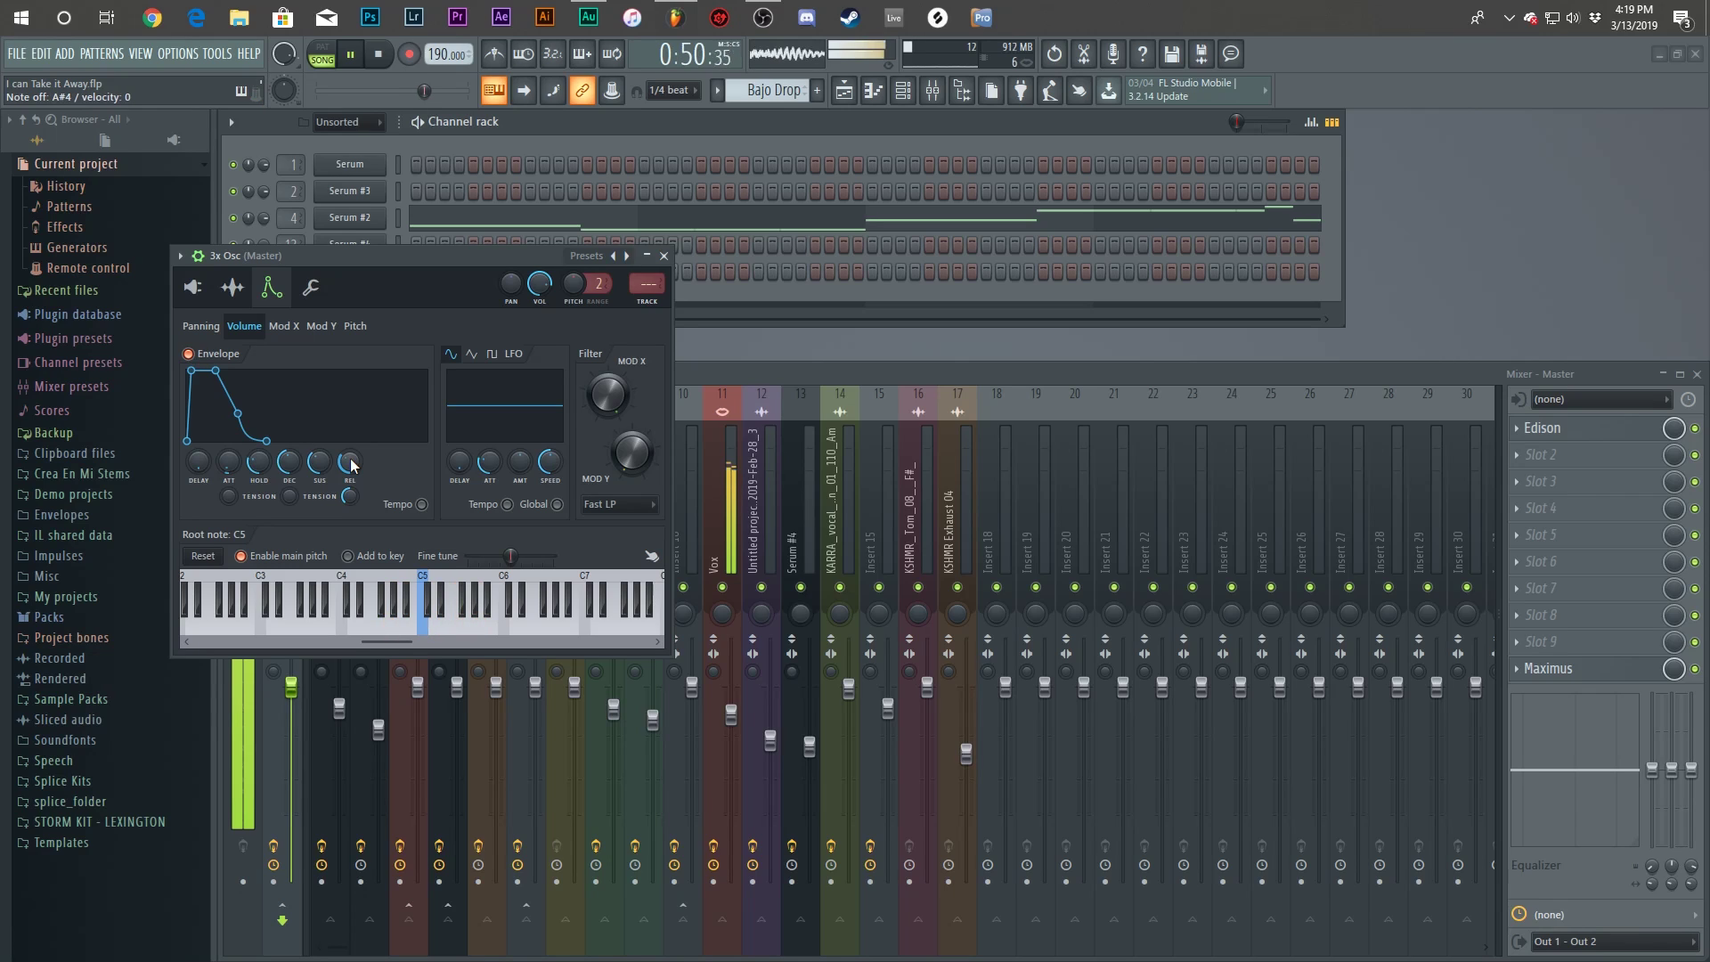
left_click(192, 287)
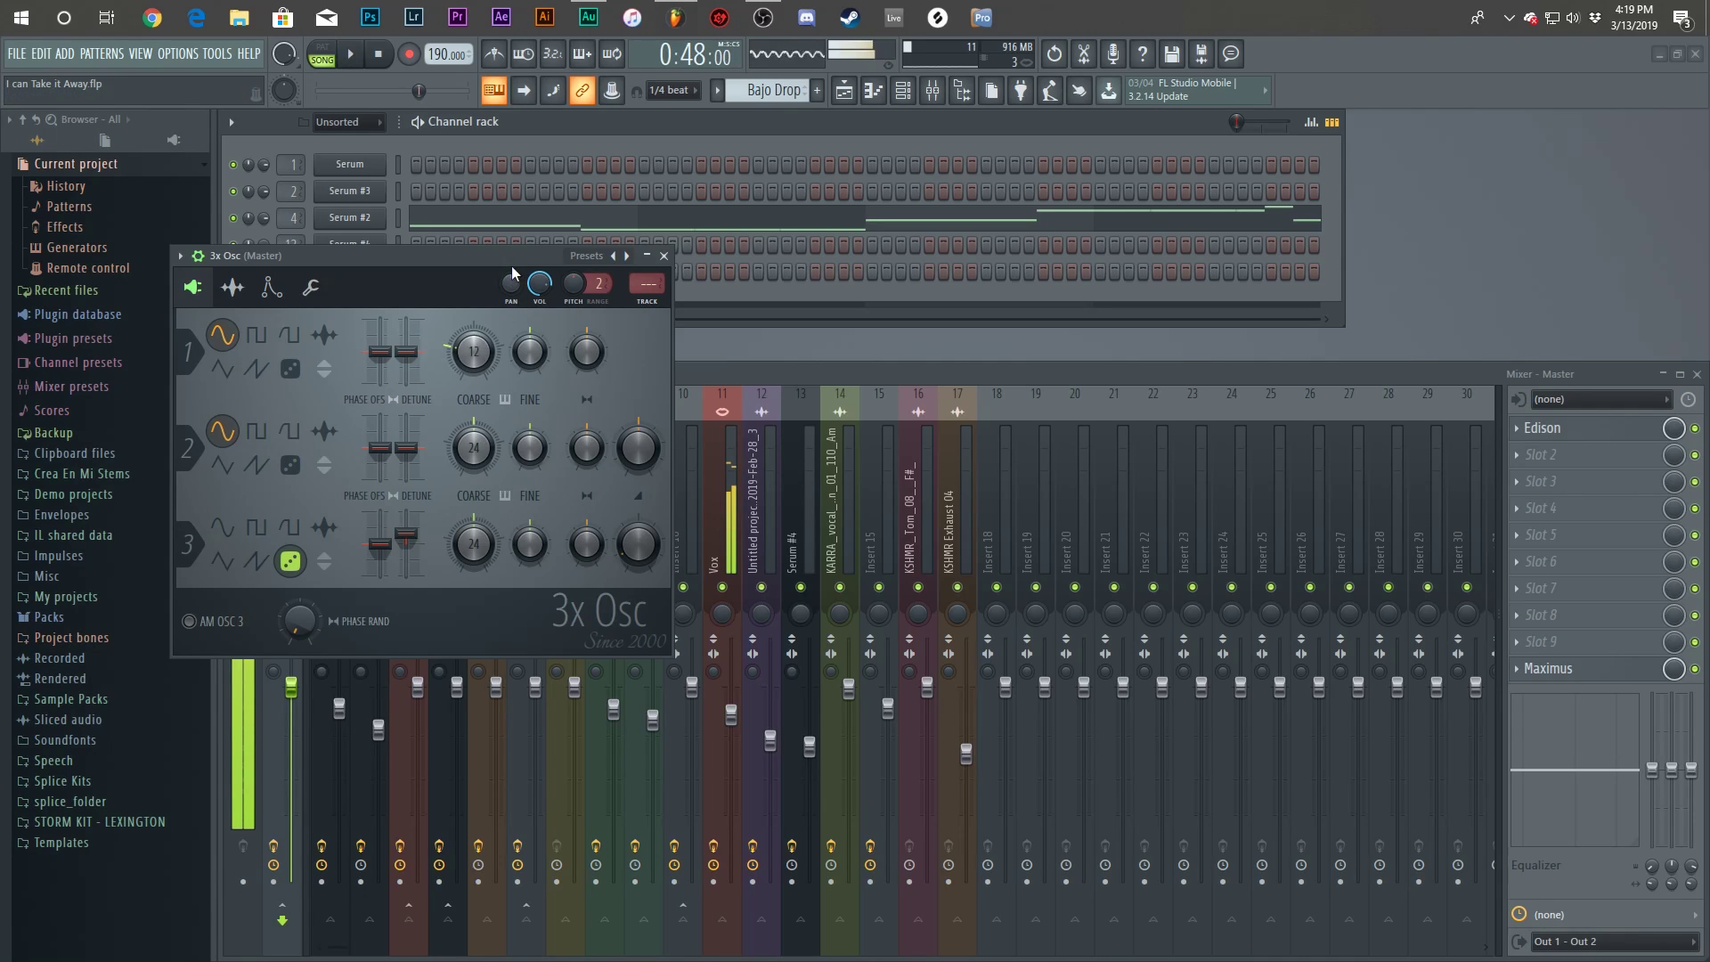
key("space")
left_click(663, 256)
left_click(848, 91)
key("F9")
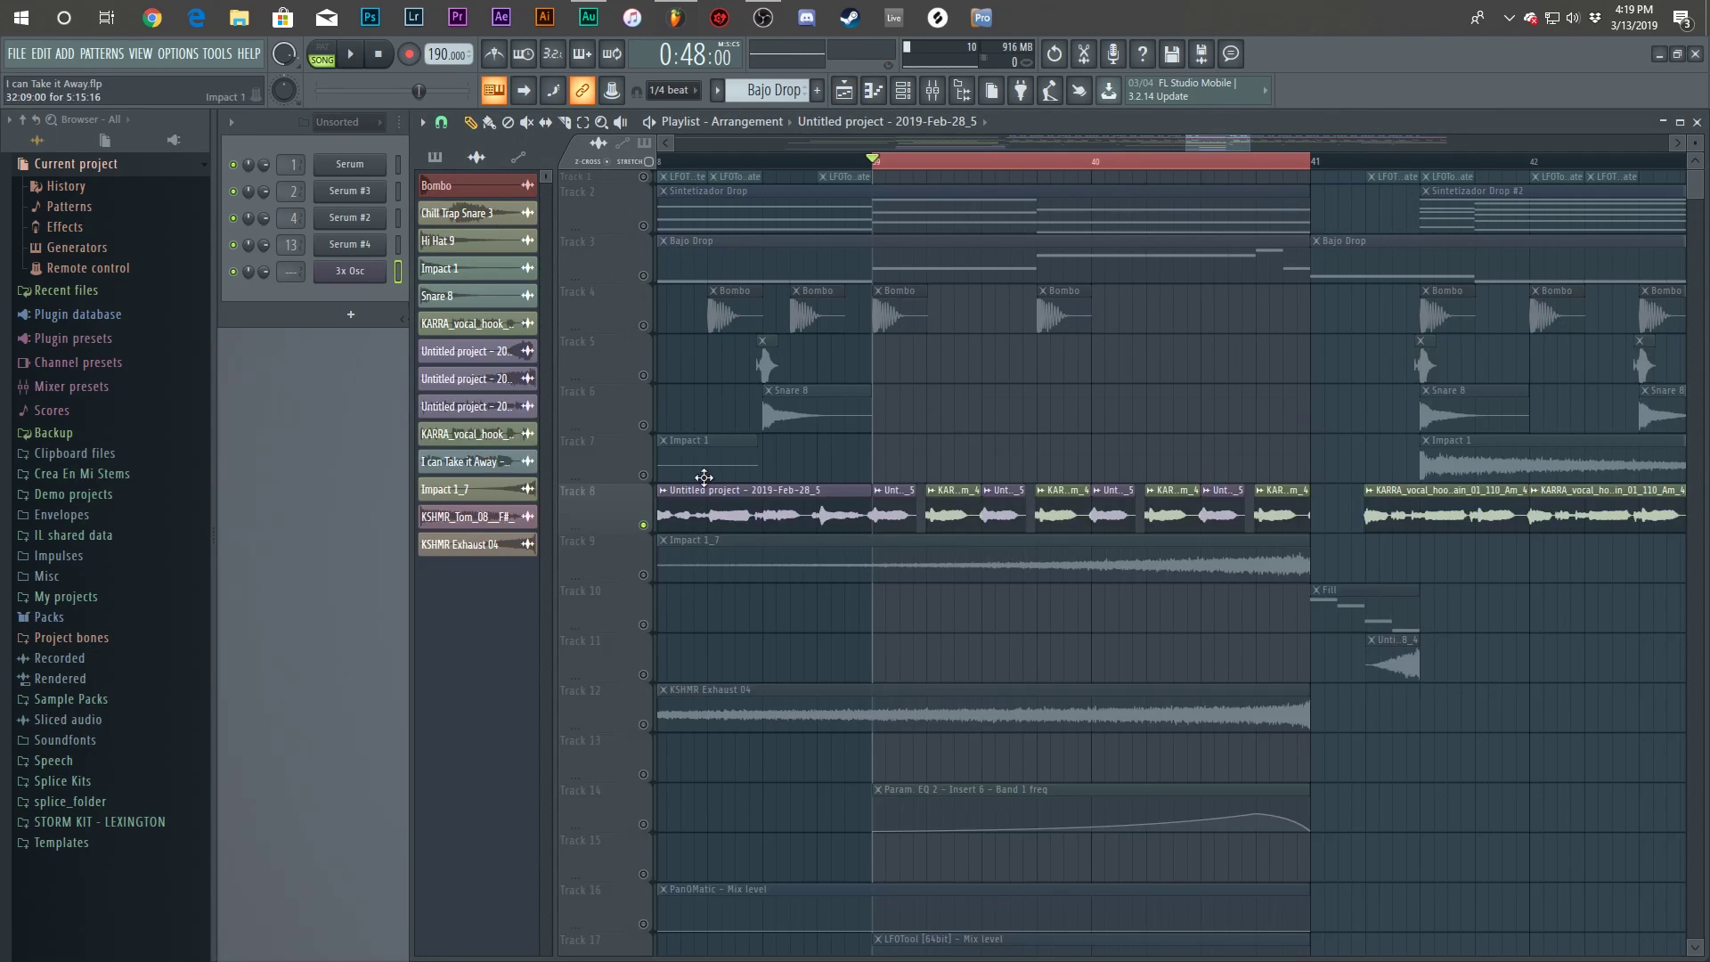
Undo the selection of bars 39 to 41 and restore playback of all playlist tracks.
key("ctrl+z")
scroll(1012, 458, "down", 2)
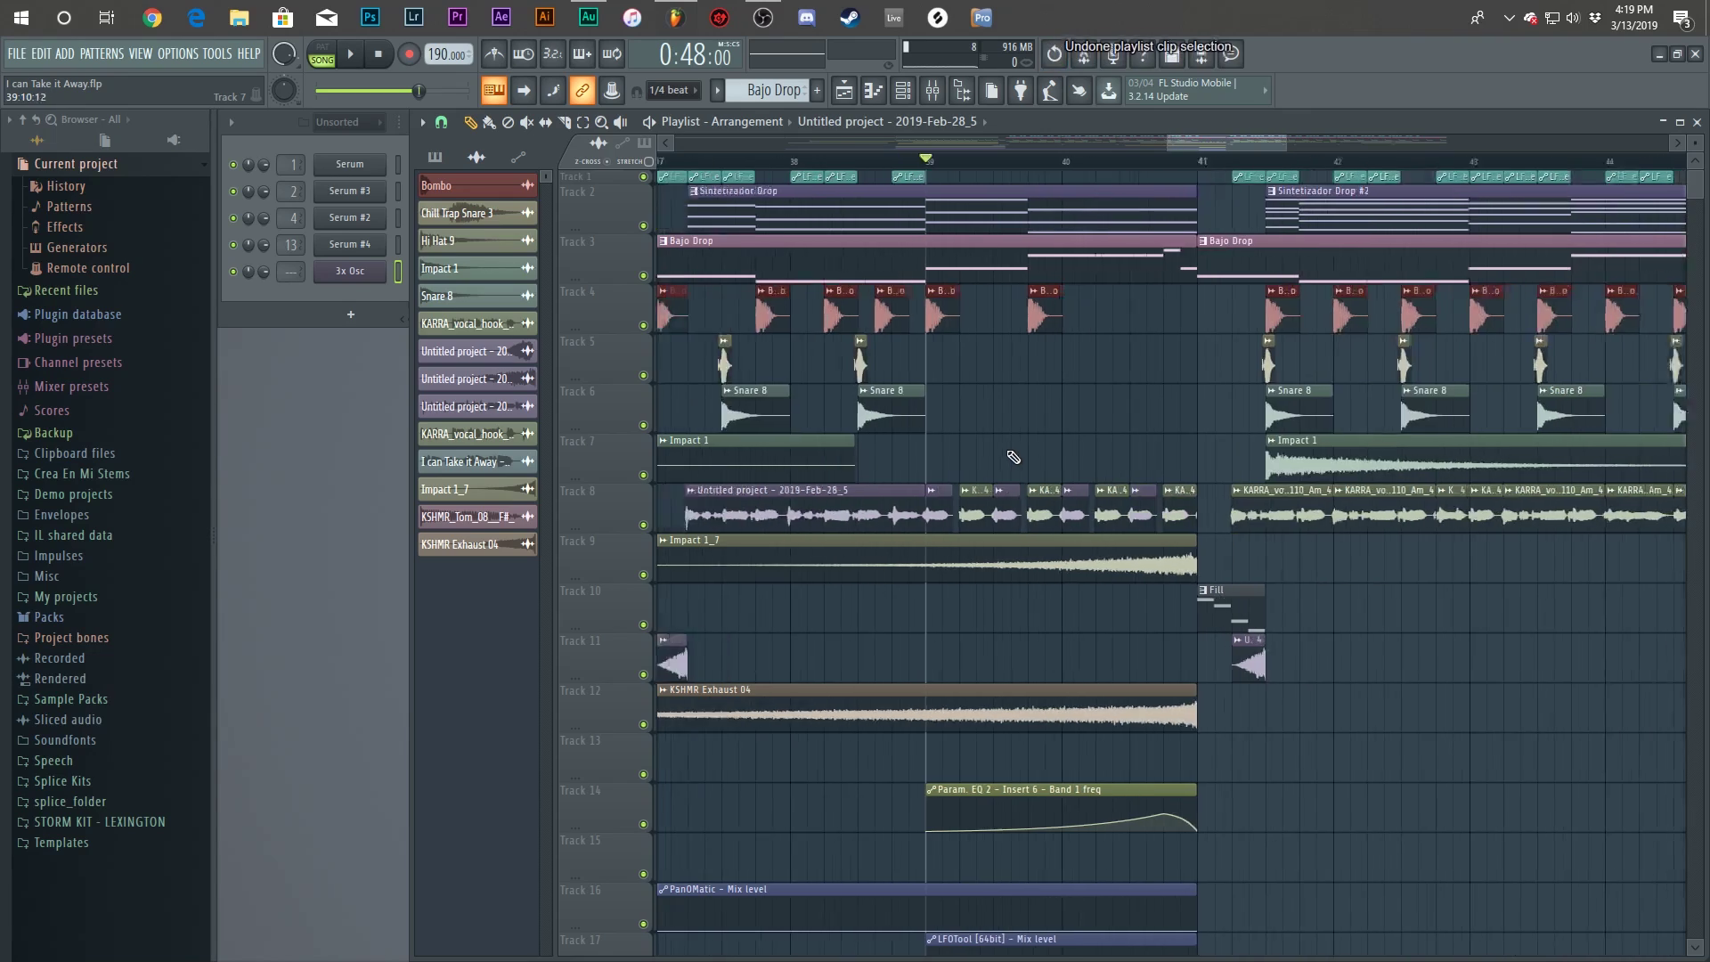
scroll(956, 512, "down", 2)
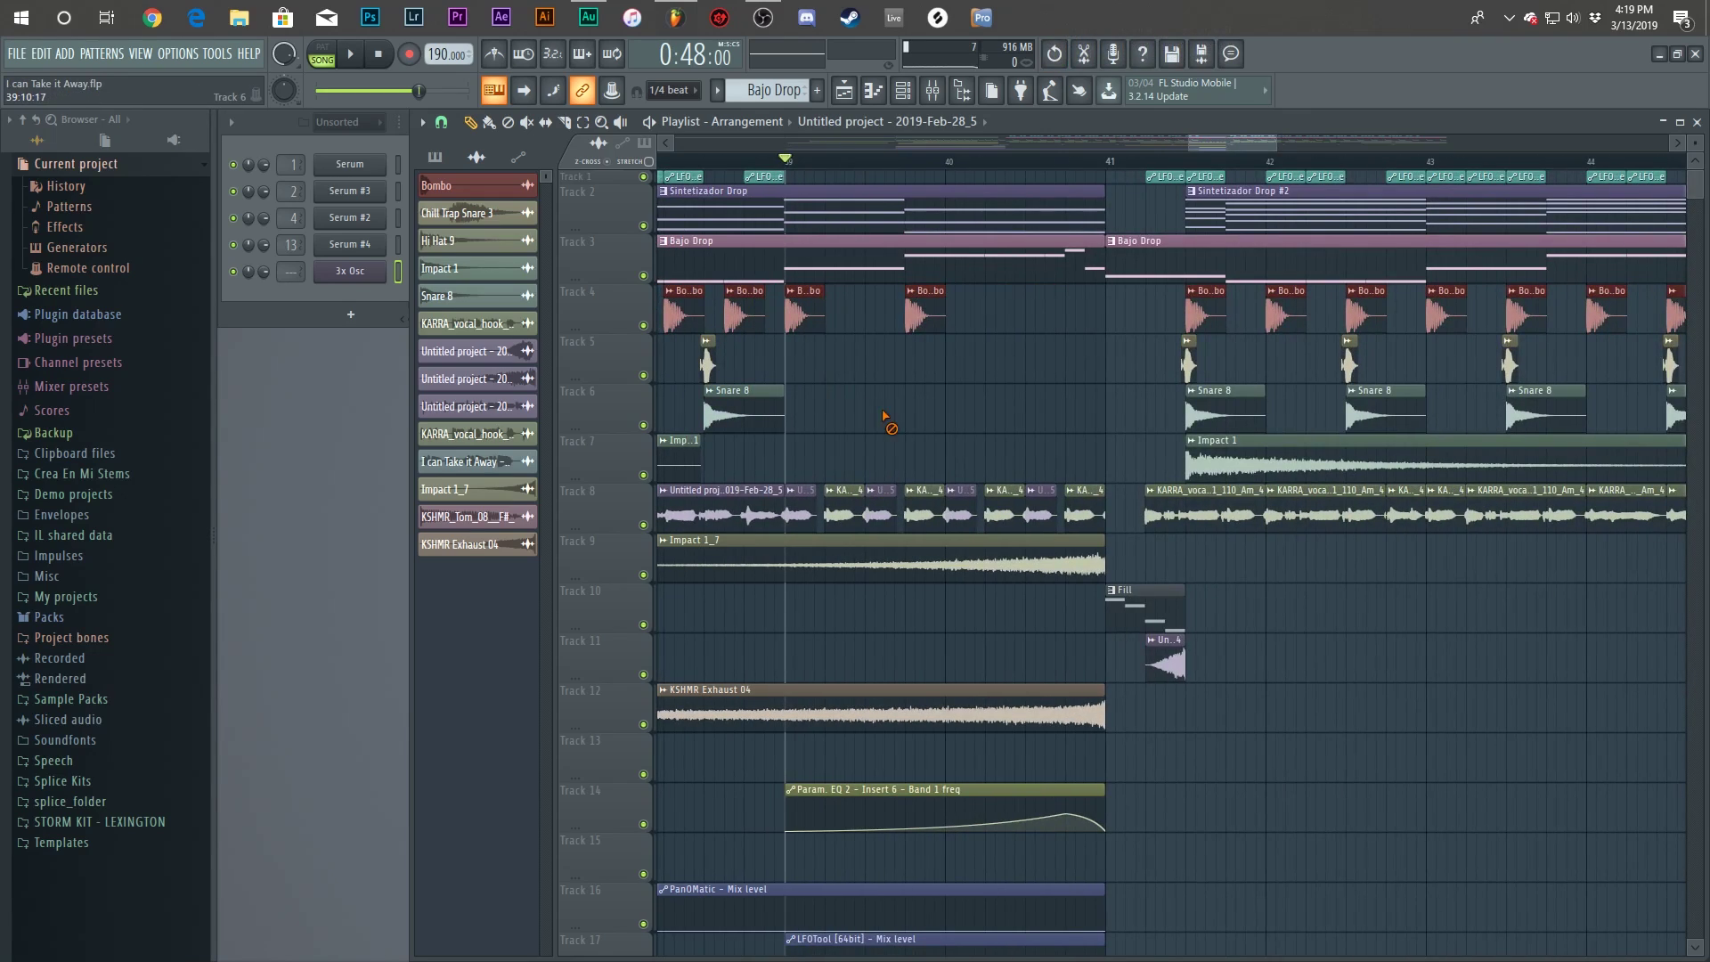
scroll(947, 484, "down", 5)
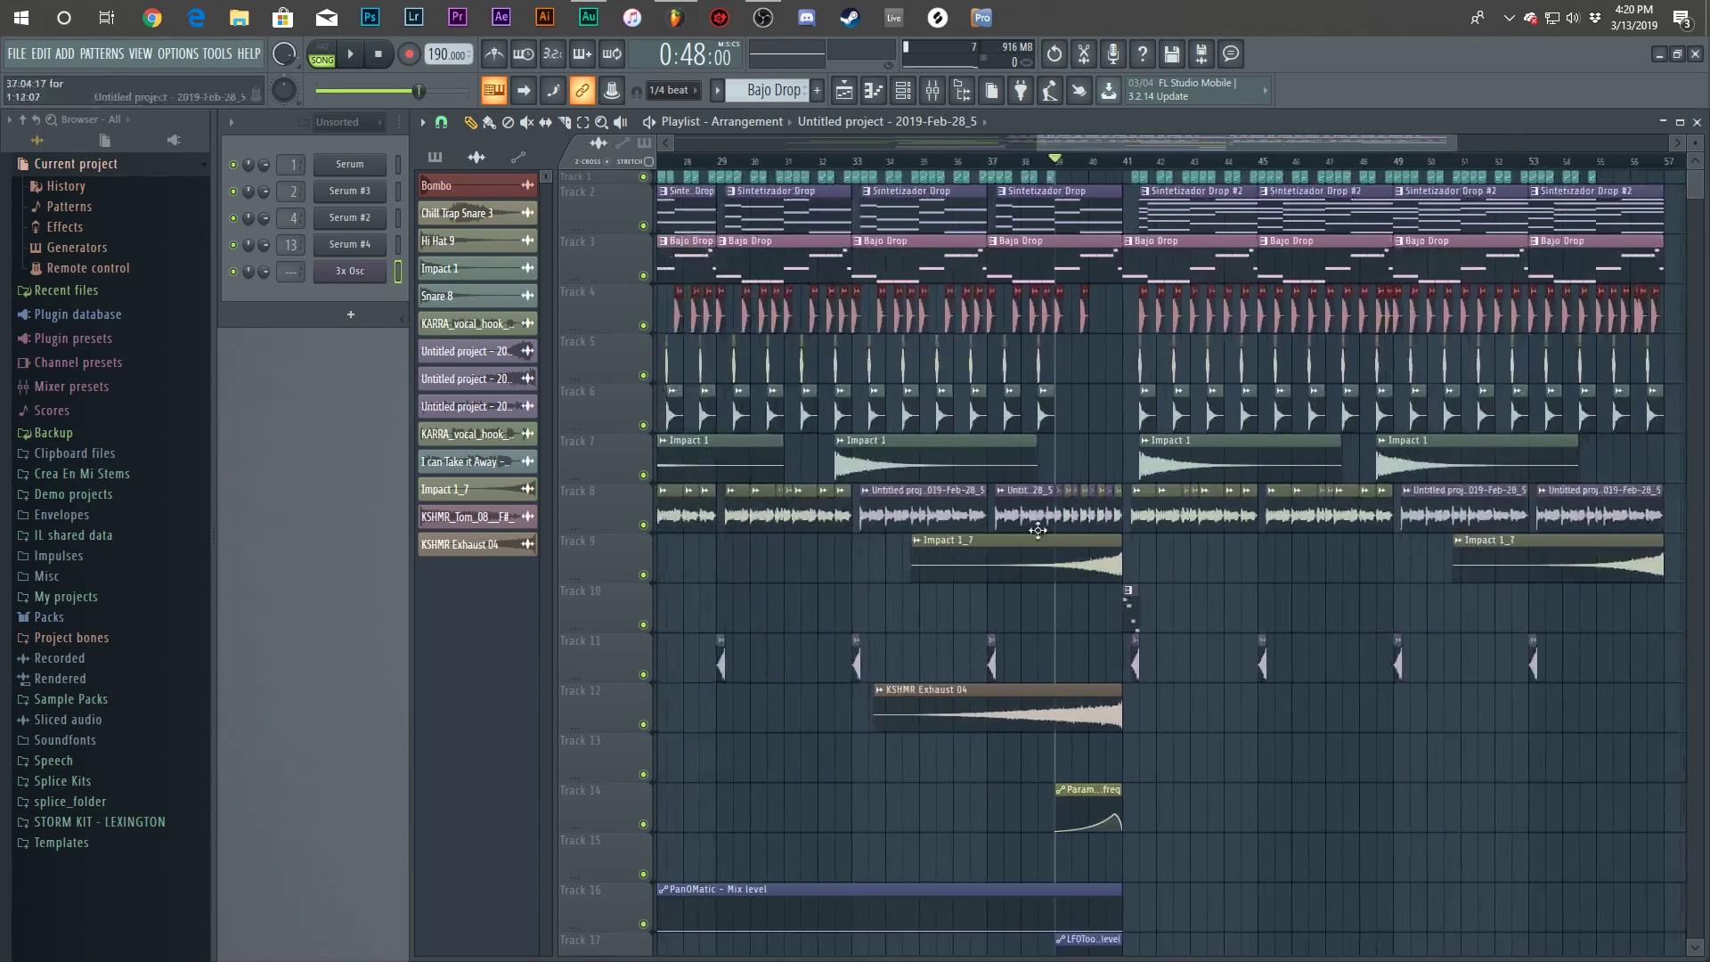
Solo Track 11 and play its riser clip in a loop at bar 37, unsoloing the track to finish.
double_click(991, 656)
key("Escape")
scroll(1005, 158, "up", 5)
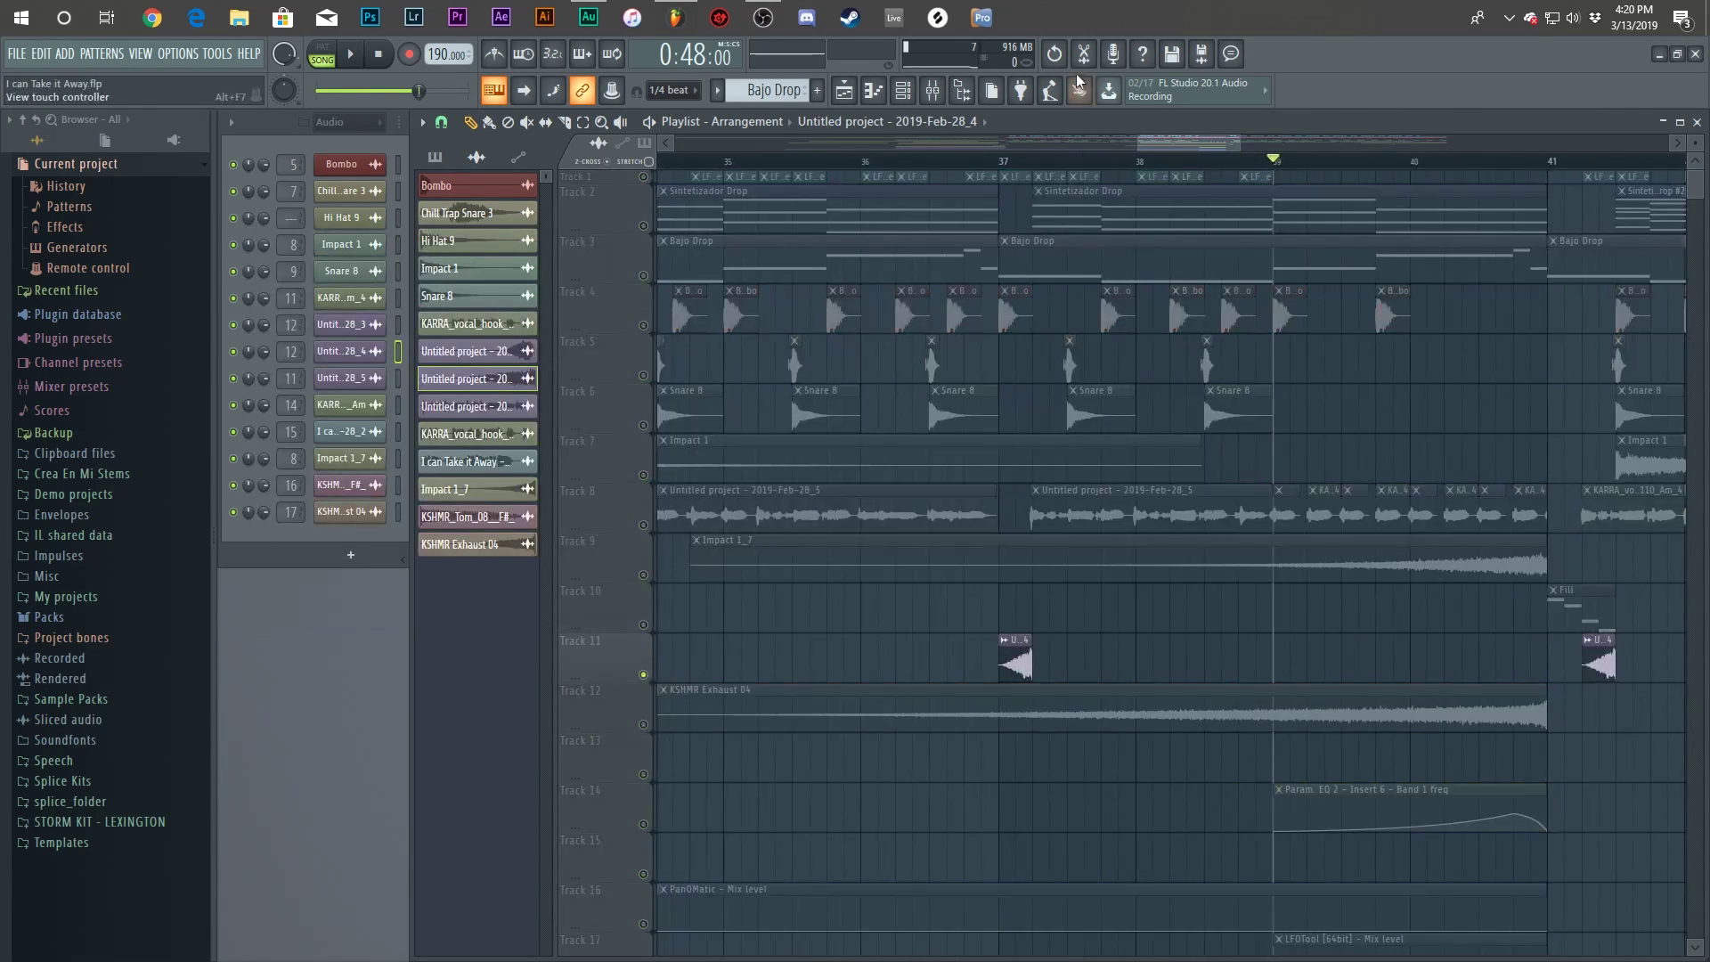
left_click_drag(1016, 160, 1066, 162)
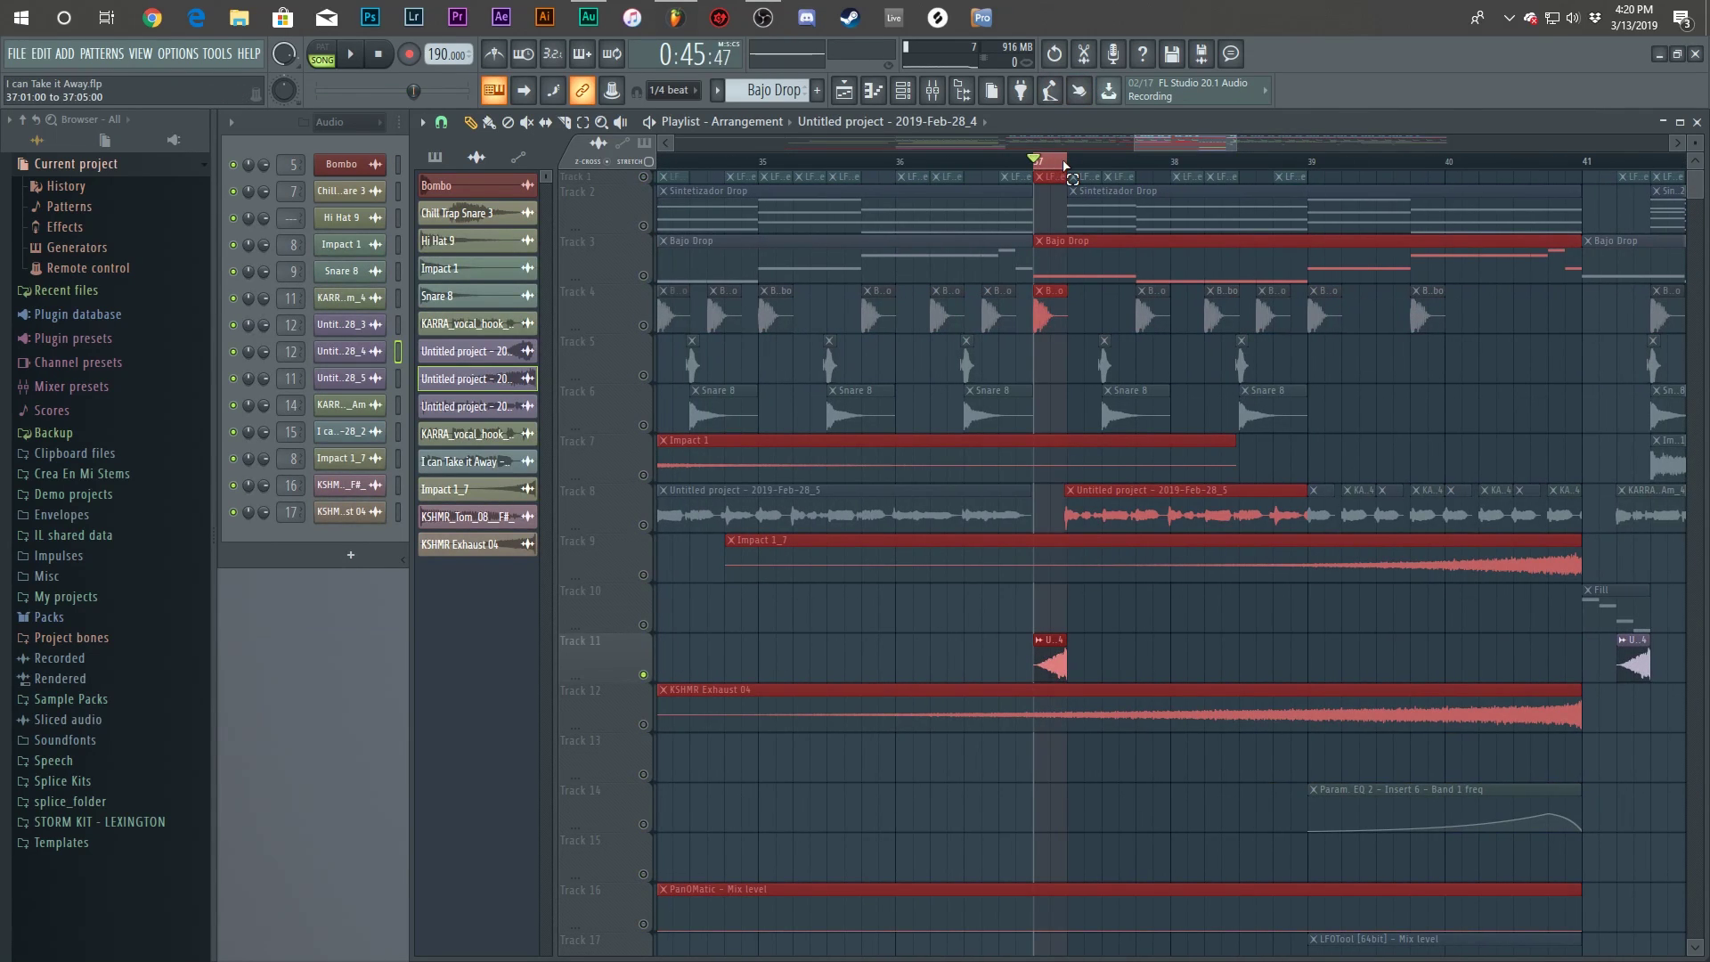
scroll(1094, 689, "up", 3)
key("space")
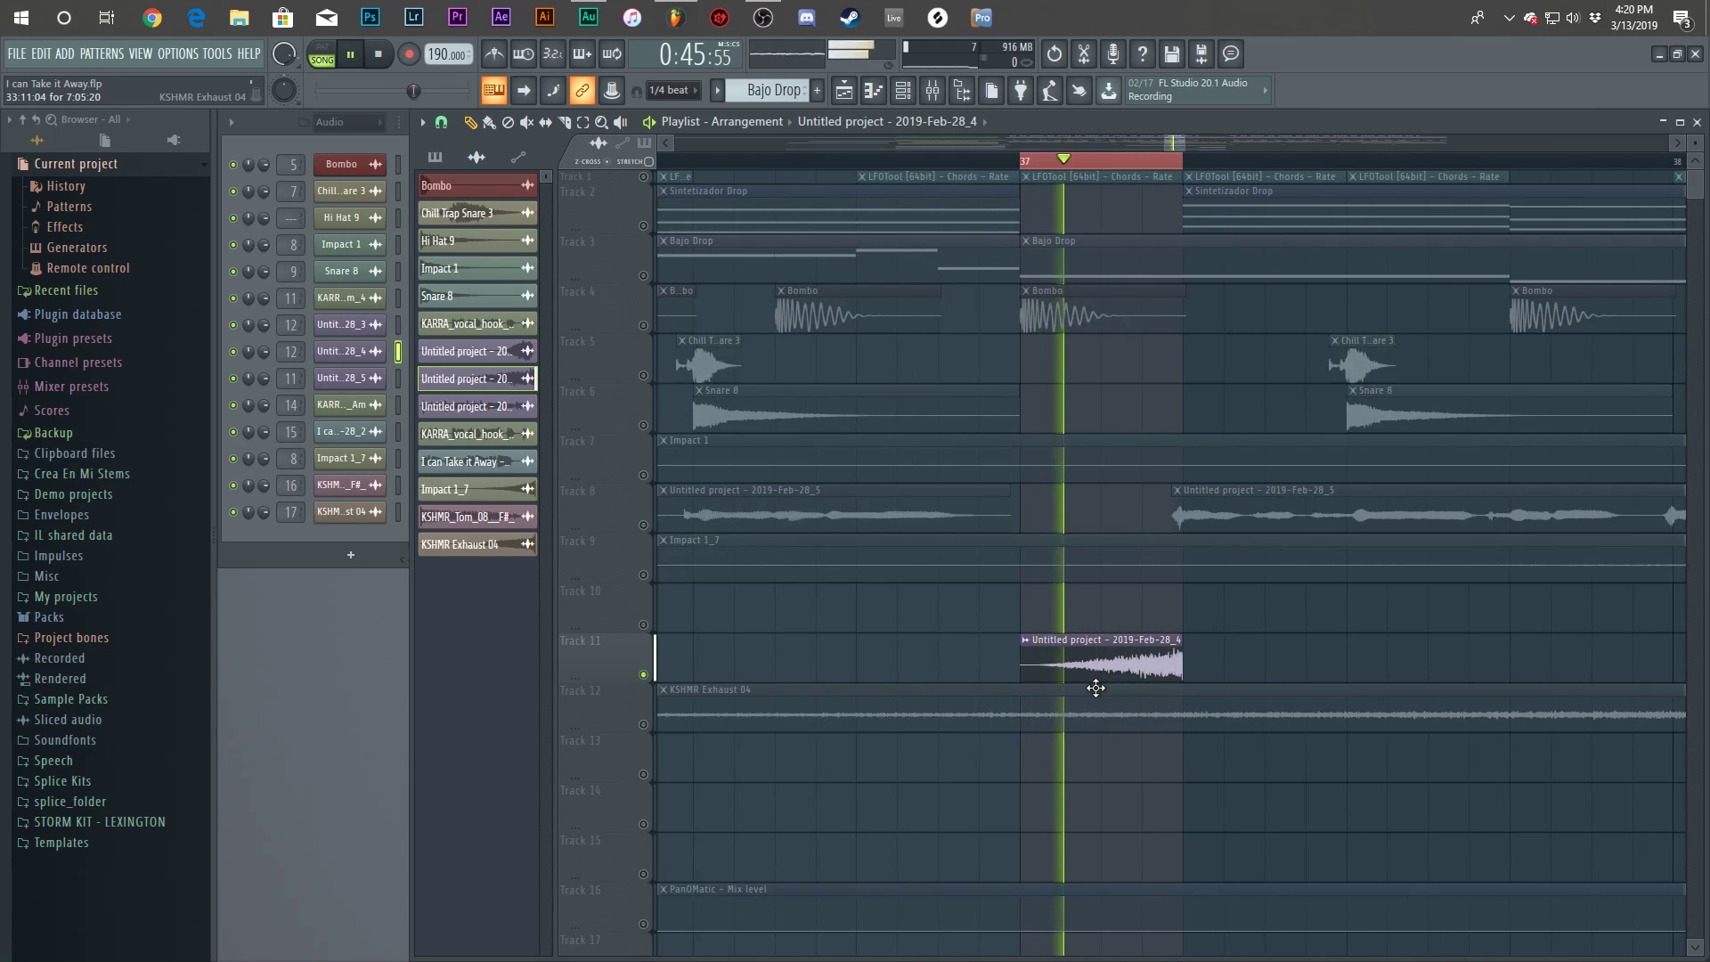
key("space")
right_click(1125, 651, "ctrl+shift")
Undo the accidental lengthening of the Track 11 riser clip at bar 37 and review the clip's sample settings.
left_click_drag(1093, 651, 1627, 651)
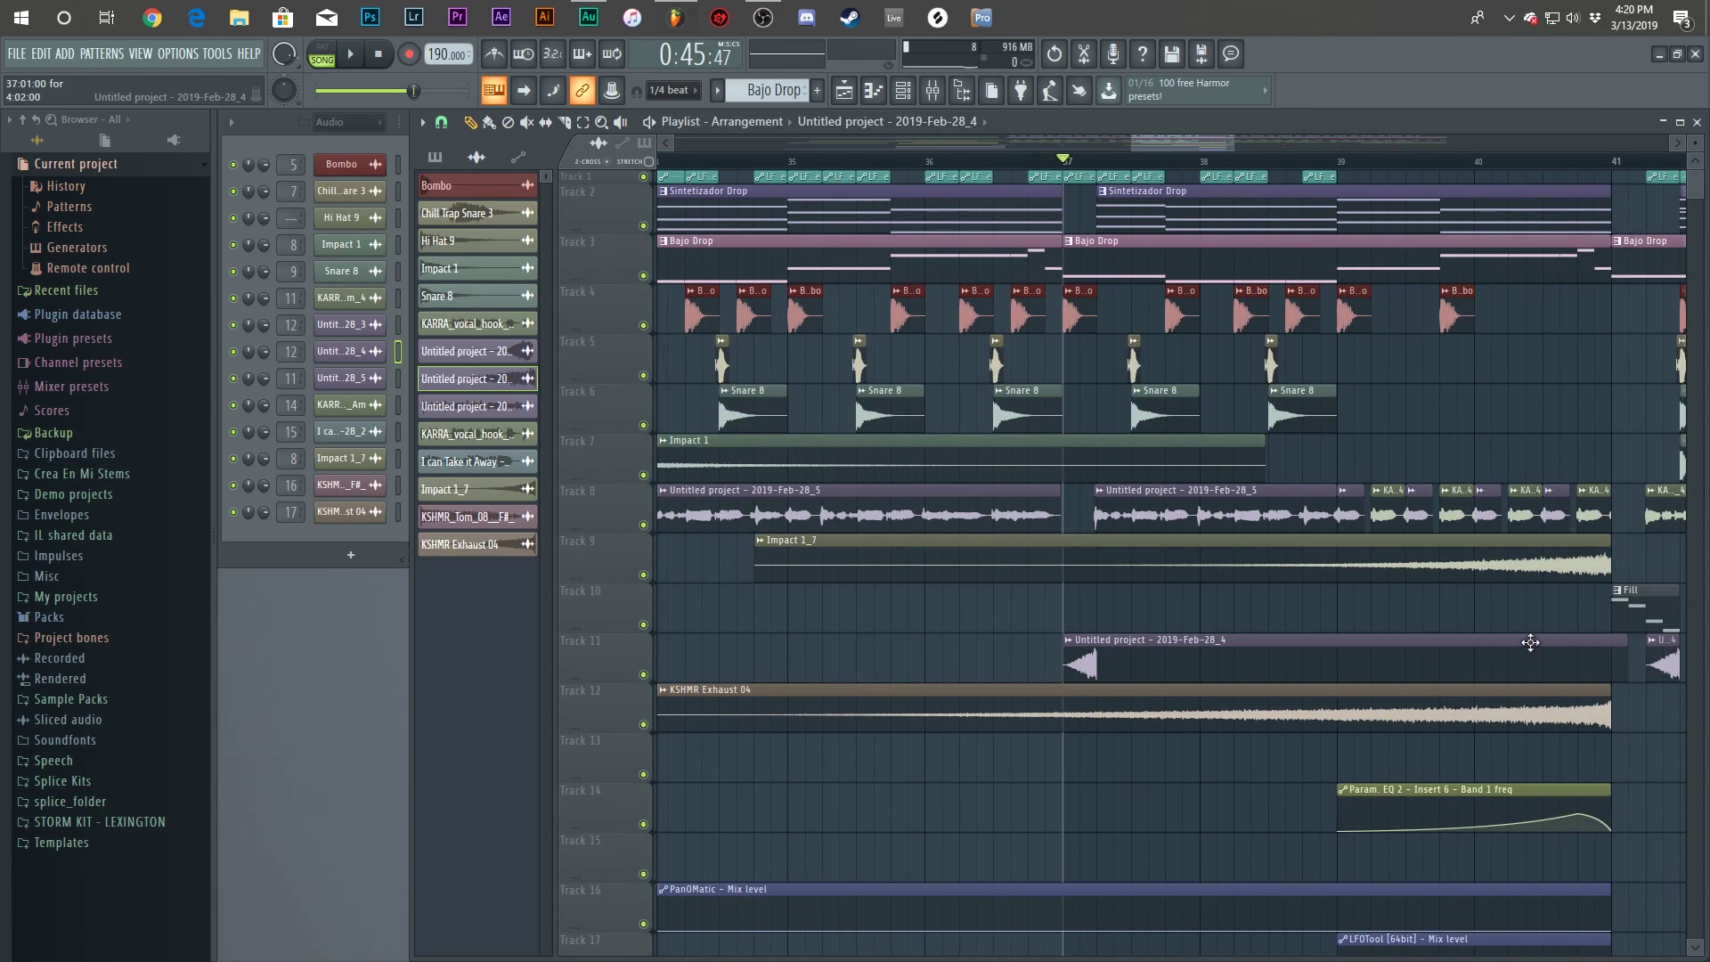
key("ctrl+z")
scroll(1082, 646, "down", 6)
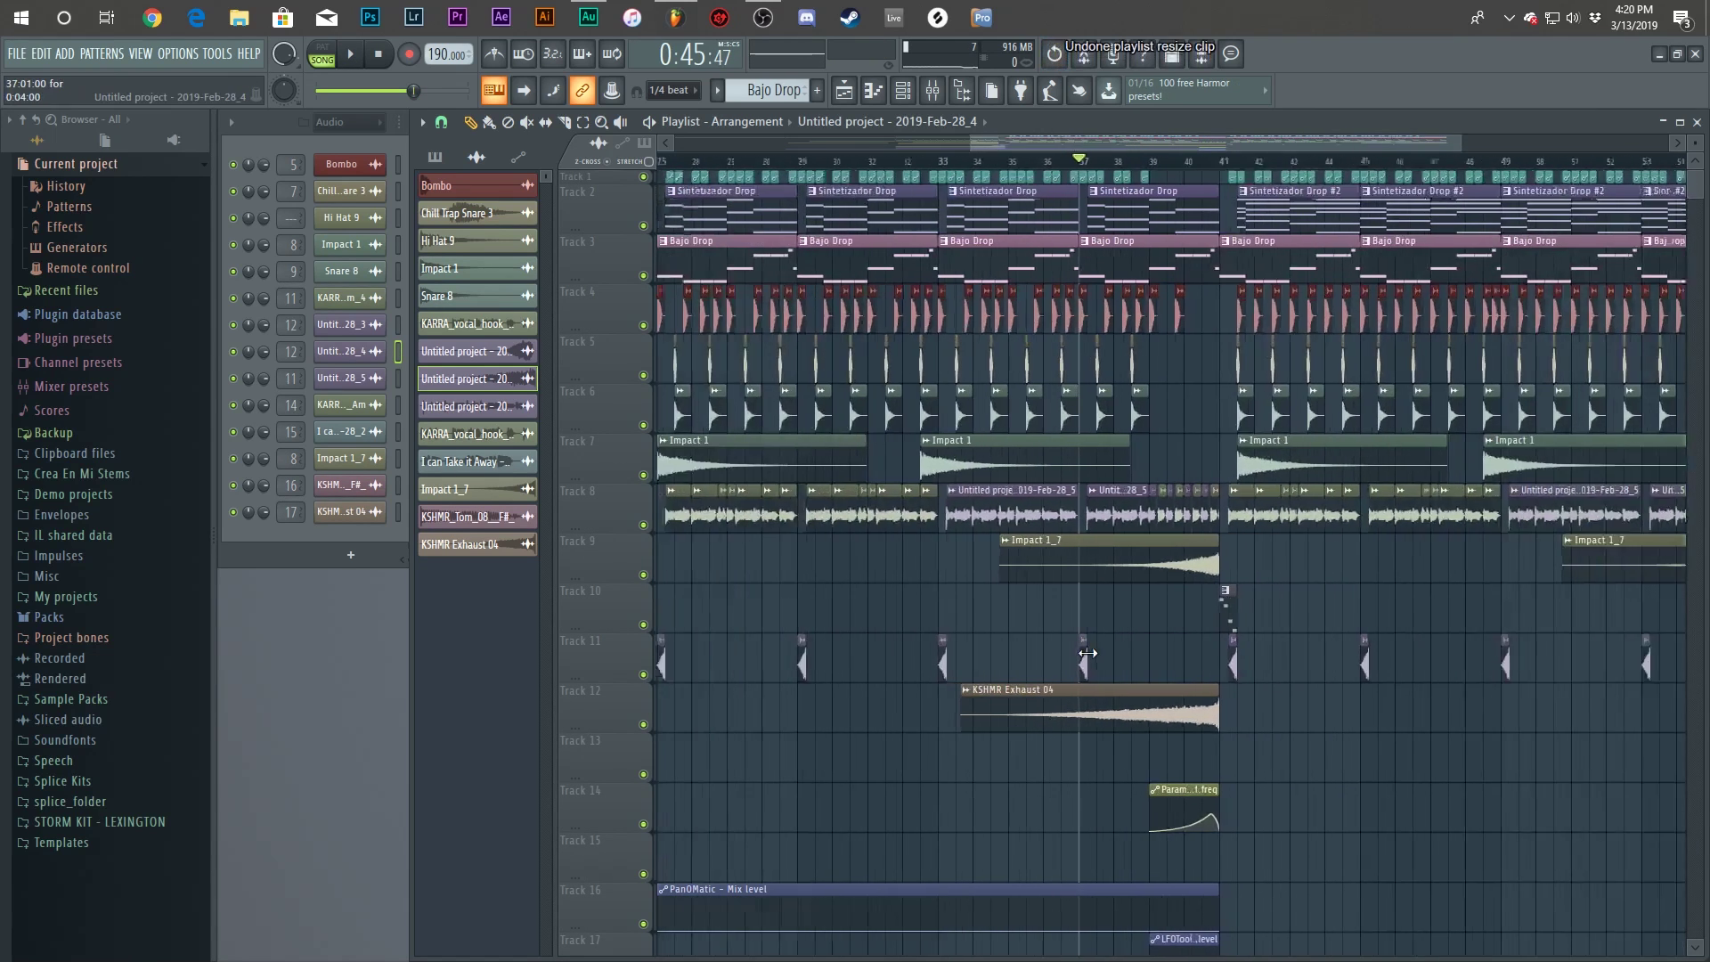
double_click(1085, 661)
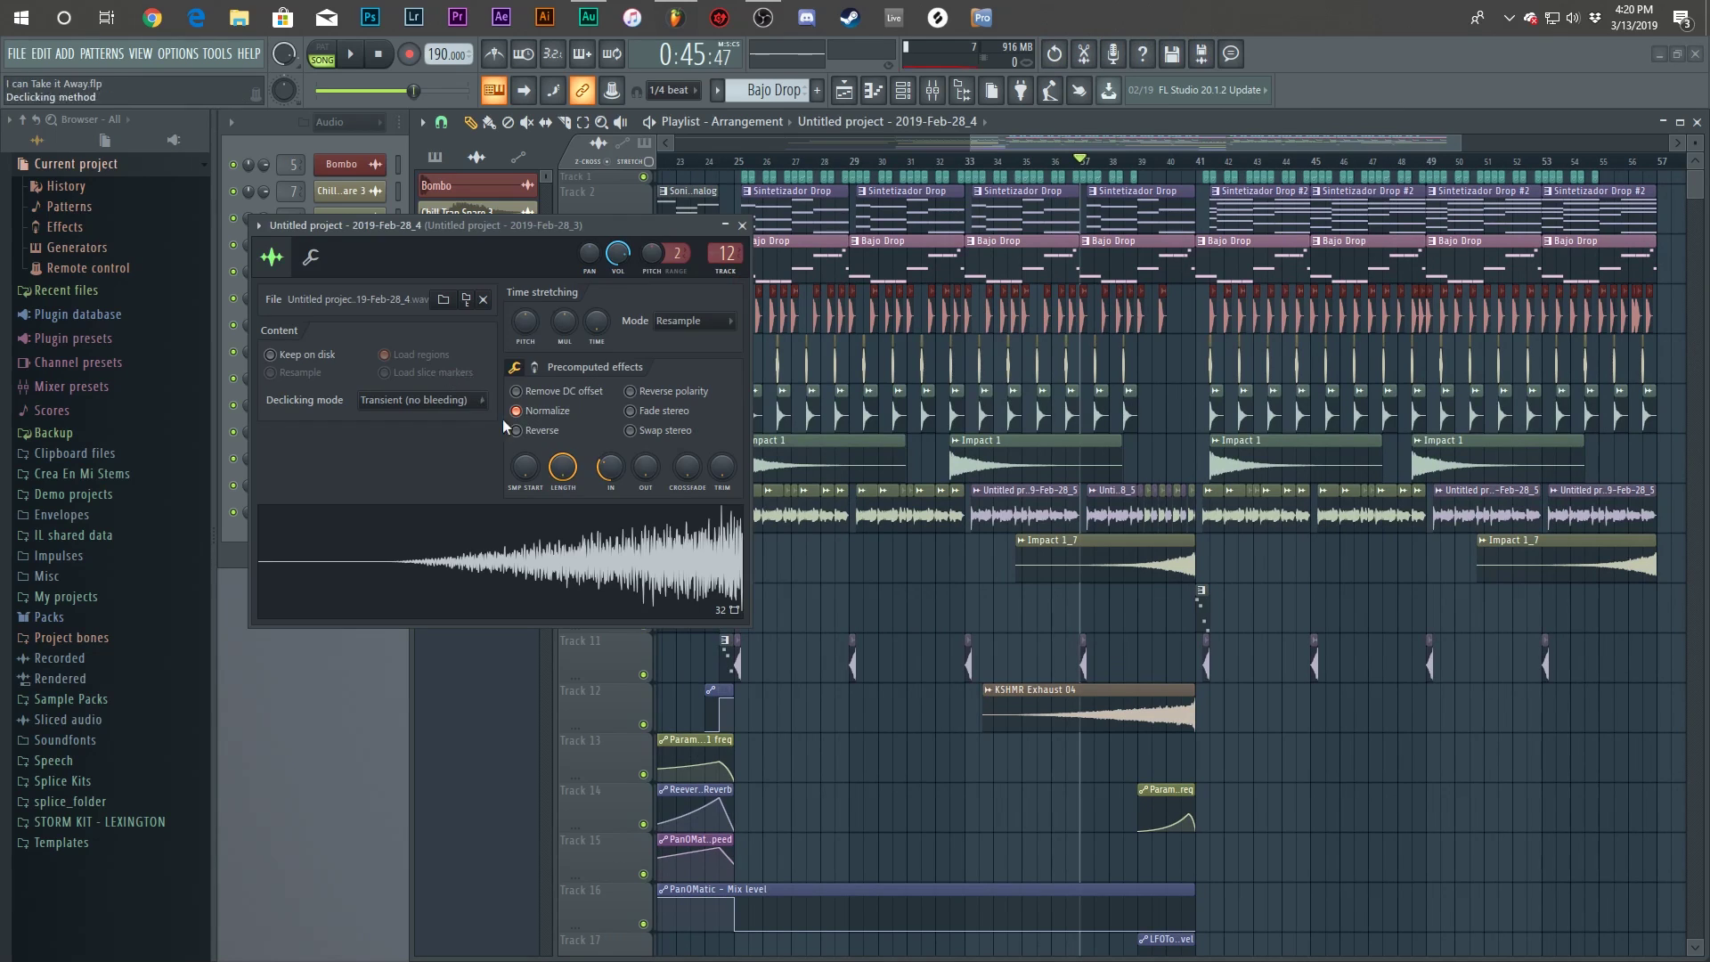
left_click(742, 225)
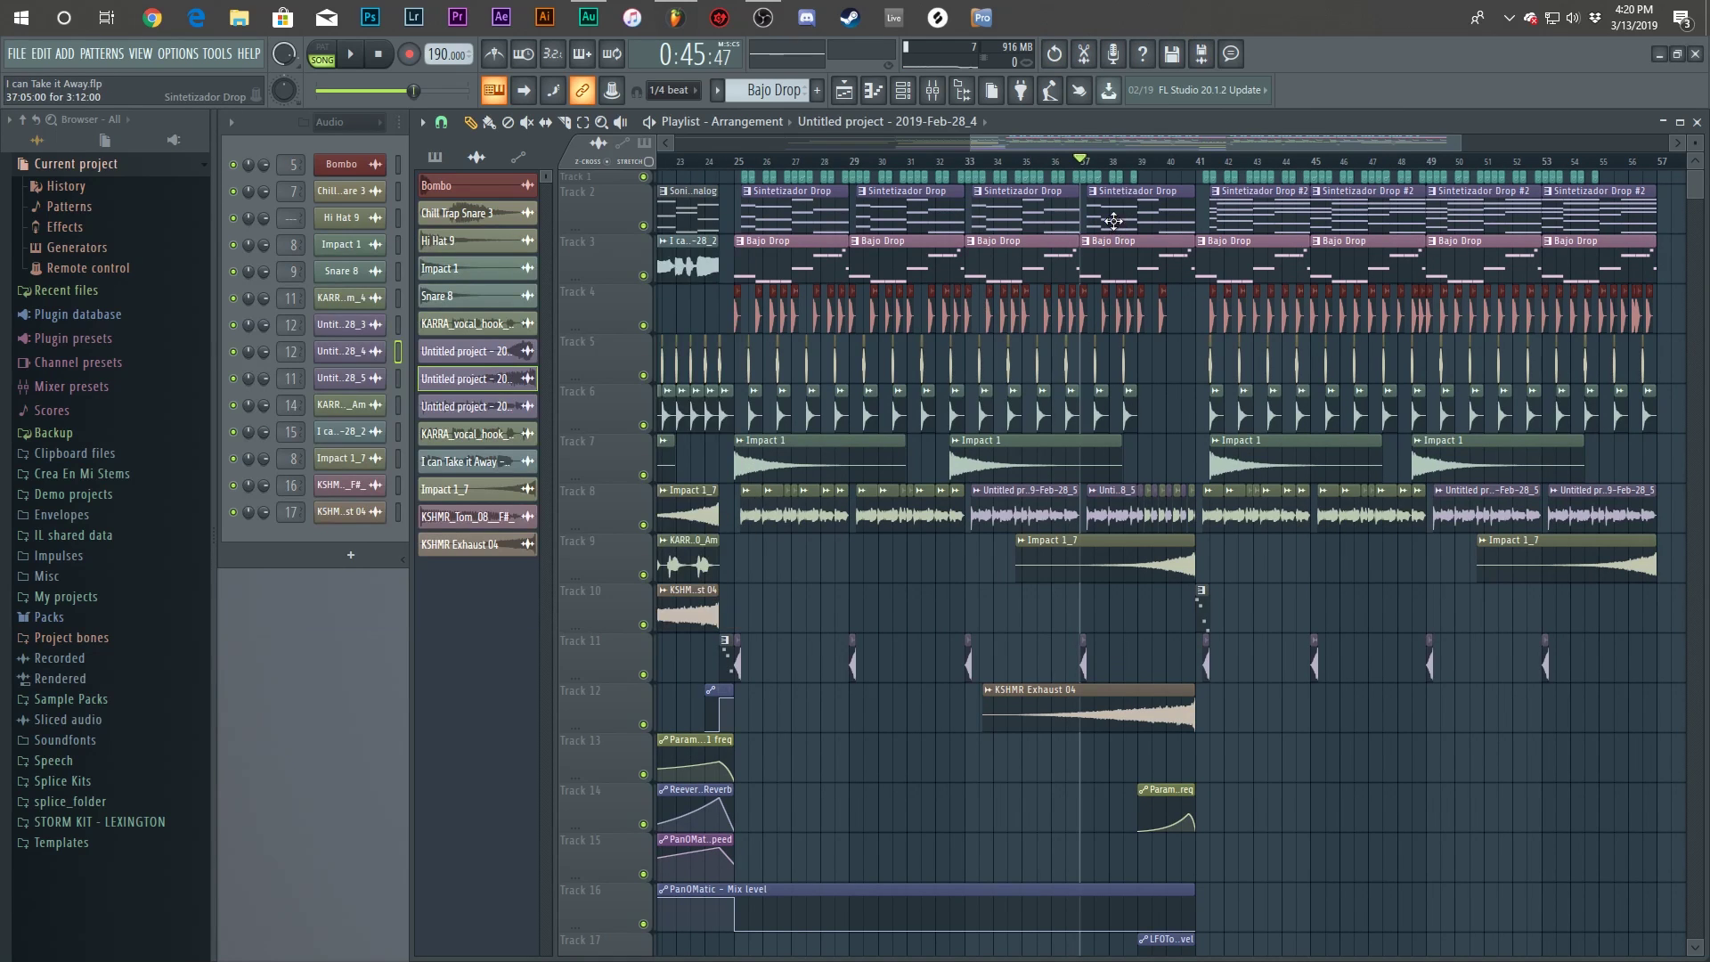
Play the full arrangement from bar 37 to about bar 40 and stop playback.
scroll(985, 216, "up", 6)
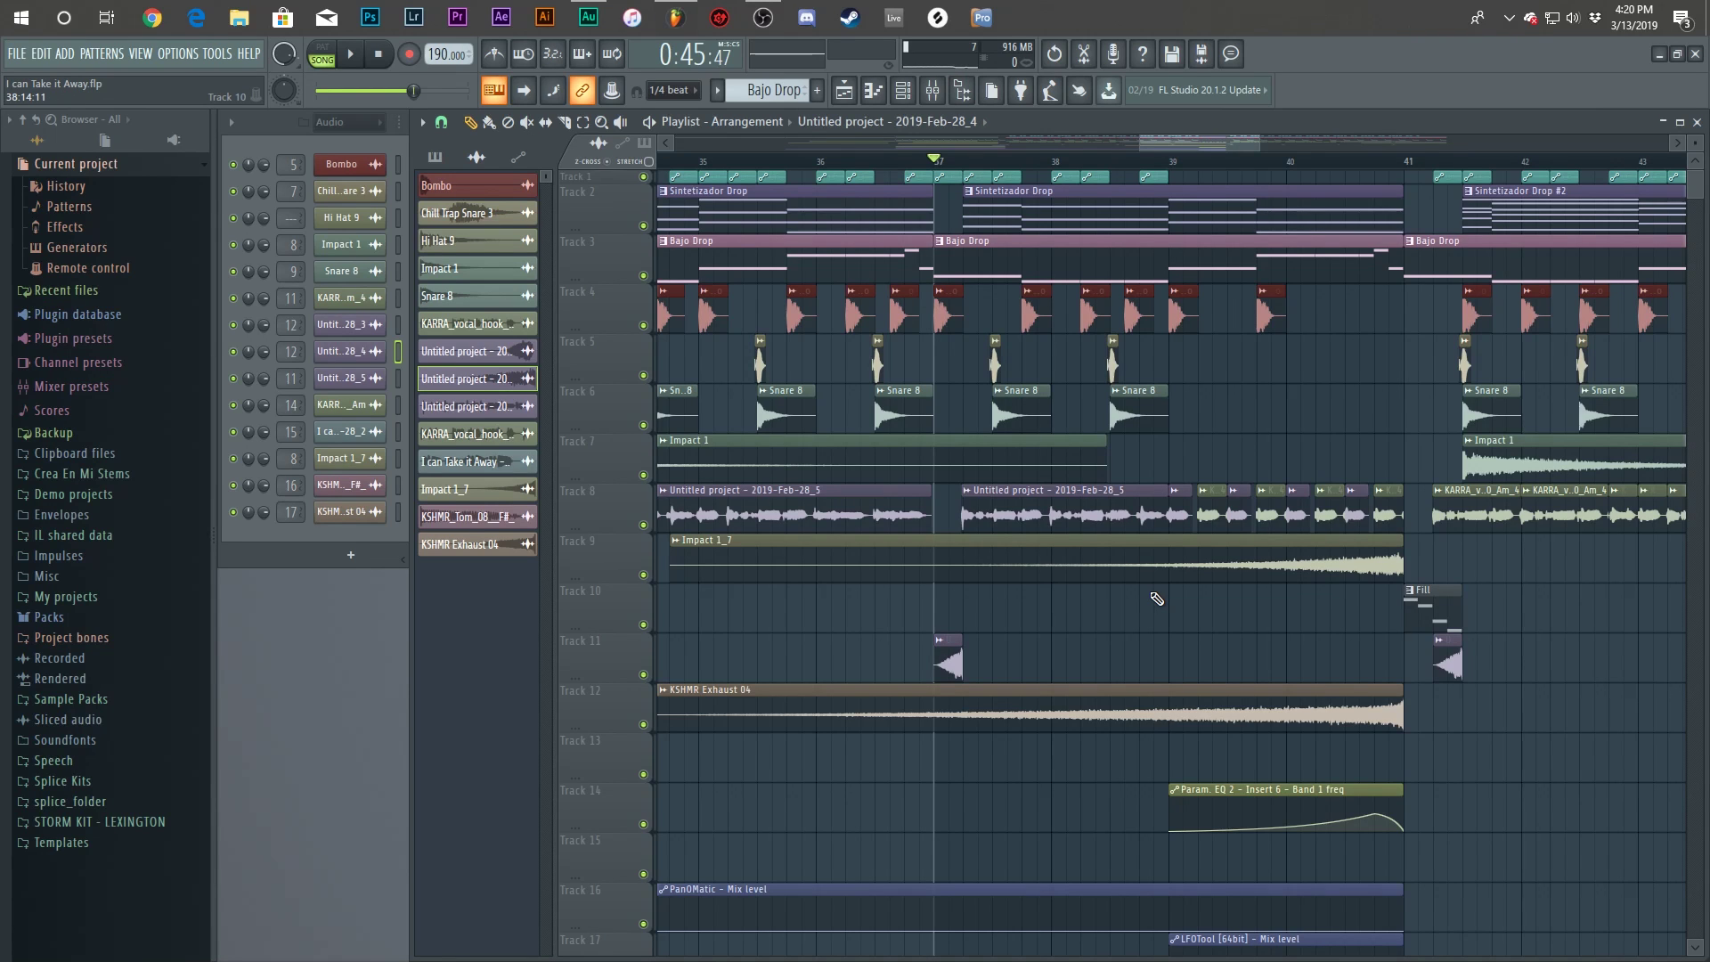
scroll(1156, 601, "down", 4)
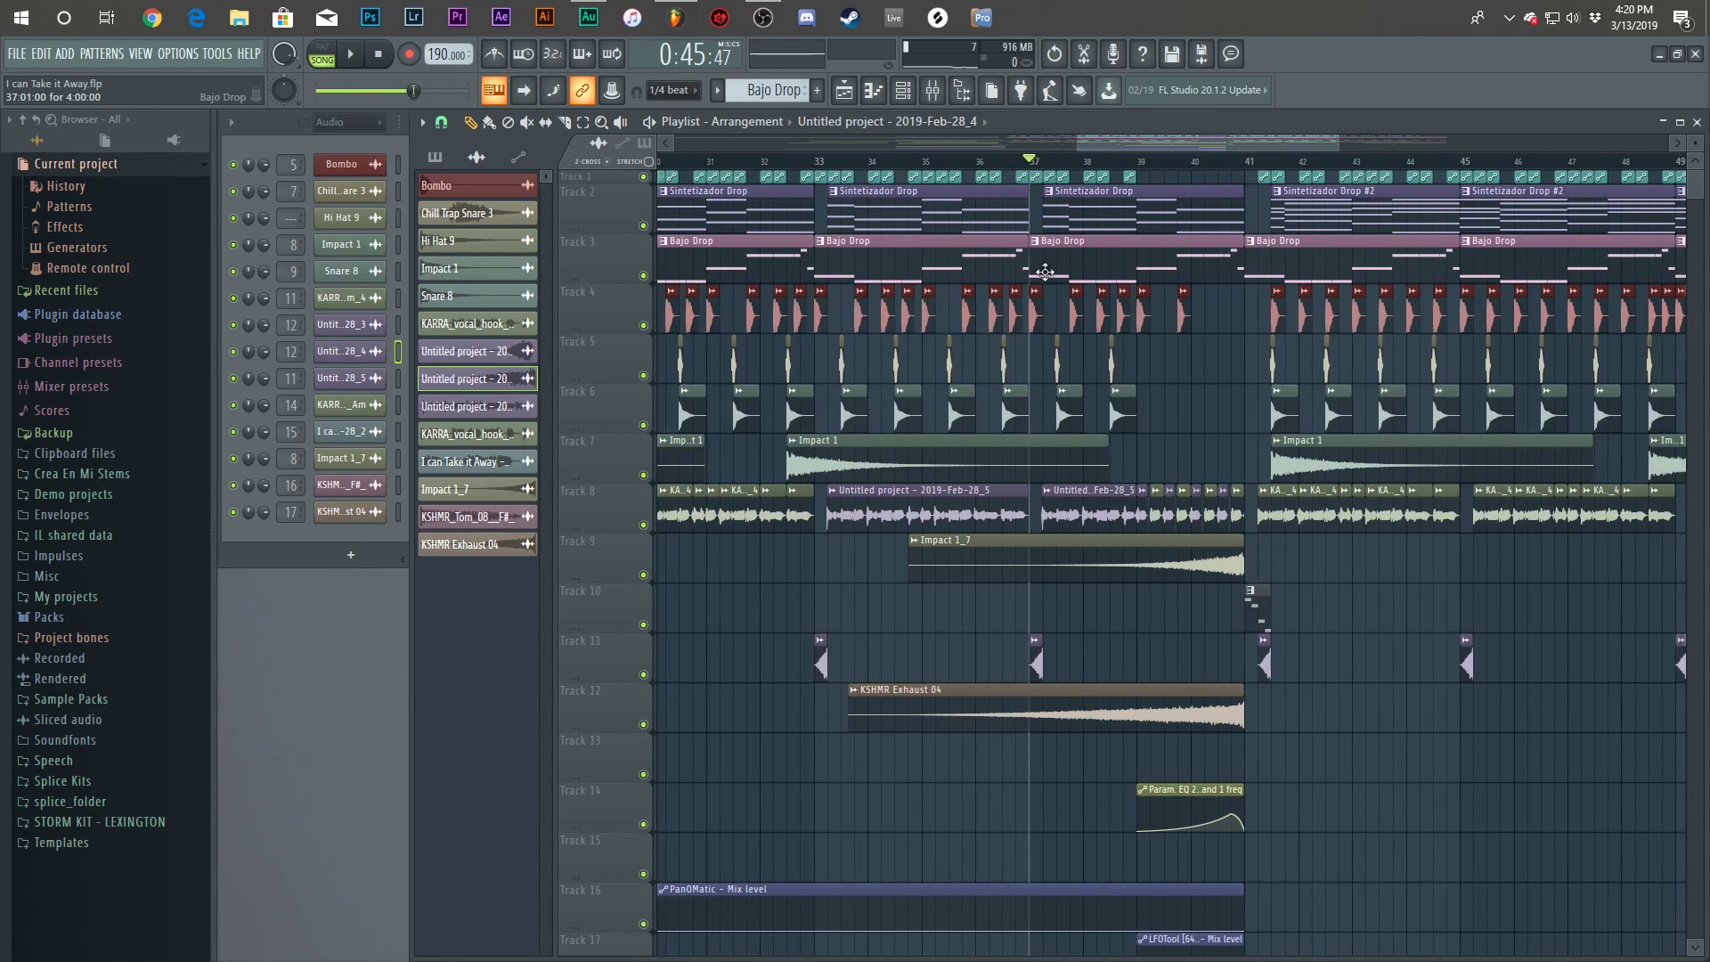
key("space")
scroll(1309, 659, "down", 2)
scroll(1239, 729, "up", 4)
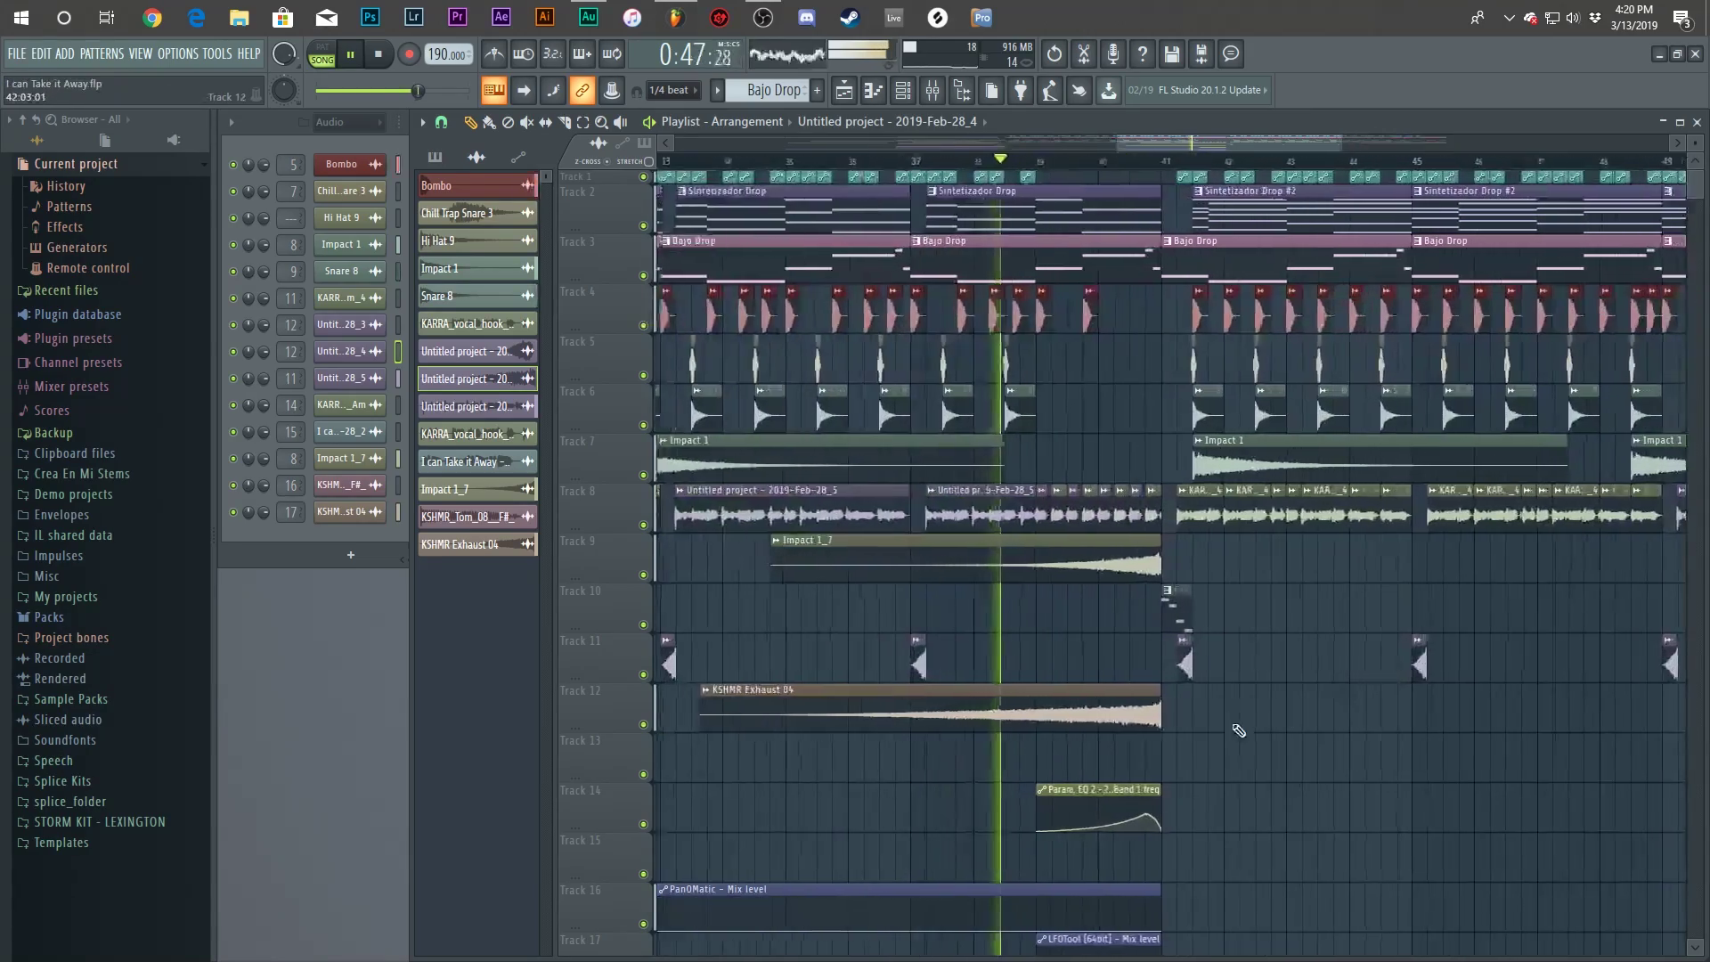
scroll(1048, 806, "down", 4)
scroll(1016, 552, "up", 5)
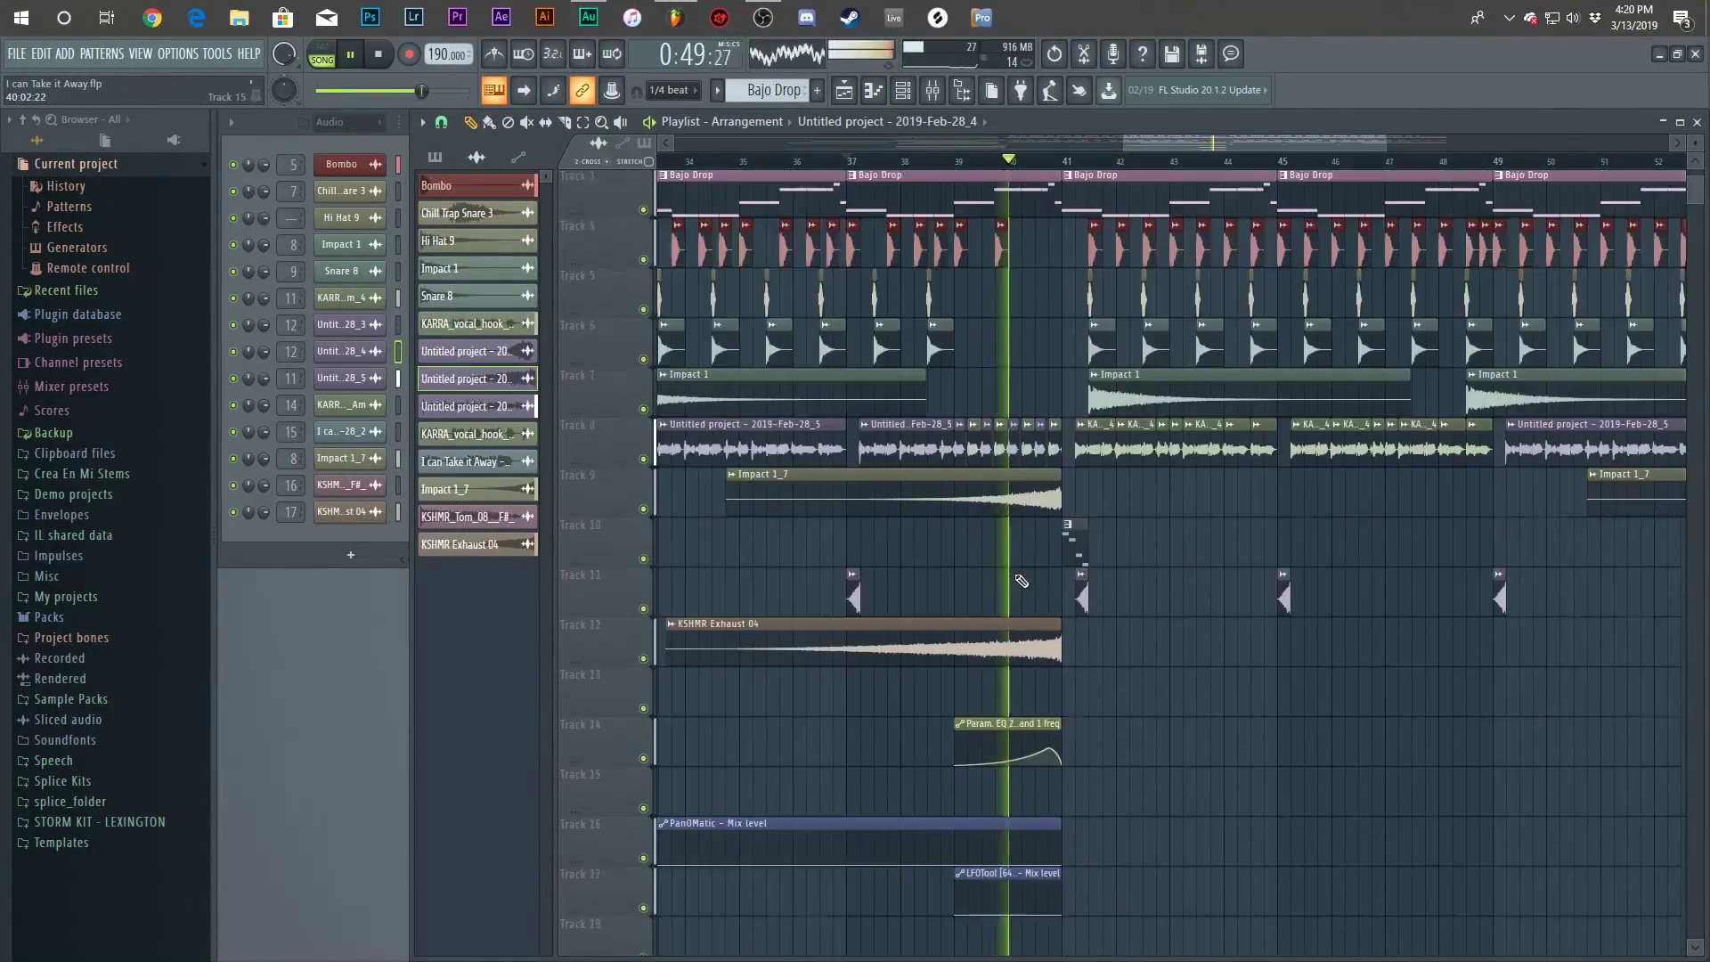
key("space")
Select bars 39 to 41, clear the selection, and examine the Param. EQ 2, PanOMatic and LFOTool automation clips.
scroll(962, 357, "down", 6)
scroll(960, 472, "up", 4)
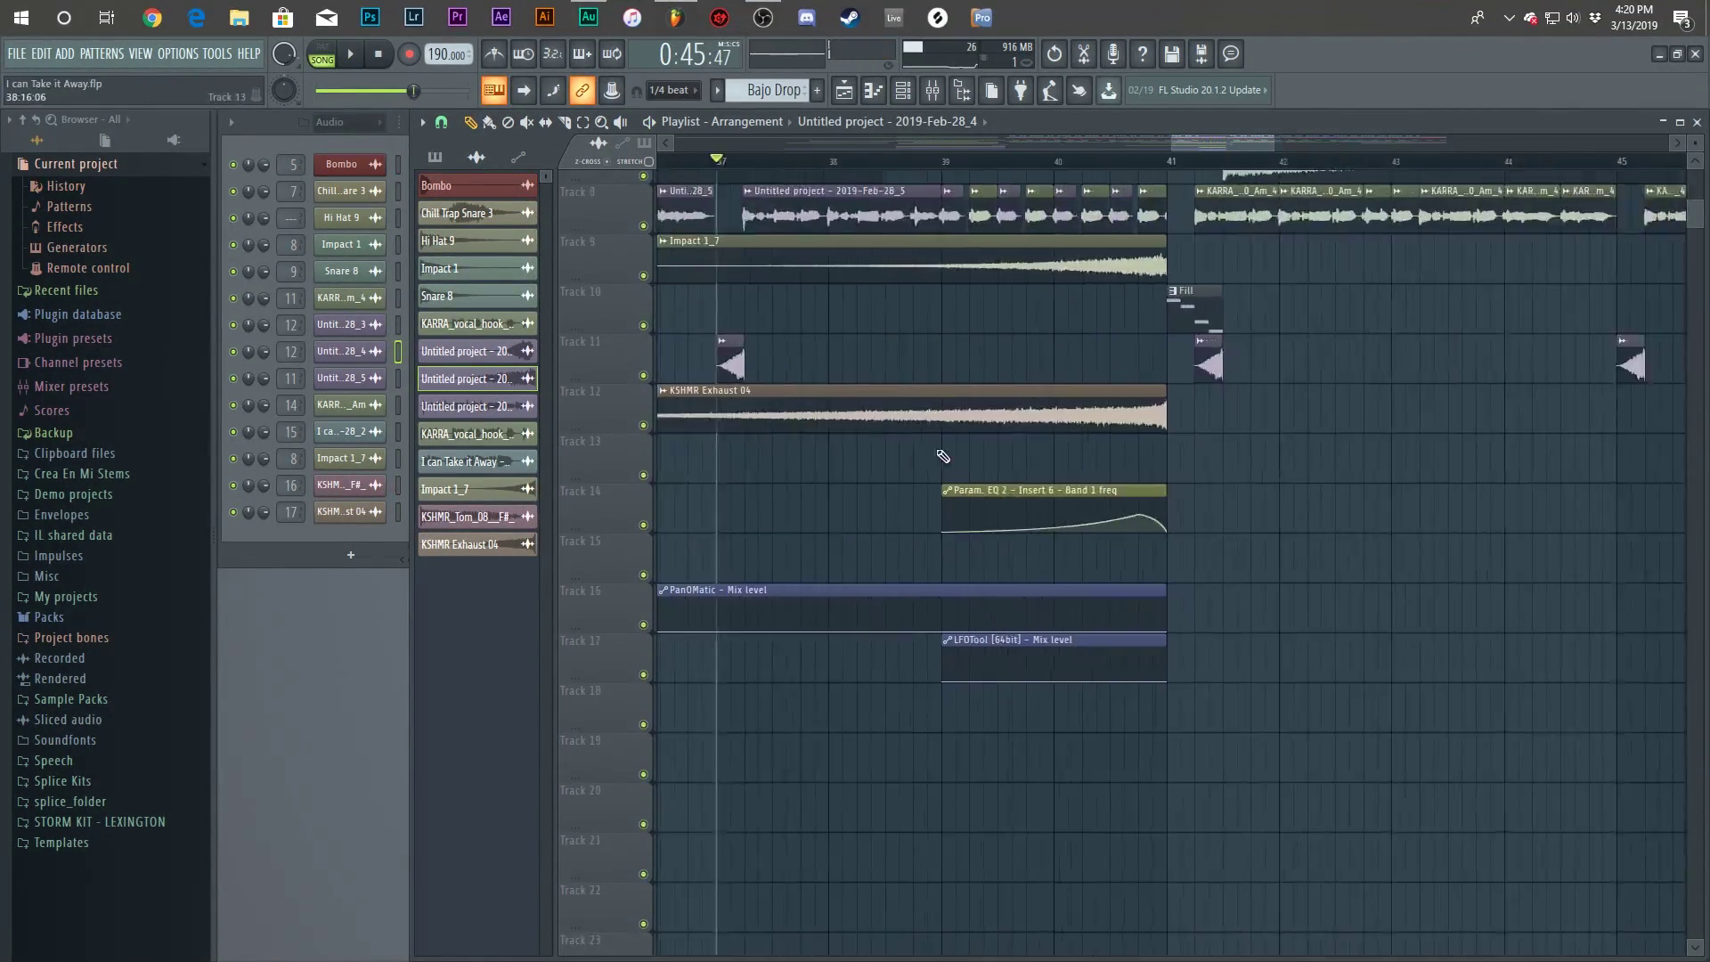
scroll(957, 445, "up", 6)
left_click(926, 162)
left_click_drag(927, 162, 1210, 162)
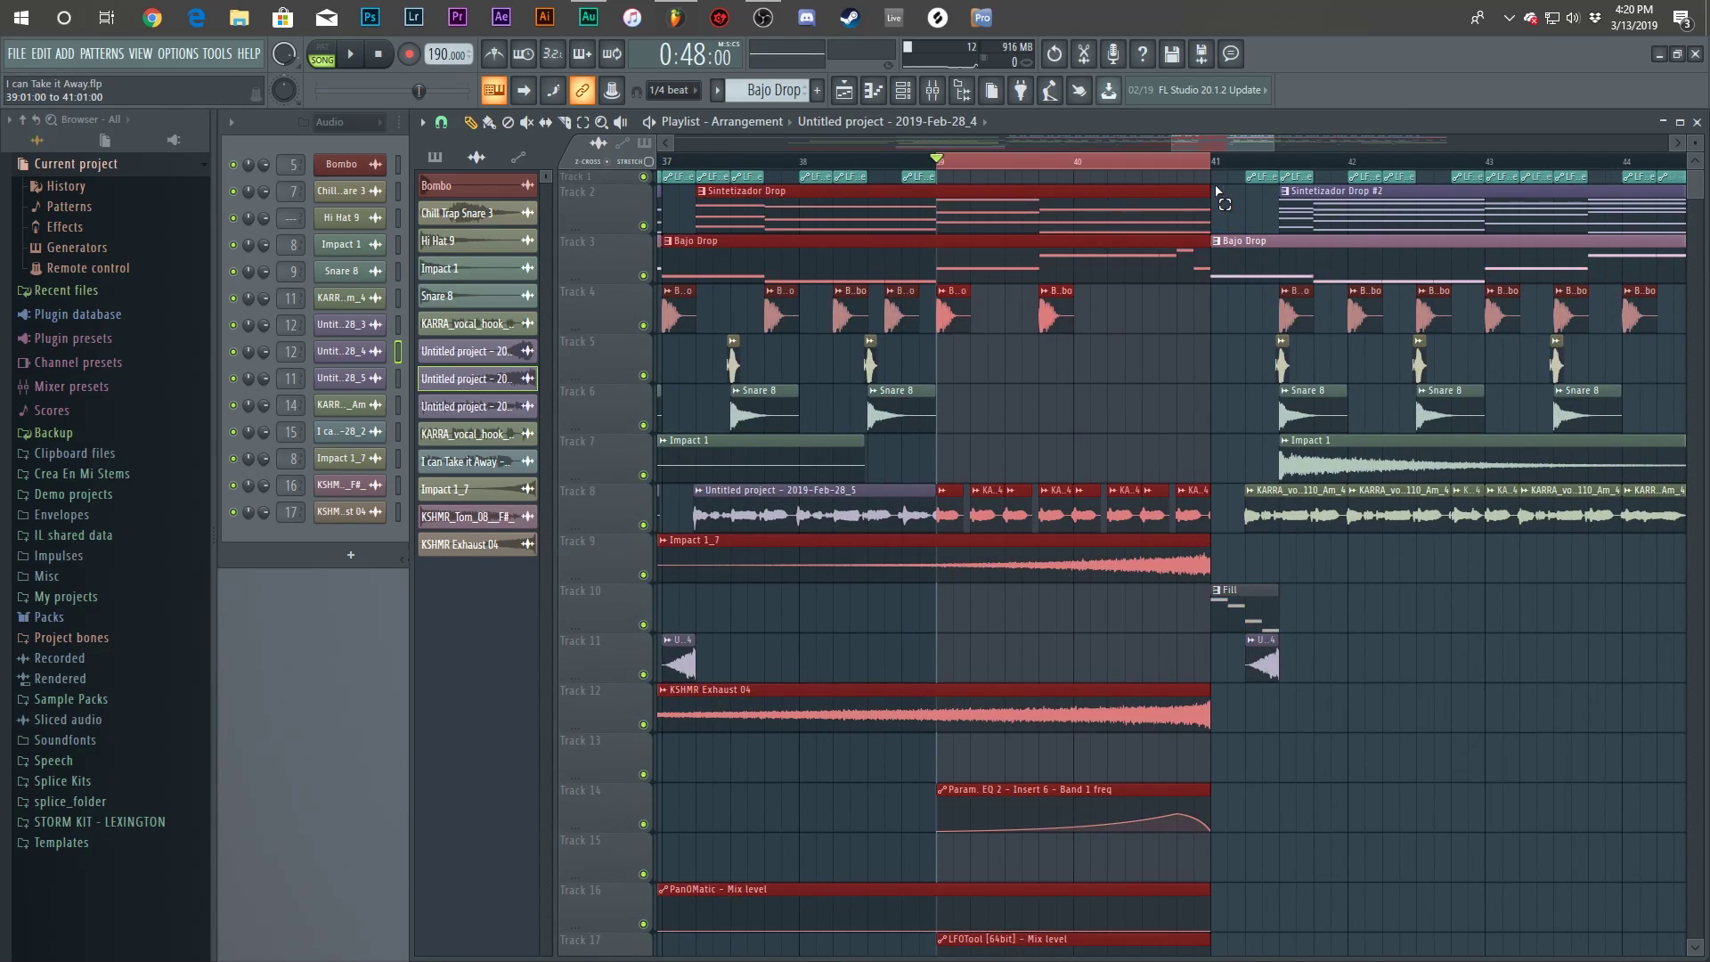
scroll(962, 684, "down", 5)
left_click(1043, 594, "ctrl")
scroll(935, 534, "down", 5)
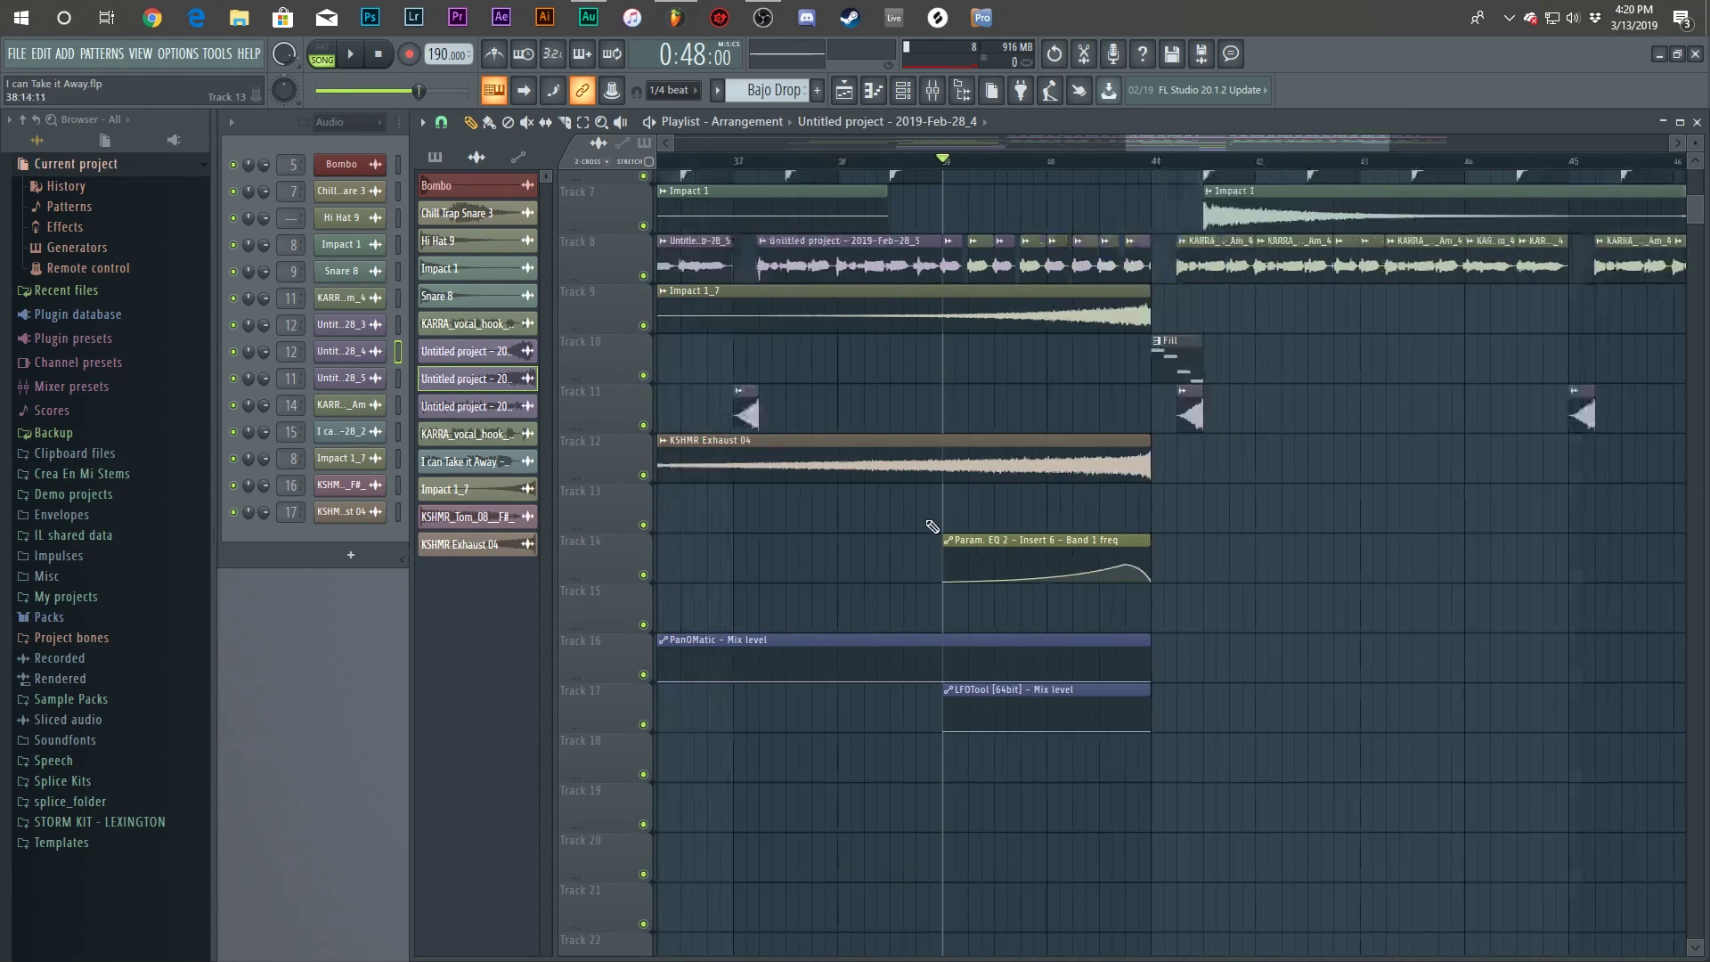
Play the Fill pattern and Bombo kicks from bar 41 with Tracks 4 and 10 soloed, then restore all tracks.
scroll(934, 499, "up", 6)
left_click_drag(789, 163, 809, 184)
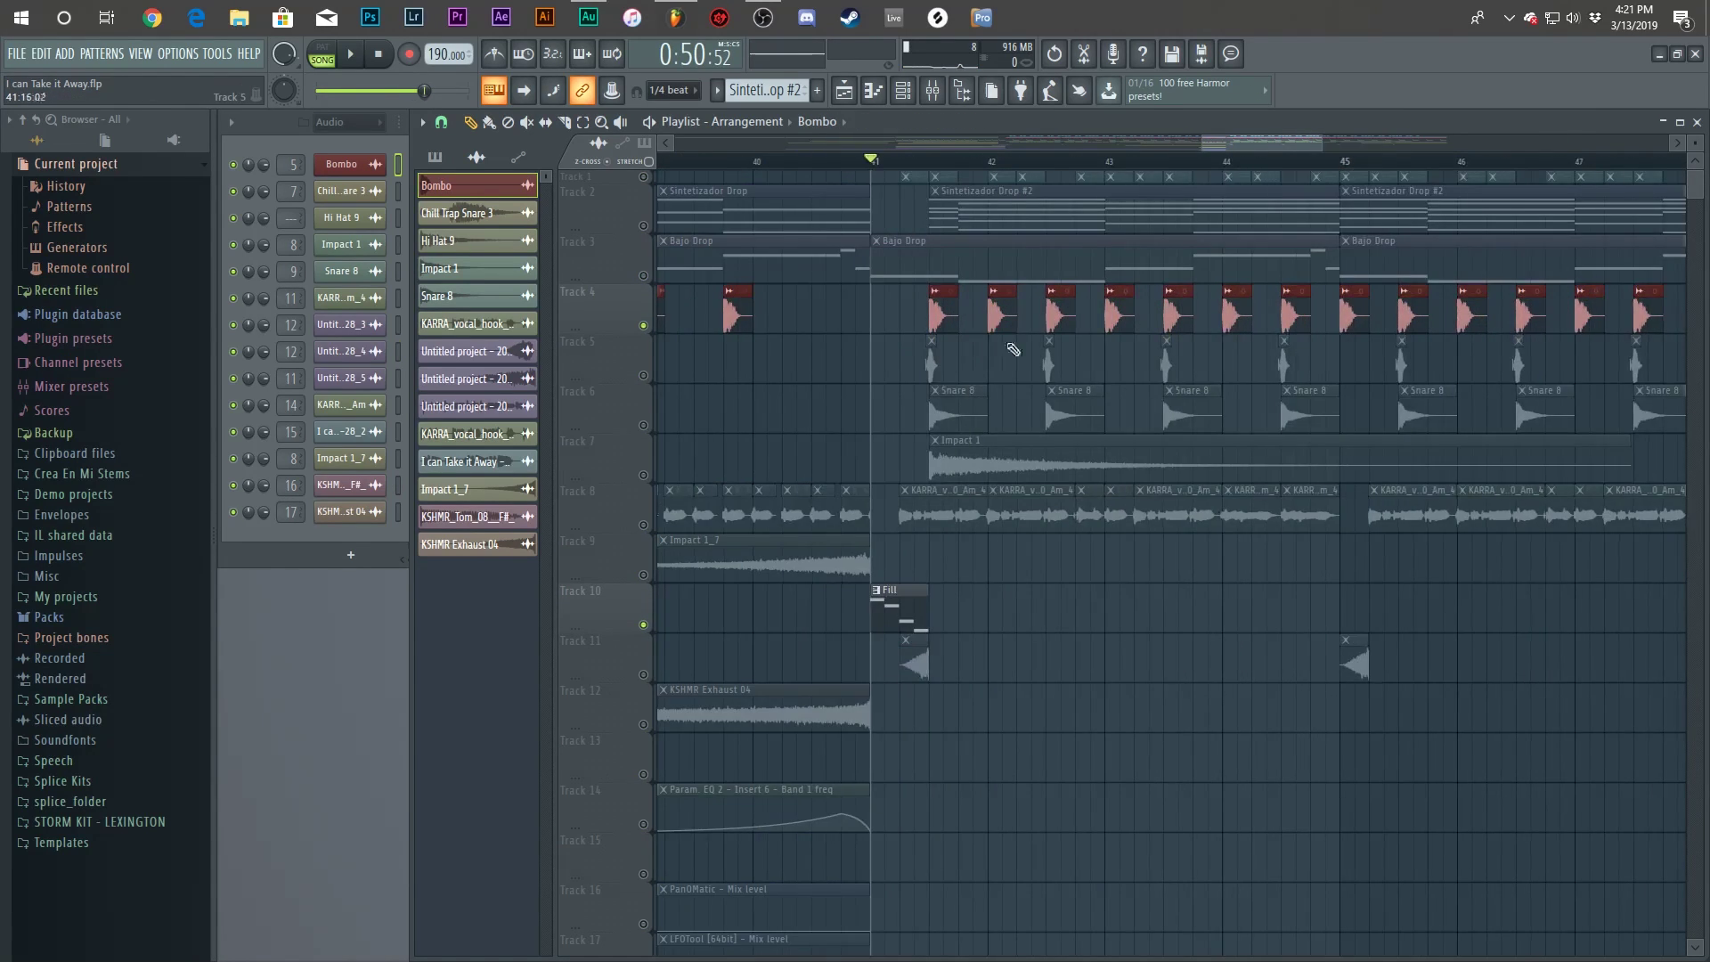
scroll(1012, 349, "down", 3)
scroll(1020, 310, "up", 3)
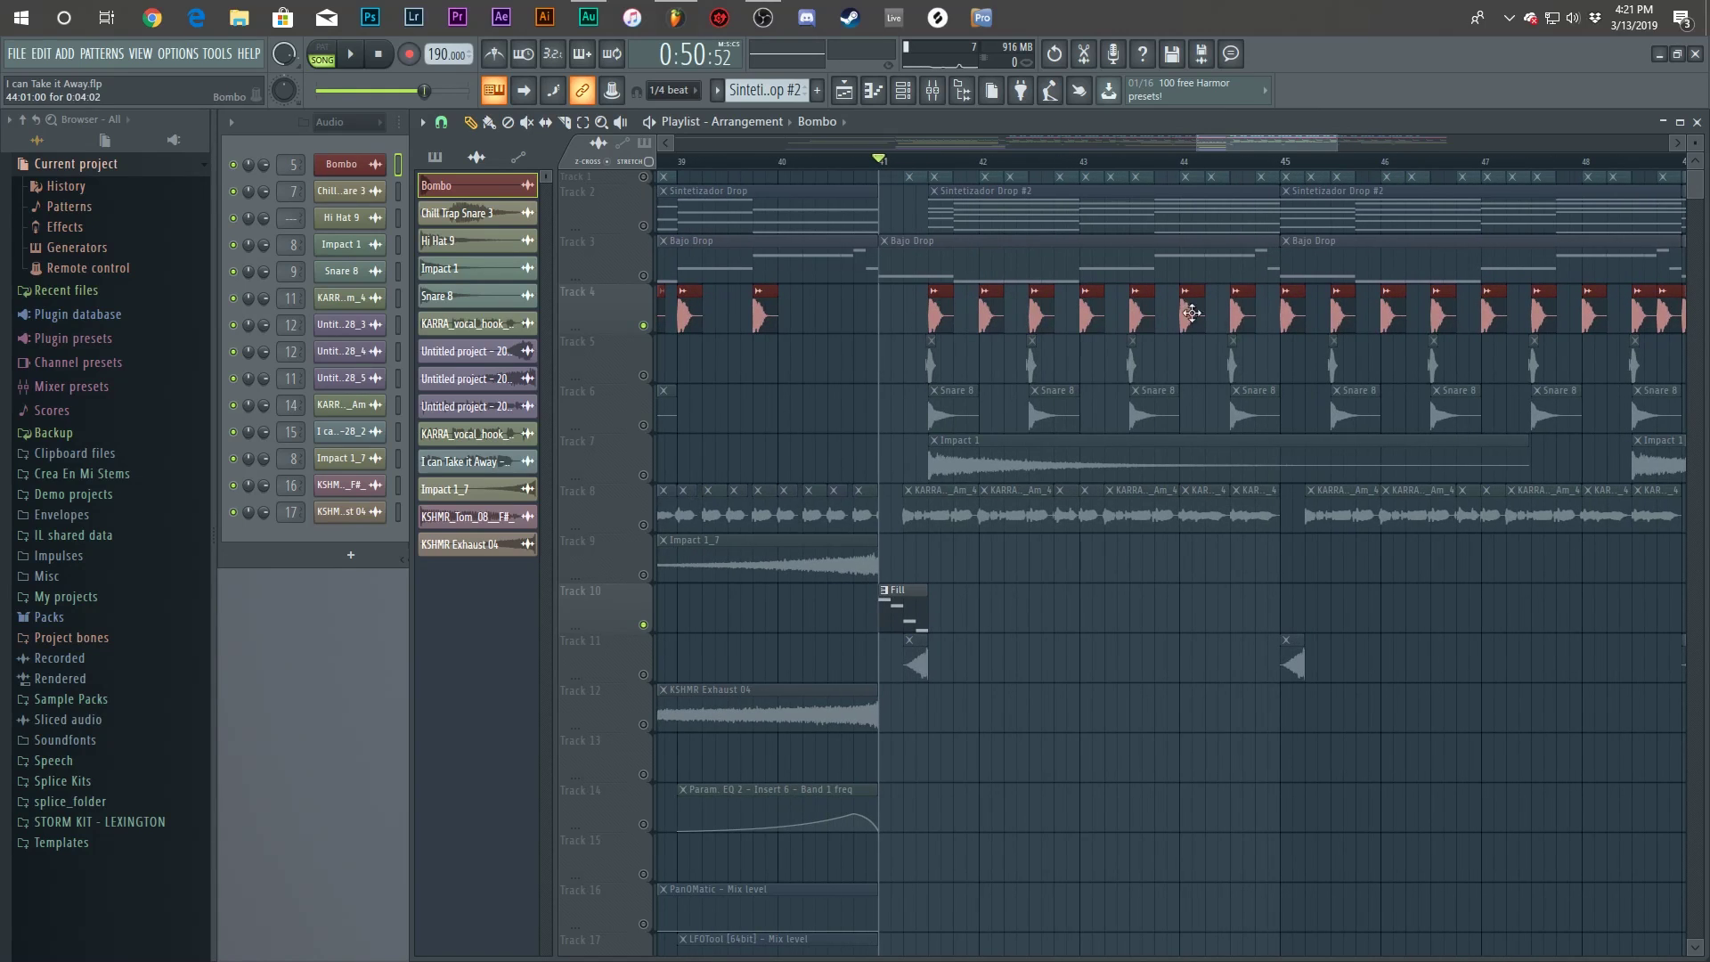
key("space")
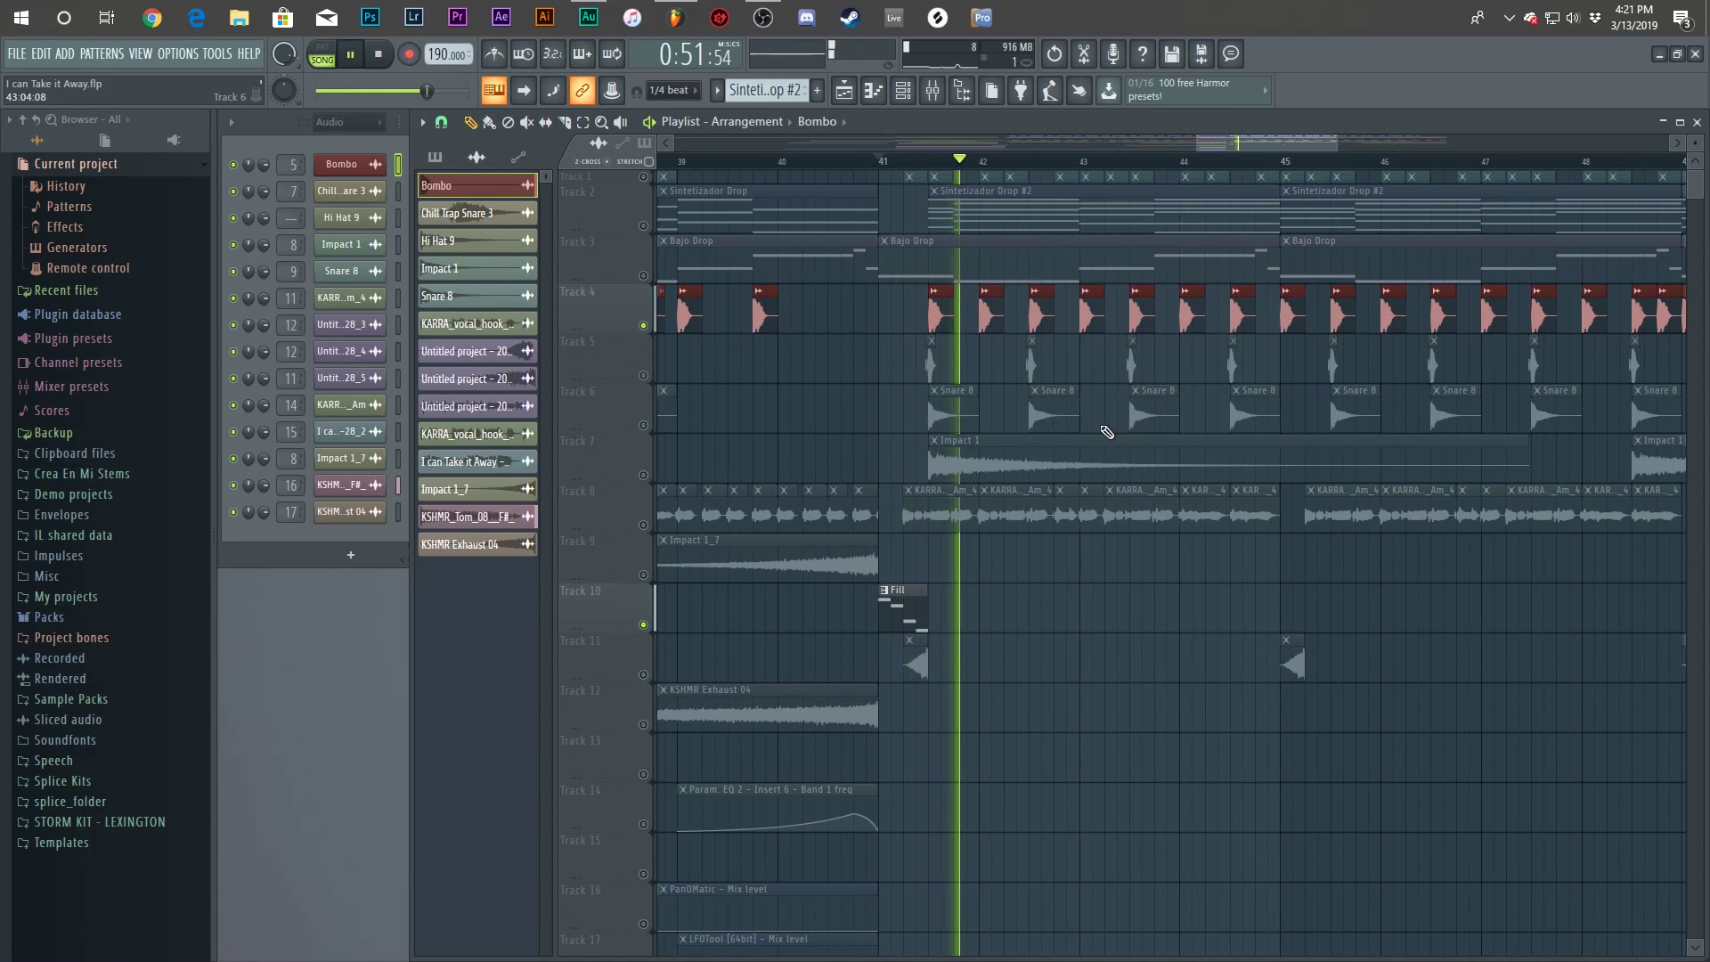
key("space")
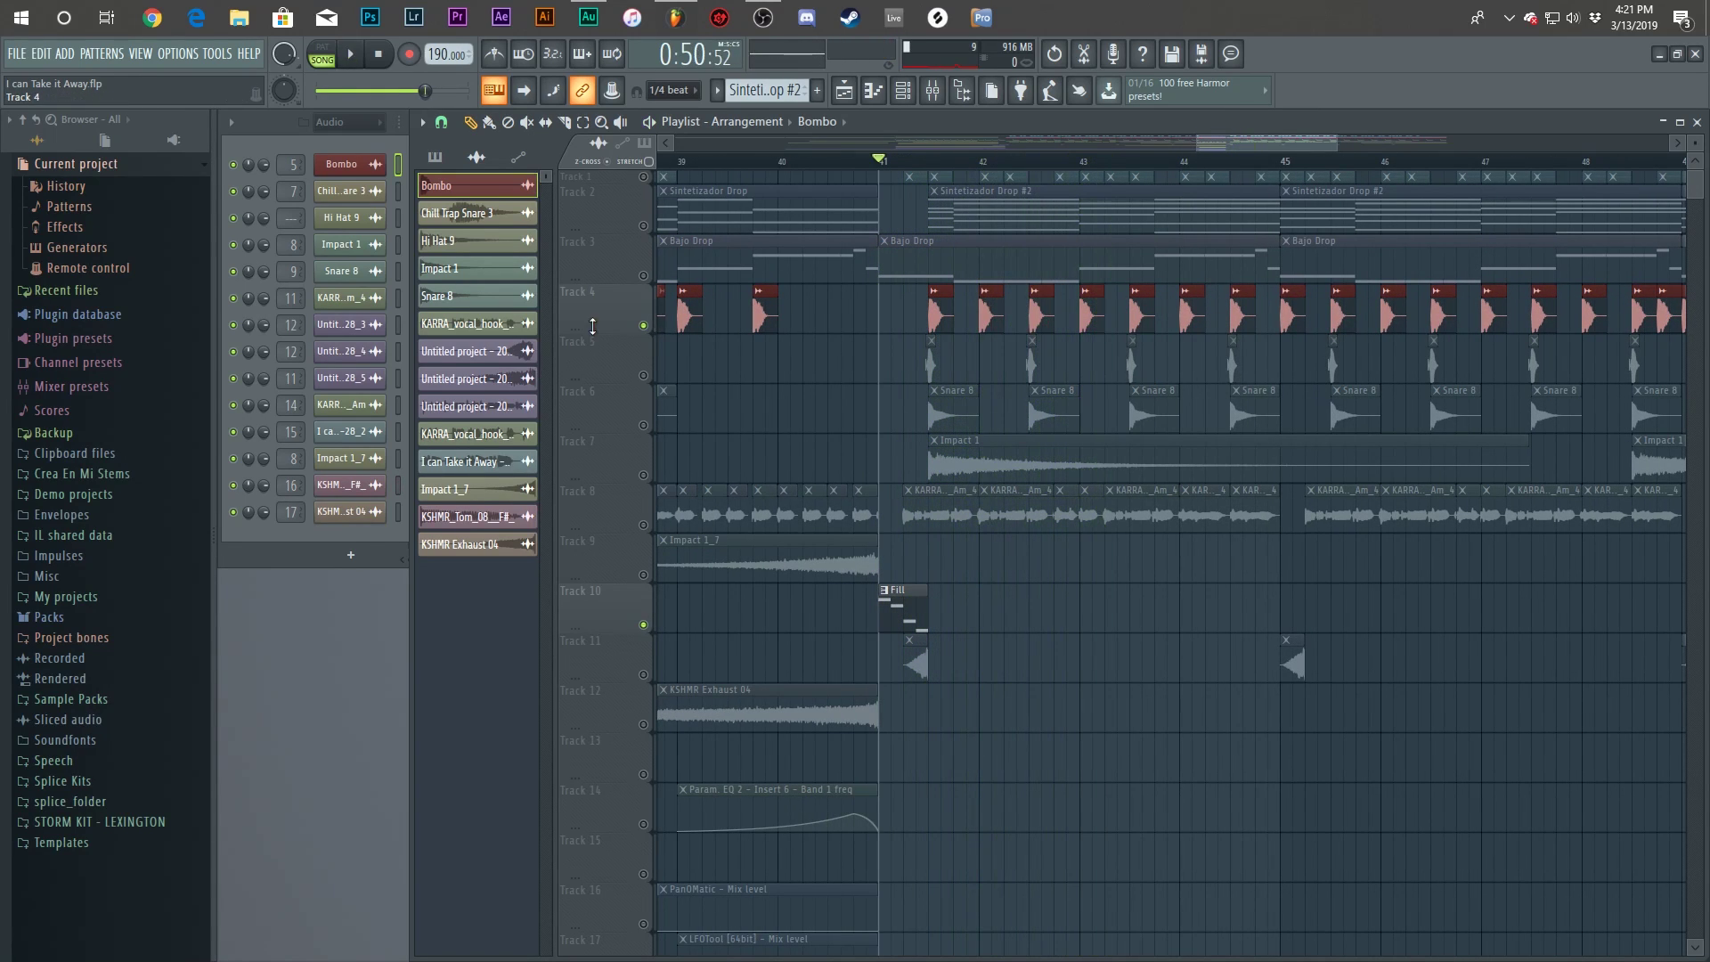
right_click(643, 324)
Open the Sintetizador Drop #2 pattern and examine the Serum channel's chord notes in the piano roll.
double_click(1023, 198)
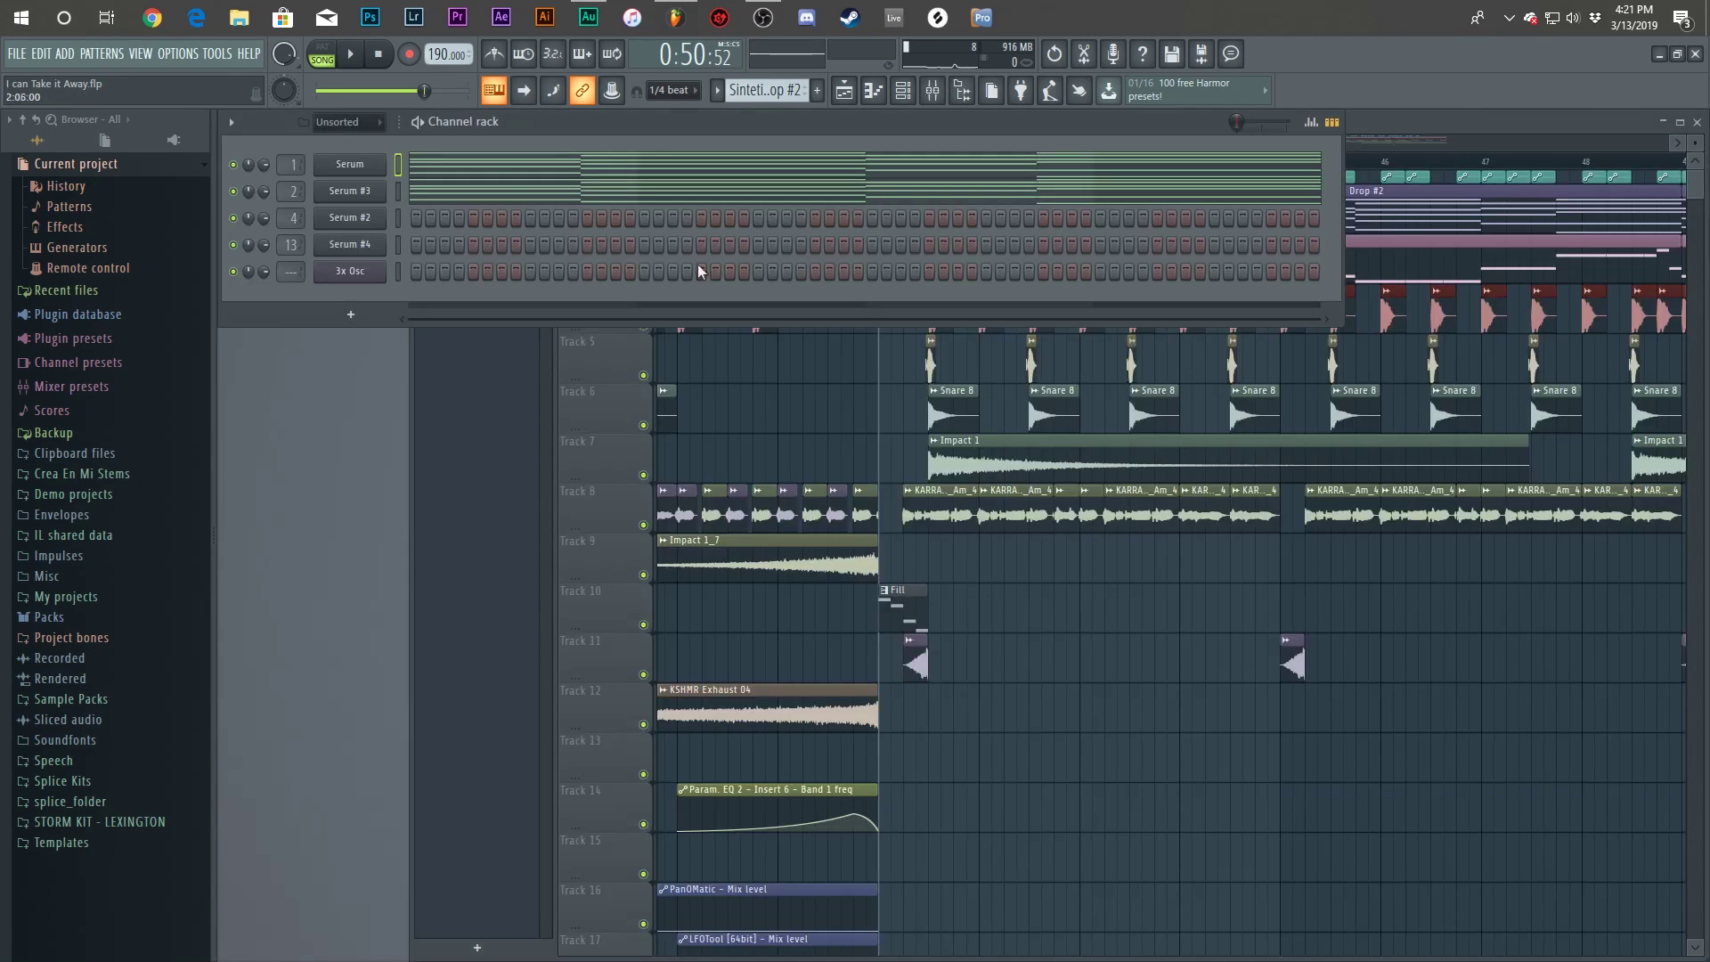
left_click(494, 167)
key("l")
scroll(579, 396, "down", 2)
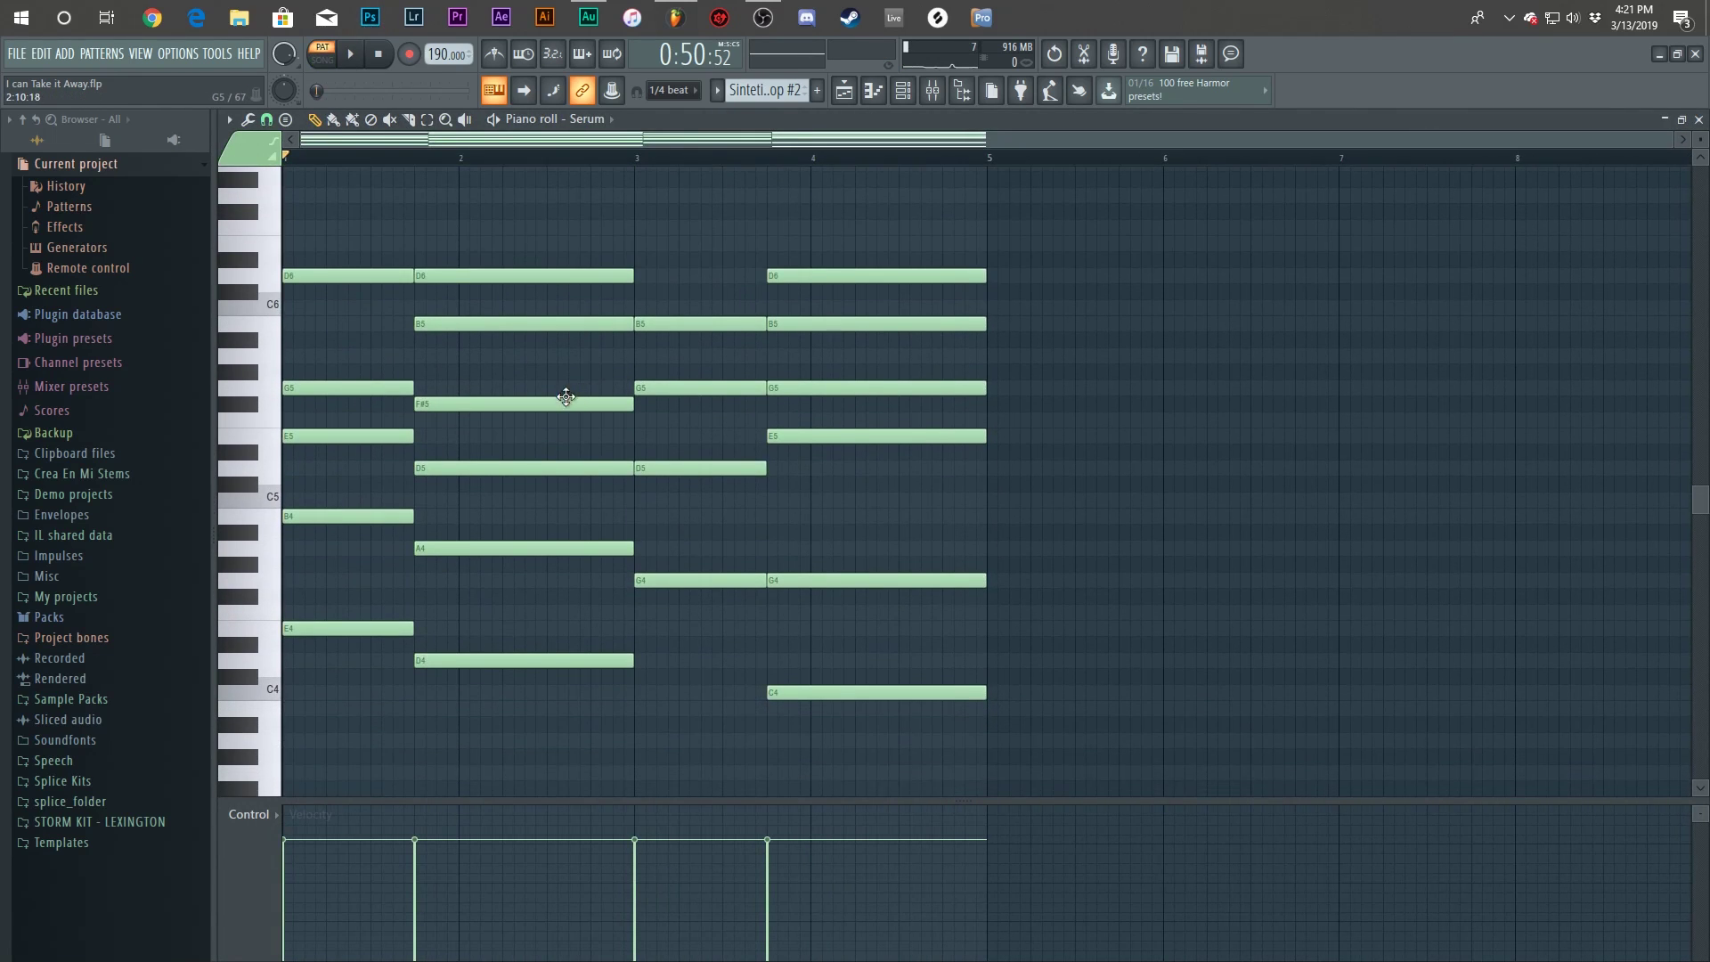
key("space")
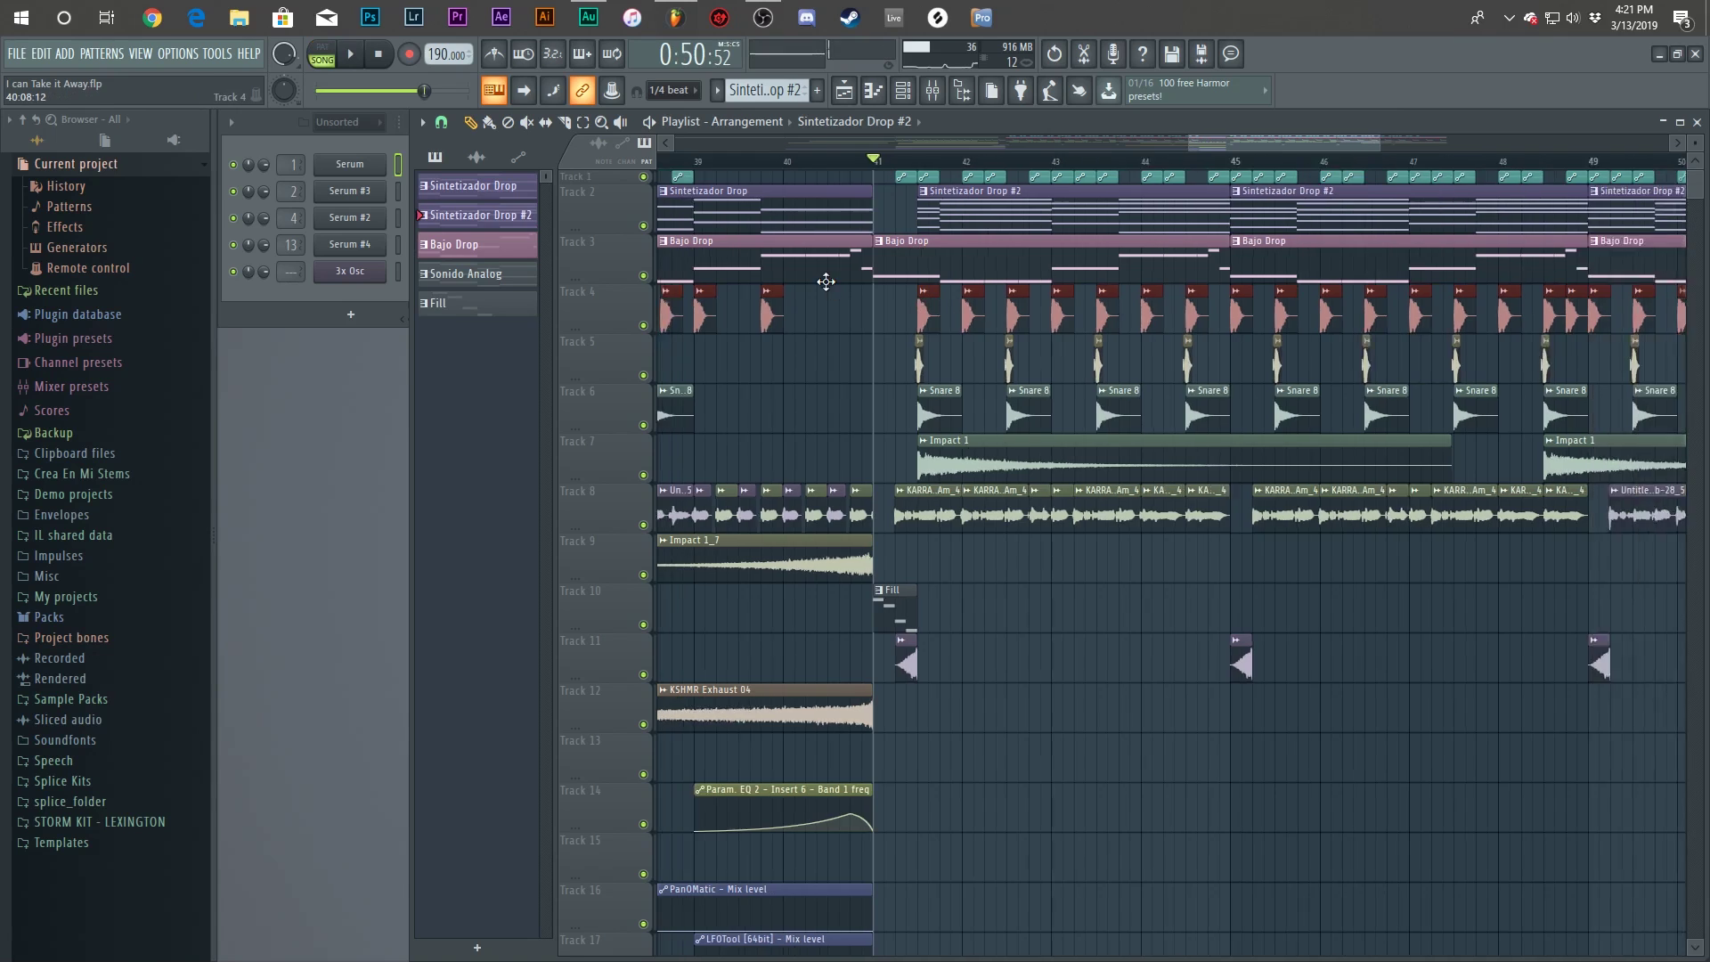
Play the second drop from bar 41 with all playlist tracks active.
scroll(827, 282, "down", 3)
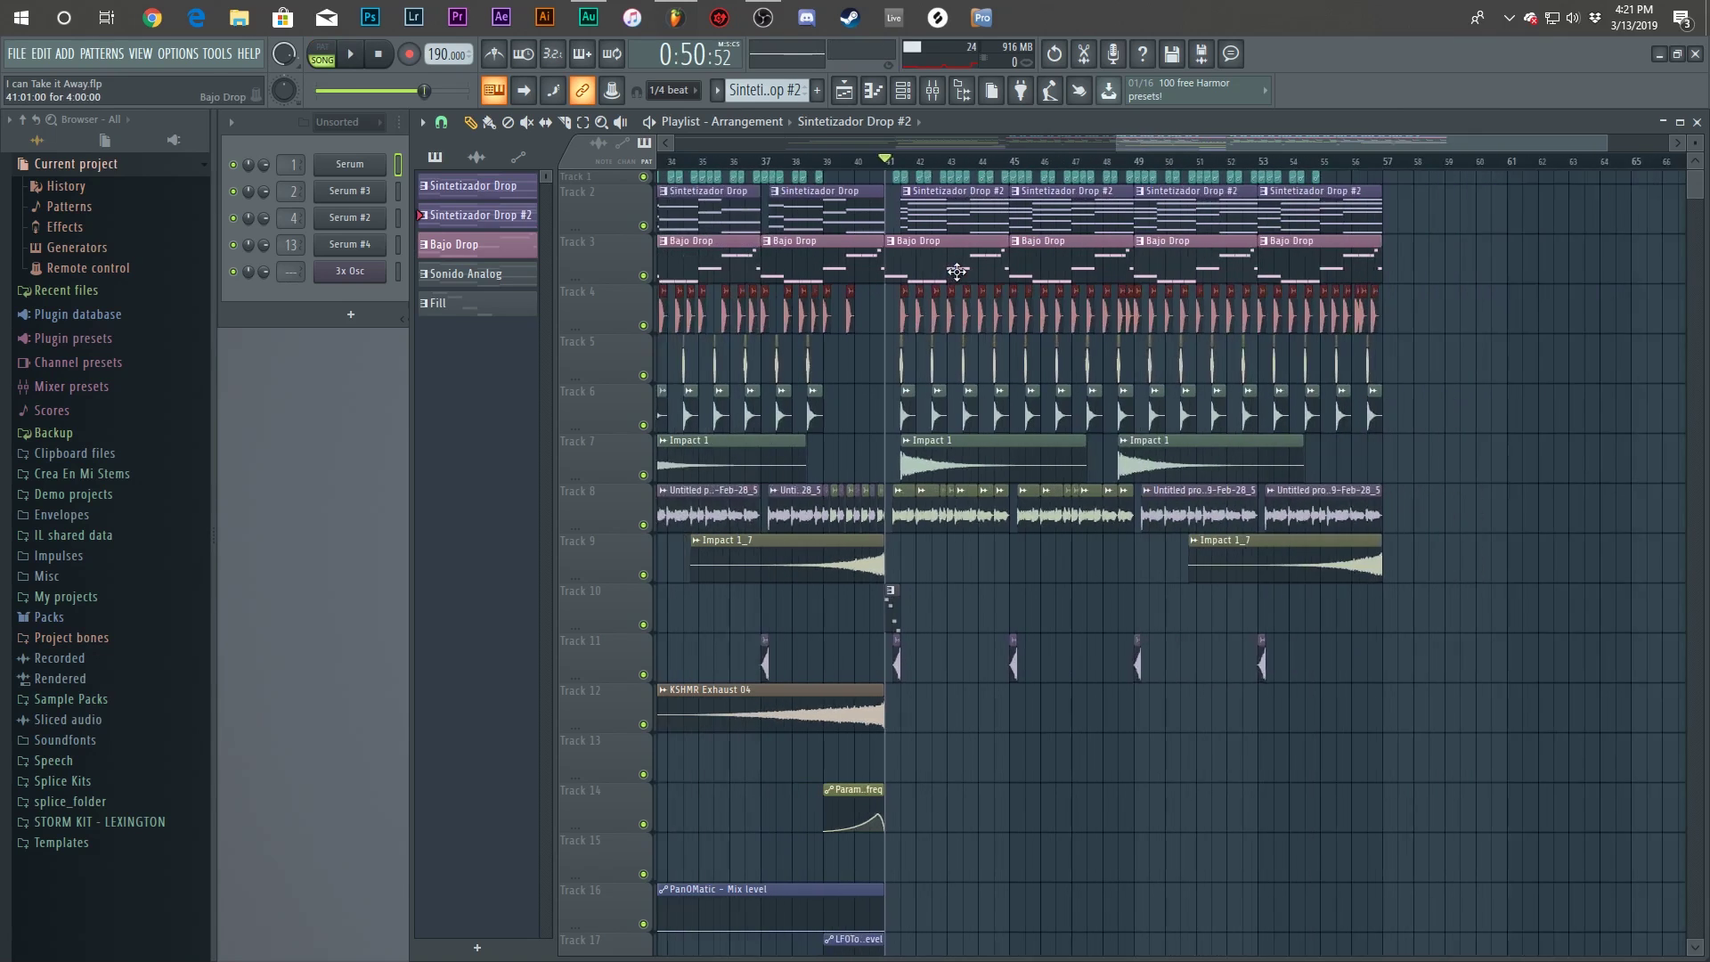
key("space")
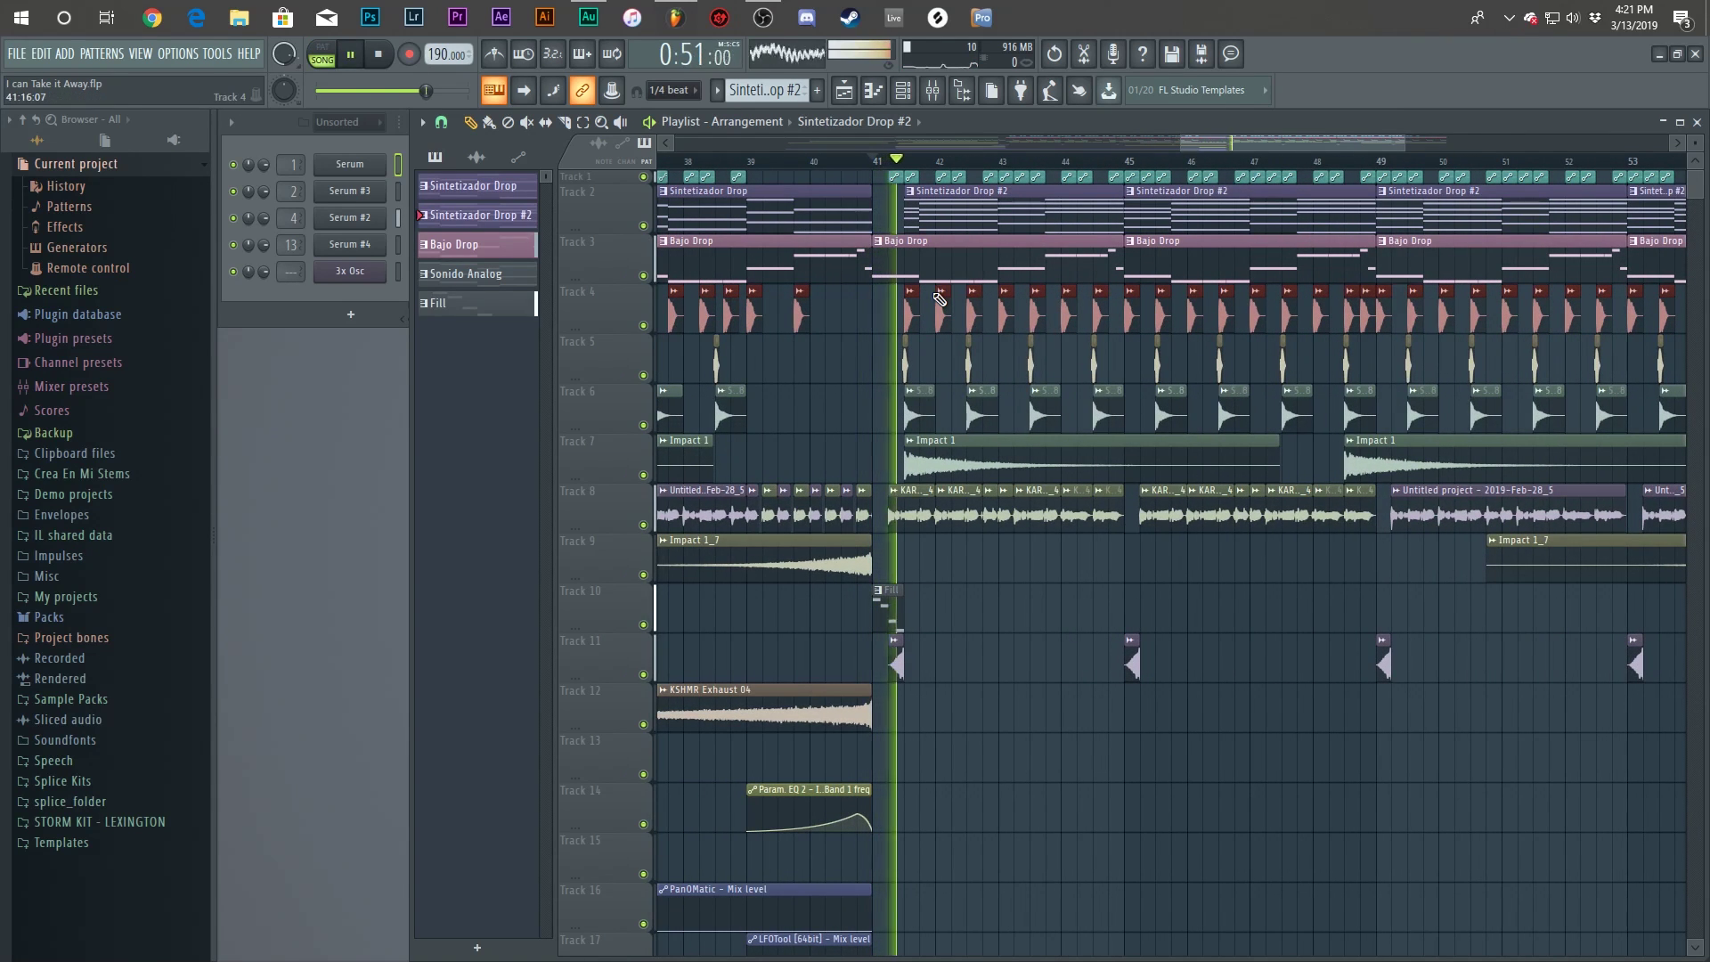
scroll(1015, 403, "up", 5)
scroll(1015, 402, "down", 5)
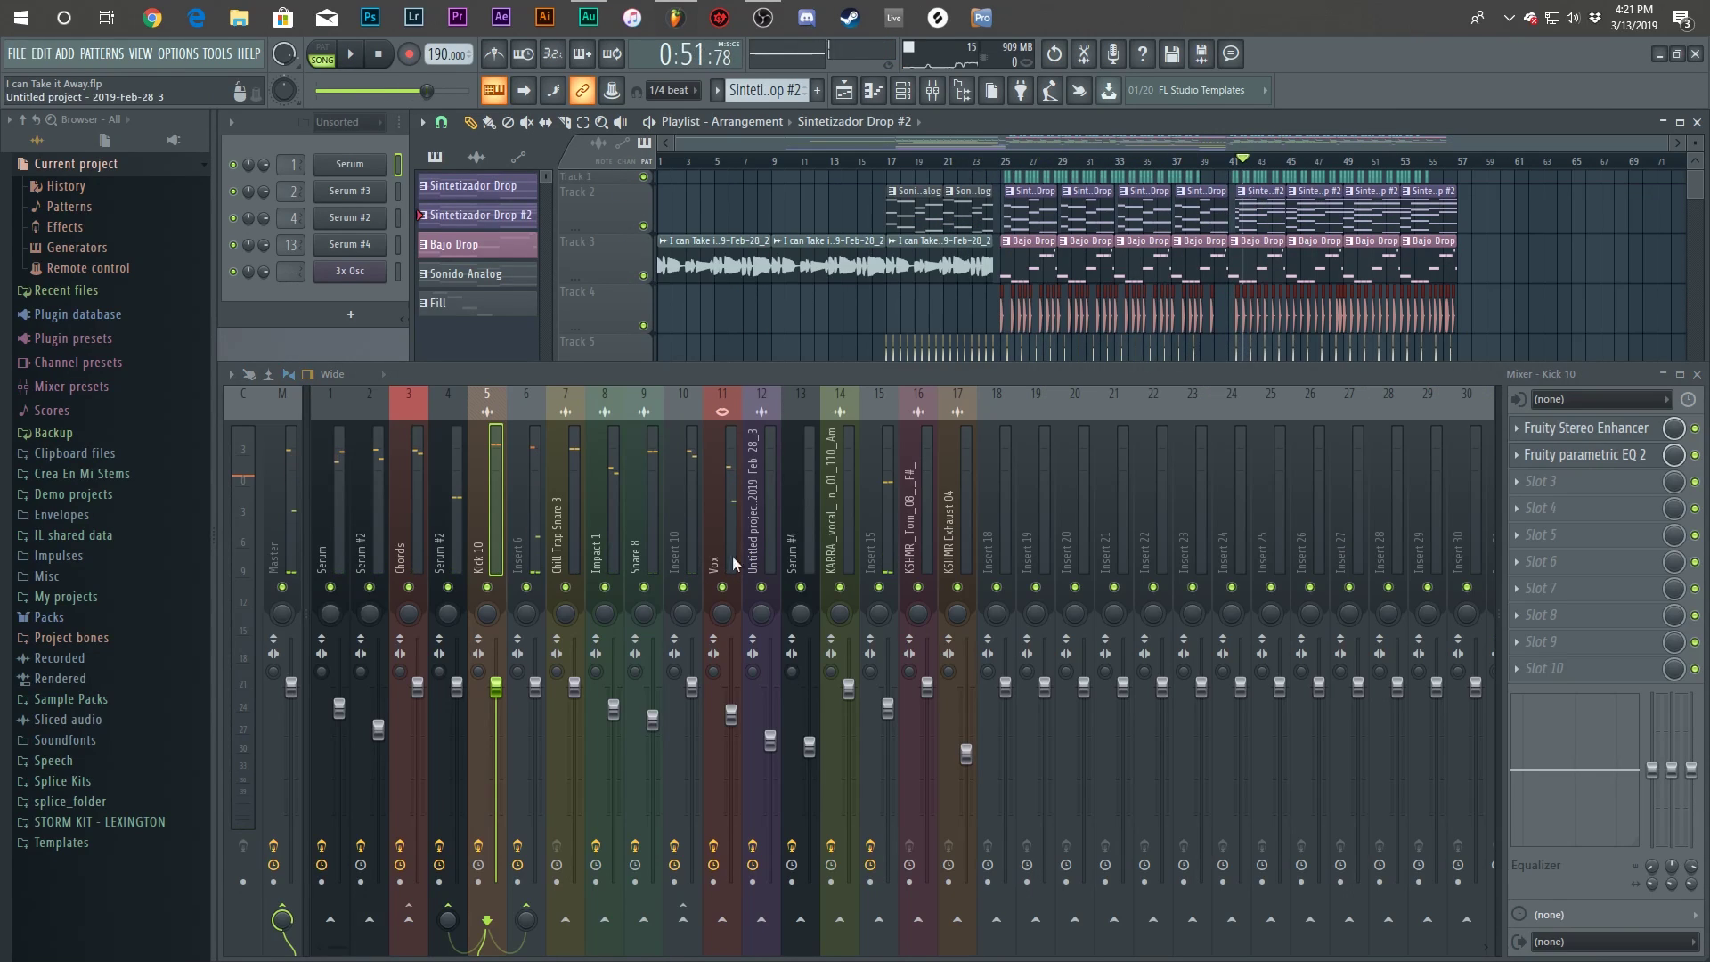
Review the Fruity Stereo Enhancer settings on the Kick 10 mixer track.
left_click(1608, 428)
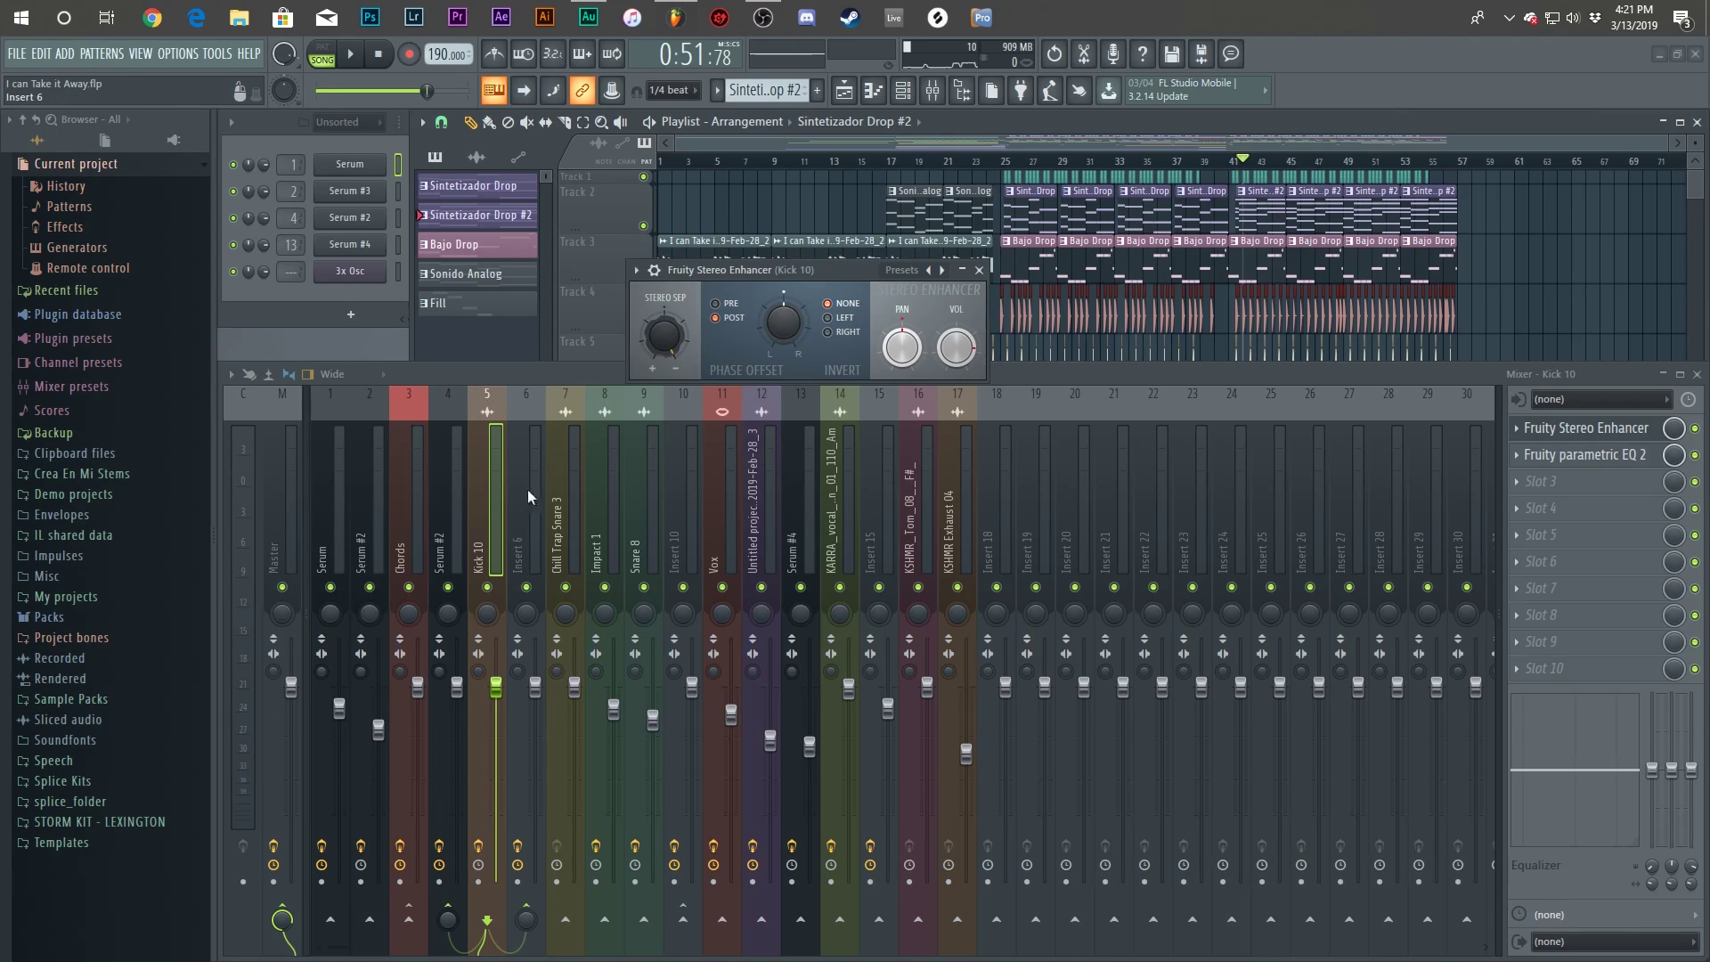
left_click(491, 505)
key("F6")
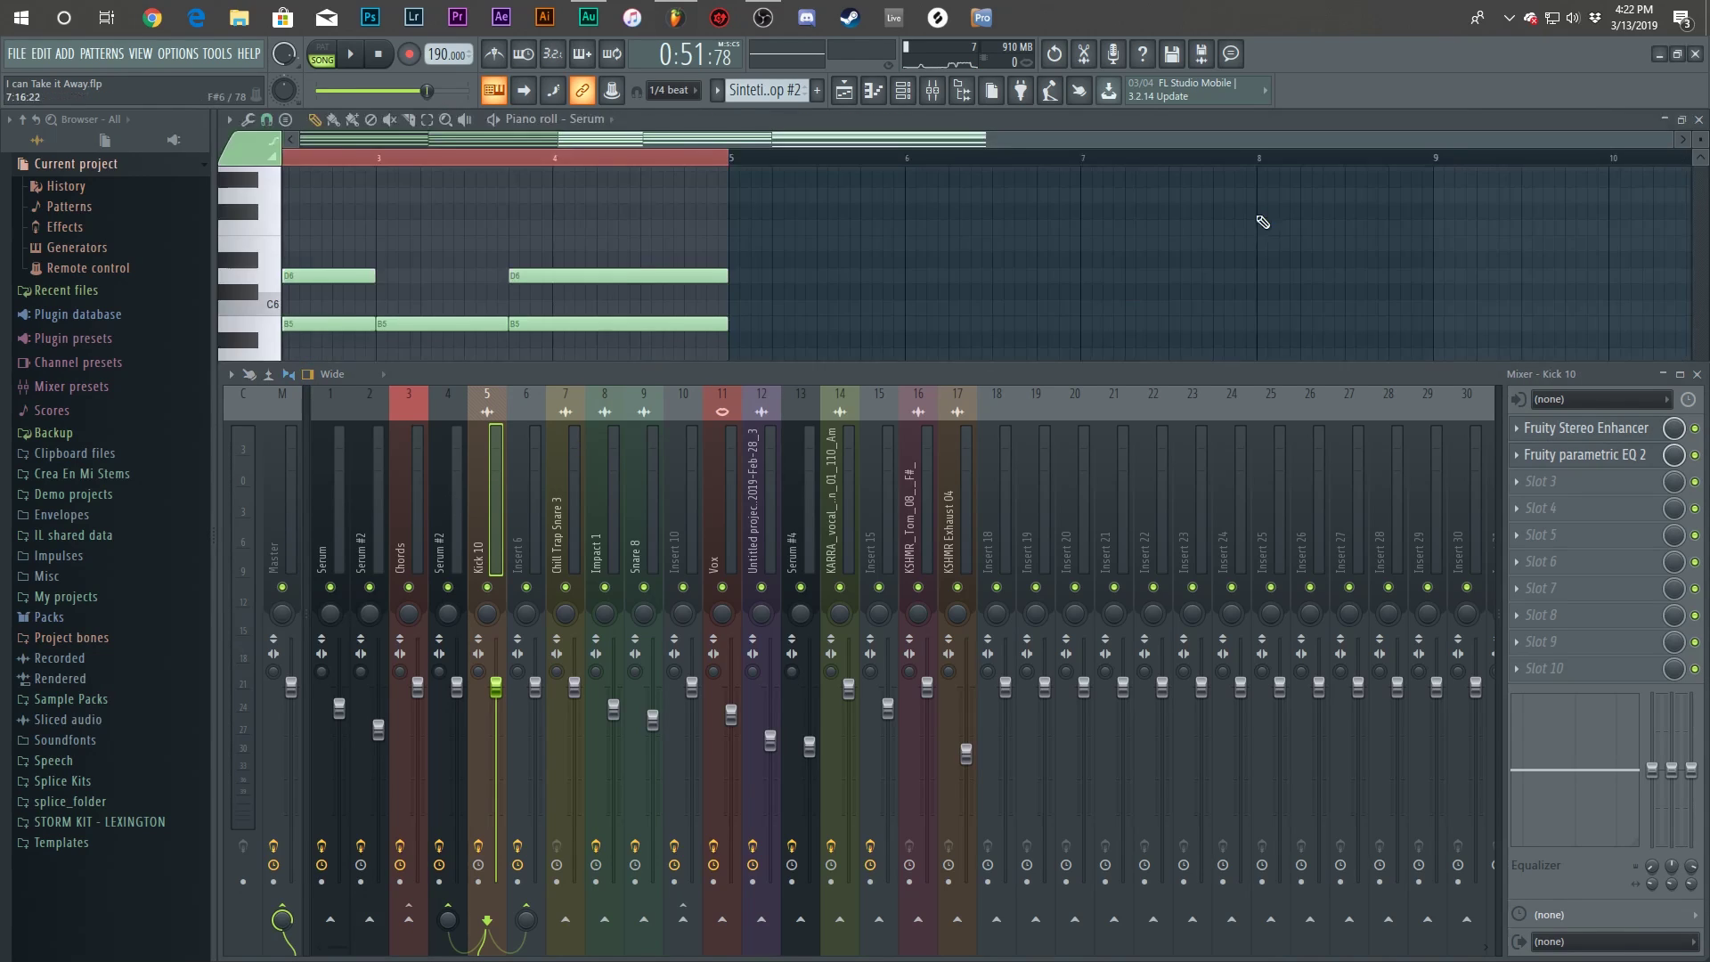
Review the high-pass curve in Fruity parametric EQ 2 on the Impact 1 mixer track and return to the playlist.
left_click(608, 518)
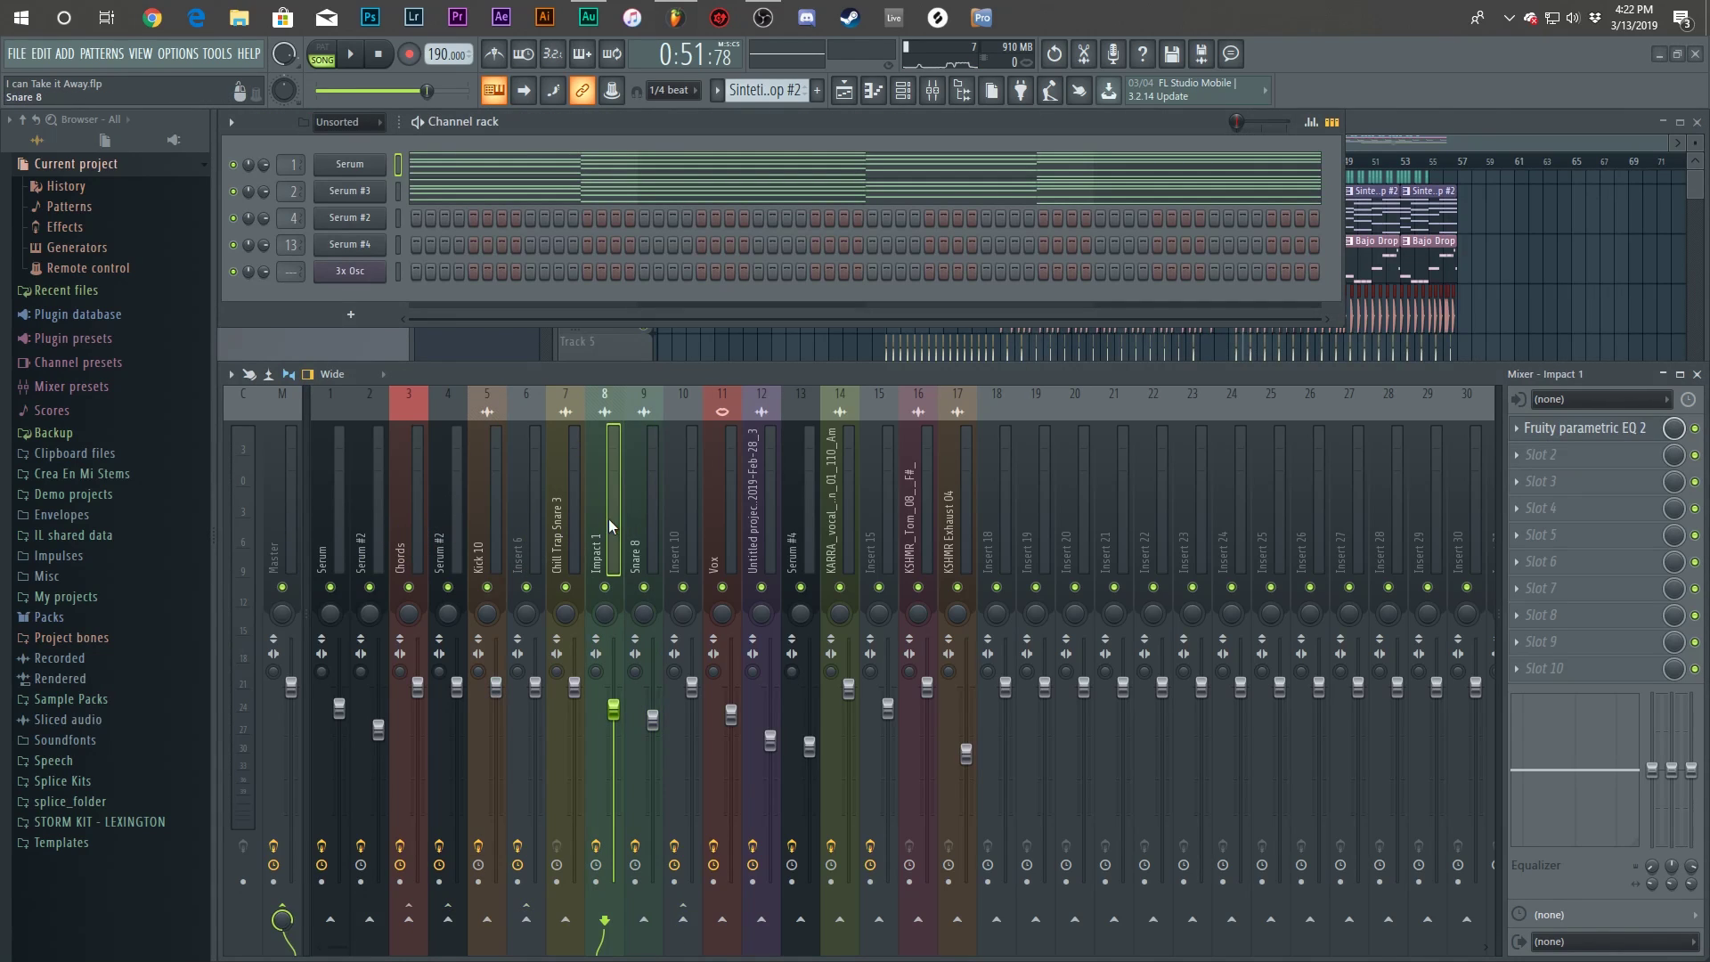
left_click(1578, 430)
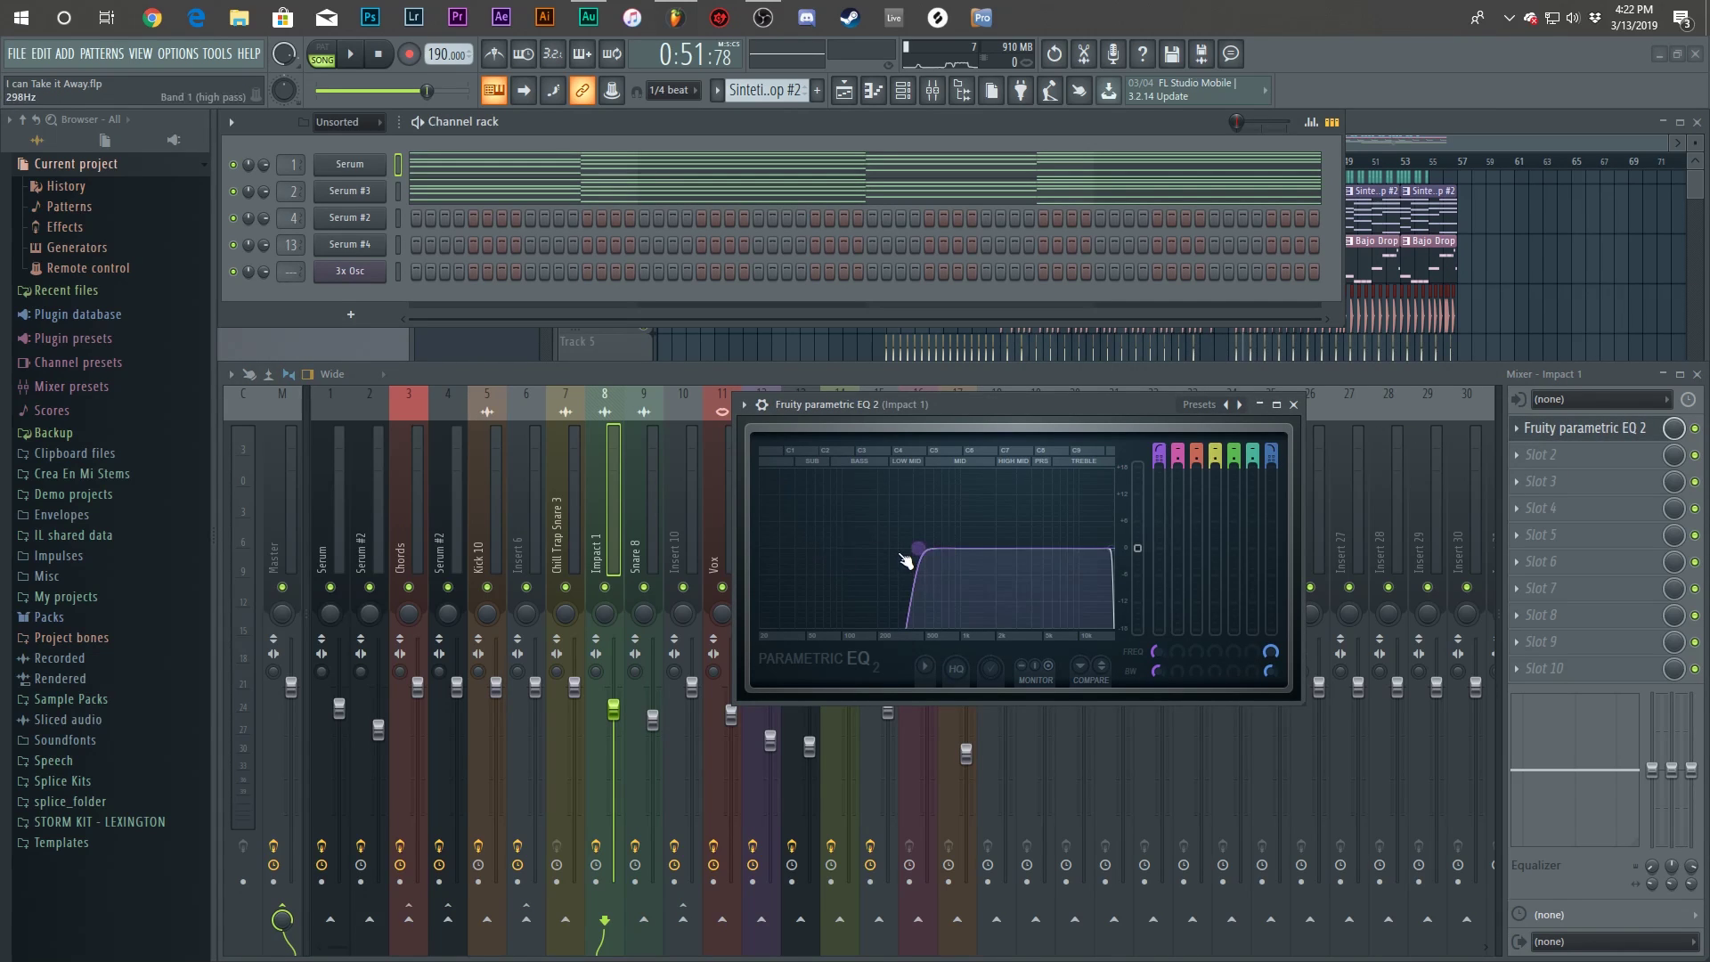
key("Escape")
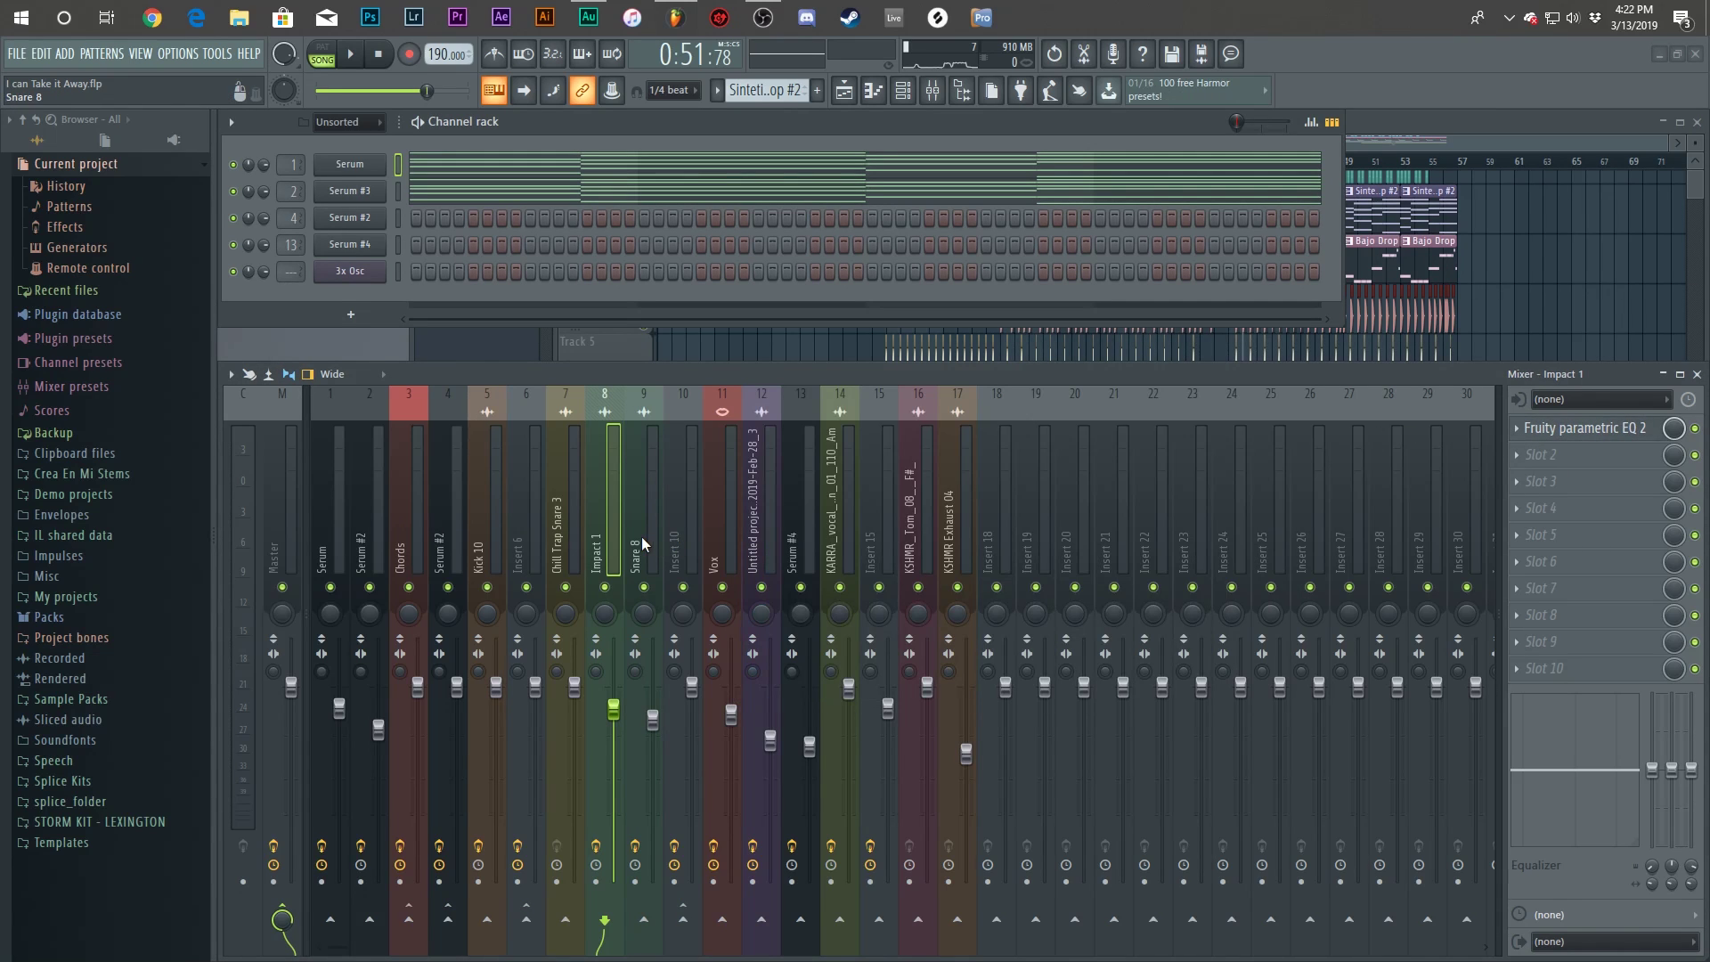
key("F5")
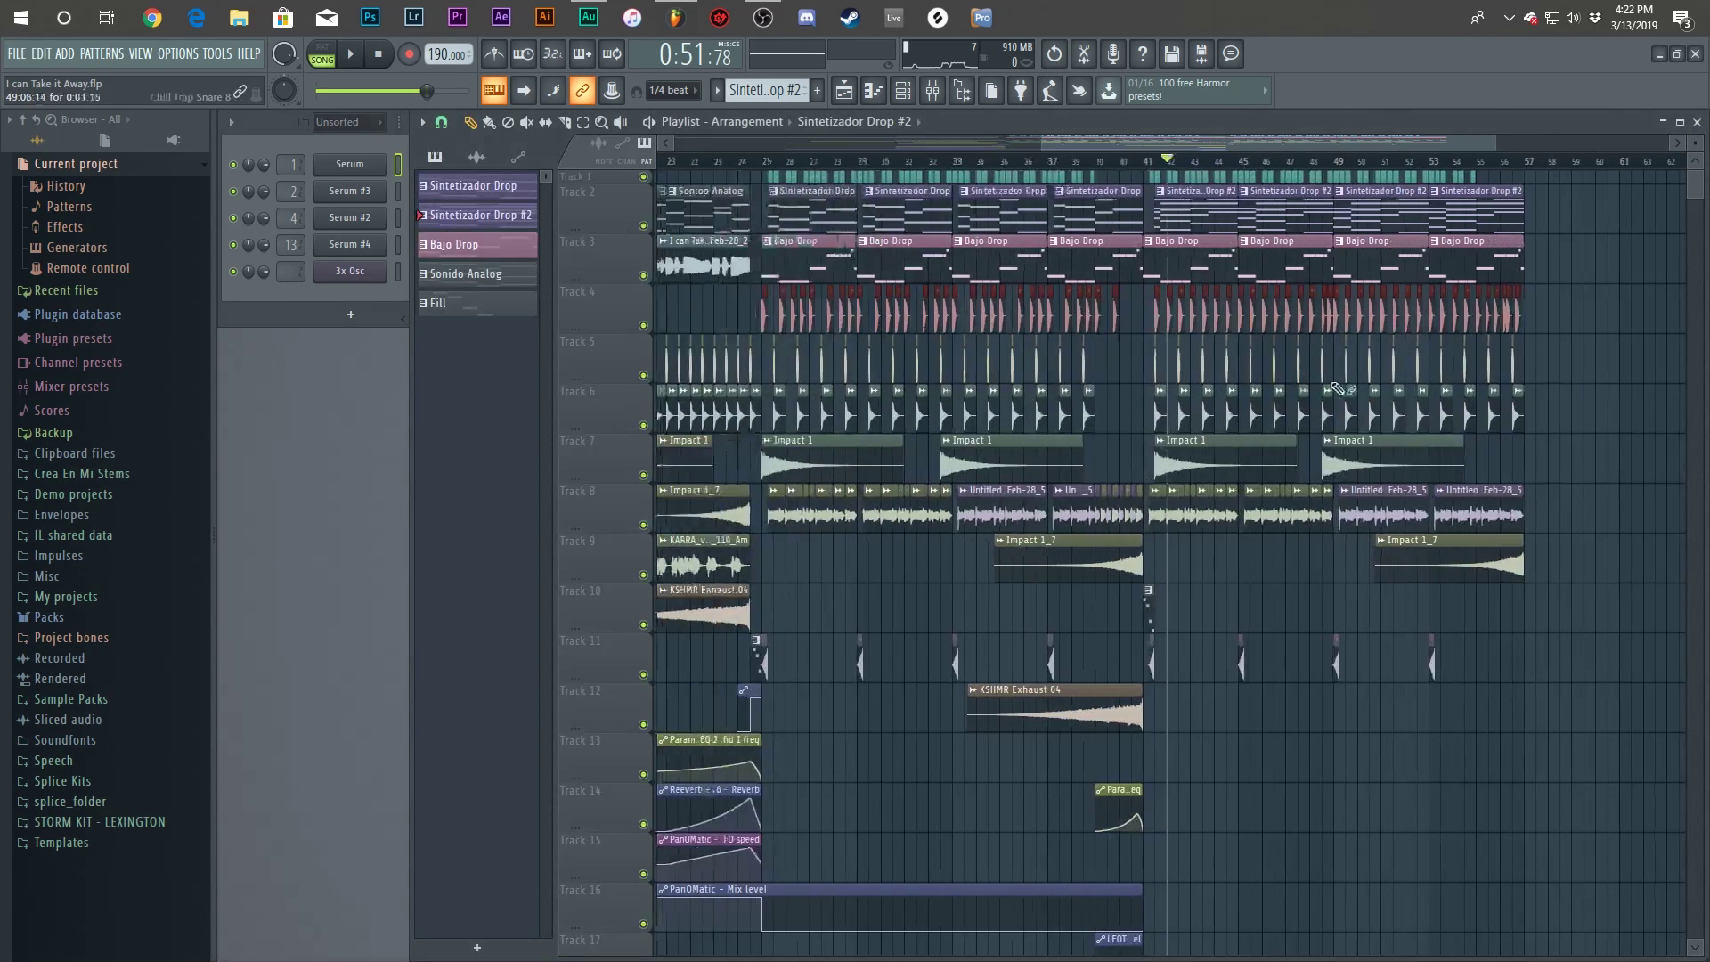
Solo Tracks 5 and 6 and set the playlist loop to bar 25.
scroll(1351, 389, "up", 2)
right_click(642, 375)
left_click(643, 425)
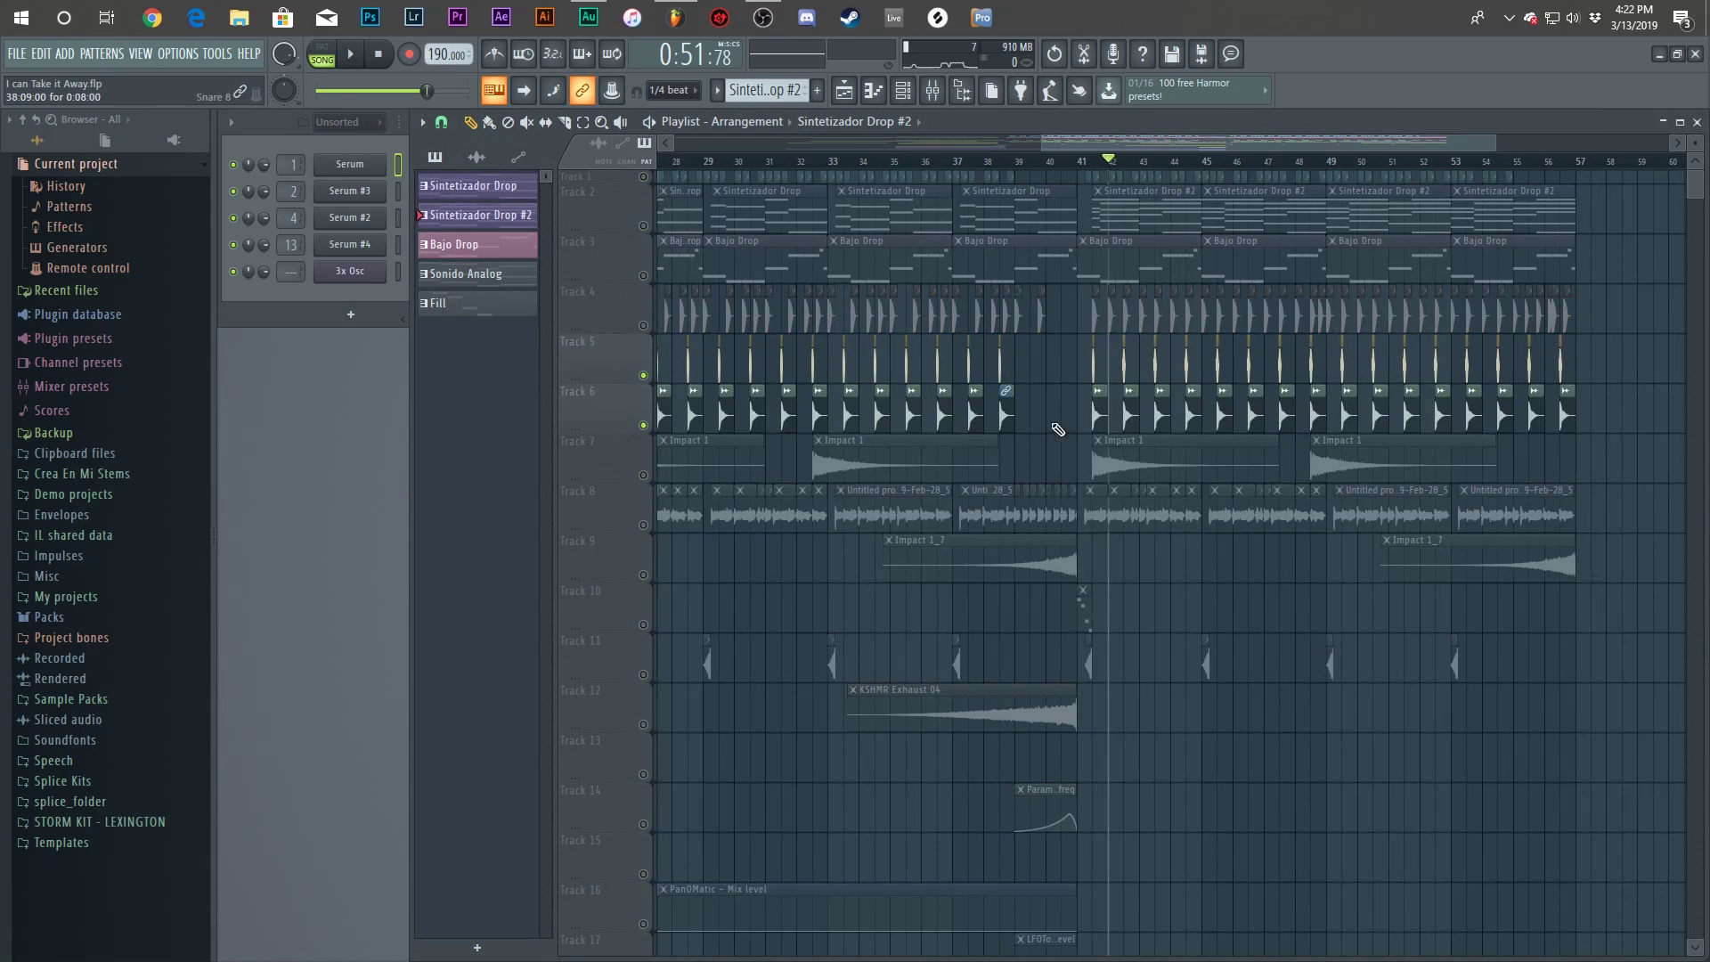
scroll(1030, 426, "left", 3)
scroll(1007, 372, "up", 4)
left_click_drag(900, 162, 1006, 333)
Inspect the Chill Trap Snare 3 and Snare 8 clips in bar 25, opening the Snare 8 sample settings.
scroll(918, 392, "up", 3)
scroll(996, 367, "up", 5)
double_click(1014, 358)
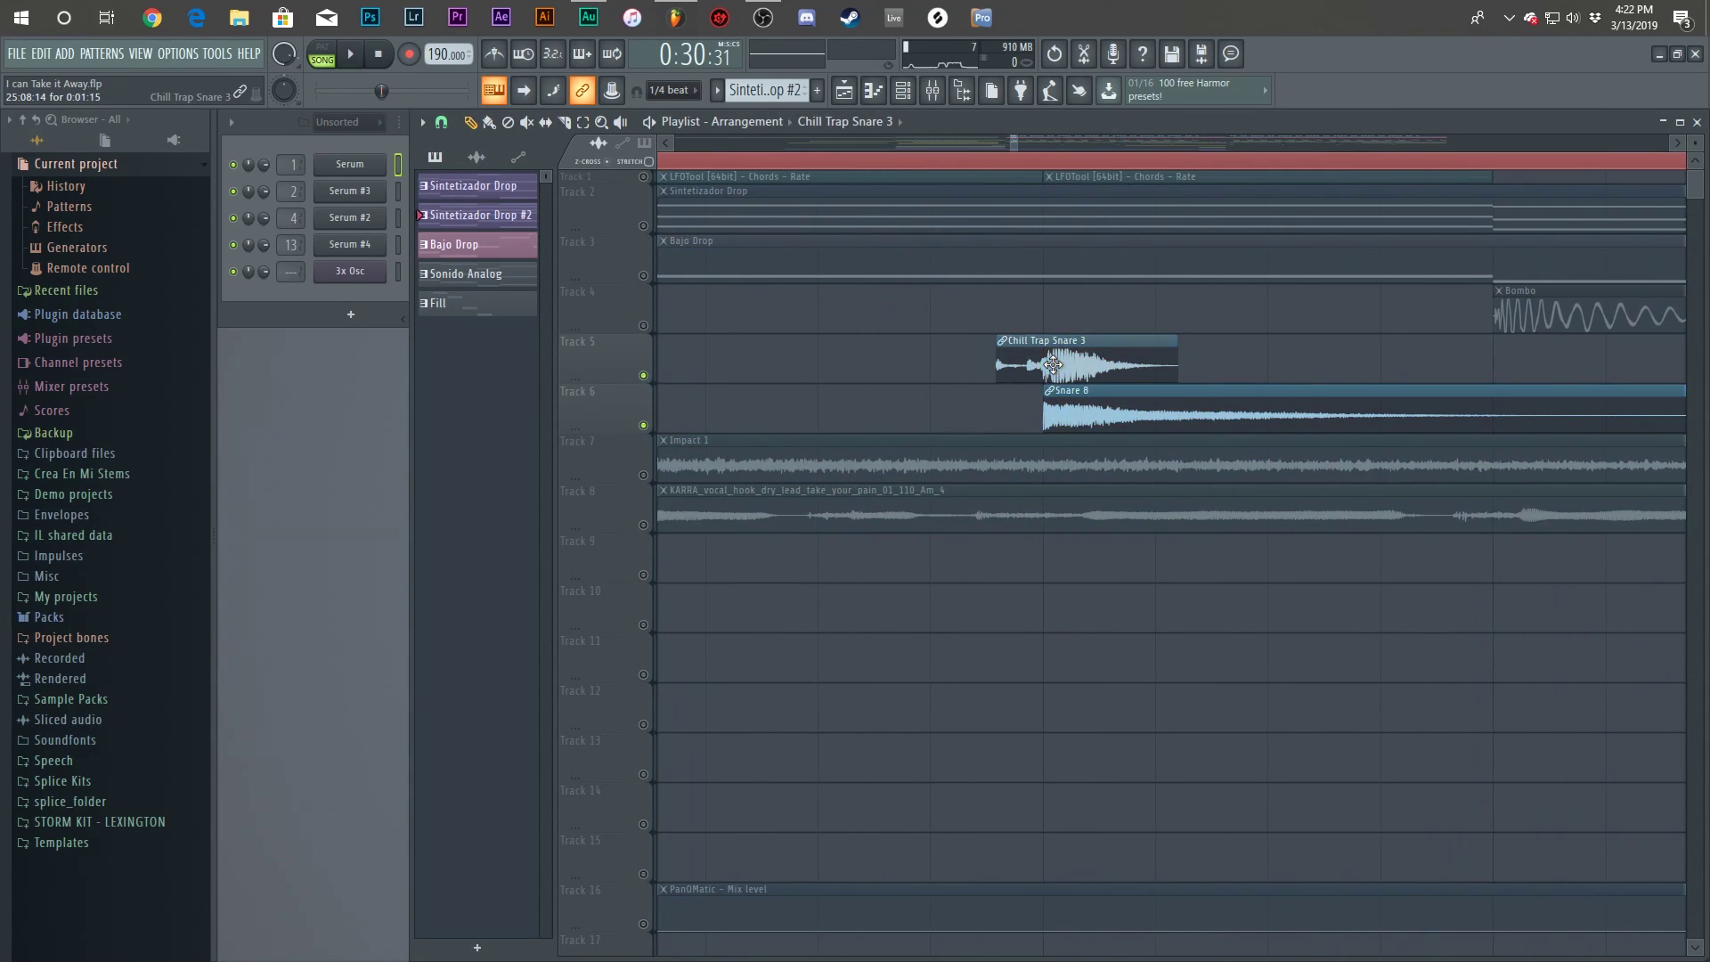
key("Escape")
scroll(1043, 408, "down", 4)
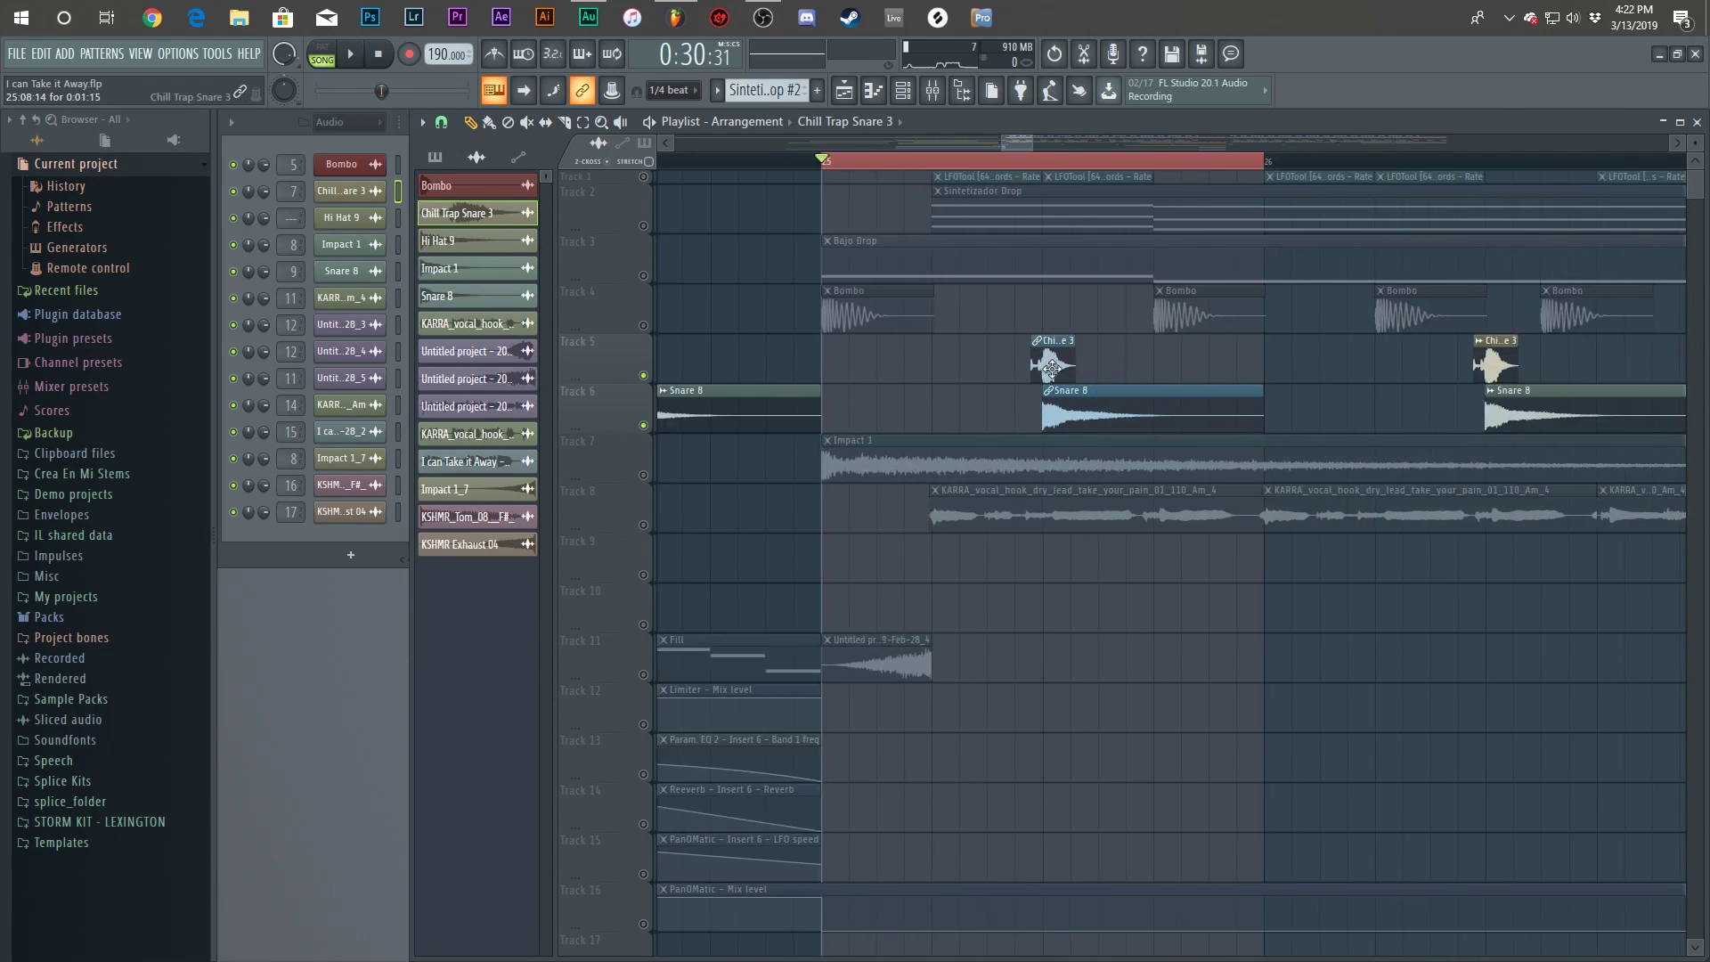
scroll(1077, 408, "up", 5)
double_click(1078, 408)
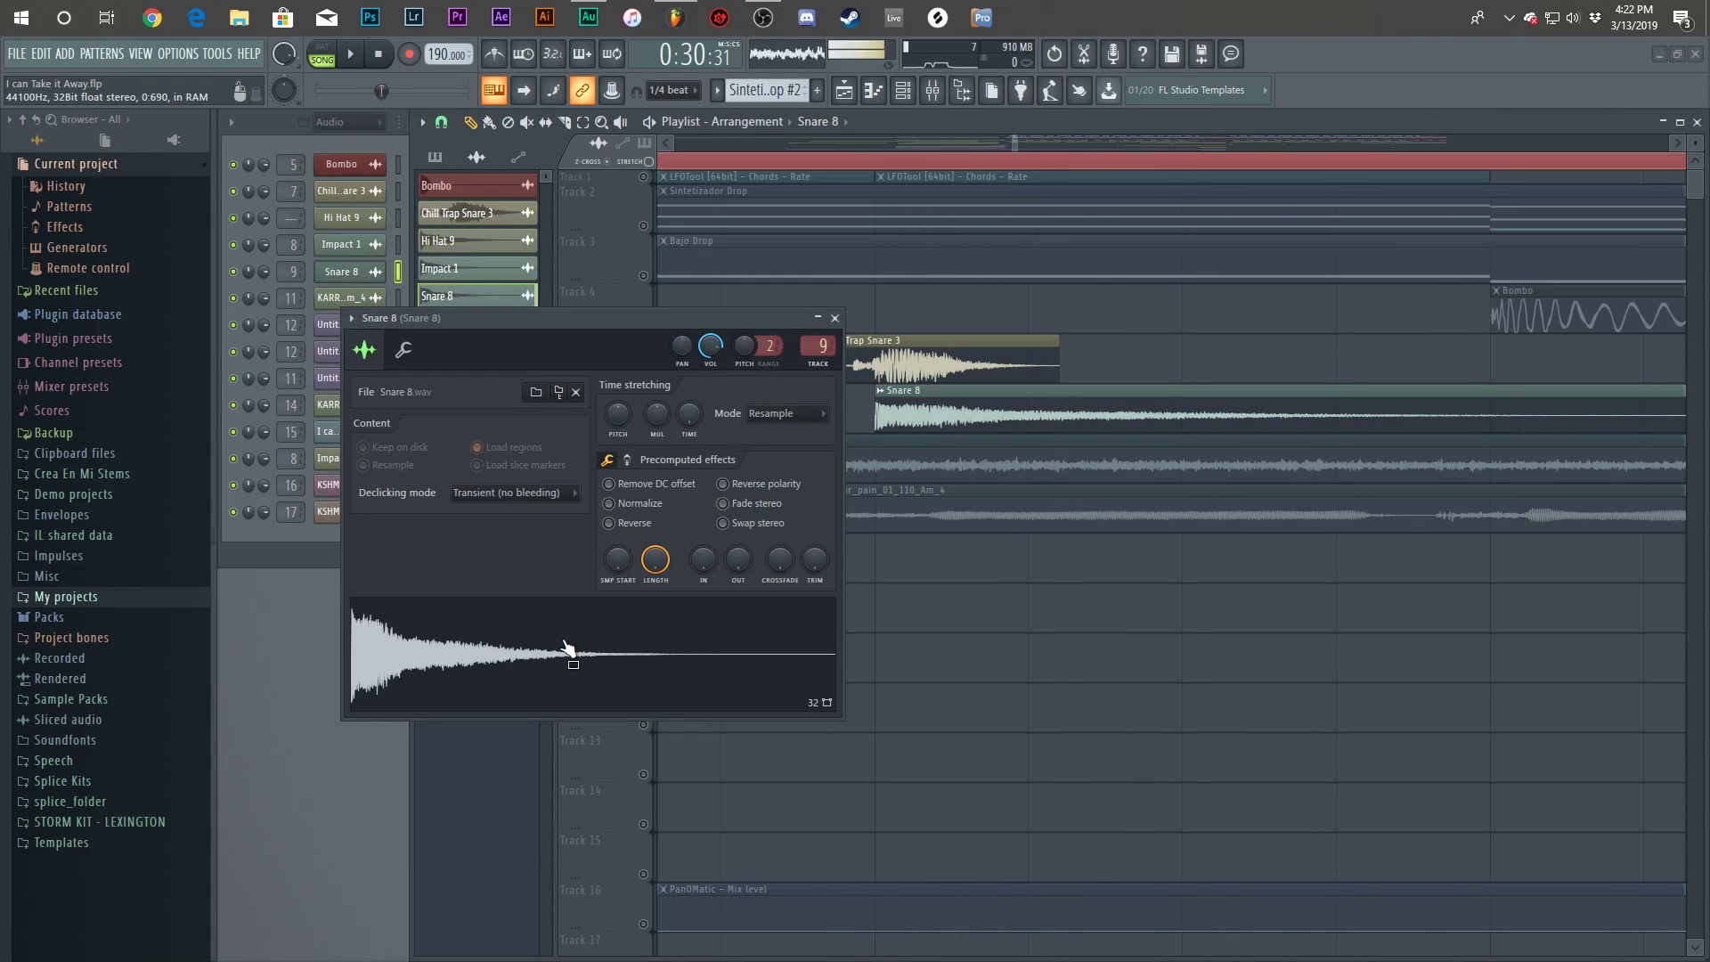
Review the Fruity Reeverb and Fruity parametric EQ 2 on the Snare 8 mixer track.
left_click(932, 90)
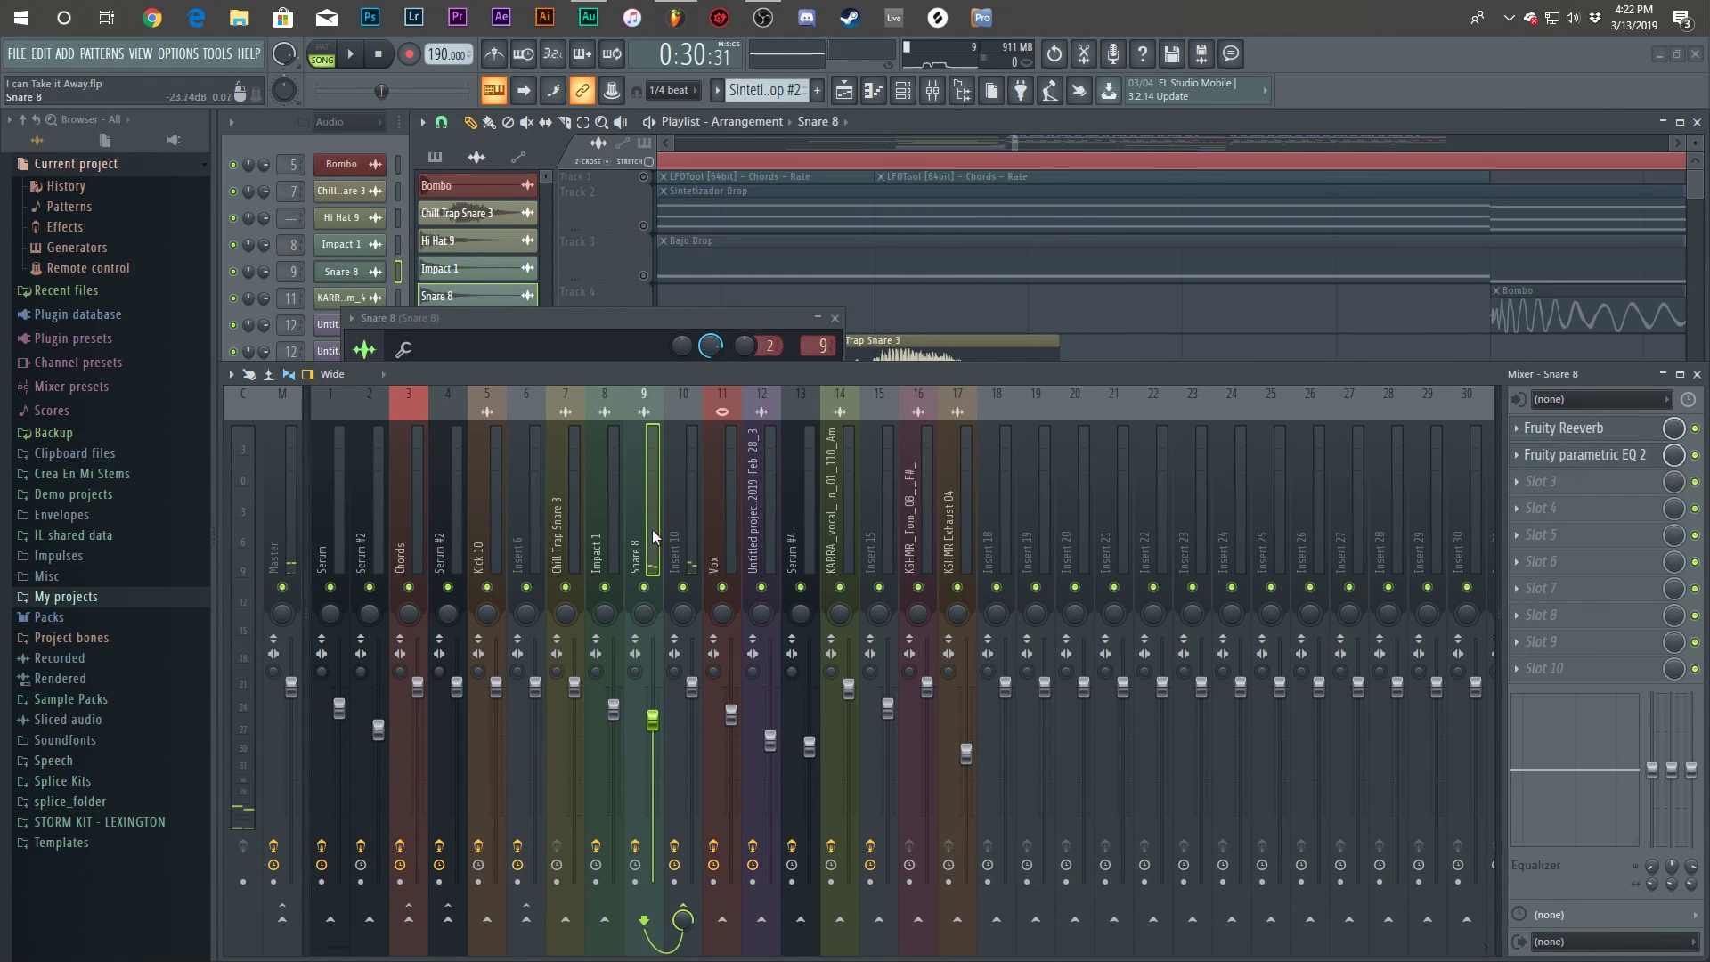
left_click(1565, 427)
left_click(1657, 452)
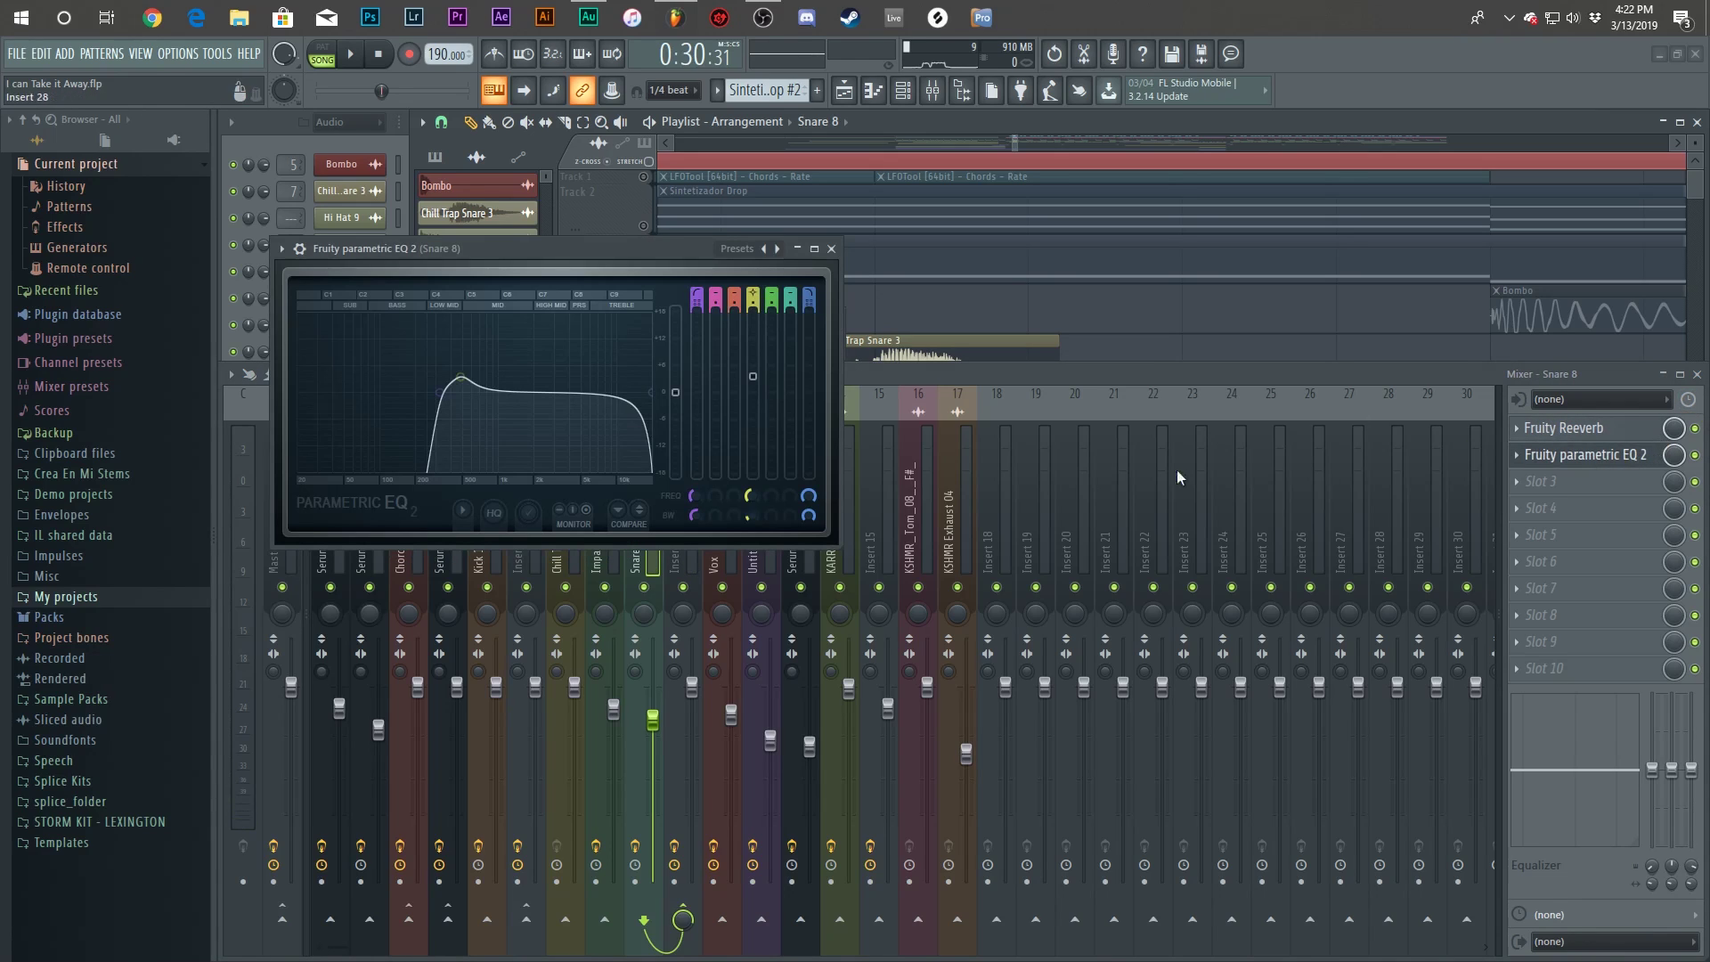
left_click_drag(464, 384, 471, 395)
left_click(1597, 453)
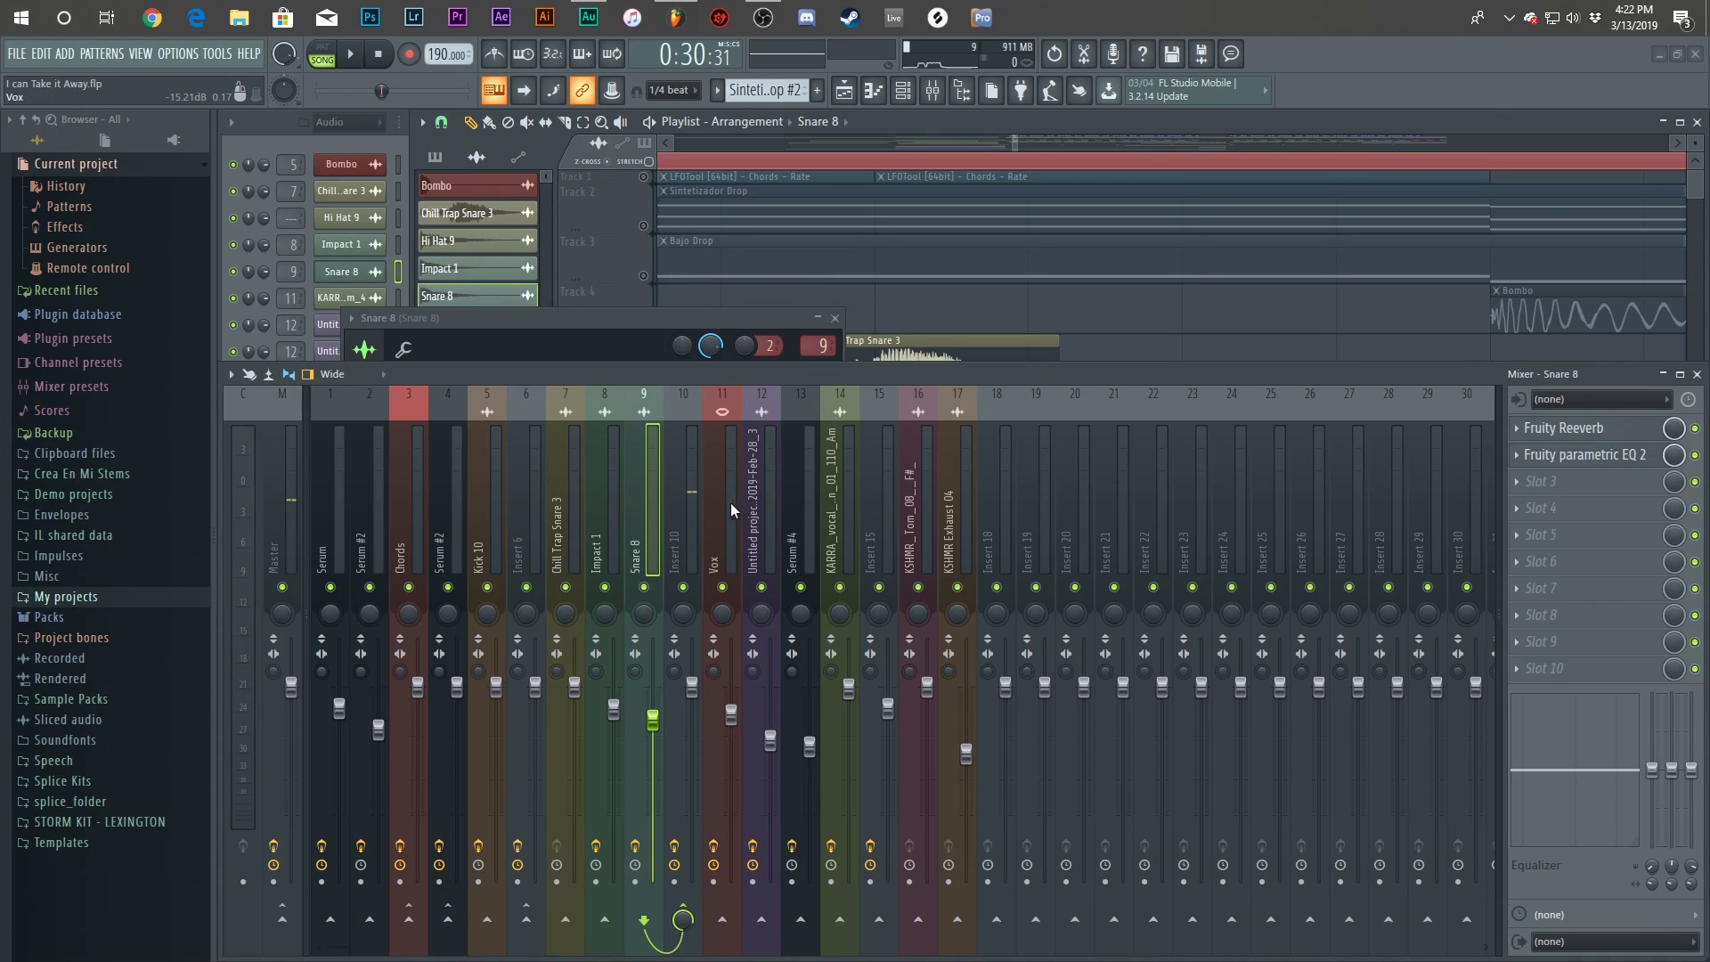
Review Maximus on the Insert 10 mixer track while playing the snares, close the Snare 8 sample settings and return to the playlist.
left_click(686, 499)
left_click(1548, 428)
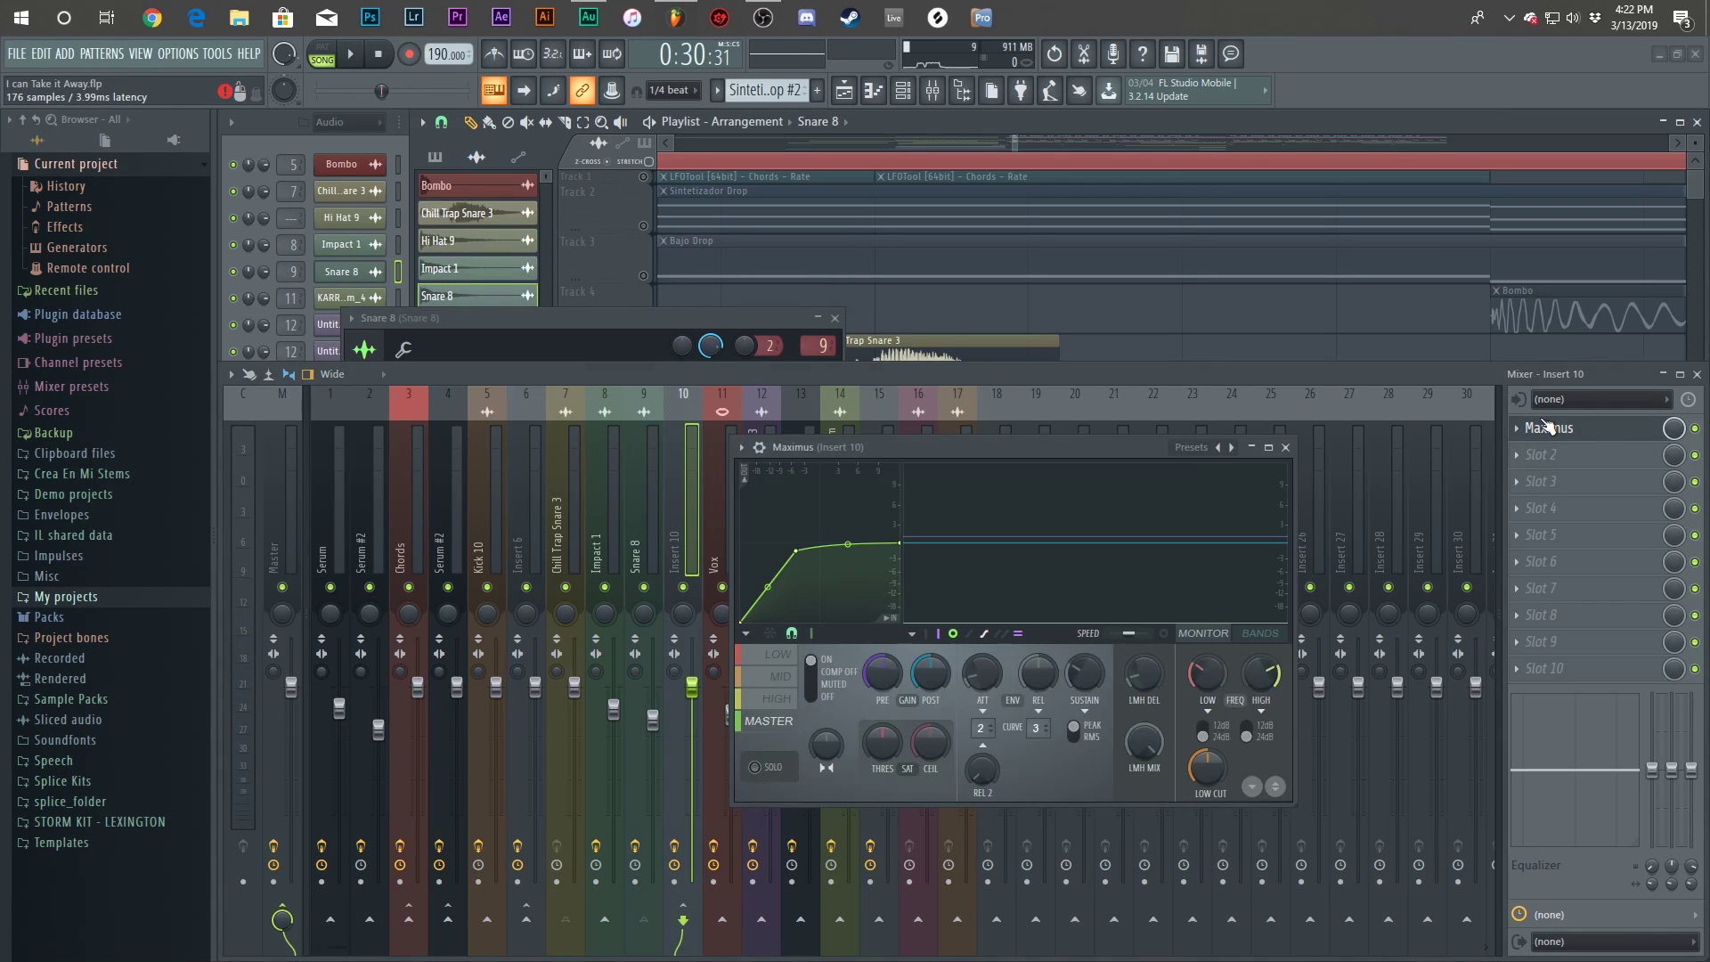
left_click_drag(839, 434, 705, 397)
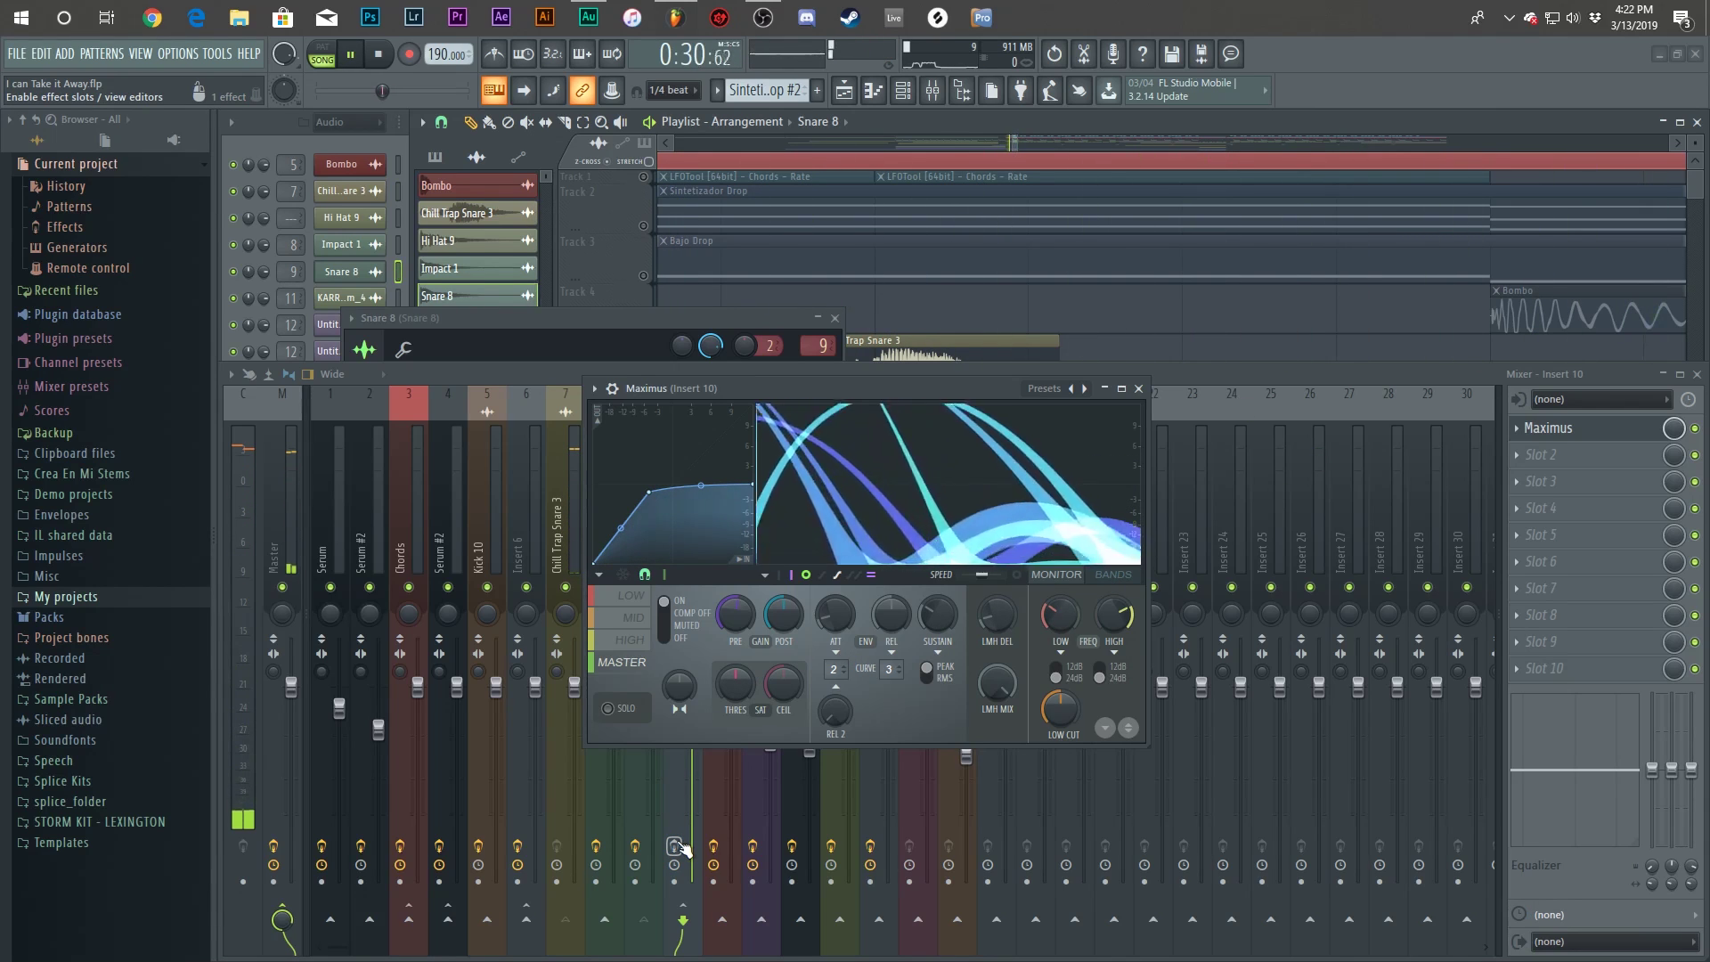
key("space")
left_click(1139, 388)
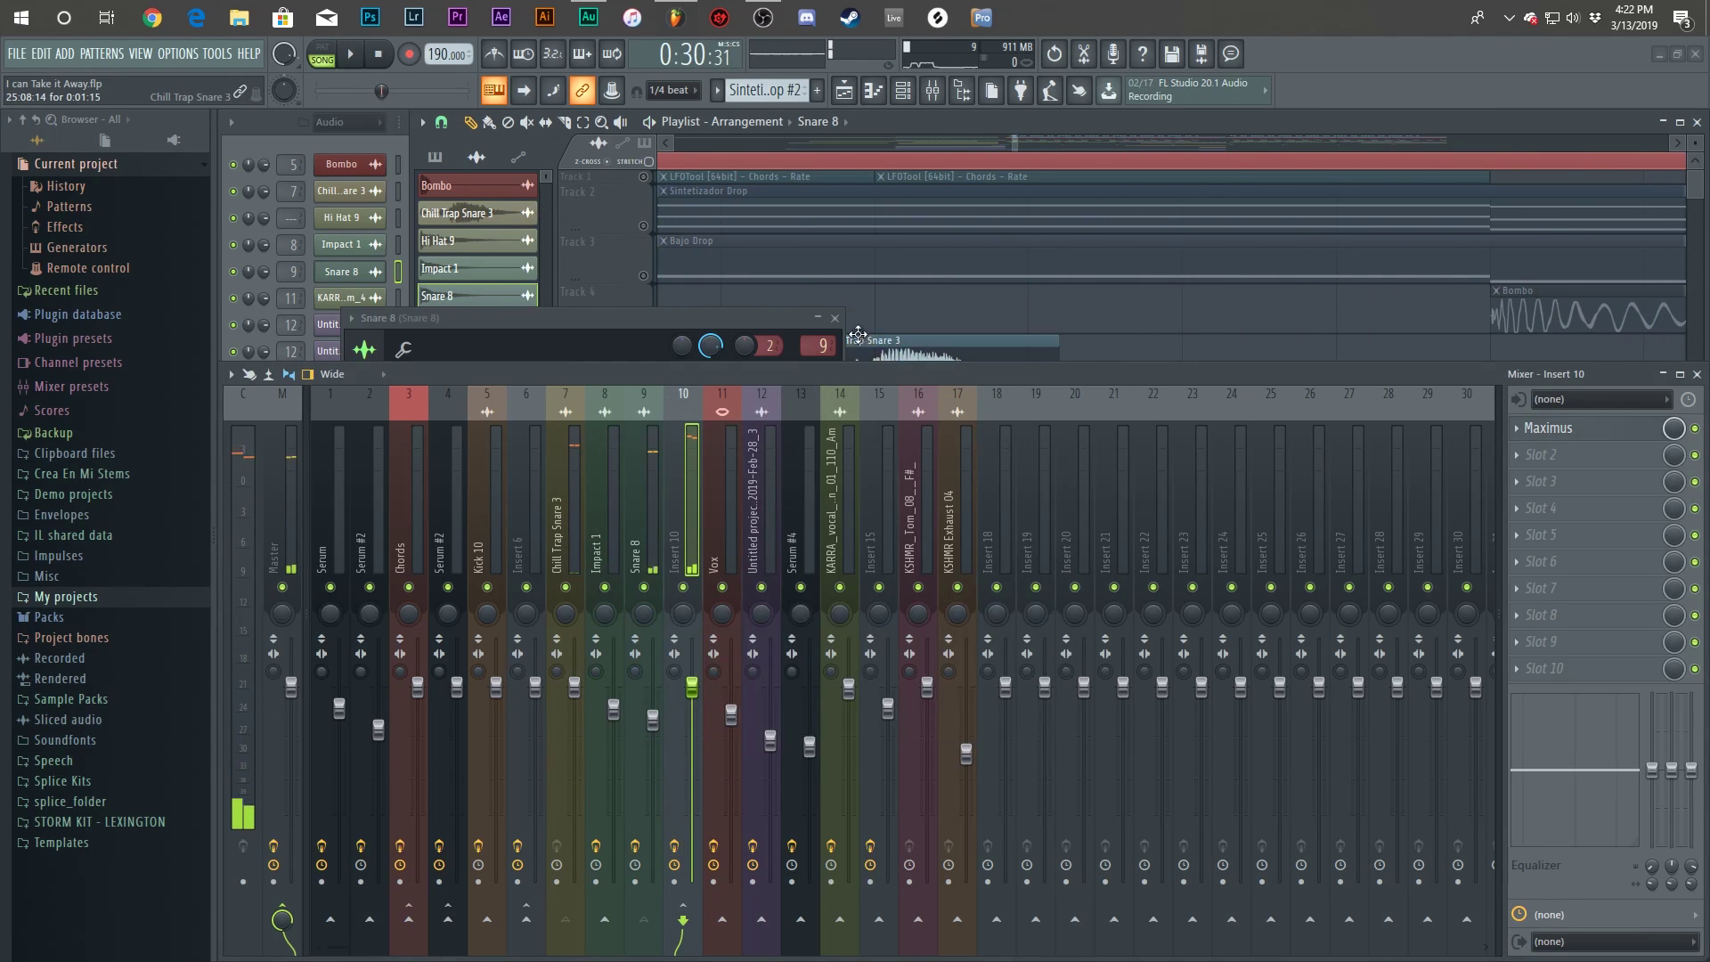
left_click(835, 318)
key("F9")
Clear the playlist's time selection and unsolo the tracks so that all of them are active.
scroll(962, 383, "down", 6)
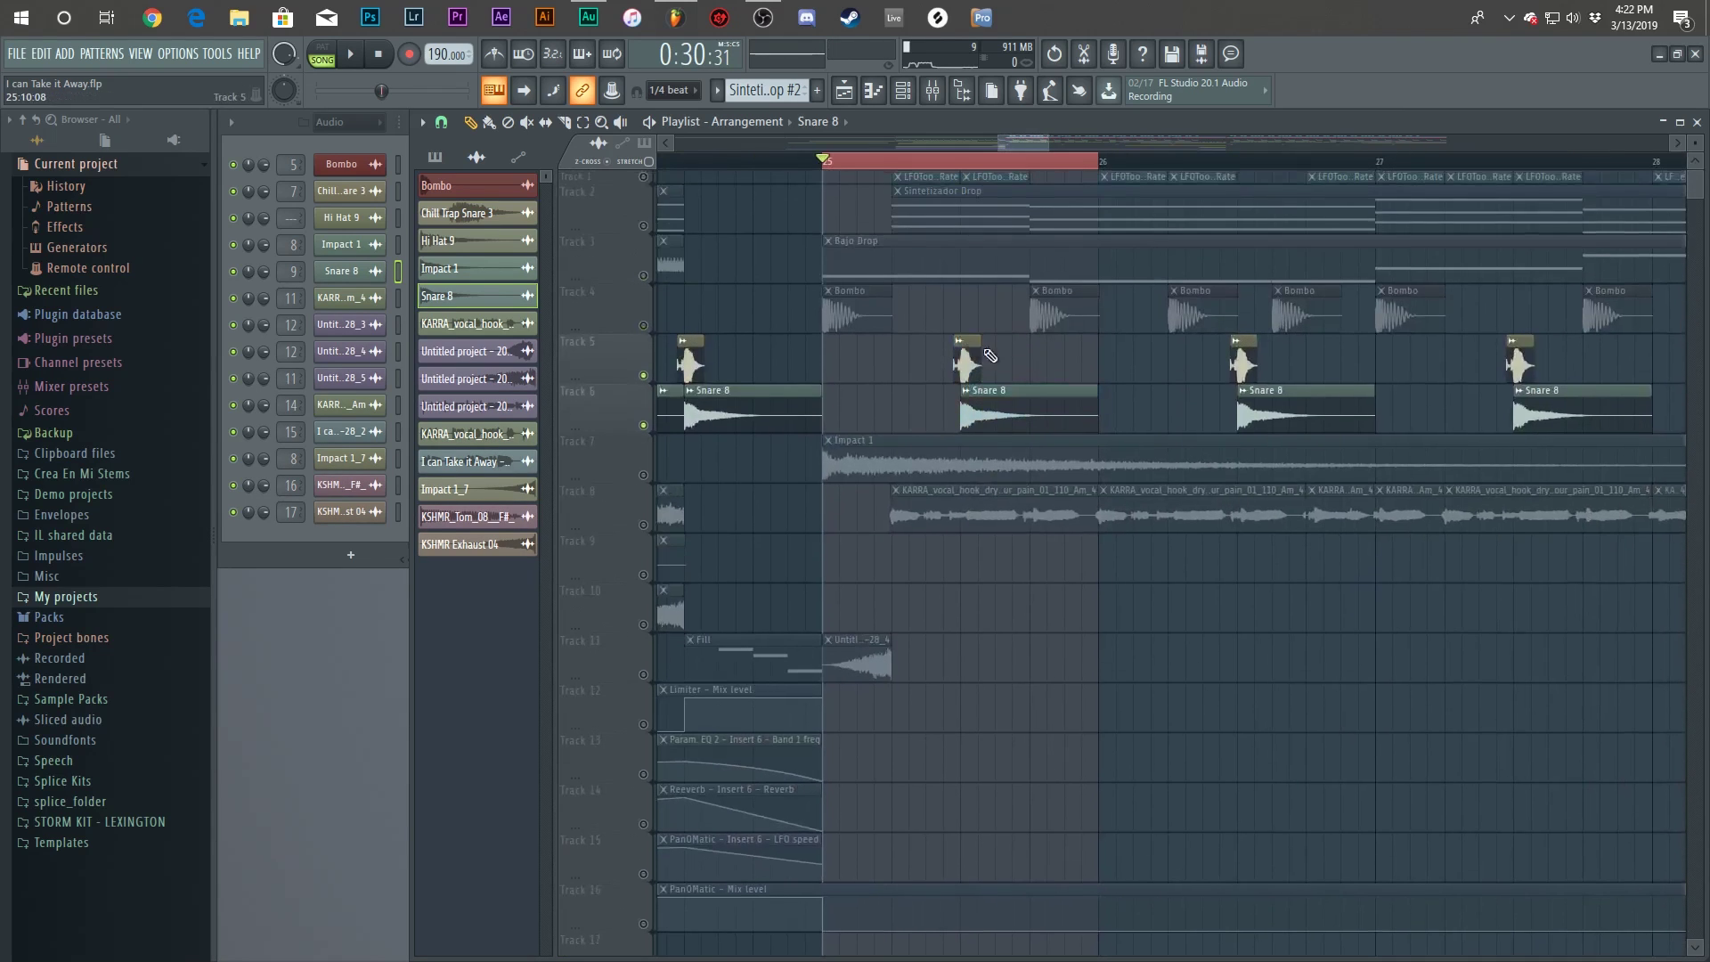
key("ctrl+d")
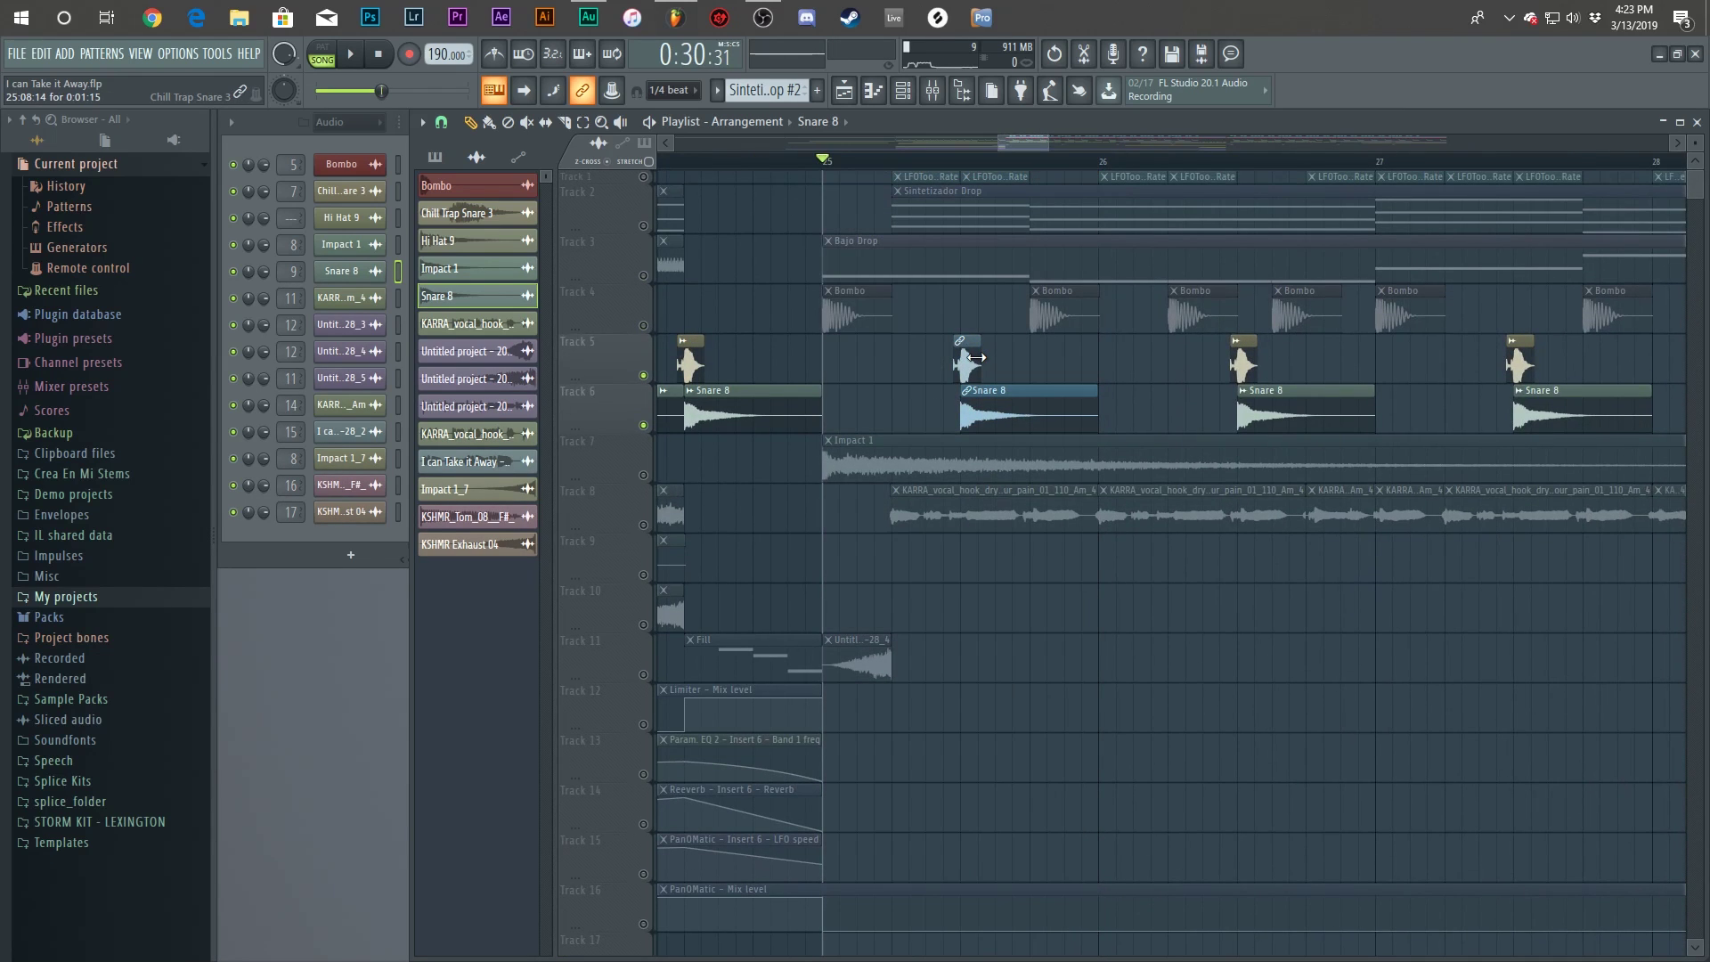
scroll(663, 332, "down", 8)
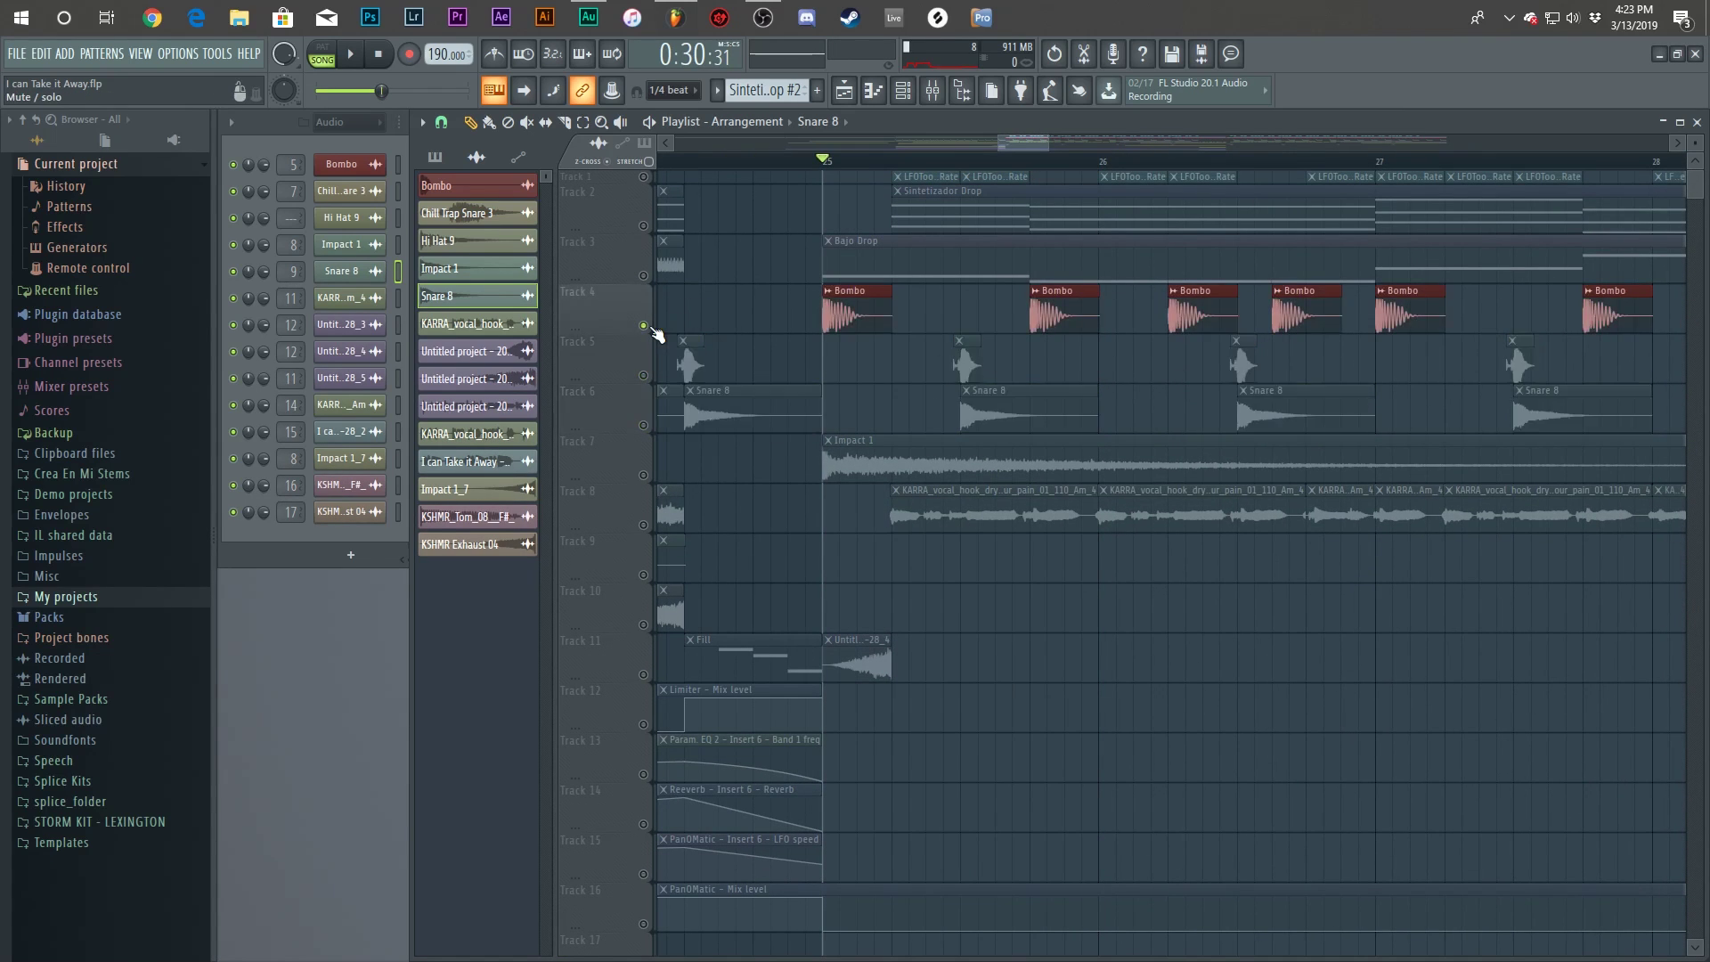
scroll(1222, 456, "down", 5)
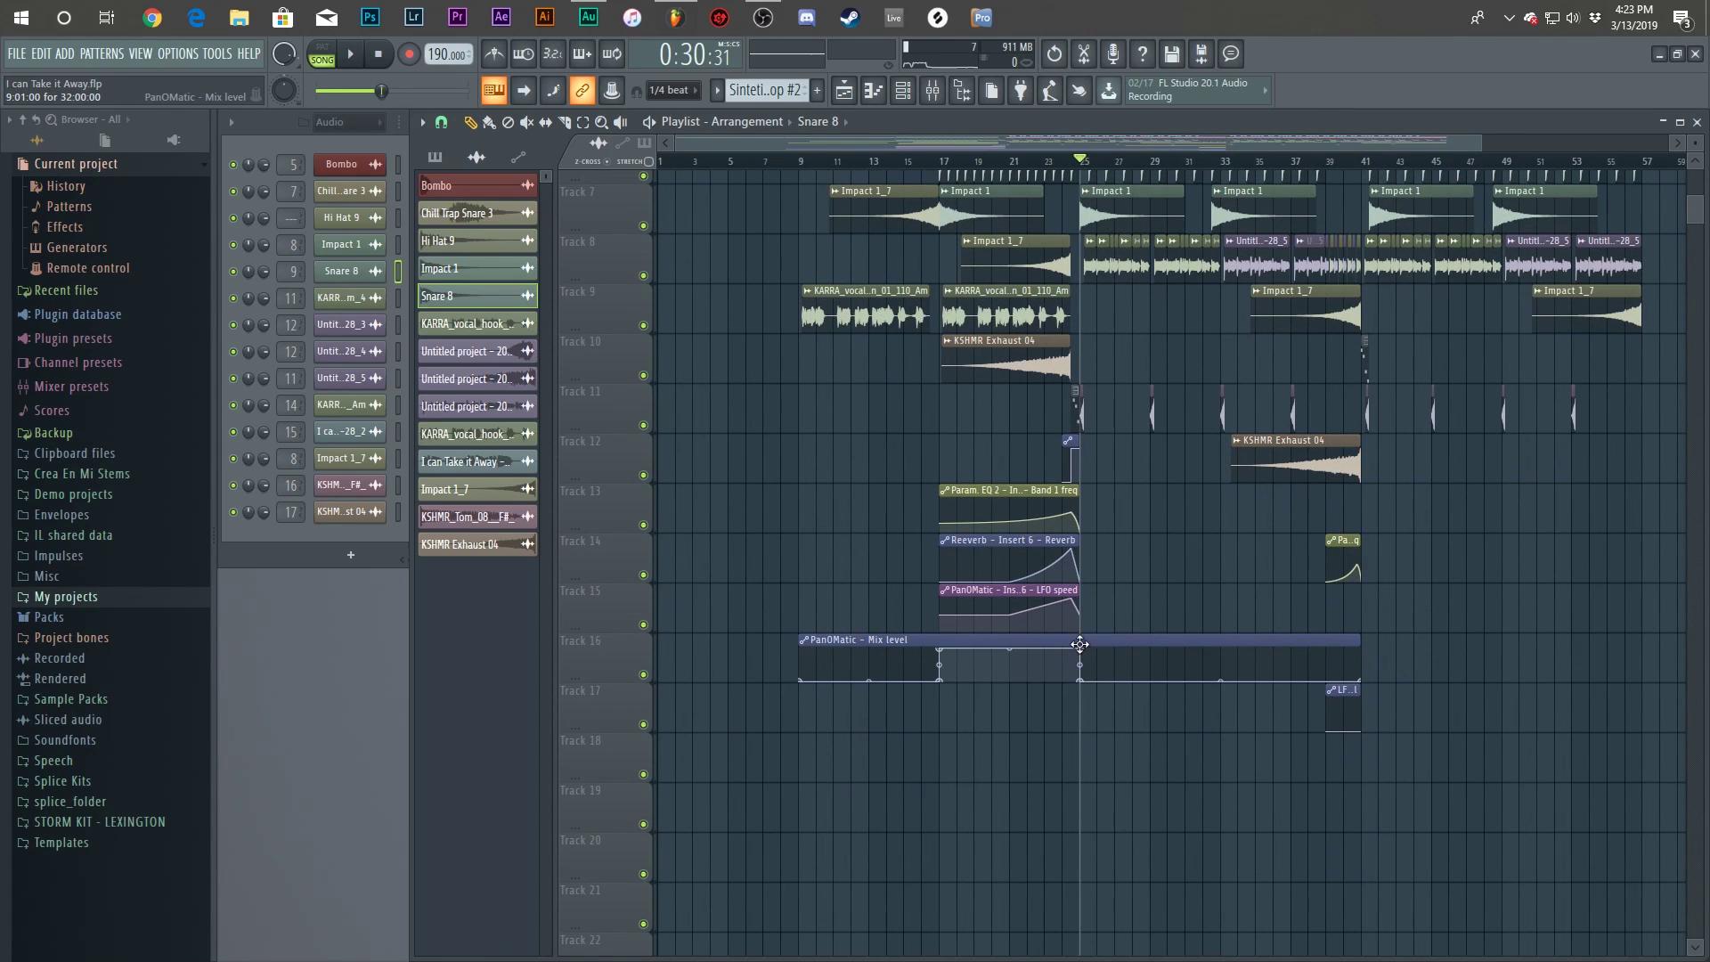
scroll(977, 298, "up", 3)
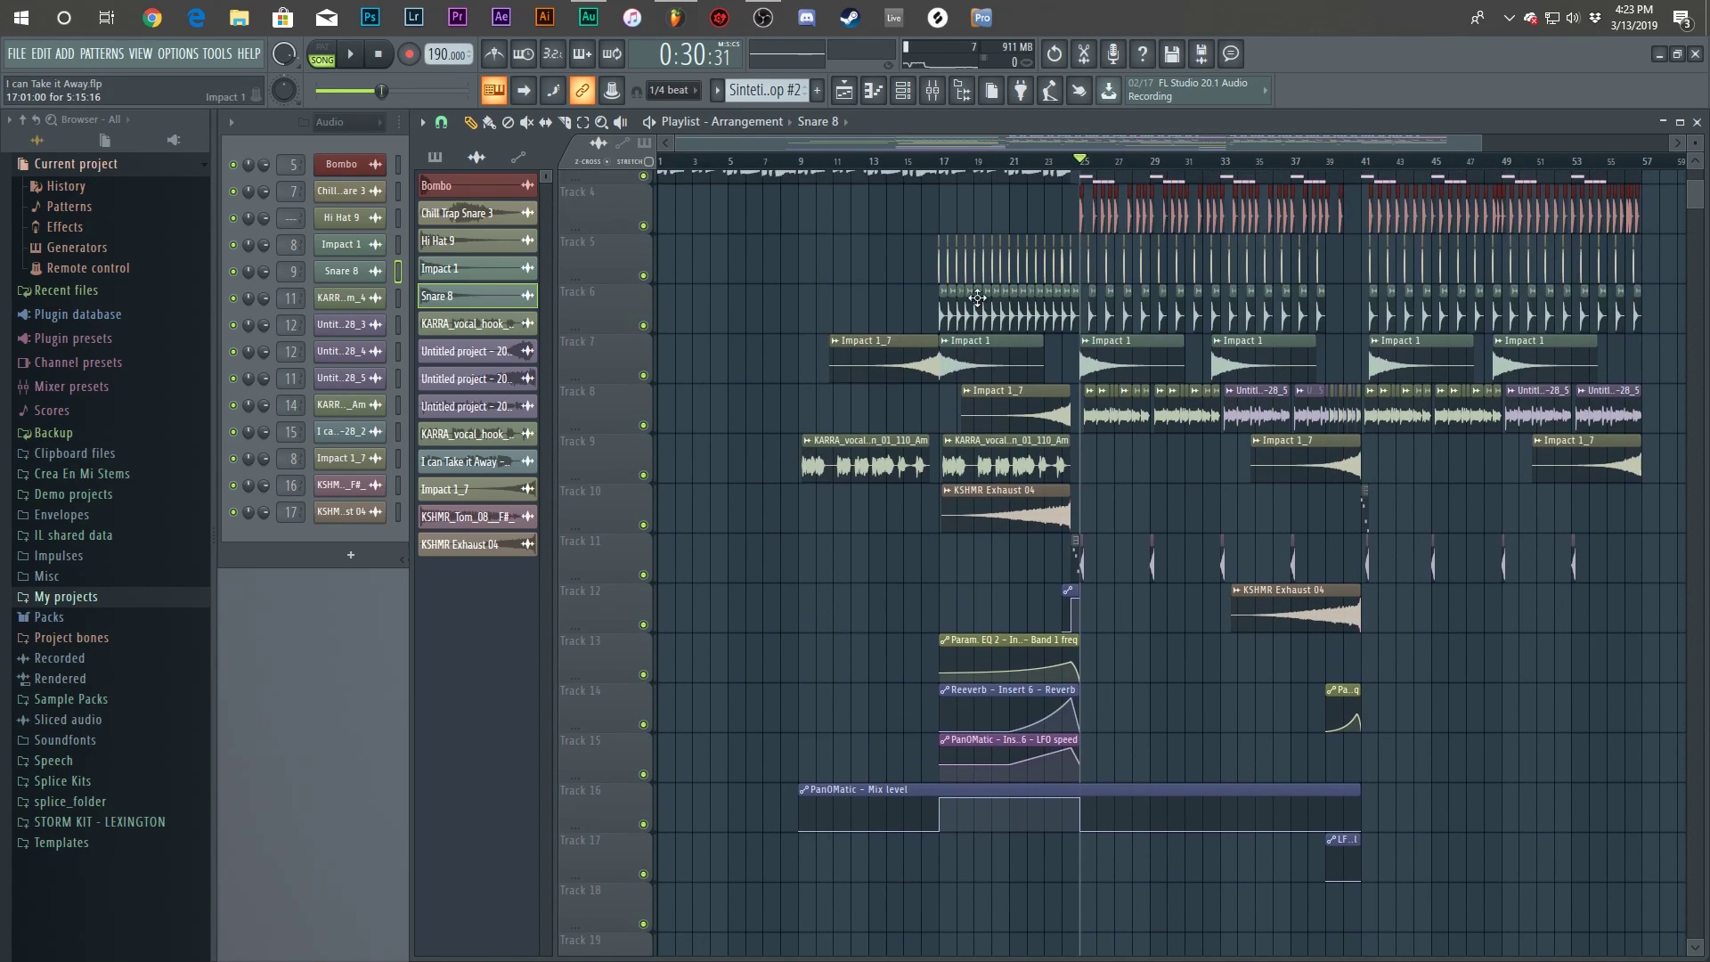
Play the transition from bar 40 into the second drop at bar 41.
scroll(1429, 842, "up", 5, "ctrl")
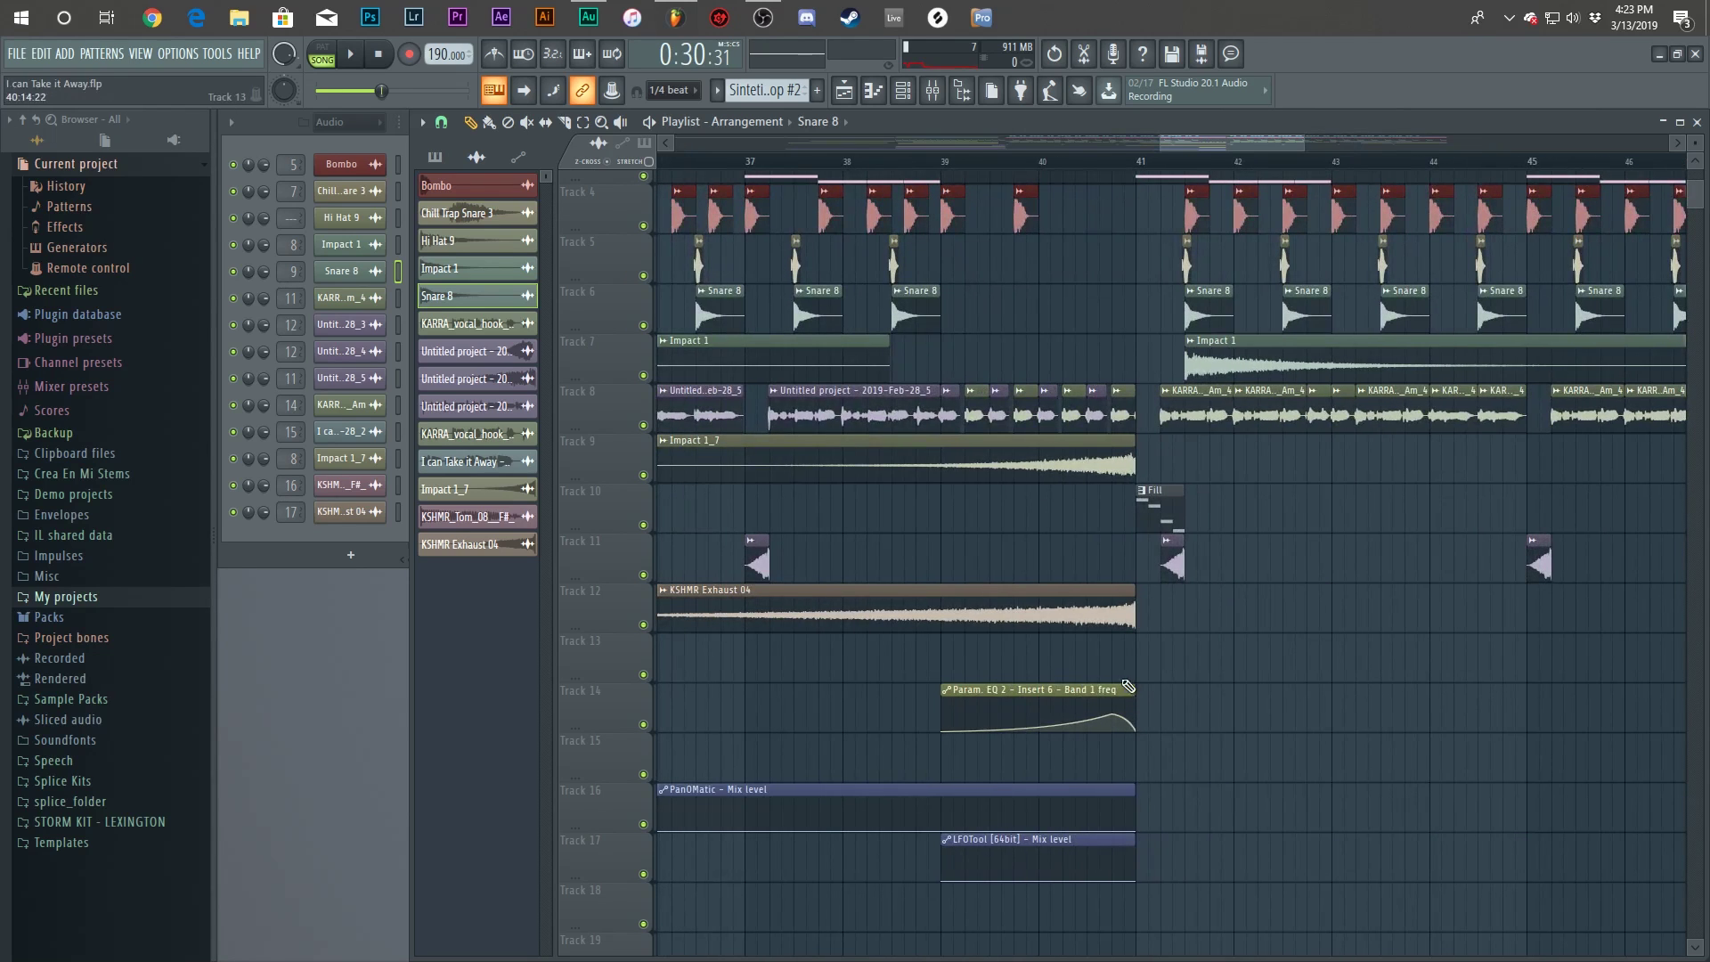
scroll(1013, 189, "up", 3)
left_click(1041, 164)
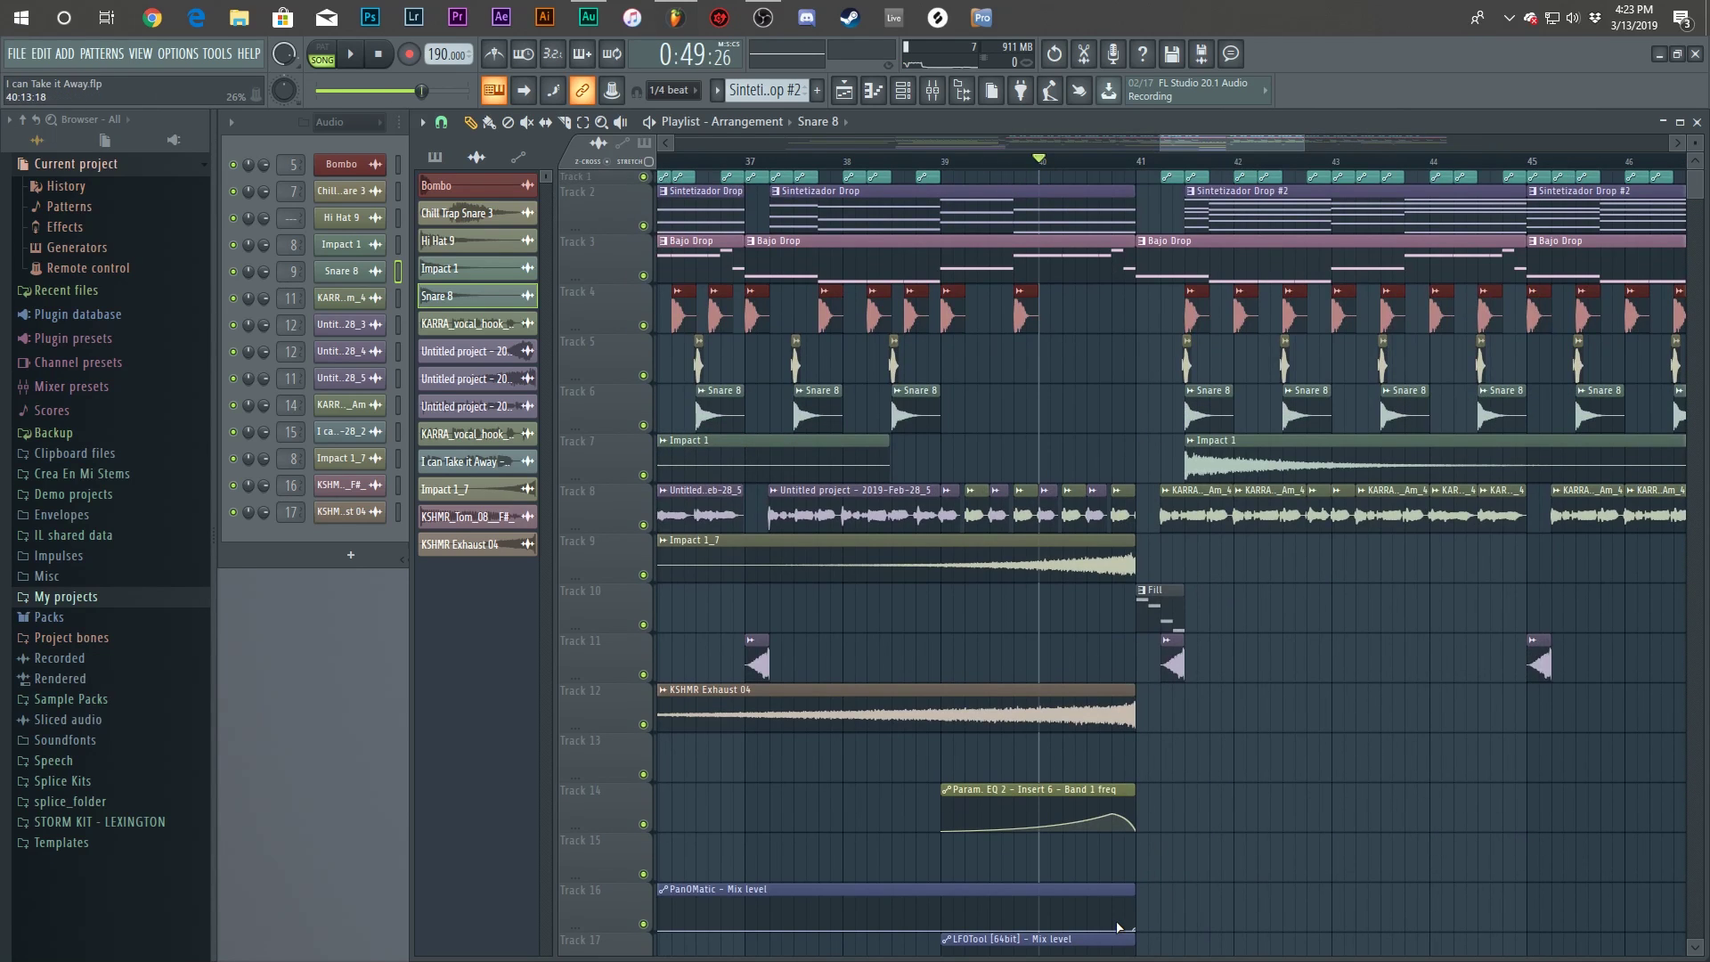
key("space")
scroll(1196, 785, "down", 3, "ctrl")
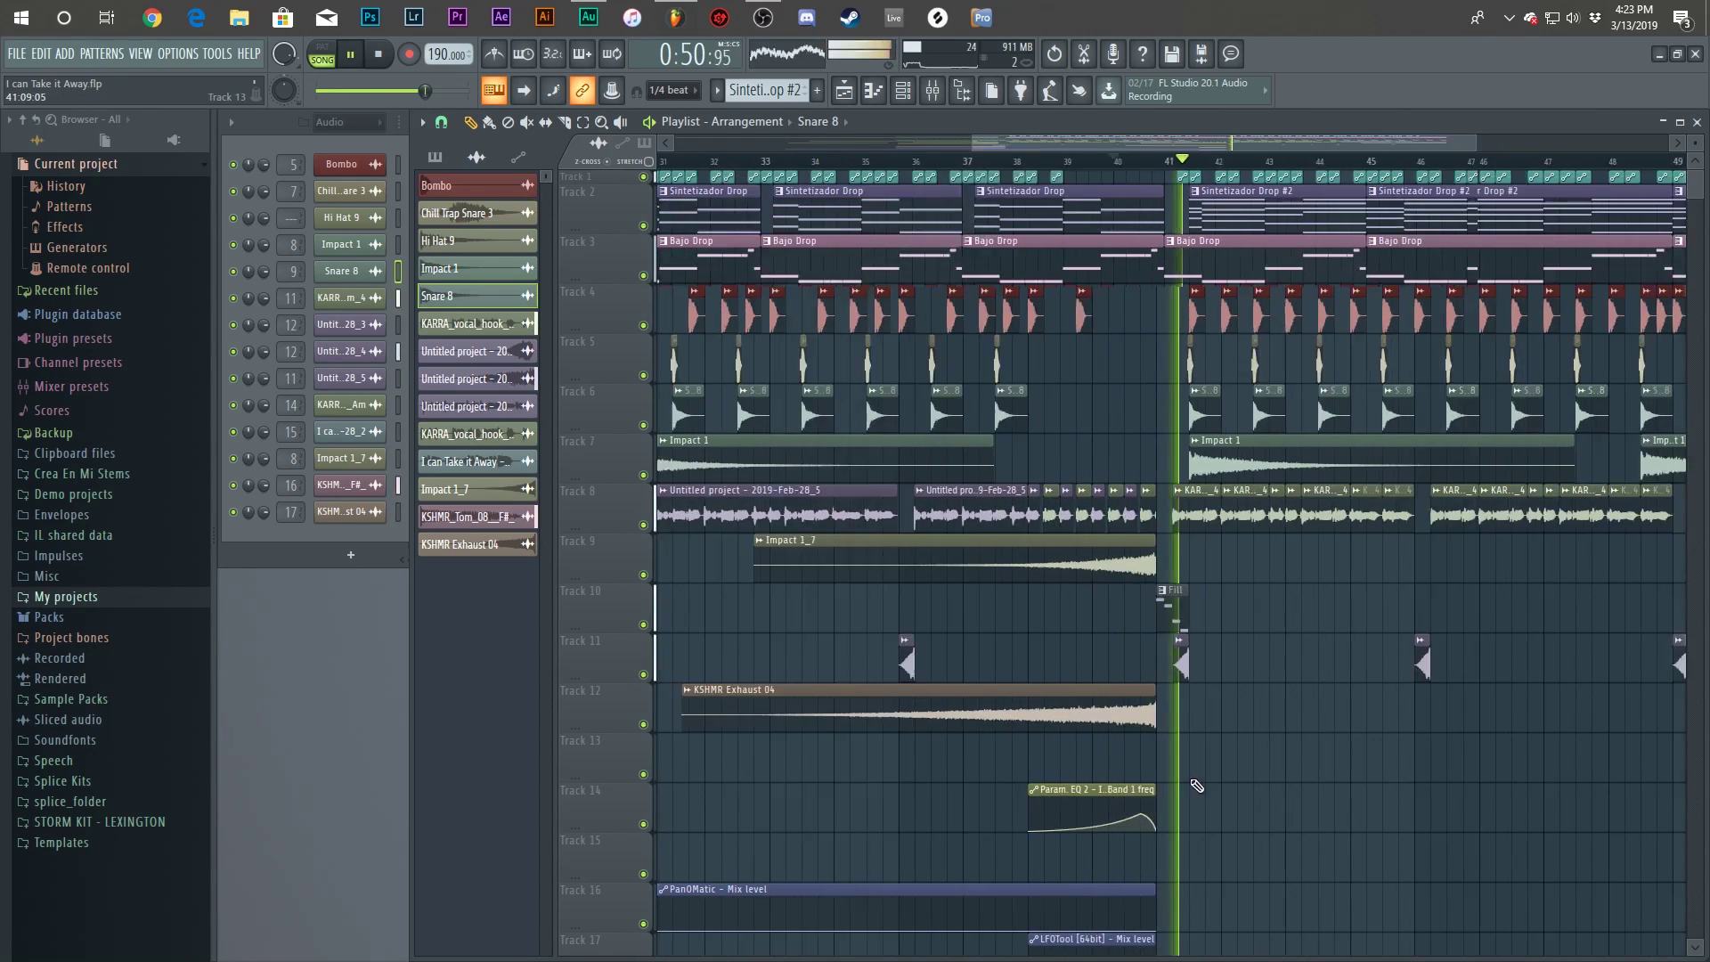
scroll(1196, 785, "down", 4, "ctrl")
key("space")
Place the playhead before the first drop and inspect Maximus on the Master track, including its mastering presets.
left_click(974, 163)
key("F9")
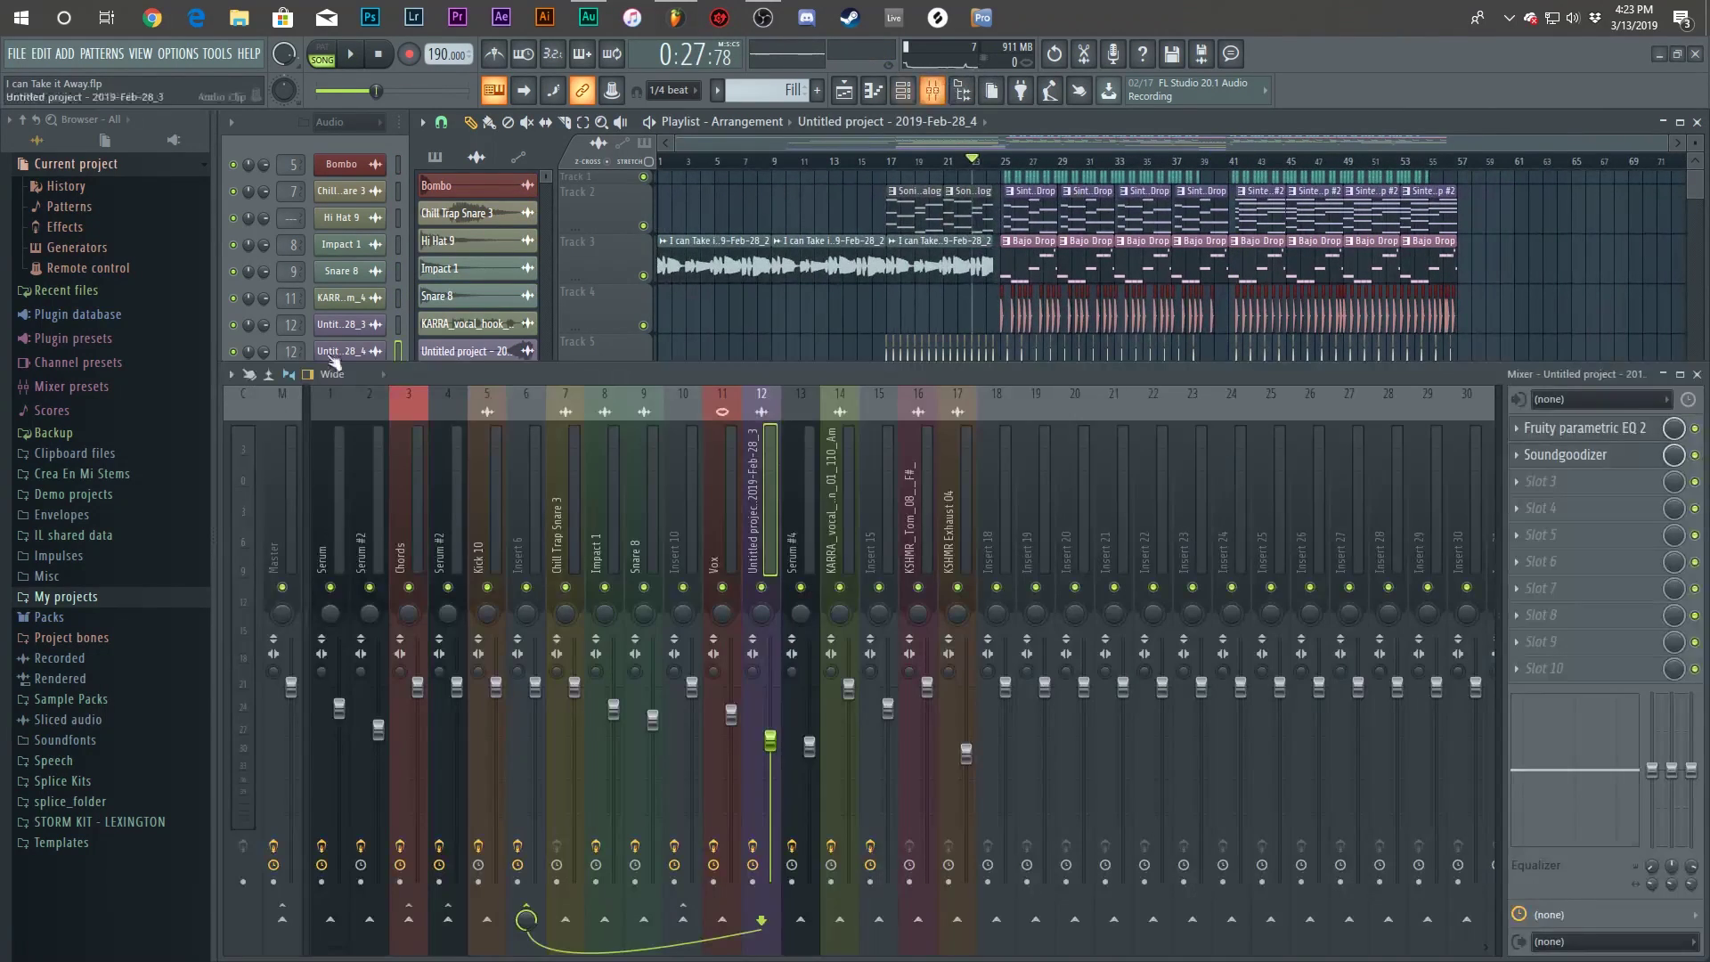
left_click(267, 450)
left_click(1549, 668)
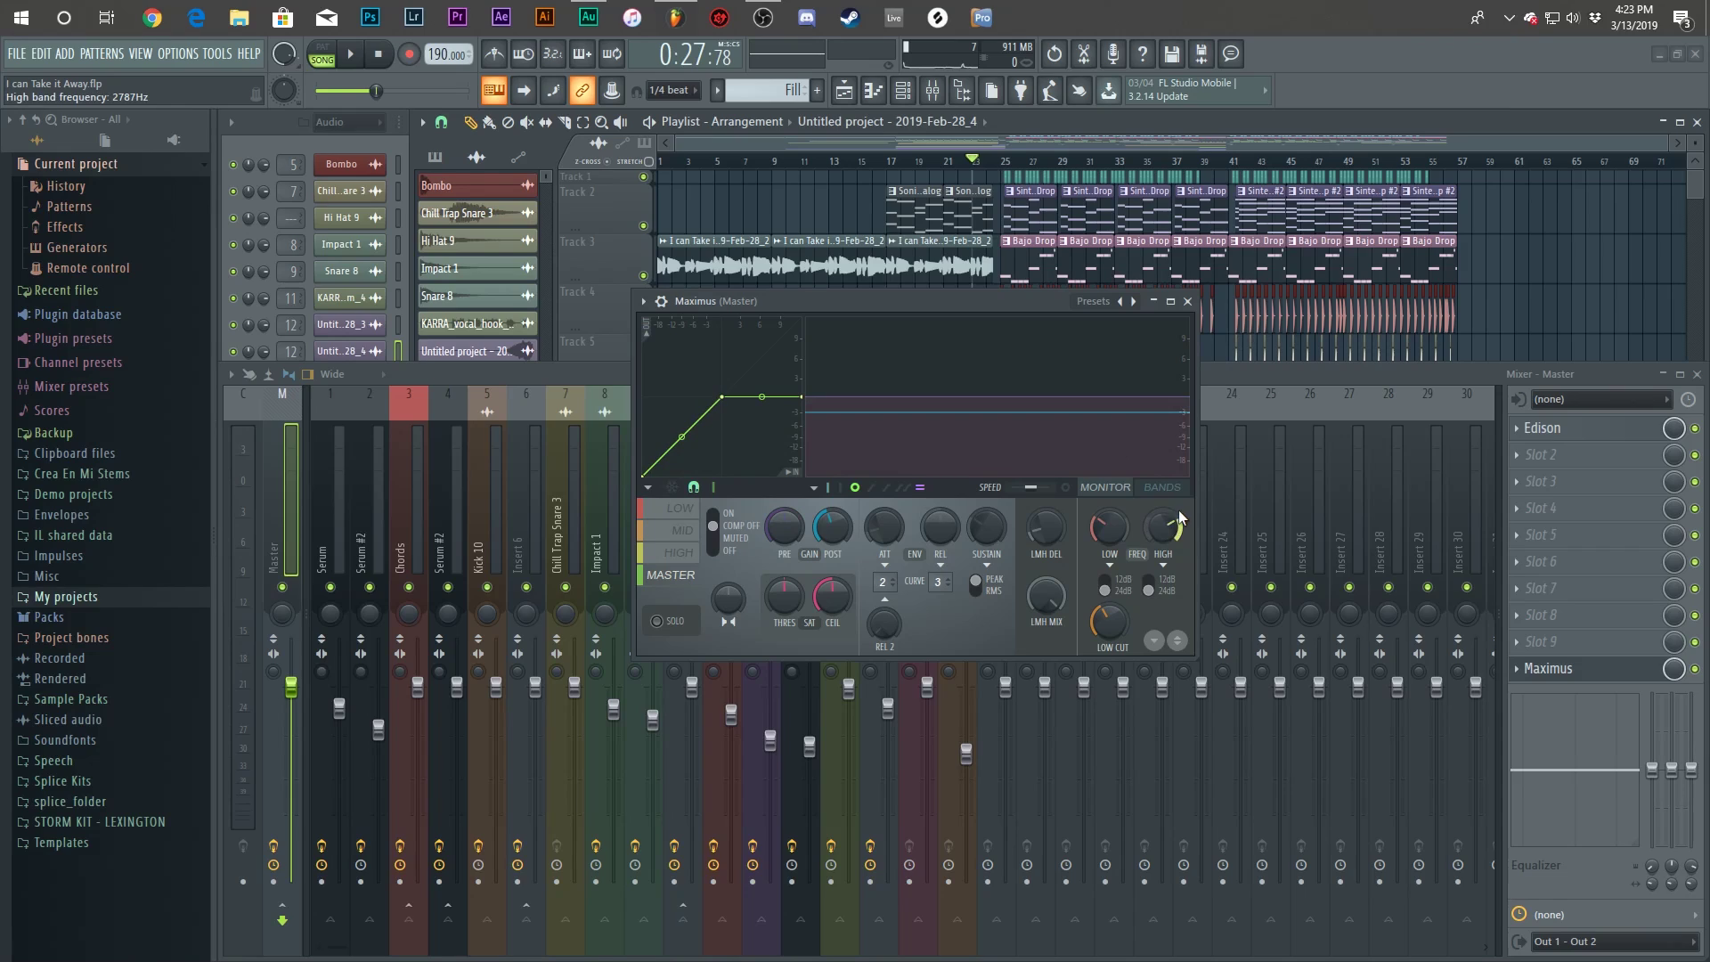
left_click(1109, 301)
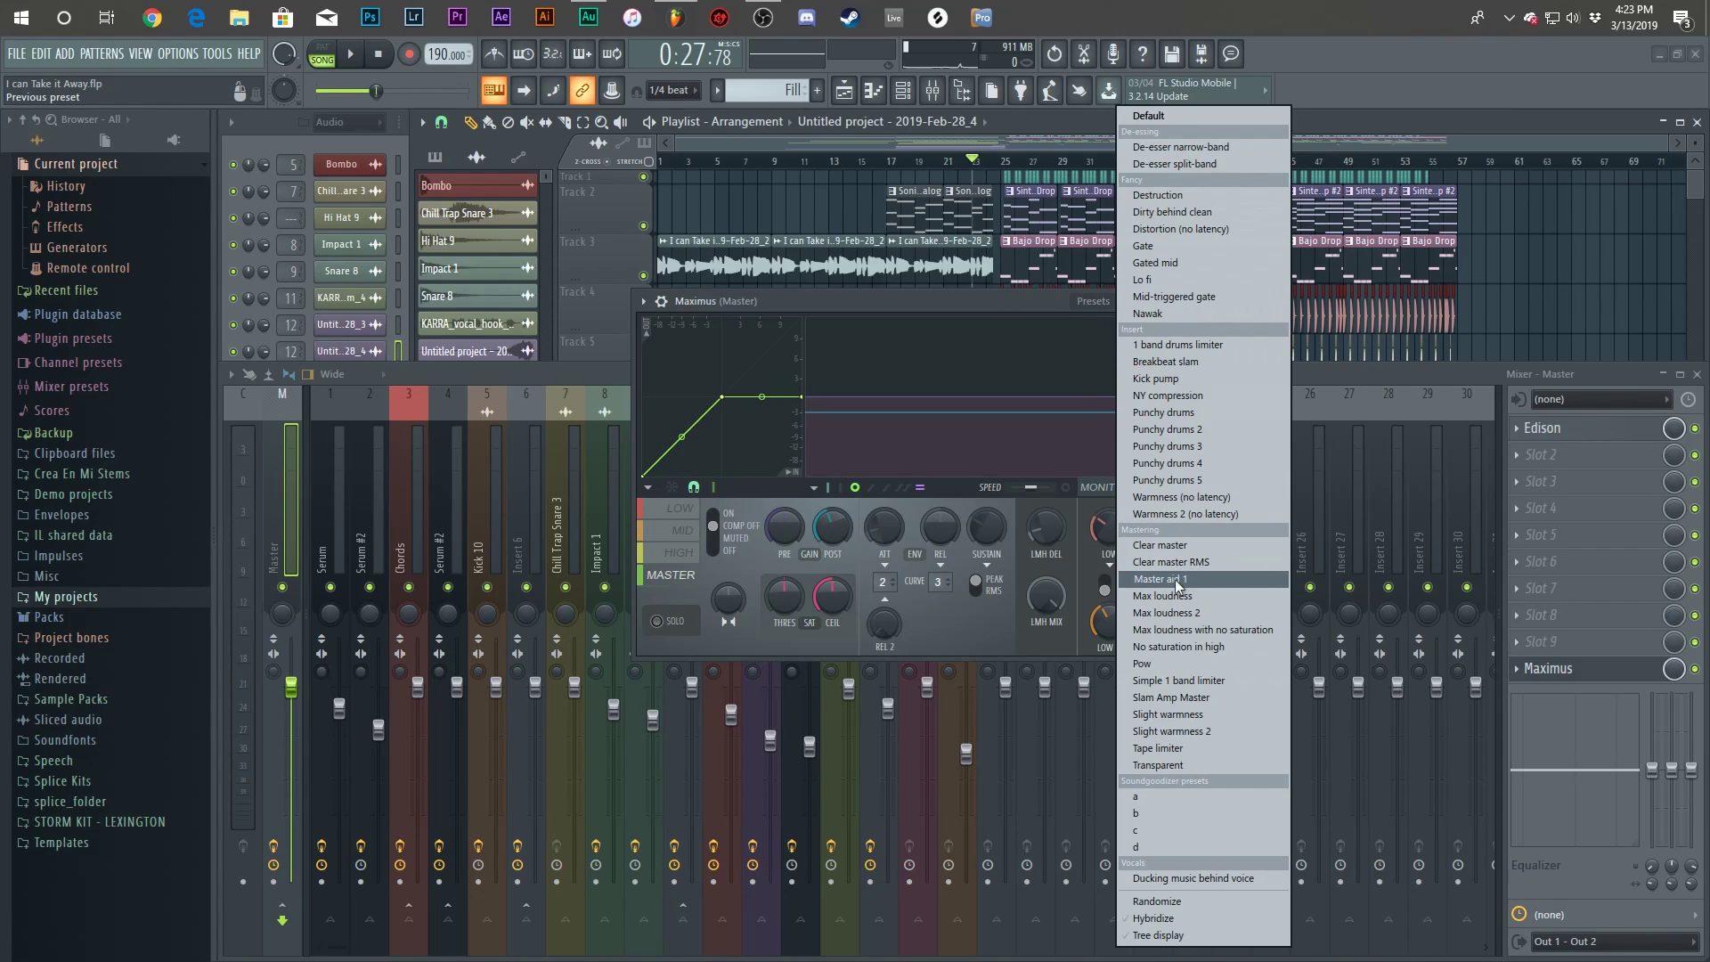
left_click(1047, 589)
left_click(651, 559)
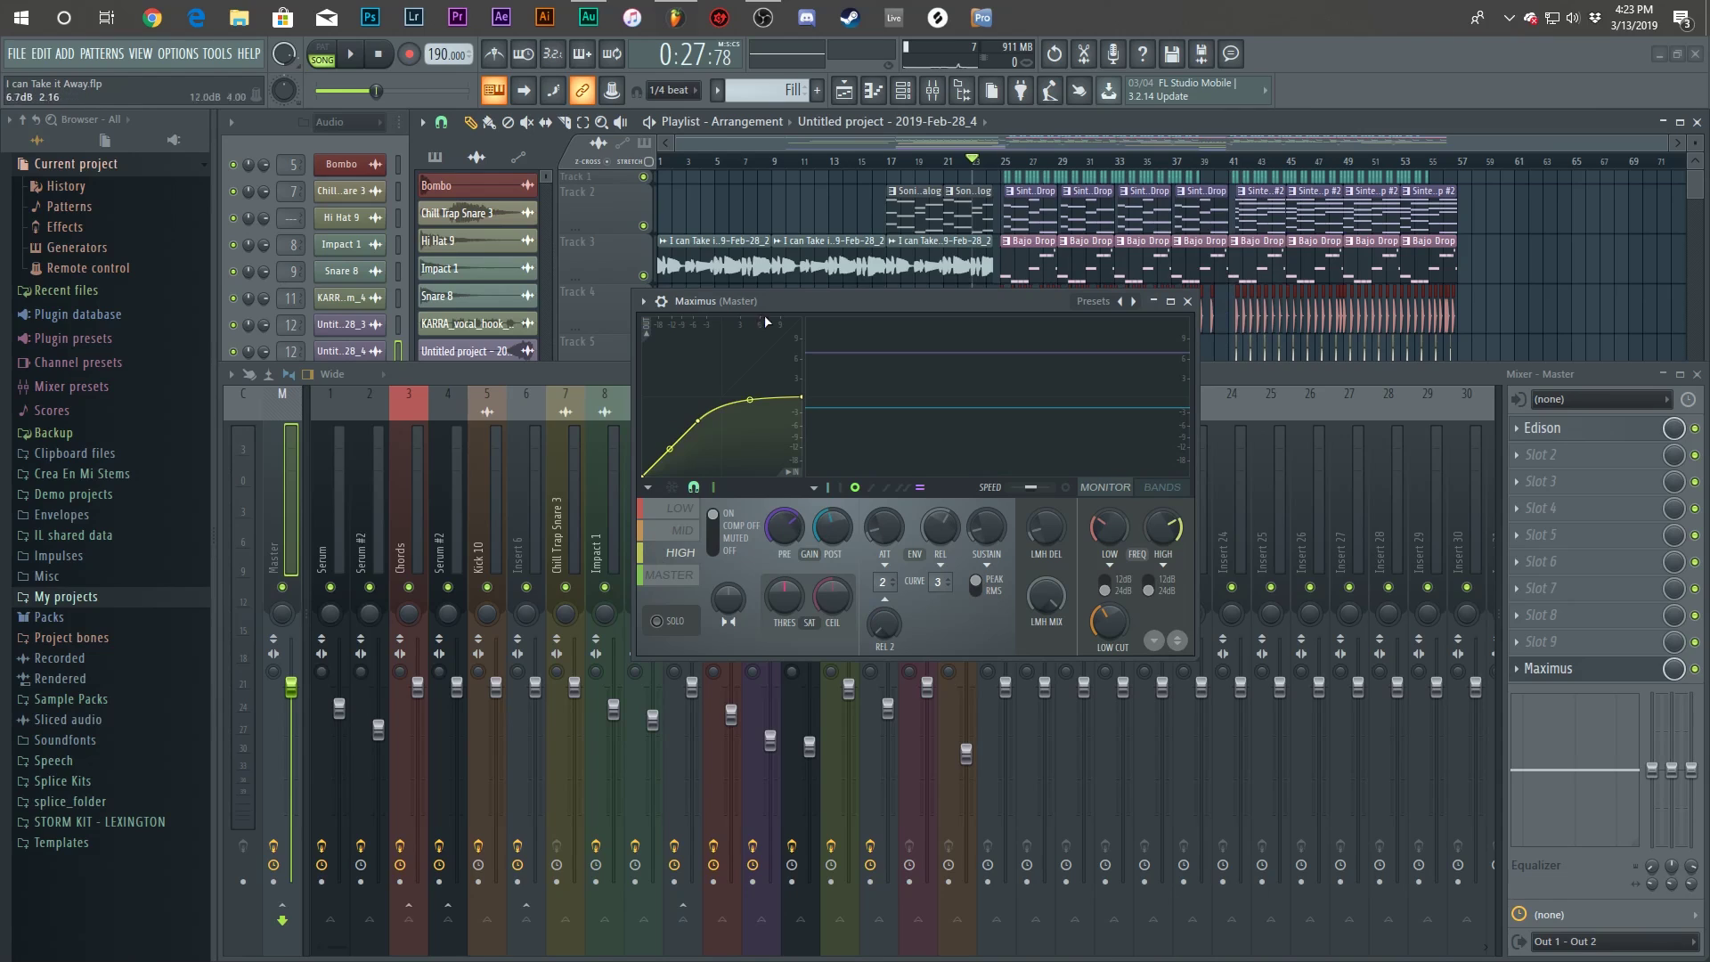
Play the first drop while comparing the Low, Mid, High and Master bands in the Master track's Maximus.
key("space")
left_click(670, 575)
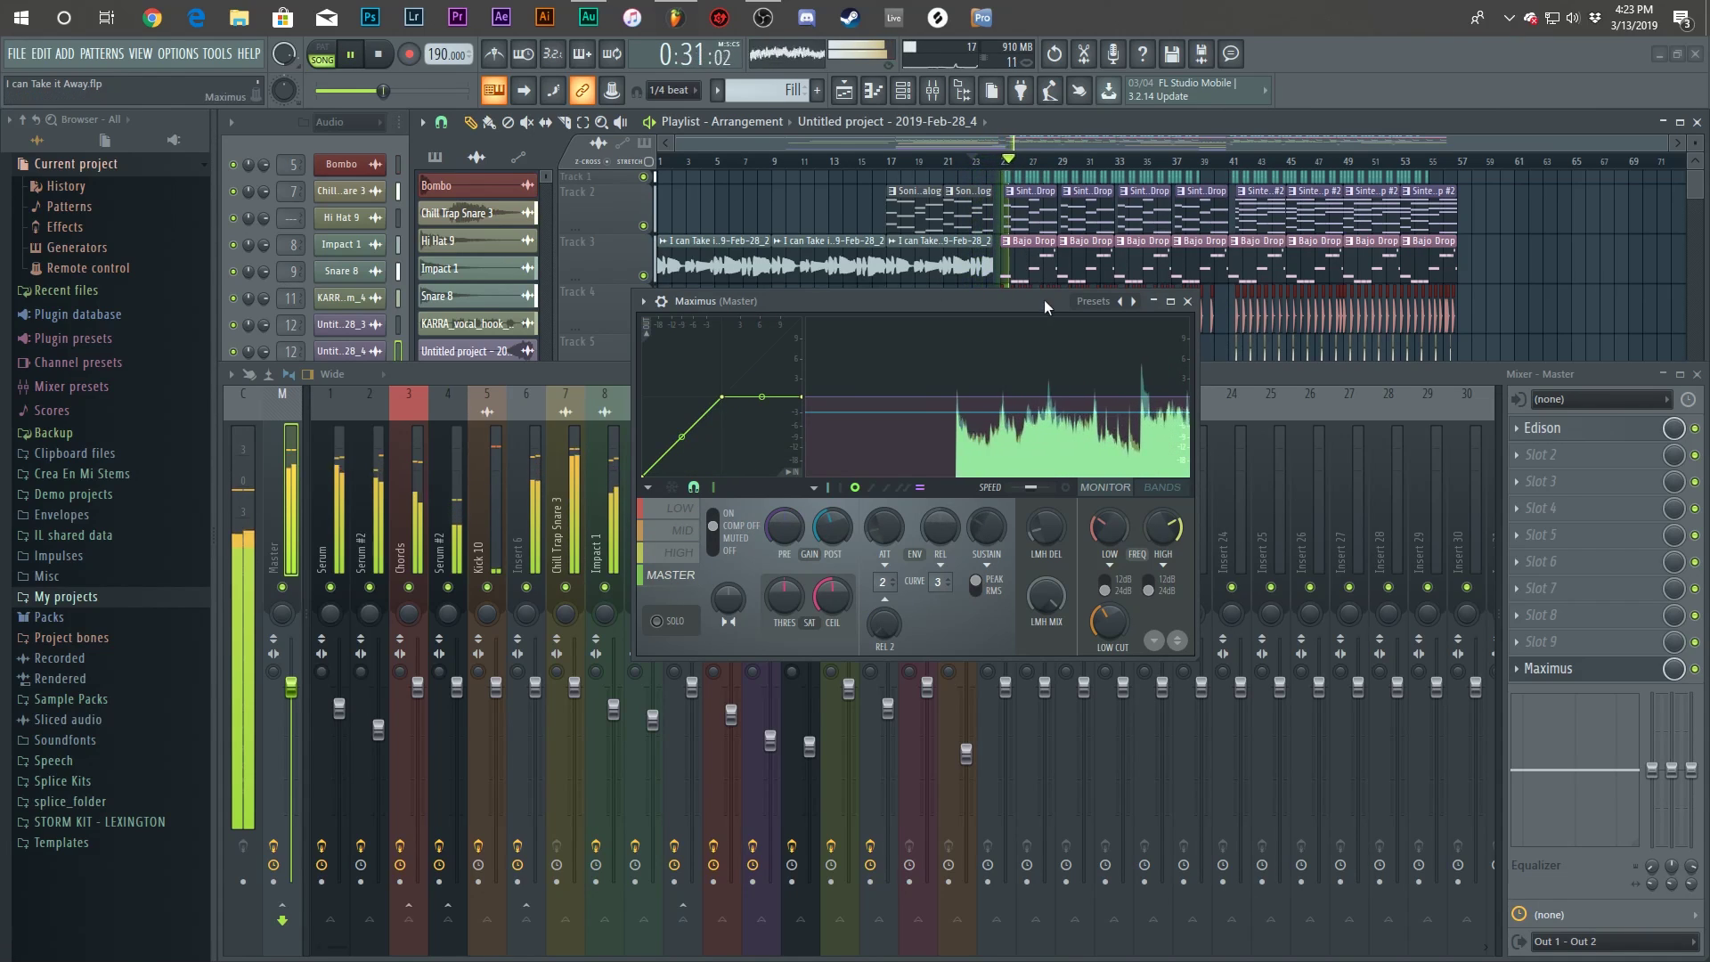
left_click(673, 510)
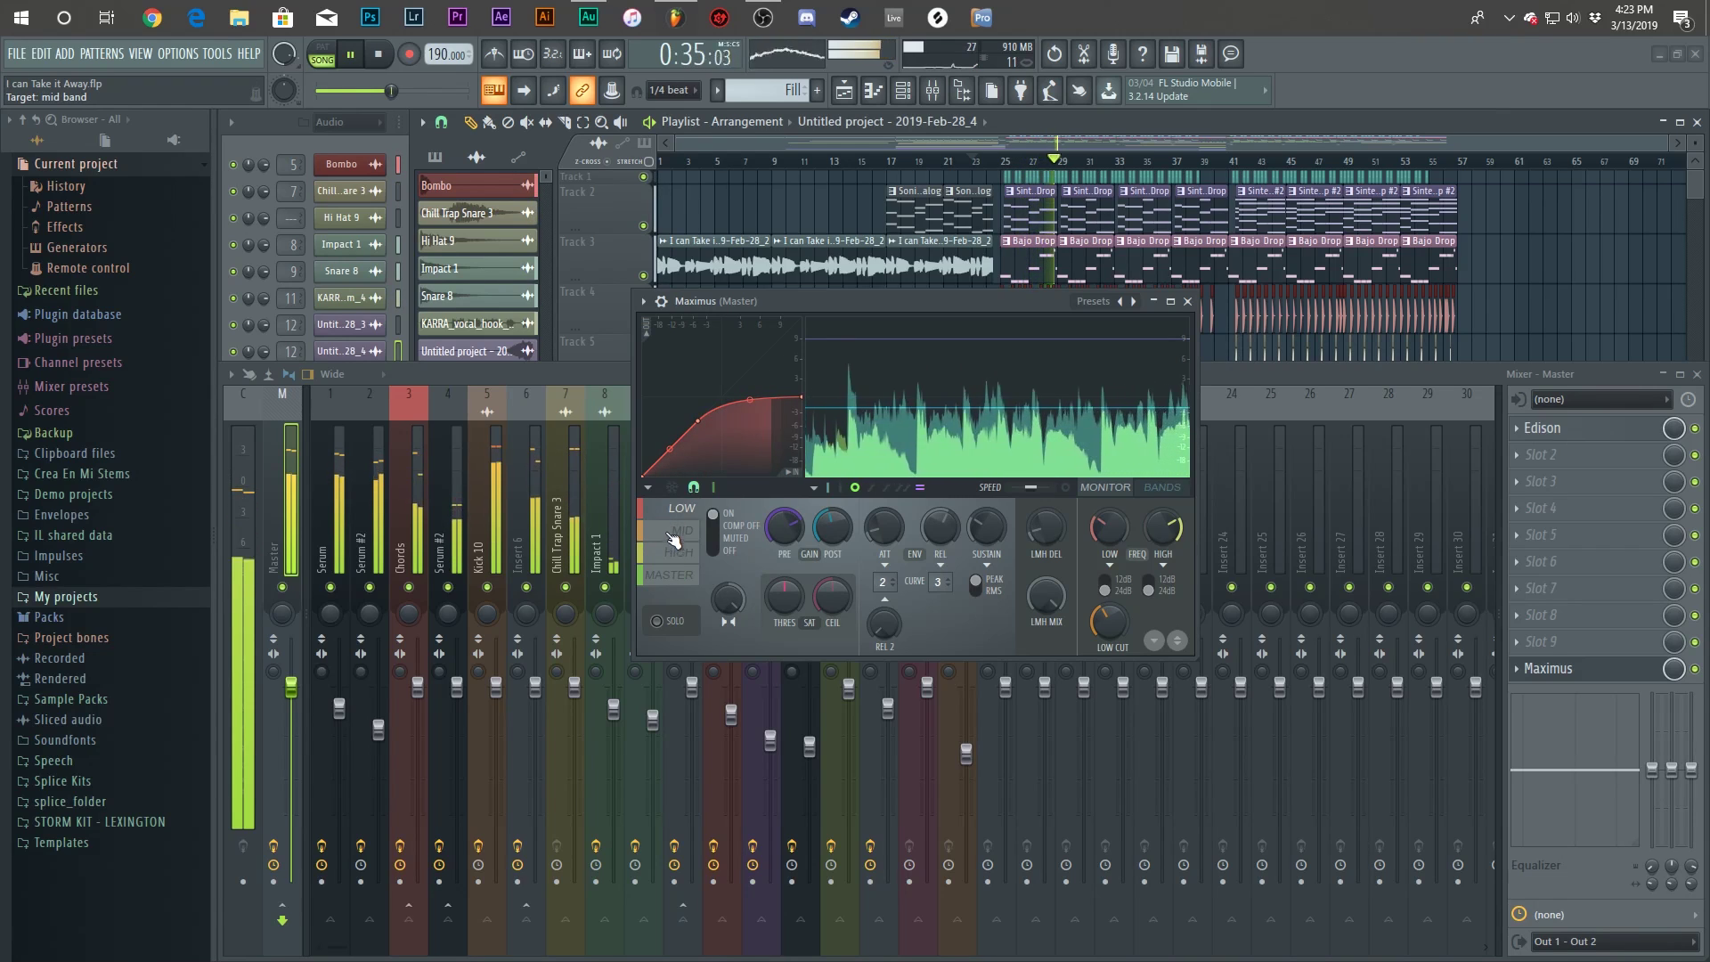
left_click(675, 532)
left_click(673, 553)
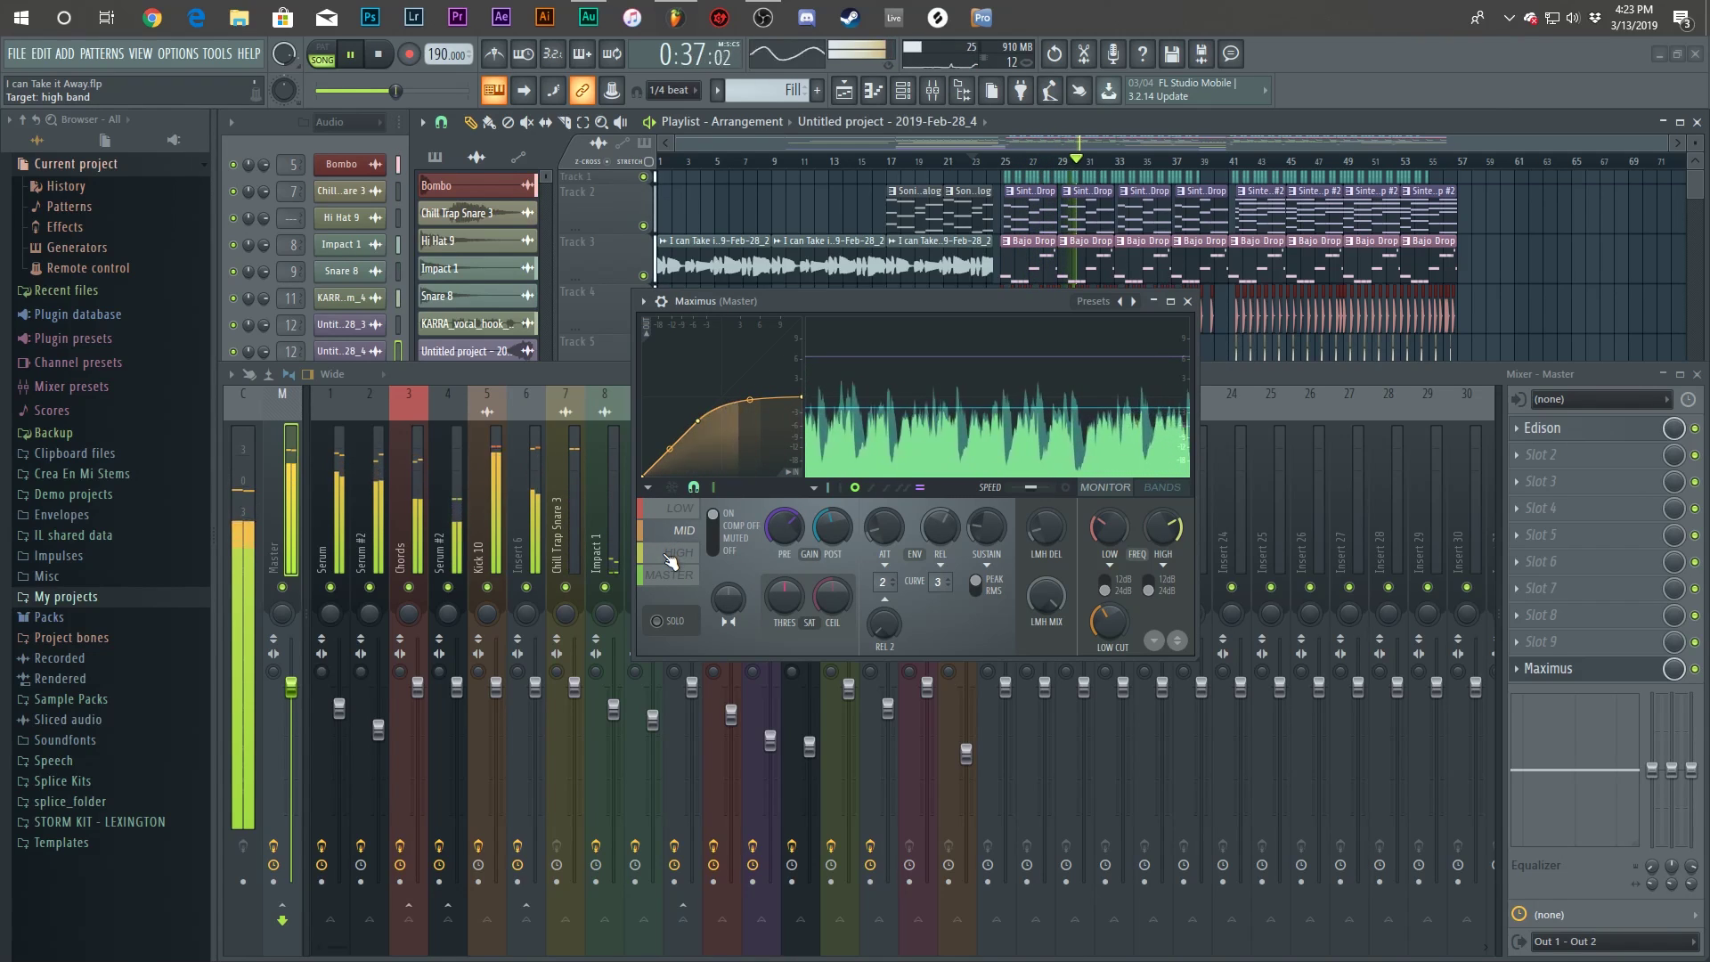
left_click(671, 555)
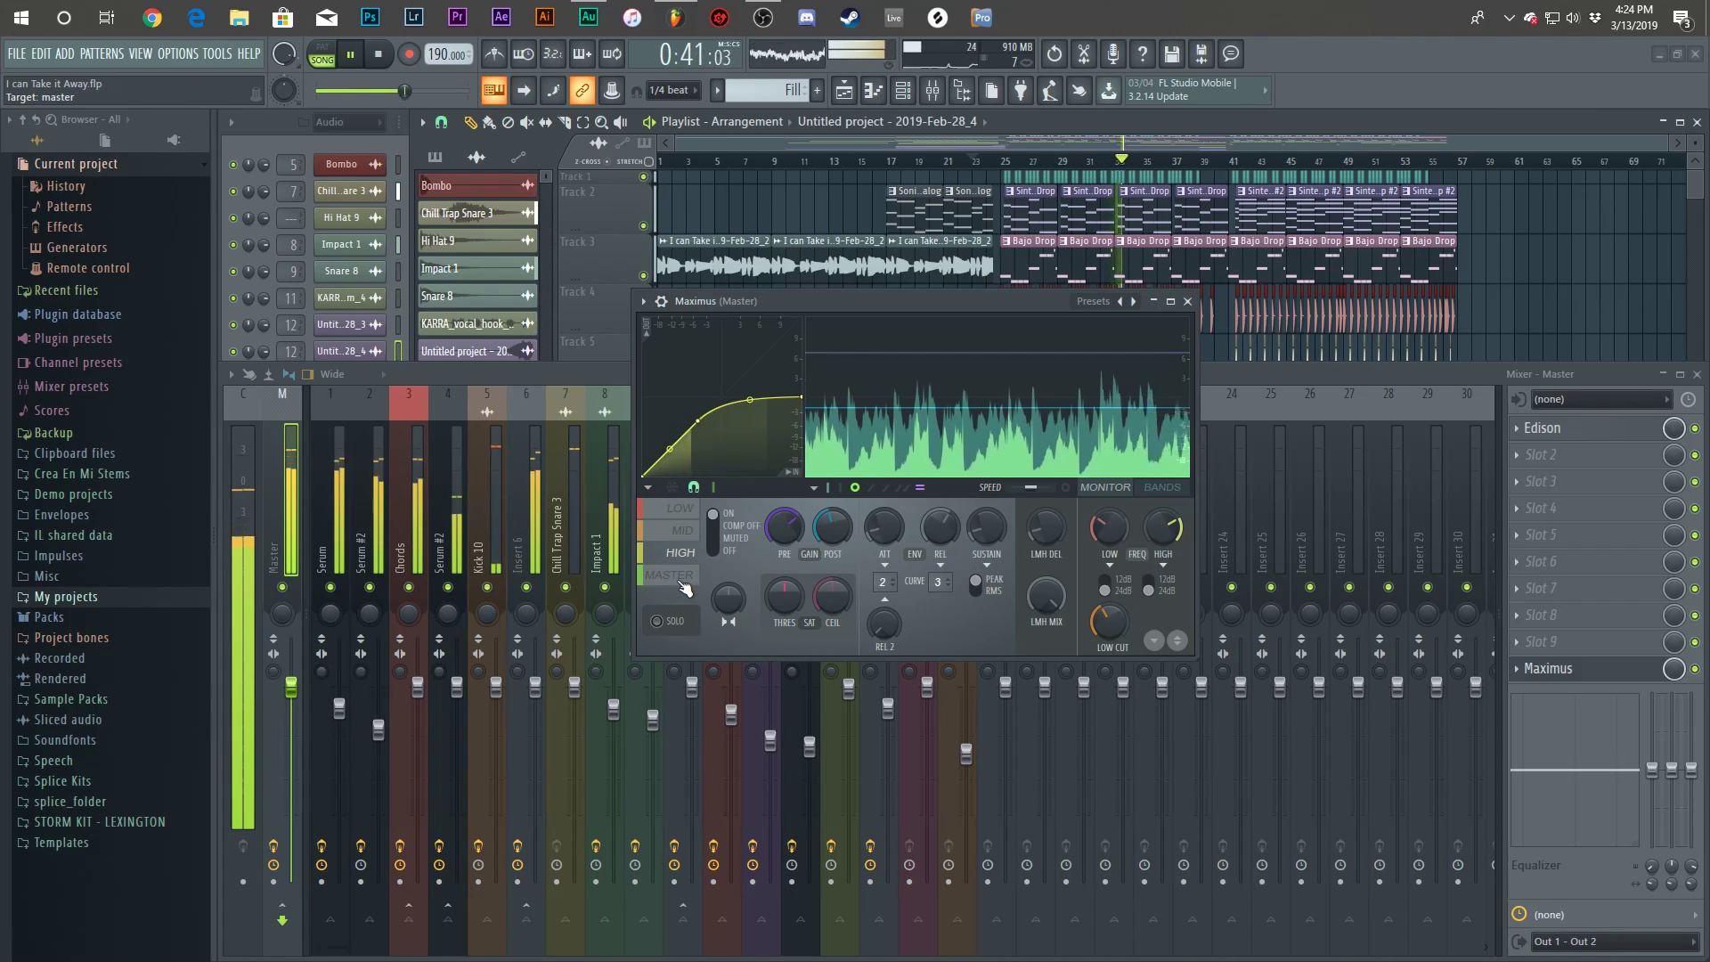
left_click(682, 585)
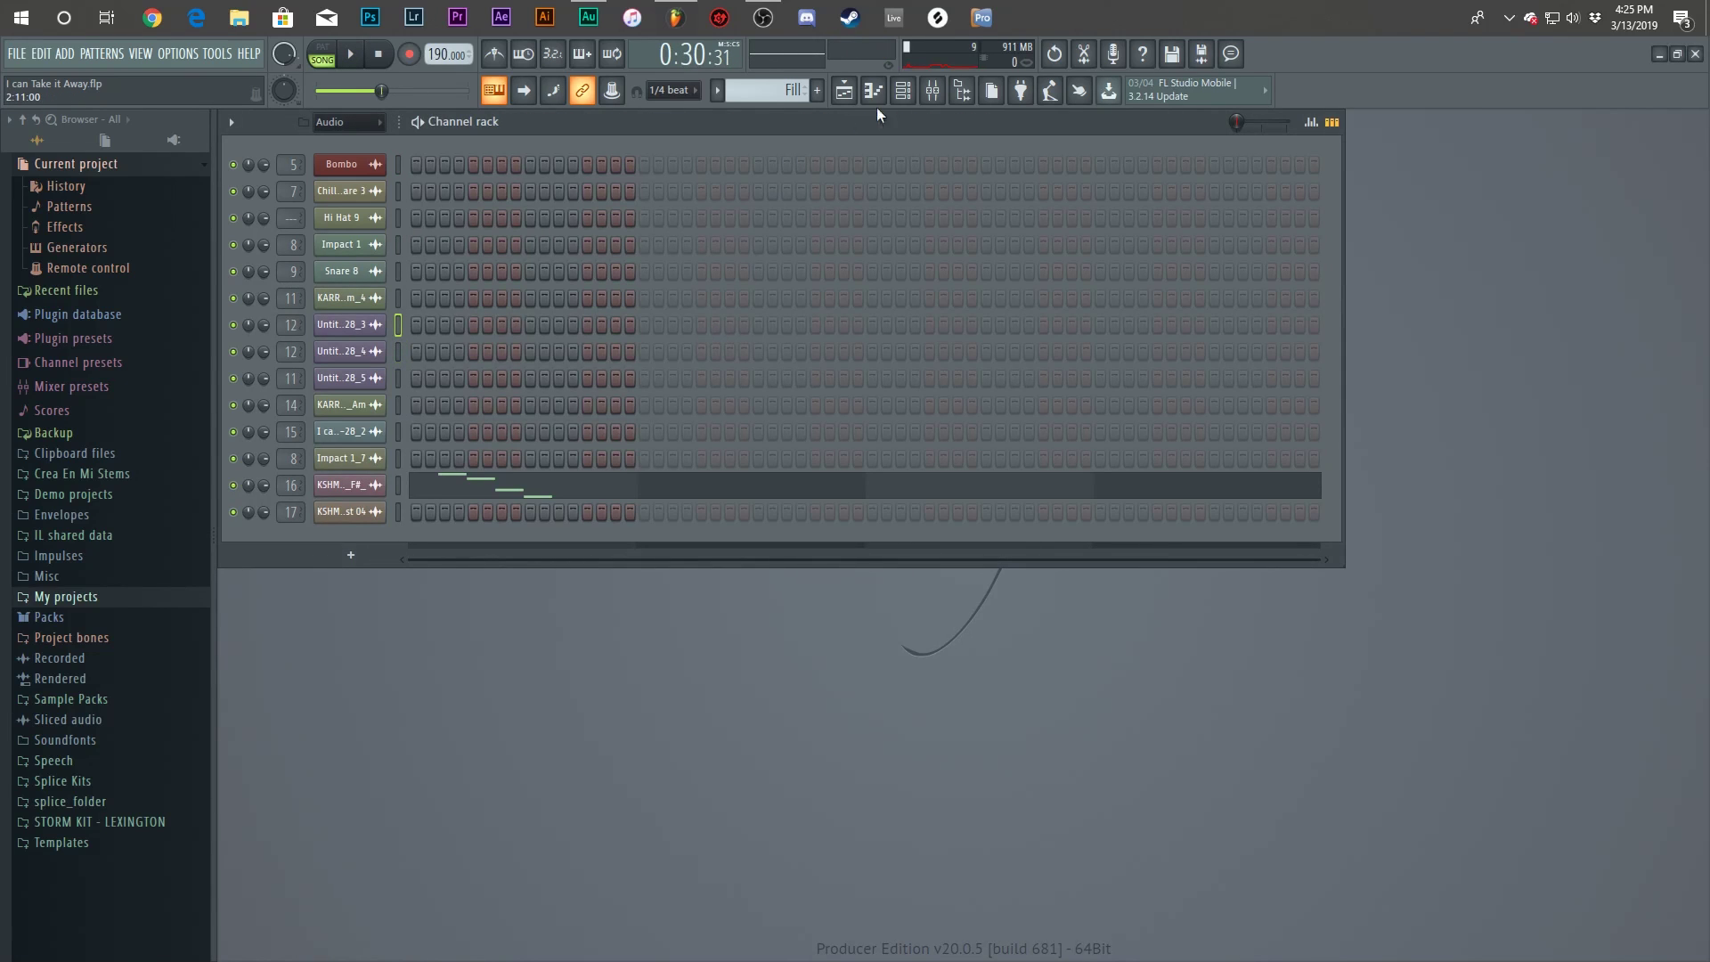
Reopen the playlist, select the Sintetizador Drop pattern from Track 2 and show the pattern list.
left_click(843, 90)
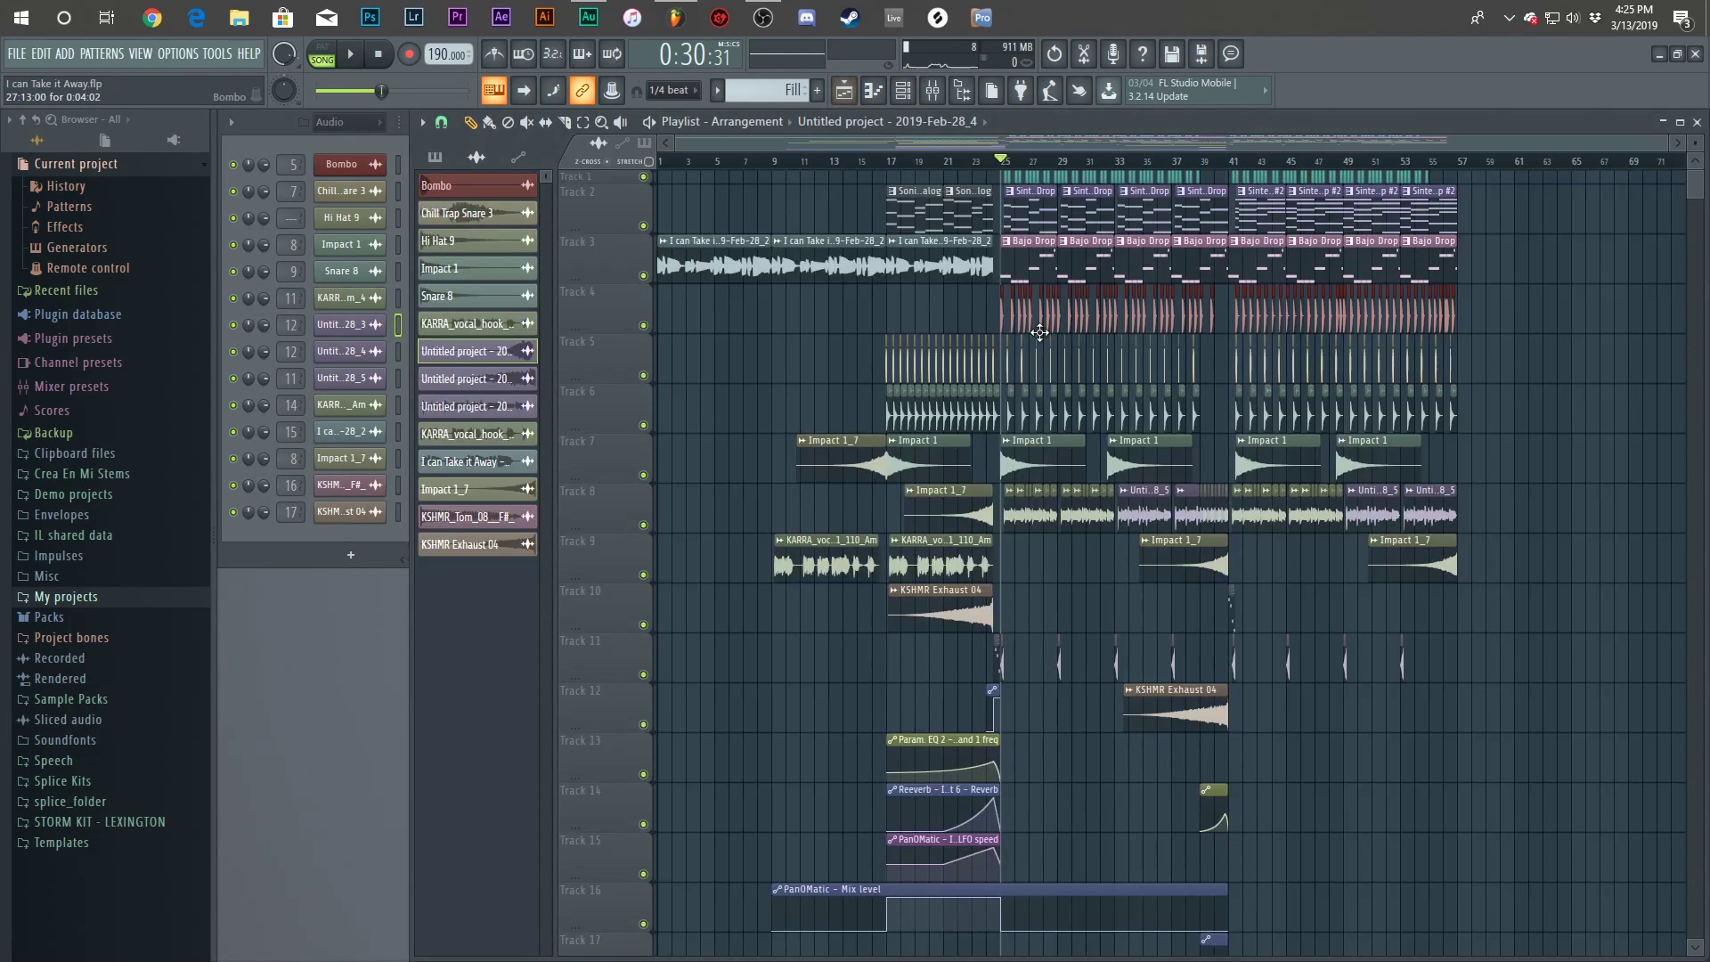
scroll(1037, 337, "up", 2)
double_click(1018, 203)
key("Escape")
scroll(1027, 463, "up", 5)
left_click(495, 365)
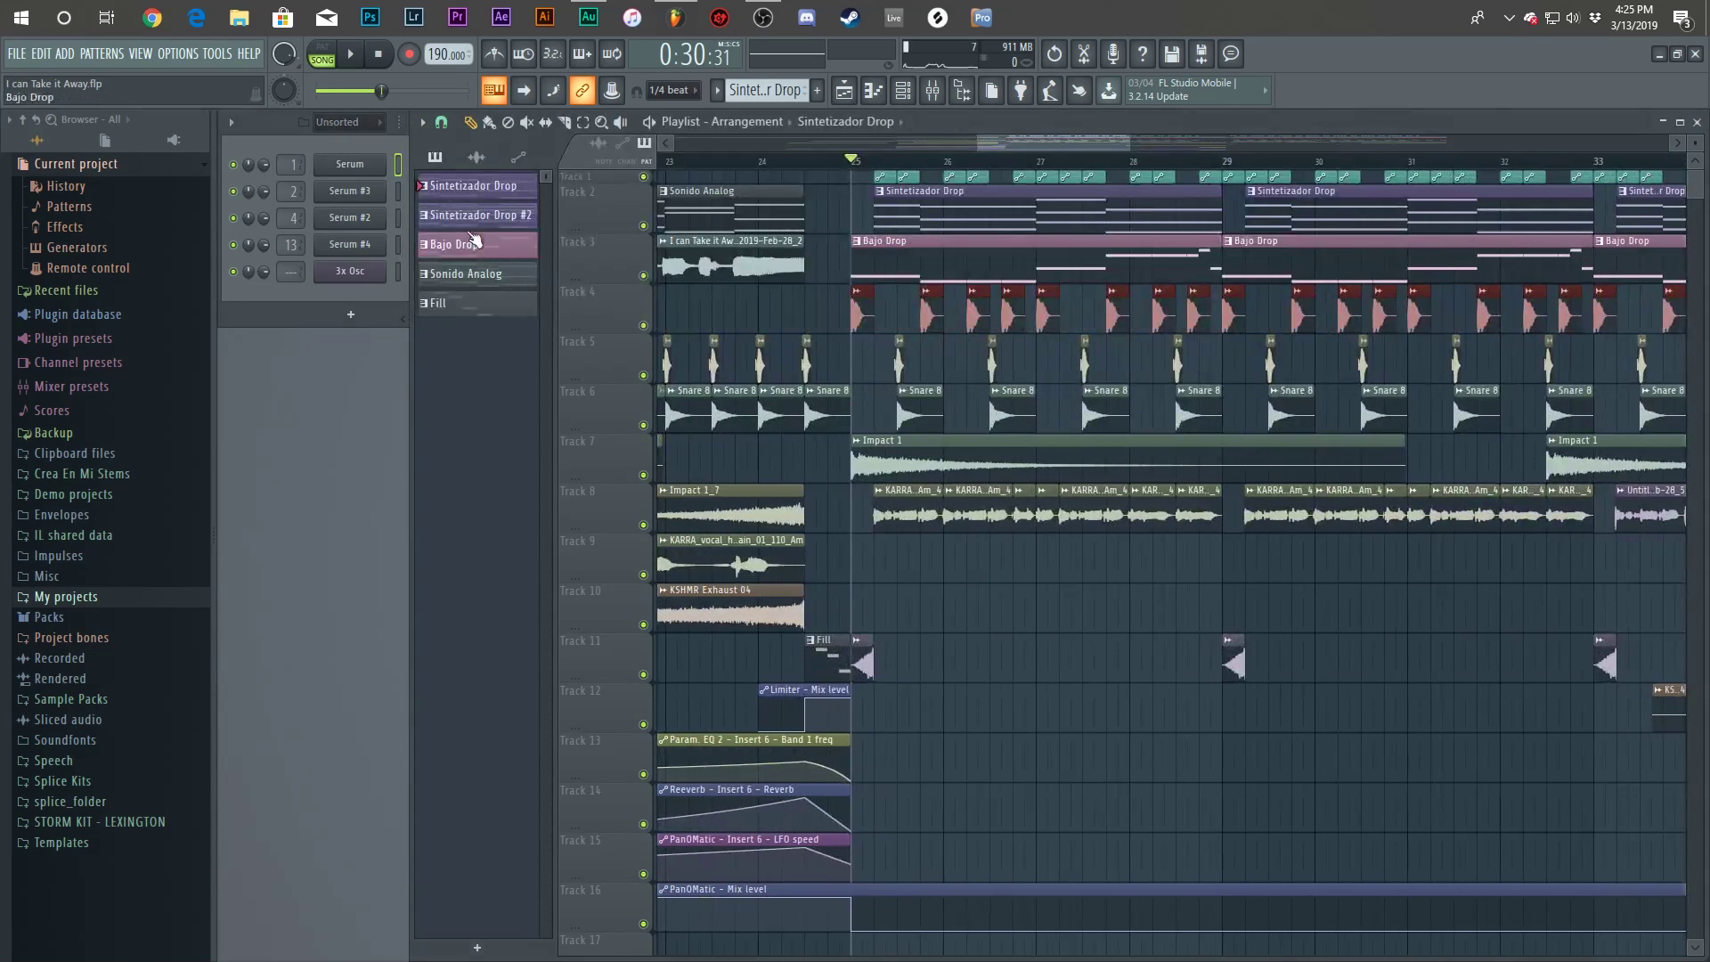
Check the Serum channels and the effects on the Serum mixer track, viewing the full arrangement in between.
left_click(343, 165)
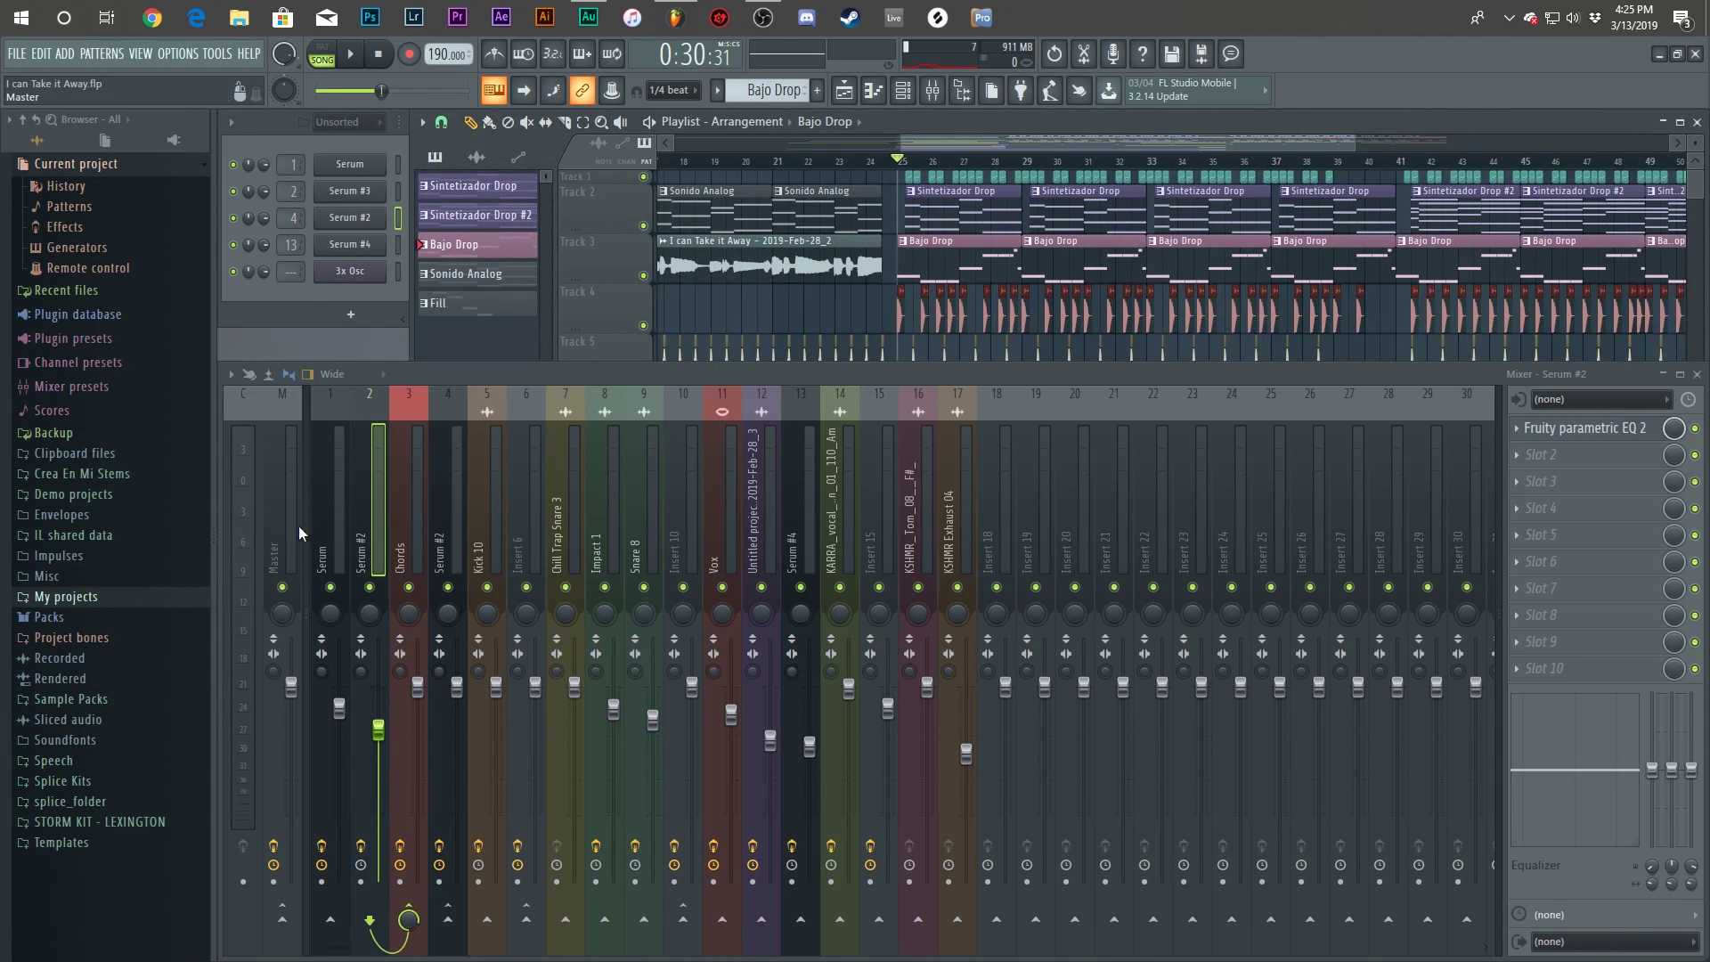
left_click(323, 513)
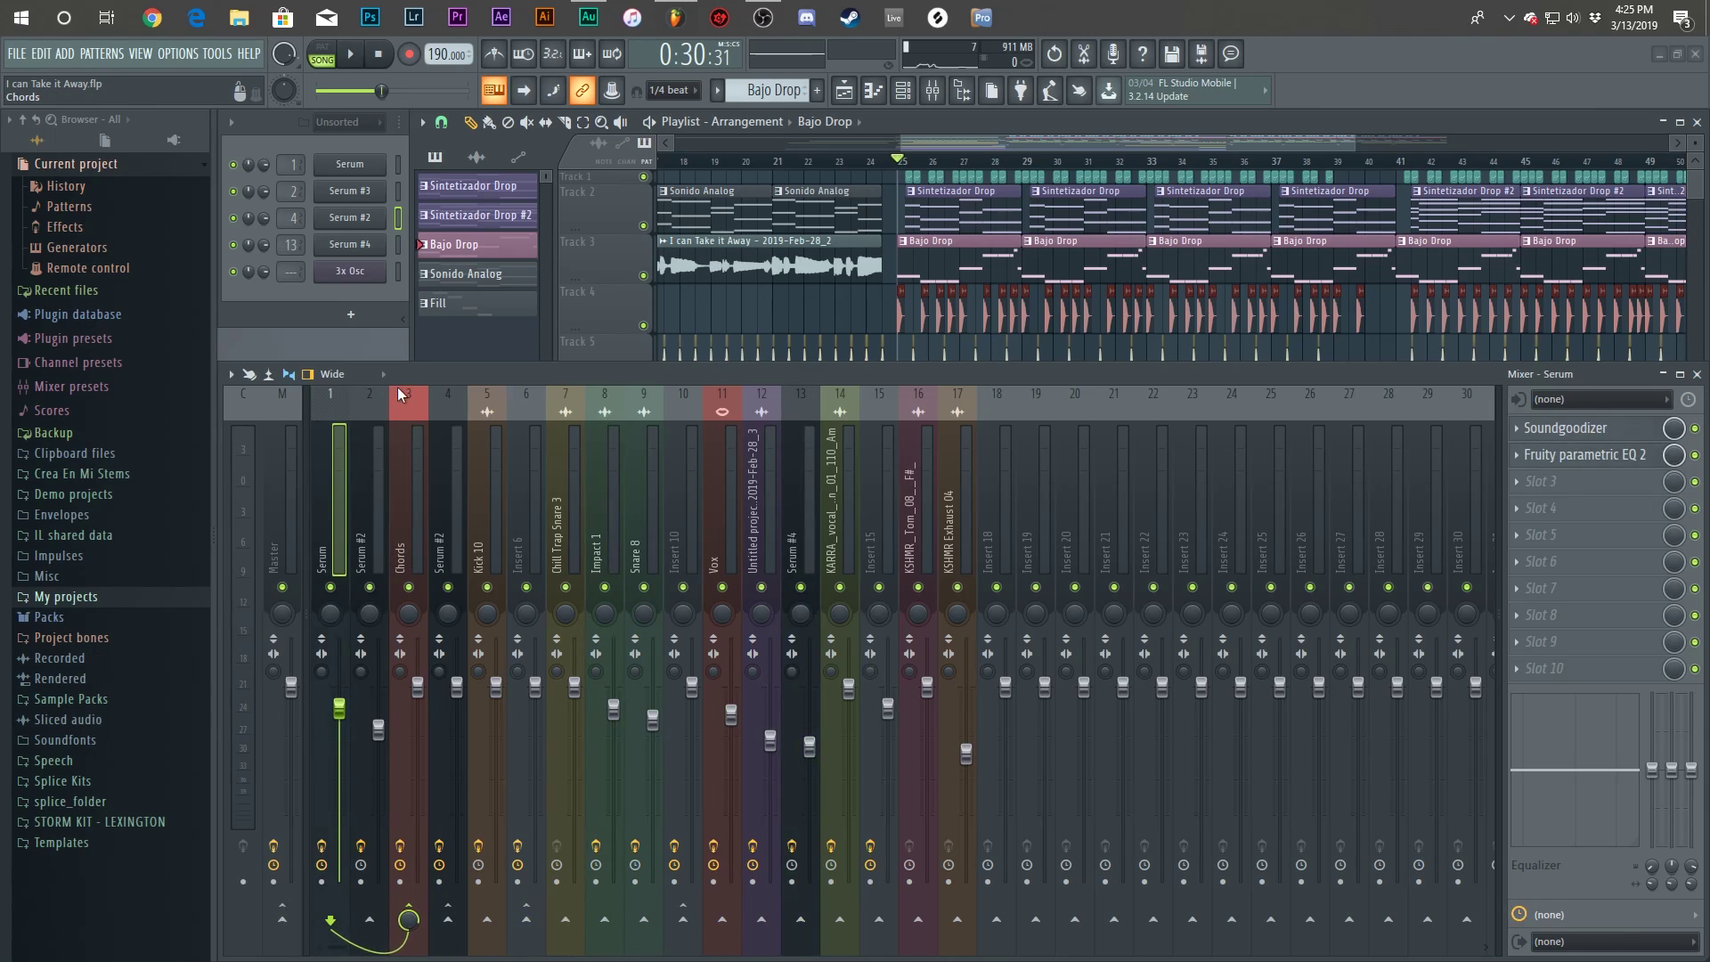
key("F9")
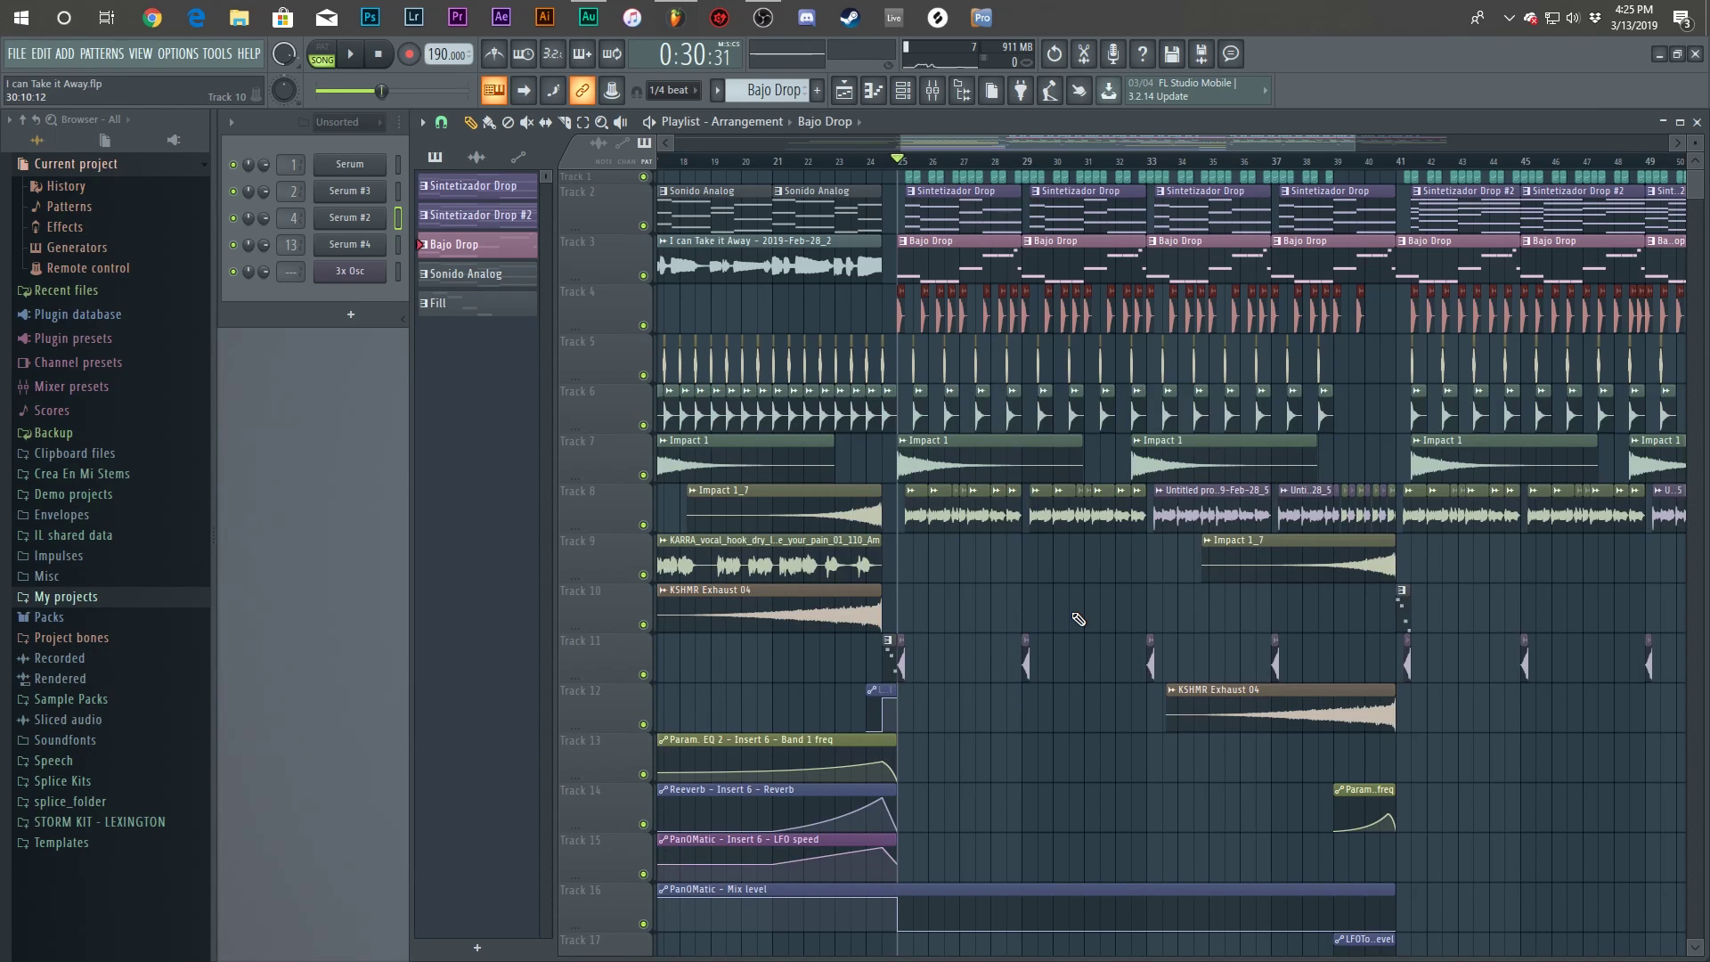
scroll(1042, 547, "down", 3)
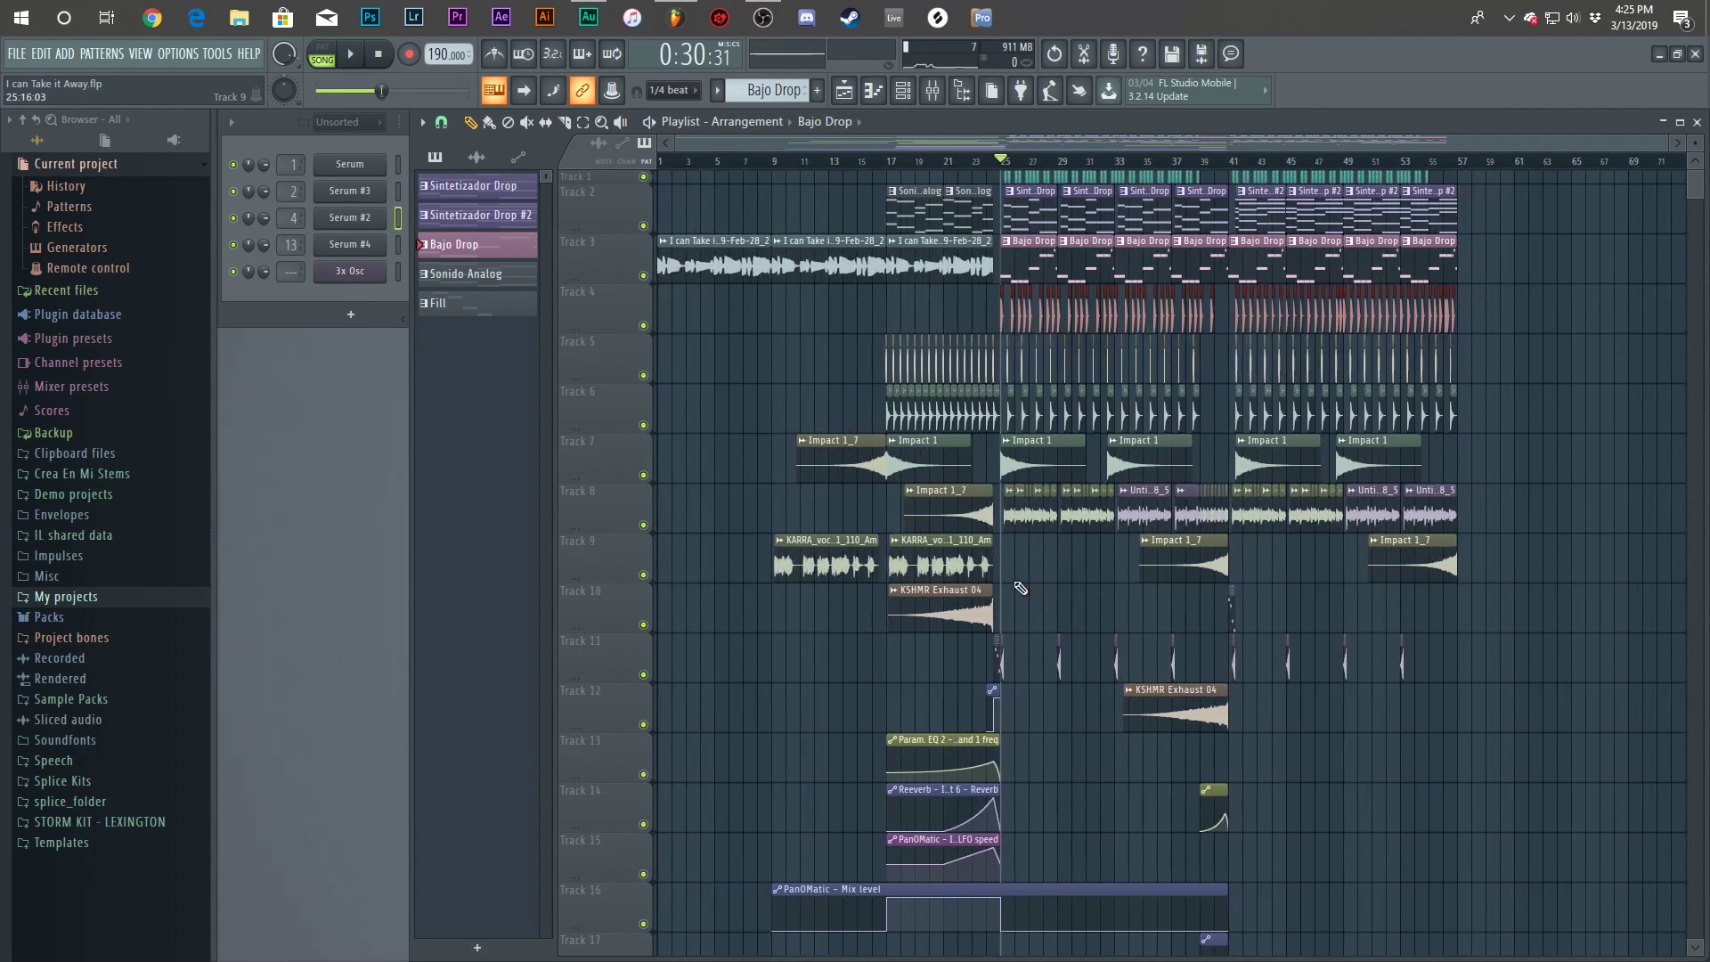
key("F9")
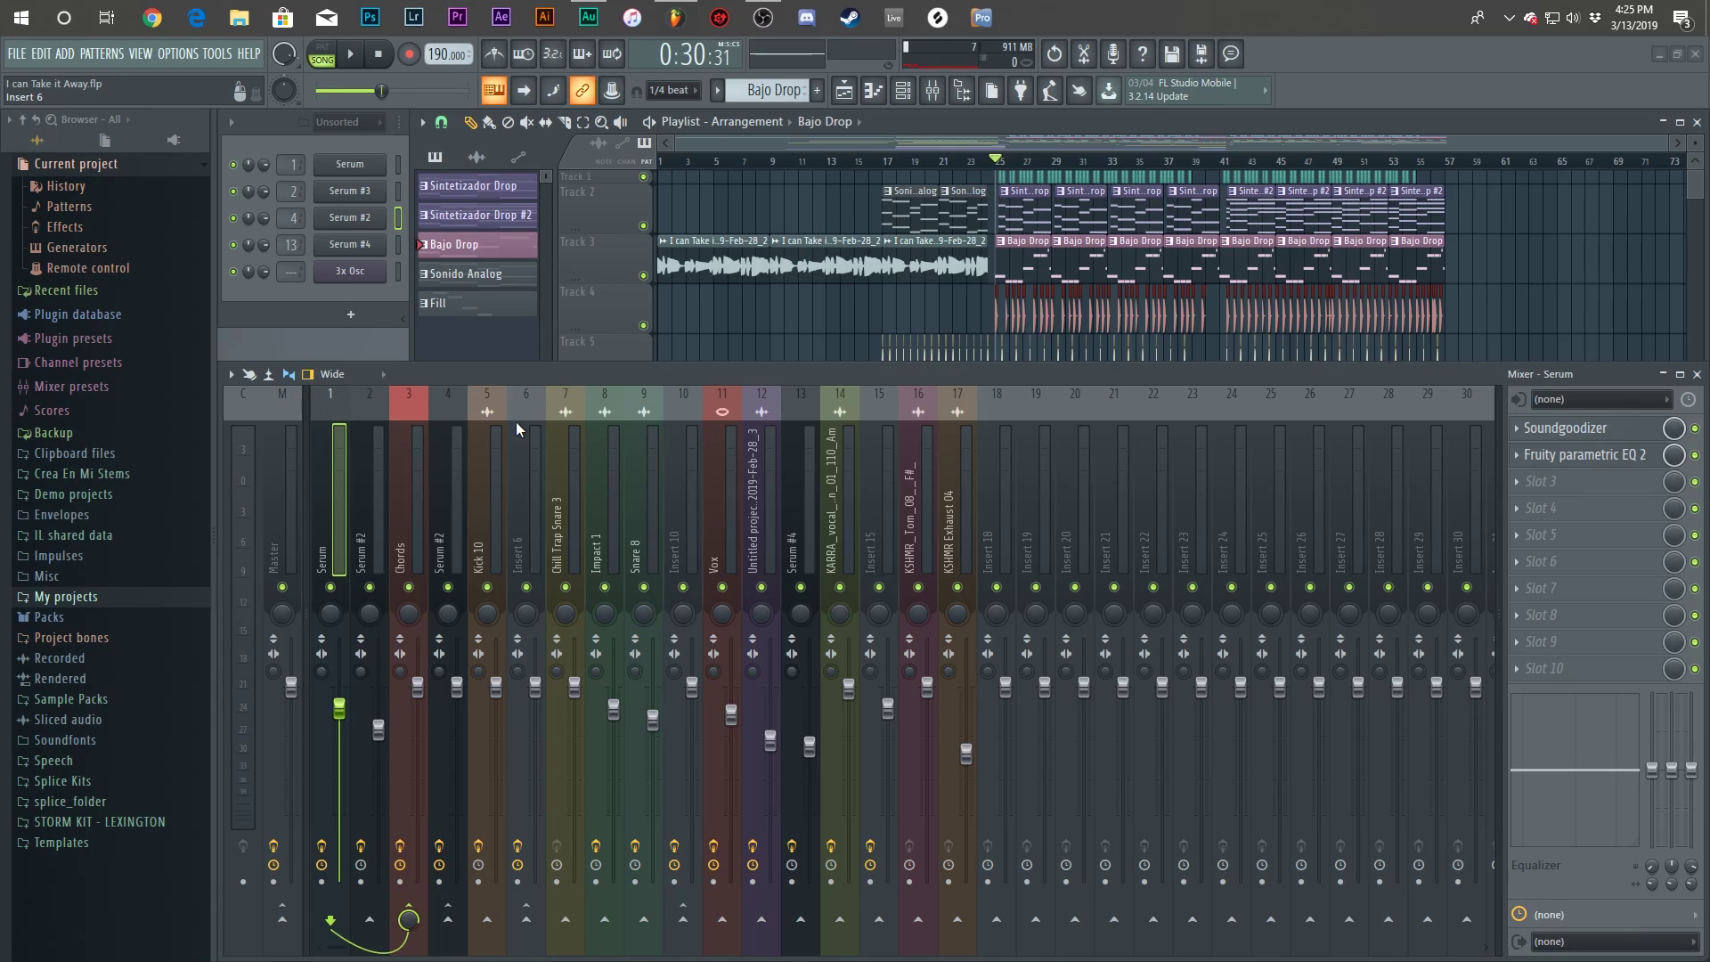